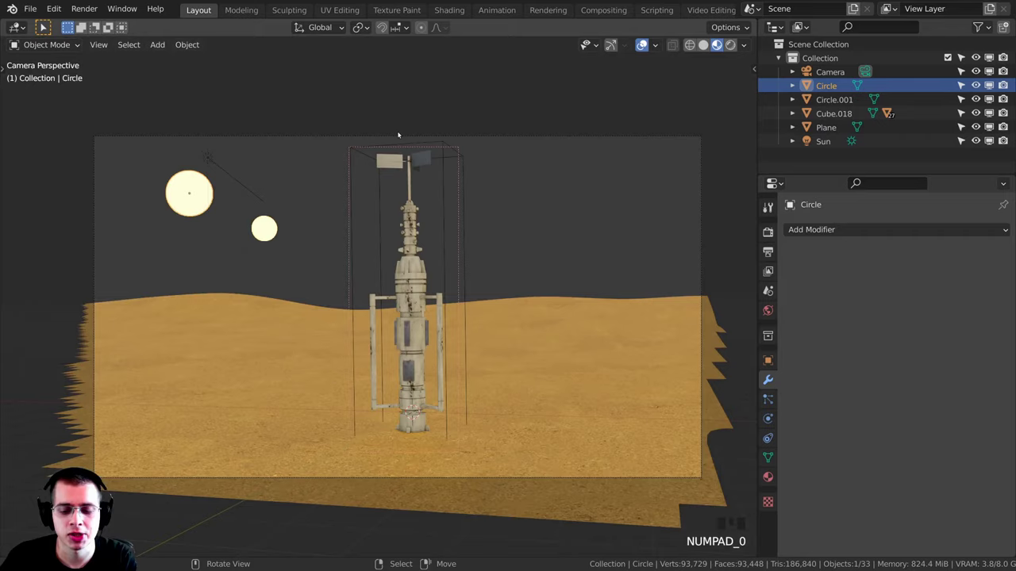
- Deselect all objects and reset the 3D cursor to the world origin
key("alt+a")
middle_click_drag(508, 251, 475, 204, "shift")
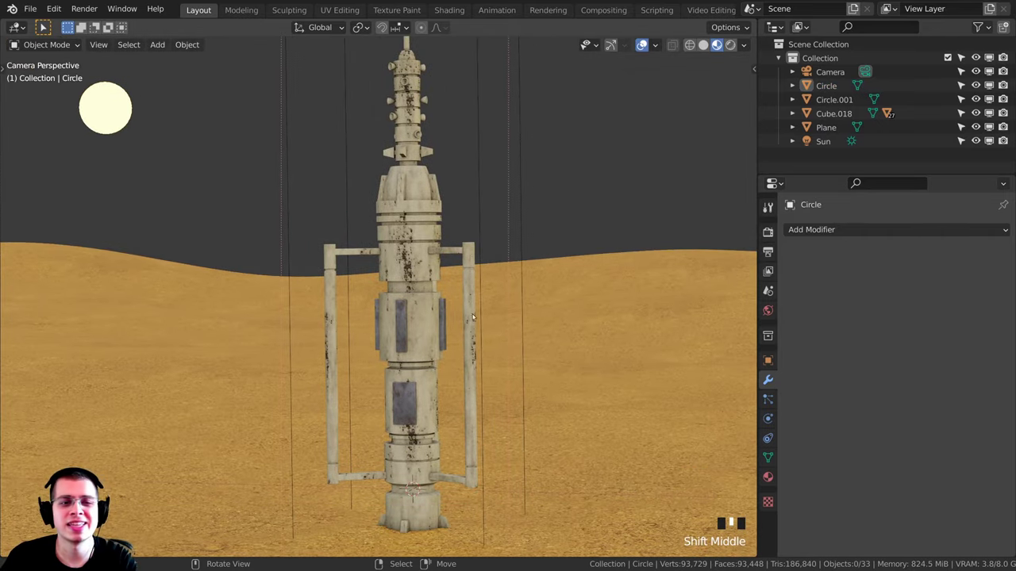
scroll(185, 271, "down", 3)
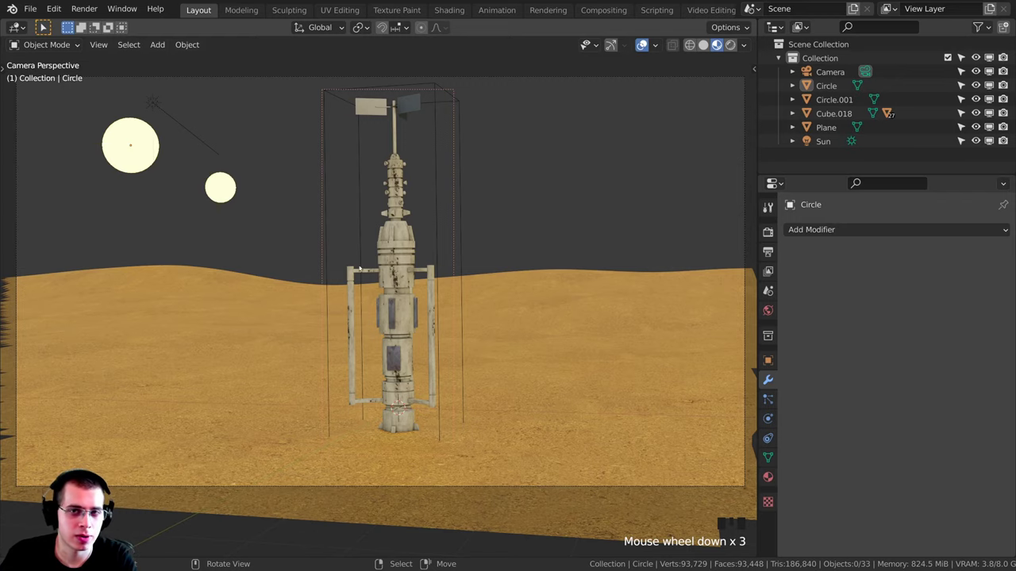
middle_click_drag(359, 270, 492, 268, "shift")
key("shift+c")
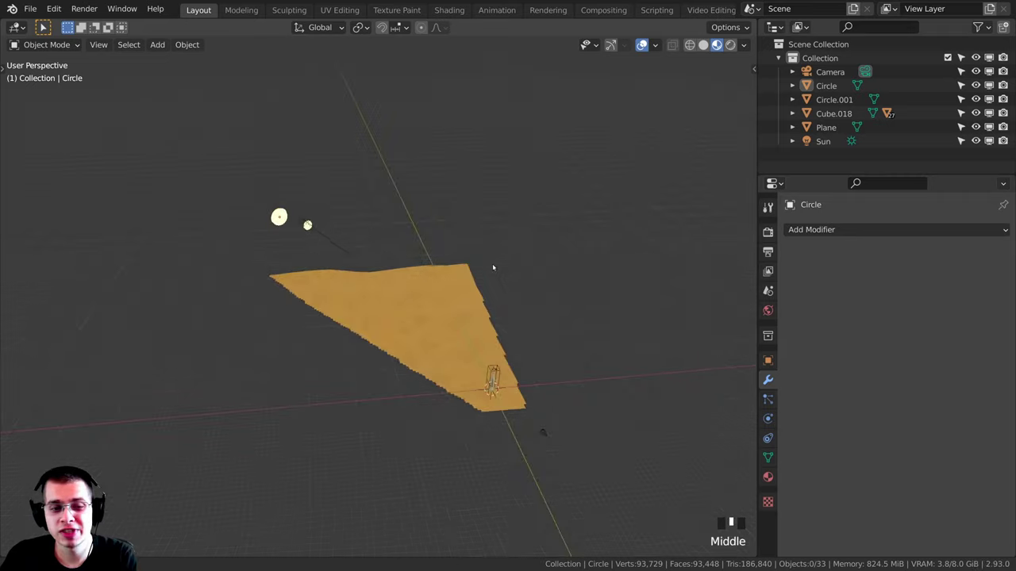
- Add a cube mesh at the world origin, at the base of the tower
scroll(444, 318, "up", 2)
middle_click_drag(444, 317, 426, 290, "shift")
scroll(371, 275, "up", 2)
scroll(421, 310, "up", 1)
mouse_move(413, 253)
middle_mouse_down("shift")
mouse_move(380, 250)
mouse_move(366, 212)
mouse_move(408, 239)
middle_mouse_up("shift")
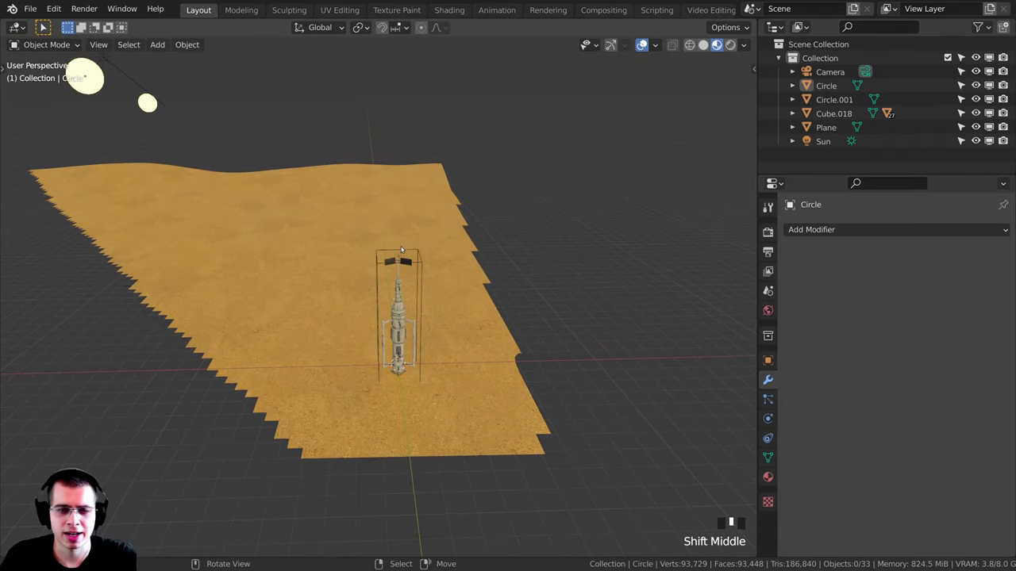
mouse_move(406, 238)
middle_mouse_down()
mouse_move(435, 240)
mouse_move(422, 235)
middle_mouse_up()
key("shift+a")
mouse_move(422, 236)
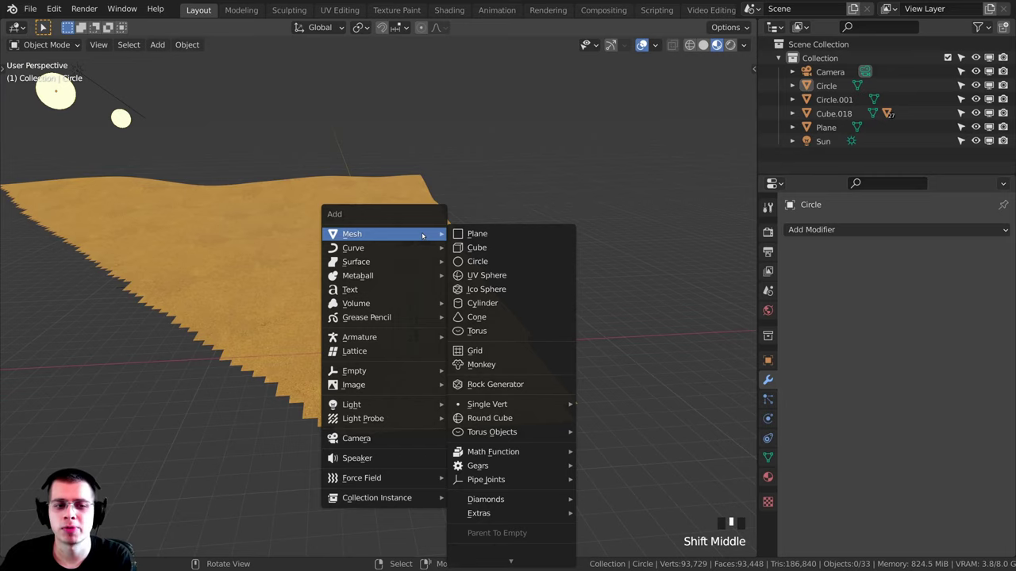
left_click(478, 248)
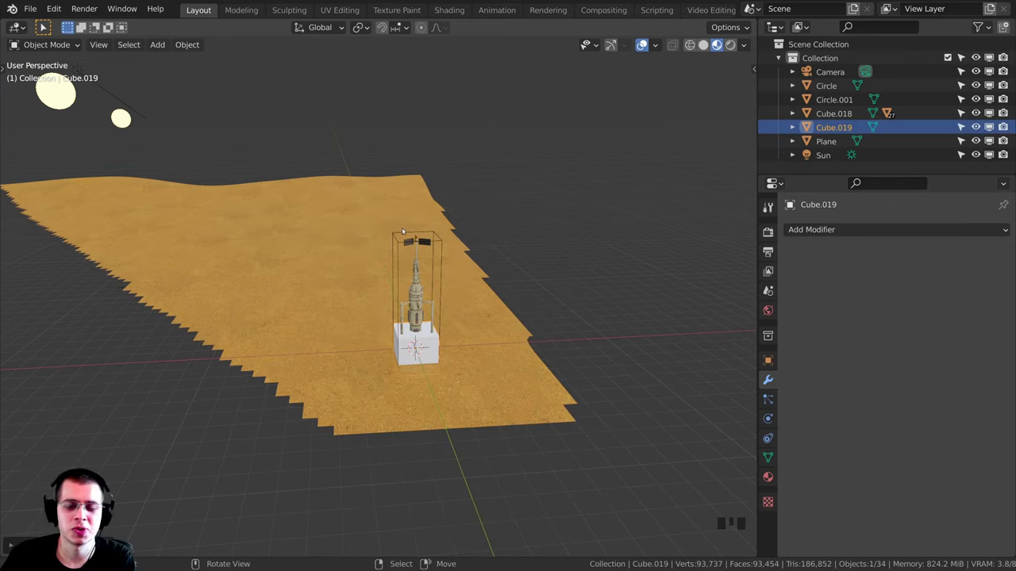
- Raise the new cube along the Z axis until it floats clear above the tower
middle_click_drag(402, 231, 532, 339)
key("g")
key("z")
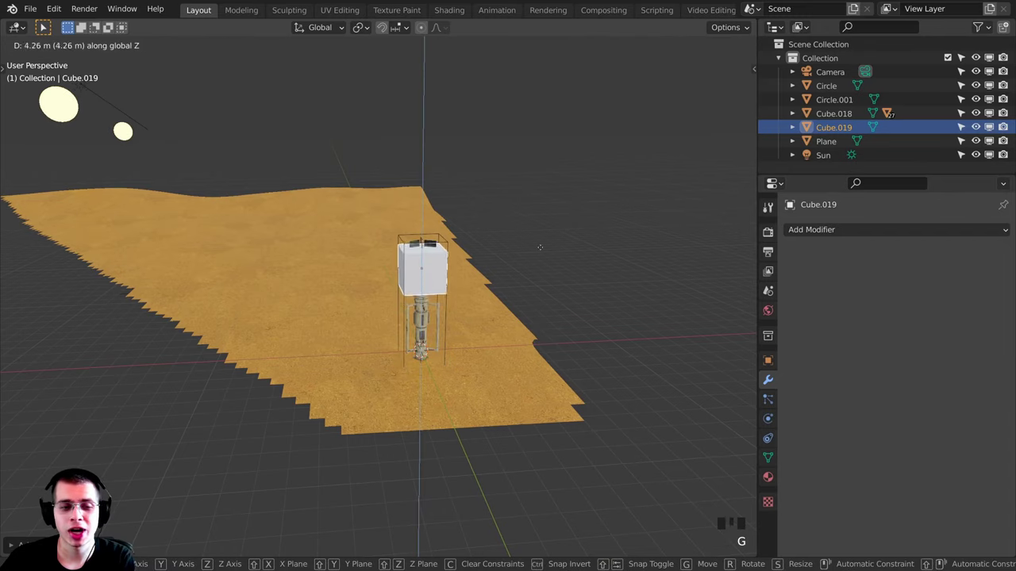
left_click(555, 108)
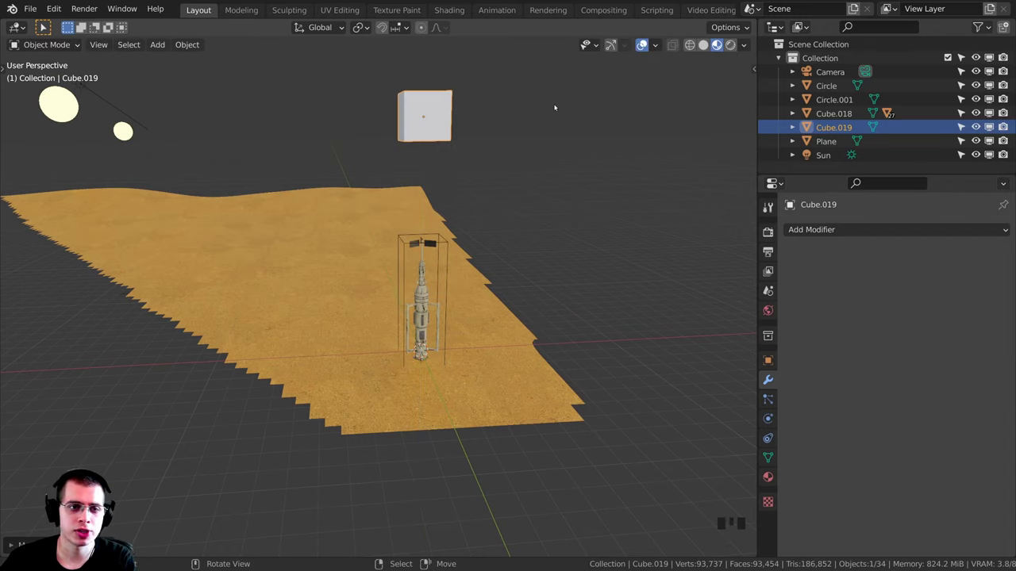
- Enlarge the floating cube uniformly
key("KP_Decimal")
scroll(238, 211, "down", 8)
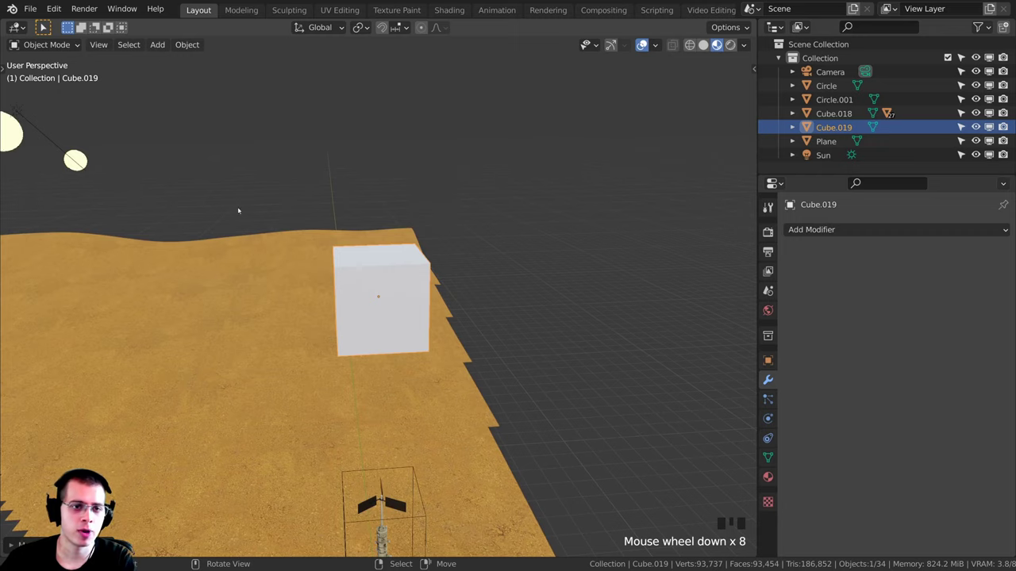
middle_click_drag(477, 341, 407, 319)
key("s")
left_click(536, 350)
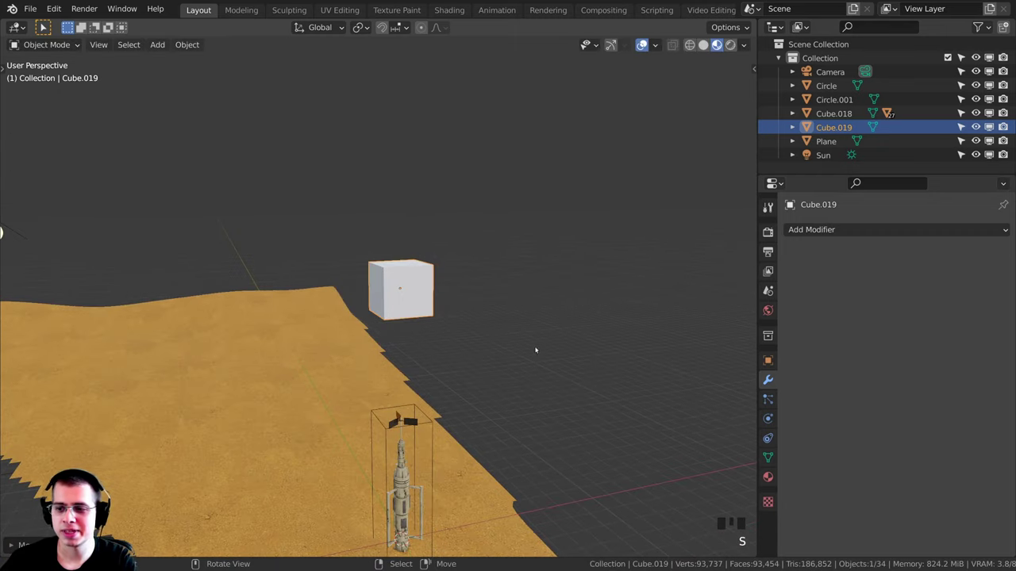
key("s")
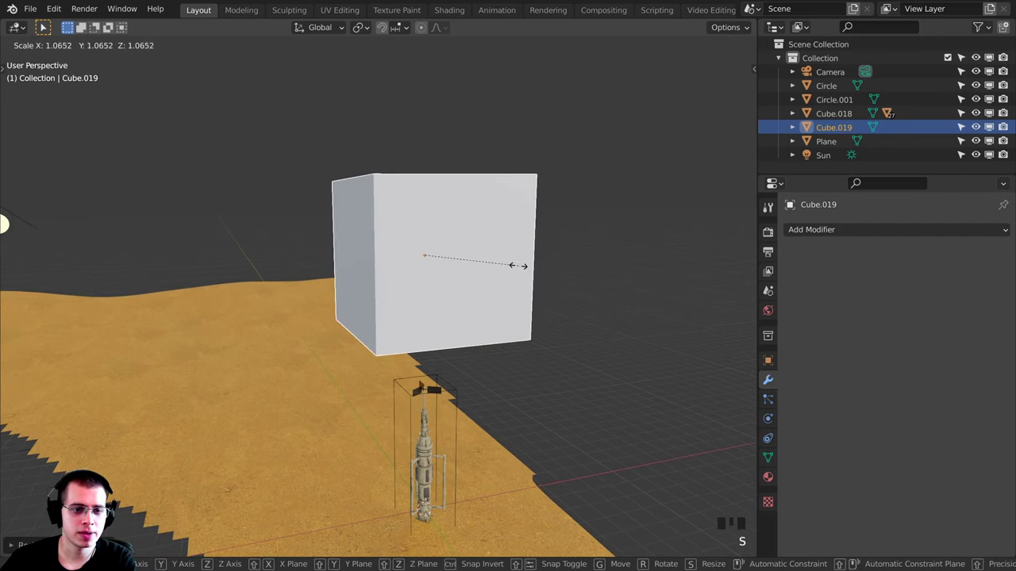
left_click(508, 257)
middle_click_drag(508, 257, 506, 301)
scroll(515, 292, "down", 2)
scroll(479, 352, "up", 2)
- In edit mode, scale down the cube's top face so the sides taper inward
key("Tab")
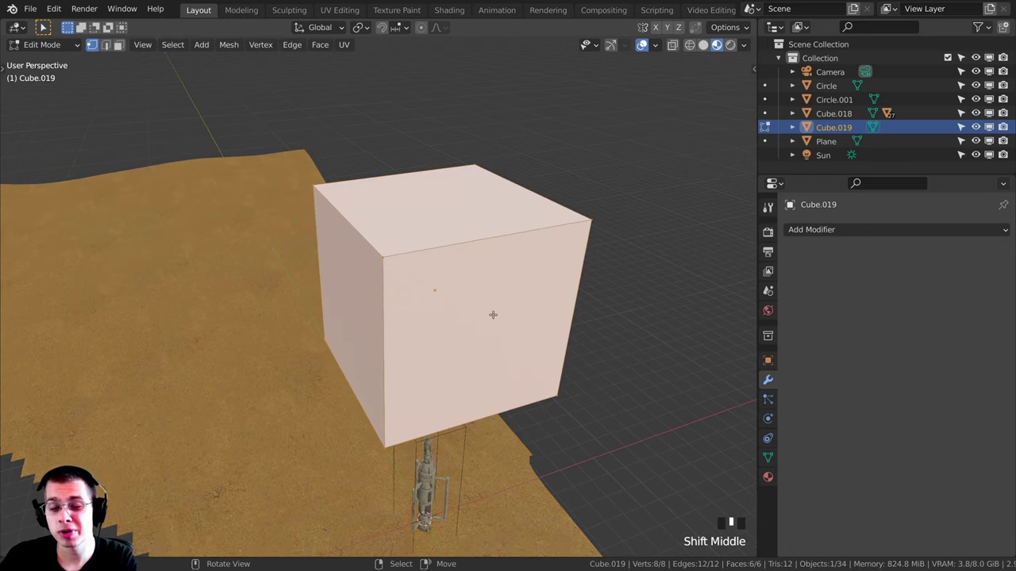
key("3")
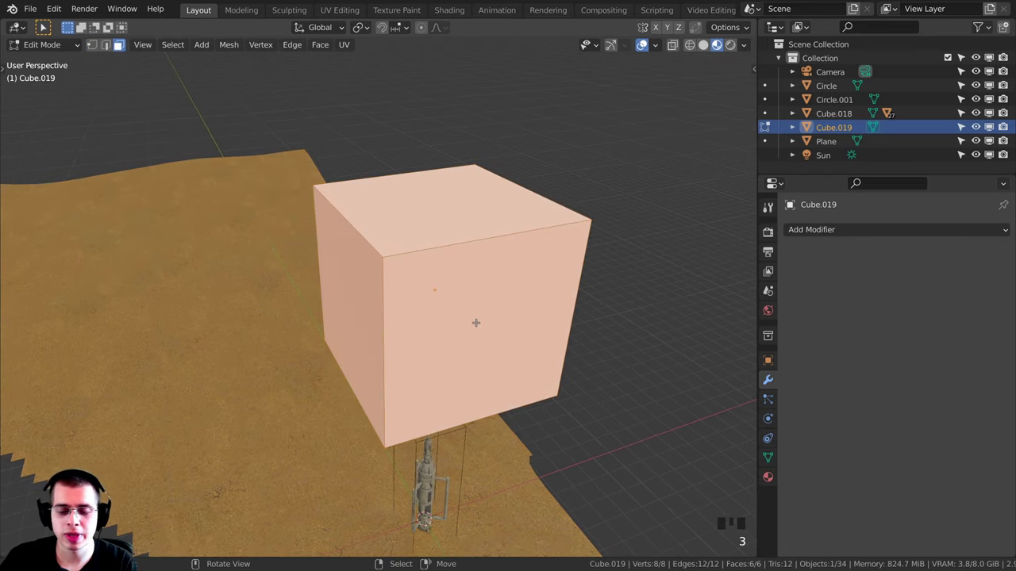
right_click(450, 208)
middle_click_drag(449, 227, 547, 265, "shift")
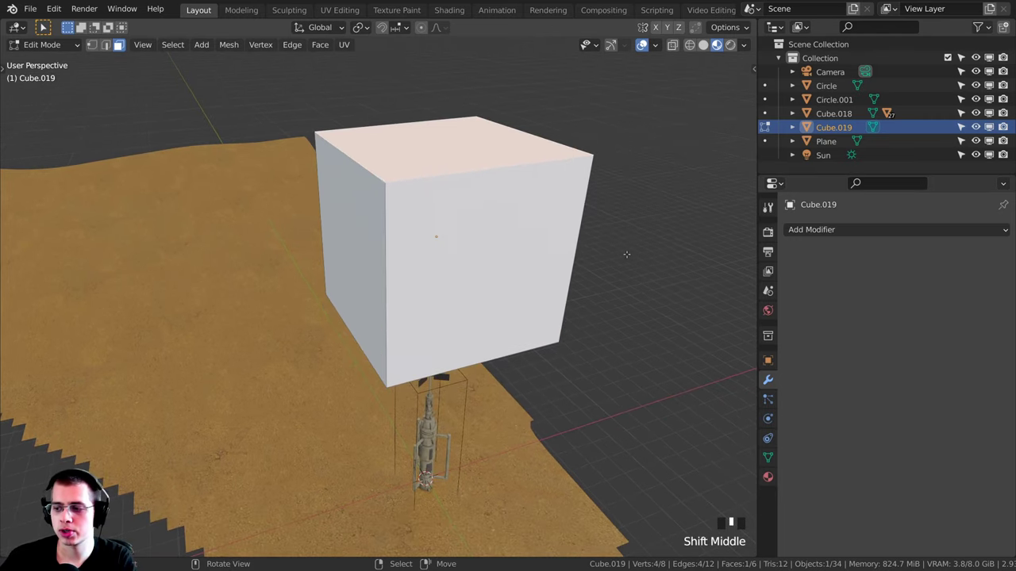
middle_click_drag(652, 214, 640, 169, "shift")
key("s")
left_click(610, 234)
key("KP_Decimal")
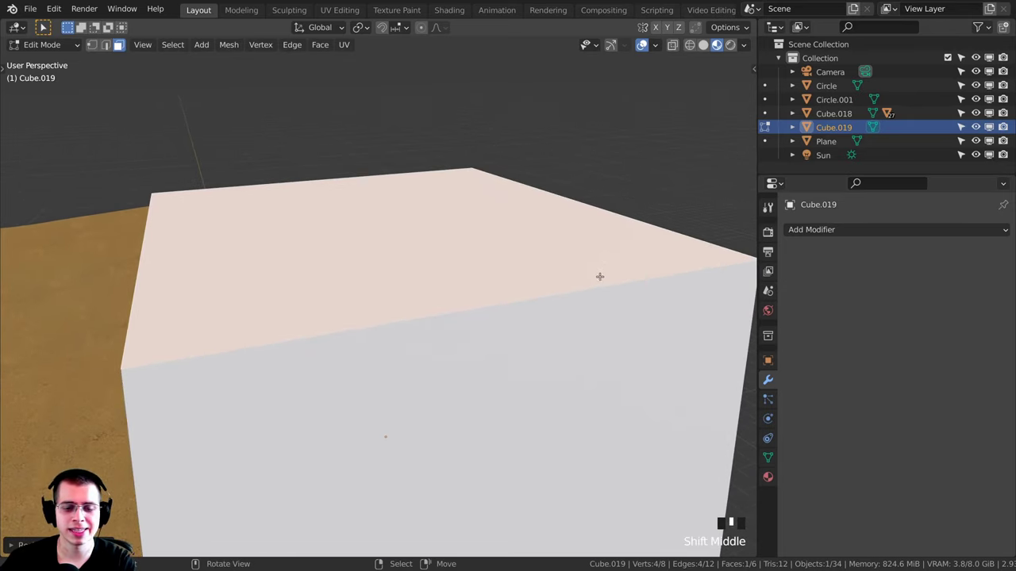
scroll(596, 242, "down", 1)
middle_click_drag(601, 277, 469, 291, "shift")
scroll(596, 242, "down", 1)
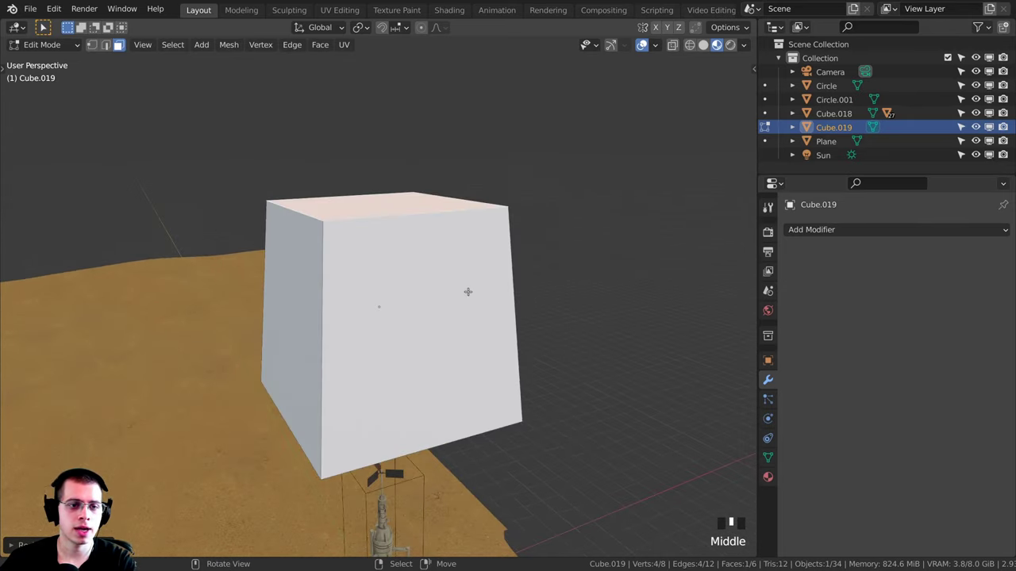
- Lower the top face along Z to shorten the block, and refine its scale and position
key("g")
key("z")
left_click(470, 344)
middle_click_drag(505, 343, 415, 325)
key("s")
left_click(546, 318)
key("g")
left_click(551, 333)
- Inset the block's top face by about 0.07 m
key("a")
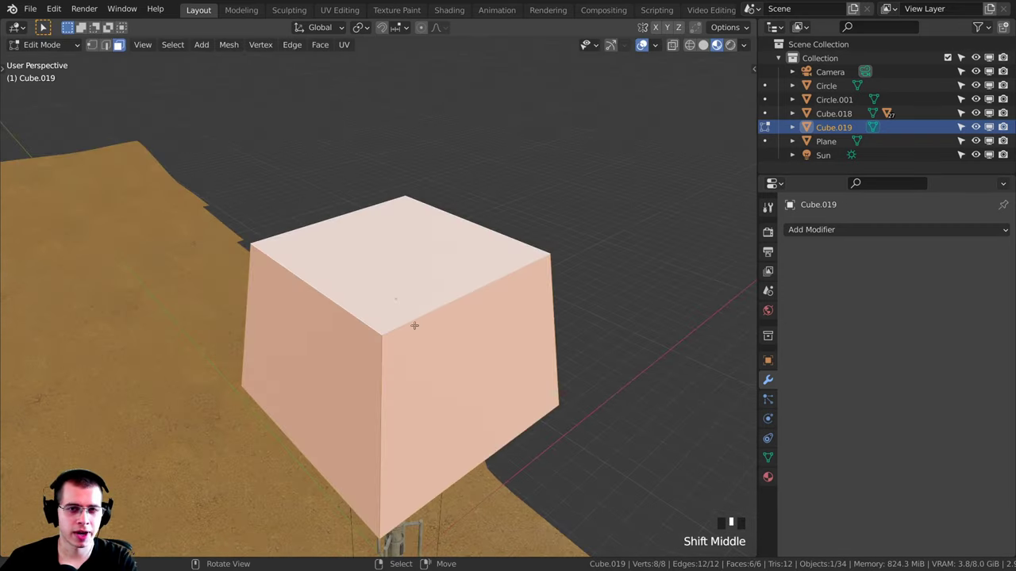
middle_click_drag(474, 229, 453, 278)
scroll(422, 278, "up", 4)
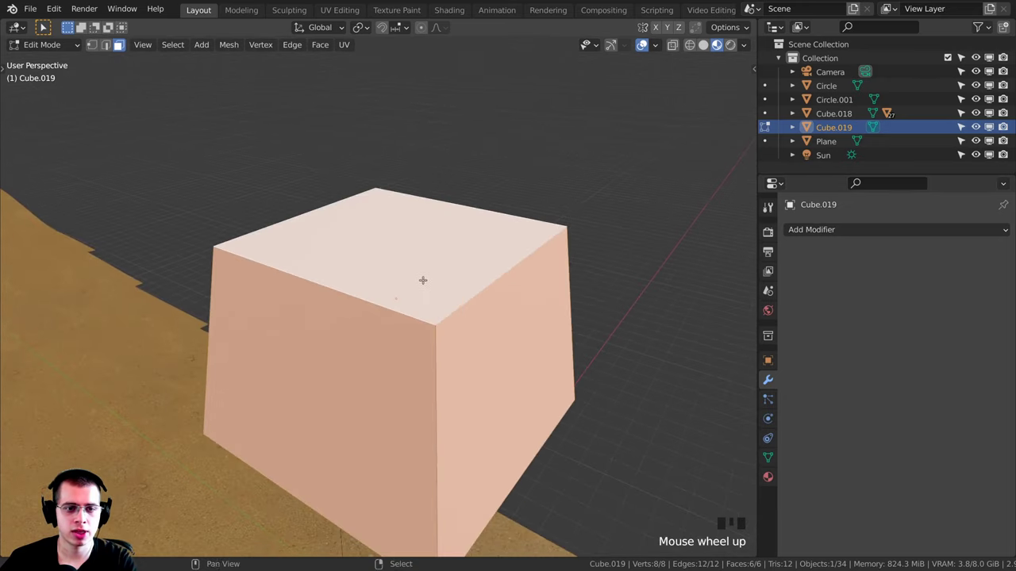
right_click(471, 270)
middle_click_drag(393, 255, 429, 277)
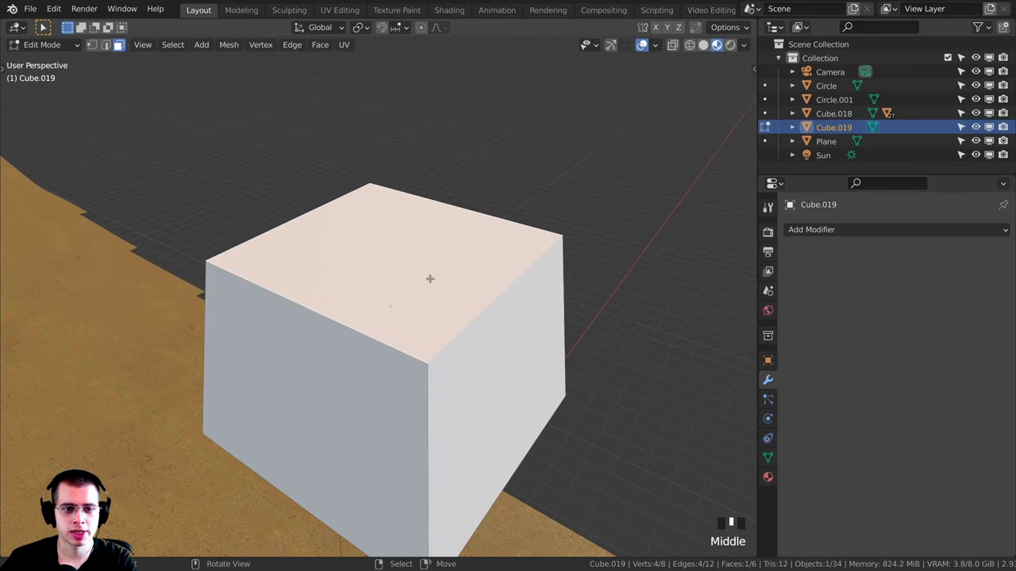
middle_click_drag(647, 319, 619, 330)
key("i")
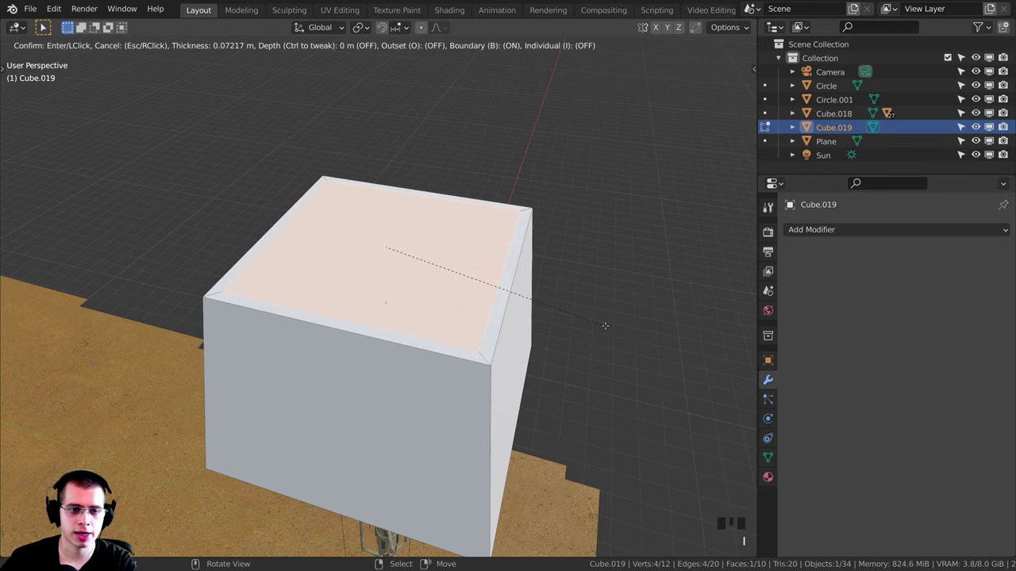
left_click(604, 324)
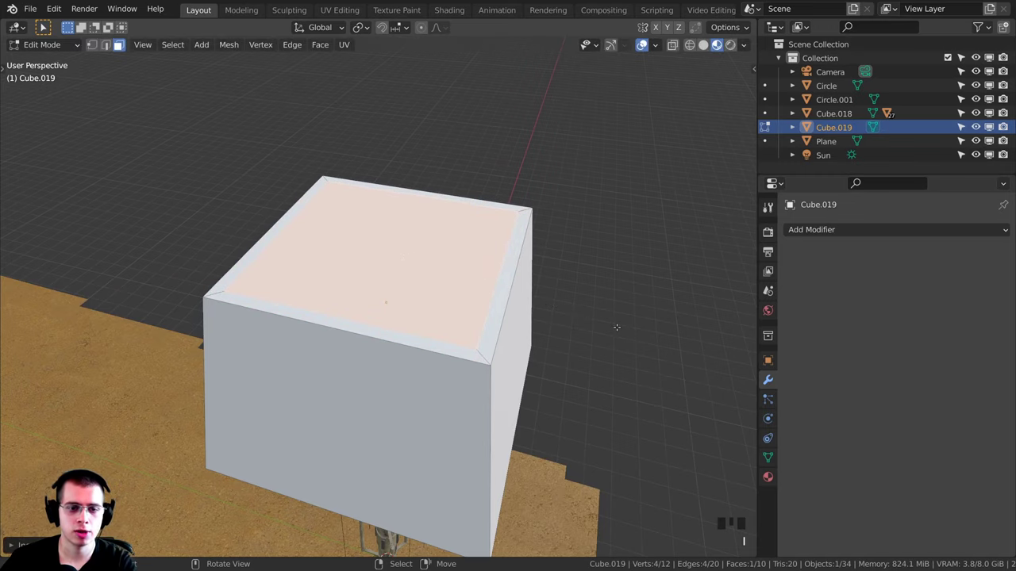
- Extrude the inset top face up about 0.39 m and inset it again to form a narrow rim
mouse_move(617, 327)
middle_mouse_down("shift")
mouse_move(612, 301)
mouse_move(628, 333)
middle_mouse_up("shift")
scroll(635, 341, "up", 2)
key("e")
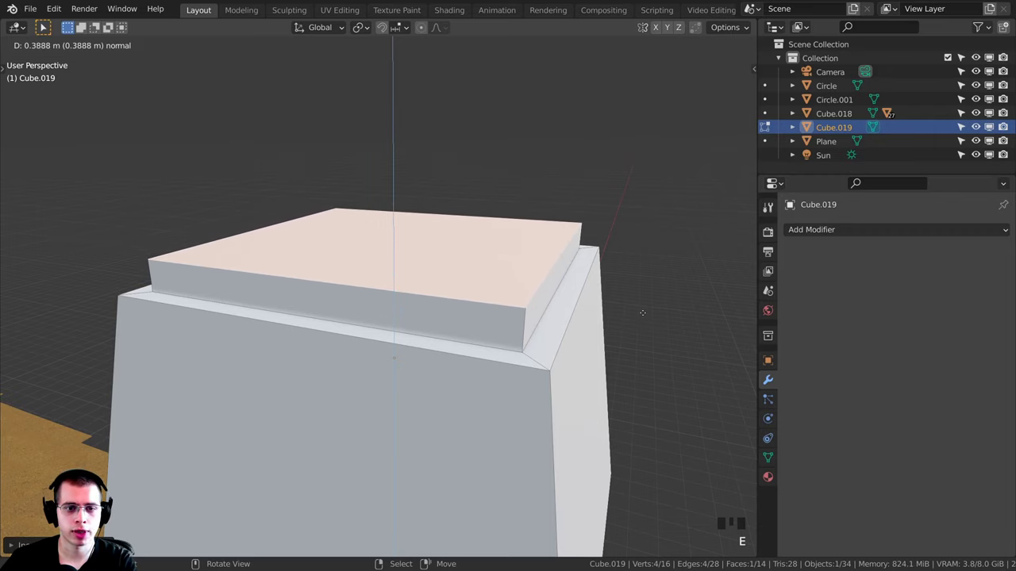
left_click(643, 313)
middle_click_drag(643, 313, 652, 340)
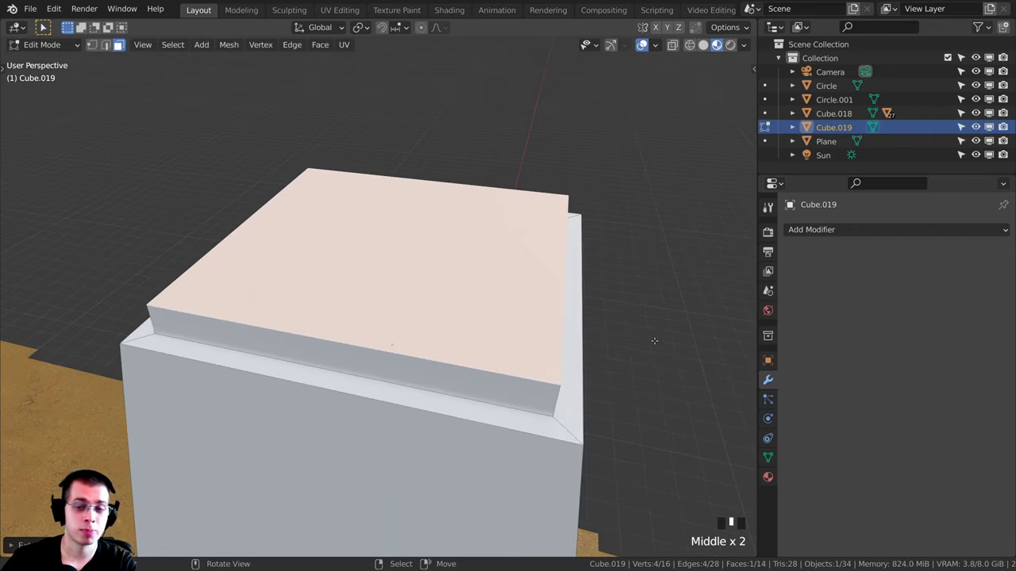
key("i")
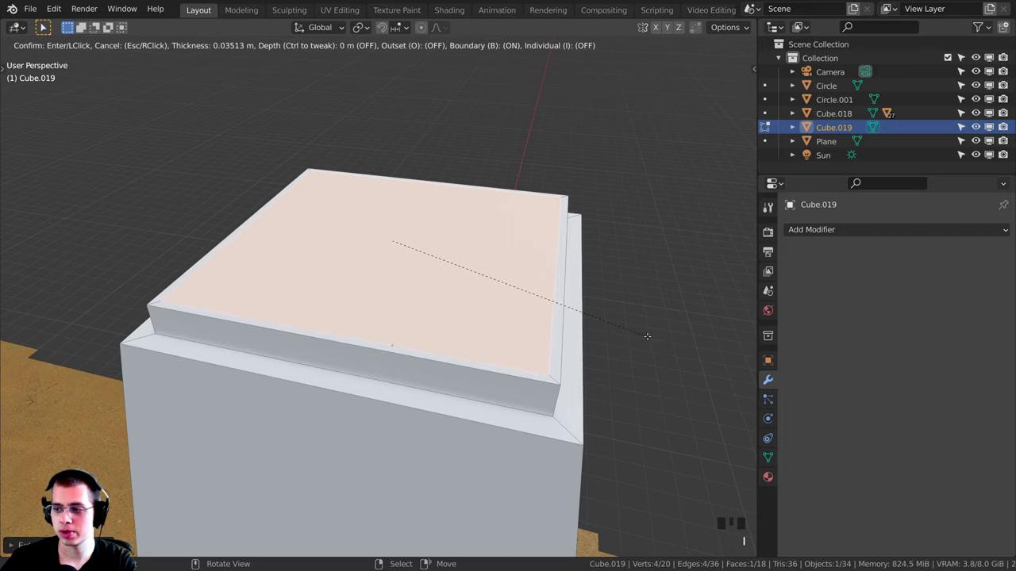
left_click(644, 335)
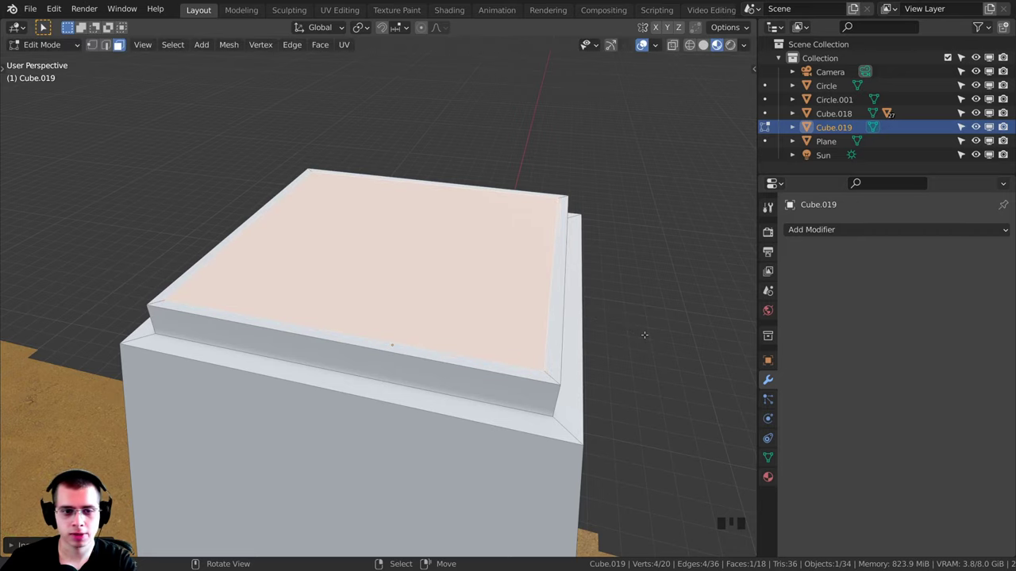
- Using front wireframe view, extrude the inner top face down to the level of the ledge below, forming a recess
key("KP_1")
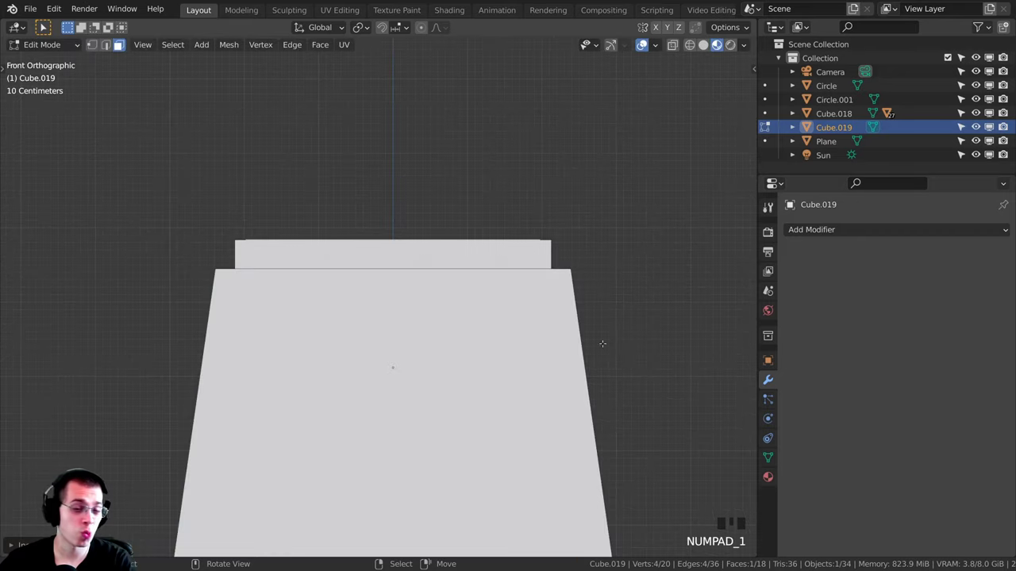
middle_click_drag(601, 345, 469, 394, "shift")
key("z")
middle_click_drag(215, 374, 334, 360, "shift")
scroll(335, 361, "up", 5)
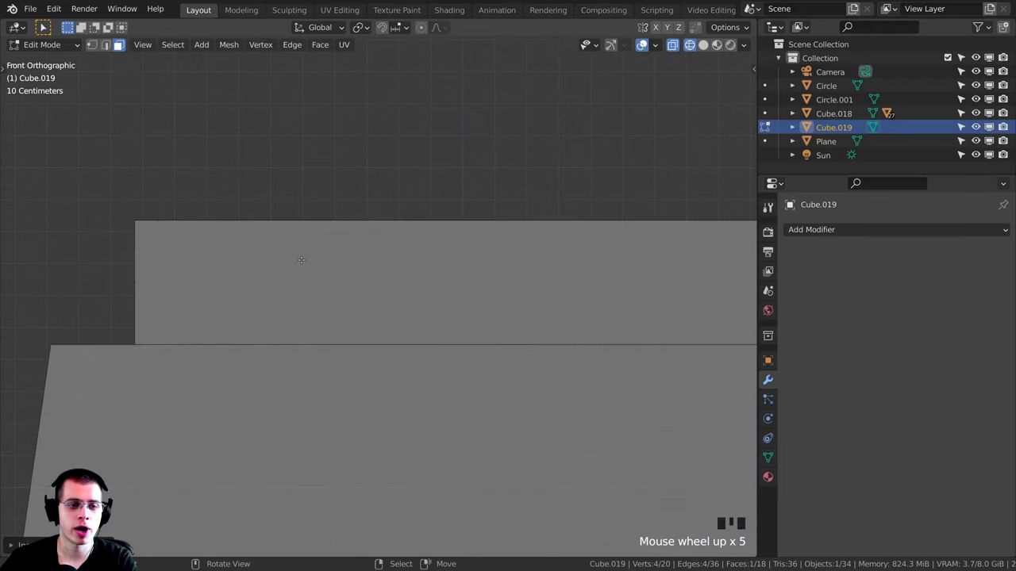
key("e")
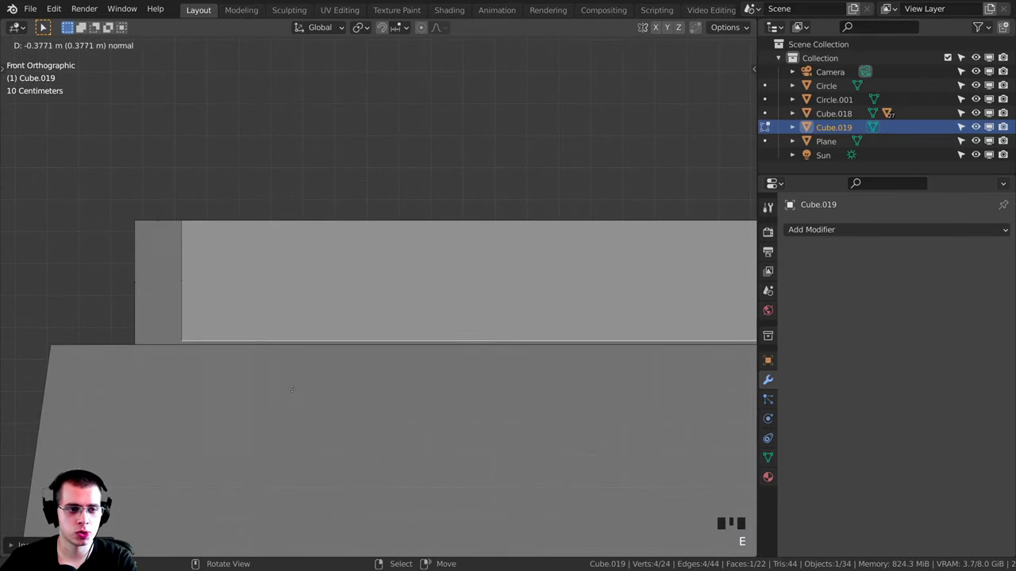
left_click(65, 364)
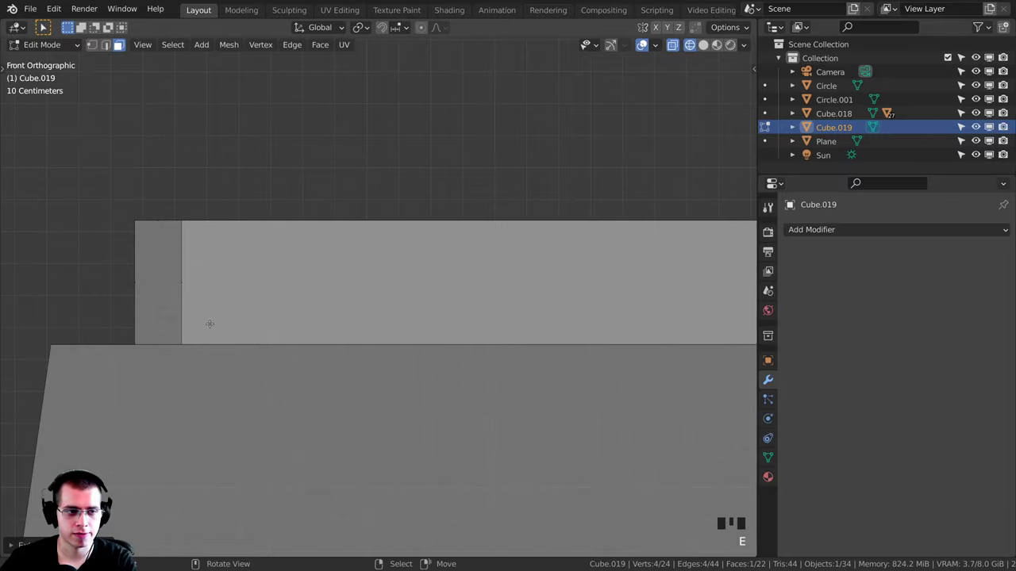
- Return to solid shading and object mode, and examine the block's shape and recessed top from several angles
middle_click_drag(209, 324, 286, 372)
key("z")
scroll(584, 375, "down", 5)
mouse_move(585, 375)
middle_mouse_down()
mouse_move(579, 396)
mouse_move(556, 376)
mouse_move(519, 448)
mouse_move(386, 179)
mouse_move(408, 291)
mouse_move(424, 319)
mouse_move(461, 329)
mouse_move(418, 311)
mouse_move(442, 413)
mouse_move(404, 386)
middle_mouse_up()
key("Tab")
scroll(556, 377, "down", 4)
scroll(390, 297, "down", 2)
scroll(421, 340, "up", 2)
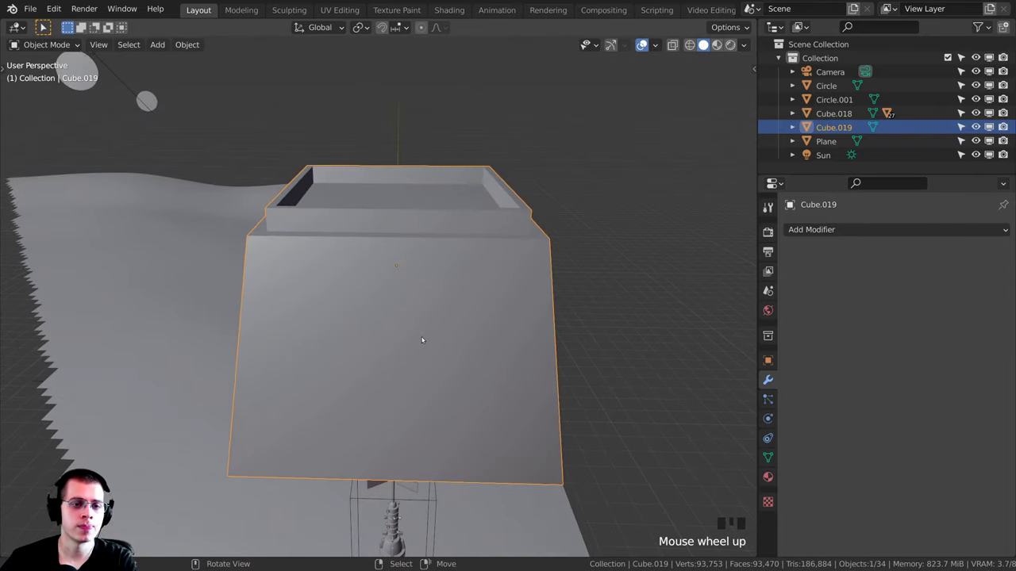
middle_click_drag(421, 340, 436, 337)
- Add two evenly spaced vertical loop cuts around the block, running over its rim and front face
key("Tab")
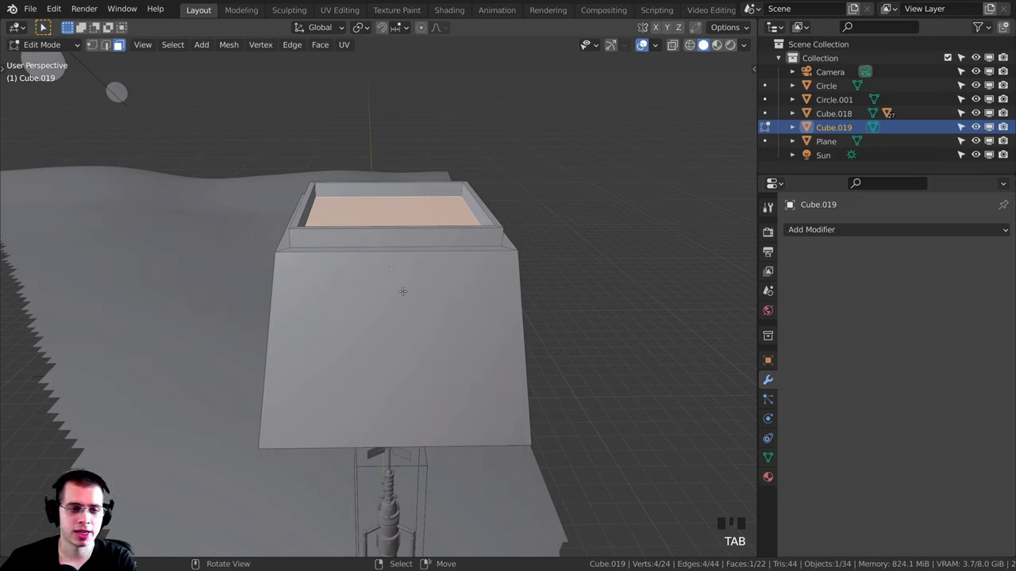
key("ctrl+r")
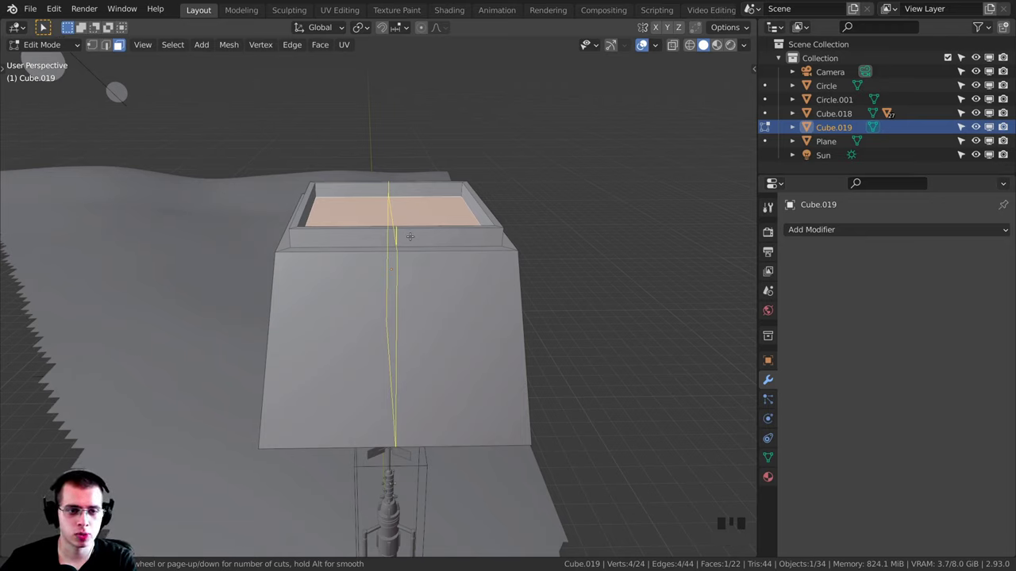
scroll(410, 237, "up", 1)
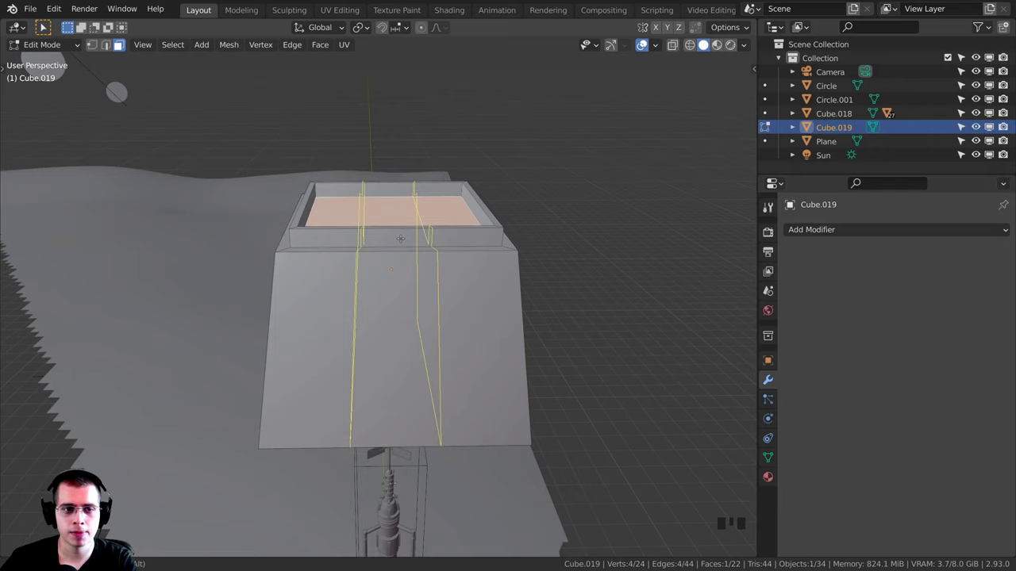
left_click(396, 245)
left_click(366, 247)
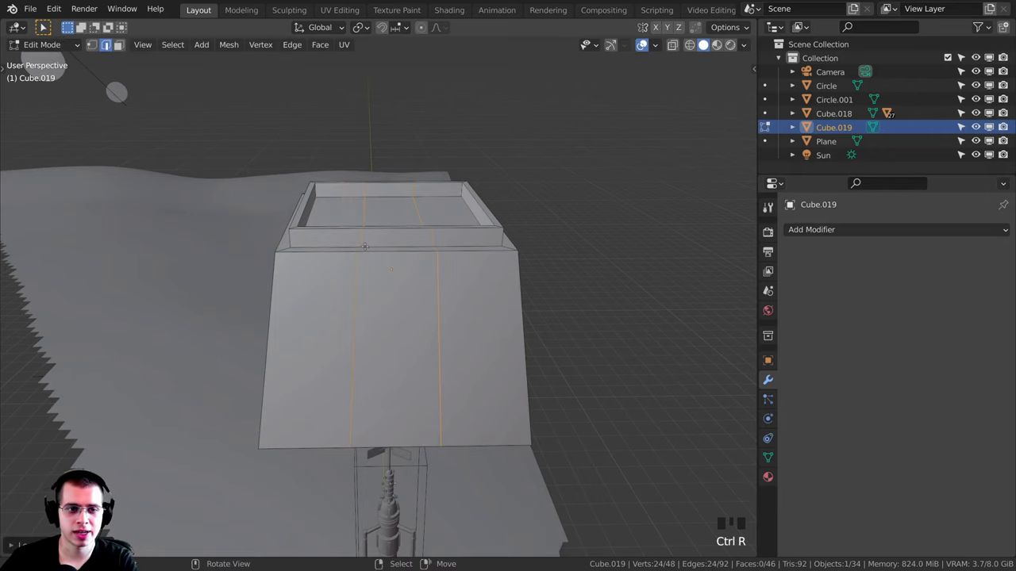
middle_click_drag(366, 247, 310, 294)
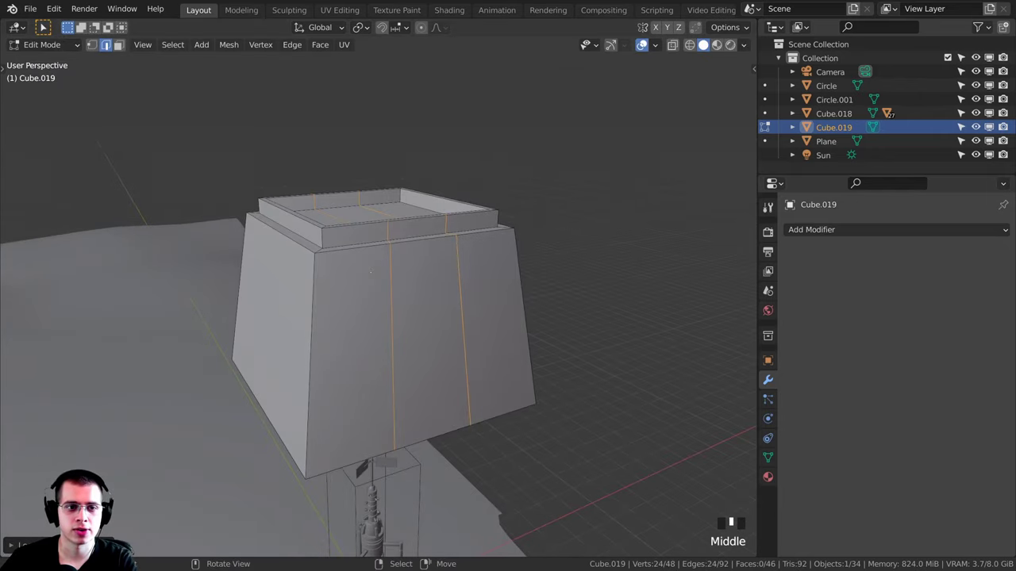
- Add a horizontal loop cut around the block and slide it up into the upper part of the walls
middle_click_drag(370, 271, 389, 295)
middle_click_drag(409, 338, 338, 387)
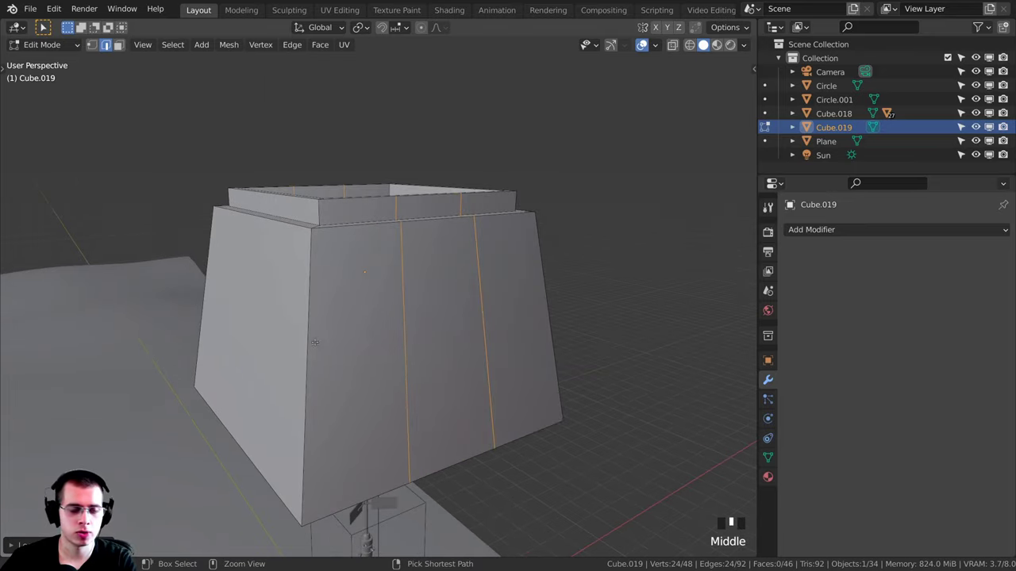
key("ctrl+r")
left_click(311, 385)
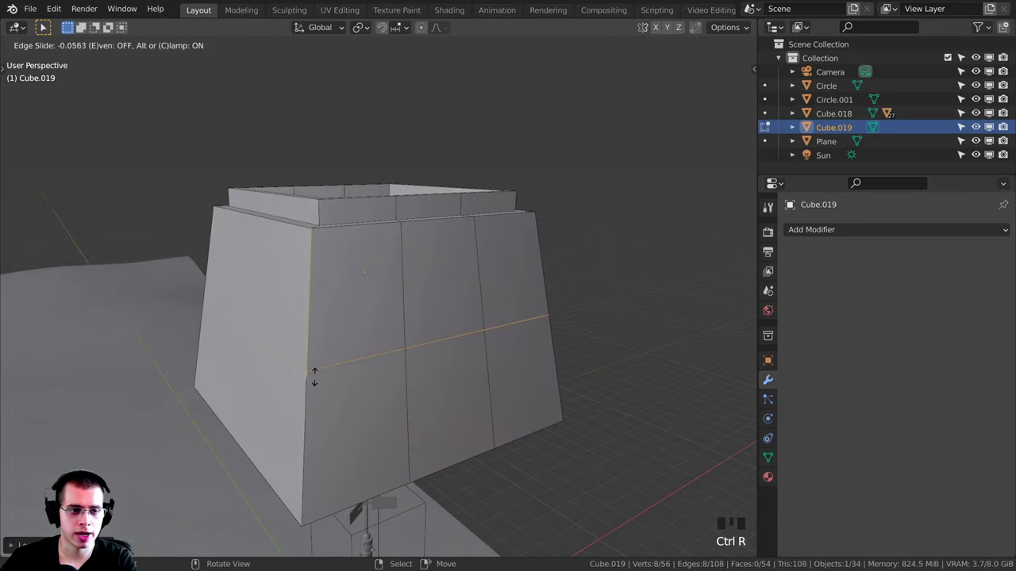
left_click(324, 303)
middle_click_drag(393, 289, 278, 284)
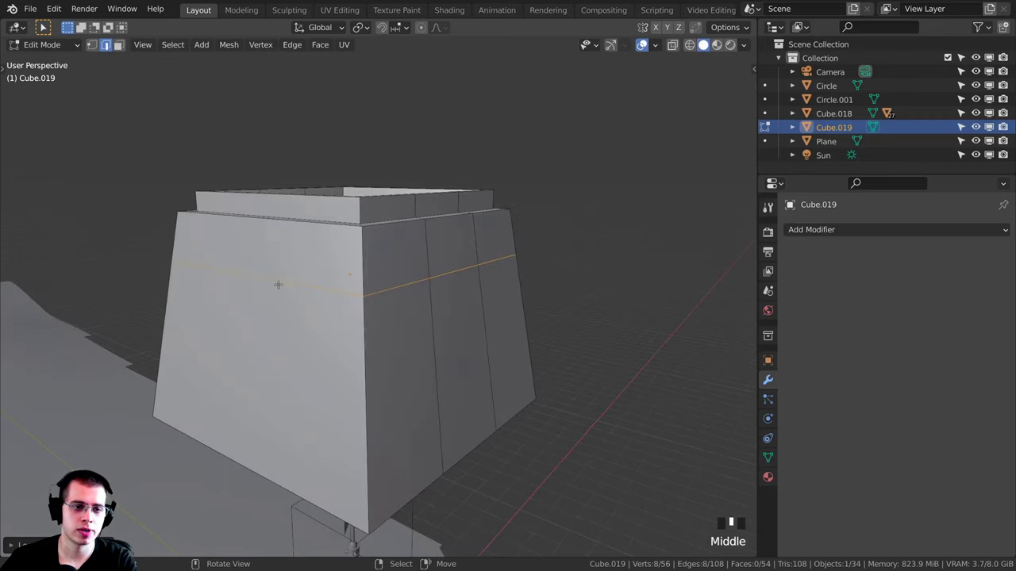
middle_click_drag(390, 318, 402, 379, "shift")
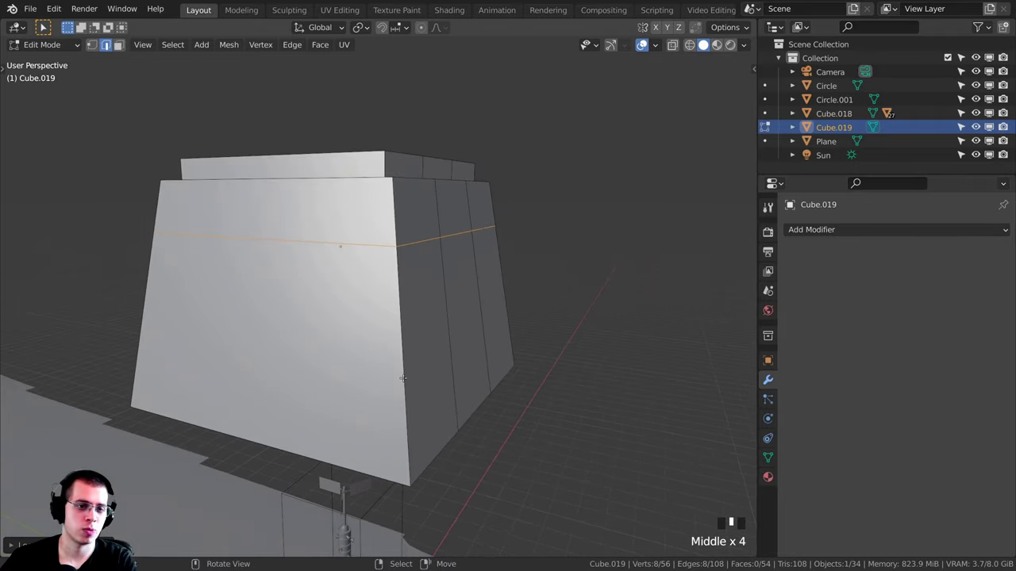
- Add a second horizontal loop cut below the first and slide it up to around mid-height of the walls
key("ctrl+r")
left_click(412, 385)
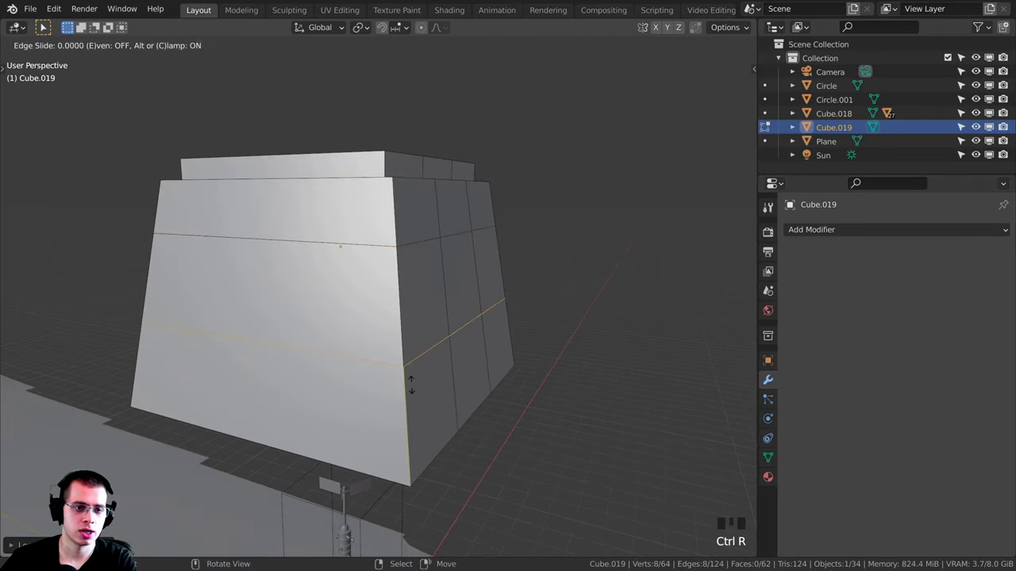
left_click(409, 337)
middle_click_drag(409, 337, 393, 252)
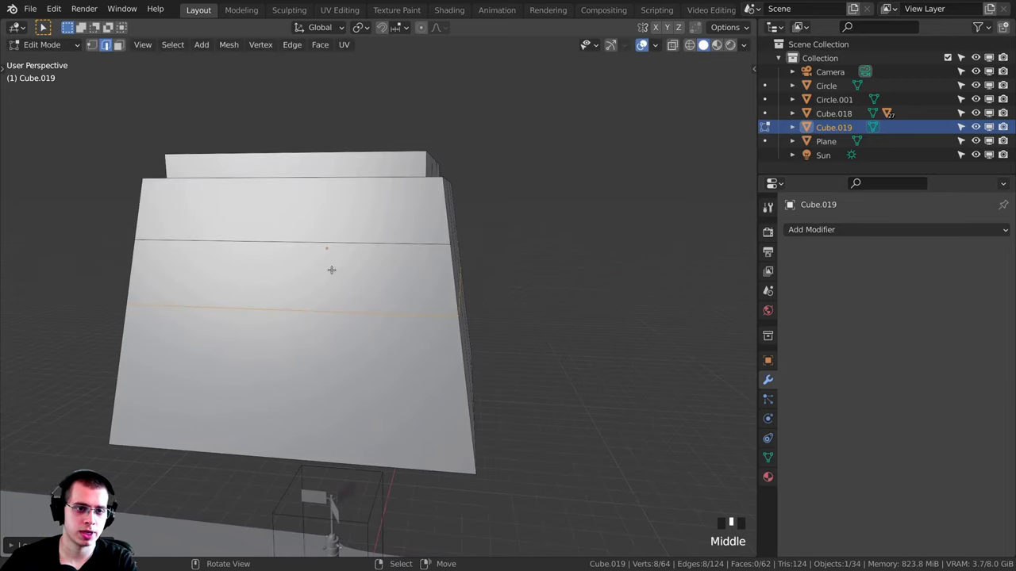
- Add a vertical loop cut across the adjacent side wall and rim, slid close to the corner with the front wall
middle_click_drag(401, 293, 336, 195)
scroll(339, 238, "down", 2)
scroll(336, 195, "up", 1)
key("ctrl+r")
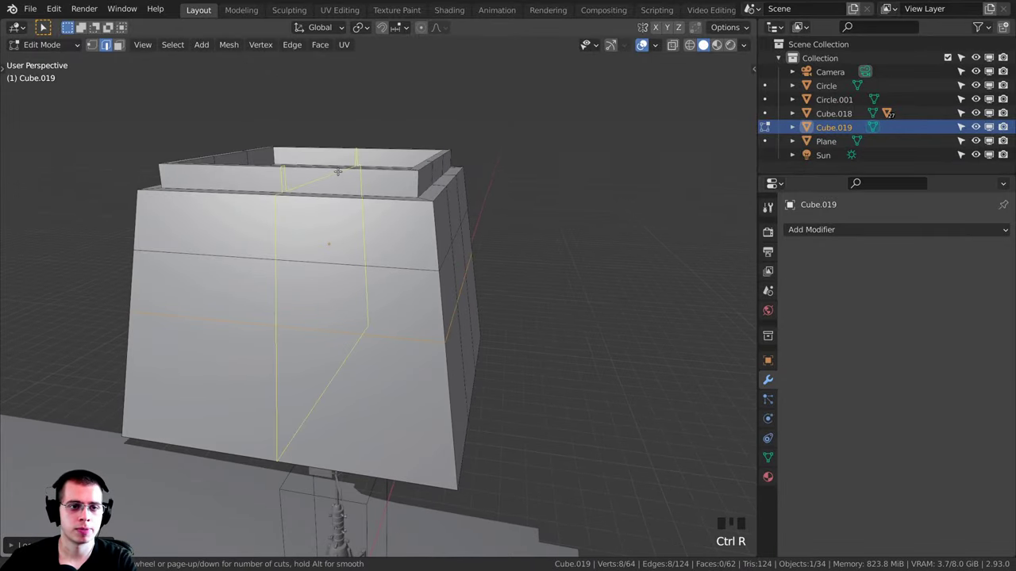
left_click(324, 192)
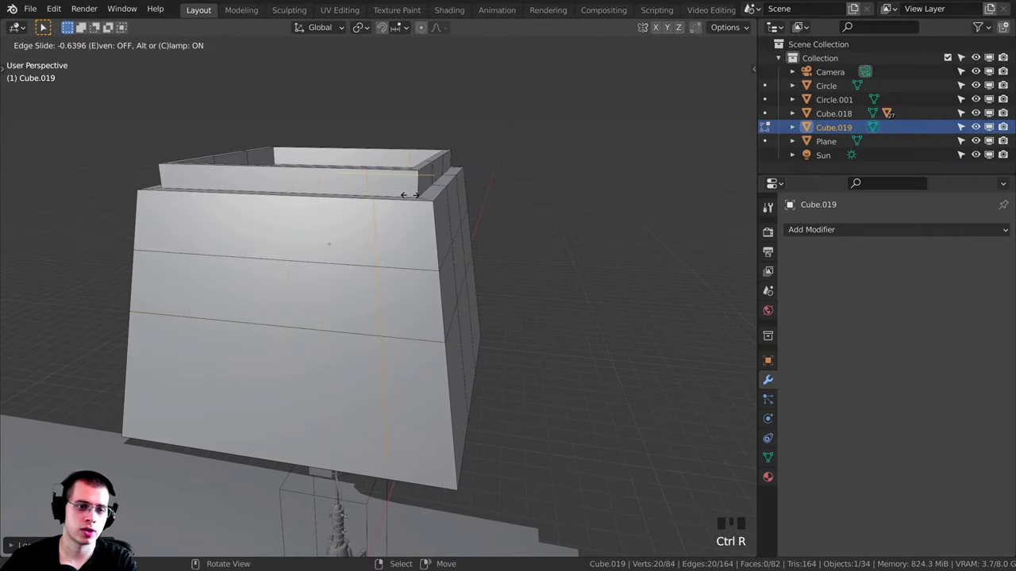
left_click(407, 194)
middle_click_drag(406, 194, 415, 278)
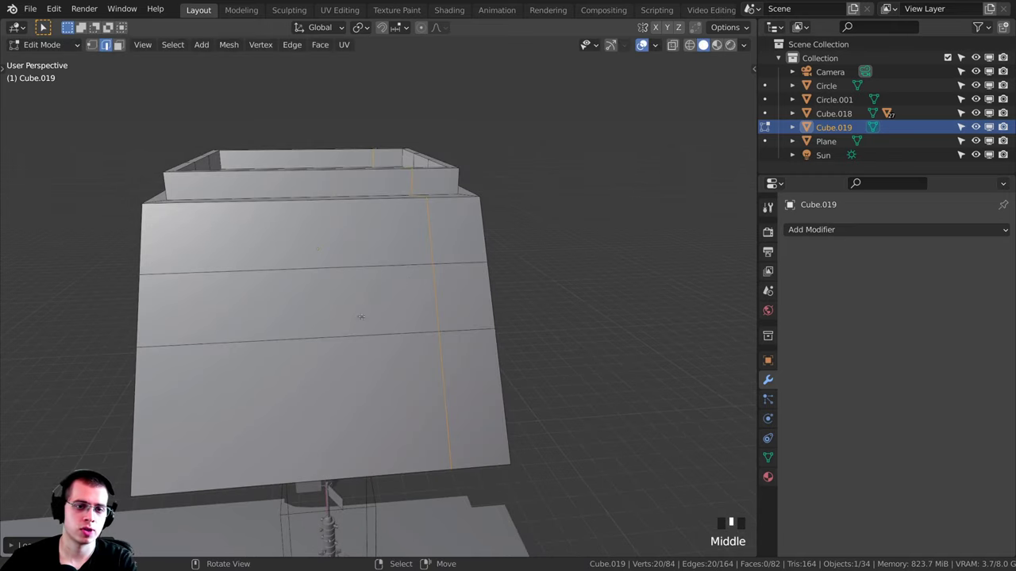
- Add another vertical loop cut on the side wall and slide it partway toward the cut near the front corner
scroll(310, 170, "up", 2)
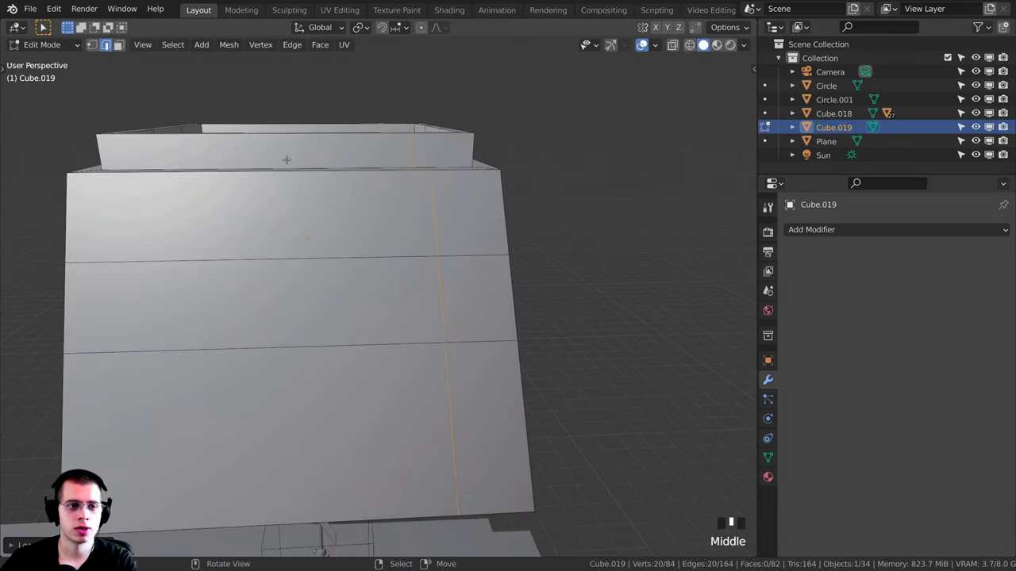
key("ctrl+r")
left_click(264, 170)
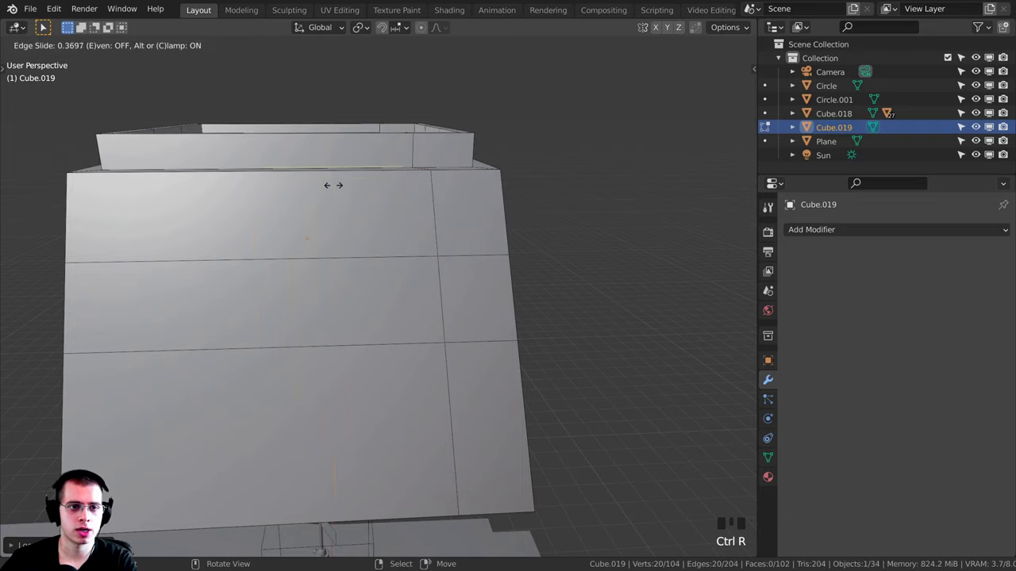
left_click(376, 194)
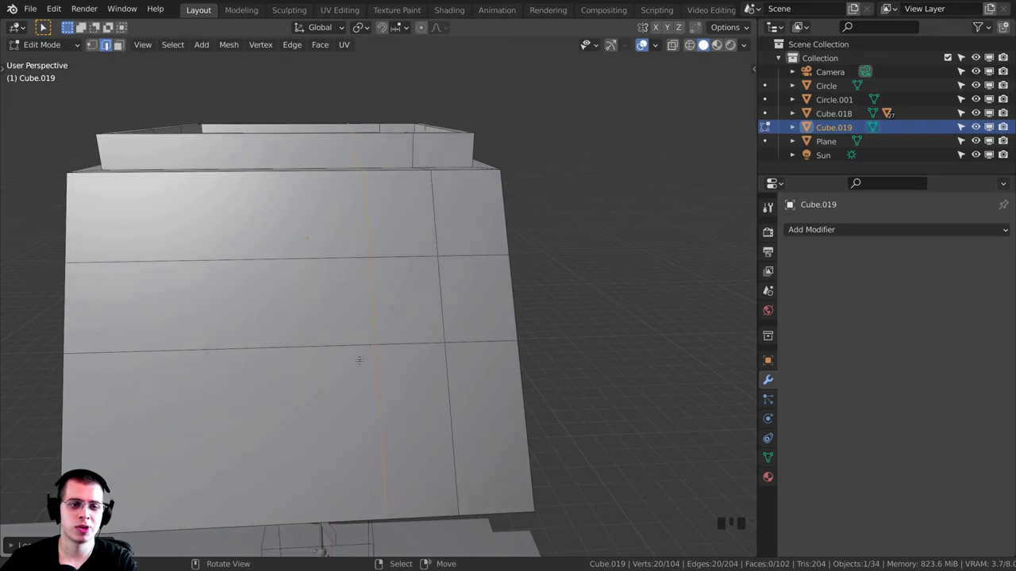
middle_click_drag(360, 360, 352, 282)
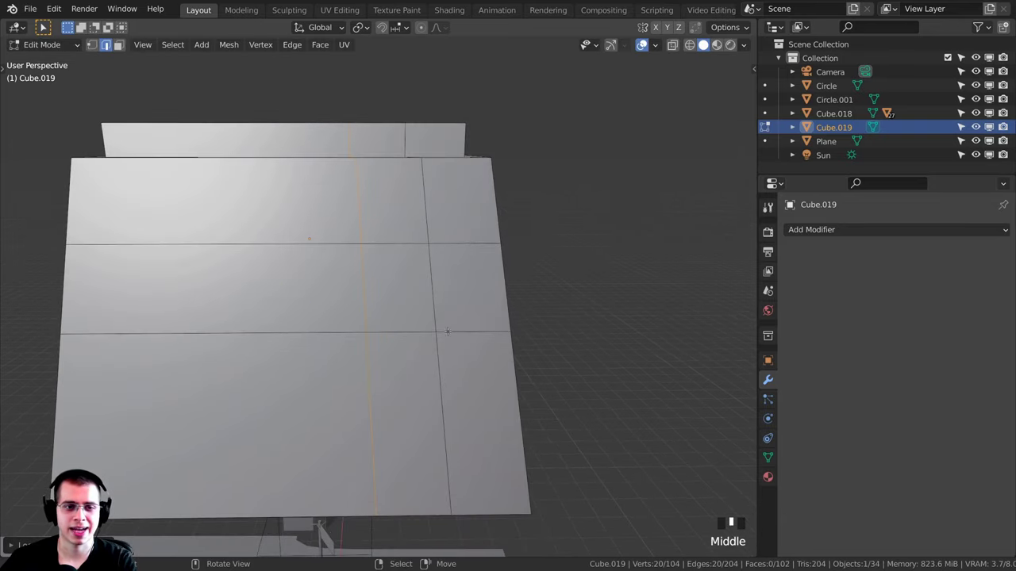
middle_click_drag(436, 339, 388, 304)
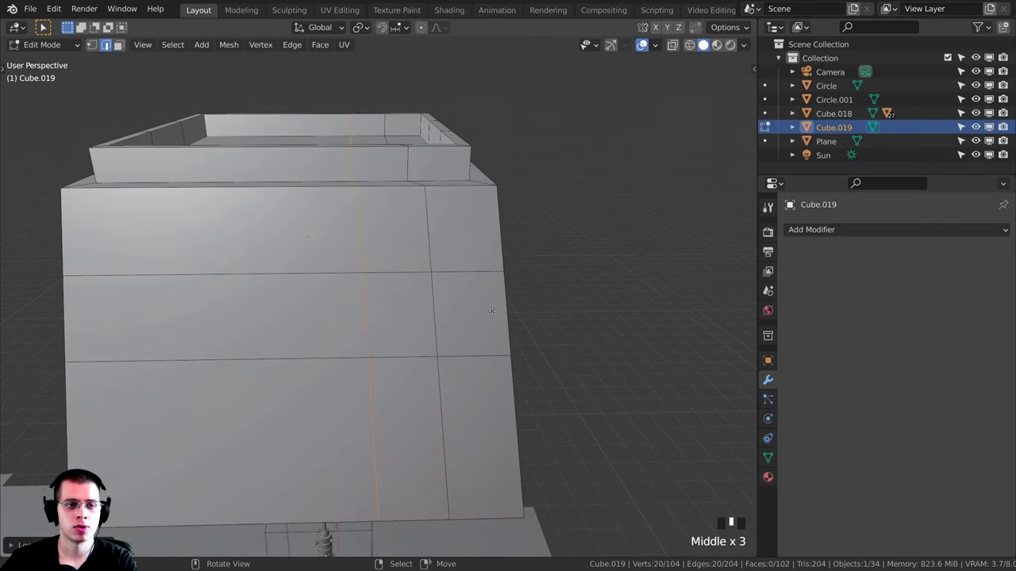
- Scale the new vertical edge loop along global Y by a negative factor of about -1 to reverse its slant
key("s")
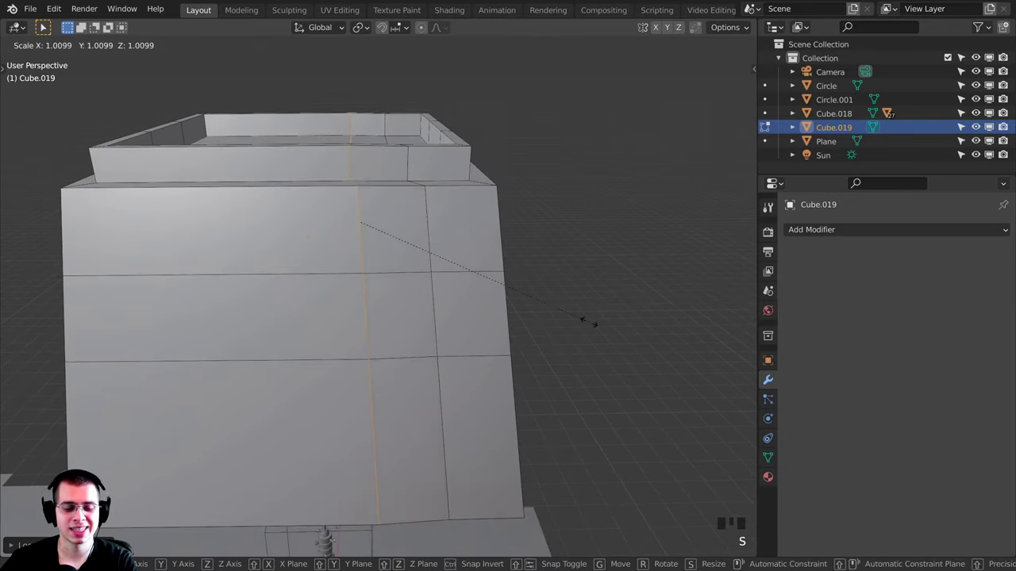
key("x")
key("y")
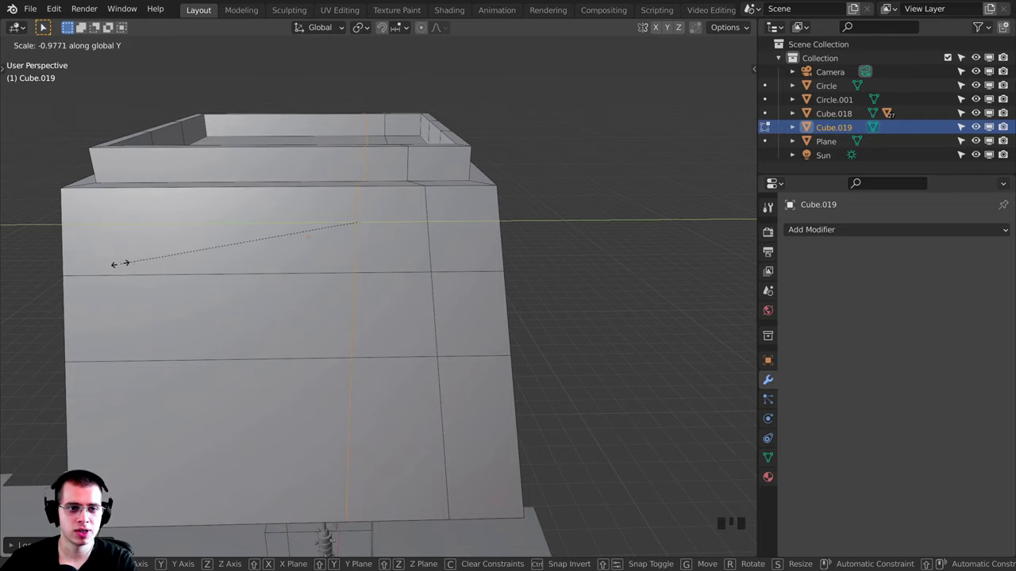
left_click(73, 252)
middle_click_drag(336, 339, 328, 322)
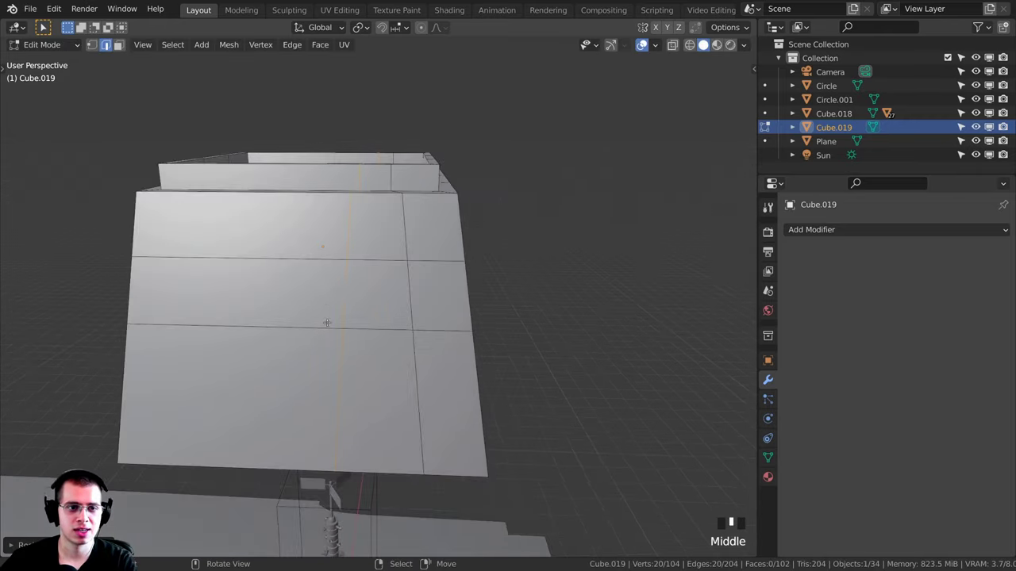
- Edge-slide the slanted vertical loop slightly along the side wall
scroll(342, 263, "up", 2)
middle_click_drag(342, 263, 372, 259)
key("g")
key("g")
left_click(343, 273)
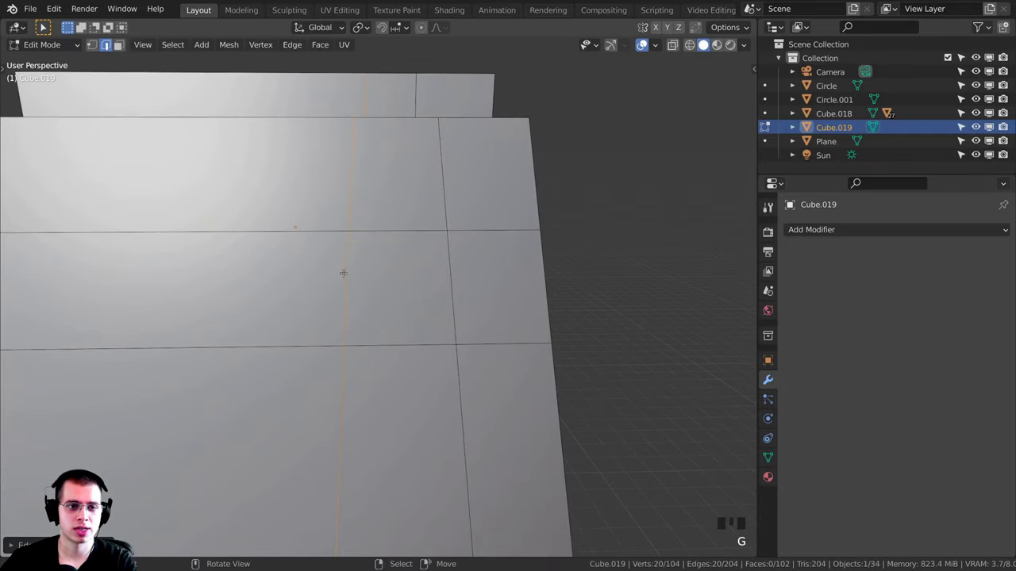
- Delete the middle and bottom faces in the centre column of the front wall to open a doorway
middle_click_drag(455, 252, 402, 280)
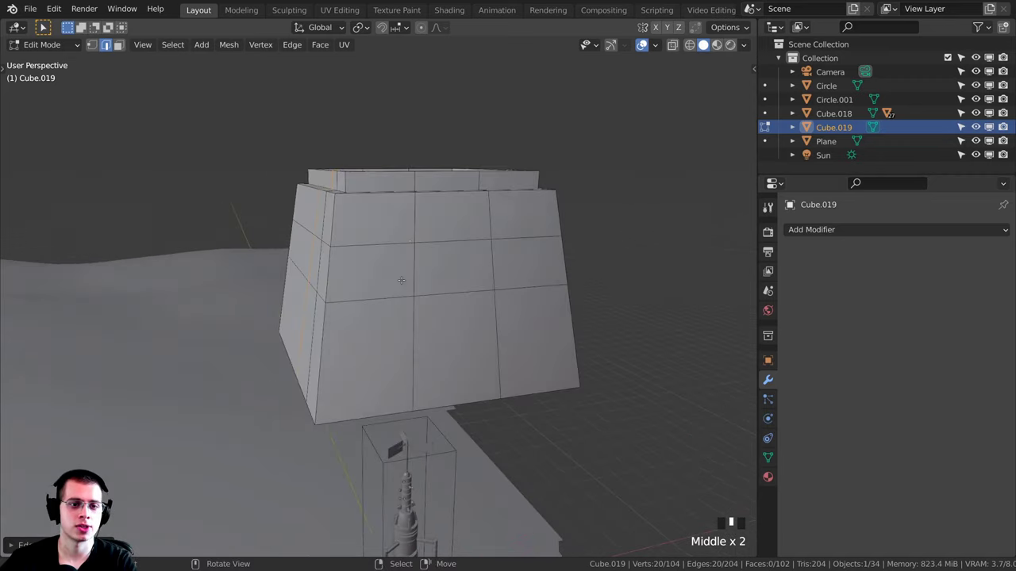
middle_click_drag(340, 269, 413, 271)
scroll(441, 264, "up", 2)
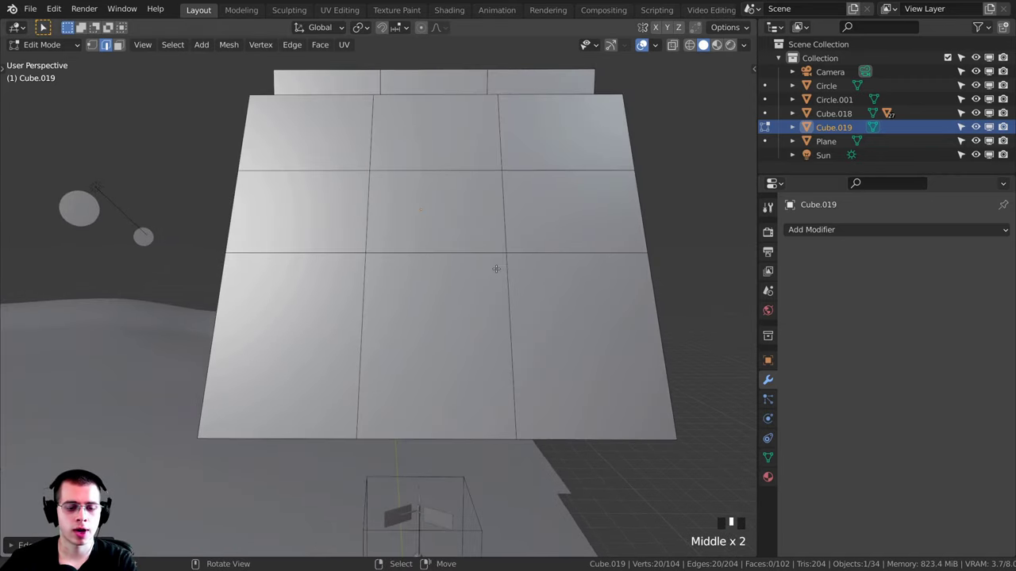
key("3")
middle_click_drag(550, 266, 420, 236)
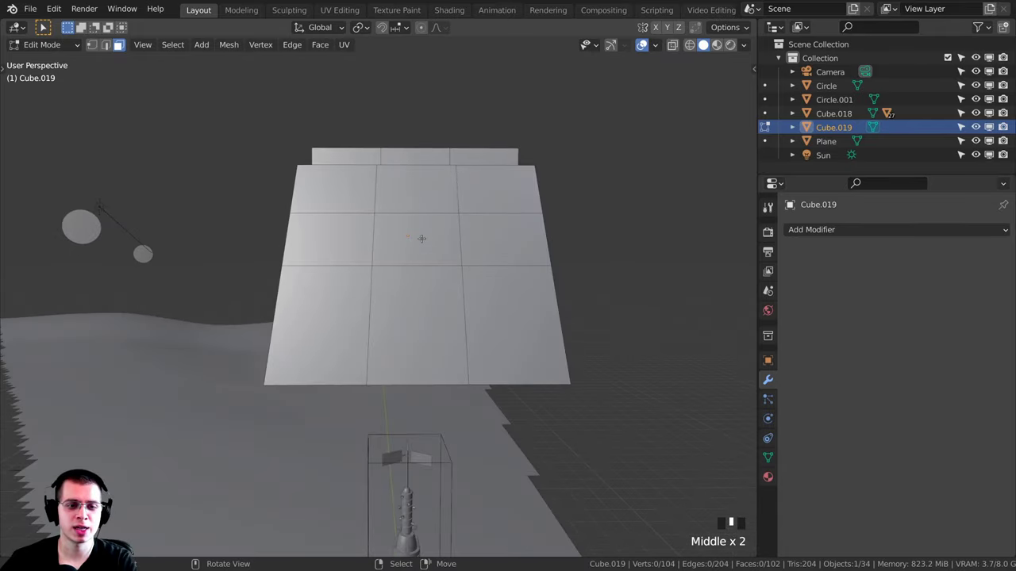
right_click(421, 238)
right_click(420, 347, "shift")
middle_click_drag(431, 286, 431, 293)
scroll(420, 229, "up", 3)
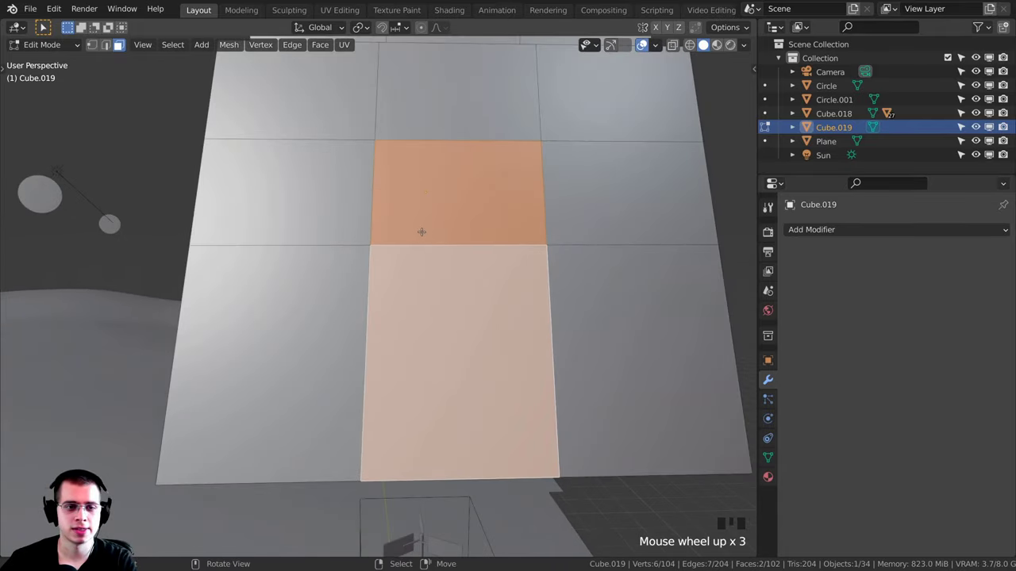
key("x")
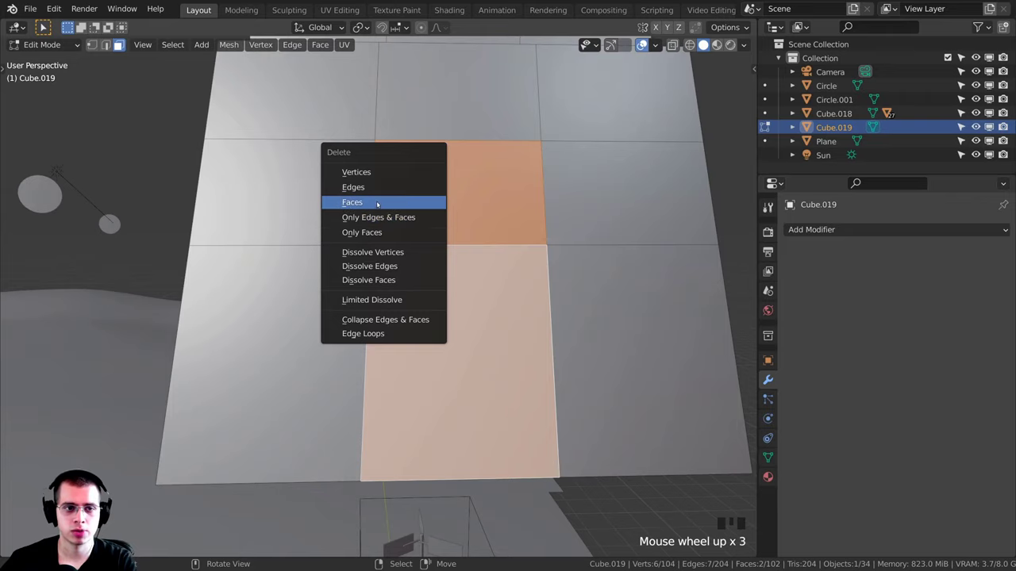
left_click(404, 198)
- Select all nine faces on the underside of the block and delete them
middle_click_drag(404, 195, 412, 315)
right_click(475, 367)
right_click(400, 372, "shift")
right_click(339, 357, "shift")
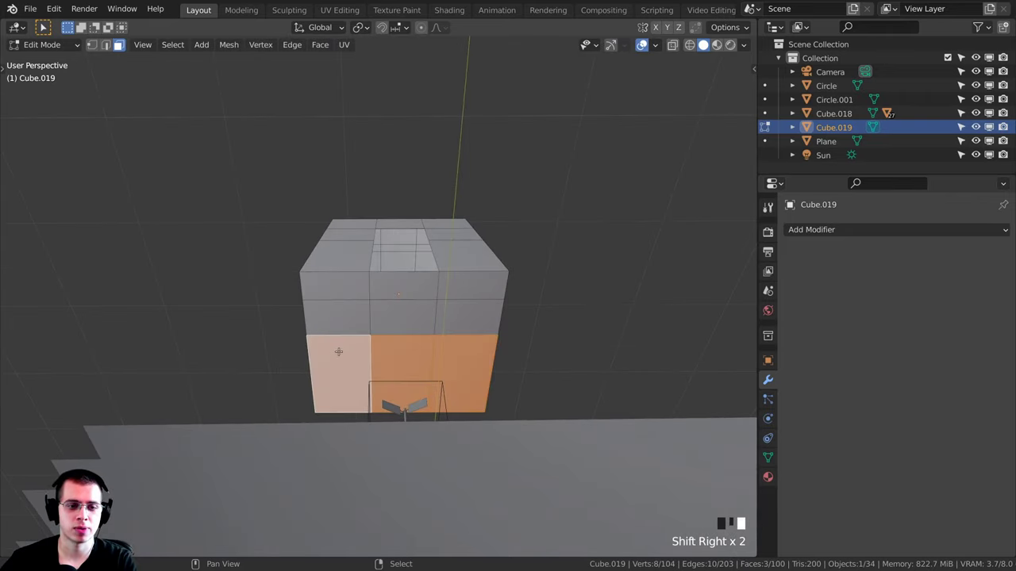
right_click(353, 319, "shift")
right_click(394, 321, "shift")
right_click(455, 317, "shift")
right_click(453, 292, "shift")
right_click(413, 291, "shift")
right_click(375, 294, "shift")
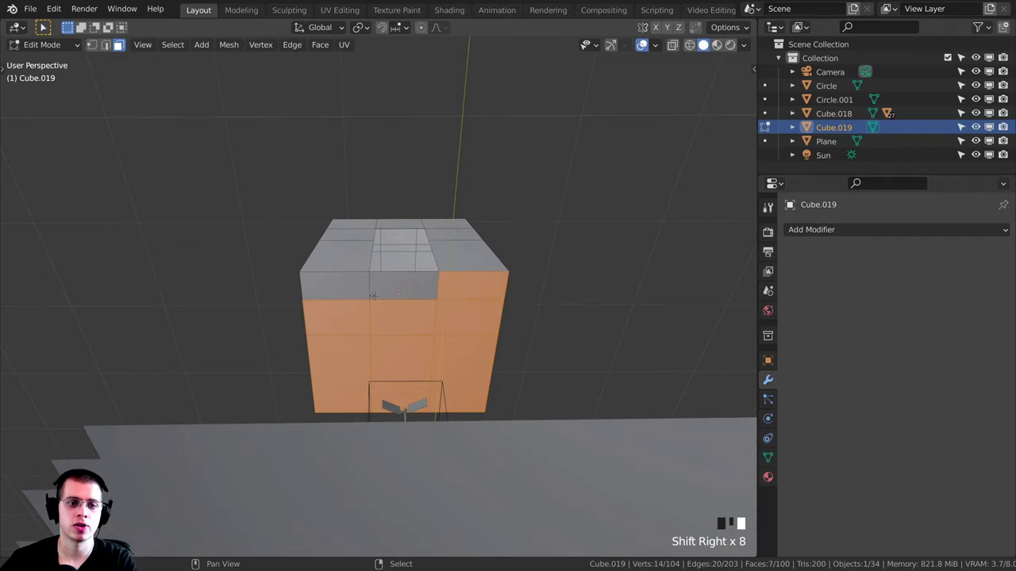
right_click(355, 295, "shift")
right_click(375, 297, "shift")
key("x")
left_click(375, 296)
- Extrude the doorway's edge outline inward about 1.26 m along global Y and inspect the thickened opening in object mode
middle_click_drag(375, 298, 417, 276)
key("1")
scroll(496, 216, "up", 2)
right_click(481, 210, "alt")
key("a")
right_click(480, 223, "alt")
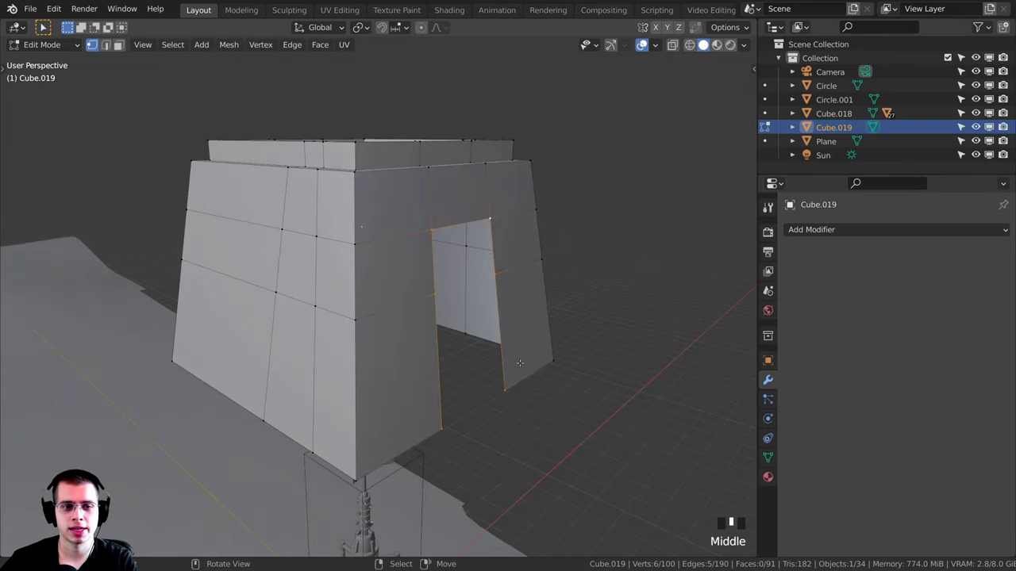
middle_click_drag(468, 295, 609, 373, "shift")
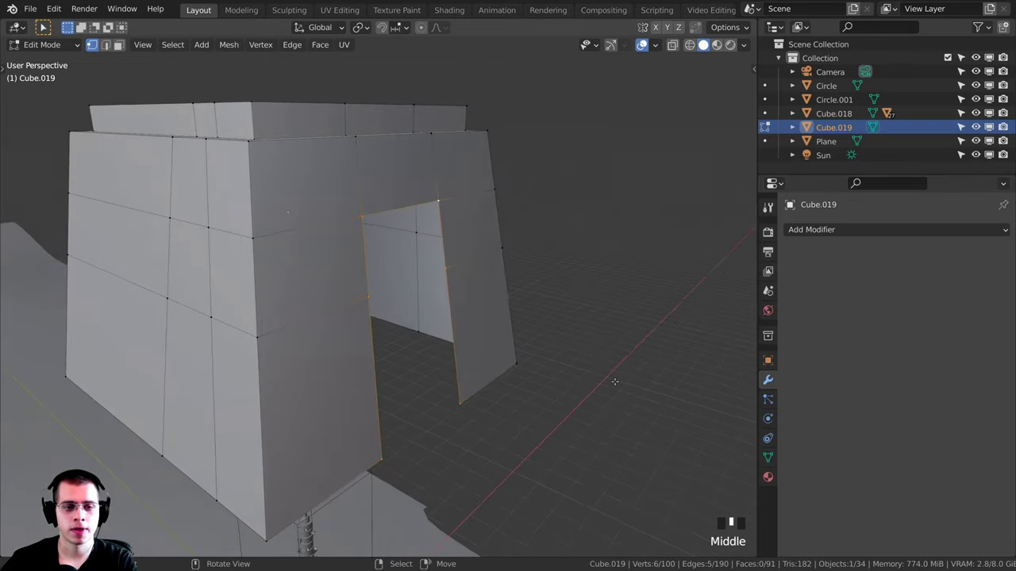
key("e")
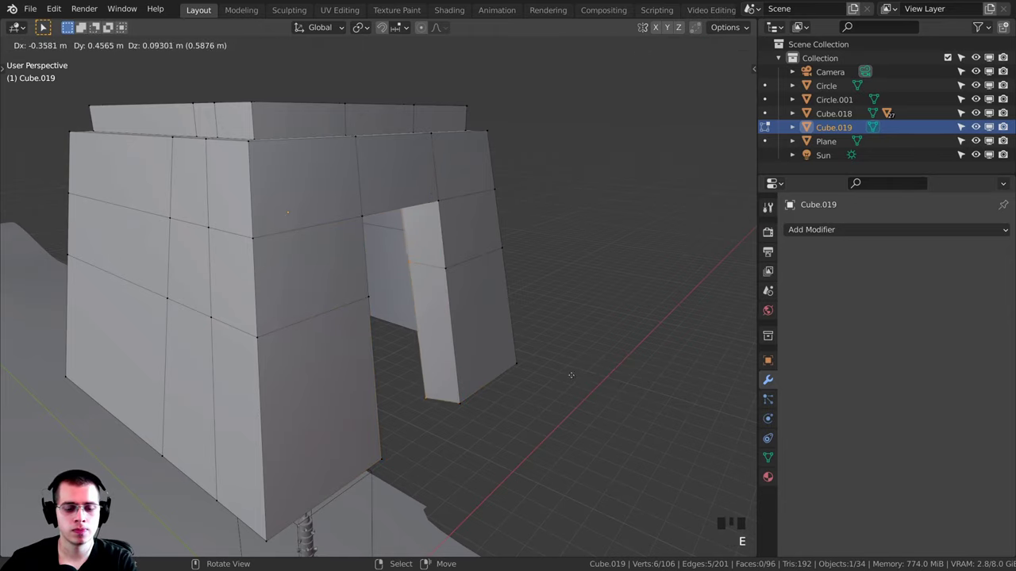
key("y")
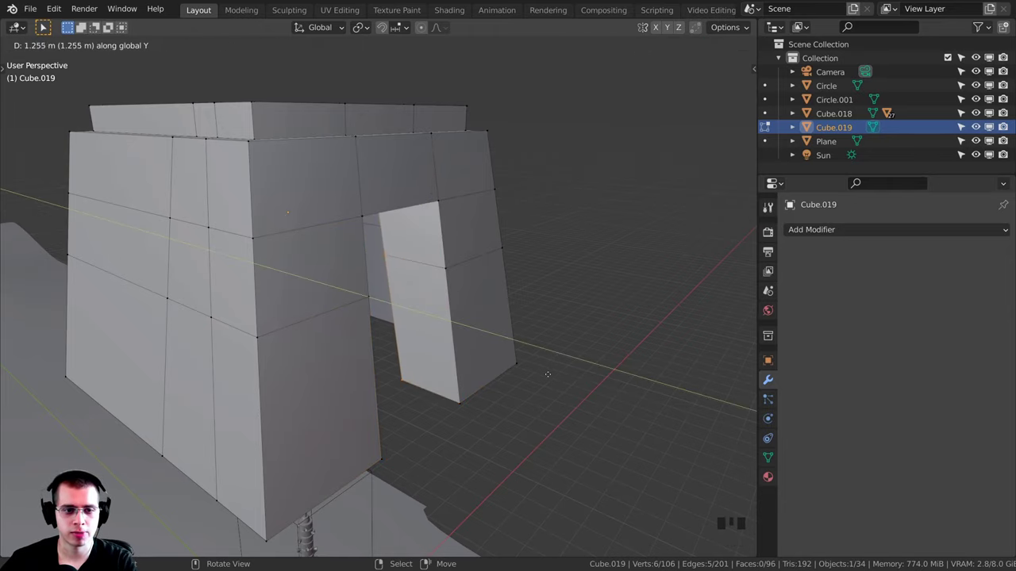
left_click(547, 374)
key("Tab")
middle_click_drag(547, 375, 352, 340)
middle_click_drag(401, 280, 318, 239)
scroll(298, 225, "up", 4)
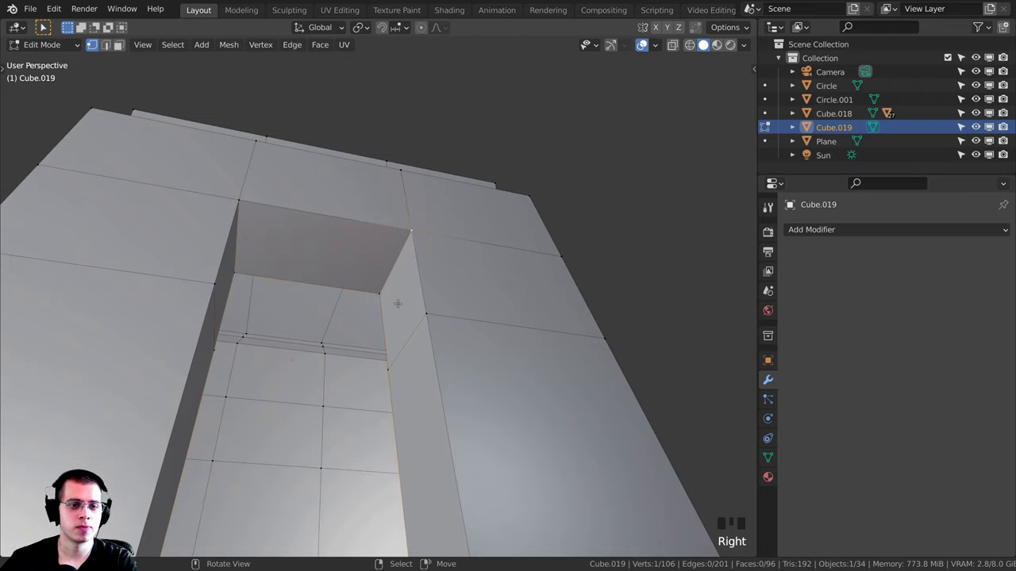
middle_click_drag(415, 245, 431, 238)
key("g")
right_click(376, 257)
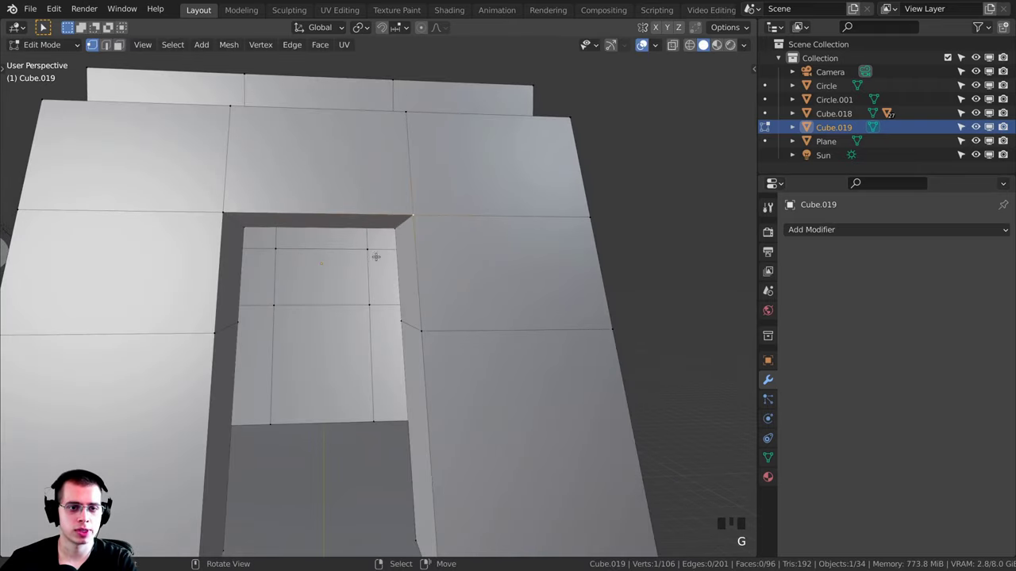
middle_click_drag(376, 256, 447, 261)
key("g")
left_click(433, 256)
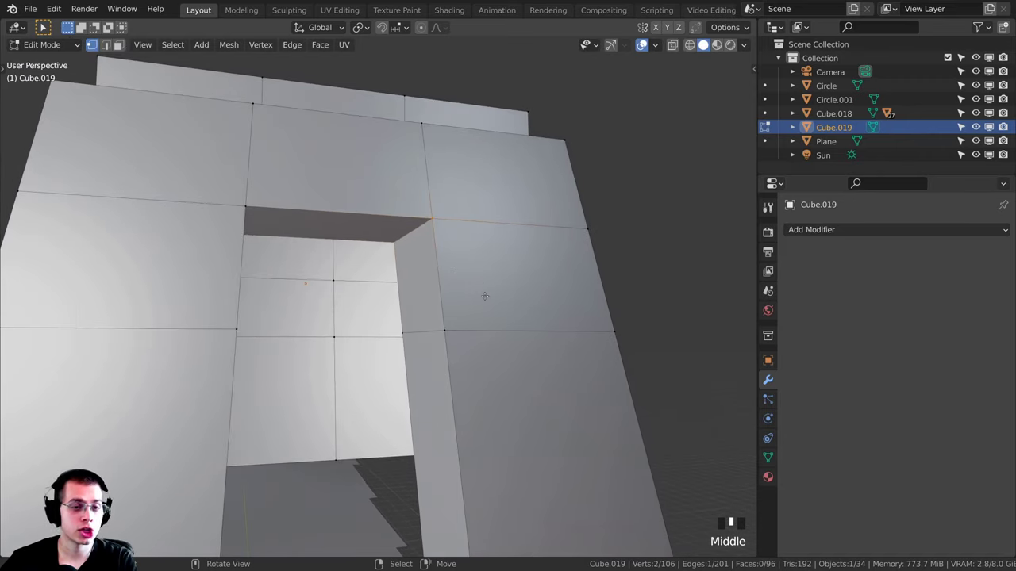
- Bevel the doorway's upper right corner edge about 0.2 m wide with 6 segments
key("ctrl+b")
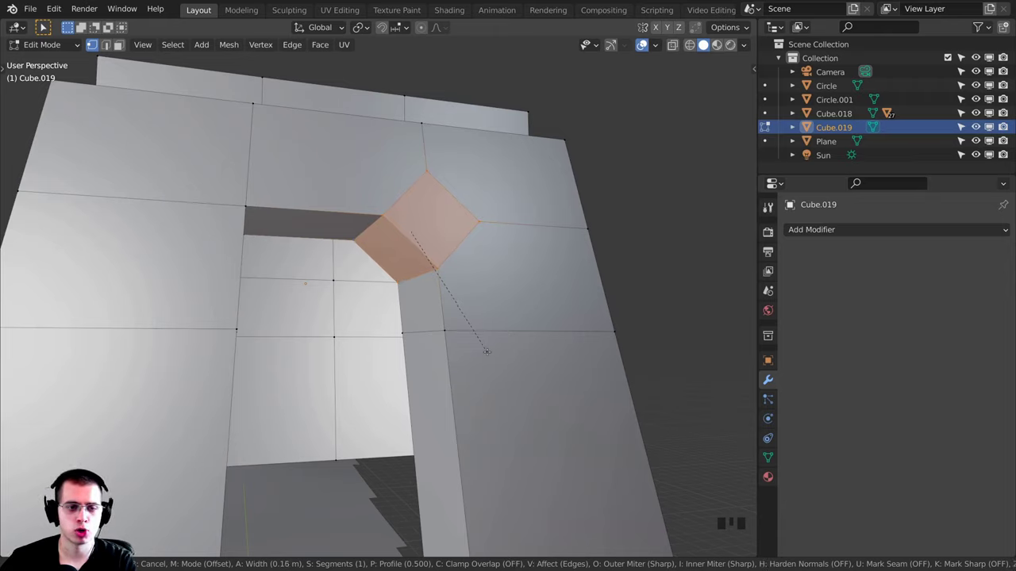
scroll(486, 352, "up", 1)
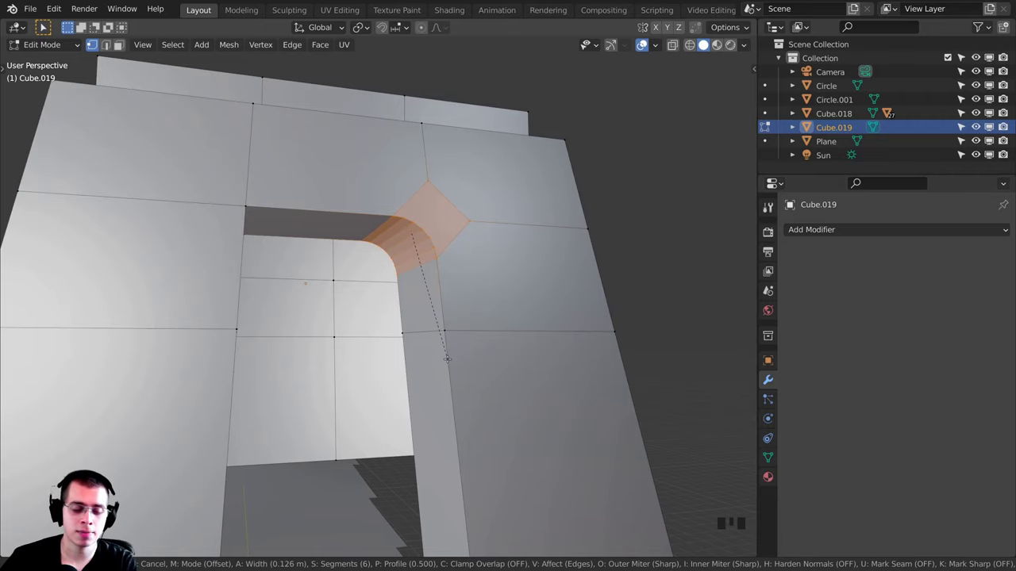
right_click(461, 357)
key("ctrl+b")
type(".2")
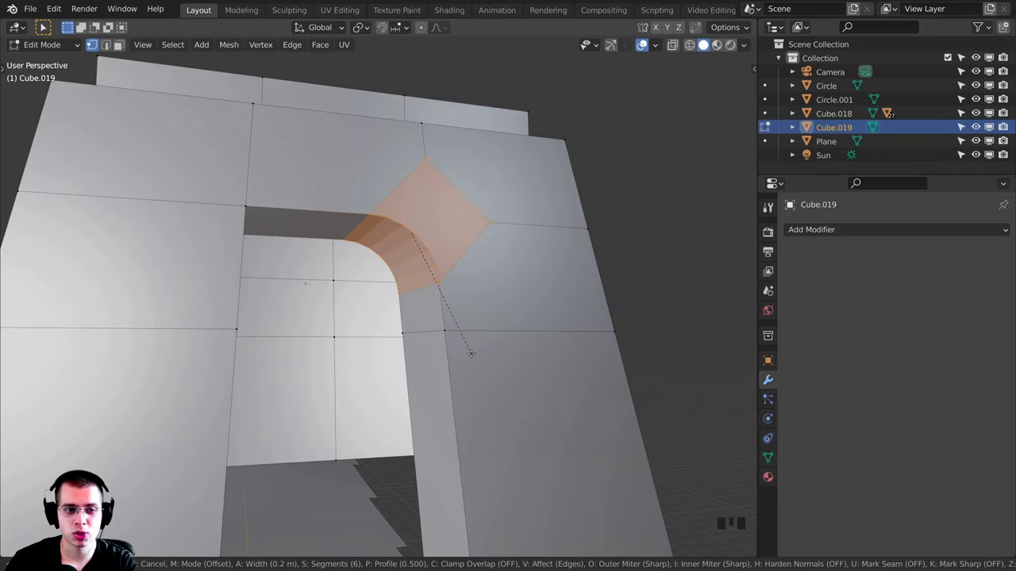
key("Return")
scroll(468, 344, "up", 3)
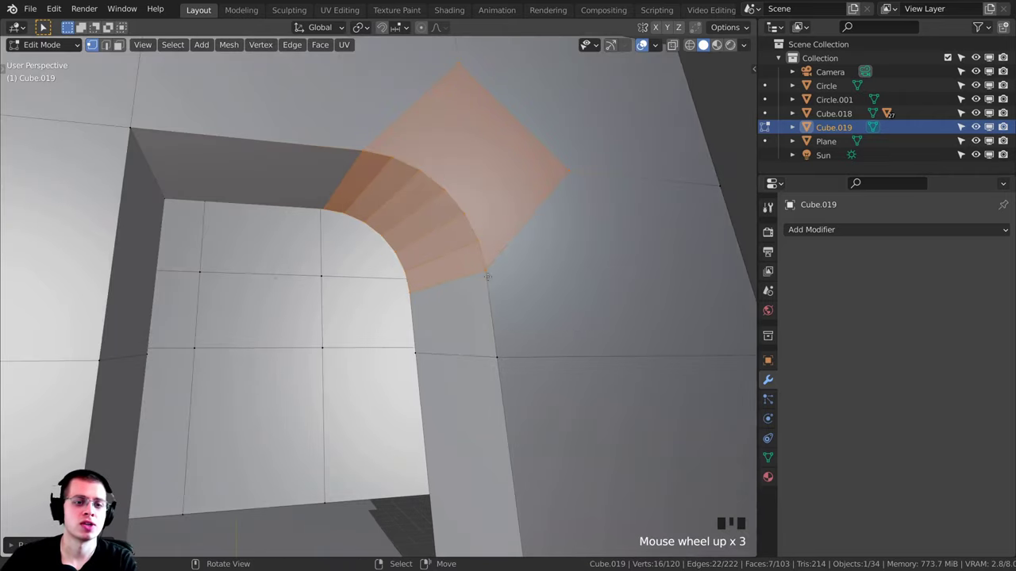
- Bevel the doorway's upper left corner edge about 0.12 m wide with 6 segments and return to object mode
middle_click_drag(382, 221, 268, 227)
right_click(304, 222)
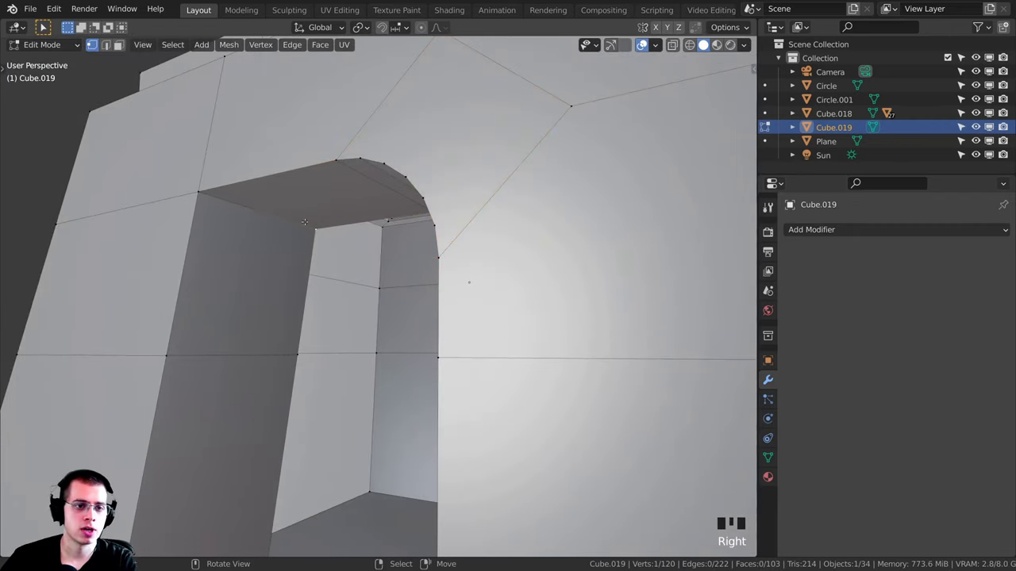
middle_click_drag(204, 192, 306, 222)
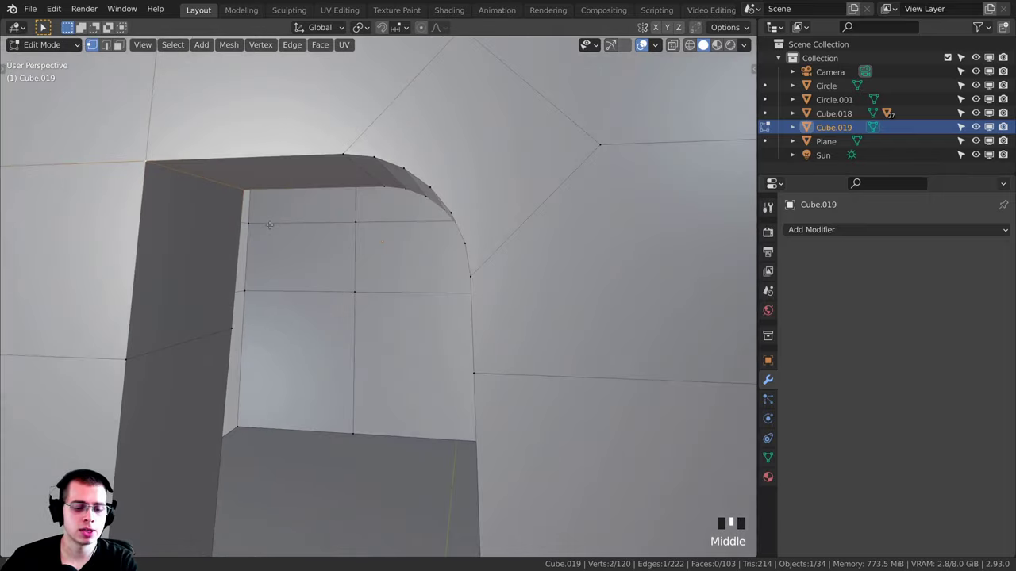
scroll(306, 223, "down", 1)
key("ctrl+b")
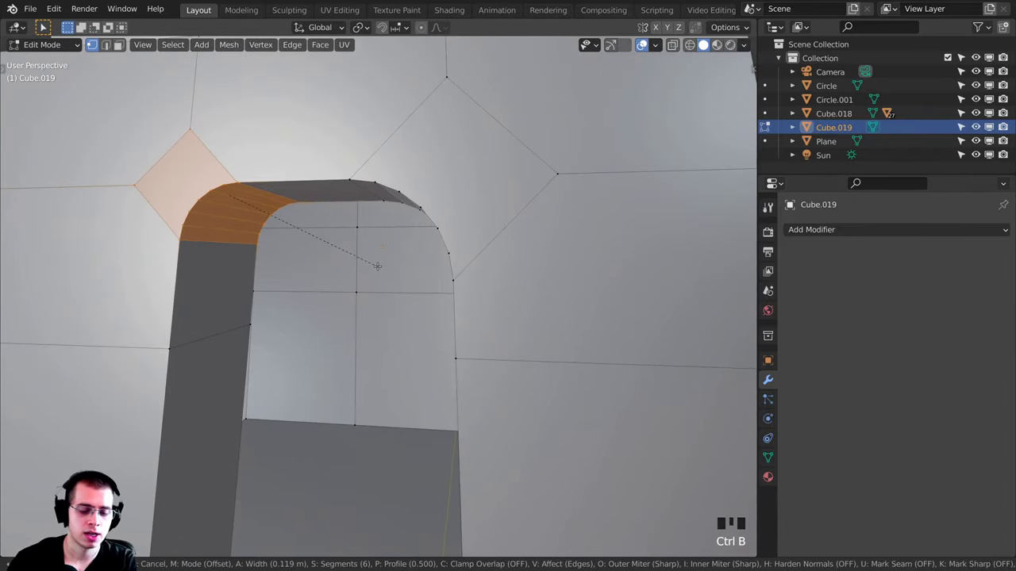
left_click(378, 266)
middle_click_drag(377, 266, 365, 240)
key("Tab")
- Add a Bevel modifier to the building and set its segments to 4
scroll(455, 266, "up", 5)
scroll(476, 295, "up", 2)
middle_click_drag(476, 295, 476, 246, "shift")
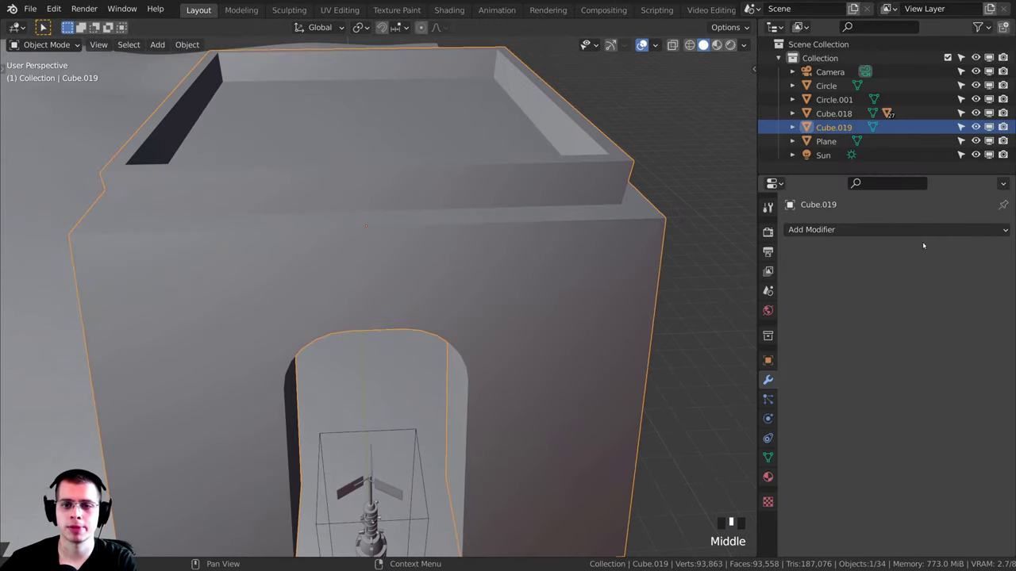
left_click(853, 230)
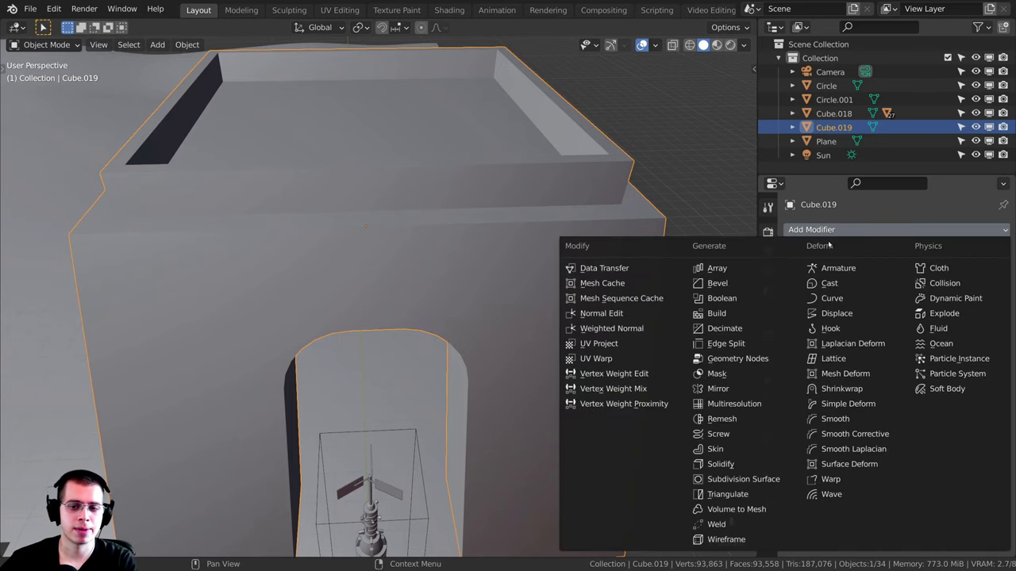
left_click(717, 284)
left_click(991, 323)
left_click(991, 324)
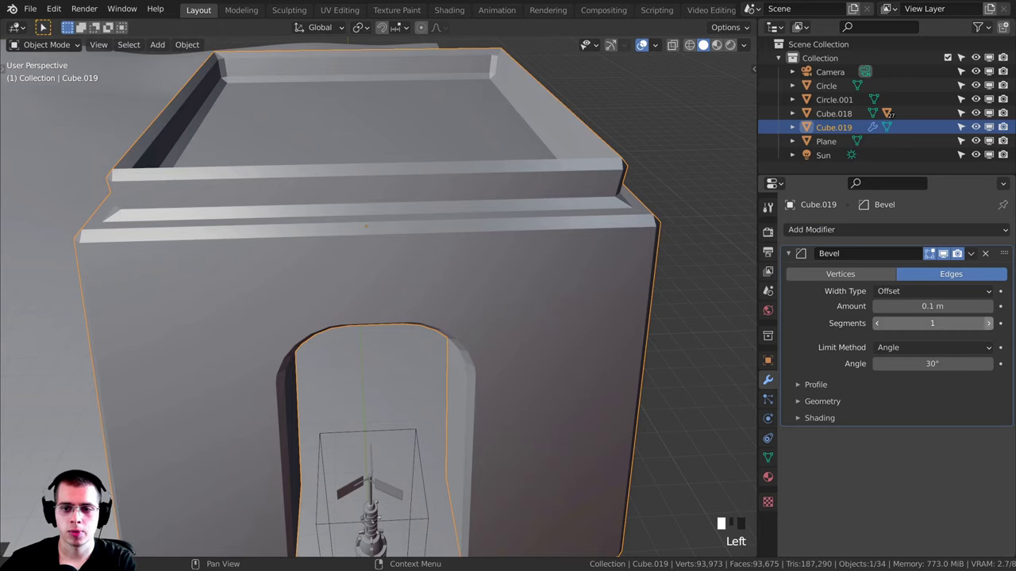
left_click(991, 323)
middle_click_drag(572, 302, 540, 254)
scroll(596, 290, "up", 2)
scroll(596, 290, "up", 1)
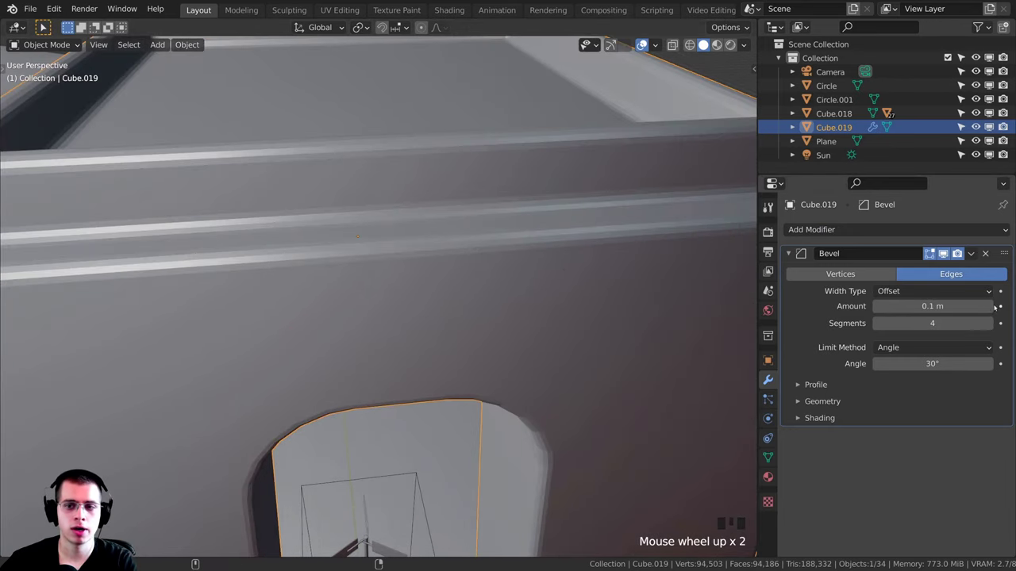
- Set the Bevel modifier's amount to 0.007 m and inspect the edges around the arch, keeping the Angle limit method
left_click_drag(932, 306, 883, 370, "shift")
left_click(895, 346)
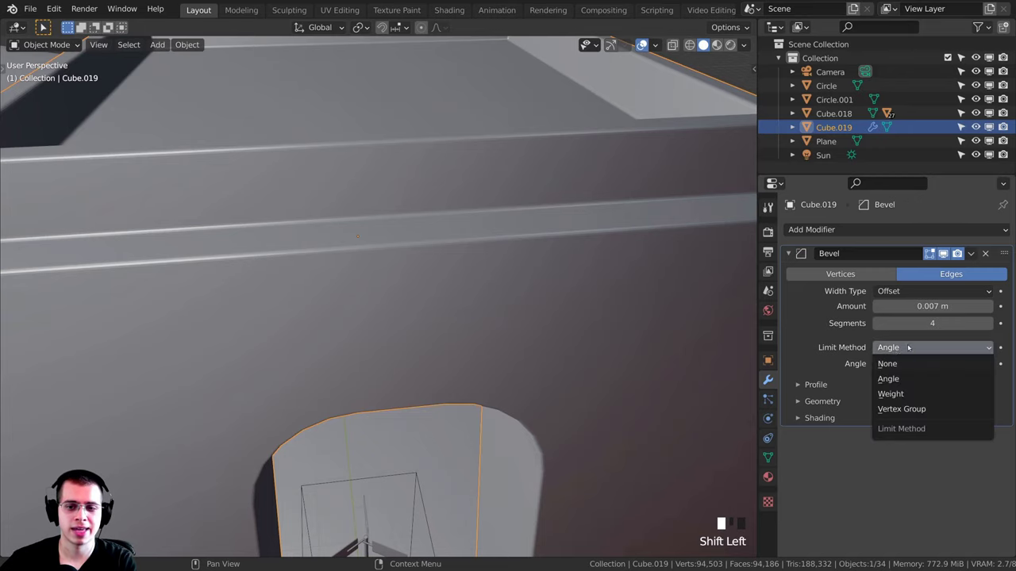
middle_click_drag(603, 333, 529, 215)
scroll(505, 271, "up", 2)
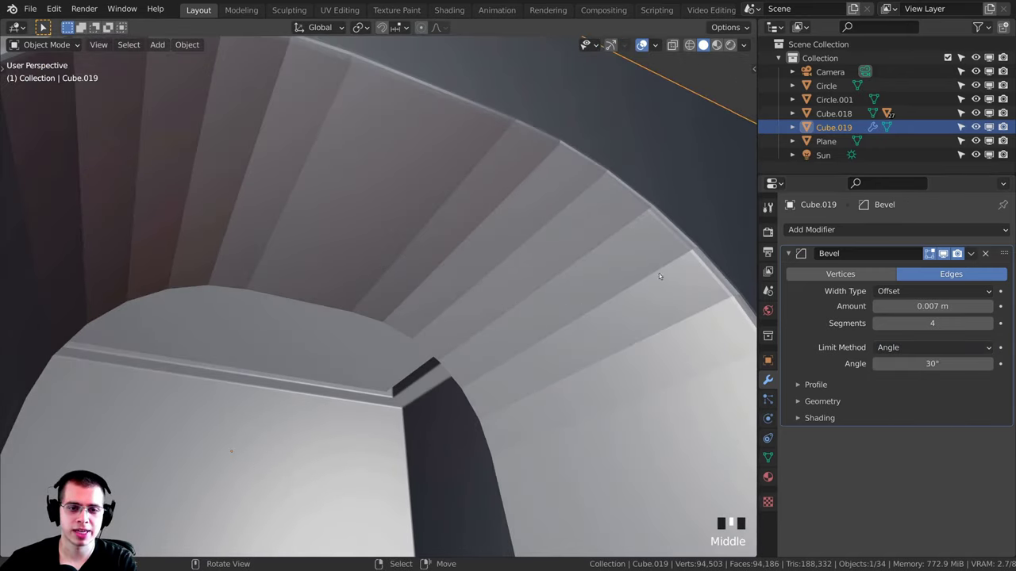
middle_click_drag(659, 276, 597, 168)
scroll(550, 144, "down", 5)
middle_click_drag(551, 143, 520, 232)
middle_click_drag(520, 238, 400, 324, "shift")
- Extrude the middle face of the side wall's narrow column about 0.55 m inward as a window recess
right_click(502, 167)
key("Tab")
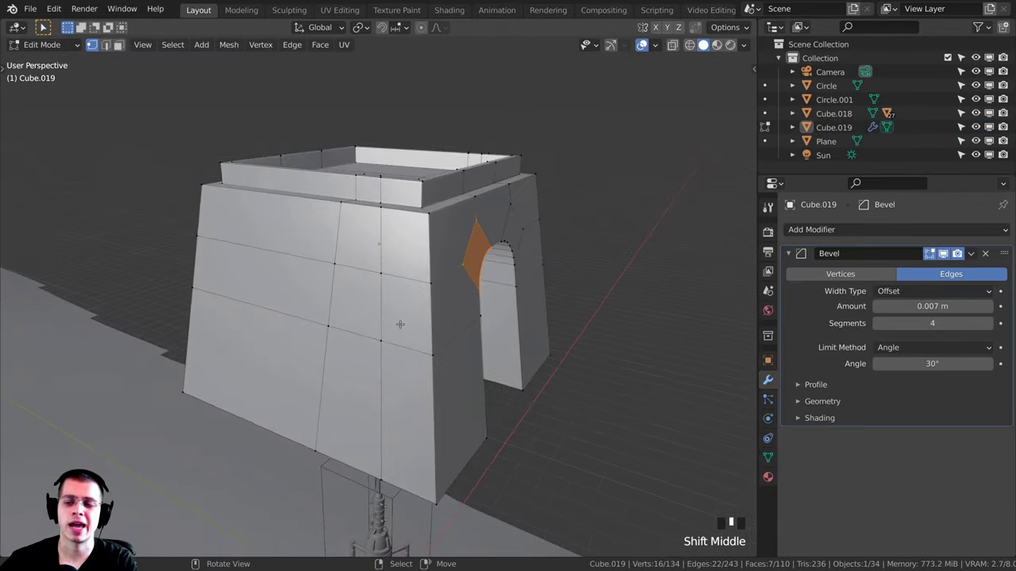
scroll(334, 310, "up", 2)
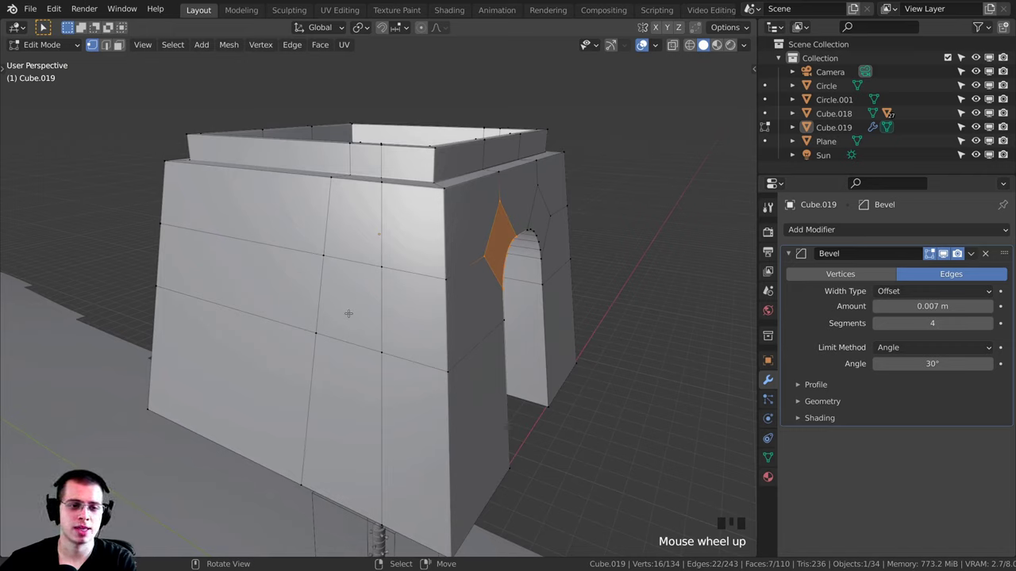
key("3")
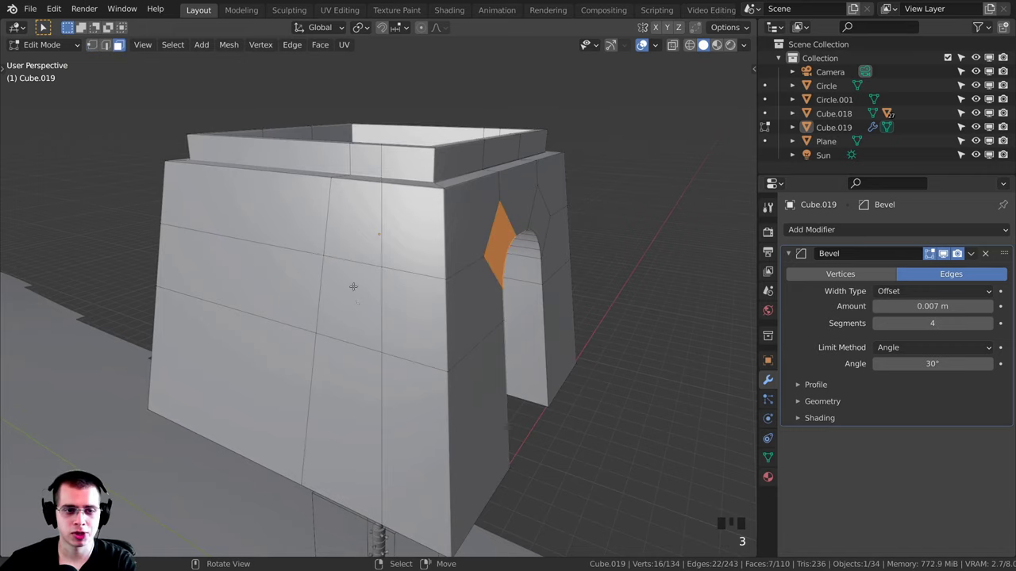
right_click(359, 286)
middle_click_drag(360, 286, 401, 279, "shift")
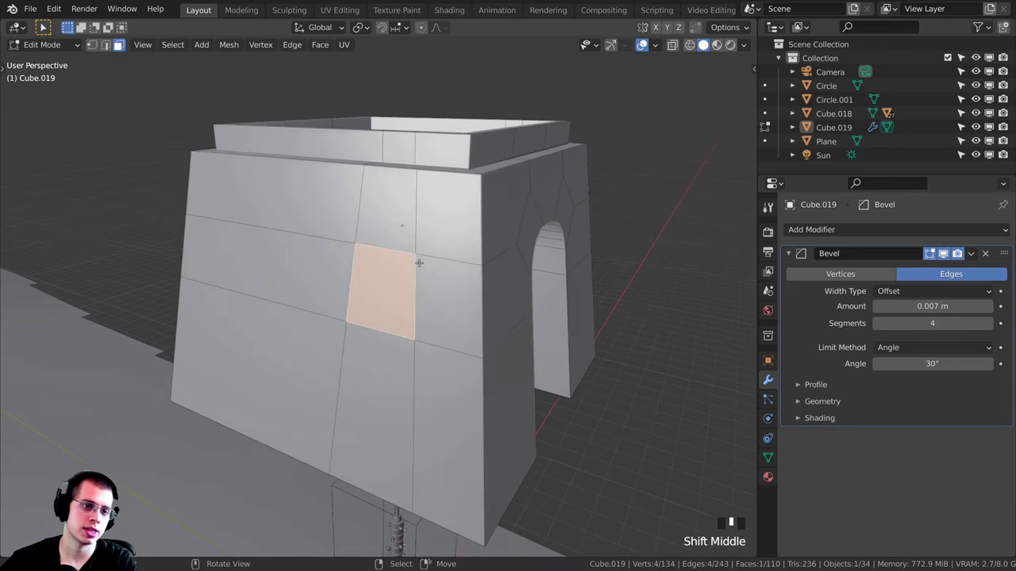
scroll(415, 266, "up", 2)
key("e")
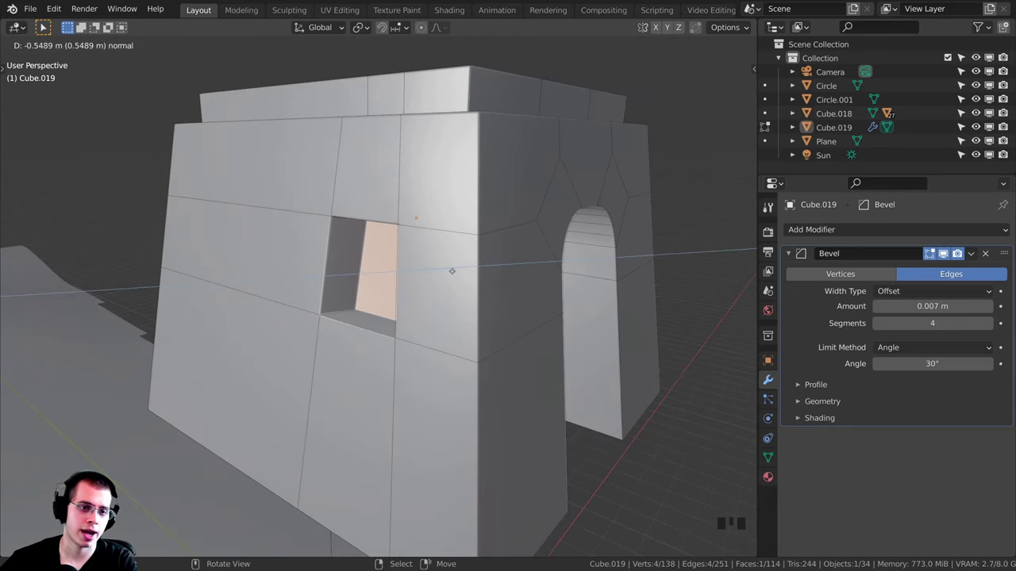
left_click(452, 271)
- Extrude the window recess's inner face about 0.05 m further into the room and scale it up
middle_click_drag(451, 270, 508, 270)
scroll(521, 272, "up", 2)
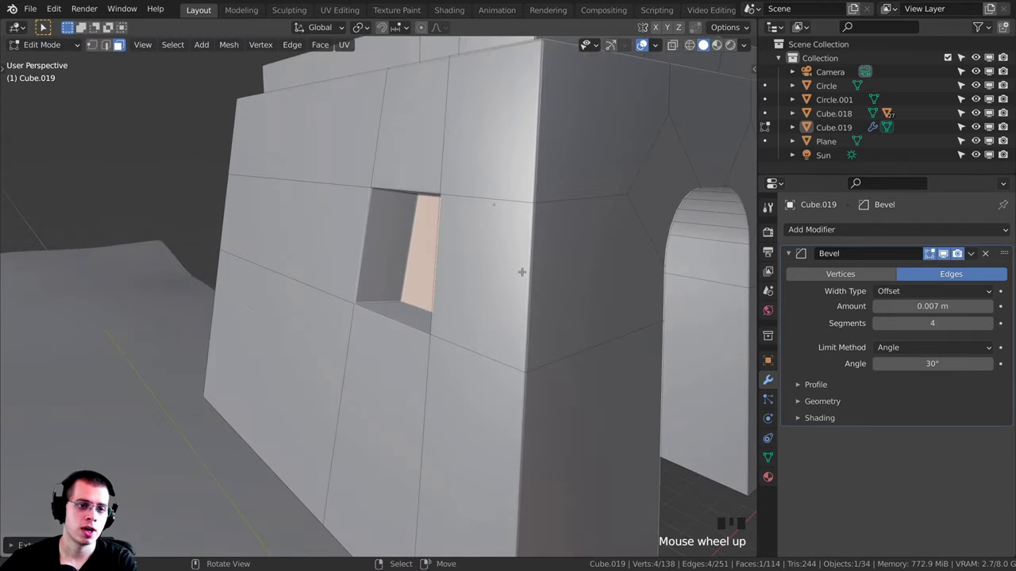
middle_click_drag(612, 322, 365, 337)
key("e")
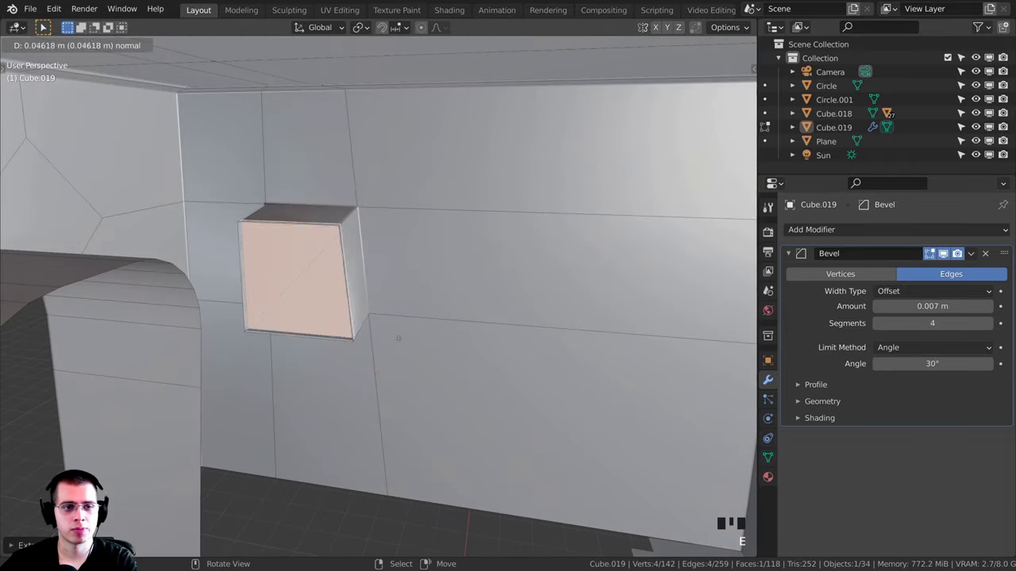
left_click(387, 351)
key("s")
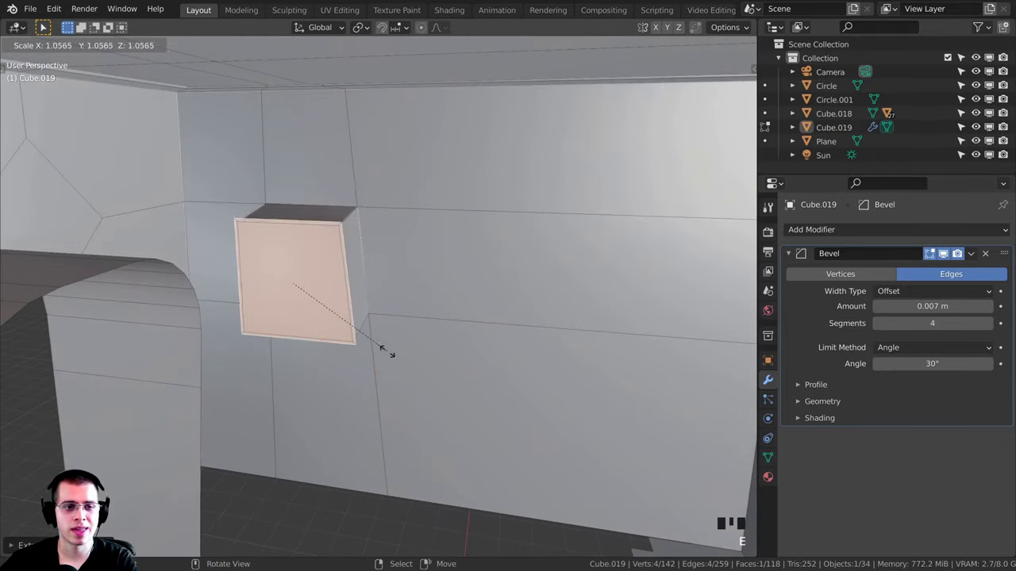
left_click(449, 389)
- Delete the recess's inner face to open the window and inspect the building in object mode
middle_click_drag(447, 374, 334, 342)
key("x")
left_click(369, 261)
key("Tab")
scroll(429, 325, "down", 11)
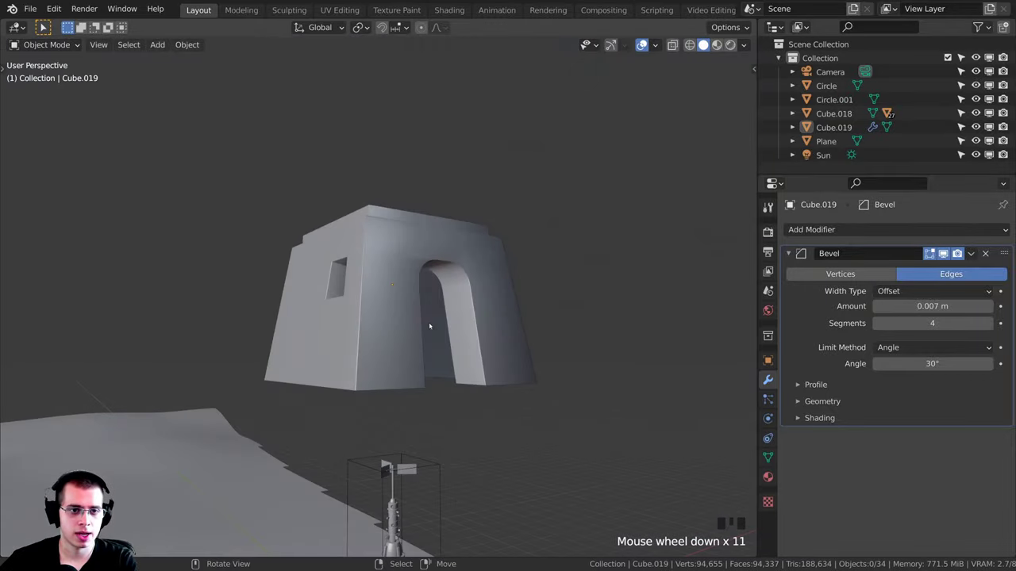
middle_click_drag(430, 326, 285, 299)
scroll(410, 420, "up", 5)
- Clear the face selection in edit mode and add a new cube to the building's mesh
key("Tab")
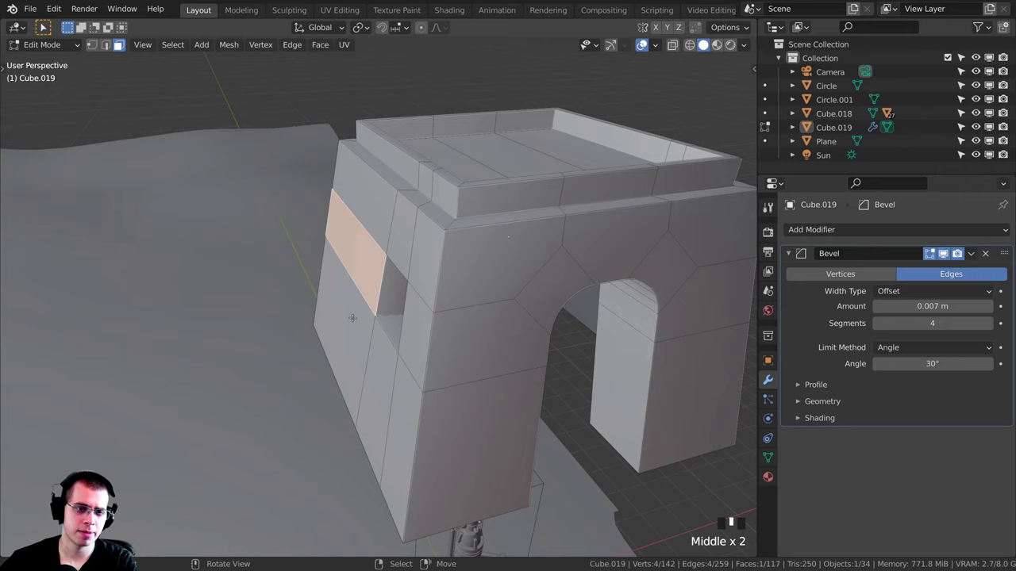
middle_click_drag(352, 319, 413, 321)
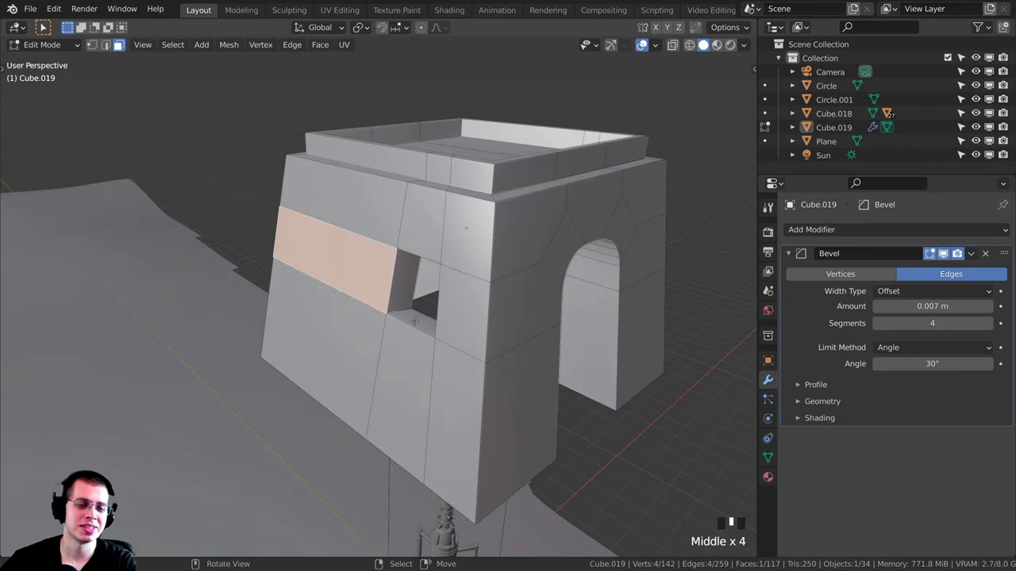
right_click(464, 250)
middle_click_drag(464, 250, 440, 340)
key("a")
scroll(407, 358, "down", 4)
scroll(393, 190, "up", 1)
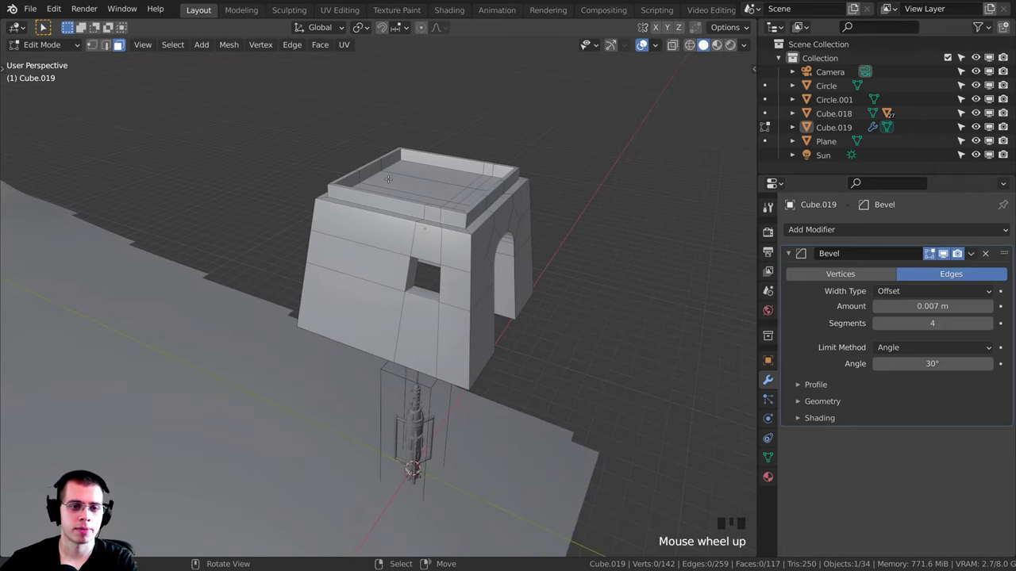
key("shift+a")
left_click(373, 193)
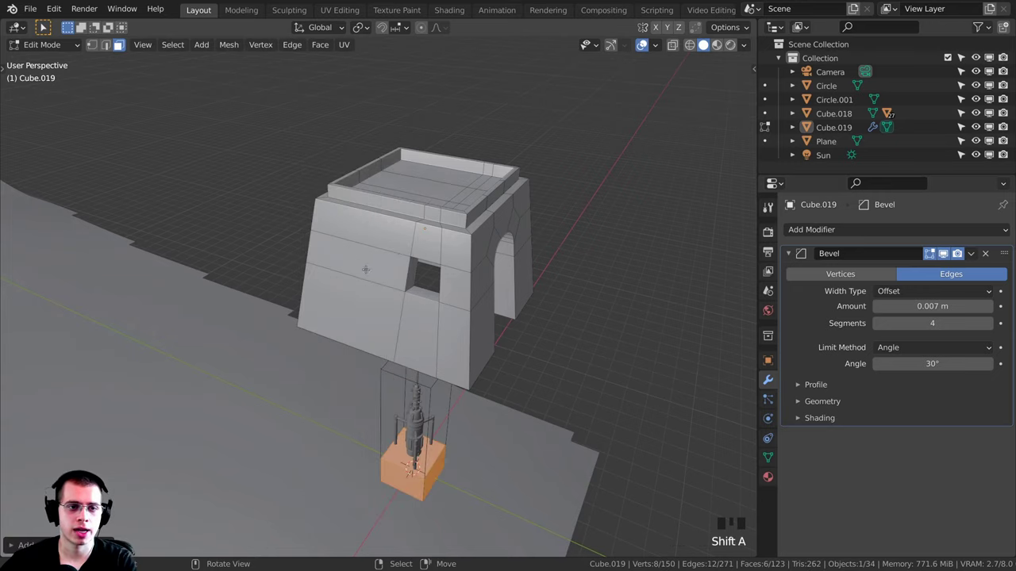
- Raise the new cube along global Z to the building's lower part and move it along global X against the windowed side wall
middle_click_drag(426, 288, 420, 340)
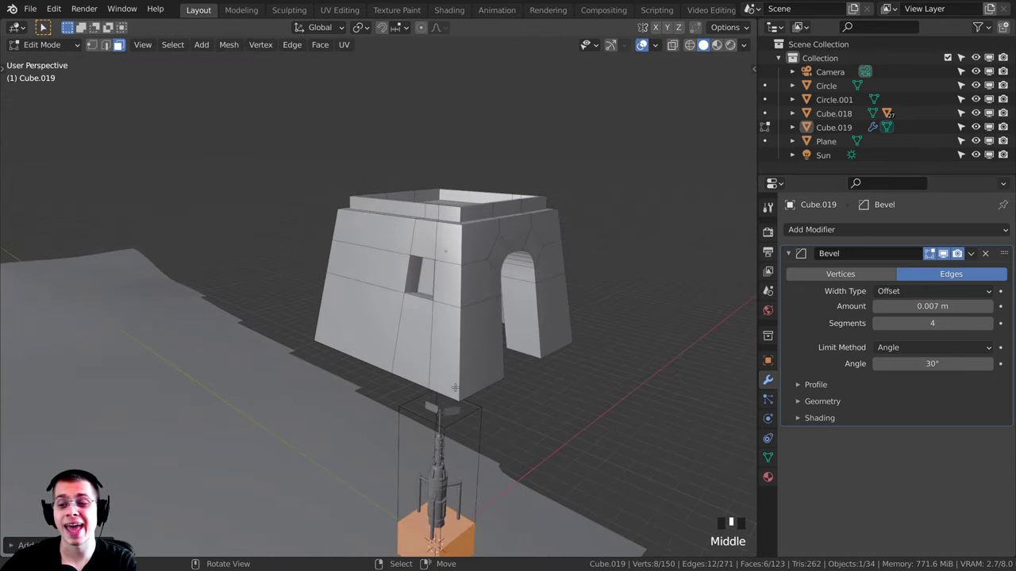
middle_click_drag(455, 387, 463, 448)
scroll(465, 351, "down", 2)
key("g")
key("z")
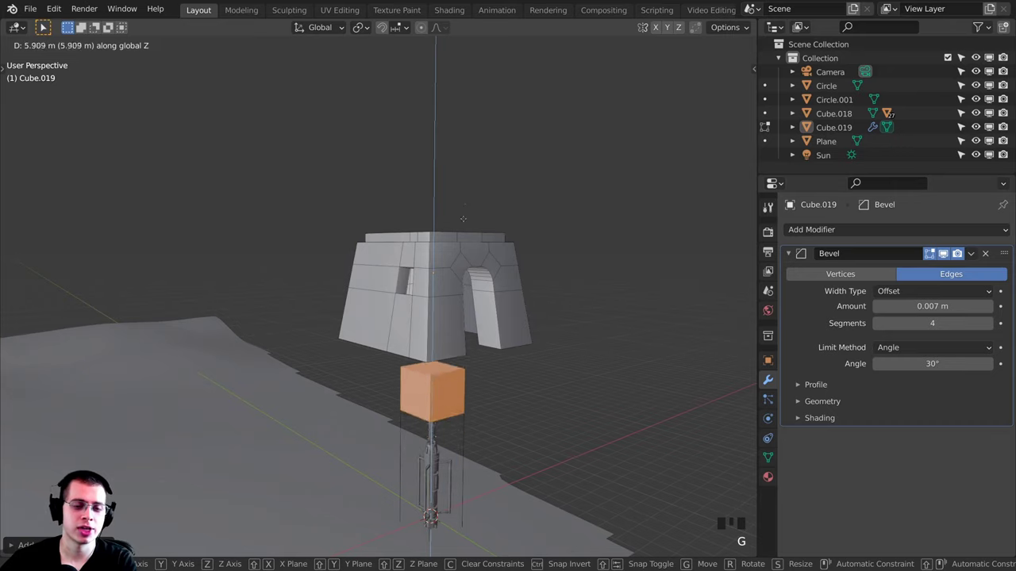
left_click(472, 170)
key("g")
key("x")
left_click(419, 292)
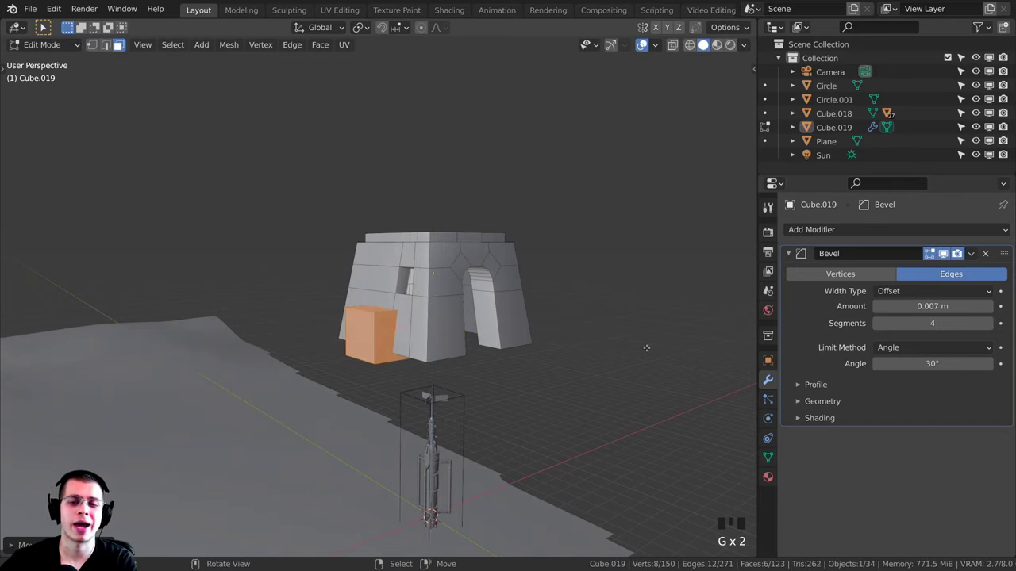
- Scale the cube along global Y to about 0.27 to make a narrow block
key("KP_Decimal")
middle_click_drag(526, 331, 545, 305)
scroll(292, 232, "down", 4)
key("s")
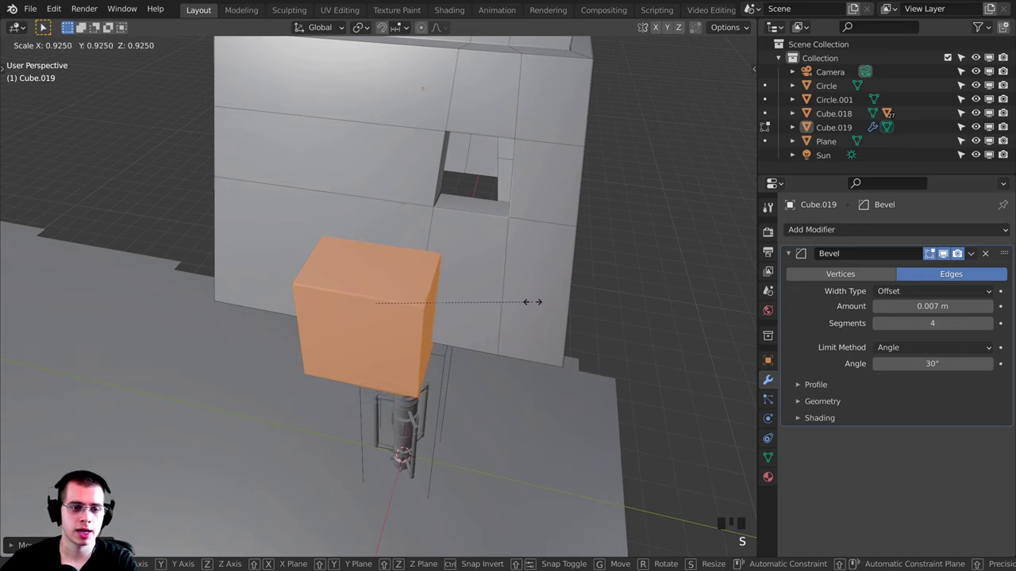
key("y")
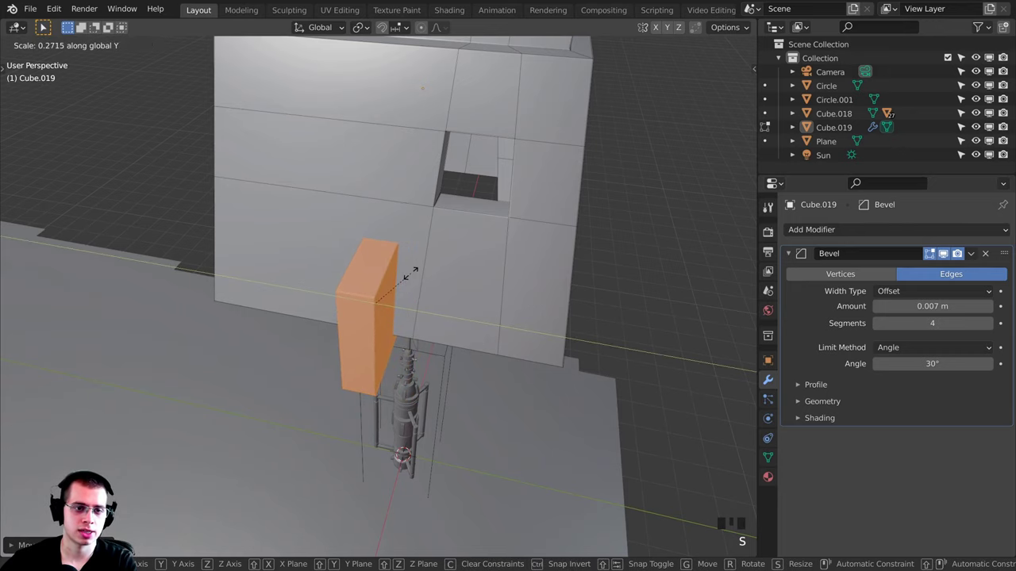
left_click(422, 282)
- Move the narrow block about 0.32 m up along global Z
middle_click_drag(423, 282, 464, 285)
key("g")
key("z")
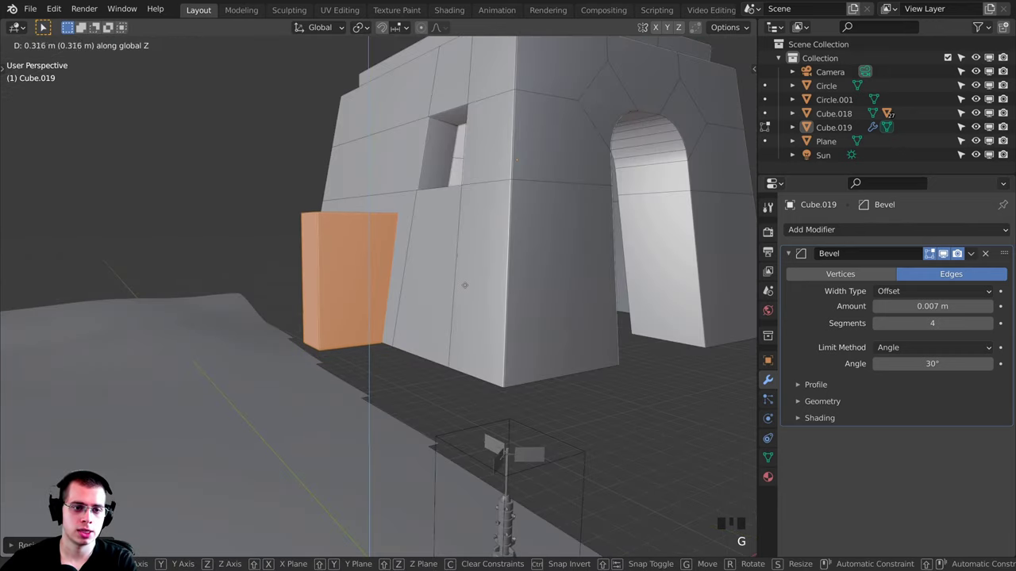
left_click(465, 284)
- Lower the block's top face along global Z to shorten the block beside the side wall
middle_click_drag(352, 335, 379, 229)
right_click(327, 232)
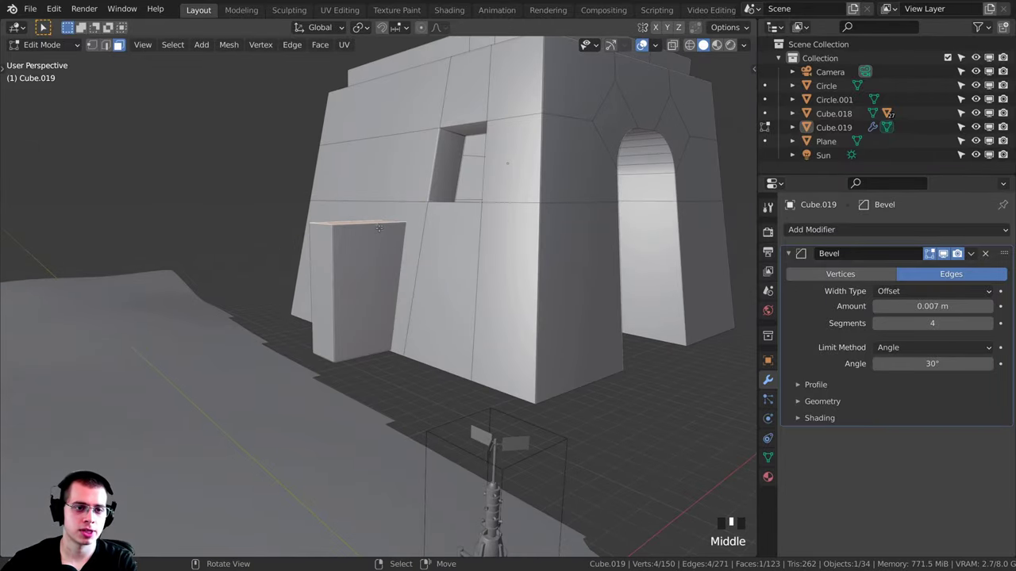
key("g")
key("z")
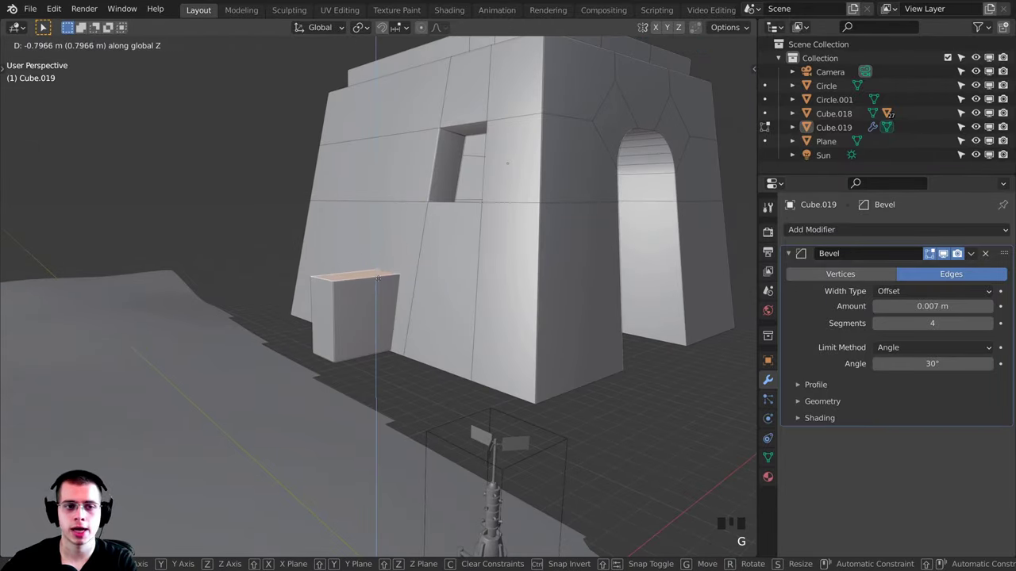
left_click(379, 292)
middle_click_drag(378, 292, 381, 329, "shift")
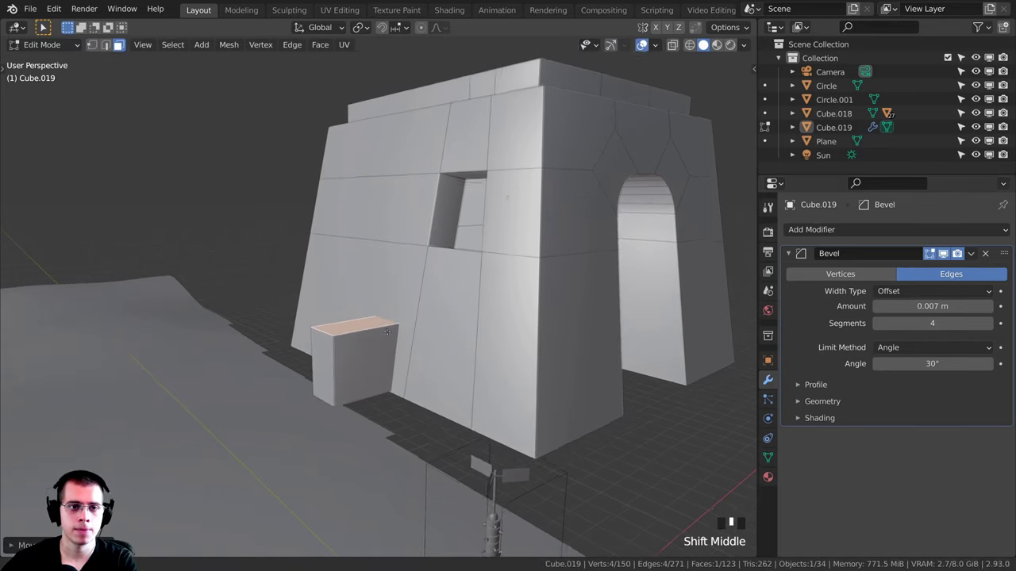
- Extrude the narrow block's top face about 2.38 m upward beside the windowed side wall
key("e")
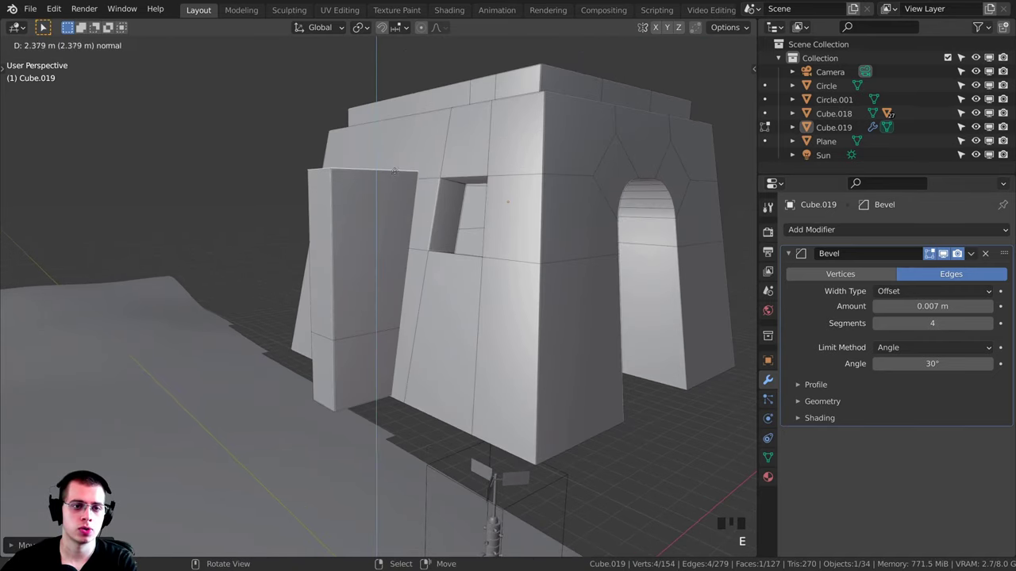
left_click(396, 170)
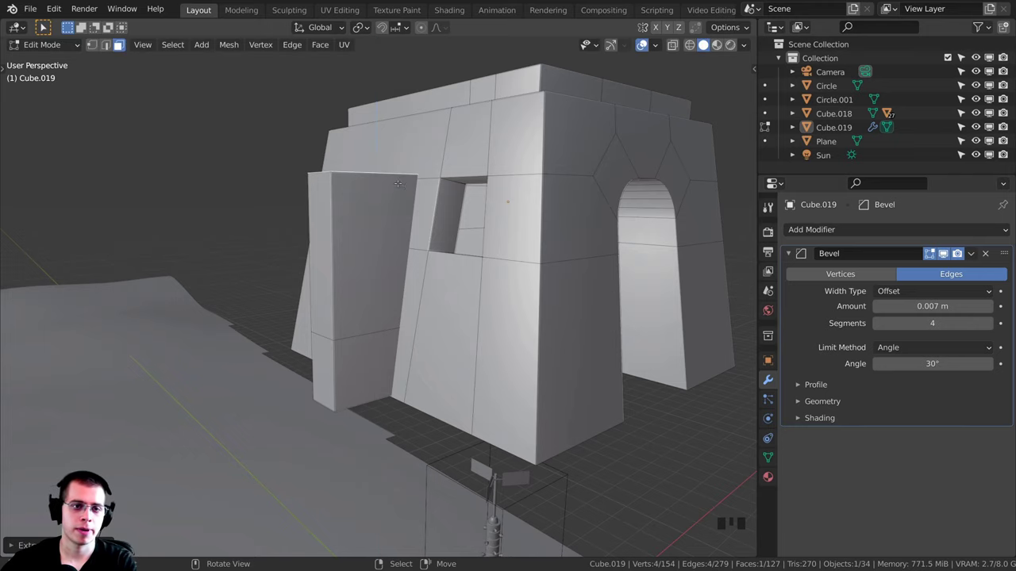
middle_click_drag(396, 170, 409, 270)
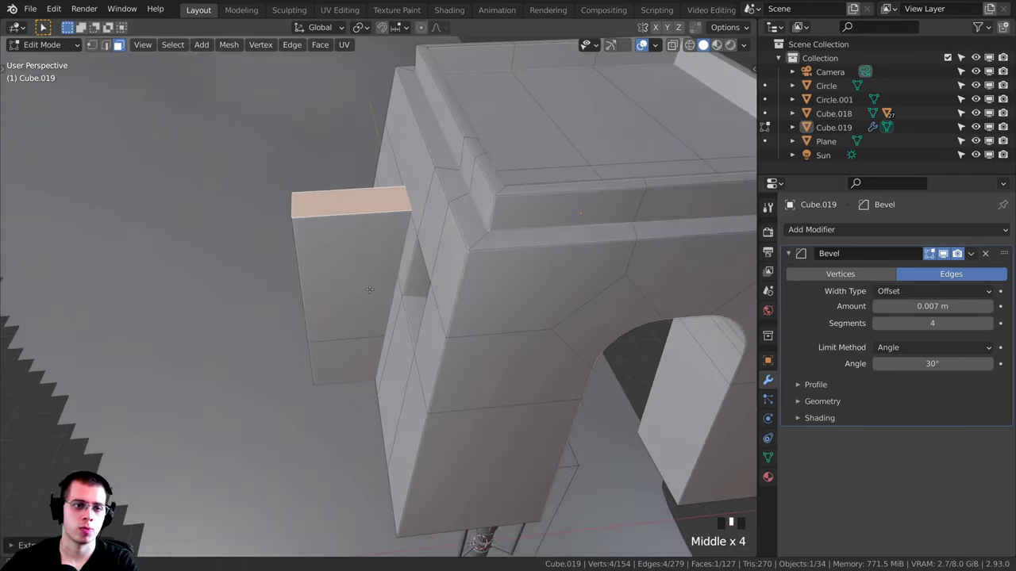
- Move the extruded top face about 0.88 m along global X towards the wall to slope the block's outer side, and fine-tune its position
key("g")
key("x")
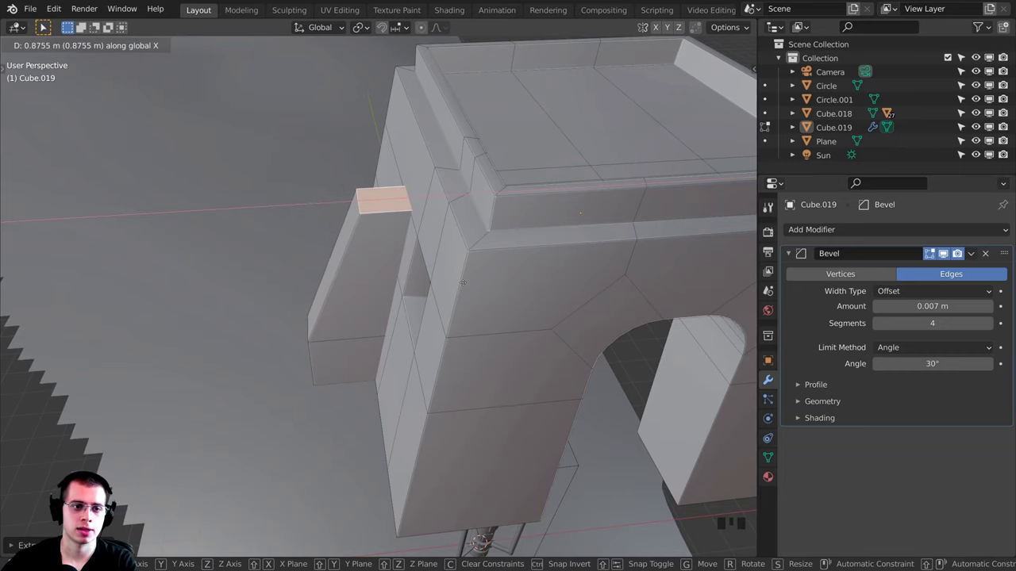
left_click(462, 283)
key("Tab")
scroll(463, 285, "down", 3)
middle_click_drag(462, 313, 424, 268)
key("Tab")
key("g")
key("x")
left_click(427, 269)
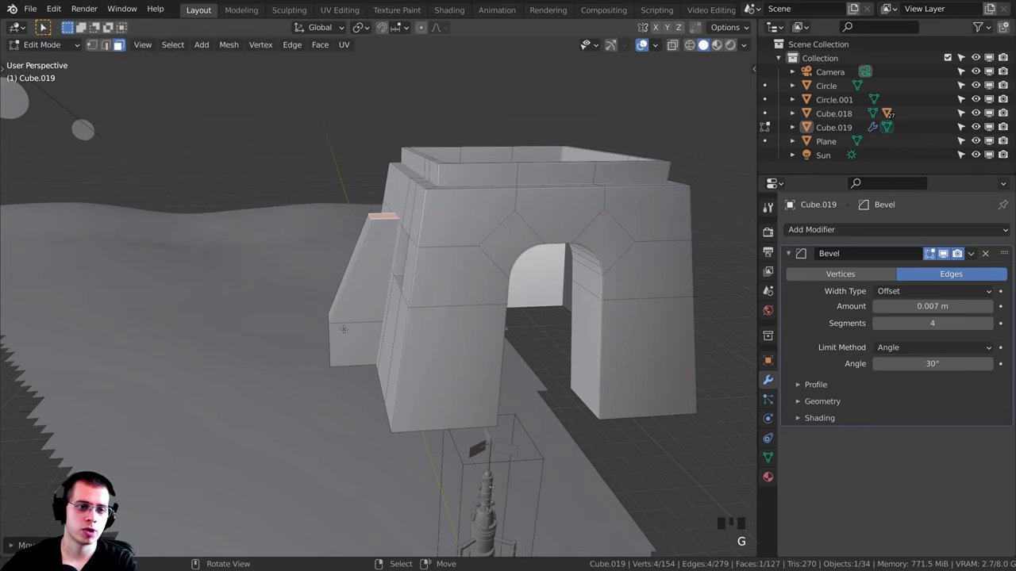
- Select the whole sloped block and move it about 0.33 m outward from the side wall along global X
key("l")
middle_click_drag(327, 270, 394, 259)
scroll(385, 263, "up", 2)
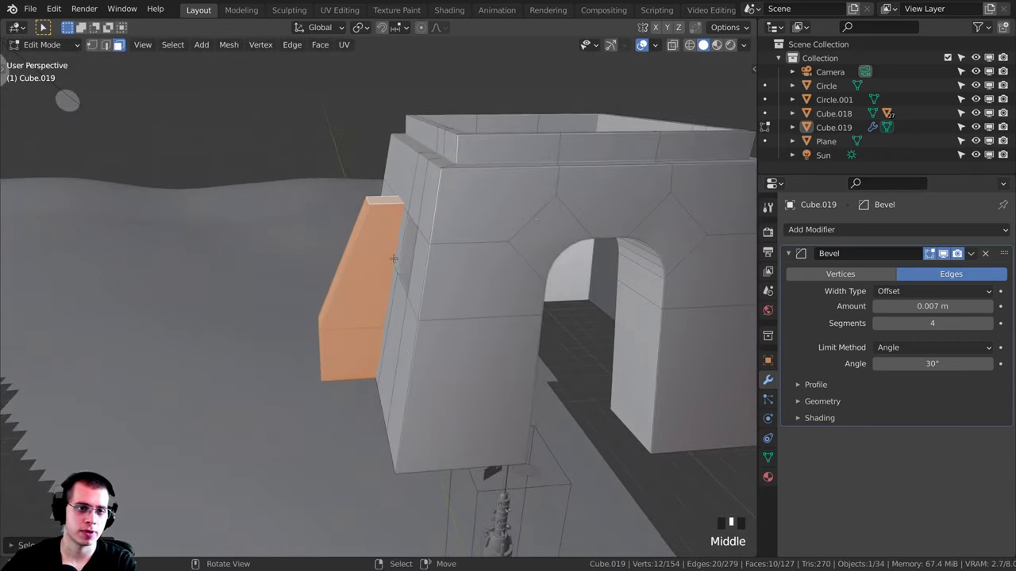
key("g")
key("x")
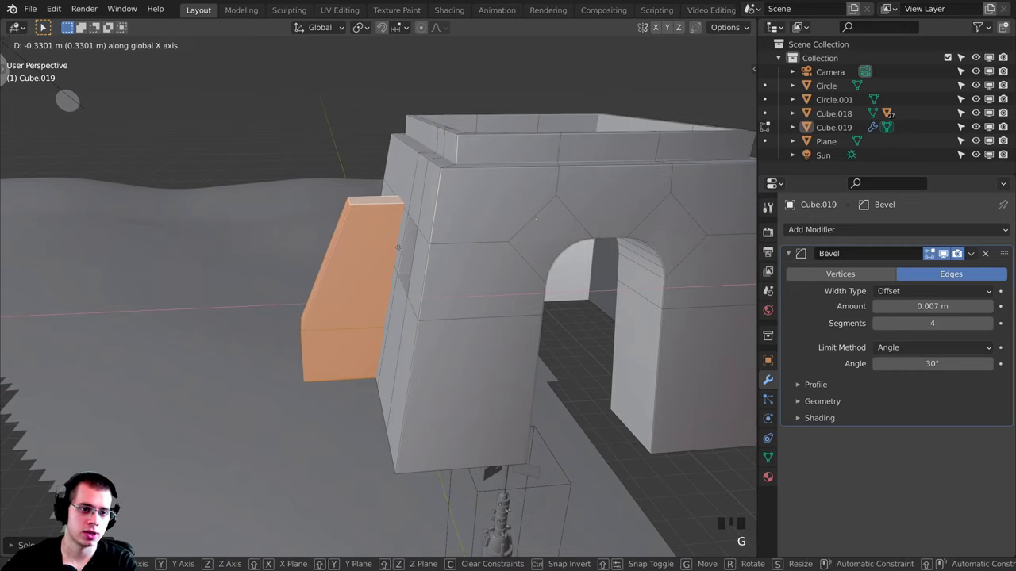
left_click(404, 247)
key("Tab")
middle_click_drag(404, 247, 343, 258)
key("Tab")
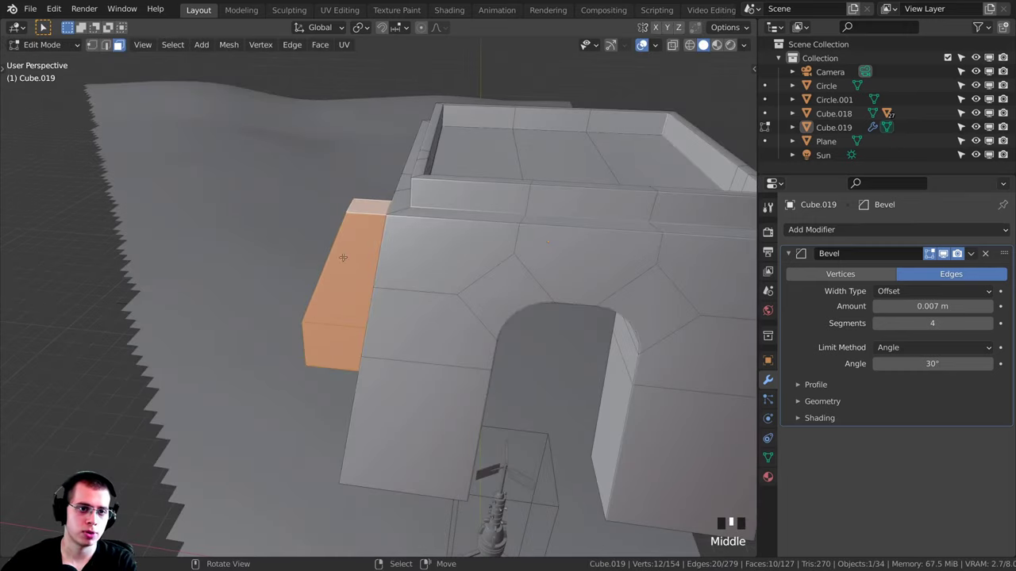
- Shift the sloped block's top face along global X to refine how it meets the side wall
right_click(376, 211)
middle_click_drag(376, 211, 402, 210)
key("g")
key("x")
left_click(413, 214)
key("Tab")
middle_click_drag(412, 270, 508, 208)
scroll(508, 208, "up", 3)
key("Tab")
- Delete the sloped block's hidden bottom face and clear the selection
middle_click_drag(445, 262, 333, 346)
right_click(380, 333)
key("x")
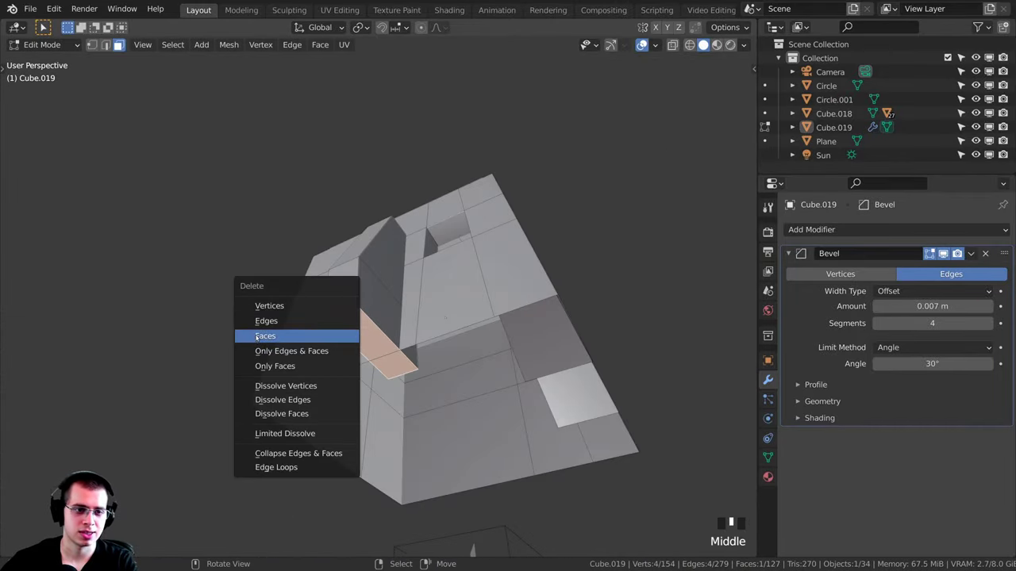
left_click(257, 338)
key("Tab")
scroll(370, 290, "down", 3)
middle_click_drag(369, 289, 311, 302)
key("a")
key("a")
- Select the complete front edge outline of the arched doorway, including the arch and both vertical sides
middle_click_drag(311, 302, 419, 238, "shift")
scroll(457, 283, "up", 3)
key("Tab")
scroll(490, 260, "up", 2)
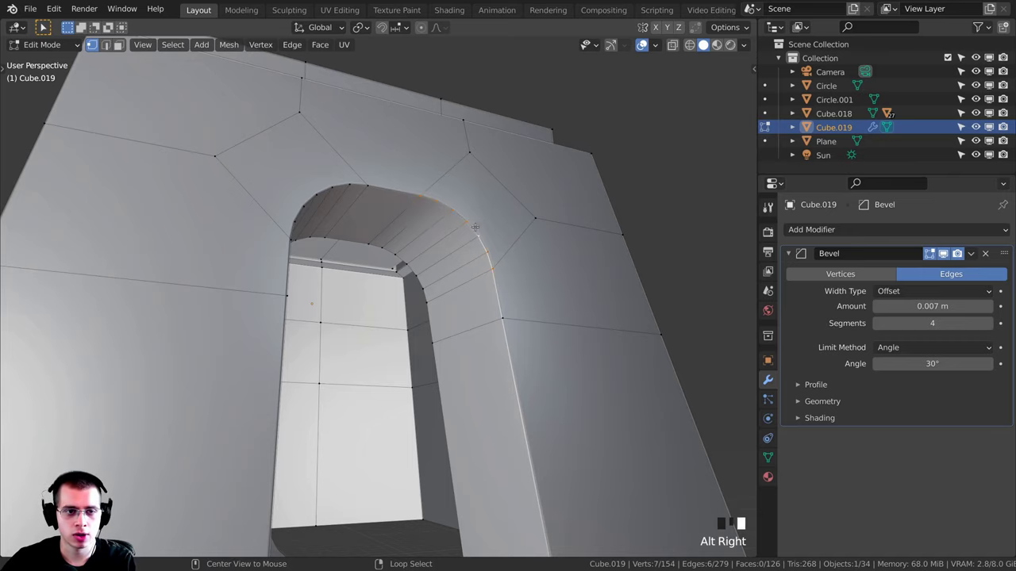
middle_click_drag(361, 188, 514, 406)
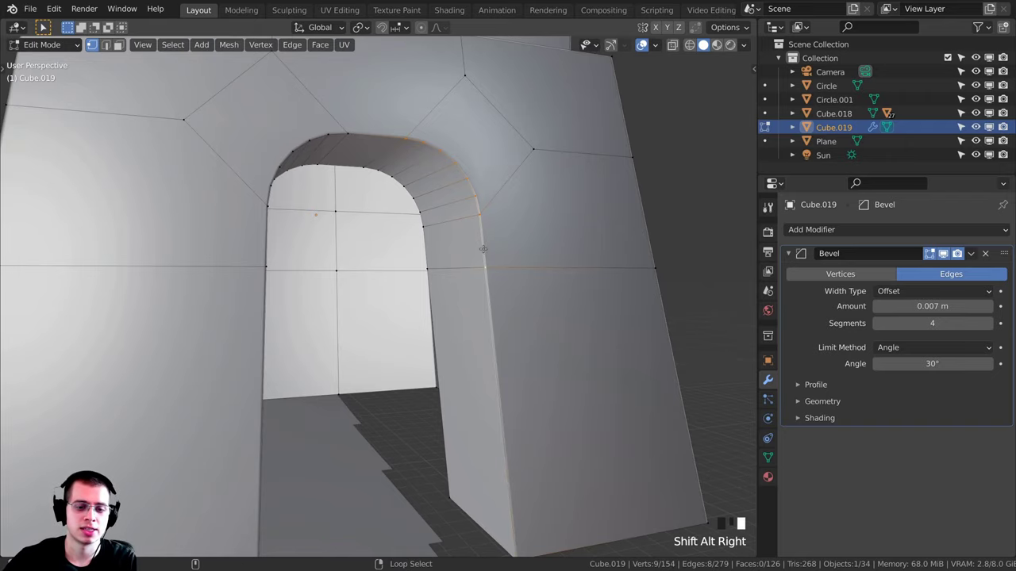
scroll(509, 479, "down", 2)
scroll(445, 242, "up", 1)
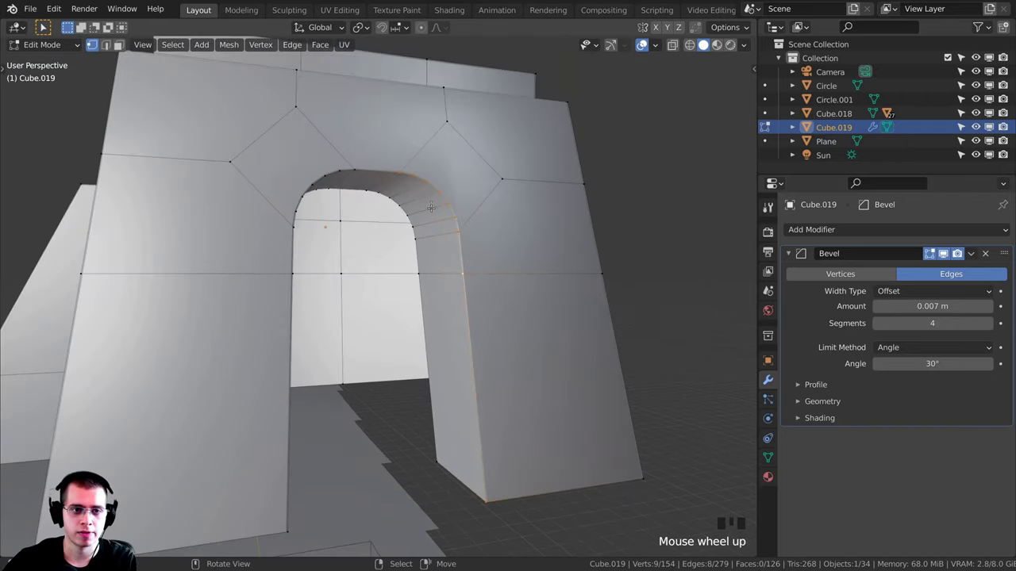
middle_click_drag(430, 207, 273, 162)
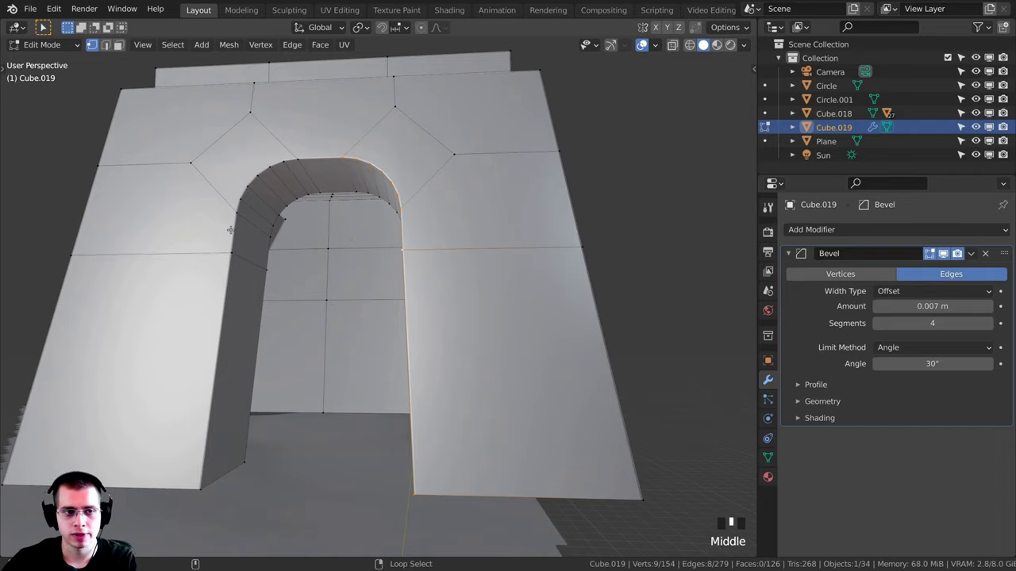
right_click(230, 255, "alt+shift")
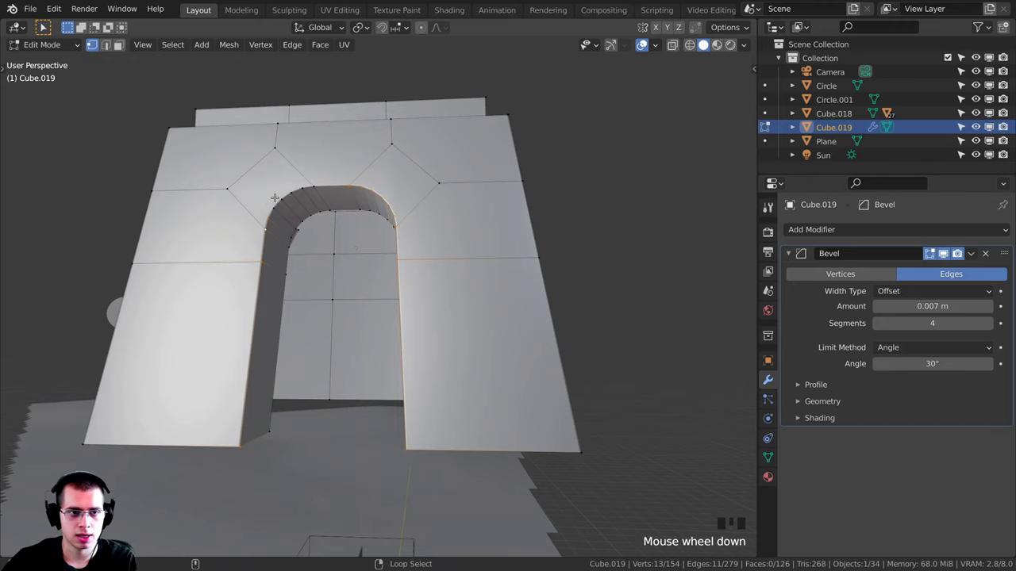
right_click(277, 198, "alt+shift")
scroll(278, 200, "down", 2)
middle_click_drag(279, 203, 437, 280)
key("g")
right_click(365, 262)
scroll(365, 262, "up", 2)
scroll(437, 279, "up", 2)
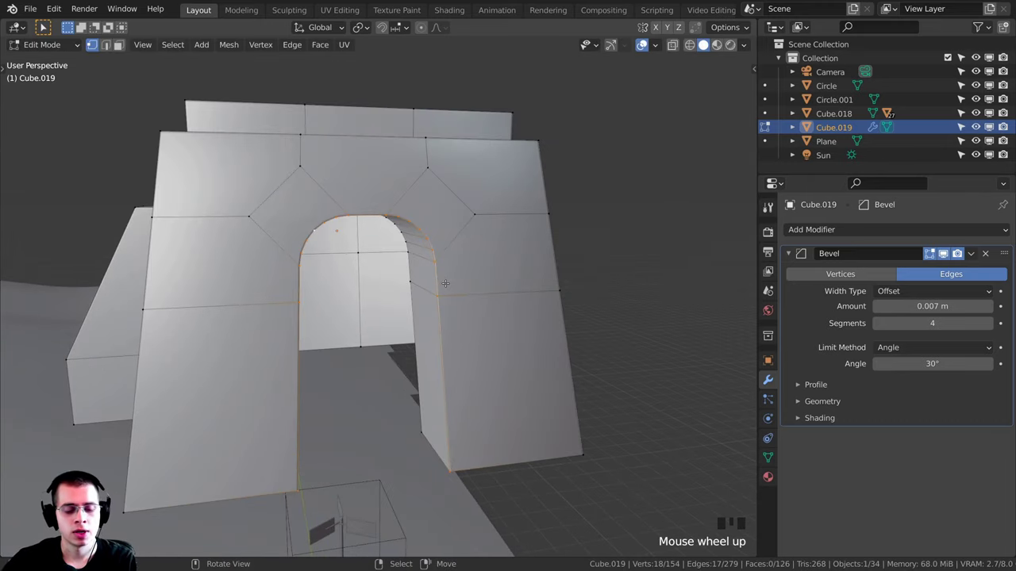
- Duplicate the doorway's edge outline in place and scale the copy to about 1.23
key("shift+d")
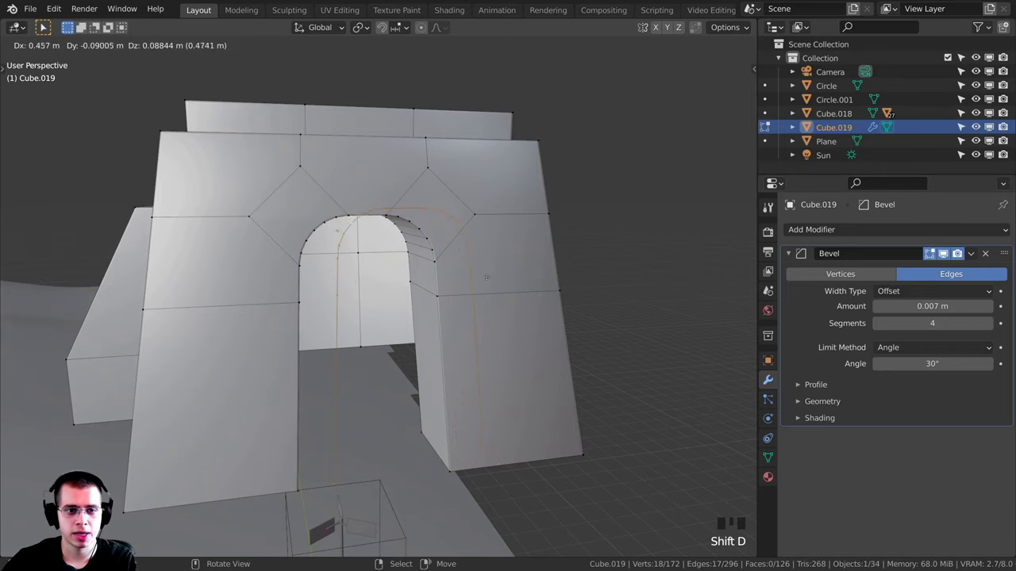
key("s")
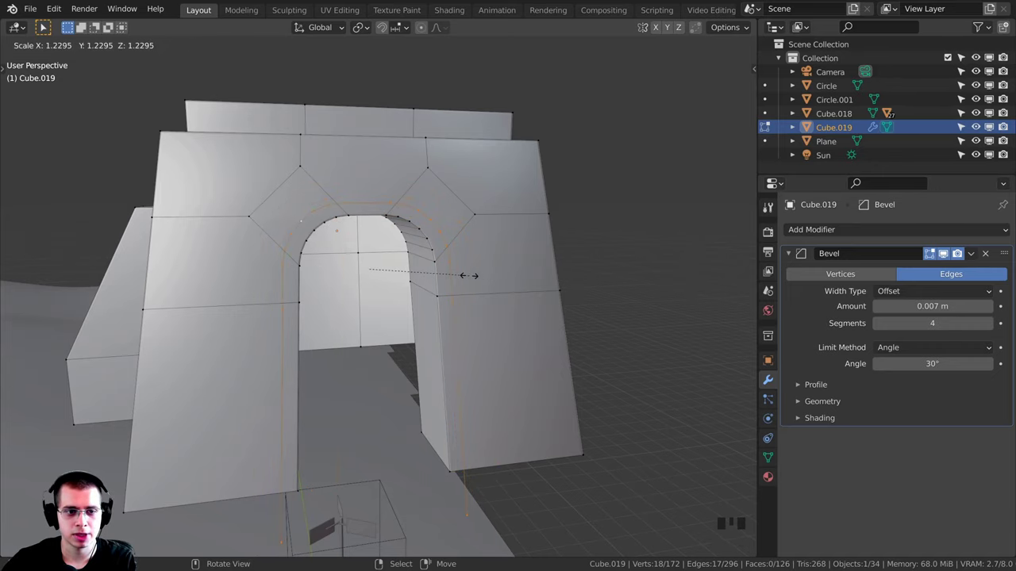
left_click(468, 275)
middle_click_drag(468, 275, 521, 269)
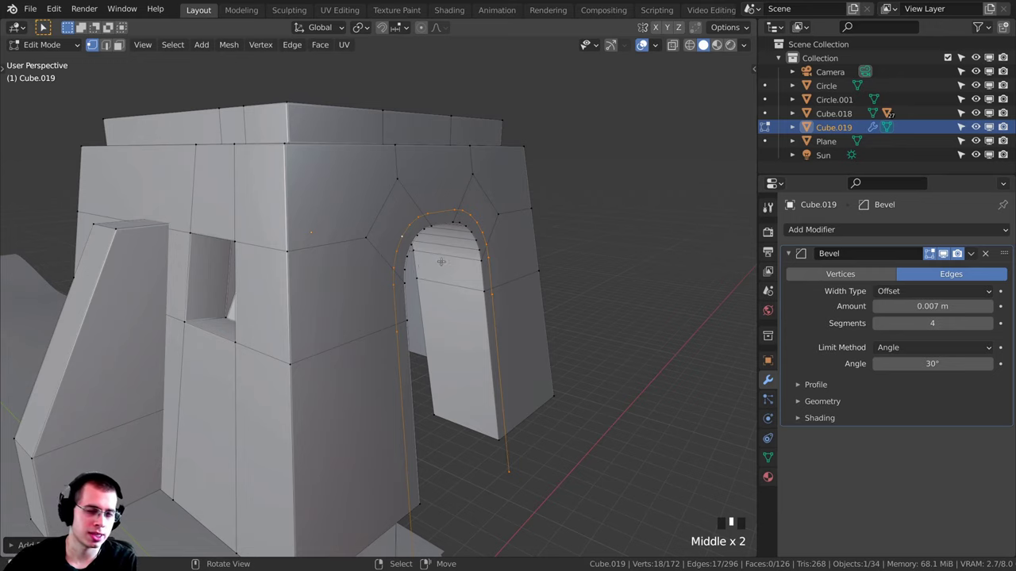
middle_click_drag(441, 262, 363, 215)
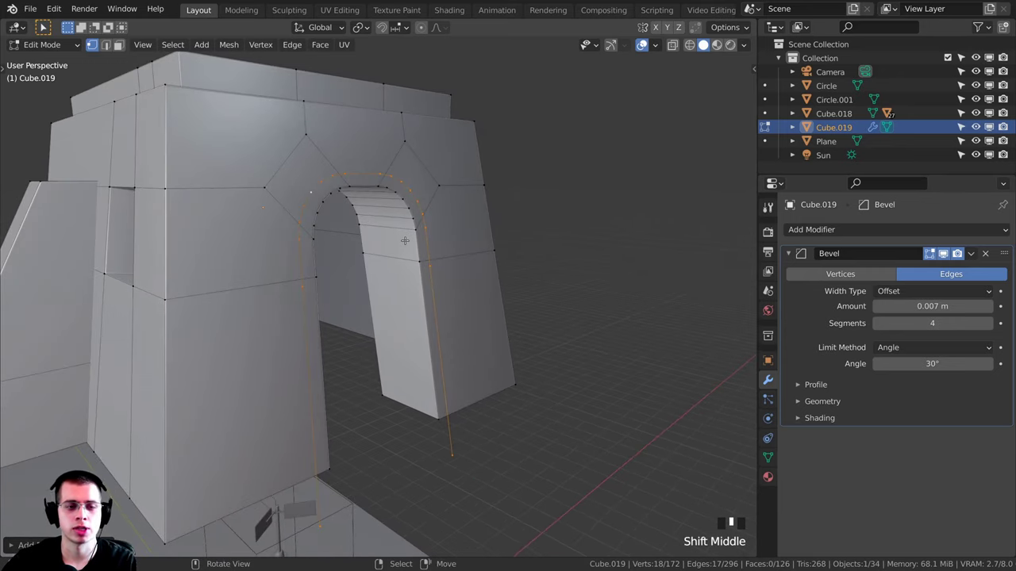
middle_click_drag(428, 262, 480, 235)
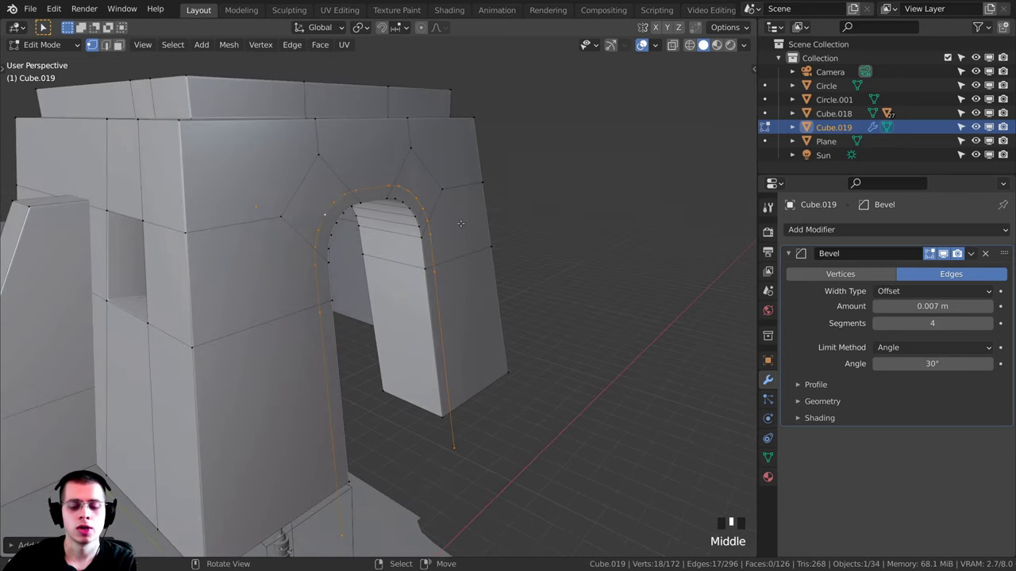
- Separate the enlarged arch outline into its own object
key("p")
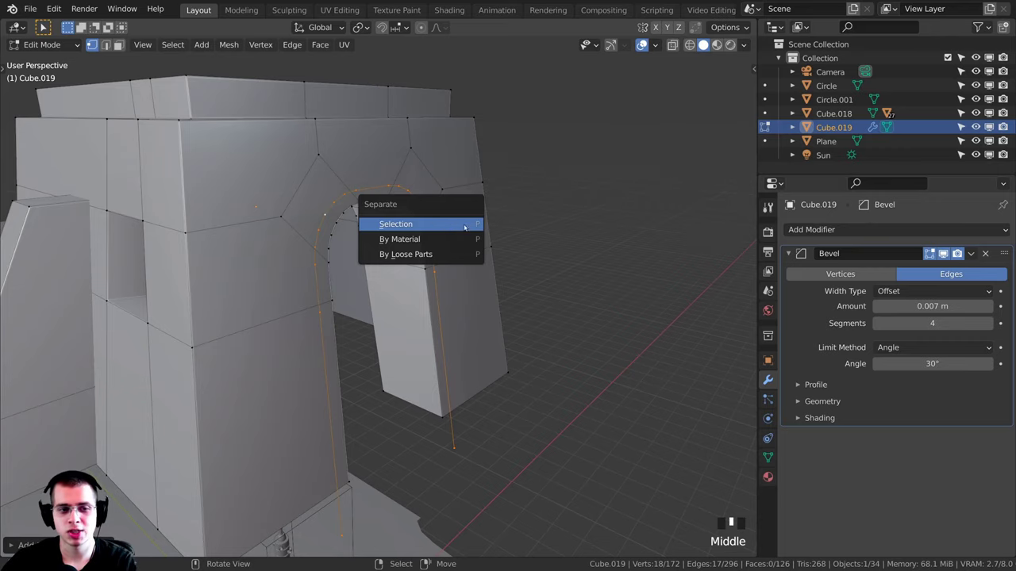
left_click(397, 224)
middle_click_drag(424, 291, 442, 363)
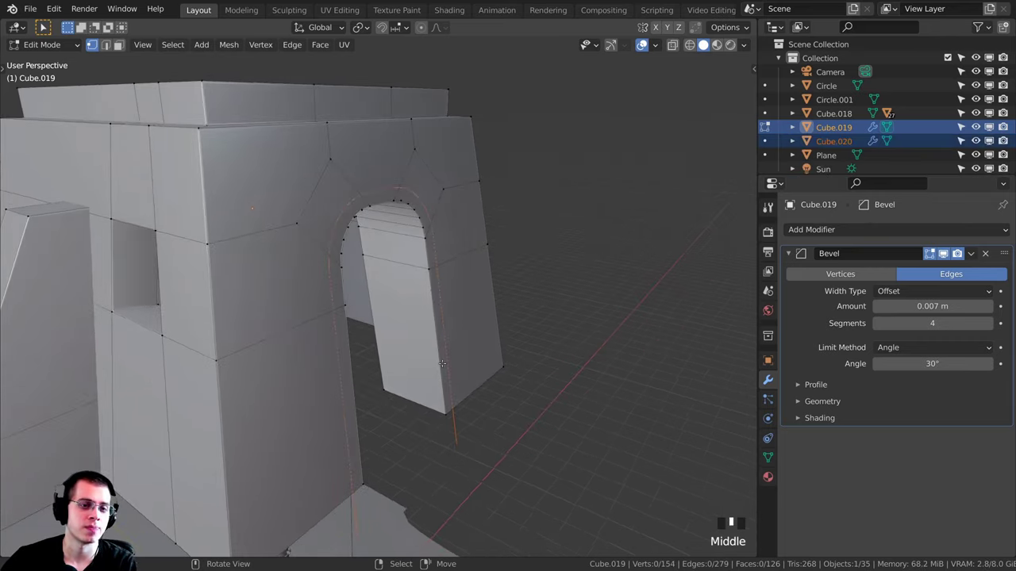
key("Tab")
- Fill the separated arch outline with a single face to form a door panel
left_click(456, 422)
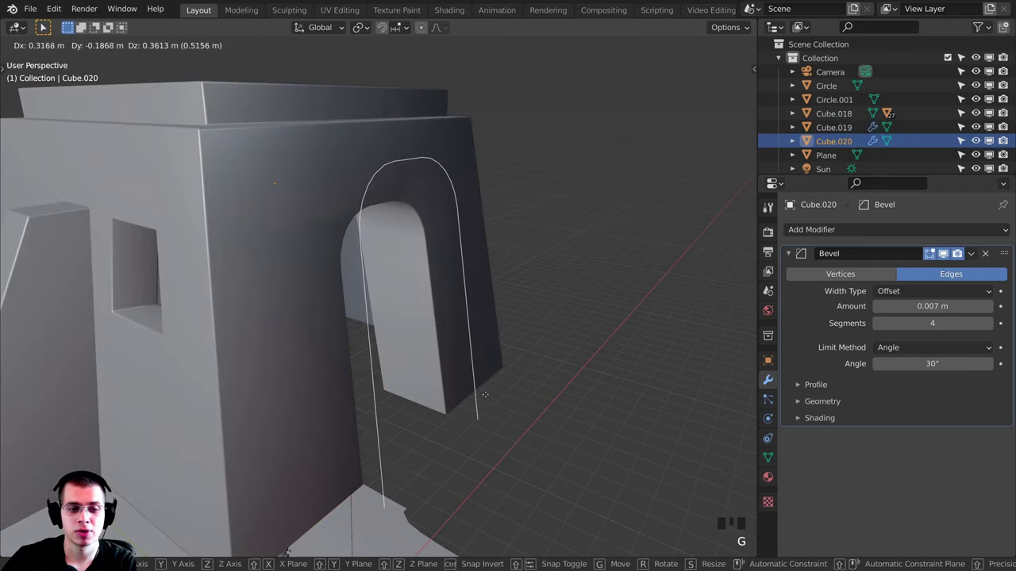
key("Tab")
middle_click_drag(456, 422, 440, 143)
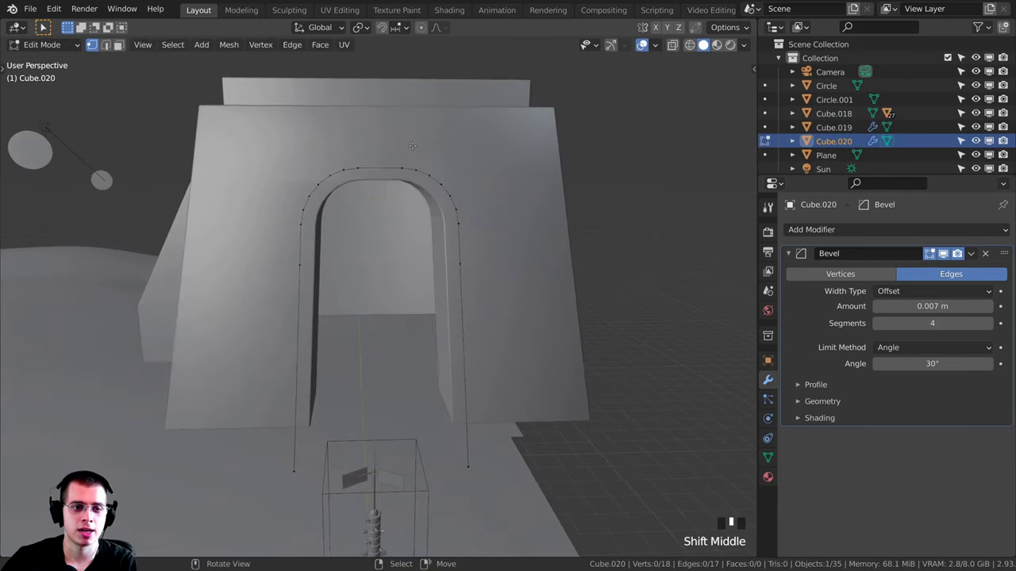
key("a")
key("f")
scroll(388, 219, "down", 3)
middle_click_drag(388, 219, 508, 371)
scroll(412, 261, "up", 3)
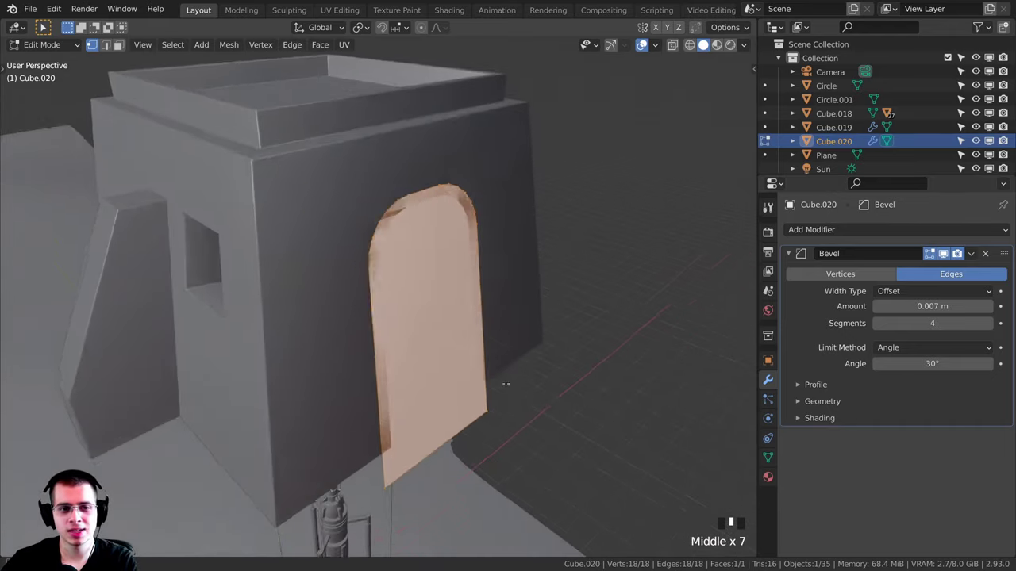
- Move the door panel about 0.44 m along global Y so it sits inside the thick doorway
key("g")
key("y")
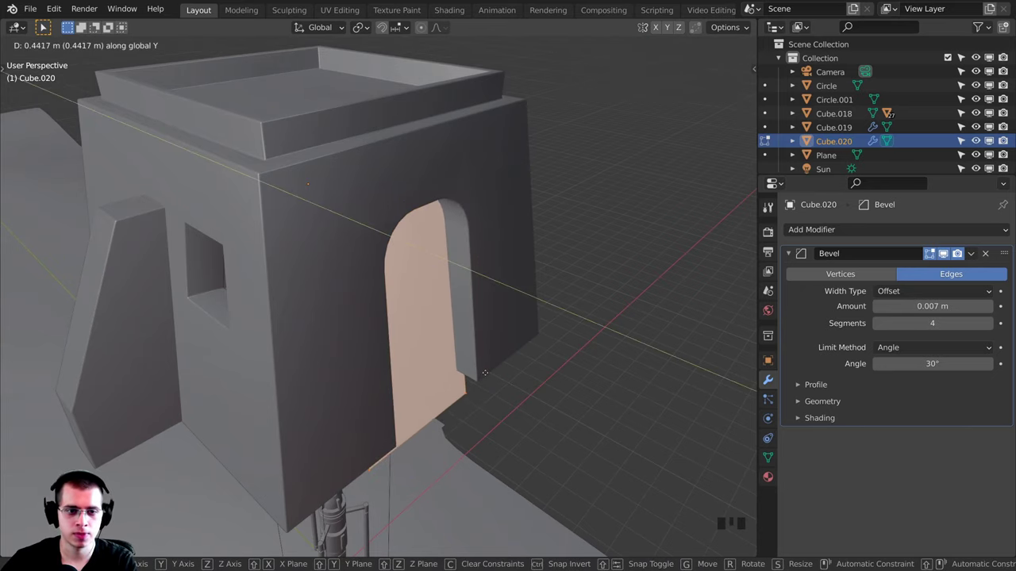
left_click(480, 374)
key("Tab")
middle_click_drag(474, 381, 451, 283)
scroll(489, 288, "down", 3)
left_click(357, 254)
scroll(472, 189, "up", 2)
left_click(415, 313)
scroll(430, 256, "up", 1)
middle_click_drag(501, 386, 575, 118)
scroll(460, 272, "down", 2)
- Recalculate the door panel's normals and adjust whether they face inside or outside
key("Tab")
key("shift+n")
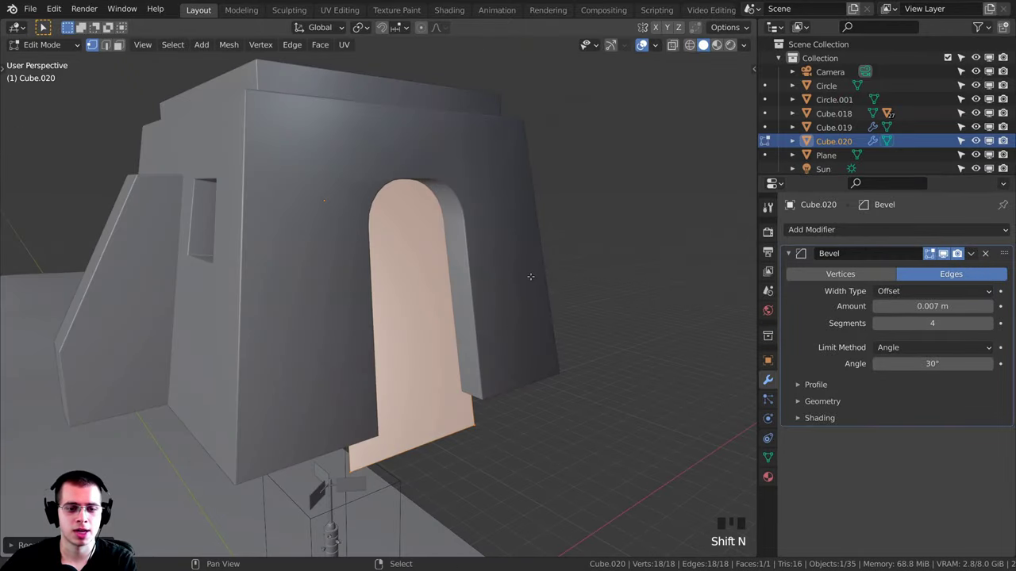
key("shift+n")
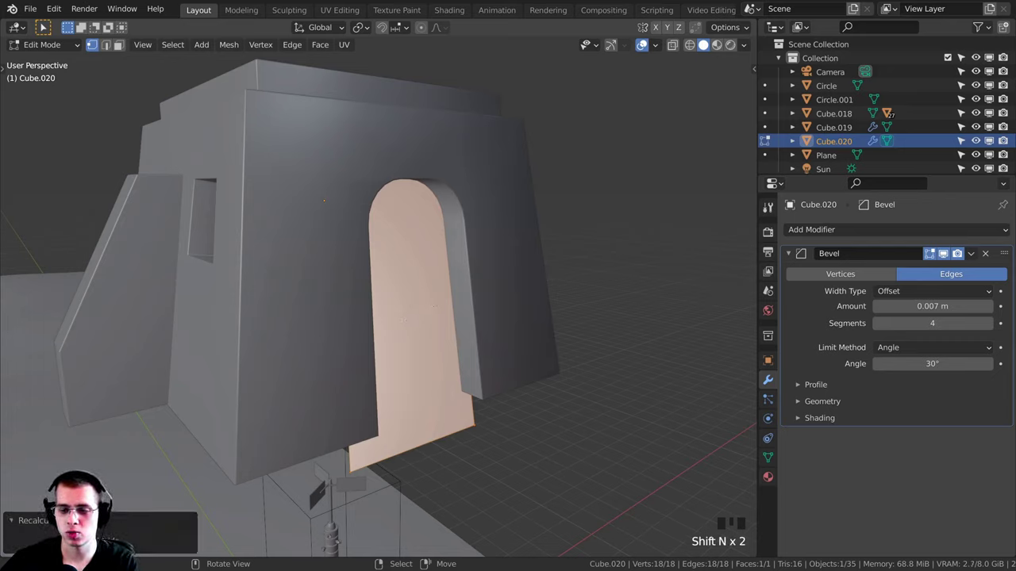
left_click(87, 541)
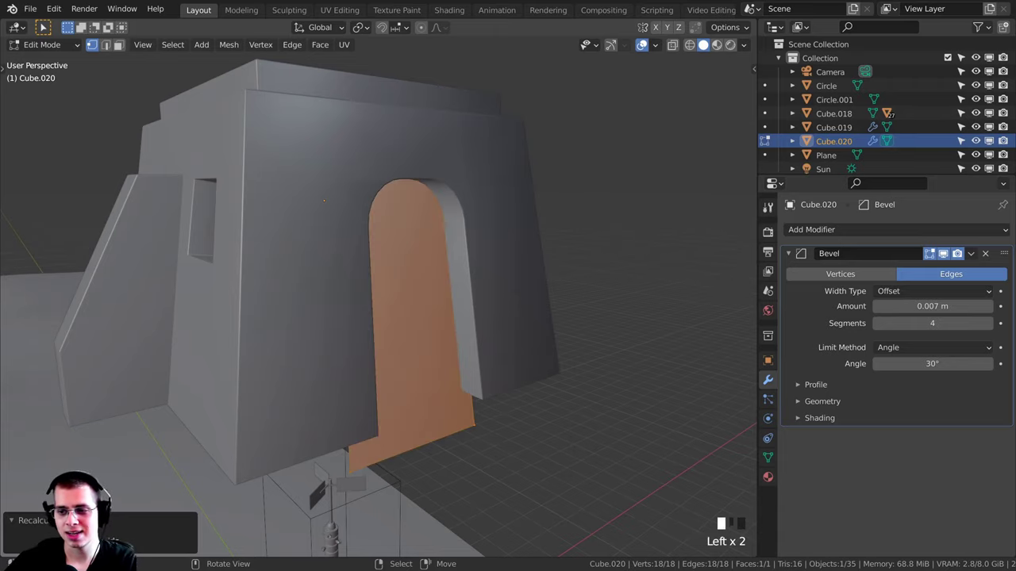
middle_click_drag(318, 417, 318, 365)
key("Tab")
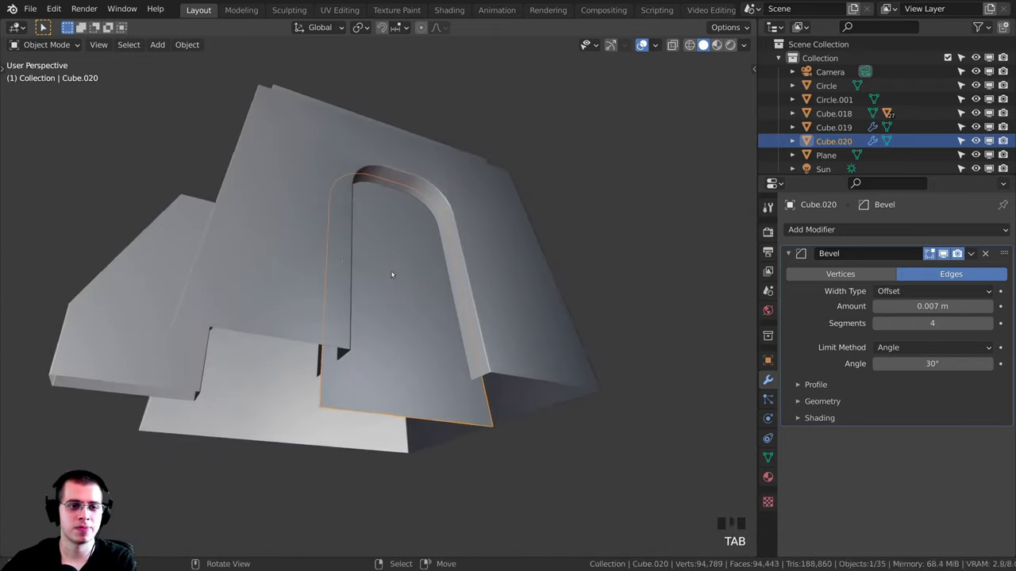
- Check the building mesh around the doorway and save the file Tatooine Environment.blend
key("a")
middle_click_drag(392, 277, 476, 206)
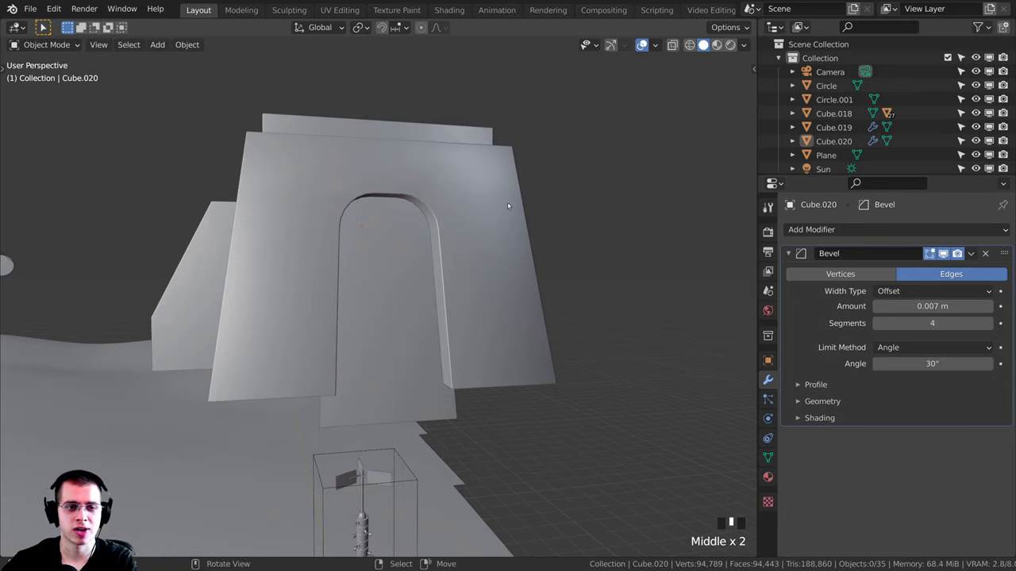
right_click(472, 236)
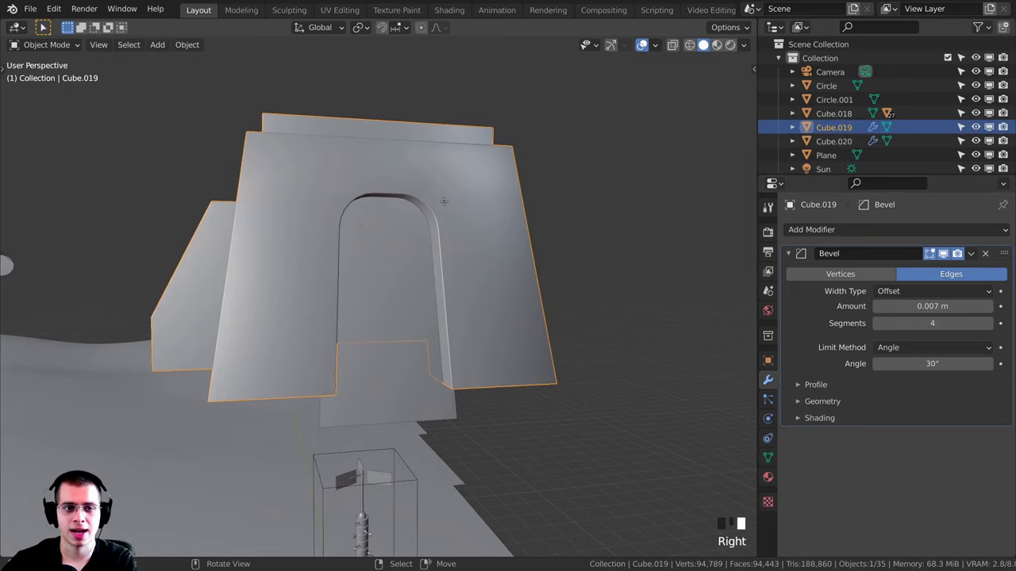
key("Tab")
middle_click_drag(389, 261, 466, 409)
key("Tab")
key("ctrl+s")
scroll(466, 410, "up", 5)
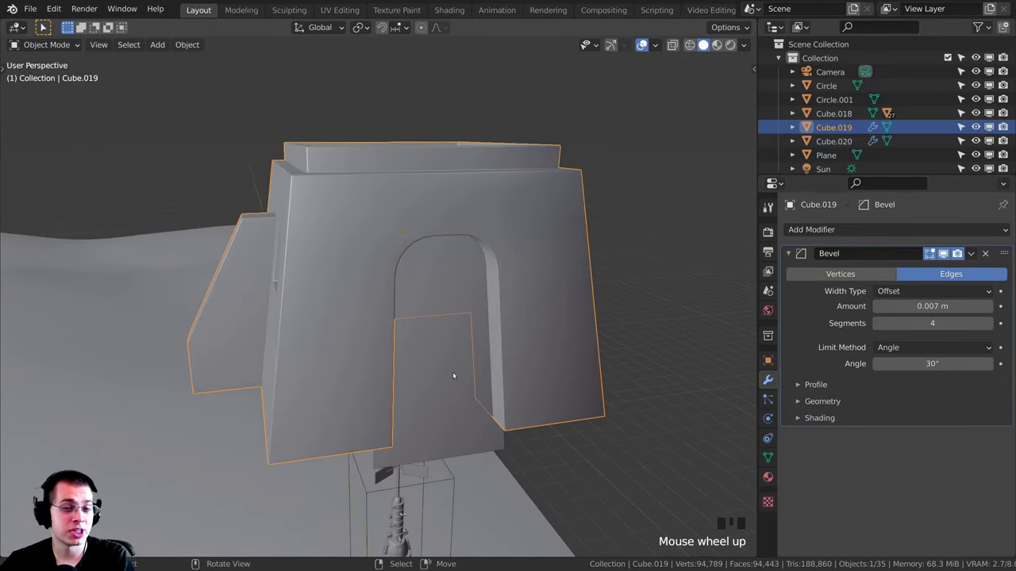
right_click(452, 372)
key("g")
right_click(436, 309)
middle_click_drag(437, 309, 476, 350)
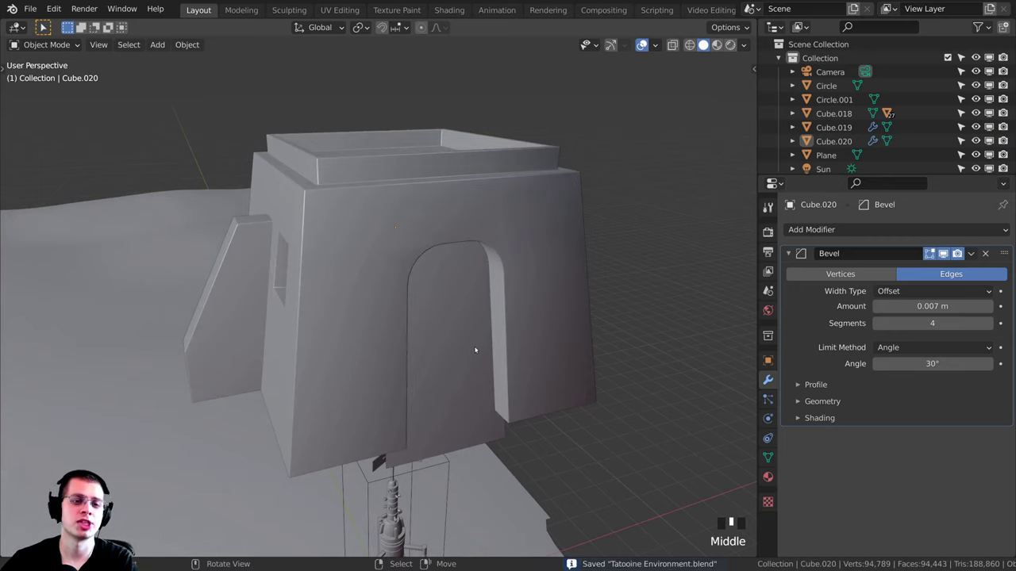
middle_click_drag(397, 150, 456, 11)
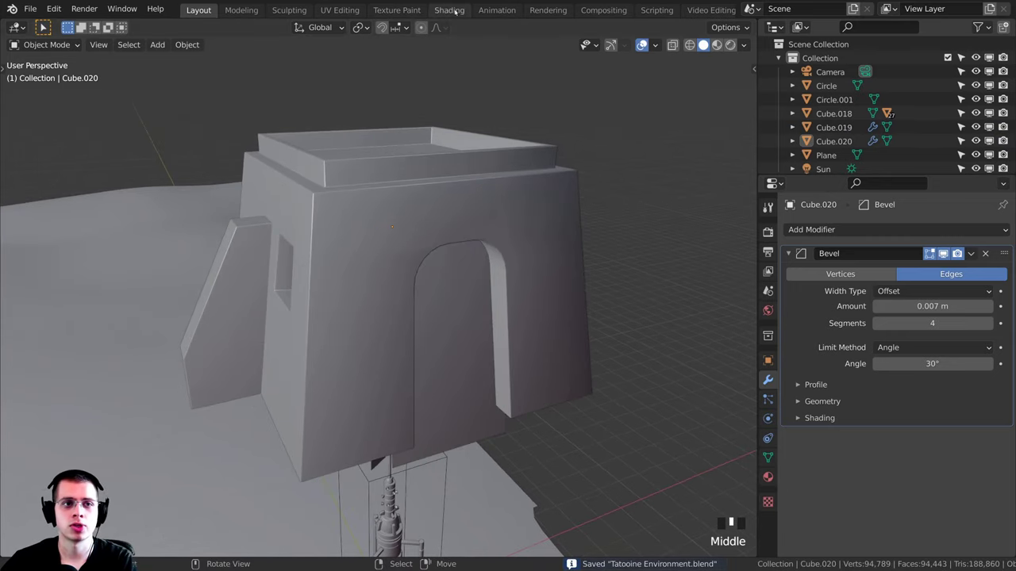
- Switch to the Shading workspace and give the building a new material named House
left_click(449, 10)
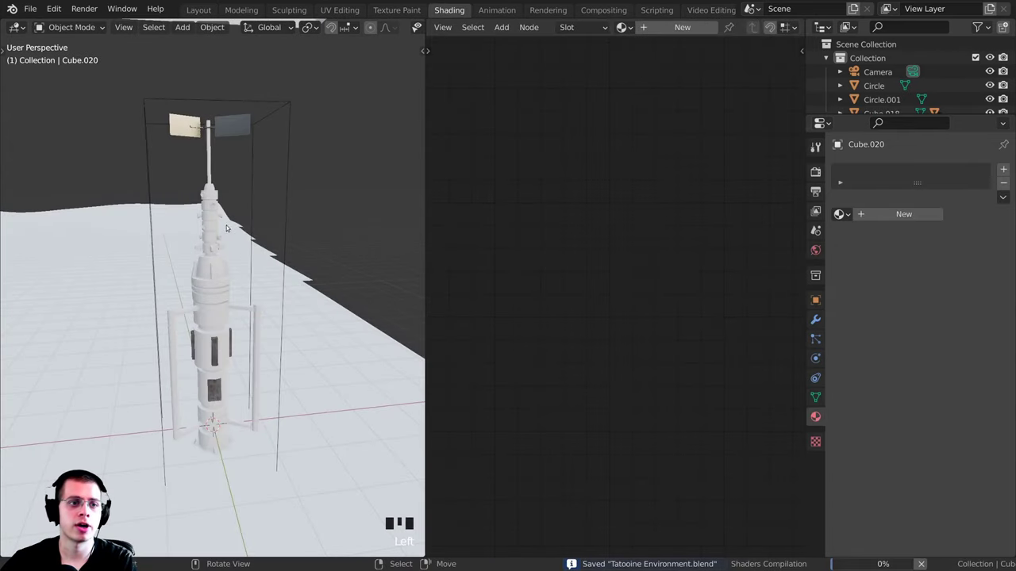
middle_click_drag(274, 143, 337, 229)
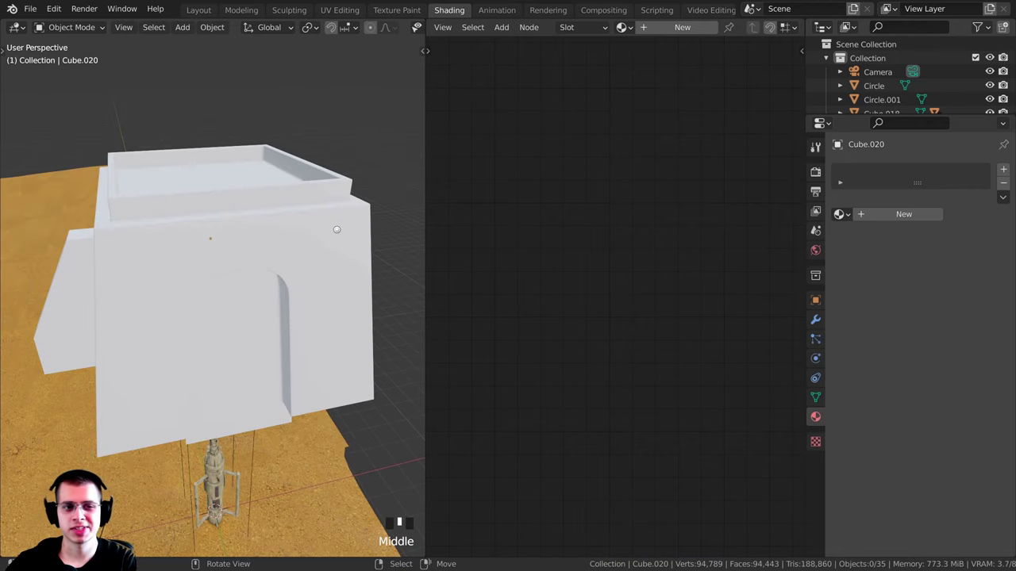
left_click(342, 230)
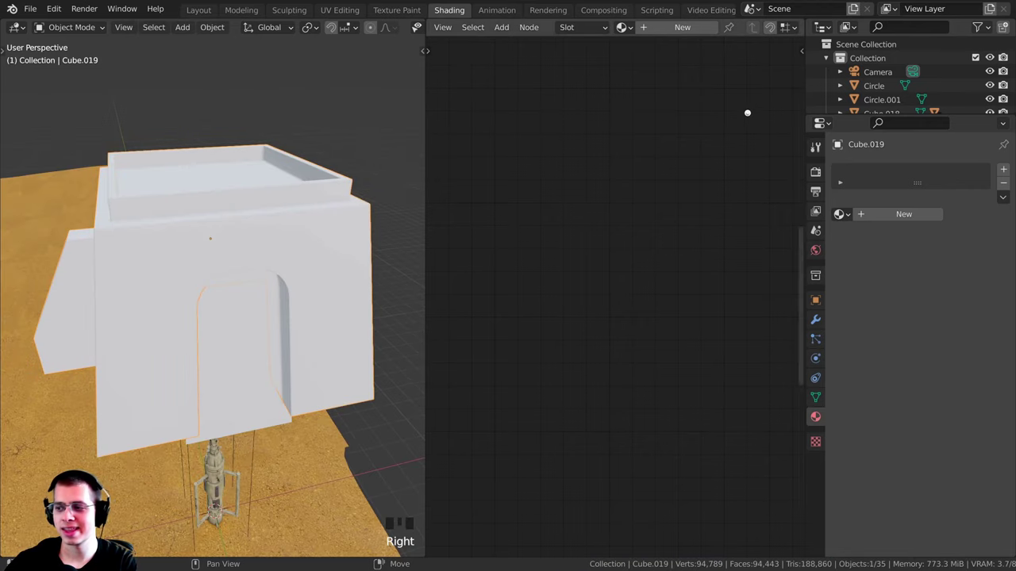
left_click(682, 27)
scroll(700, 31, "down", 2)
left_click(684, 28)
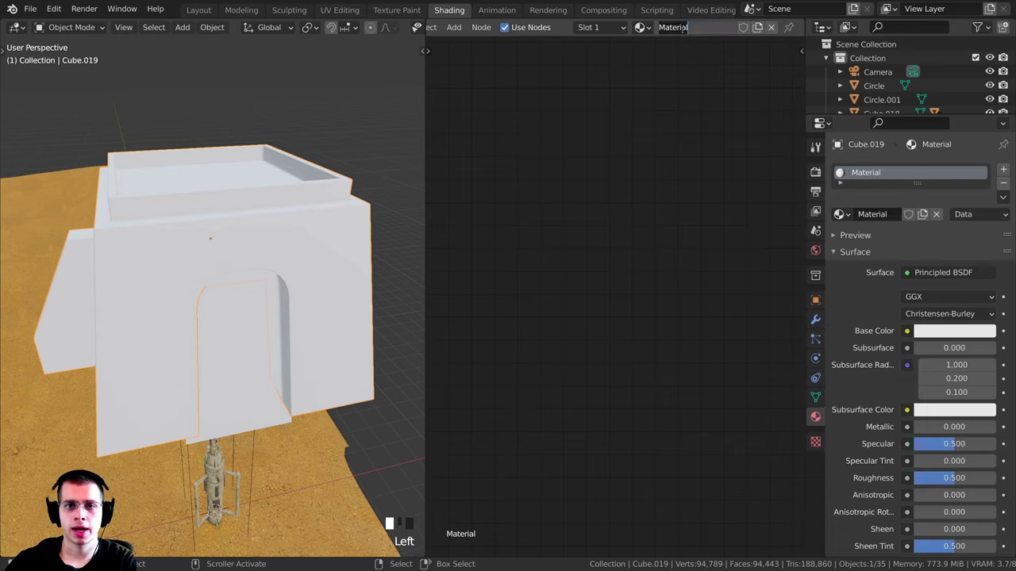
type("House")
key("Return")
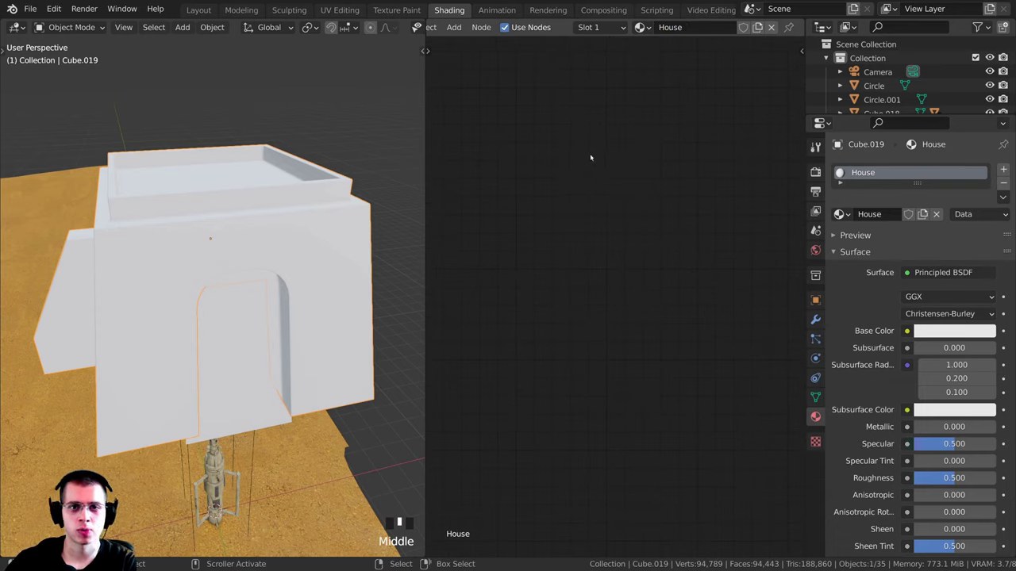
- Run the Principled texture setup on the House shader with the Ground029 4K color, normal and roughness images
key("Home")
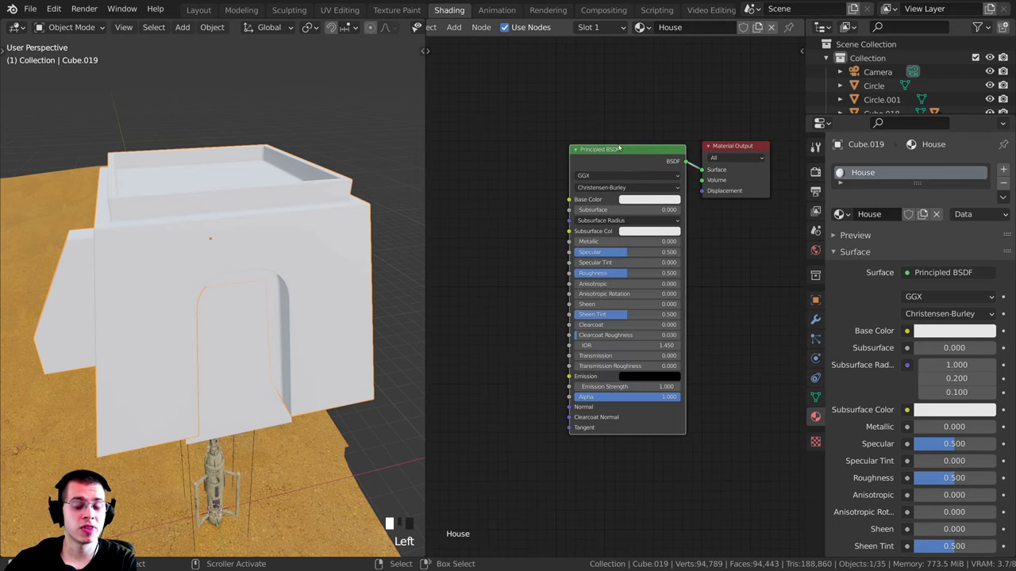
left_click_drag(620, 149, 635, 188)
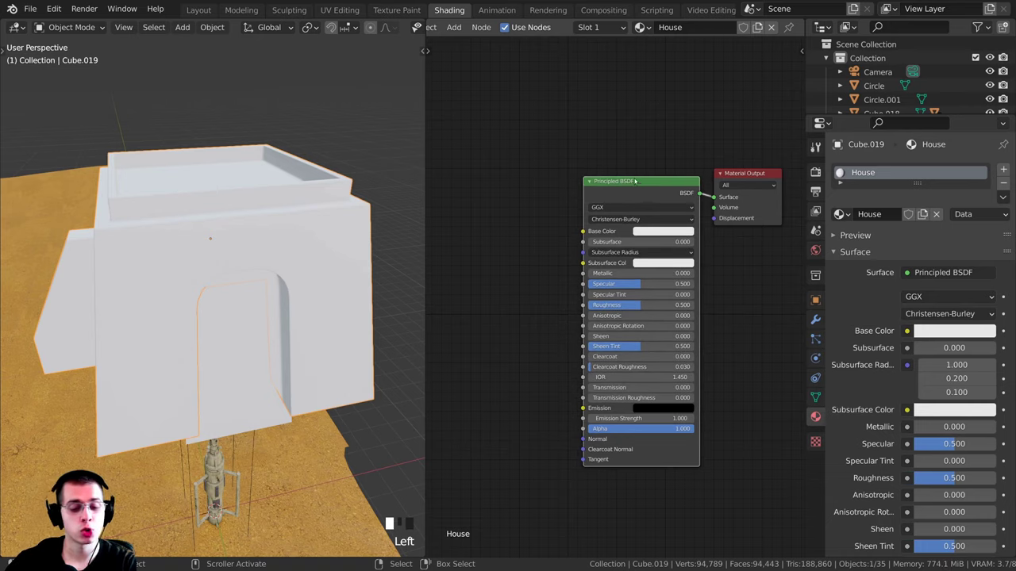
left_click_drag(635, 181, 637, 170)
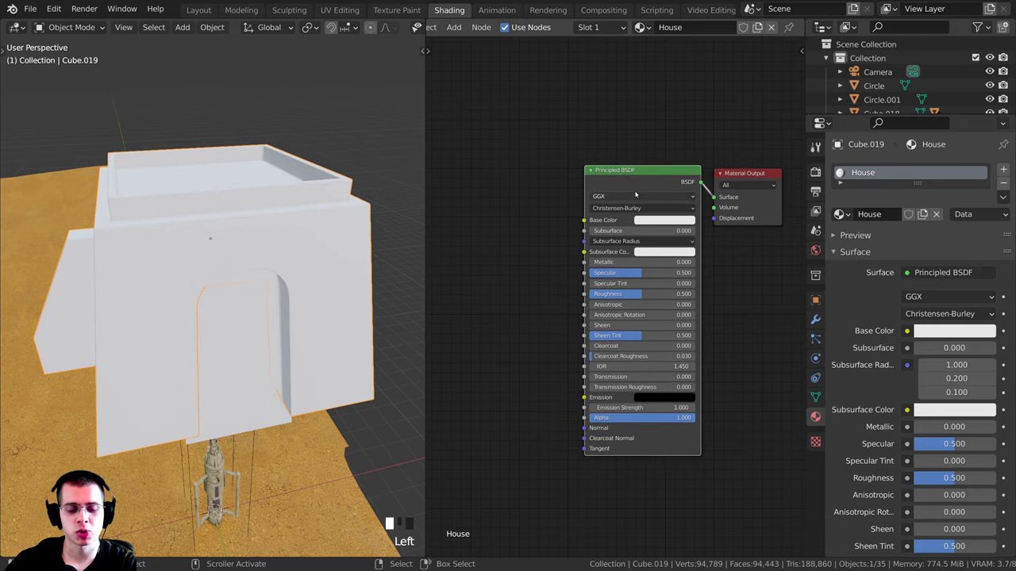
key("ctrl+shift+t")
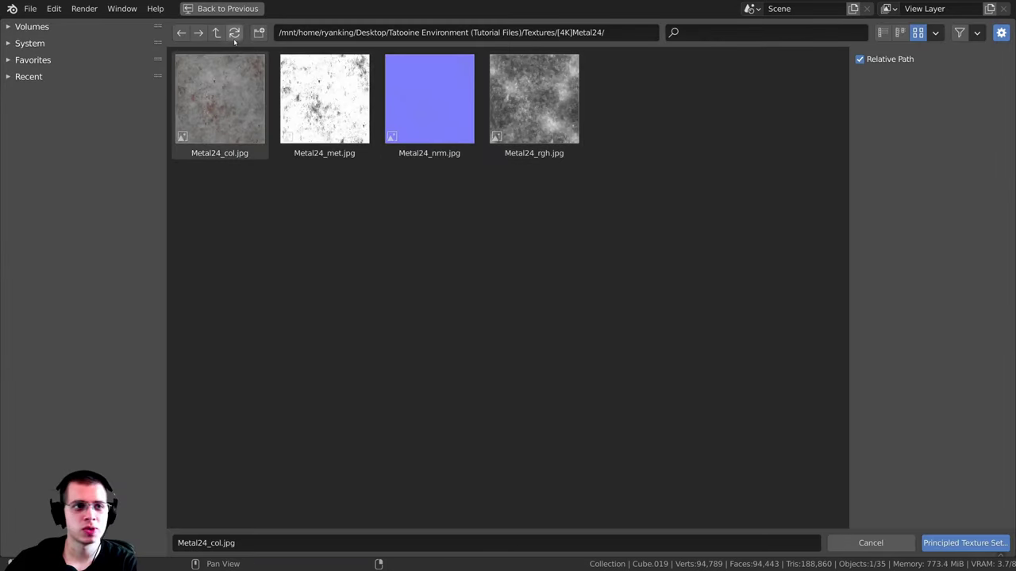
left_click(216, 33)
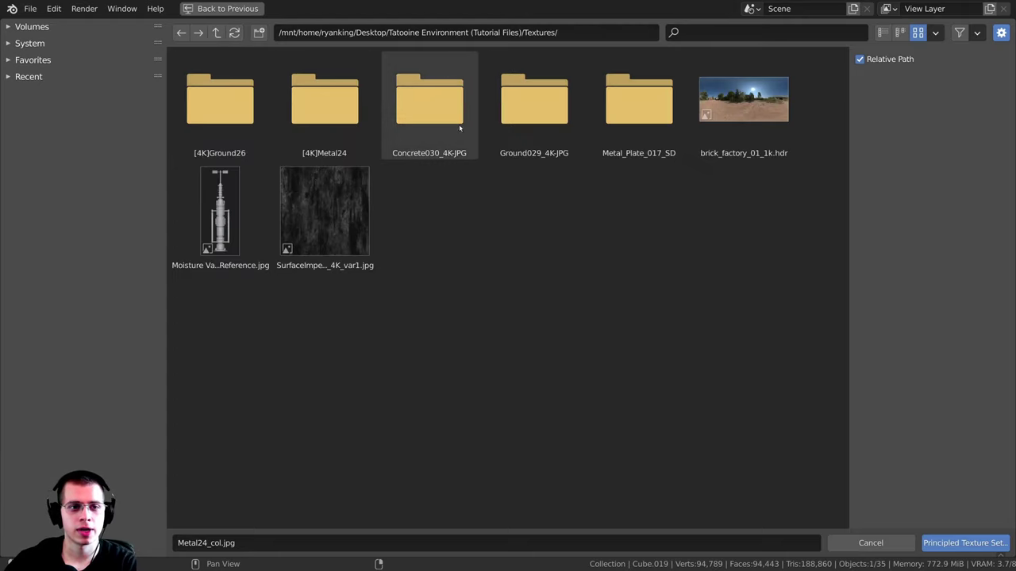
double_click(551, 128)
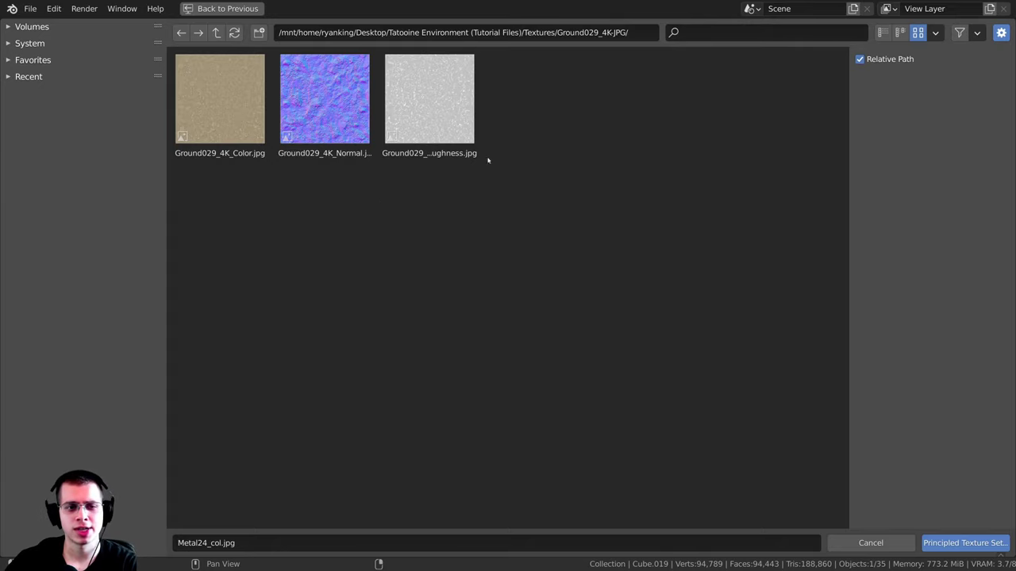
left_click(412, 116)
key("shift+Left")
key("shift+Left")
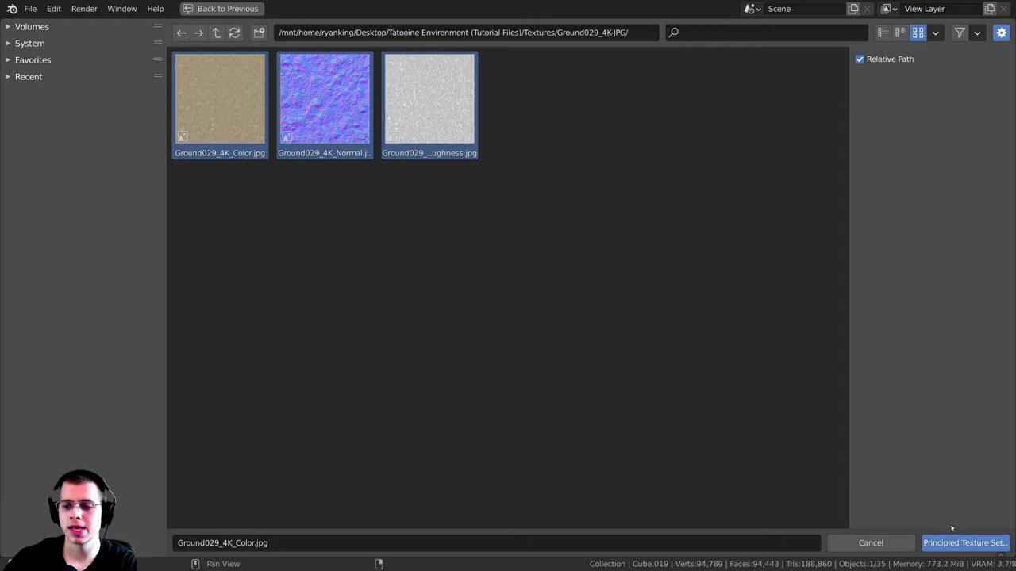
left_click(968, 543)
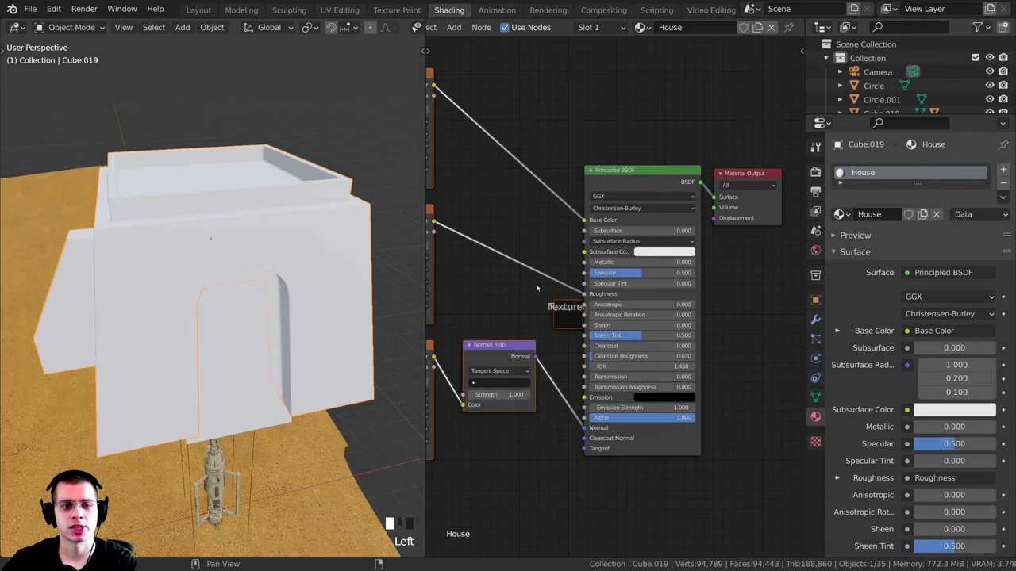
- Feed the Mapping node's vector from the Object output of the Texture Coordinate node instead of UV
scroll(532, 282, "down", 4)
middle_click(521, 203)
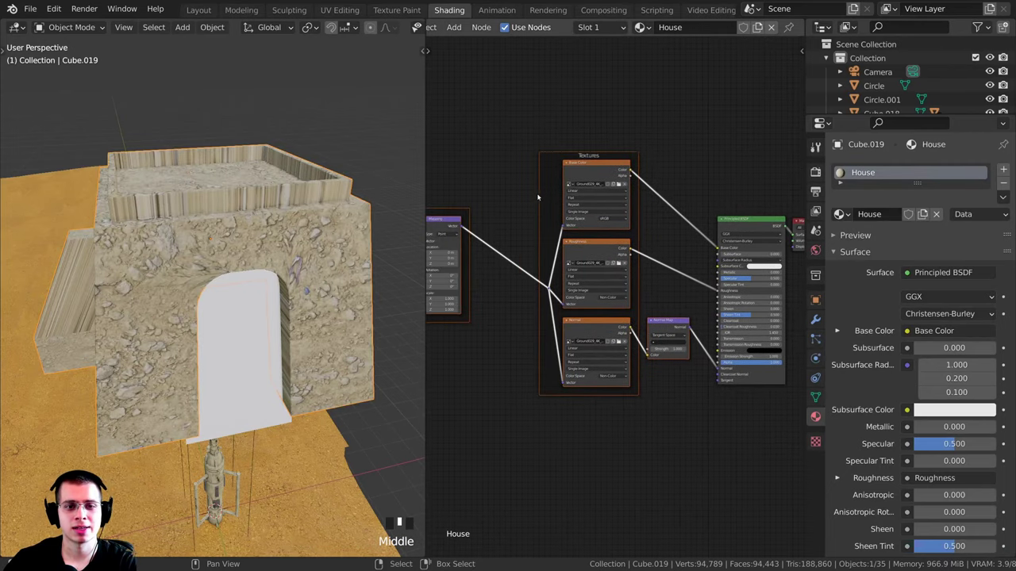
left_click(538, 197)
left_click_drag(538, 197, 534, 223)
middle_click_drag(535, 223, 551, 240)
left_click_drag(476, 232, 518, 296)
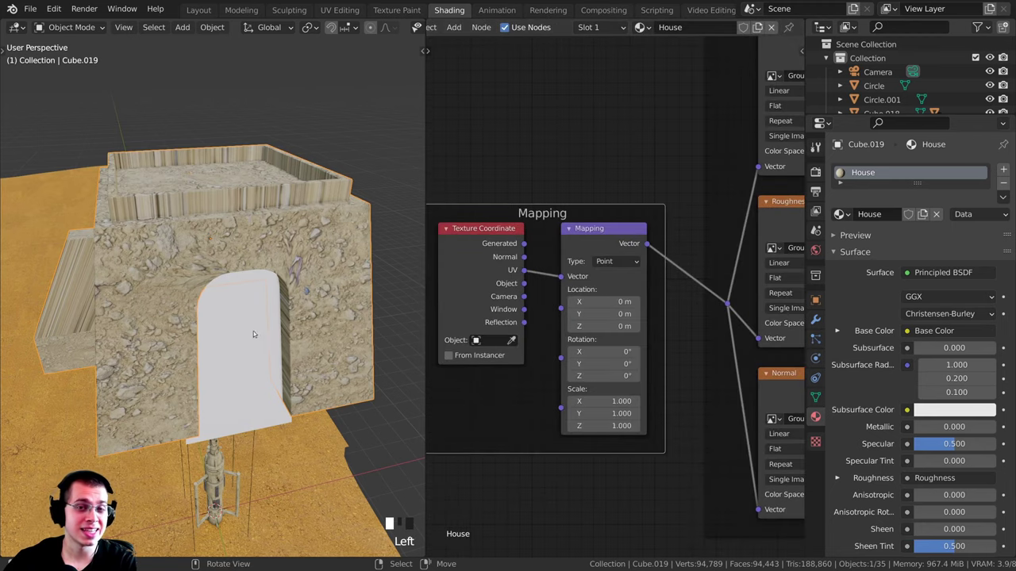
middle_click_drag(254, 334, 289, 317)
scroll(513, 293, "up", 4)
left_click(483, 275)
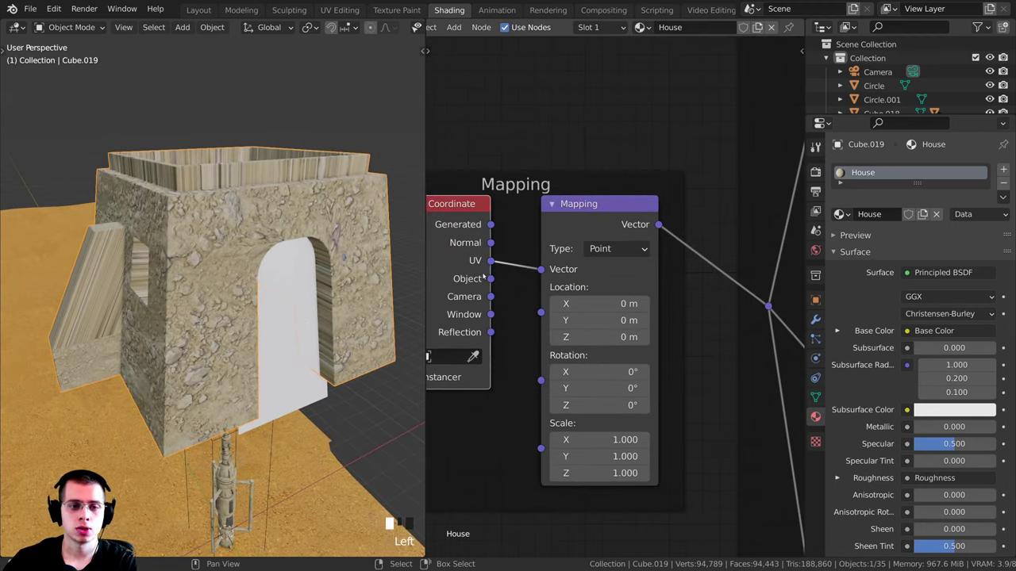
left_click_drag(491, 279, 558, 272)
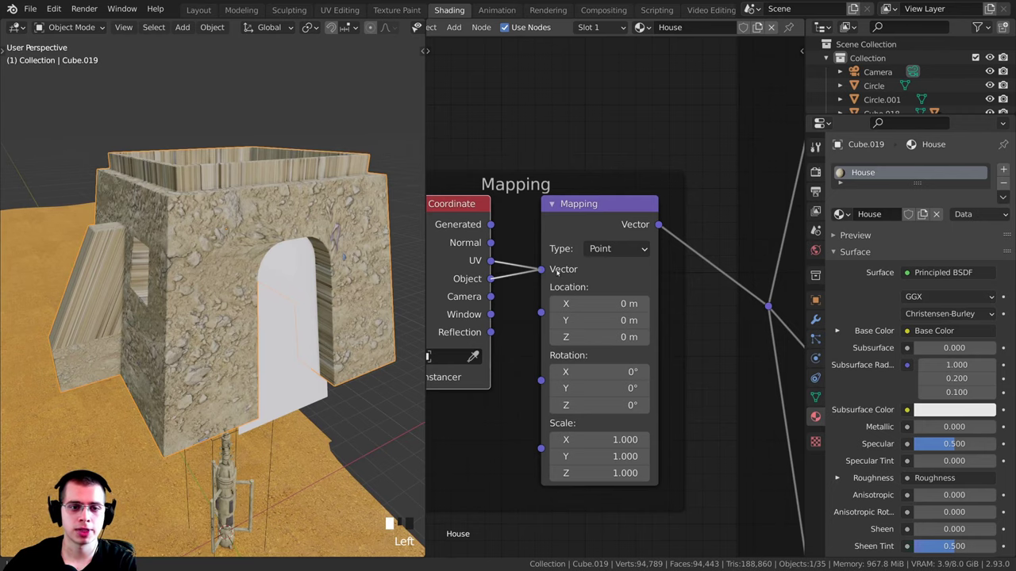
- Set the Base Color image texture to Box projection with a blend of 0.2
middle_click_drag(465, 243, 518, 263)
left_click_drag(519, 262, 514, 271)
scroll(558, 251, "down", 5)
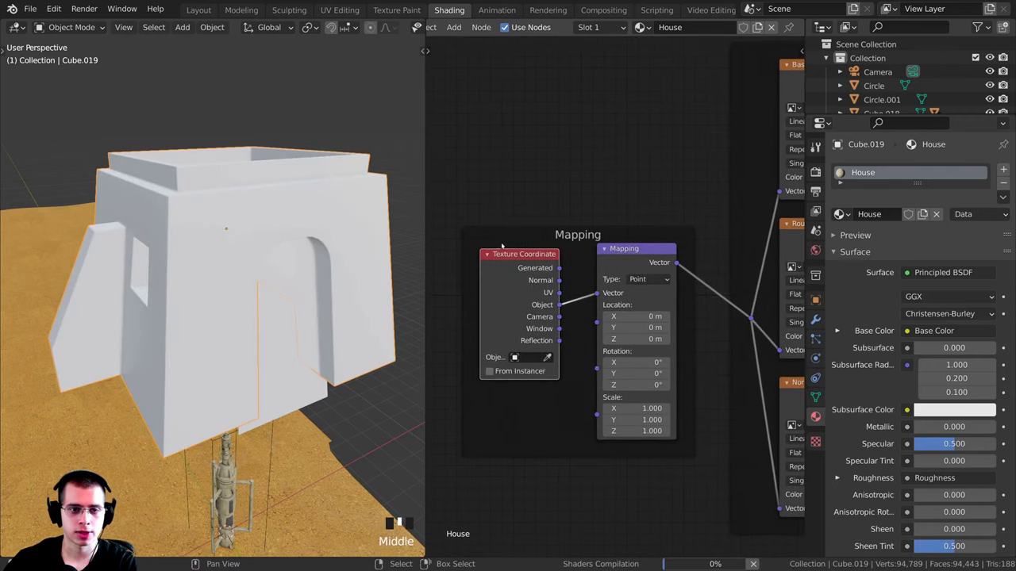
middle_click_drag(727, 204, 532, 223)
scroll(532, 223, "up", 1)
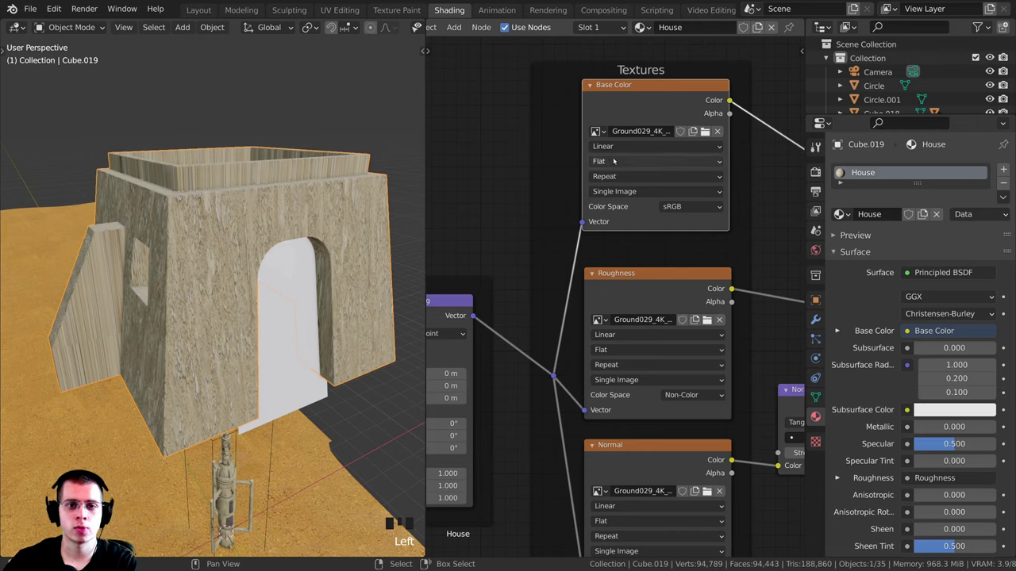
left_click(613, 162)
left_click(599, 189)
left_click(635, 175)
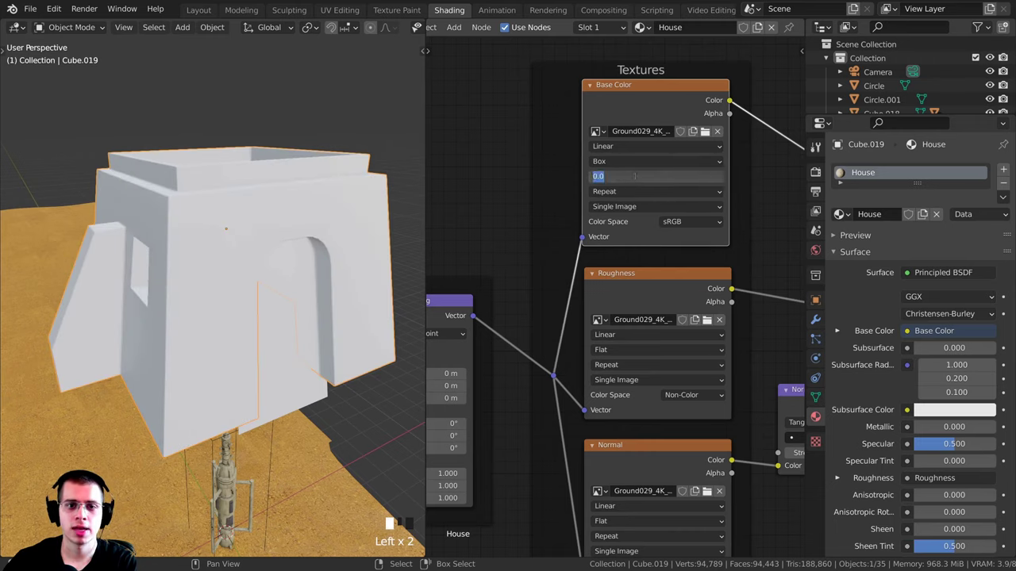
type(".2")
key("Return")
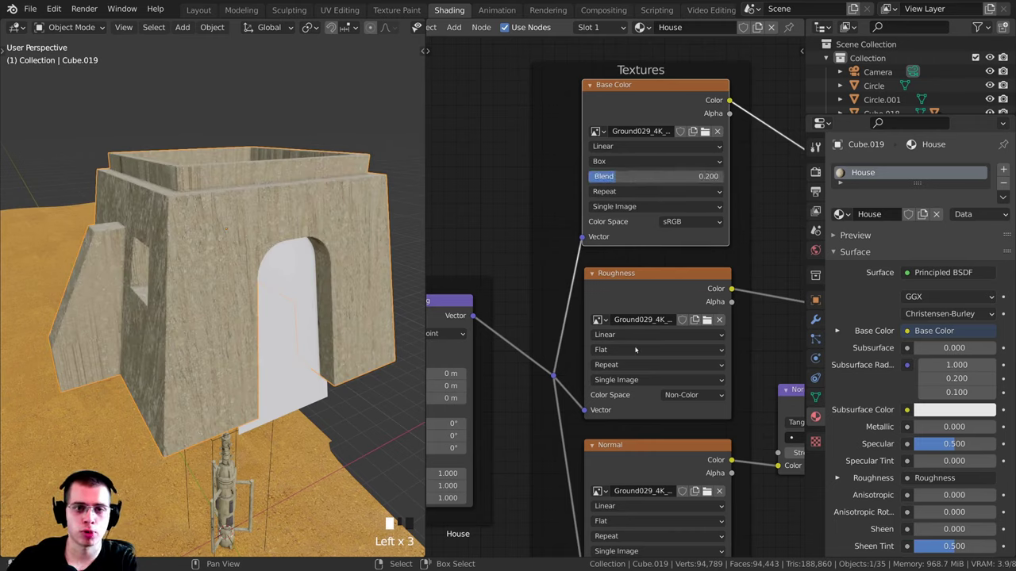
- Set the Roughness image texture to Box projection with a blend of 0.2
left_click(635, 349)
left_click(663, 378)
left_click(649, 381)
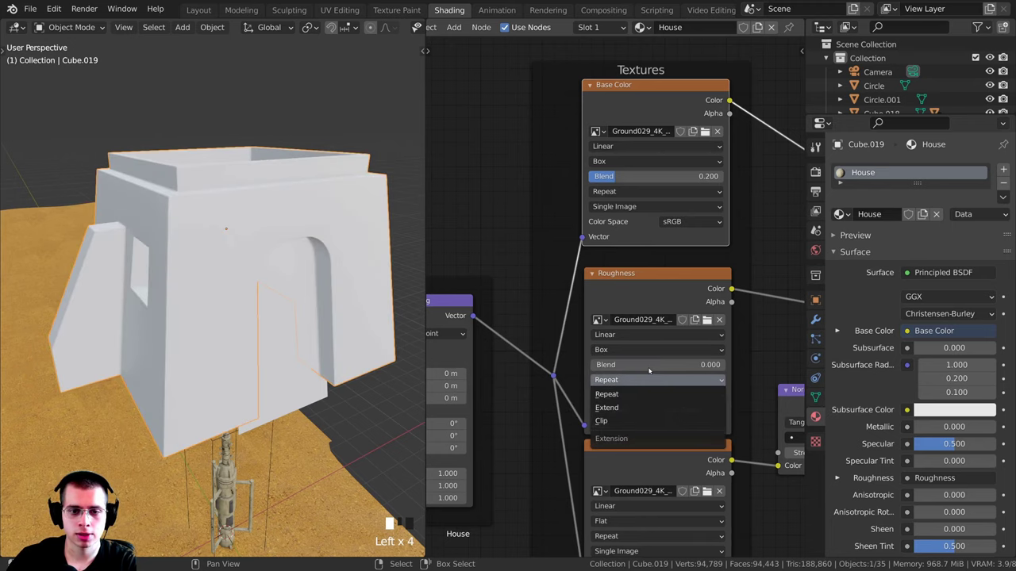
left_click(639, 364)
type("0.2")
key("Return")
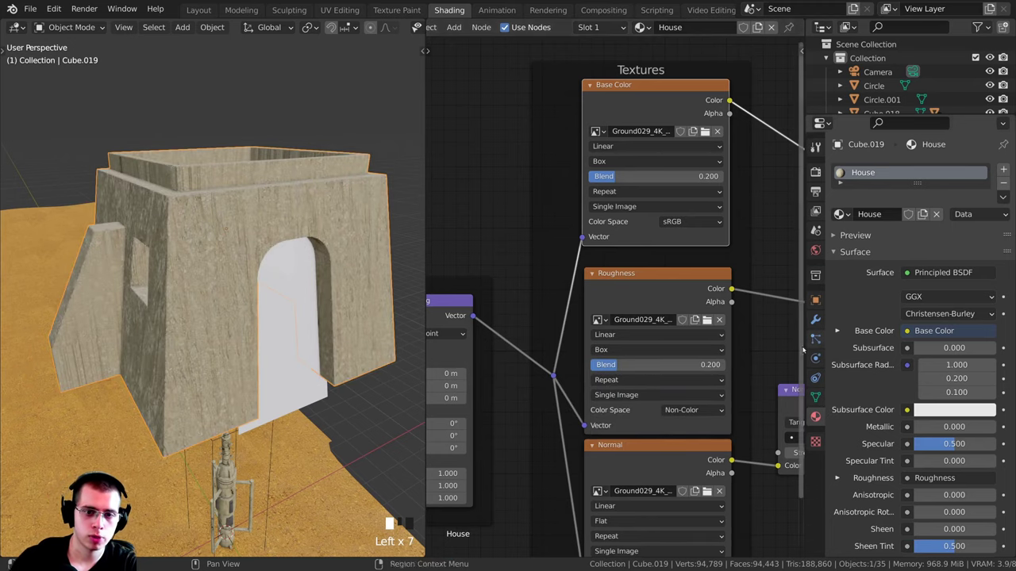
- Set the Normal image texture to Box projection with a blend of 0.2
middle_click_drag(649, 365, 634, 286)
scroll(603, 357, "up", 3)
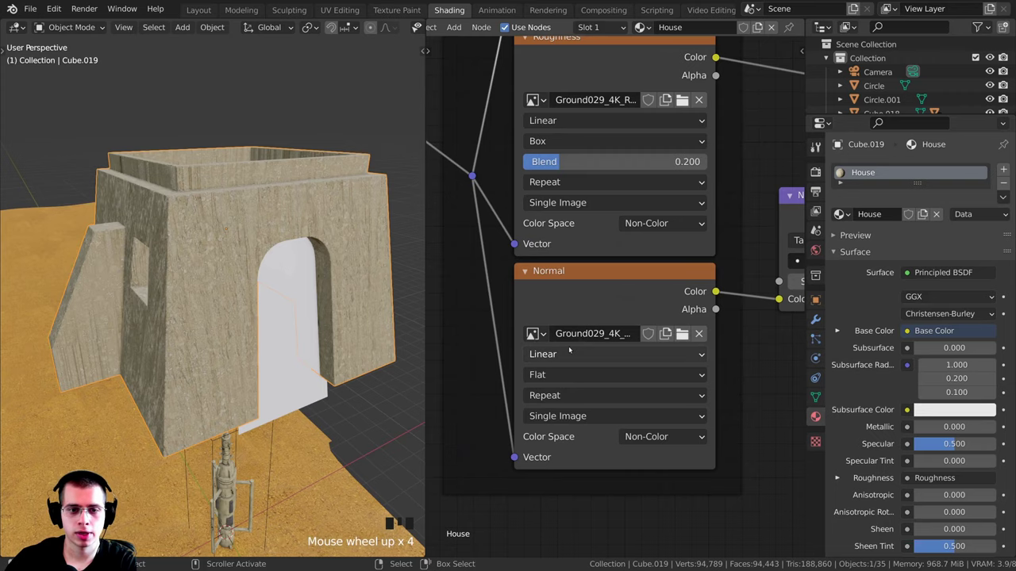
left_click(571, 375)
left_click(576, 410)
left_click(567, 394)
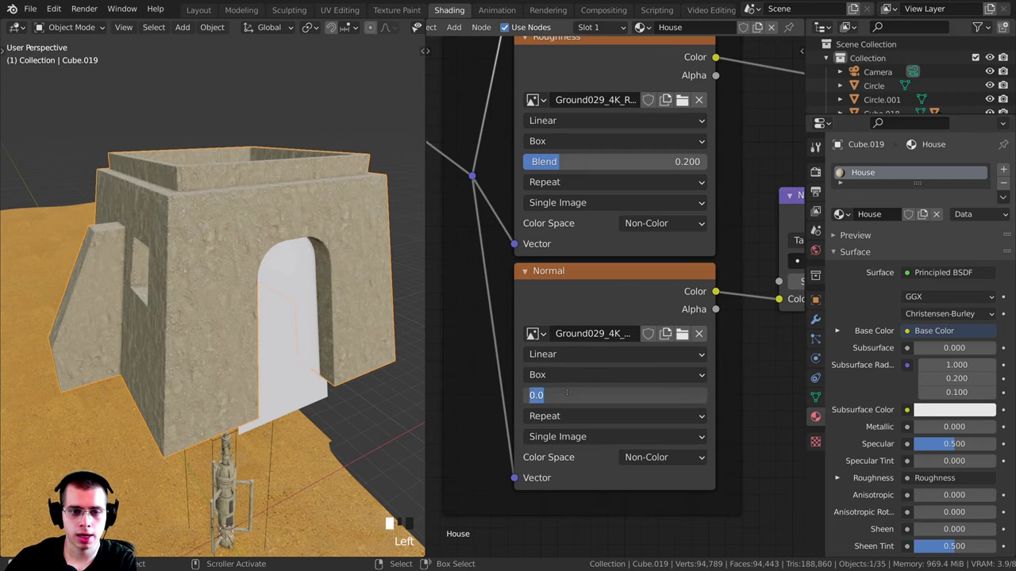
type(".2")
key("Return")
- Deselect the building to check its texture and set the Mapping scale to 0.58 on X, Y and Z
middle_click_drag(241, 296, 242, 252)
middle_click_drag(242, 274, 248, 245, "shift")
scroll(234, 256, "up", 3)
key("a")
scroll(591, 285, "down", 3)
middle_click_drag(591, 286, 643, 287)
middle_click_drag(529, 281, 647, 287)
scroll(635, 289, "down", 2)
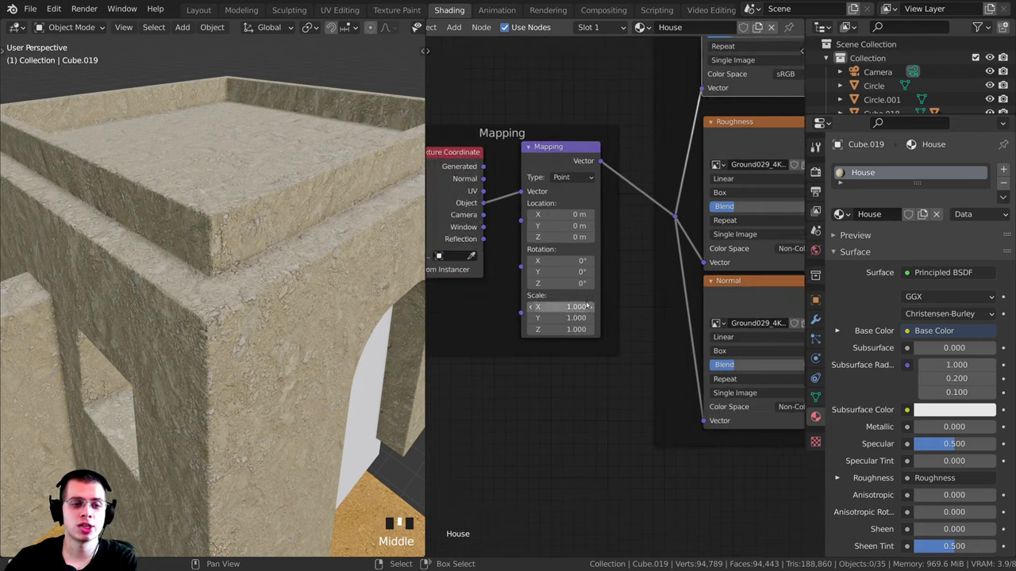
scroll(578, 297, "up", 5)
middle_click_drag(573, 290, 626, 281)
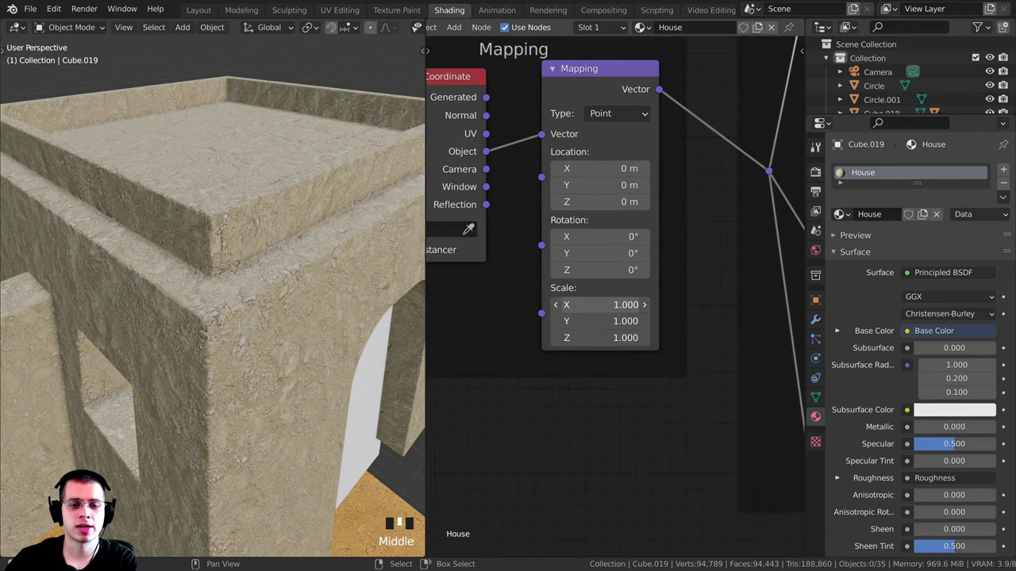
double_click(588, 295)
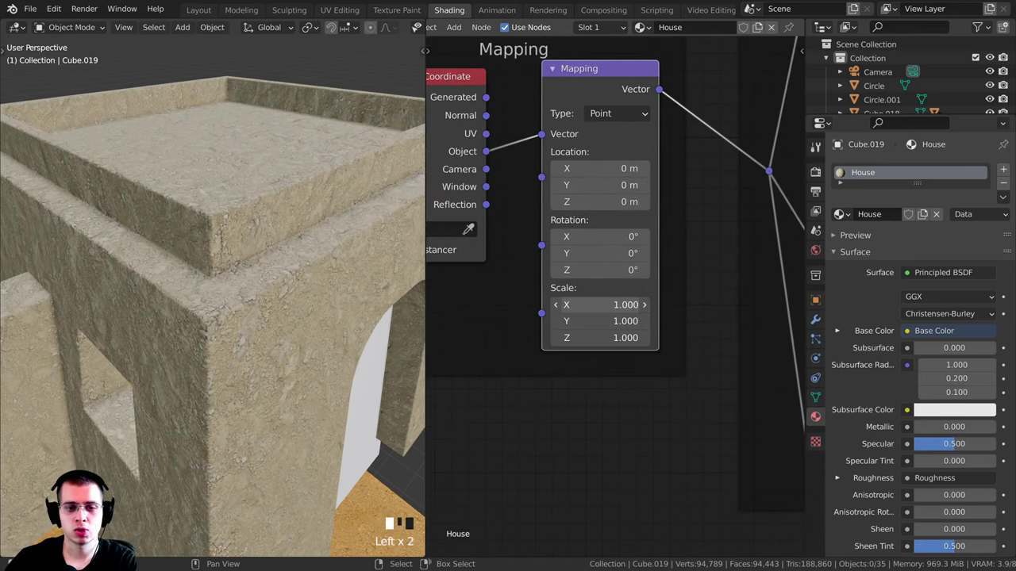
left_click_drag(600, 305, 569, 338)
- Examine the Metal 1 material nodes of the antenna tower below the building, including the Ambient Occlusion node
scroll(274, 297, "down", 7)
middle_click_drag(274, 301, 240, 248)
middle_click_drag(383, 261, 240, 324, "shift")
middle_click_drag(240, 324, 265, 288, "shift")
scroll(263, 292, "up", 5)
left_click(240, 389)
key("g")
right_click(270, 336)
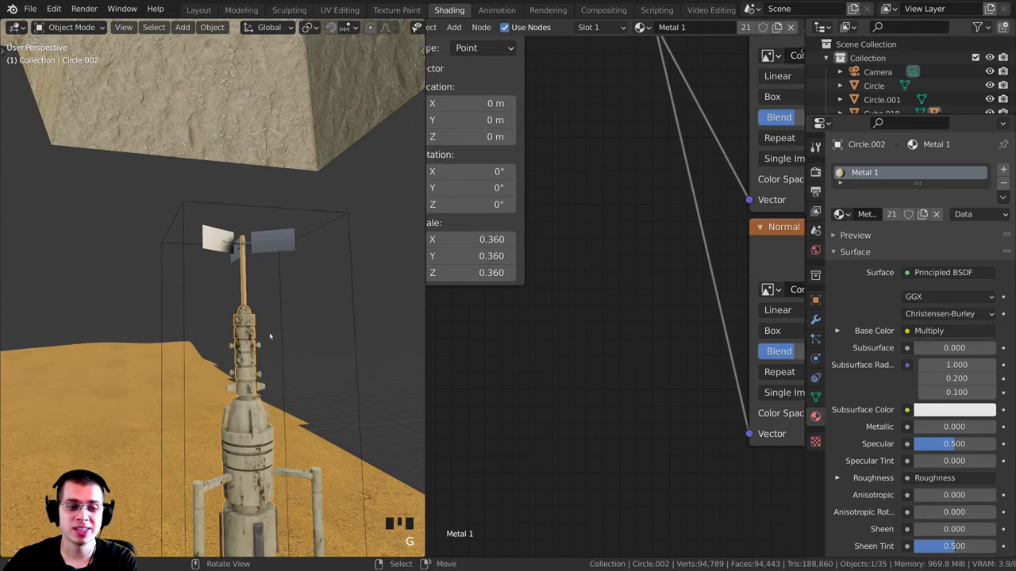
scroll(270, 335, "down", 5)
scroll(580, 207, "down", 6)
middle_click_drag(580, 190, 517, 399)
middle_click_drag(755, 95, 623, 130)
scroll(635, 143, "down", 3)
middle_click_drag(667, 95, 657, 182)
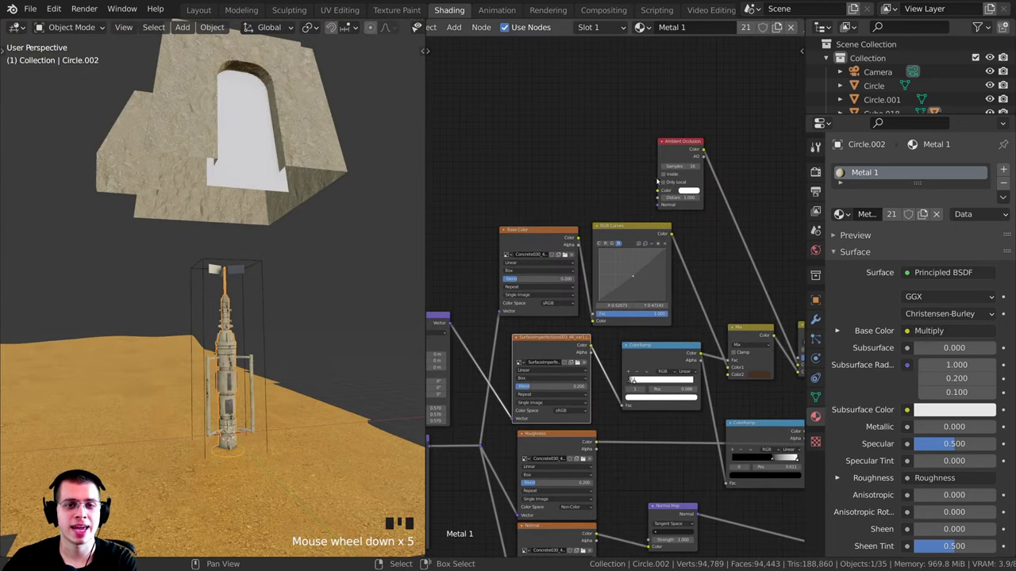
left_click_drag(675, 159, 678, 151)
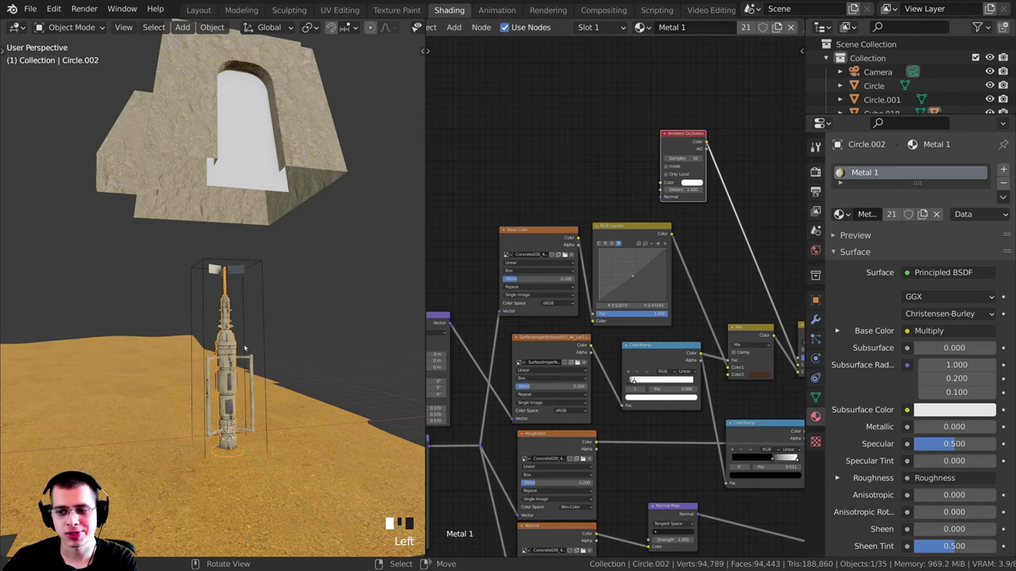
- Deselect the antenna tower and select the building to bring up its House material nodes
middle_click_drag(245, 349, 239, 381)
key("a")
key("a")
middle_click_drag(279, 208, 287, 228)
middle_click_drag(288, 229, 298, 289, "shift")
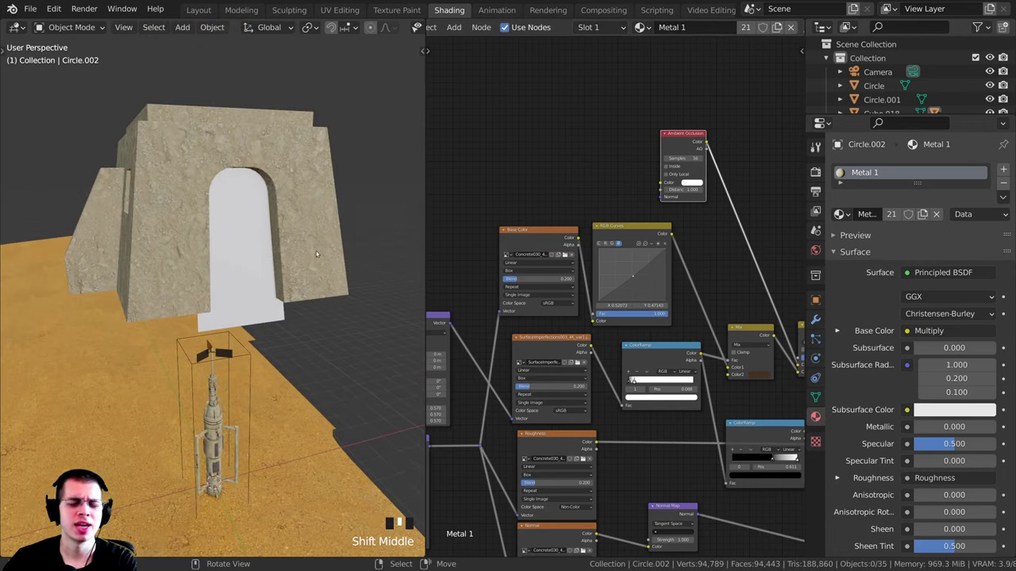
middle_click_drag(316, 251, 280, 226)
middle_click_drag(210, 207, 238, 190)
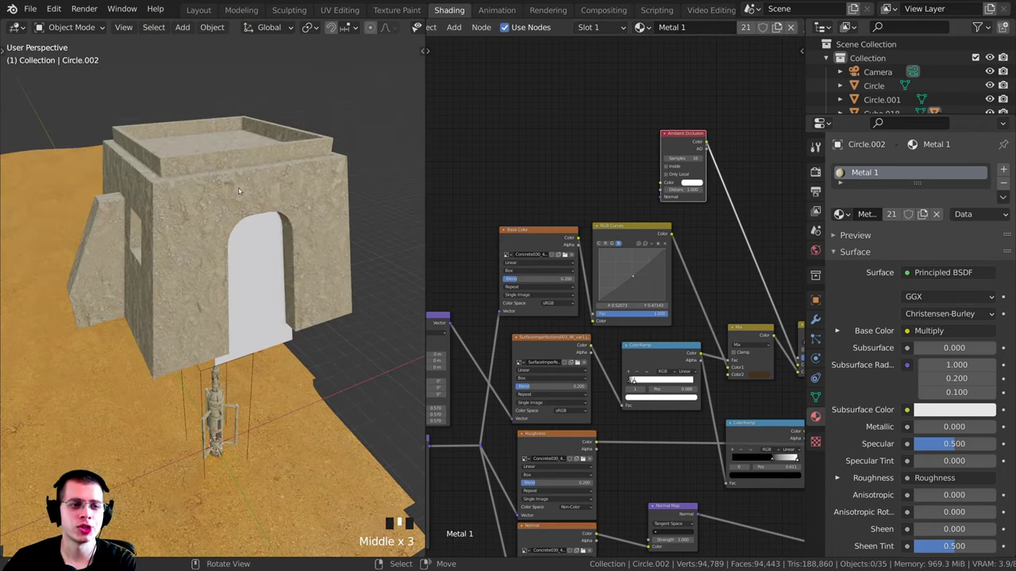
right_click(238, 184)
scroll(621, 242, "down", 1)
middle_click_drag(621, 242, 592, 148)
scroll(587, 209, "up", 2)
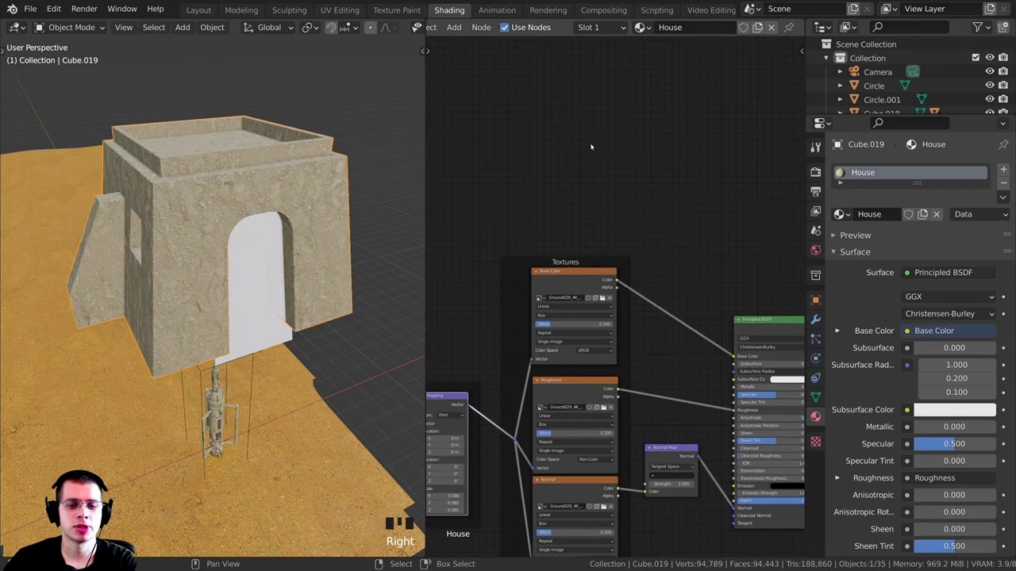
- Add an Ambient Occlusion node above the Textures frame in the House material
key("shift+a")
type("am")
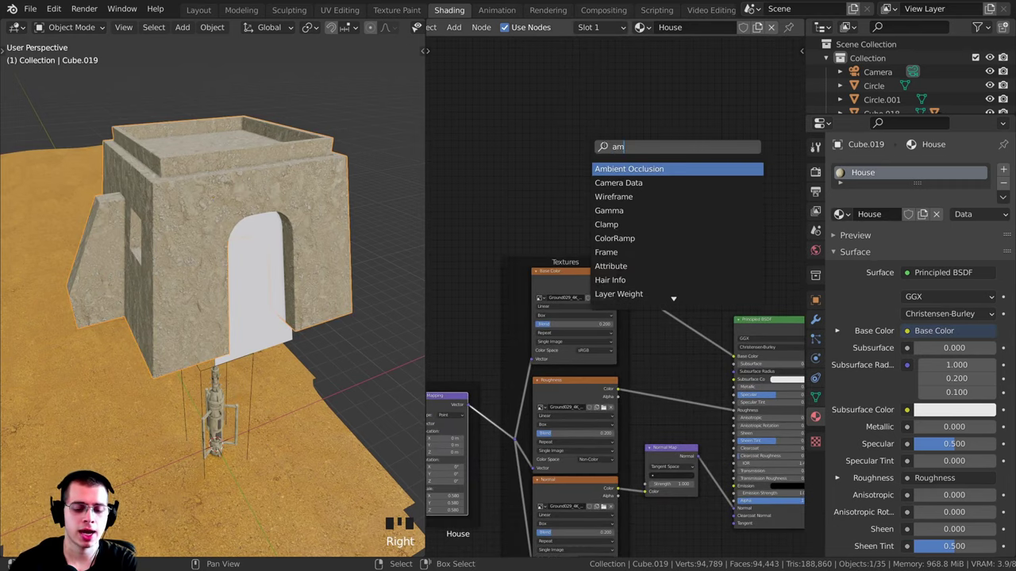
key("Return")
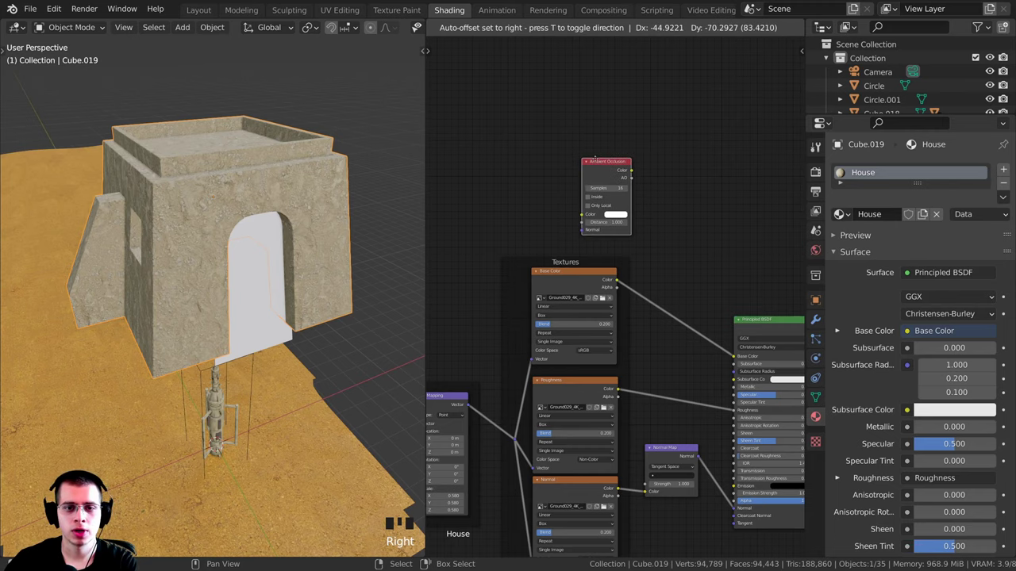
left_click(593, 158)
scroll(604, 262, "up", 2)
scroll(603, 207, "up", 1)
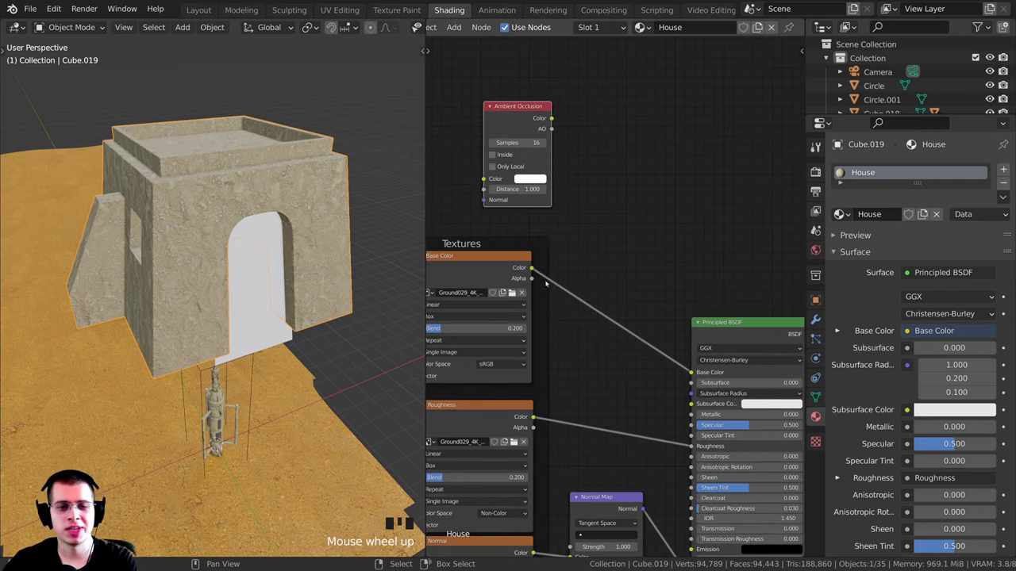
- Insert a MixRGB node on the link between the Base Color texture and the Principled BSDF
key("shift+a")
type("mix")
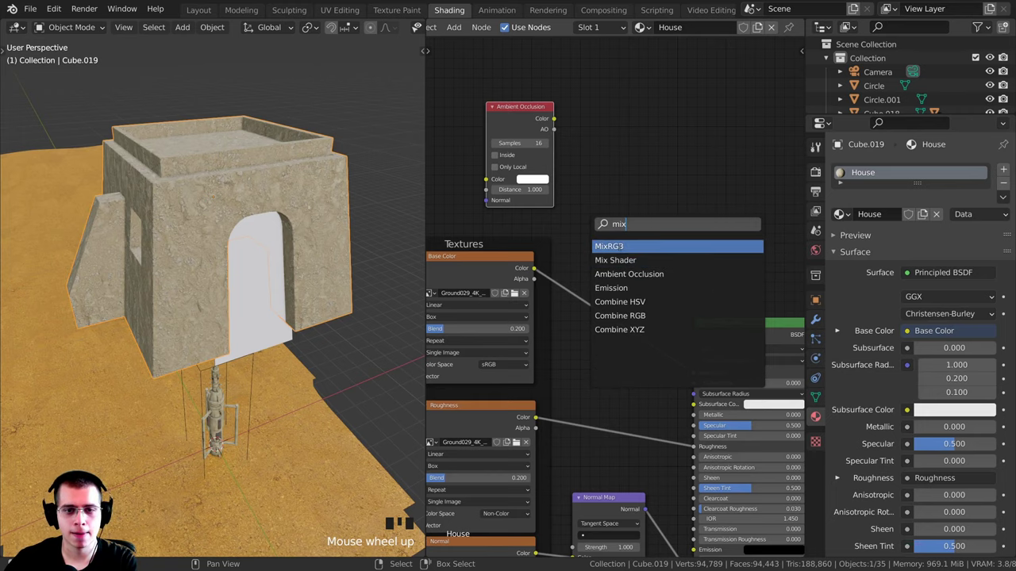
left_click(609, 246)
left_click(595, 297)
left_click_drag(595, 297, 623, 295)
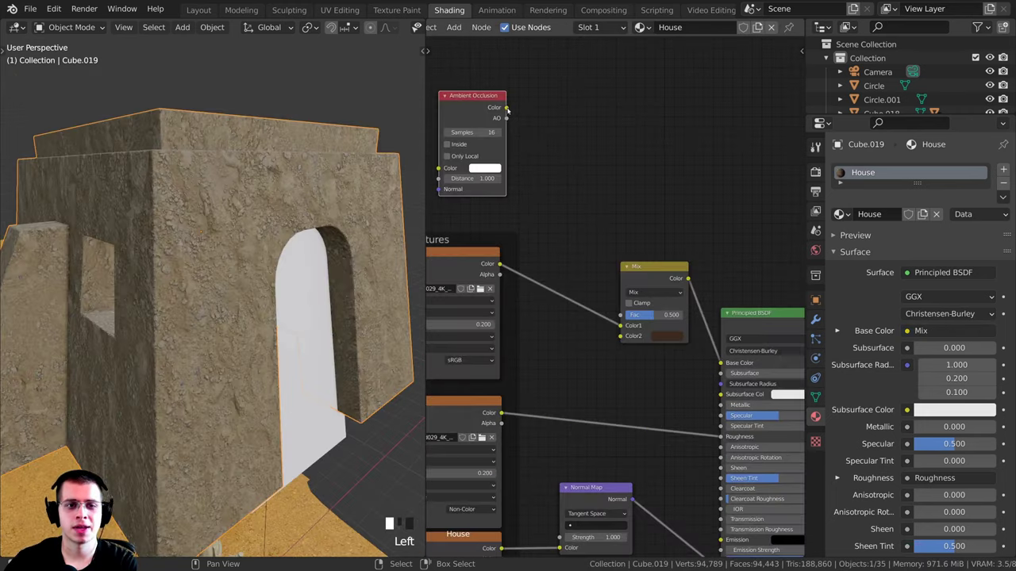
- Connect the Ambient Occlusion Color to the Mix factor and move the Base Color texture link to Color2
mouse_move(506, 108)
left_mouse_down()
mouse_move(608, 95)
mouse_move(620, 315)
left_mouse_up()
middle_click_drag(563, 326, 628, 300)
mouse_move(513, 246)
left_mouse_down()
mouse_move(524, 228)
mouse_move(514, 243)
left_mouse_up()
left_click_drag(686, 300, 687, 312)
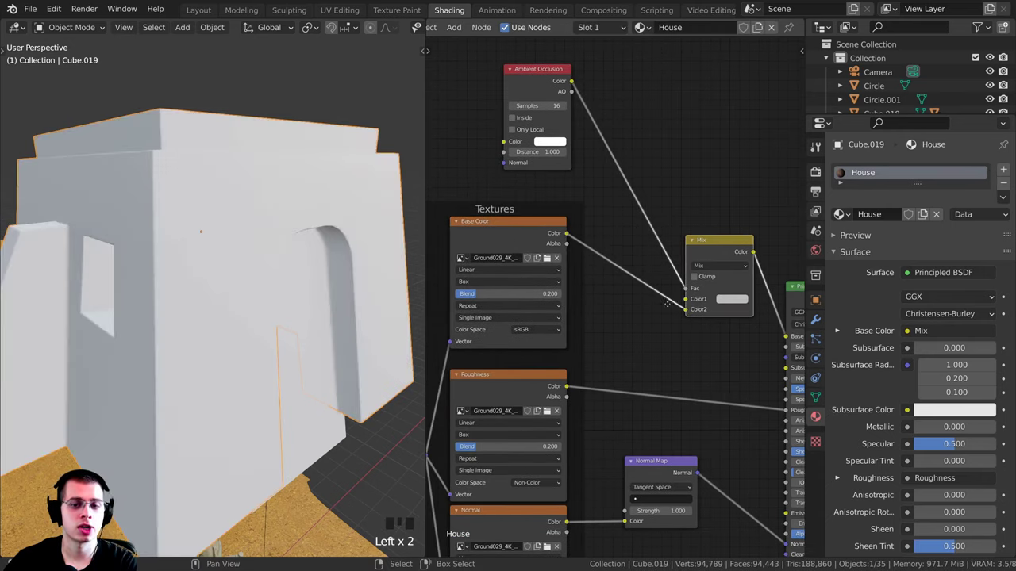
- Set the Mix node's Color1 to dark brown with hue 0.089, saturation 0.697 and value 0.058
scroll(689, 311, "up", 2)
left_click(754, 315)
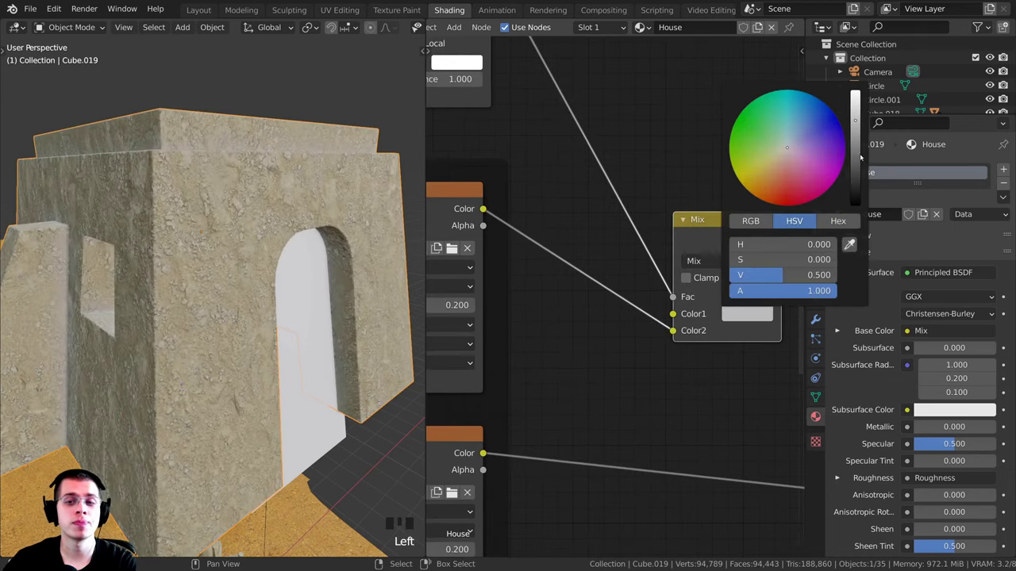
left_click_drag(856, 121, 855, 166)
left_click_drag(784, 161, 775, 171)
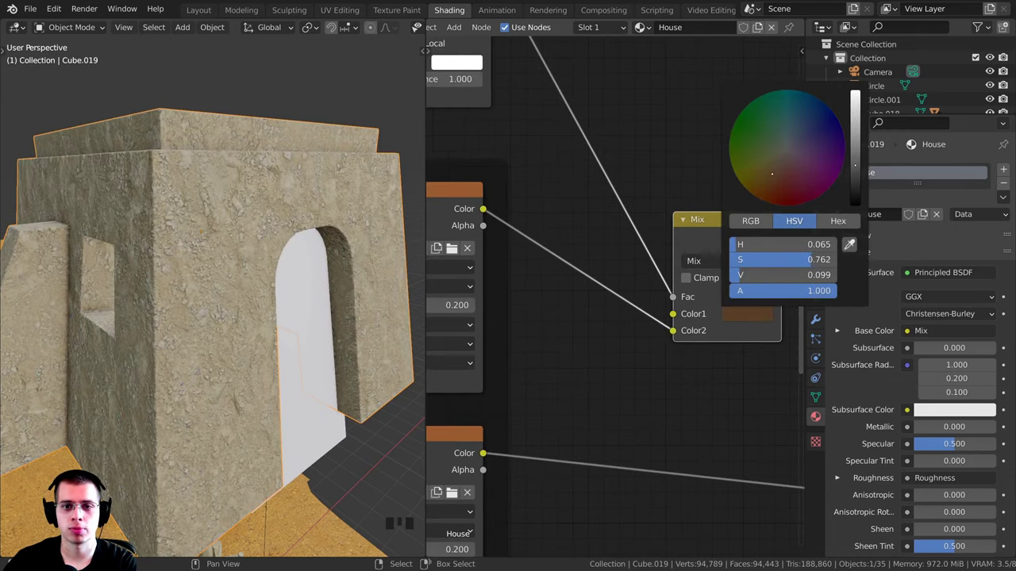
left_click_drag(863, 168, 856, 176)
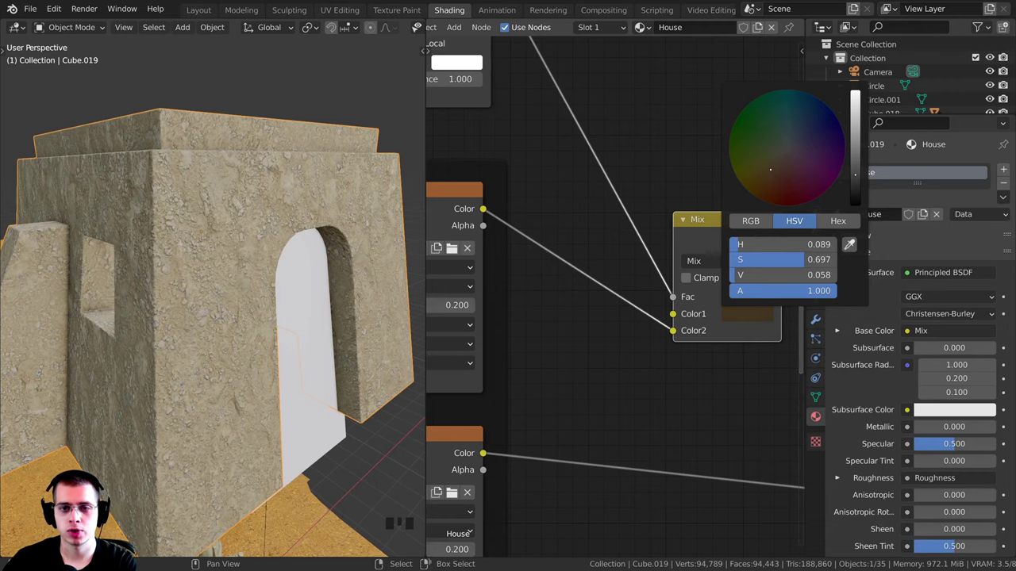
middle_click_drag(238, 270, 264, 259)
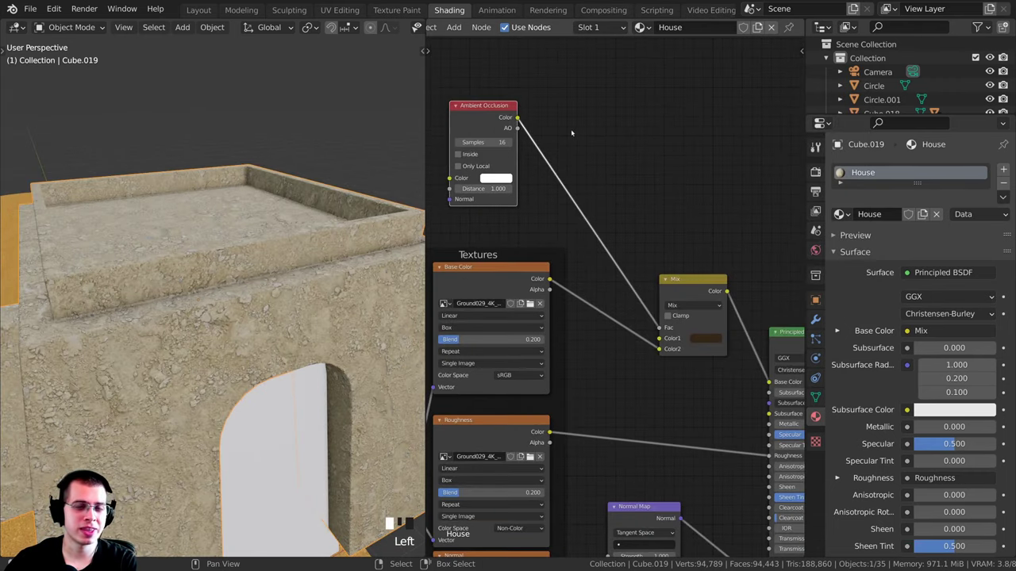
- Insert a ColorRamp node between the Ambient Occlusion node and the Mix factor
scroll(571, 132, "up", 1)
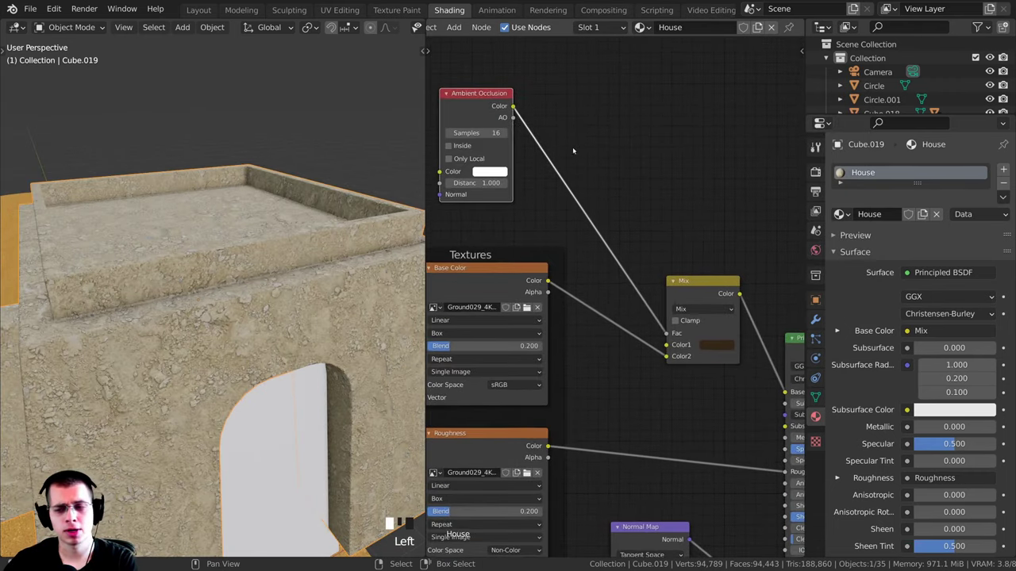
key("shift+a")
left_click(574, 144)
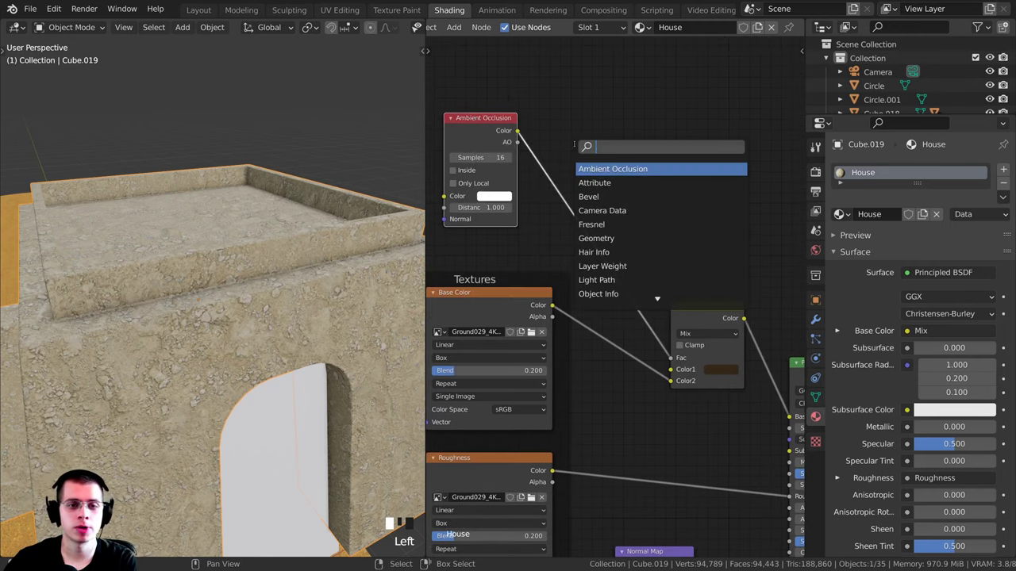
left_click(590, 169)
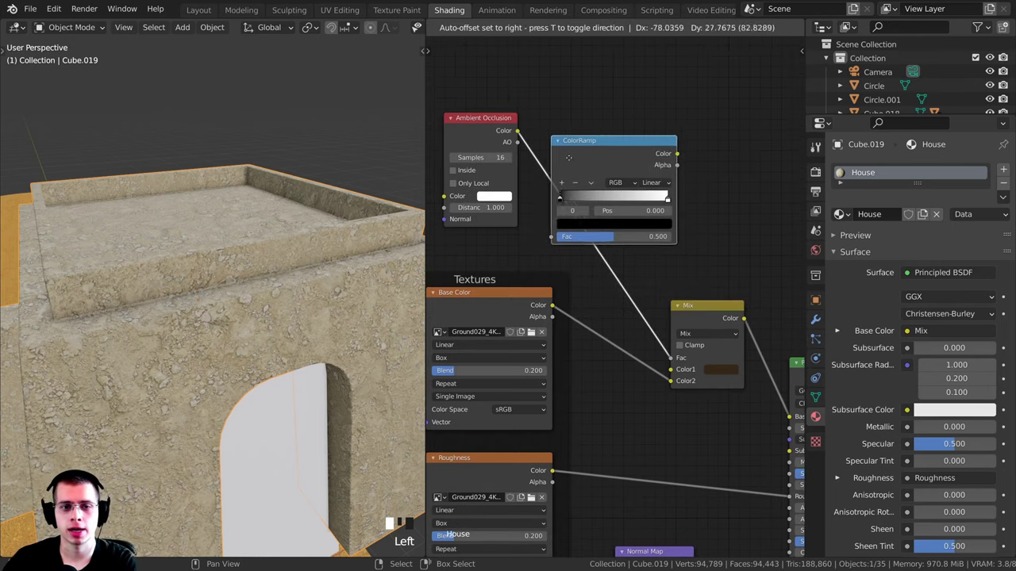
left_click(610, 157)
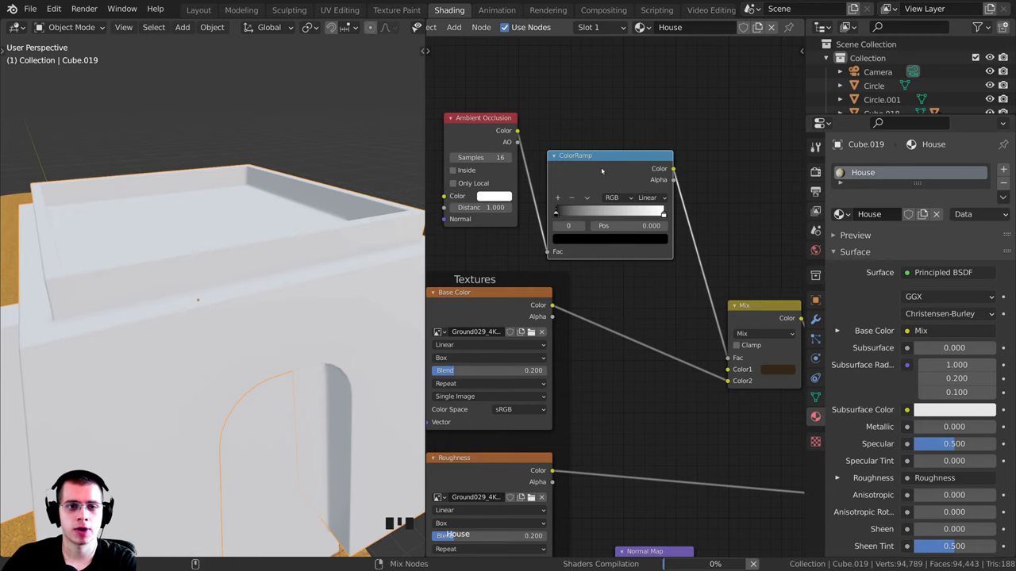
- Preview the ColorRamp output on the building and move its black stop to position 0.580
left_click(595, 170, "ctrl+shift")
middle_click_drag(230, 310, 244, 254)
scroll(262, 262, "up", 3)
scroll(265, 262, "up", 3)
scroll(576, 203, "up", 1)
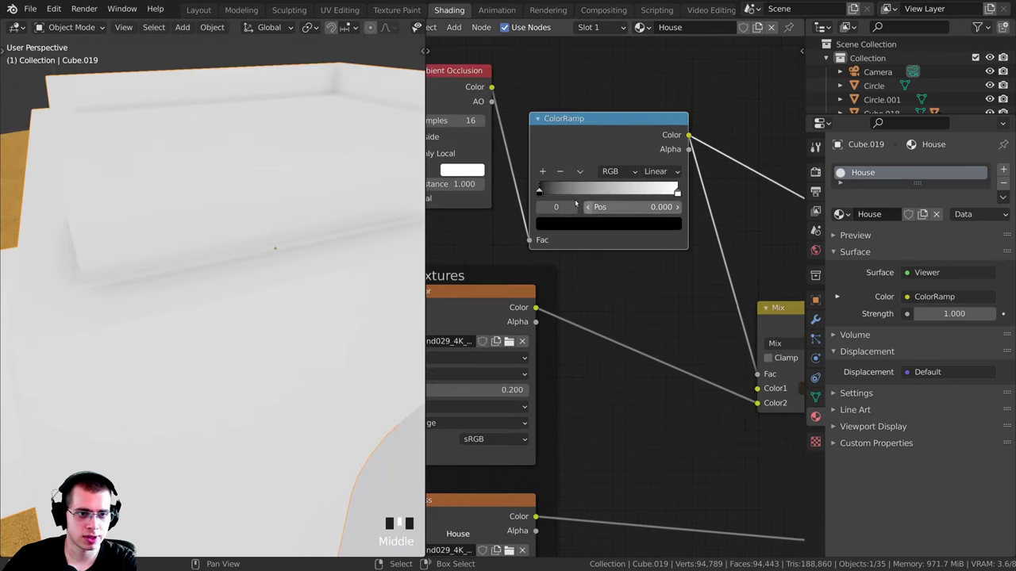
left_click_drag(597, 196, 627, 193)
scroll(246, 301, "down", 5)
middle_click_drag(246, 301, 281, 246)
middle_click_drag(798, 312, 712, 294)
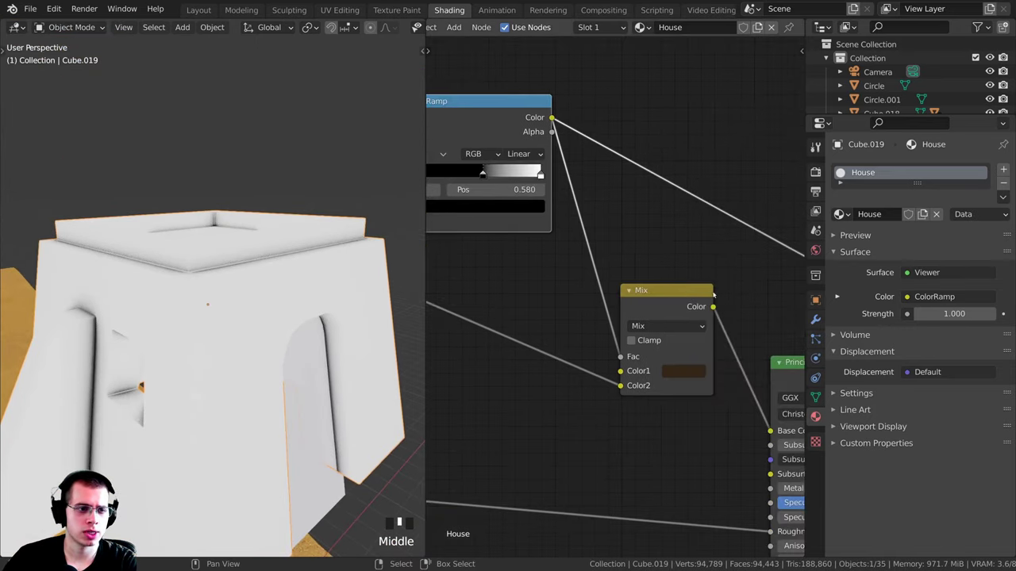
- Preview the Mix output on the building and compare it with the plain Base Color texture
left_click(642, 315, "ctrl+shift")
scroll(277, 301, "down", 2)
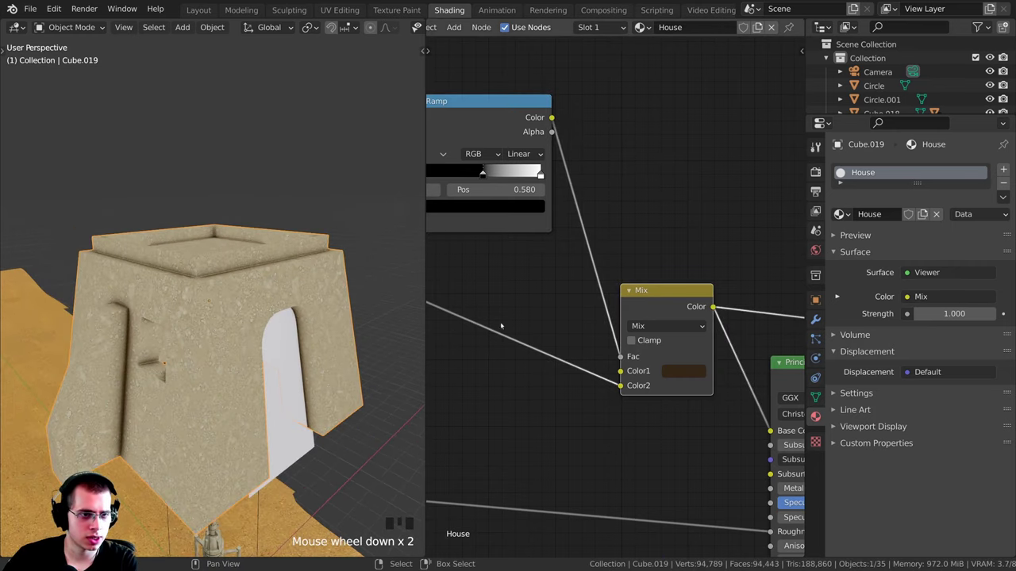
scroll(277, 301, "up", 4)
middle_click_drag(277, 301, 232, 293)
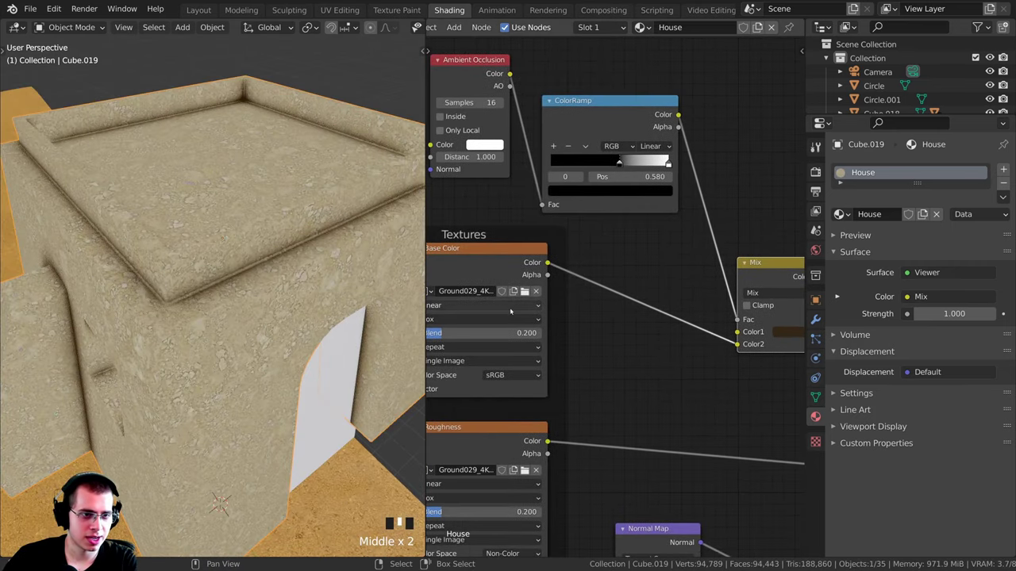
middle_click_drag(510, 275, 519, 275)
left_click(519, 275, "ctrl+shift")
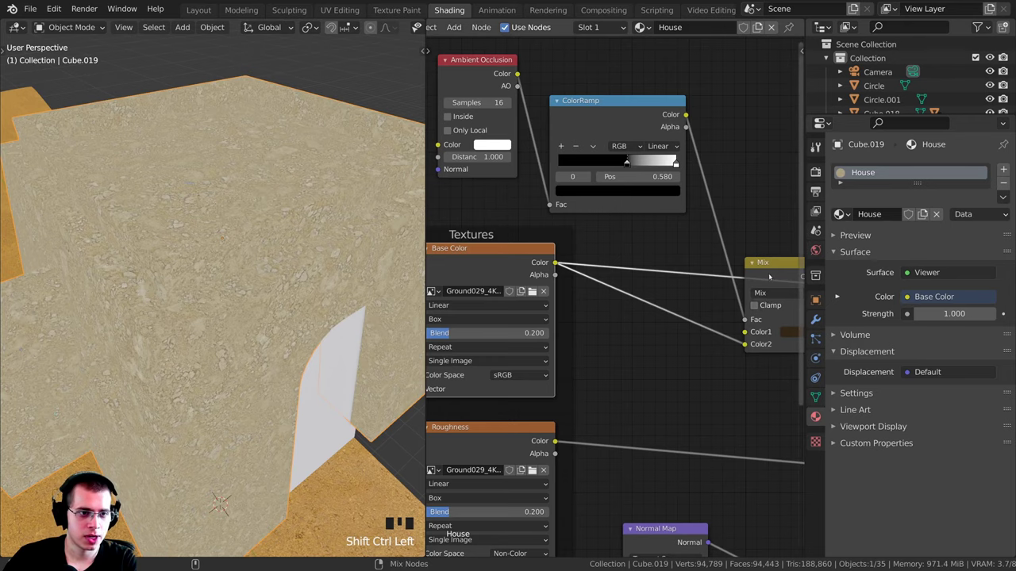
left_click(769, 277, "ctrl+shift")
scroll(201, 327, "down", 3)
middle_click_drag(201, 327, 170, 266)
scroll(171, 266, "down", 2)
middle_click_drag(302, 342, 294, 313)
scroll(635, 297, "down", 3)
- Return the material output to the Principled BSDF, check the shaded building and save the file
middle_click_drag(782, 332, 678, 319, "shift")
left_click(685, 309, "ctrl+shift")
middle_click_drag(243, 305, 244, 279)
key("ctrl+s")
- Select the white door panel and give it a new material named Door
scroll(290, 360, "up", 2)
left_click(291, 357)
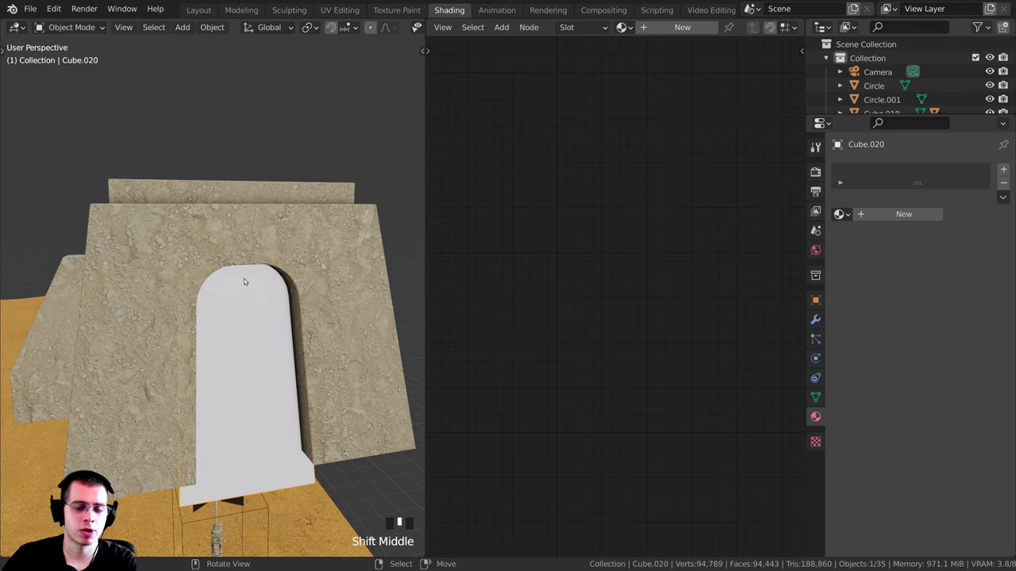
middle_click_drag(303, 289, 317, 286)
left_click(687, 29)
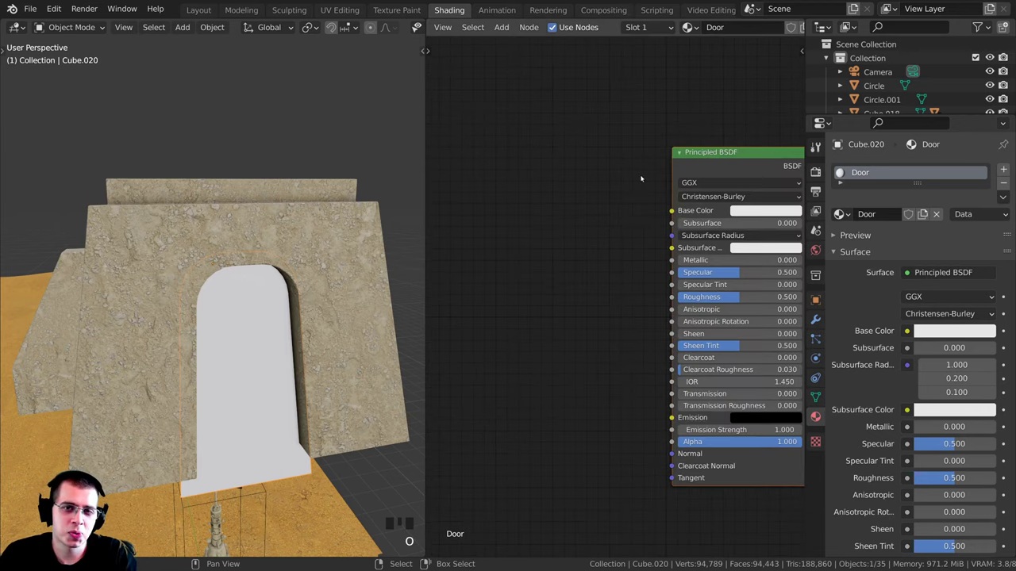
- Add a Brick Texture node to the Door material and place it before the Principled BSDF
scroll(639, 178, "up", 1)
middle_click_drag(647, 170, 615, 162)
scroll(584, 165, "down", 4)
scroll(617, 198, "up", 4)
scroll(444, 162, "down", 1)
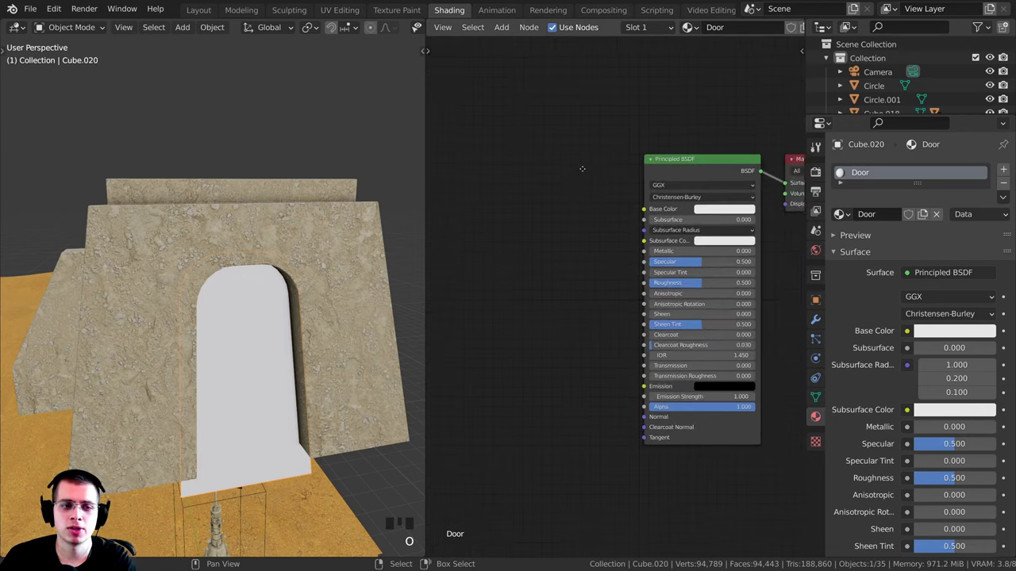
key("shift+a")
left_click(549, 165)
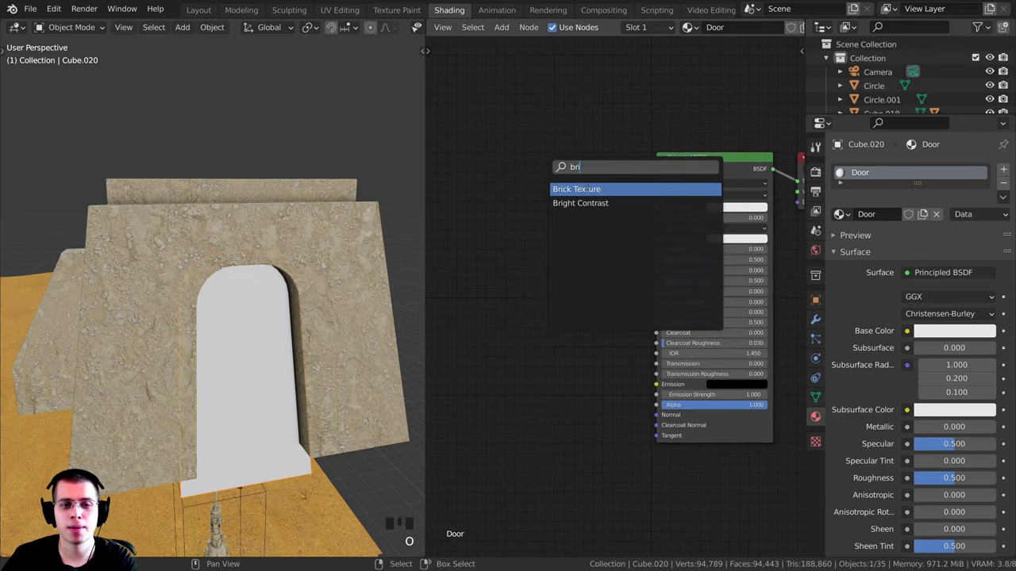
key("Return")
left_click(498, 284)
left_click_drag(498, 283, 661, 238)
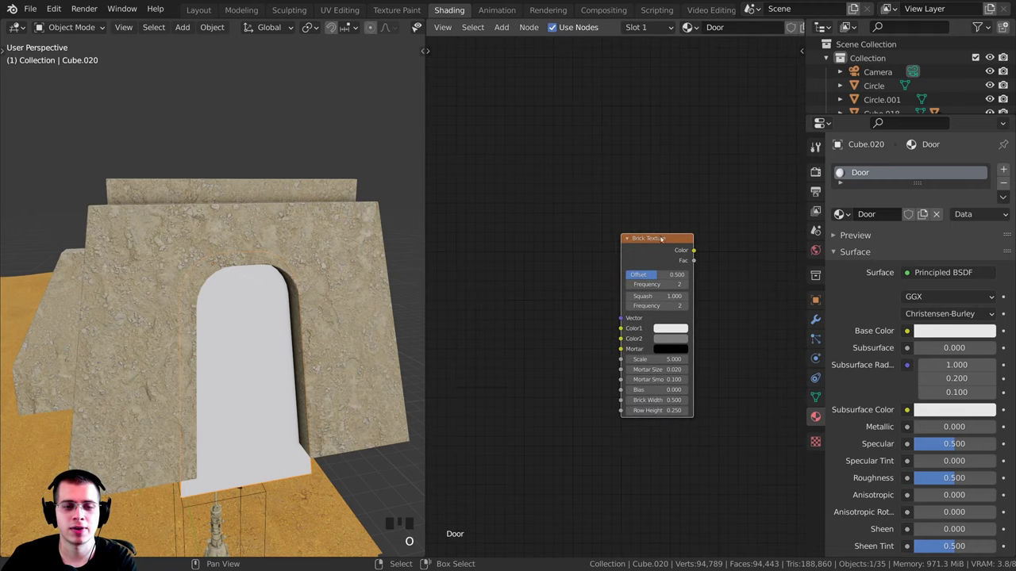
left_click(661, 238)
middle_click_drag(651, 231, 578, 226)
left_click_drag(578, 232, 565, 230)
- Add connected Mapping and Texture Coordinate nodes to the Brick Texture's Vector input
middle_click_drag(239, 336, 258, 326)
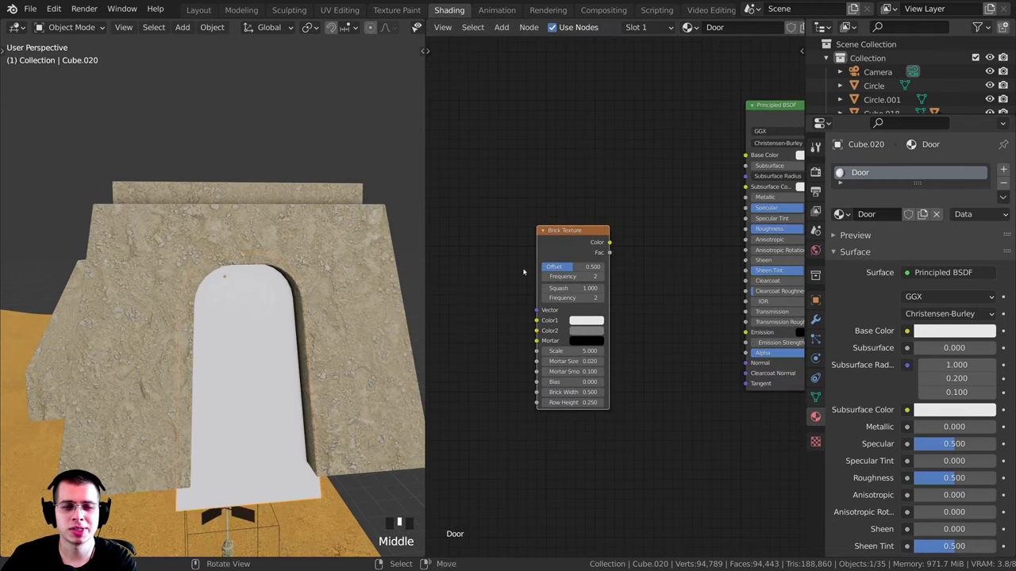
scroll(637, 270, "down", 1)
middle_click_drag(638, 270, 635, 239)
left_click_drag(735, 326, 664, 270)
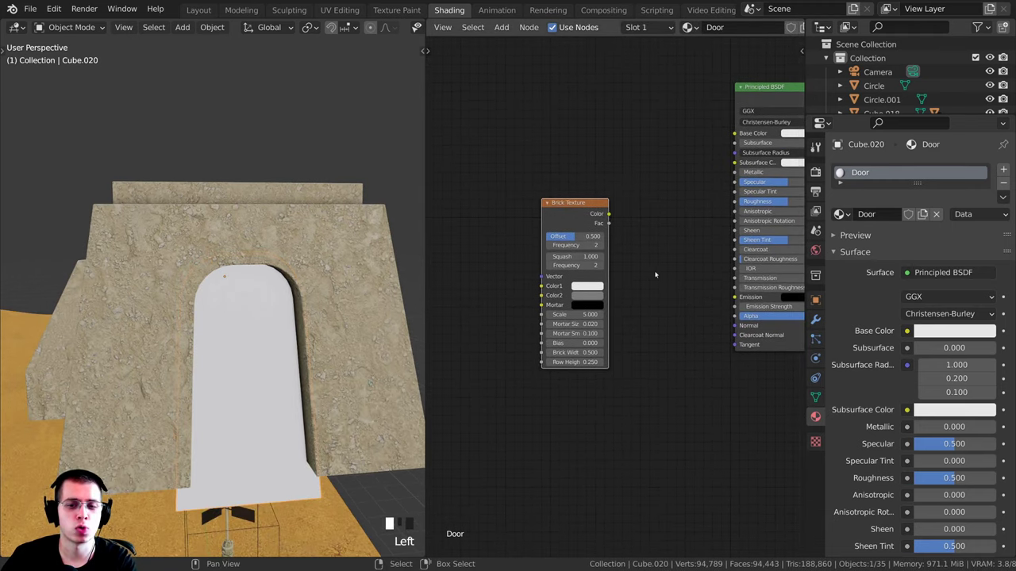
scroll(565, 297, "up", 2)
left_click_drag(576, 206, 526, 238)
key("ctrl+t")
scroll(578, 258, "down", 4)
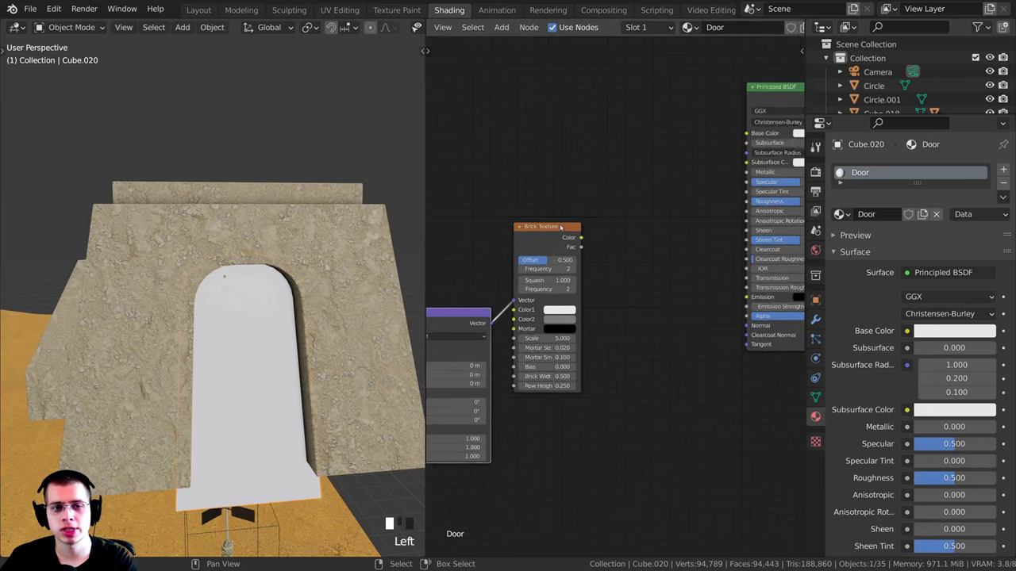
- Move the Mapping and Texture Coordinate nodes up to line up with the Brick Texture node
middle_click_drag(578, 260, 689, 245)
left_click_drag(556, 253, 446, 353)
key("g")
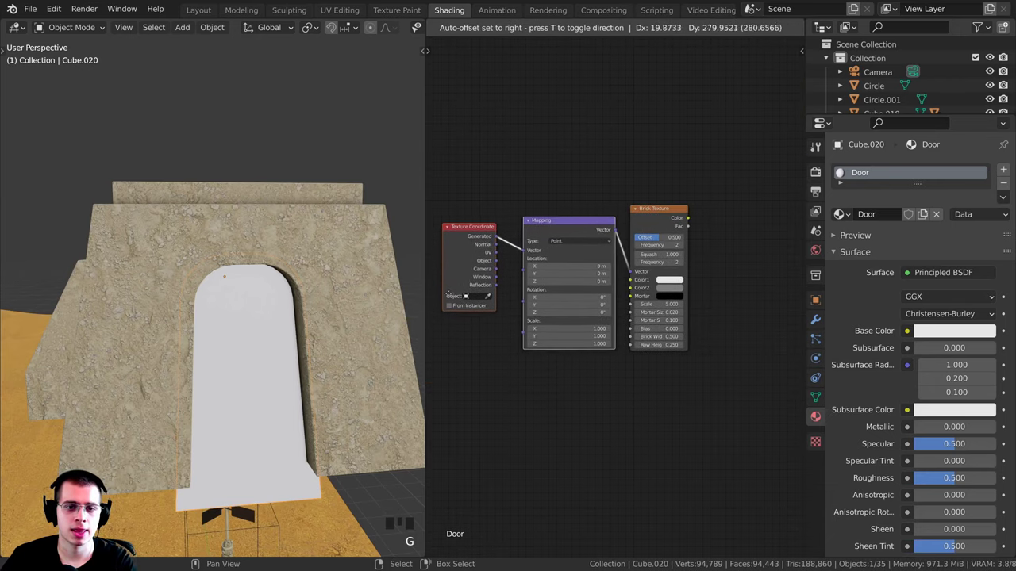
left_click(446, 290)
scroll(646, 220, "up", 2)
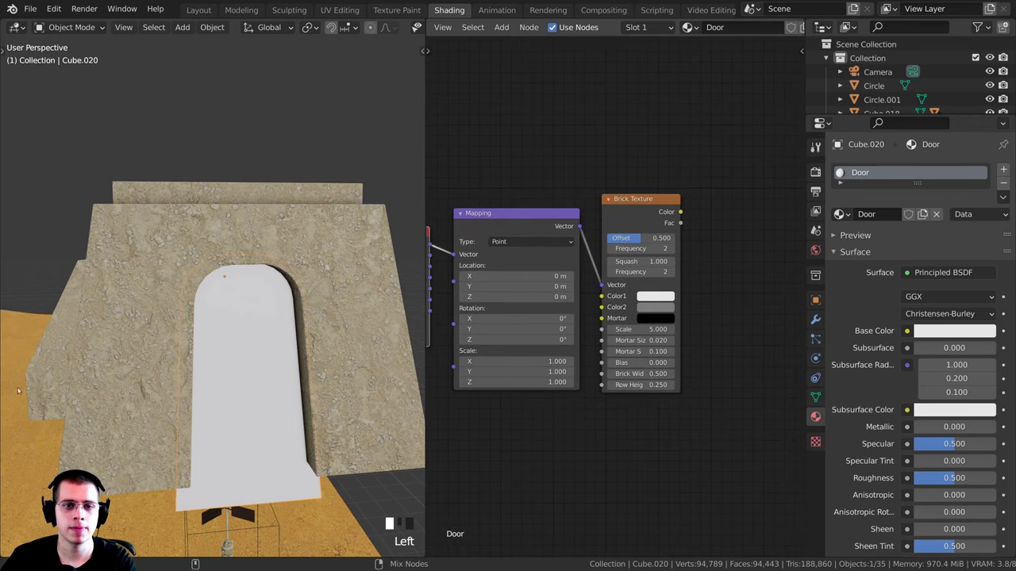
- Preview the Brick Texture's color output directly on the door panel
left_click(644, 208, "ctrl+shift")
scroll(143, 389, "up", 2)
middle_click_drag(143, 388, 191, 341)
scroll(698, 359, "up", 3)
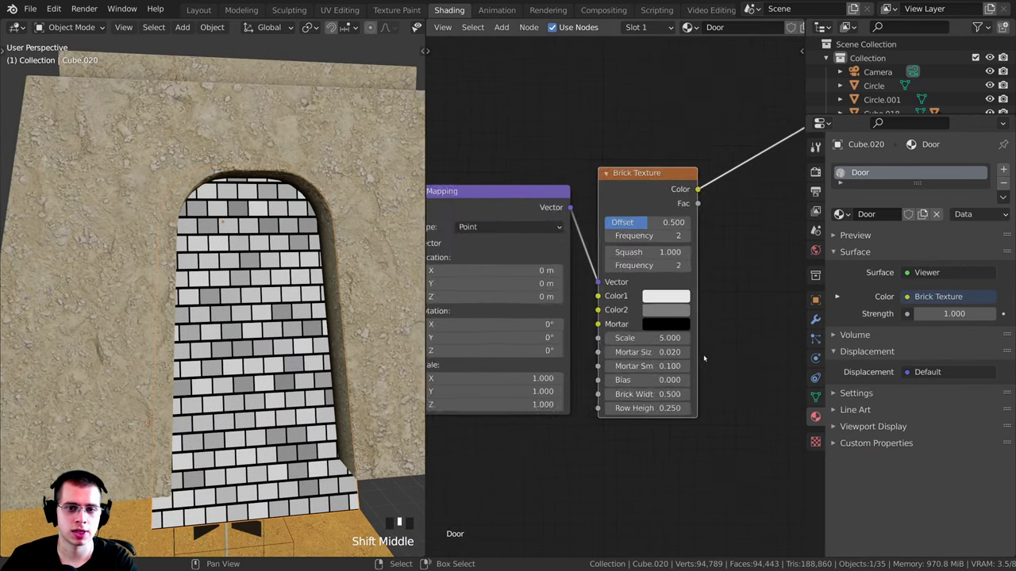
- Set the Brick Texture's Color2 and Color1 to pure white with a value of 1.000
scroll(654, 336, "up", 3)
left_click(686, 296)
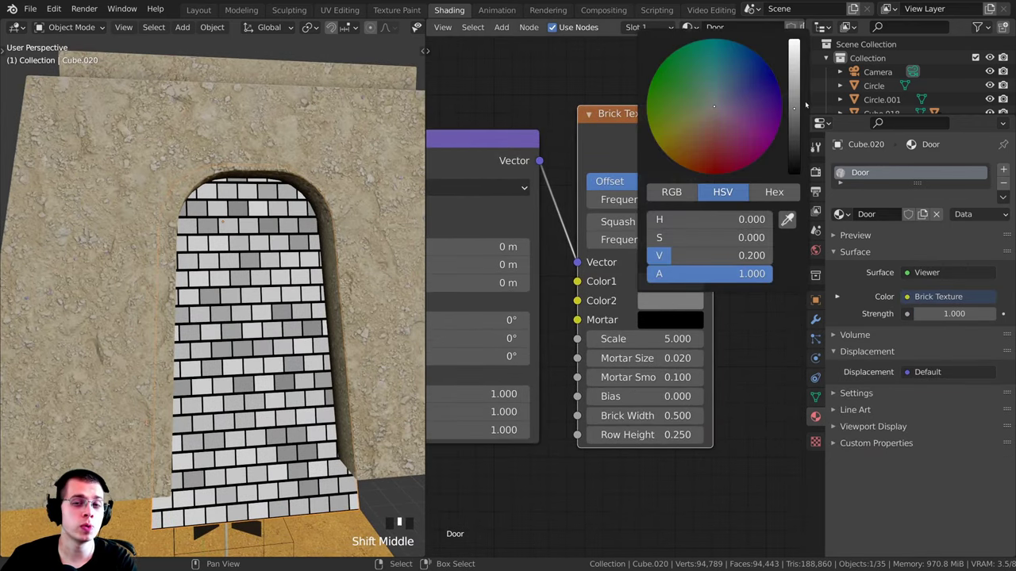
left_click_drag(794, 106, 794, 41)
left_click(688, 290)
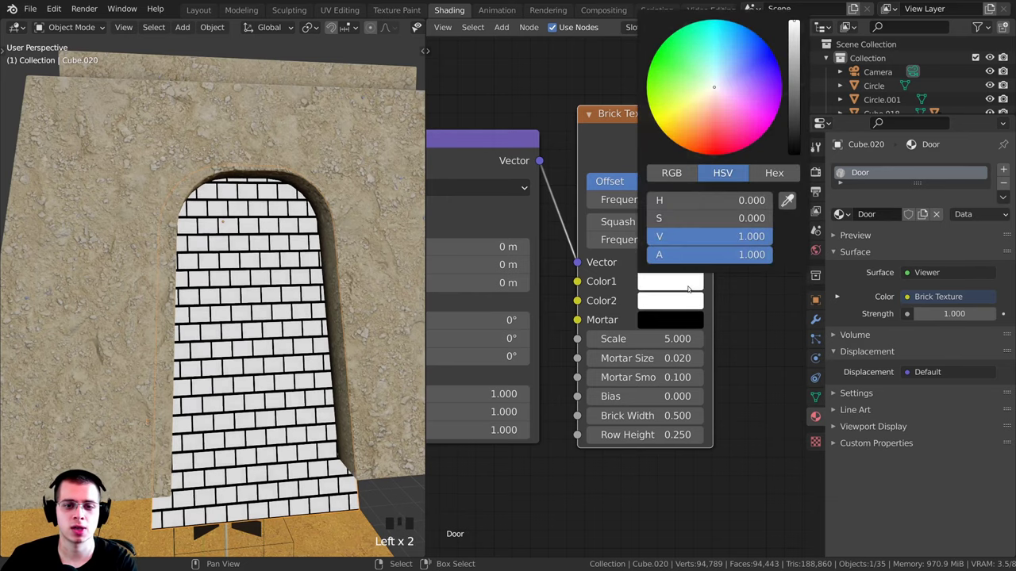
- Increase the Brick Texture's Brick Width to 14.410
left_click(658, 319)
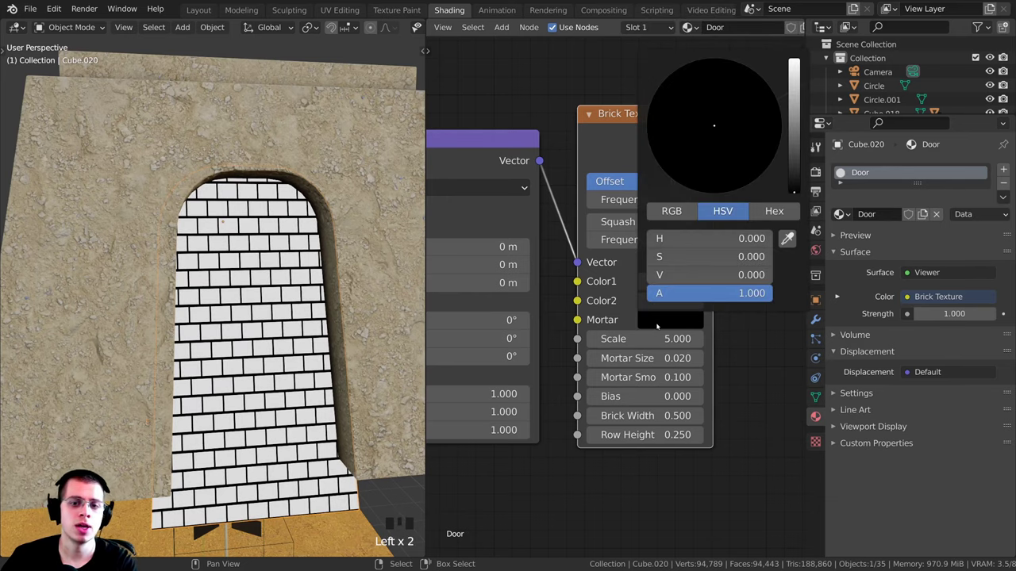
left_click(658, 320)
middle_click_drag(268, 447, 256, 385, "shift")
left_click_drag(641, 416, 691, 416)
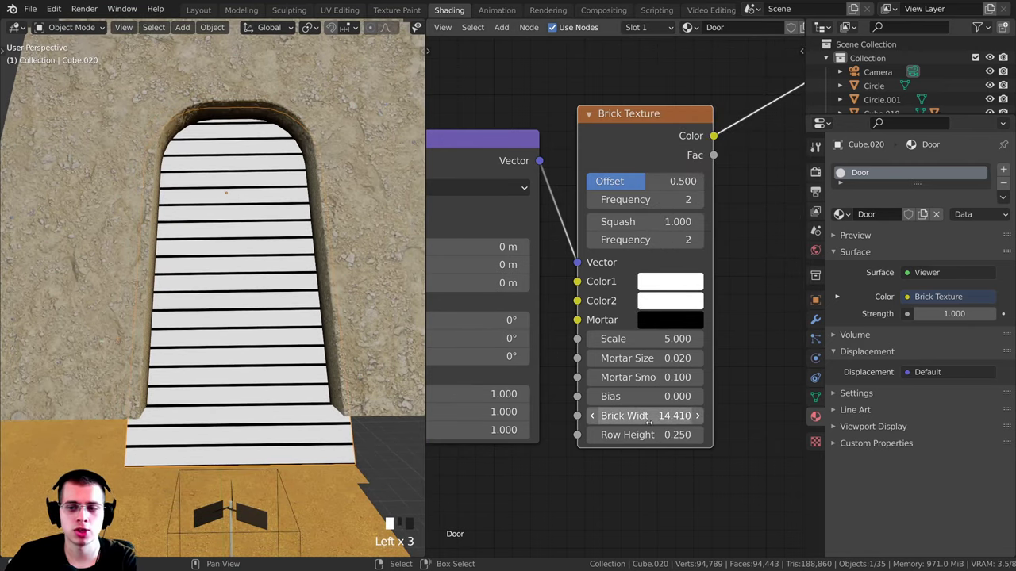
- Shift the Mapping node slightly and set its Z rotation to 90°
middle_click_drag(609, 173, 633, 167)
scroll(627, 171, "down", 1)
middle_click_drag(433, 222, 562, 237)
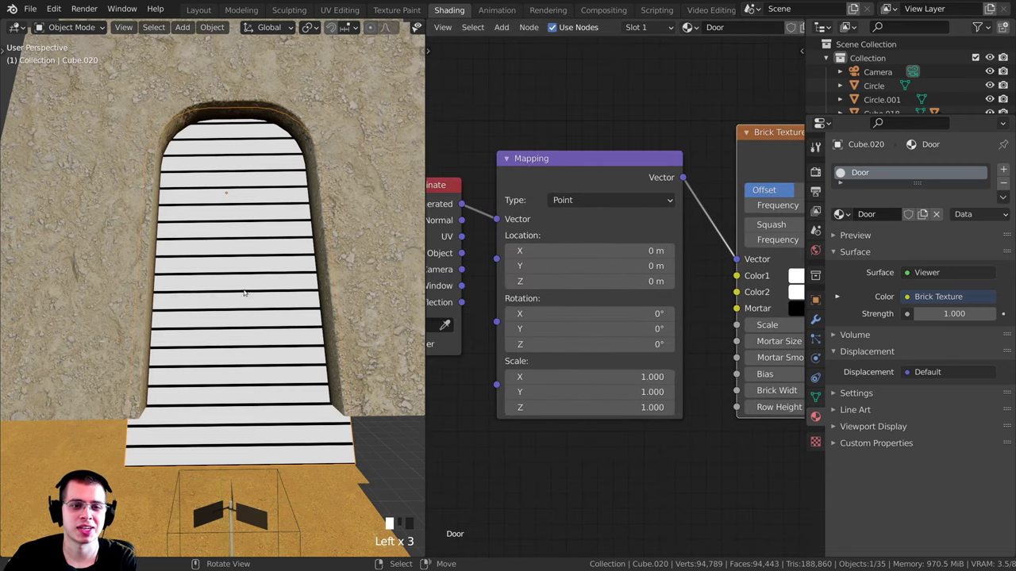
middle_click_drag(577, 199, 537, 182)
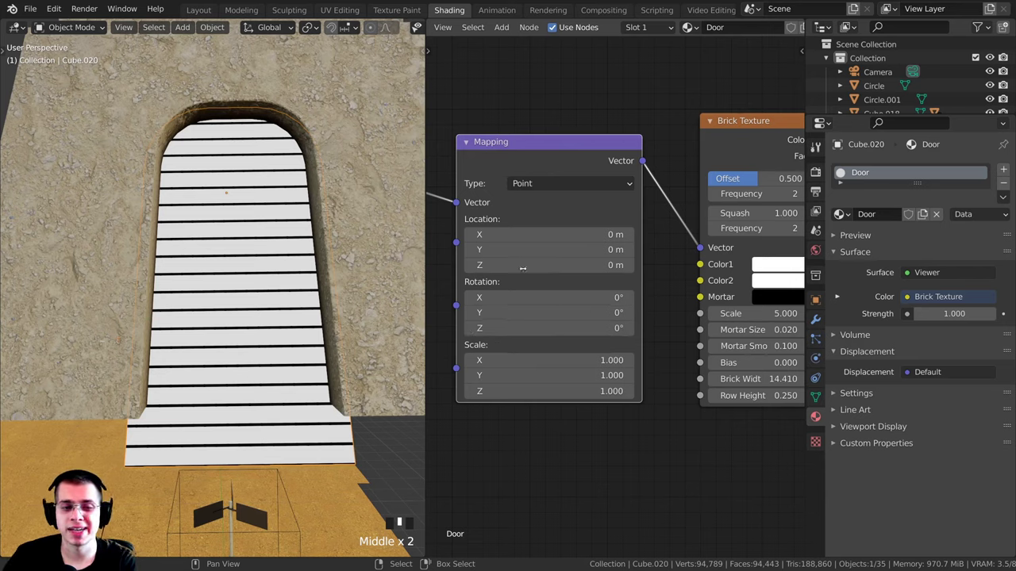
left_click_drag(505, 158, 500, 149)
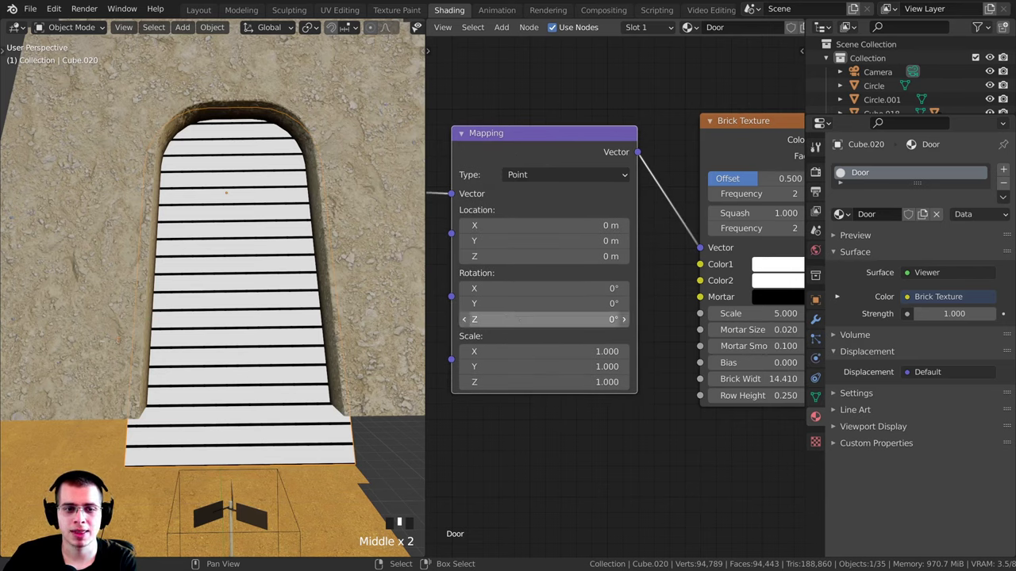
key("Return")
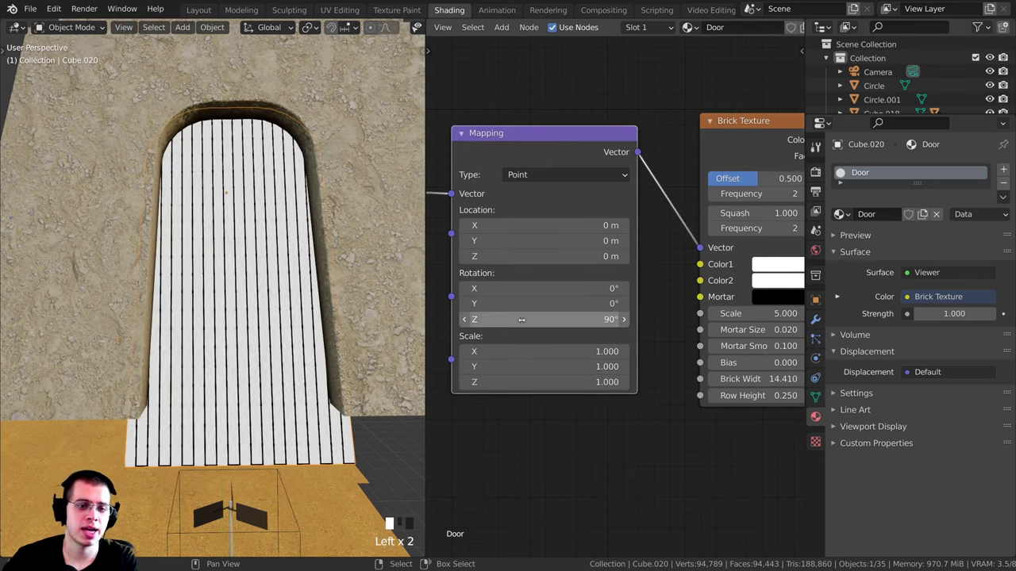
- Reduce the Brick Texture's Scale to 2.350
scroll(682, 298, "down", 1)
middle_click_drag(732, 300, 689, 300)
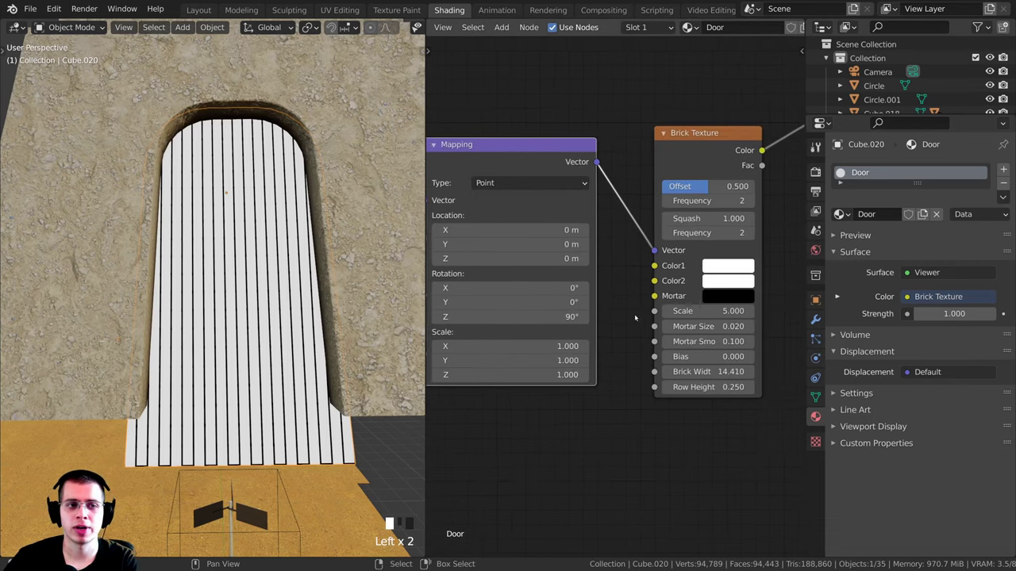
left_click_drag(707, 311, 635, 311, "shift")
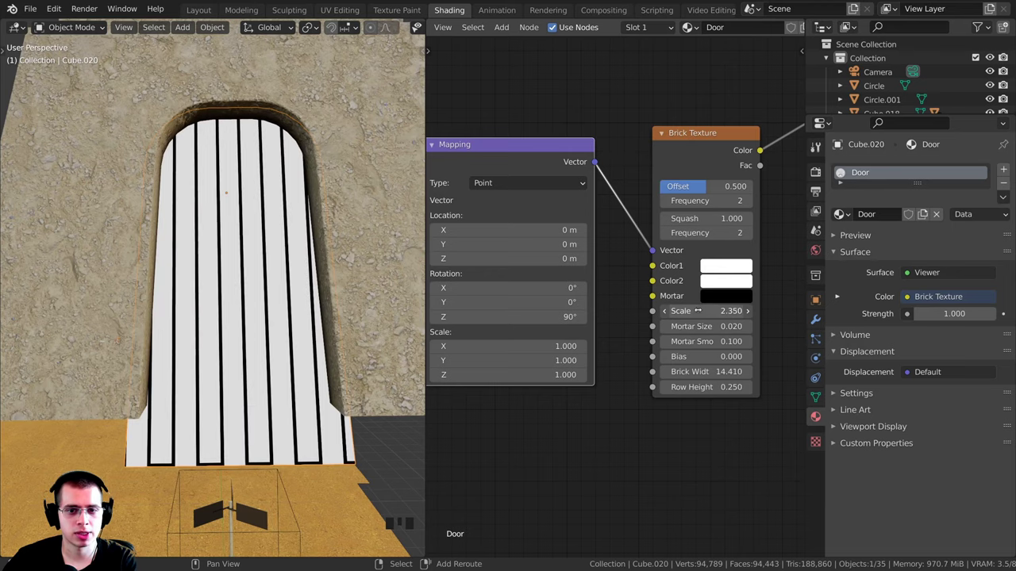
- Set the Brick Texture's Mortar Size to 0.100 and its Mortar Smooth to 0.540
scroll(705, 312, "up", 1)
left_click_drag(725, 354, 750, 353, "shift")
right_click(726, 353)
middle_click_drag(726, 353, 699, 354)
left_click_drag(686, 353, 697, 333, "shift")
scroll(238, 302, "up", 4)
scroll(153, 223, "down", 3)
scroll(586, 351, "down", 2)
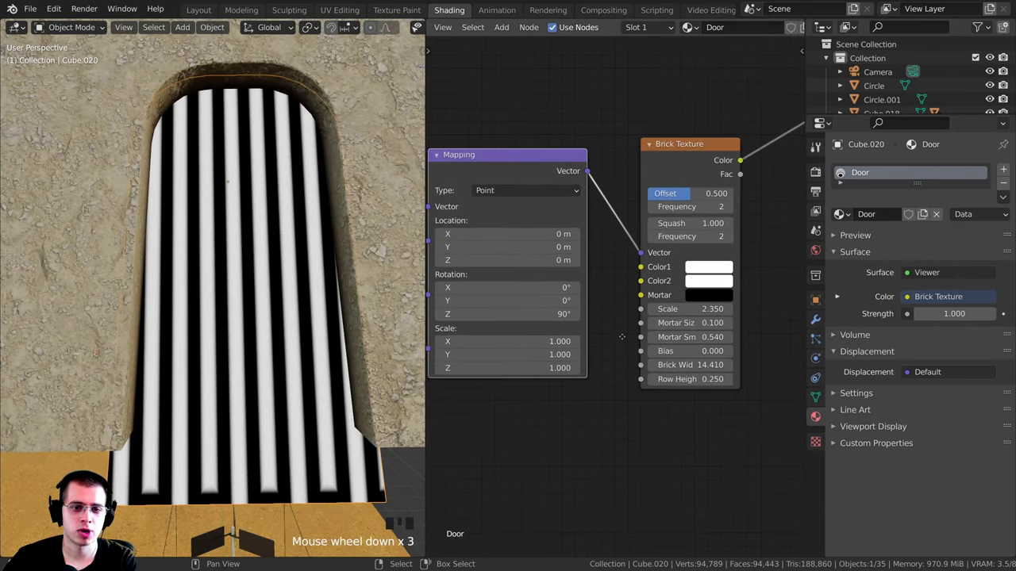
- Lower the Brick Texture's Scale to 1.500 to widen the door's stripes
middle_click_drag(507, 342, 535, 340)
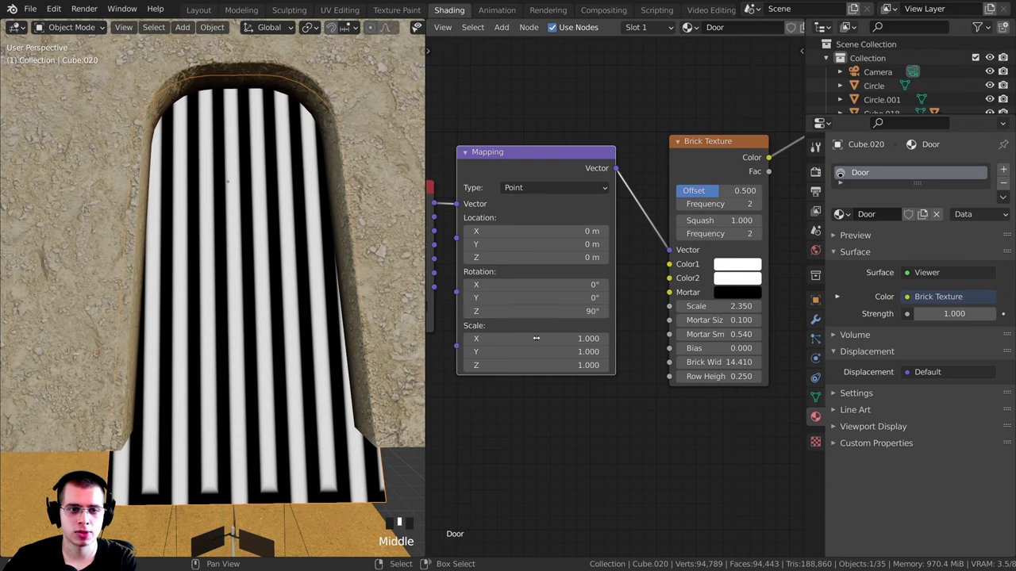
left_click_drag(714, 307, 677, 307, "shift")
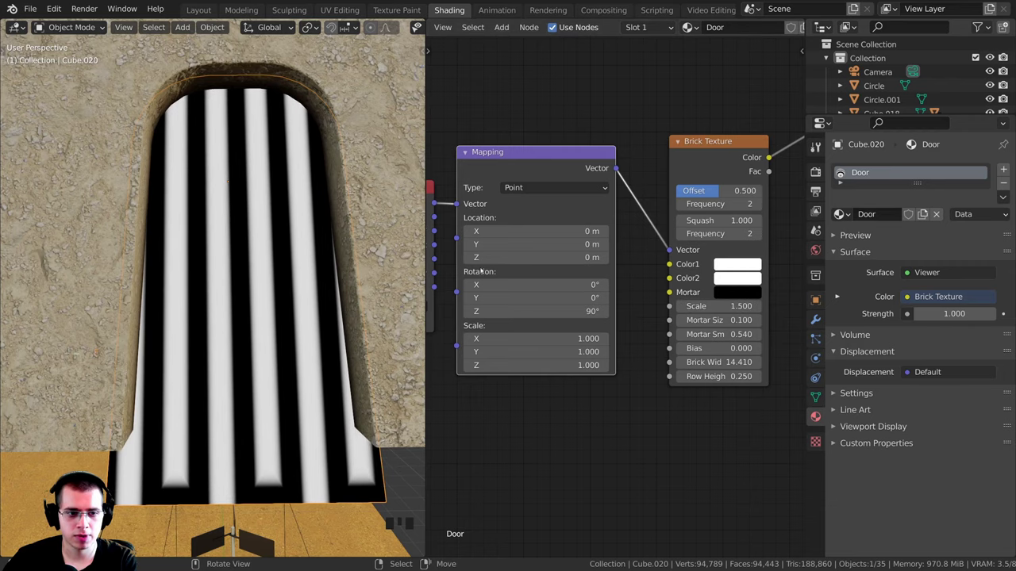
middle_click_drag(481, 270, 503, 271)
scroll(548, 274, "up", 1)
scroll(553, 275, "up", 1)
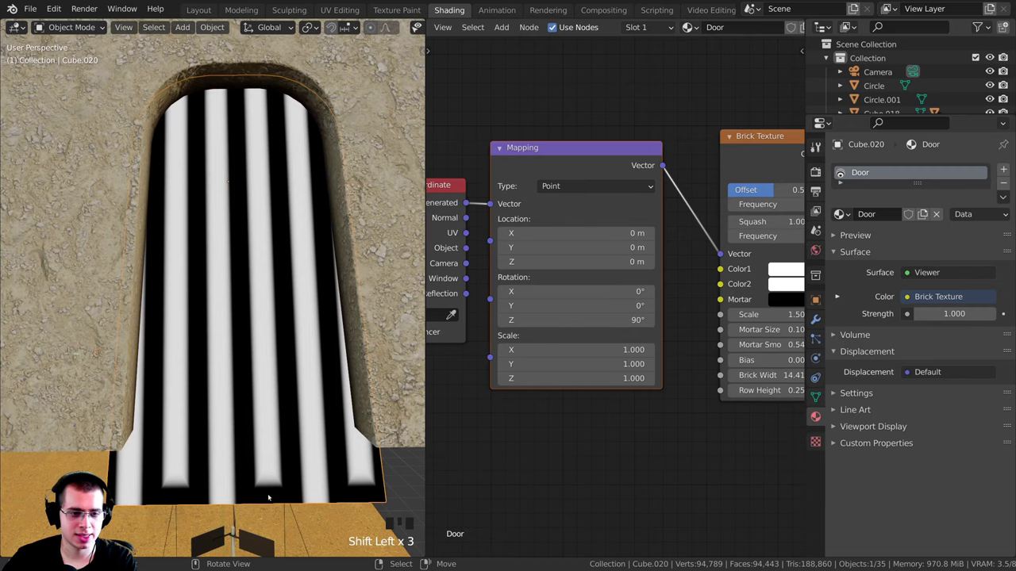
- Set the Mapping node's X location to -0.21 m so the stripes run down to the door's lower edge
middle_click_drag(395, 274, 411, 272)
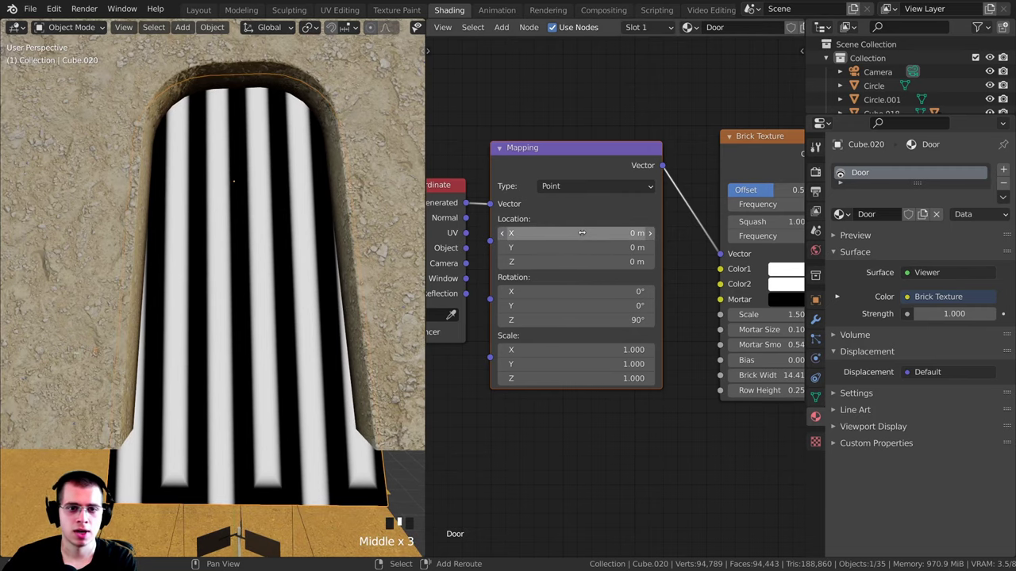
left_click_drag(575, 233, 595, 233, "shift")
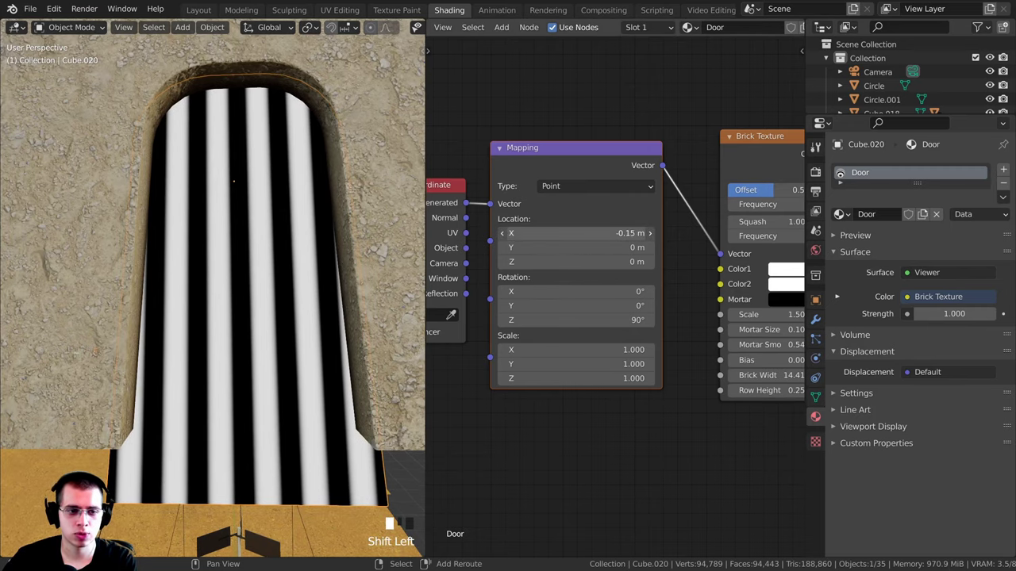
scroll(262, 285, "down", 2)
middle_click_drag(262, 285, 173, 282)
left_click(338, 266)
scroll(279, 291, "down", 3)
scroll(183, 277, "up", 4)
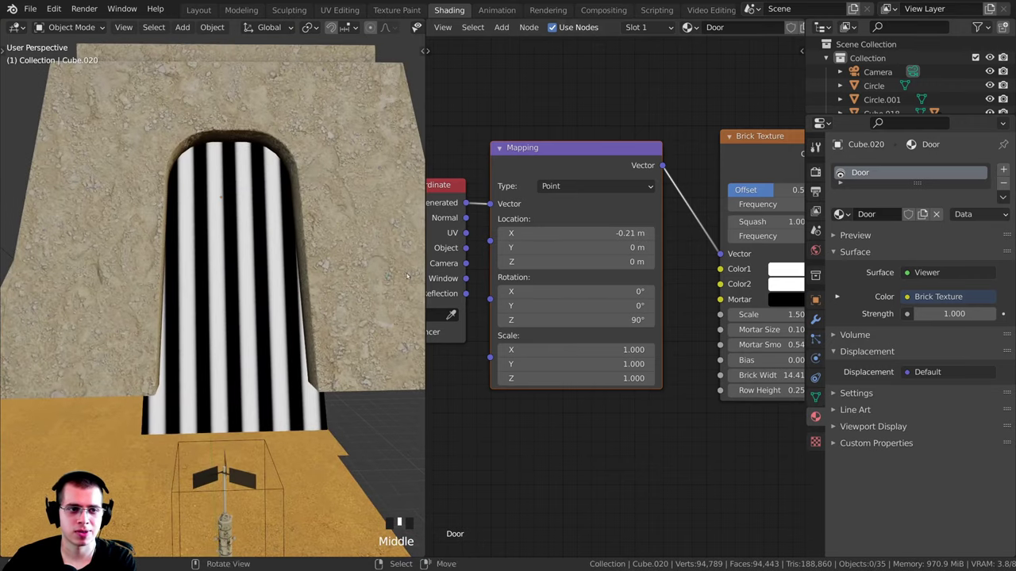
- Connect the Brick Texture's Color output to the Principled BSDF's Normal input
scroll(699, 206, "down", 6)
middle_click_drag(698, 206, 535, 235)
scroll(535, 236, "up", 1)
scroll(535, 235, "up", 2)
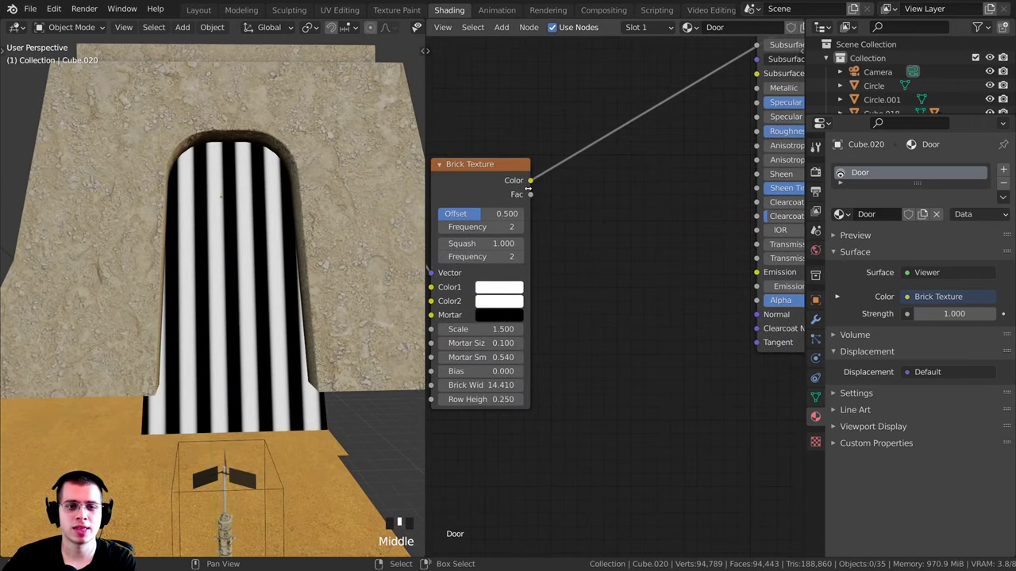
left_click_drag(530, 180, 585, 115)
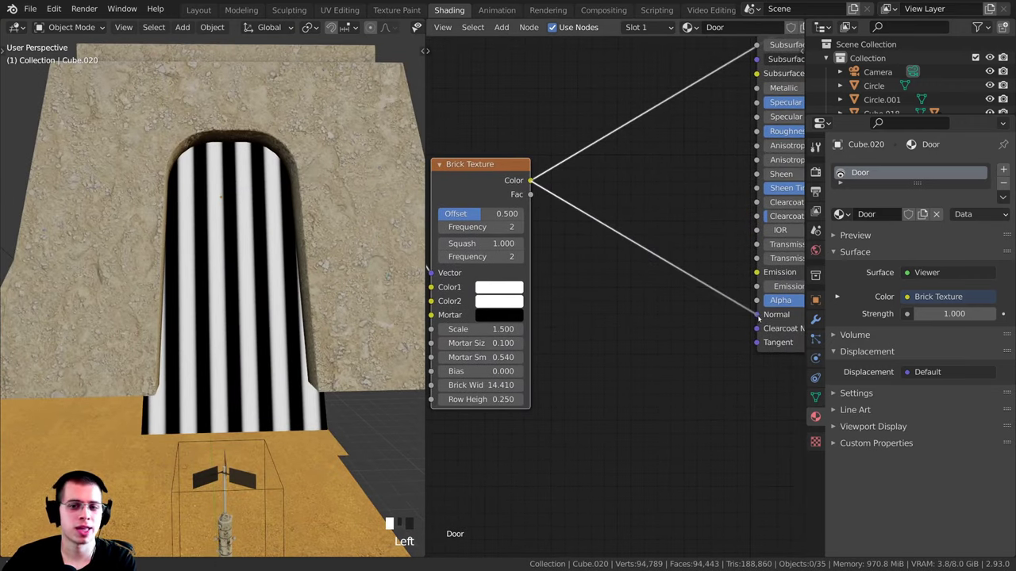
left_click_drag(759, 318, 758, 315)
- Insert a Bump node on the link between the Brick Texture and the Principled BSDF's Normal input
scroll(556, 238, "down", 2)
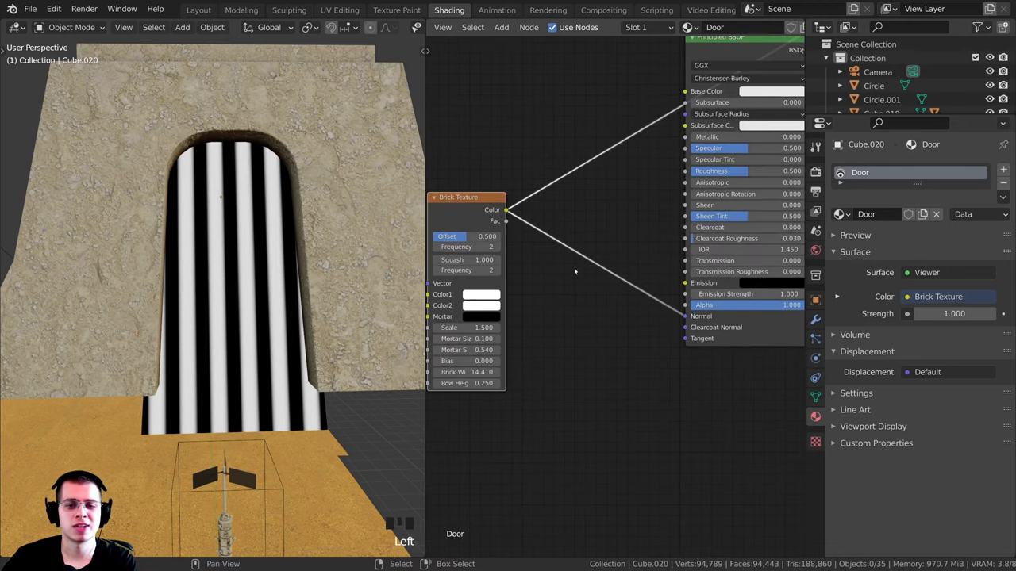
scroll(573, 246, "up", 1)
middle_click_drag(571, 226, 601, 276)
key("shift+a")
left_click(597, 260)
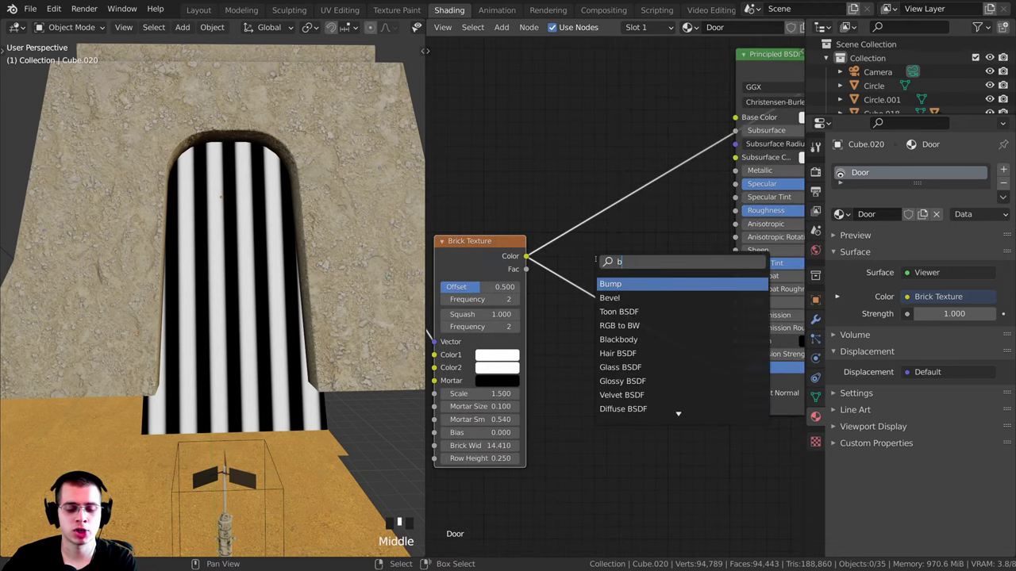
left_click(614, 280)
left_click(635, 311)
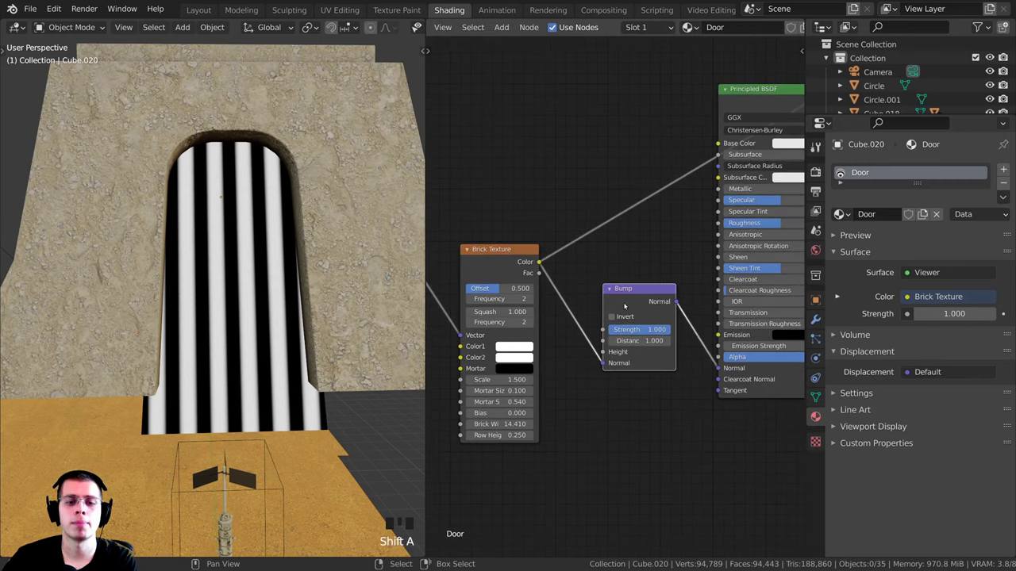
- Preview the Bump node's Normal output on the door and inspect its connections
left_click_drag(660, 207, 650, 230)
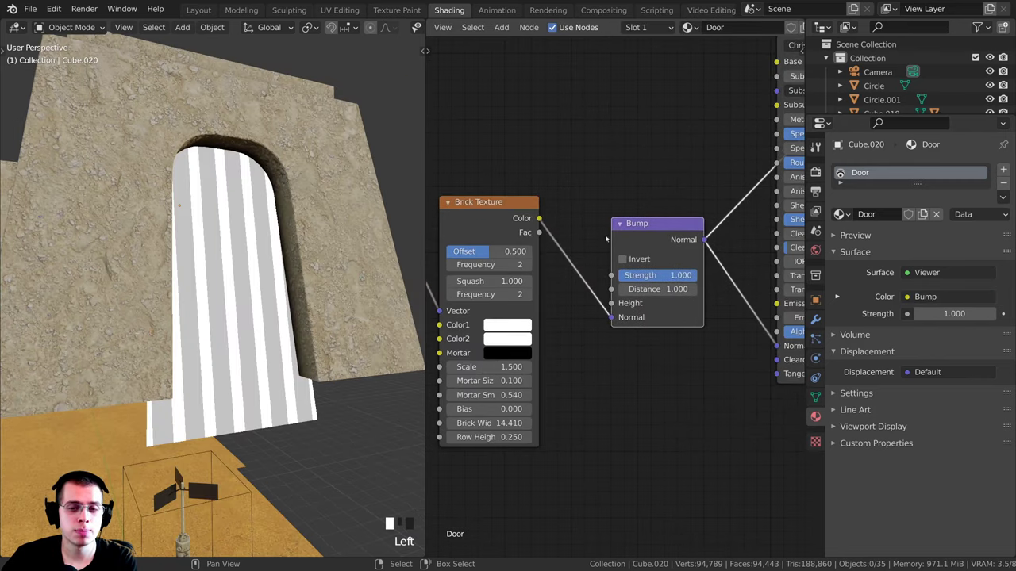
middle_click_drag(516, 228, 608, 214)
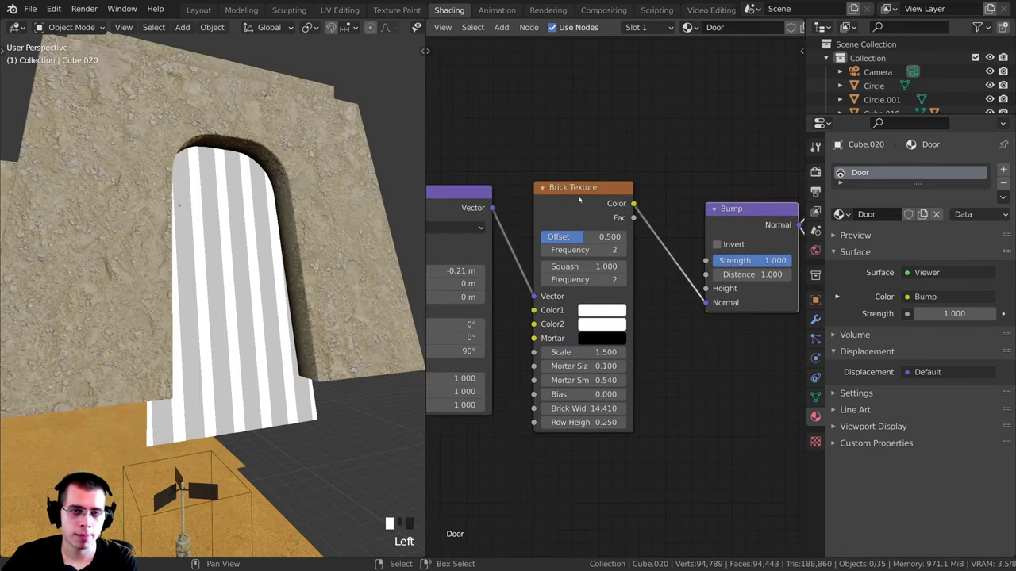
mouse_move(576, 196)
left_mouse_down()
mouse_move(540, 187)
mouse_move(574, 173)
mouse_move(572, 183)
left_mouse_up()
scroll(659, 198, "down", 1)
middle_click_drag(667, 199, 540, 242)
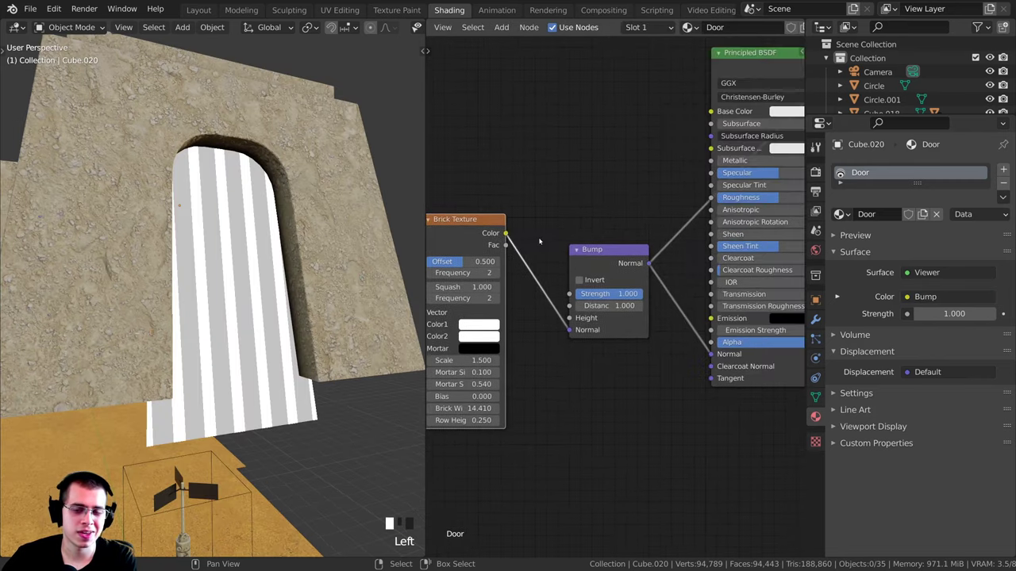
scroll(734, 367, "up", 1)
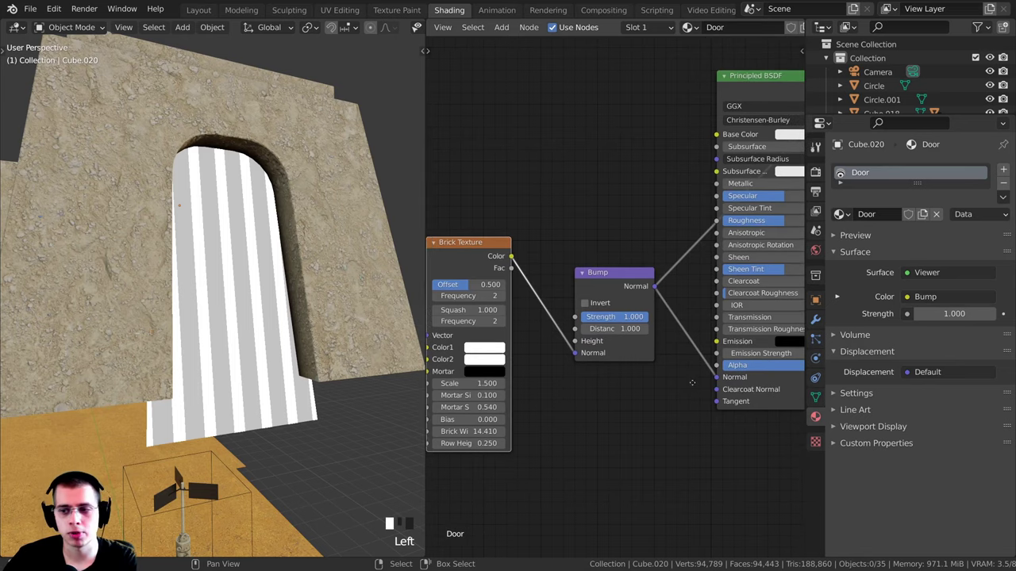
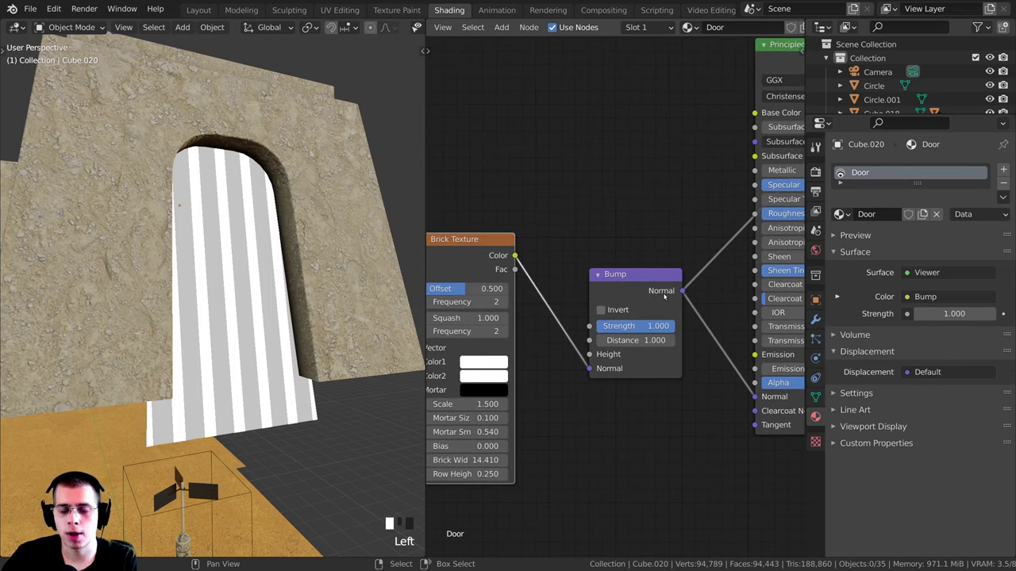
- Try adding a Normal Map node above the Bump node
key("shift+a")
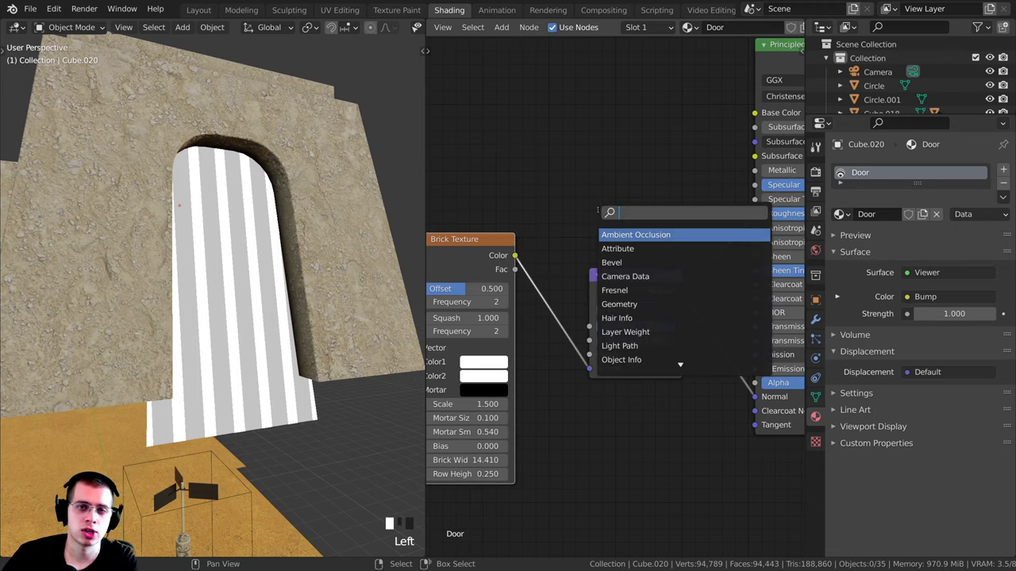
type("nor")
left_click(623, 249)
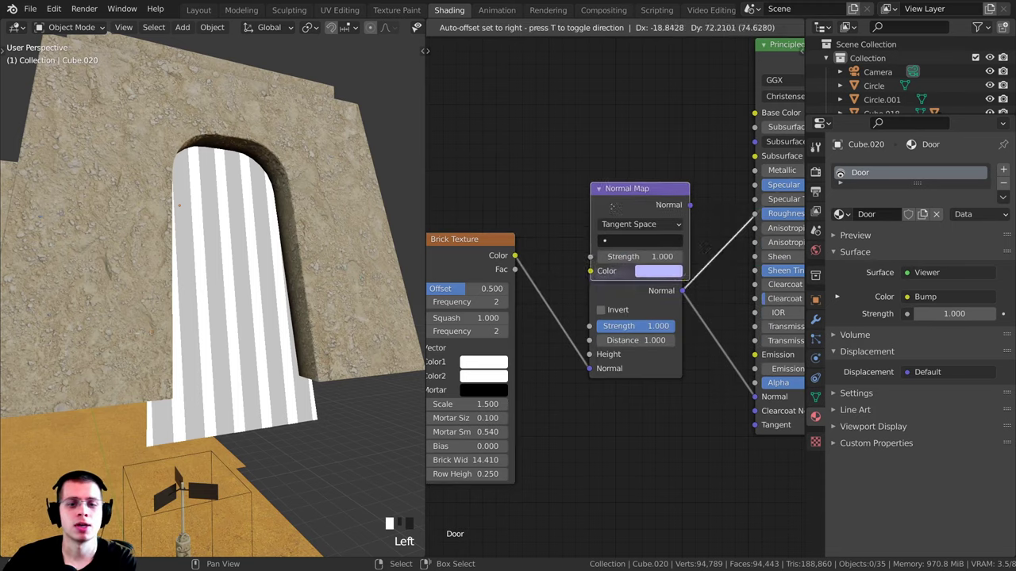
left_click(600, 162)
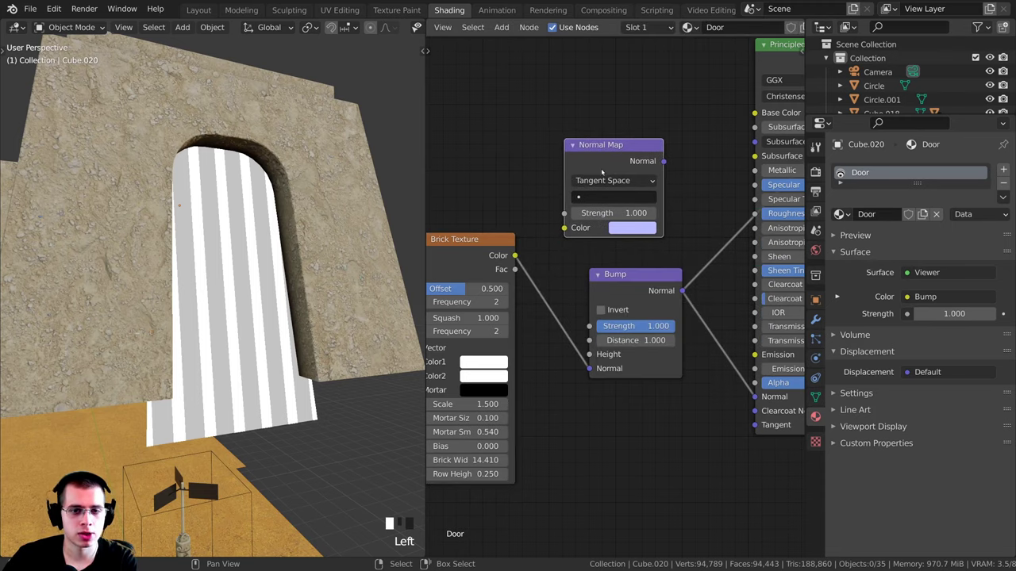
key("ctrl+z")
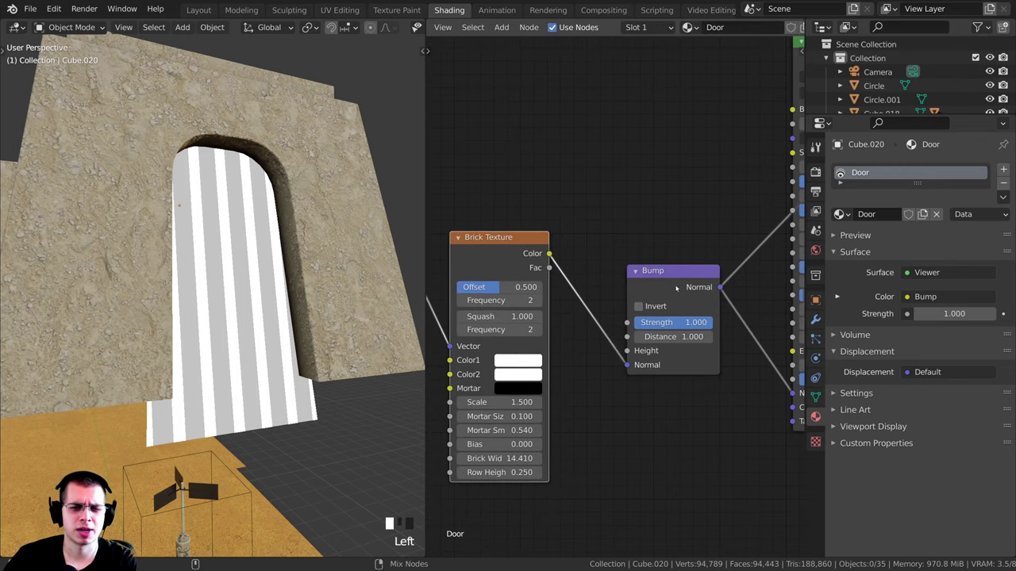
- Reposition the Bump node and move the Brick Texture's Color link from its Normal input to its Height input
middle_click_drag(639, 308, 660, 300)
left_click_drag(699, 268, 707, 260)
scroll(256, 277, "up", 1)
middle_click_drag(256, 277, 278, 275)
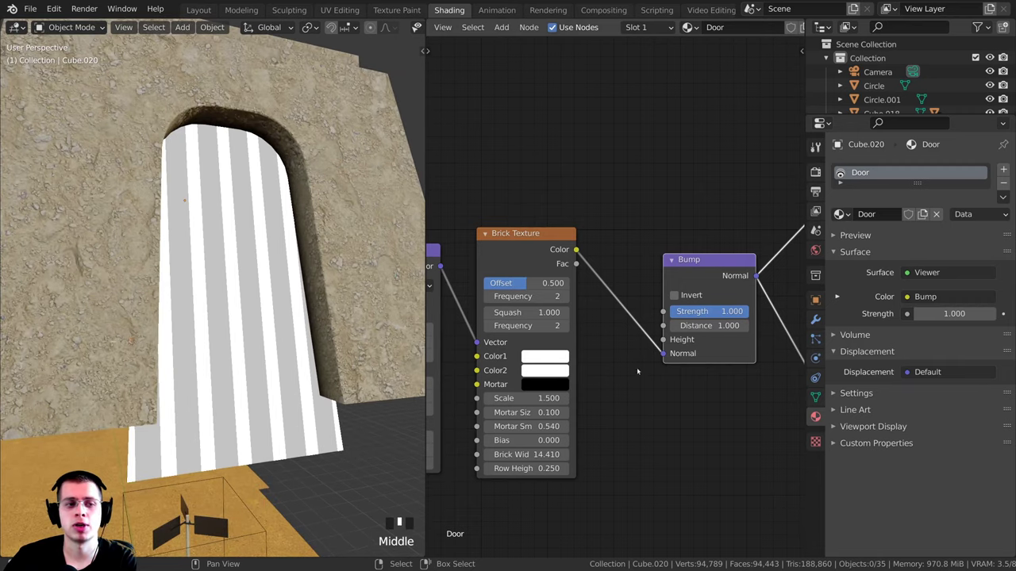
left_click_drag(663, 354, 635, 359)
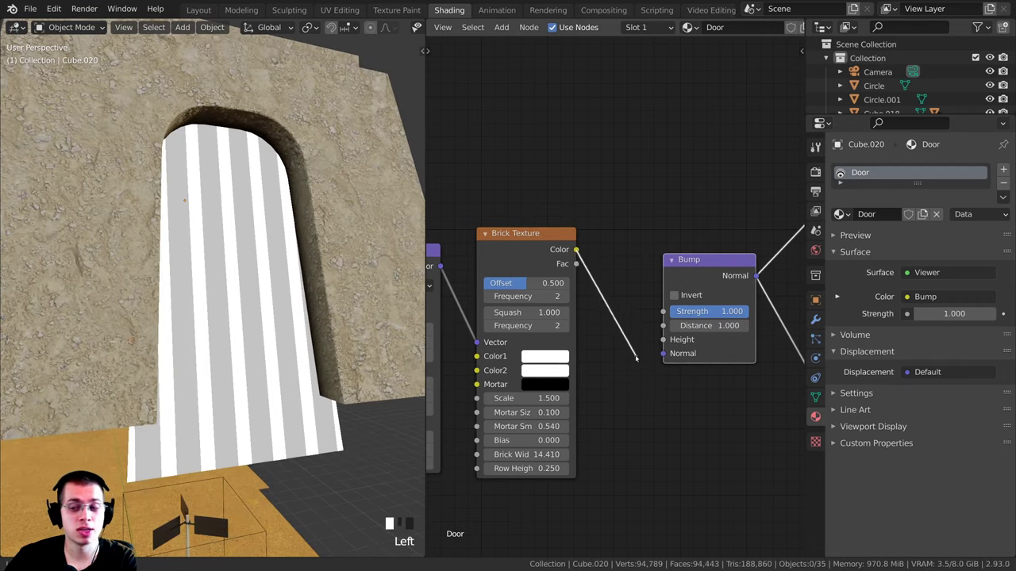
- Switch the door's preview back to the Principled BSDF shader and inspect the bump effect
middle_click_drag(390, 270, 221, 337)
scroll(624, 254, "down", 4)
middle_click_drag(624, 254, 548, 294)
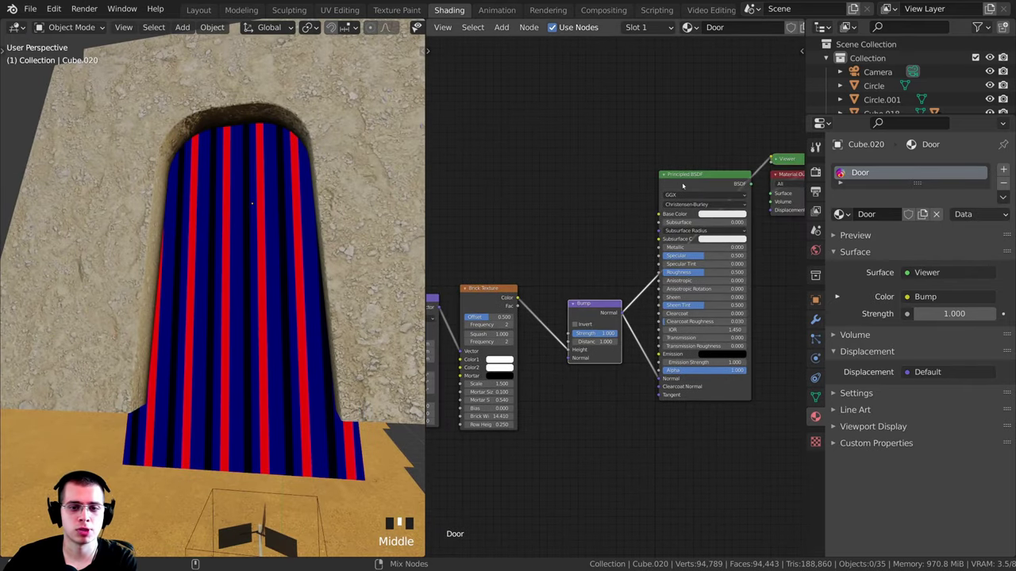
left_click(682, 191, "ctrl+shift")
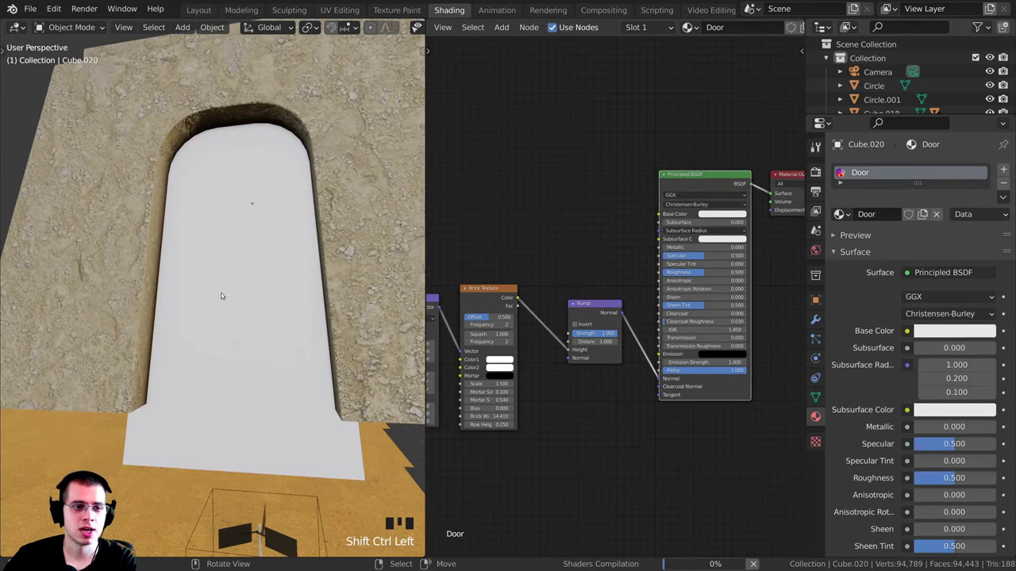
middle_click_drag(221, 293, 250, 238)
scroll(269, 260, "down", 4)
scroll(269, 260, "down", 3)
scroll(244, 277, "down", 3)
- Set the Principled BSDF's Metallic value to 1.000
scroll(628, 276, "up", 2)
scroll(628, 276, "up", 2)
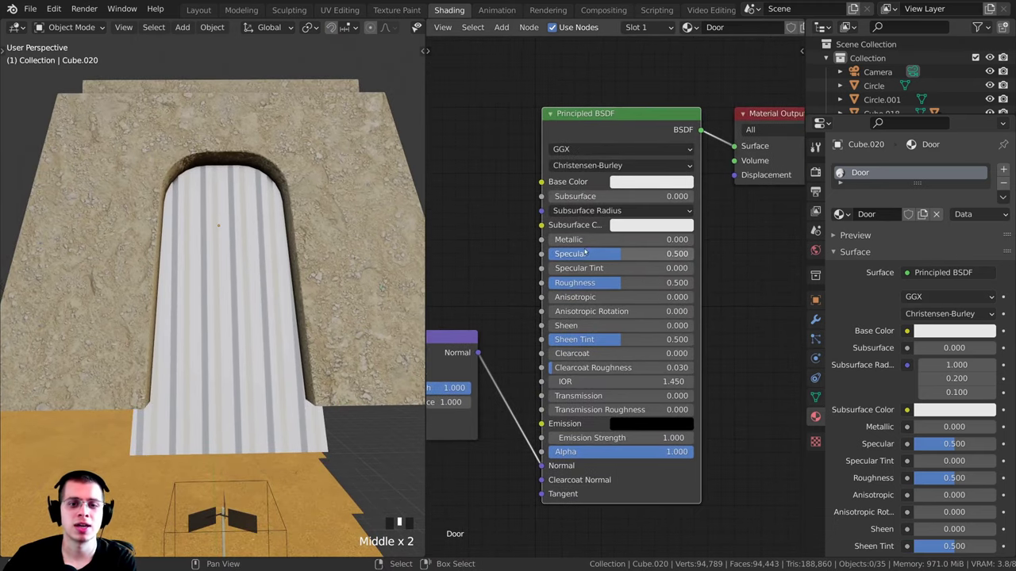
left_click_drag(568, 229, 703, 230)
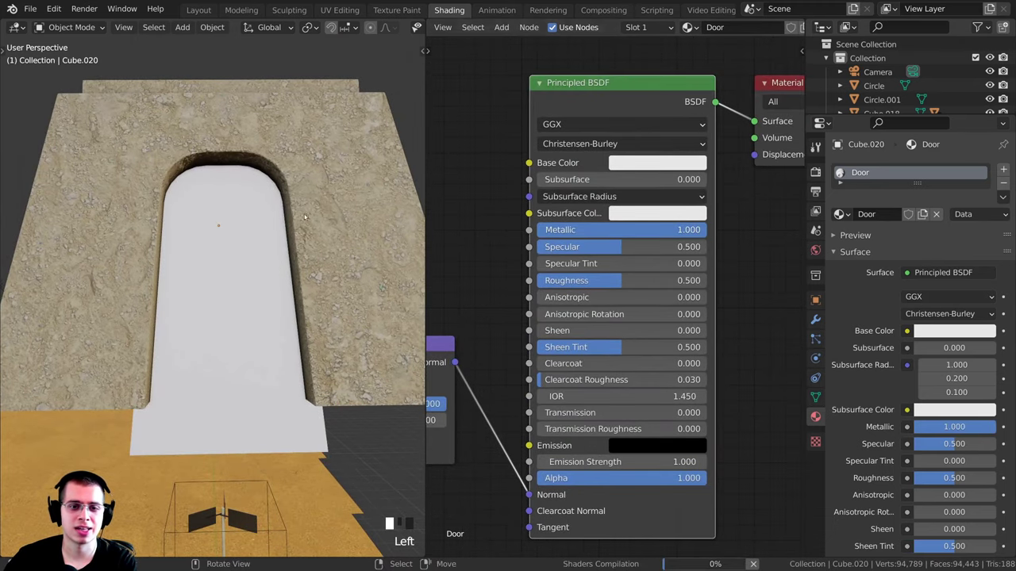
- Lower the door material's Principled BSDF Roughness to 0.326
middle_click_drag(317, 238, 352, 239)
scroll(609, 249, "up", 1)
middle_click_drag(609, 249, 658, 235)
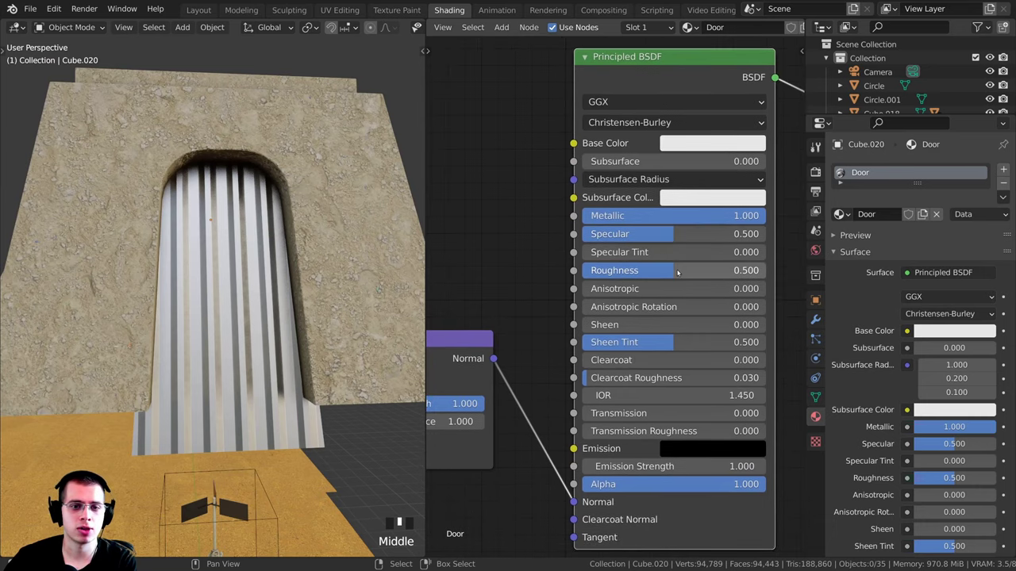
left_click_drag(665, 270, 633, 271)
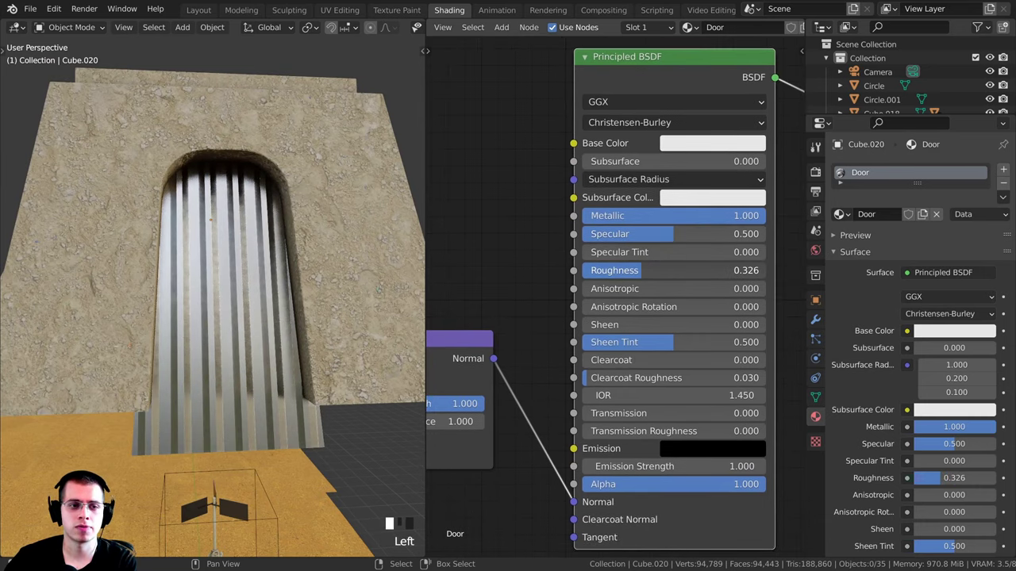
mouse_move(321, 247)
middle_mouse_down()
mouse_move(377, 245)
mouse_move(339, 253)
middle_mouse_up()
- Darken the Principled BSDF's Base Color to a medium grey, check the door from farther away and save the file
left_click(712, 143)
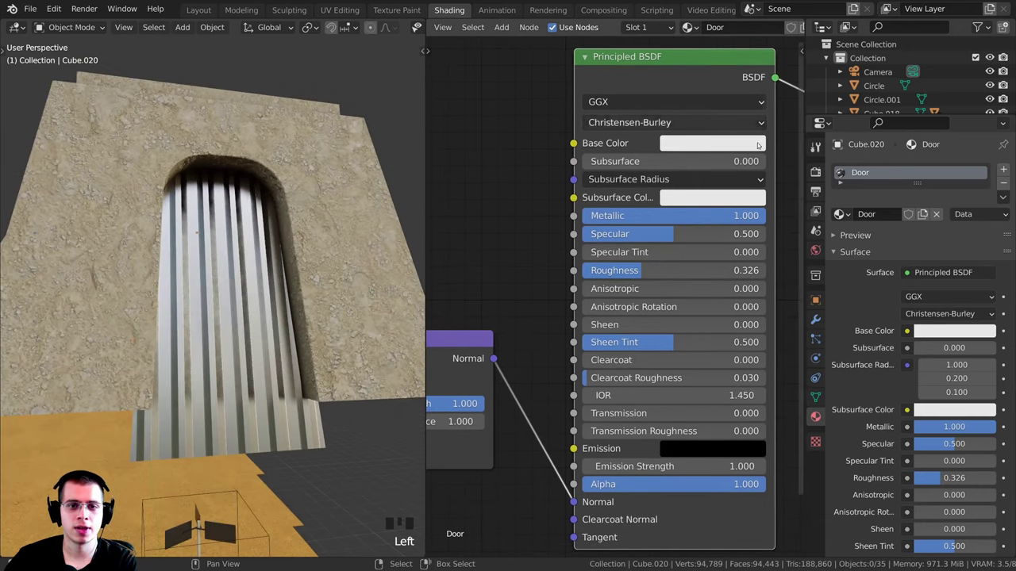
left_click(712, 143)
left_click(804, 204)
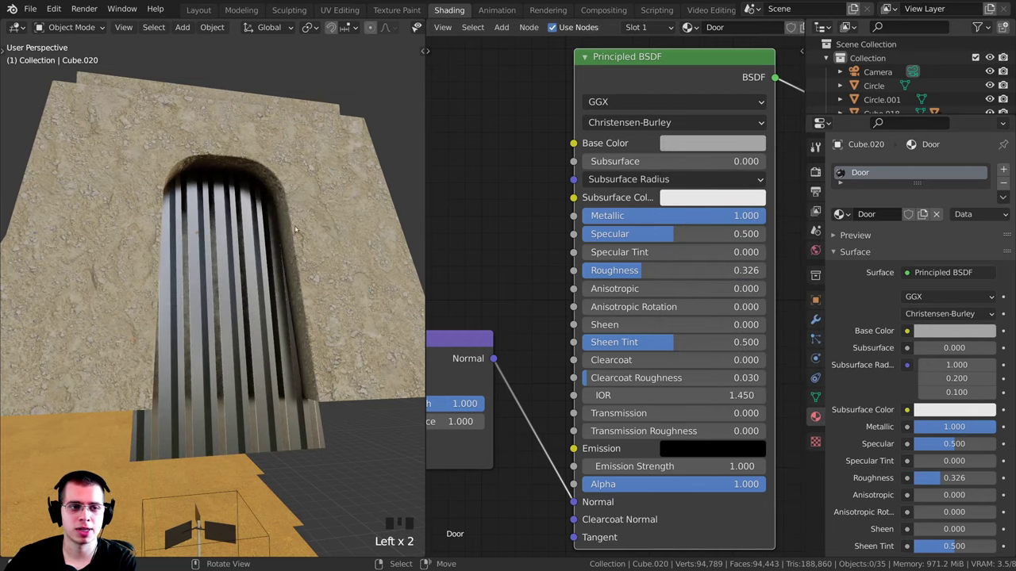
scroll(293, 270, "down", 4)
key("a")
middle_click_drag(294, 270, 294, 295)
key("a")
scroll(316, 303, "up", 2)
scroll(617, 314, "down", 2)
key("ctrl+s")
- Add an Image Texture node in the empty space above the Brick Texture and Bump nodes
middle_click_drag(618, 314, 646, 307)
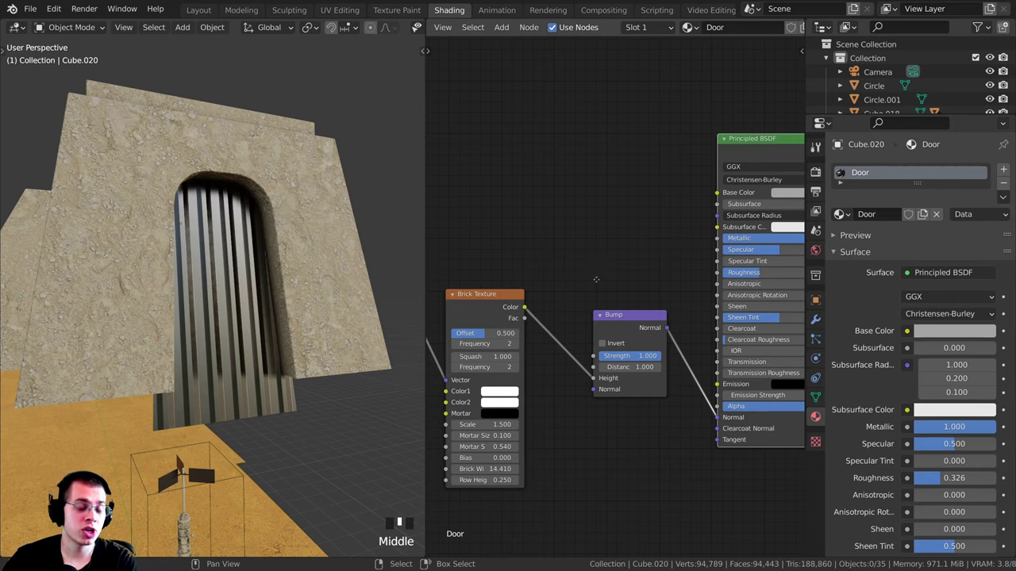
middle_click_drag(596, 280, 631, 317)
scroll(604, 254, "down", 2)
scroll(609, 248, "up", 1)
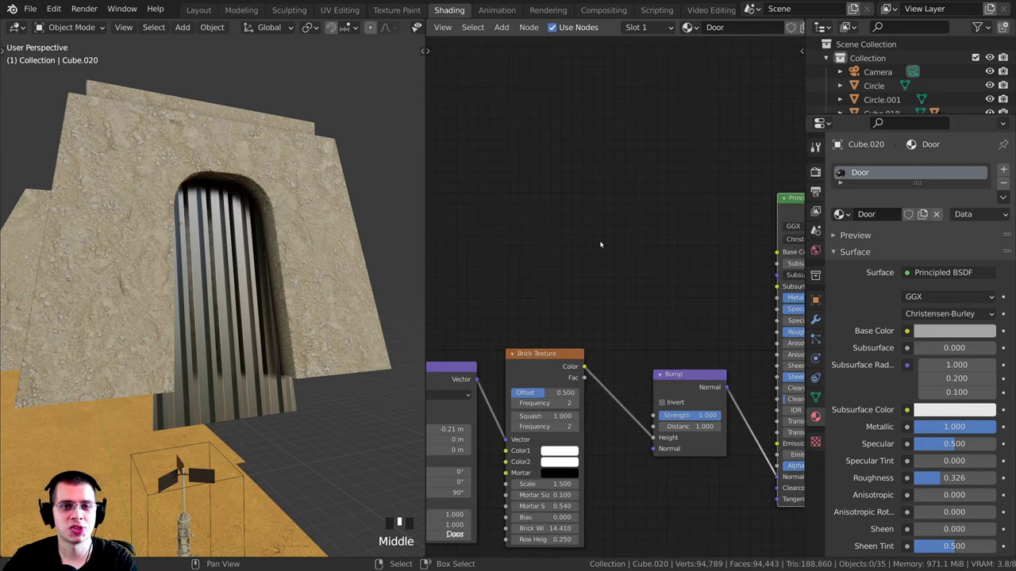
key("shift+a")
left_click(571, 207)
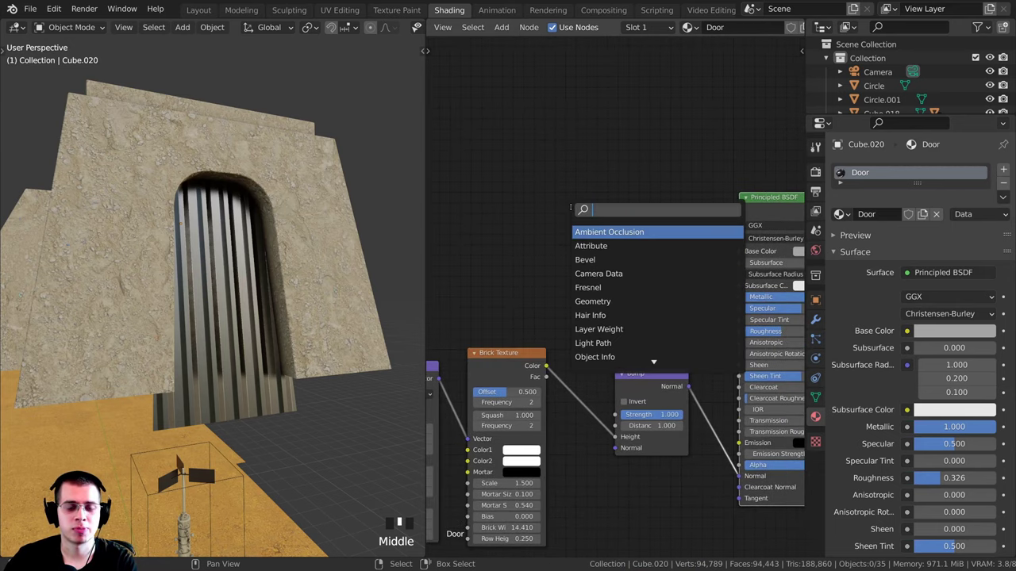
left_click(591, 234)
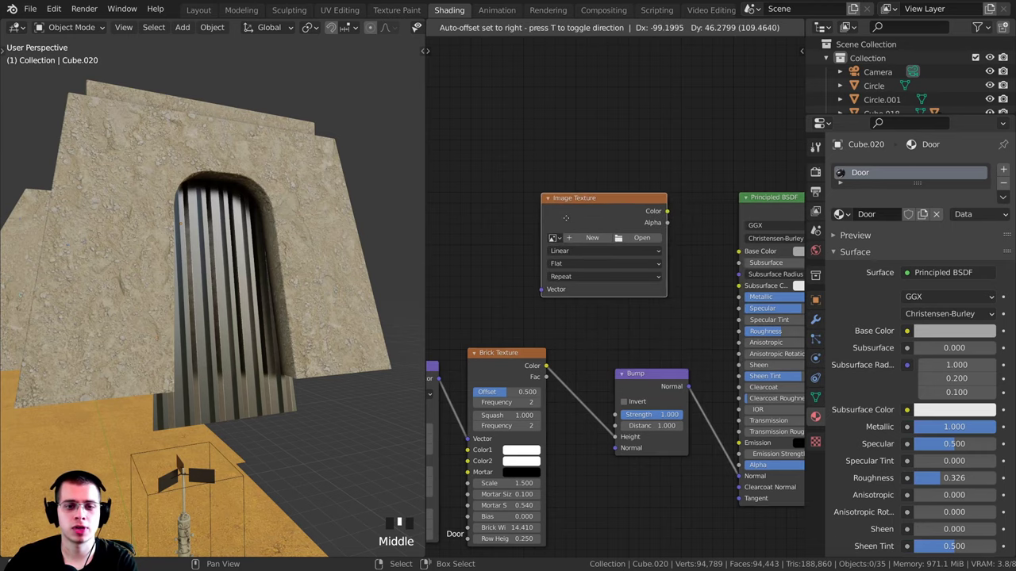
left_click(560, 218)
- Assign SurfaceImperfections003_4K_var1.jpg to the Image Texture node and shift the node away from the Principled BSDF
scroll(557, 229, "up", 4)
left_click(532, 216)
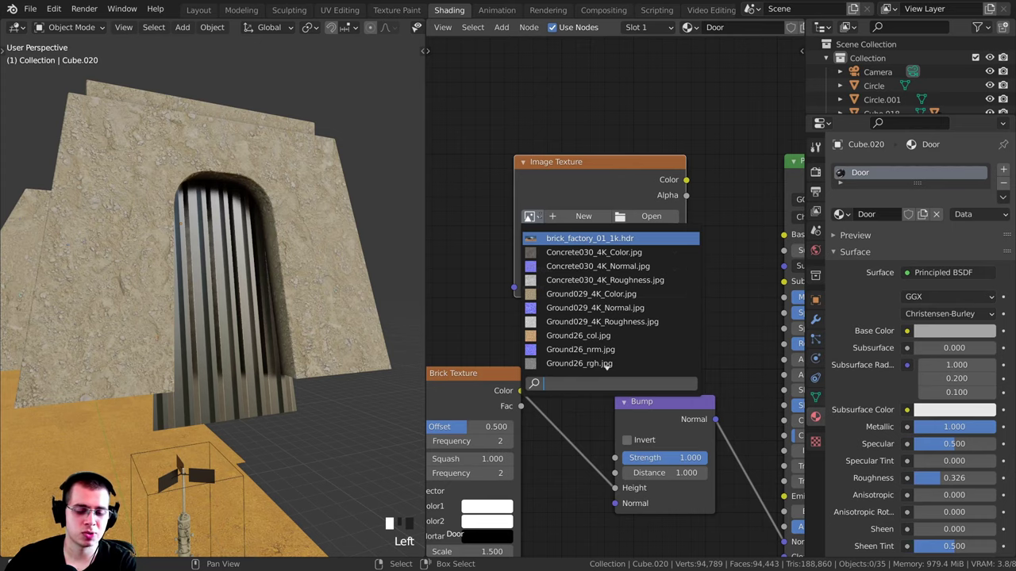
type("su")
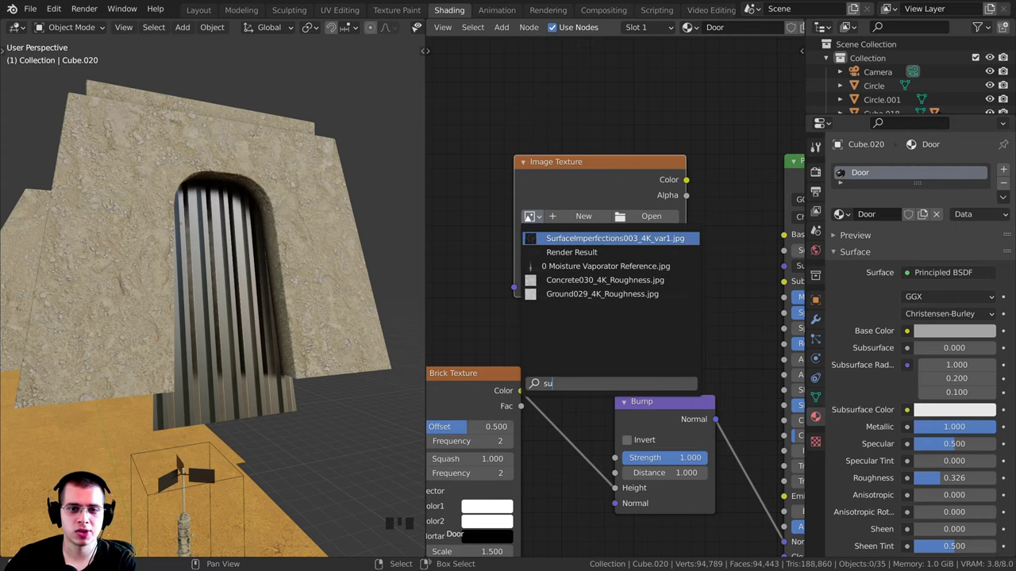
key("Return")
scroll(620, 276, "down", 2)
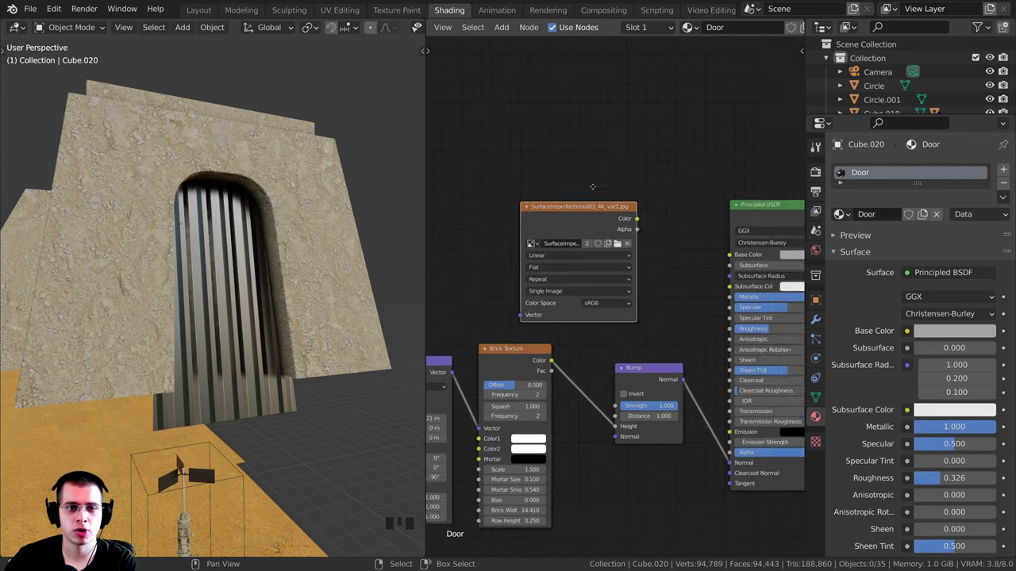
left_click_drag(624, 213, 590, 198)
scroll(595, 198, "up", 2)
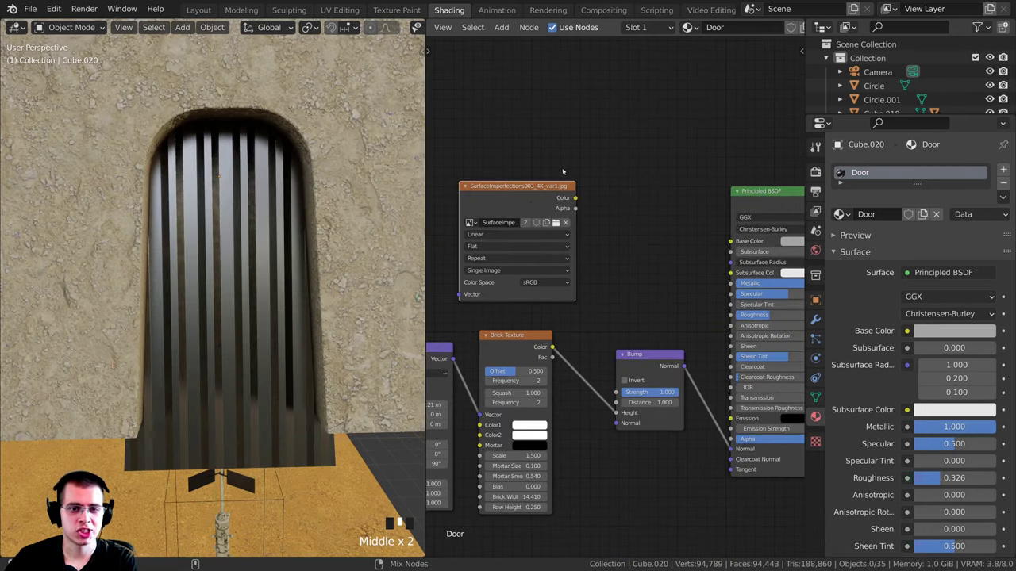
- Preview the surface imperfections texture alone on the door and face the door straight on
left_click(556, 198, "ctrl+shift")
middle_click_drag(170, 217, 263, 231)
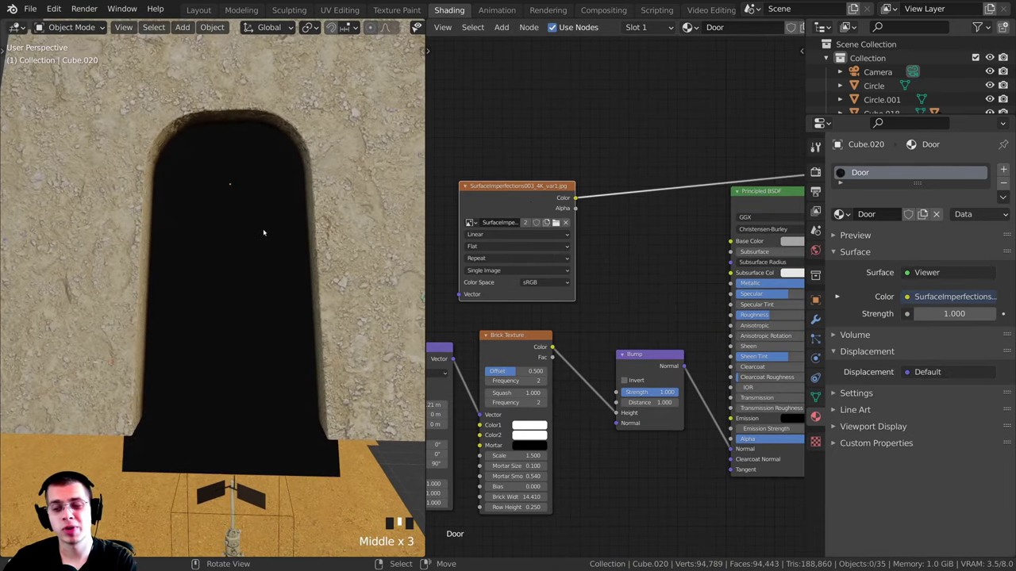
scroll(621, 193, "up", 2)
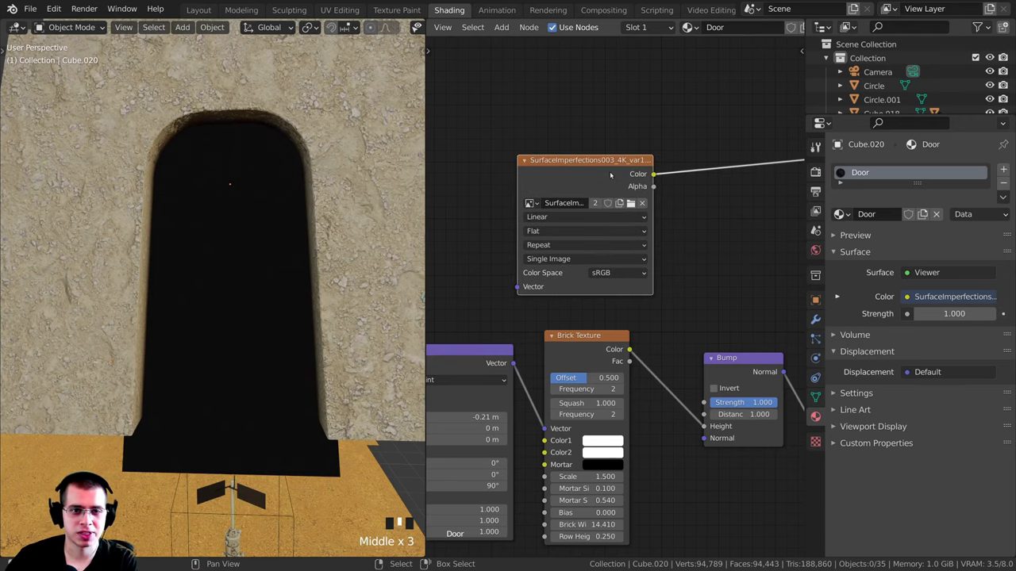
middle_click_drag(238, 262, 267, 195)
scroll(251, 252, "up", 2)
- Unwrap the door face in Edit Mode using Project from View, and return to Object Mode
key("Tab")
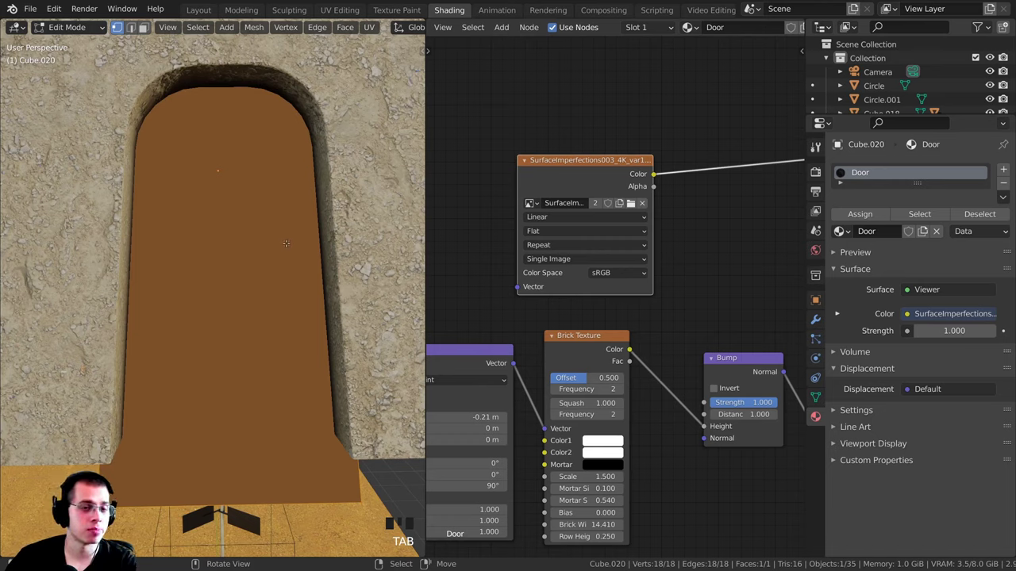
key("u")
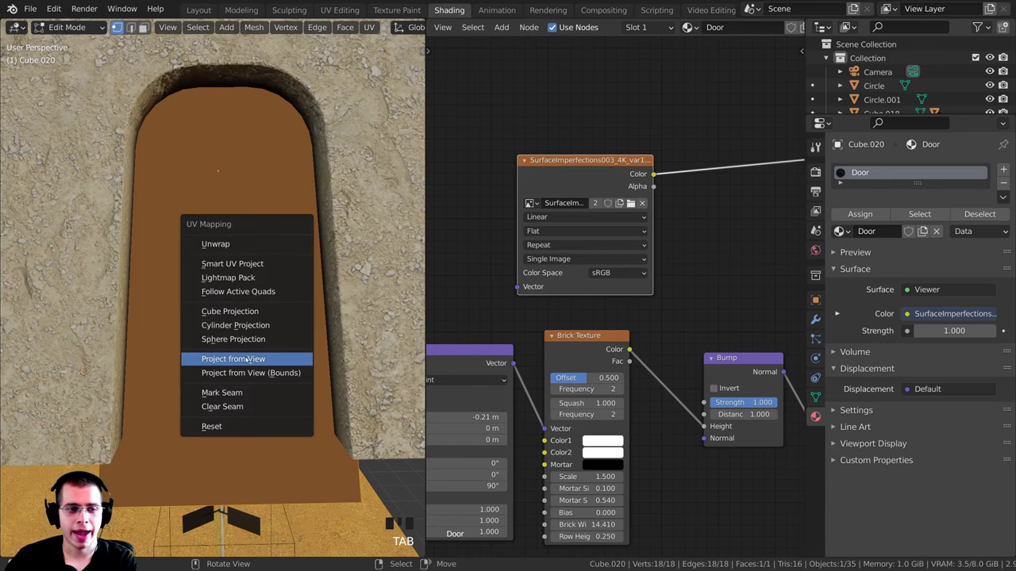
left_click(245, 358)
scroll(242, 274, "down", 2)
middle_click_drag(242, 274, 296, 266)
key("Tab")
- Add Mapping and Texture Coordinate nodes to the surface imperfections texture and arrange them above the Brick Texture's mapping nodes
middle_click_drag(560, 182, 599, 233)
scroll(577, 165, "down", 2)
mouse_move(600, 233)
left_mouse_down()
mouse_move(606, 223)
mouse_move(594, 222)
left_mouse_up()
key("ctrl+t")
middle_click_drag(585, 256, 665, 262, "ctrl")
left_click_drag(544, 242, 540, 225)
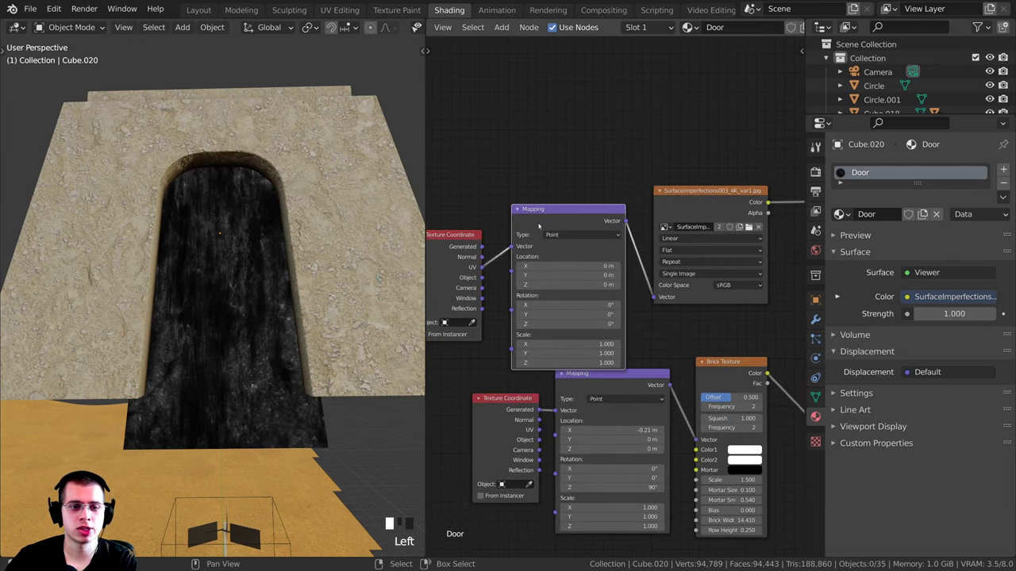
left_click_drag(462, 255, 472, 229)
left_click_drag(560, 222, 562, 208)
scroll(245, 298, "up", 2)
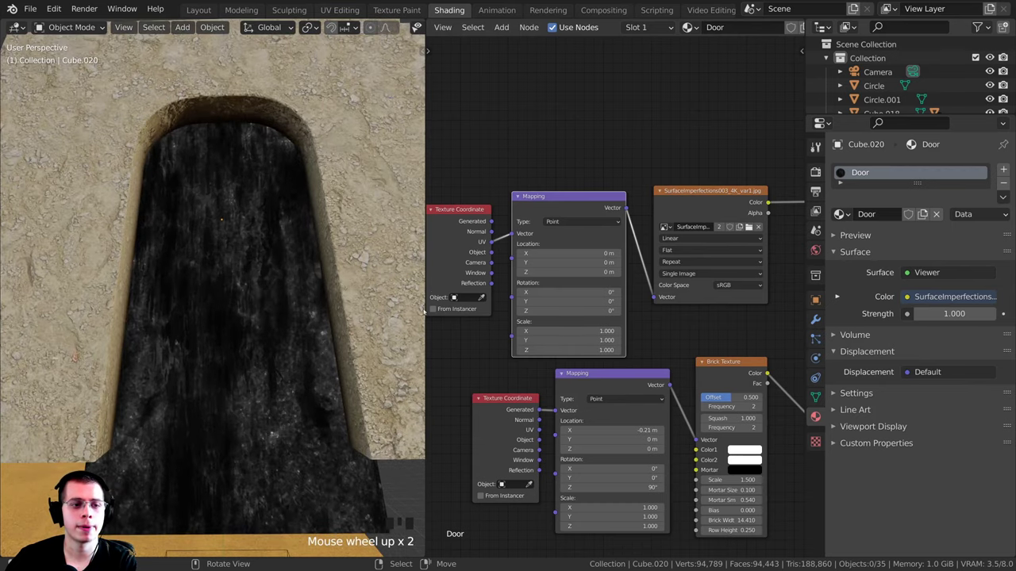
- Set the surface imperfections Mapping node's Scale to 2.200 on X, Y and Z
scroll(529, 342, "up", 3)
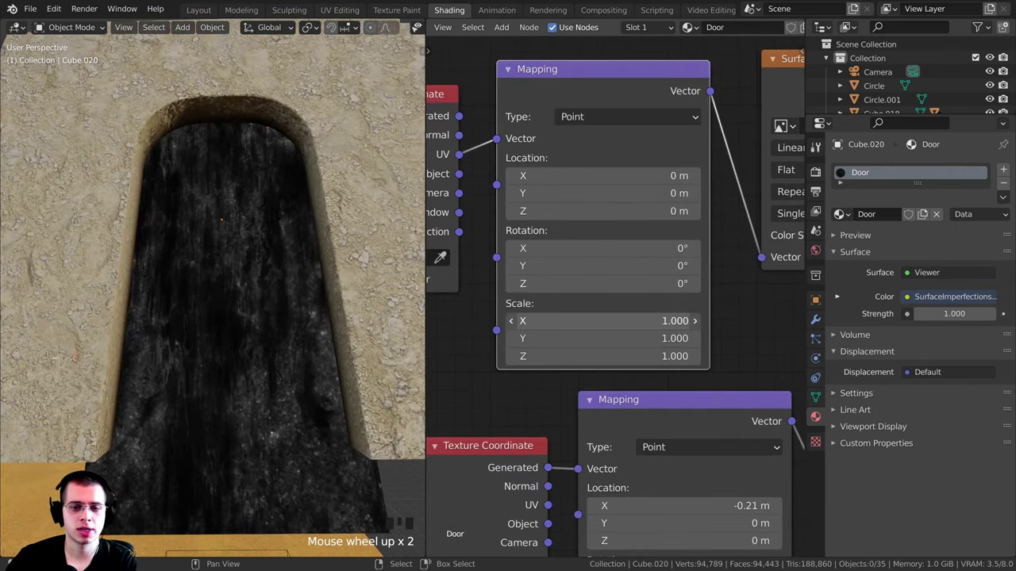
left_click_drag(603, 321, 653, 320)
scroll(302, 295, "down", 5)
middle_click_drag(302, 295, 349, 301)
scroll(719, 296, "down", 2)
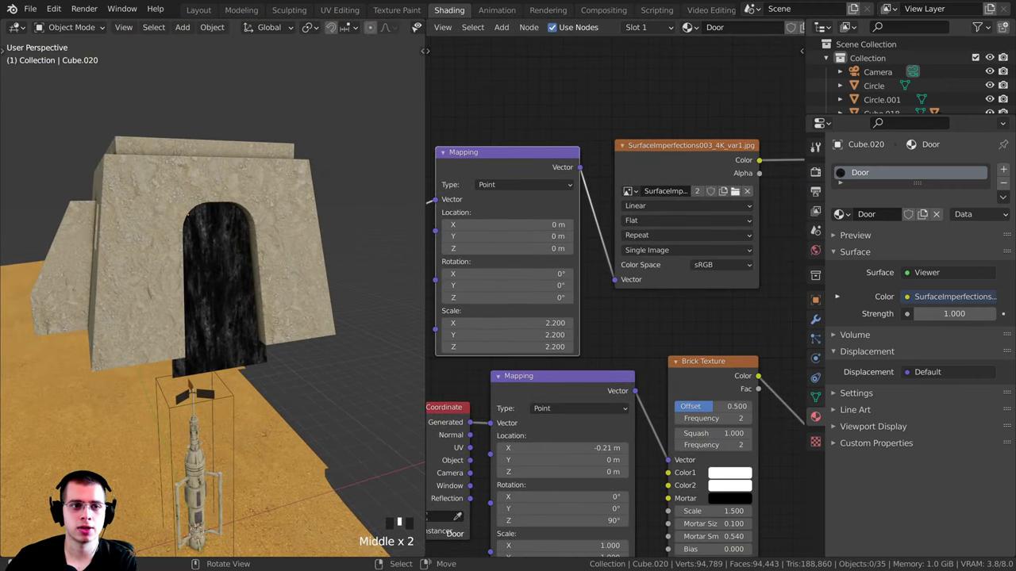
- Link the surface imperfections texture's Color to the Principled BSDF's Base Color and preview the Principled BSDF on the door
middle_click_drag(758, 184, 532, 157)
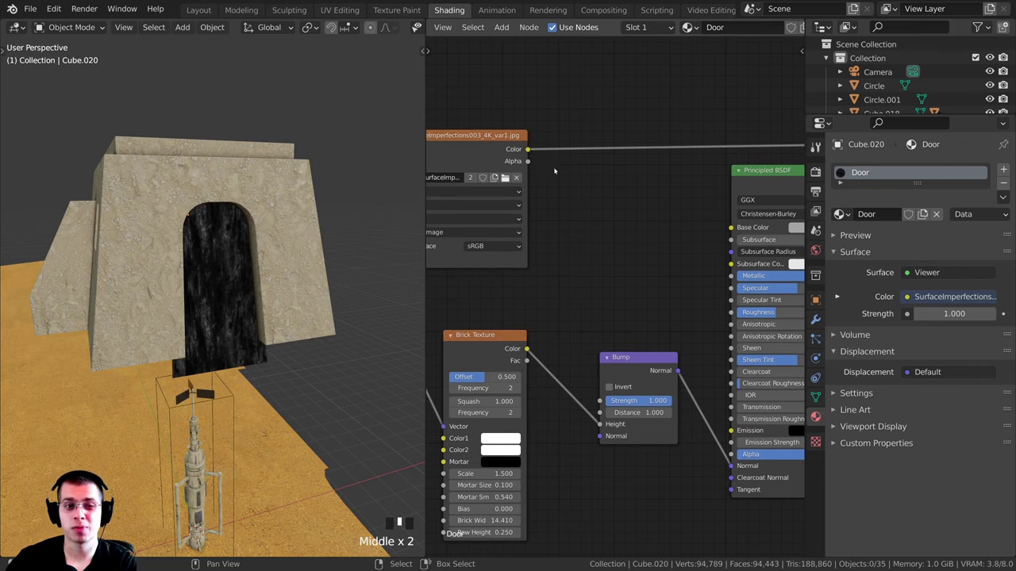
left_click_drag(527, 149, 731, 229)
middle_click_drag(696, 235, 575, 255)
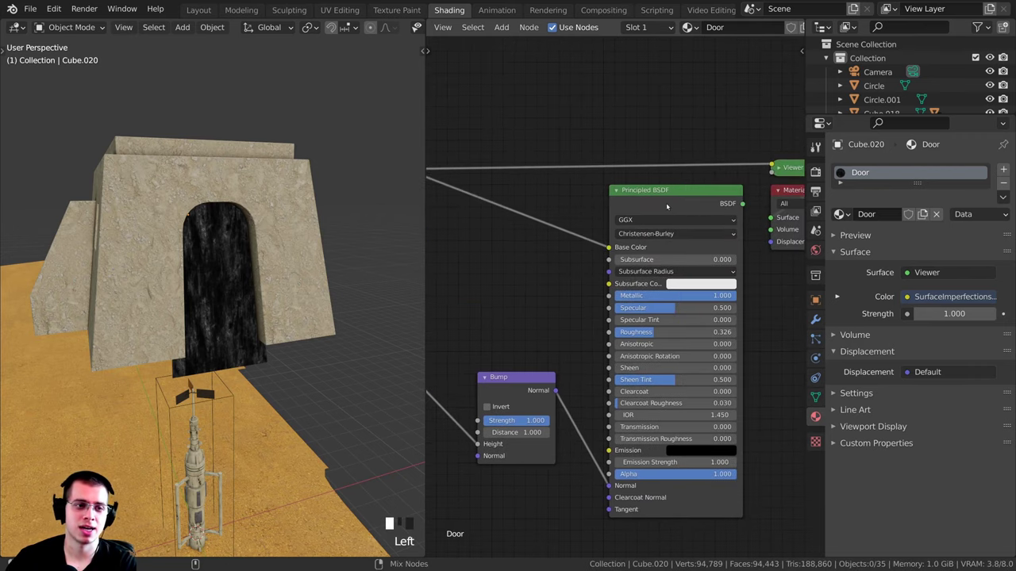
left_click(667, 205, "ctrl+shift")
middle_click_drag(261, 306, 275, 281)
scroll(274, 281, "up", 4)
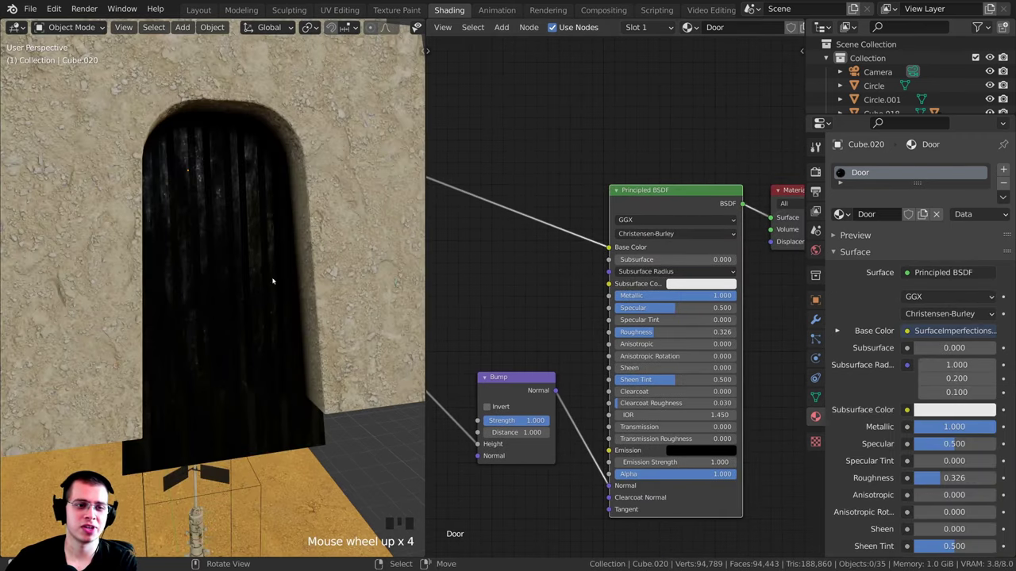
- Insert a ColorRamp node between the surface imperfections texture and the Principled BSDF's Base Color
middle_click_drag(588, 243, 692, 227)
key("shift+a")
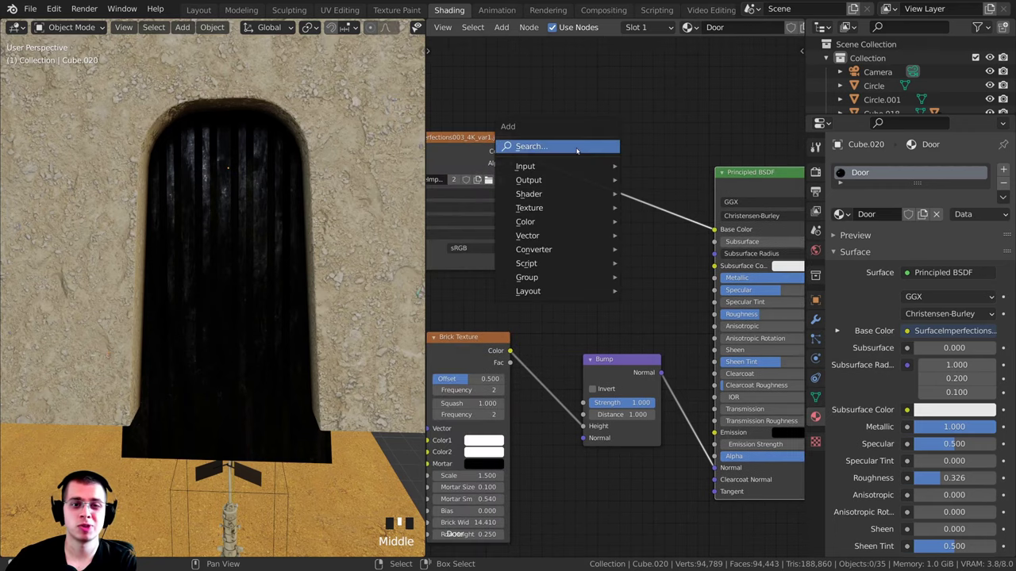
left_click(556, 146)
type("col")
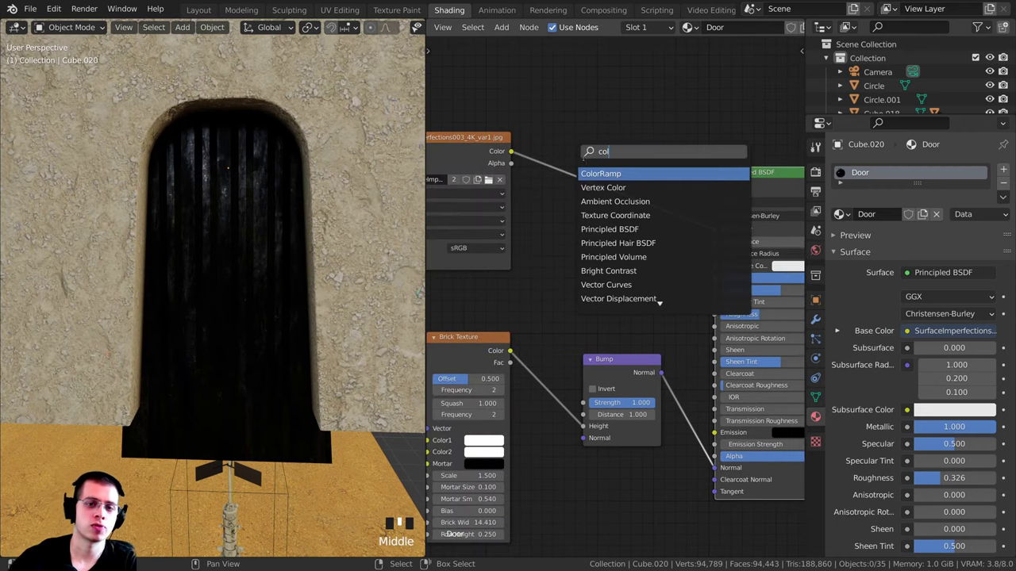
left_click(597, 174)
left_click(603, 184)
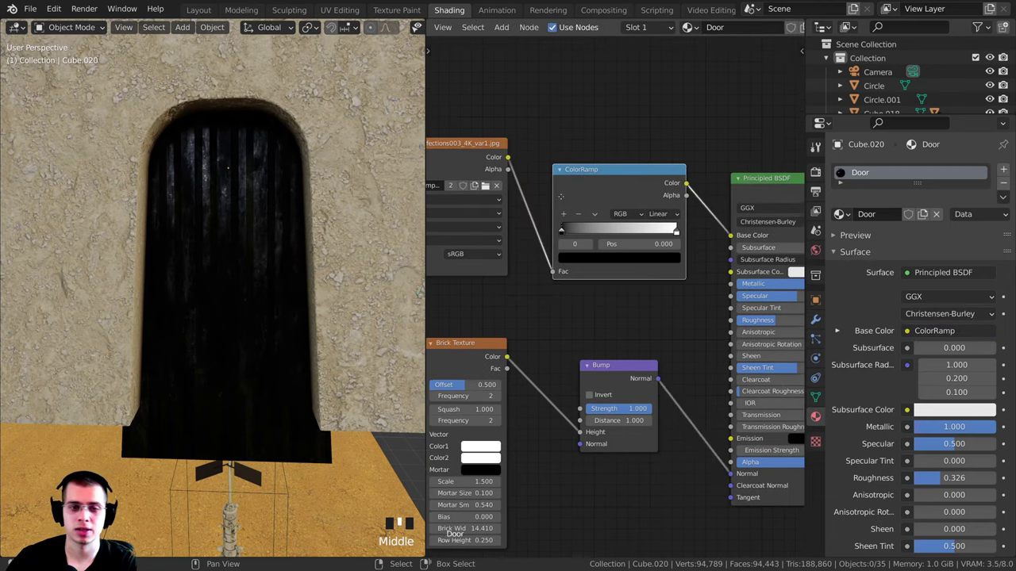
middle_click_drag(603, 184, 592, 216)
left_click_drag(592, 216, 617, 216)
- Preview the ColorRamp on the door and recolor its black stop to grey-brown with H 0.113, S 0.320, V 0.141
left_click(617, 218, "ctrl+shift")
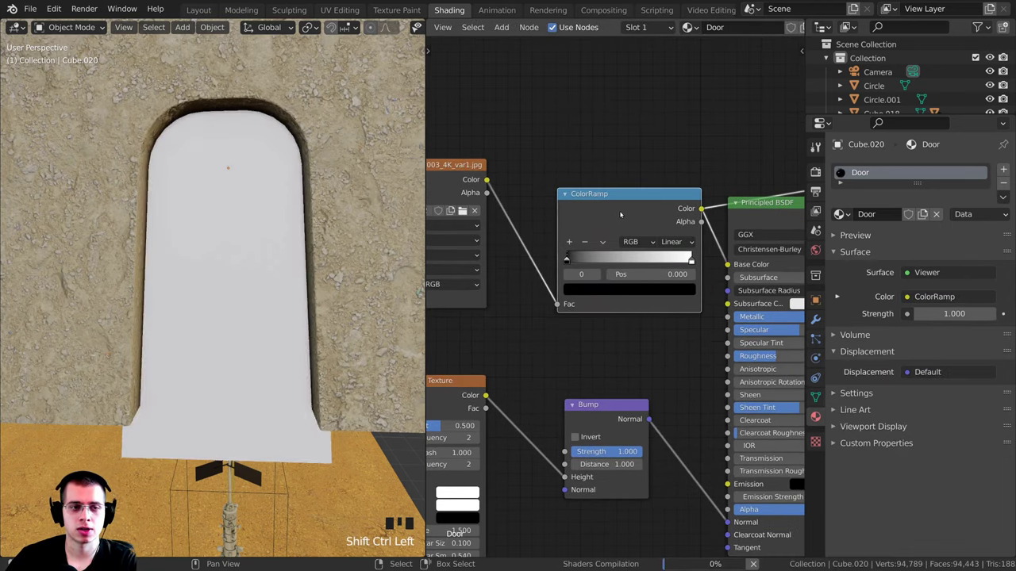
scroll(581, 214, "up", 3)
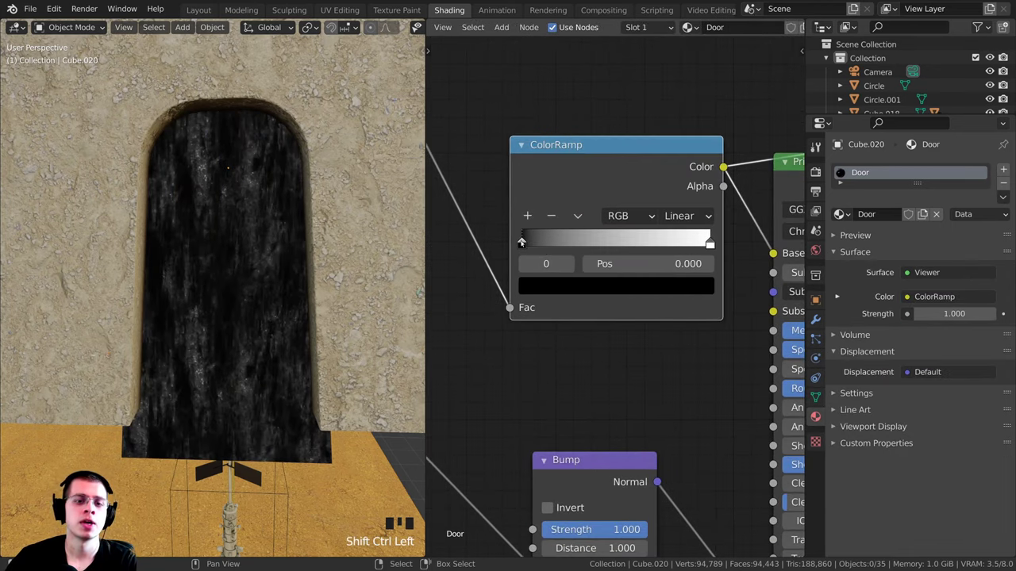
left_click(535, 291)
middle_click_drag(574, 278, 576, 378)
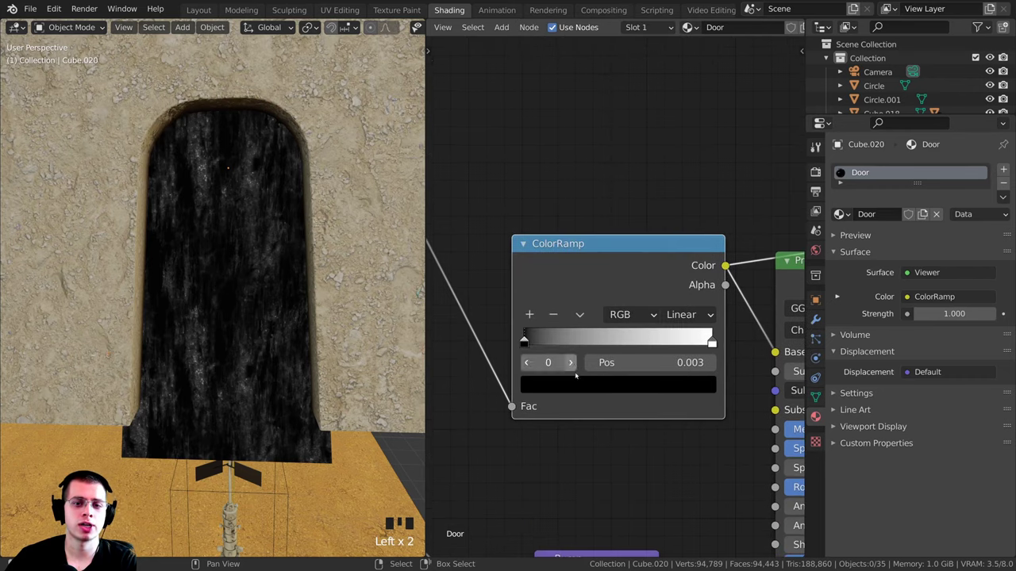
left_click(609, 385)
left_click_drag(674, 176, 671, 224)
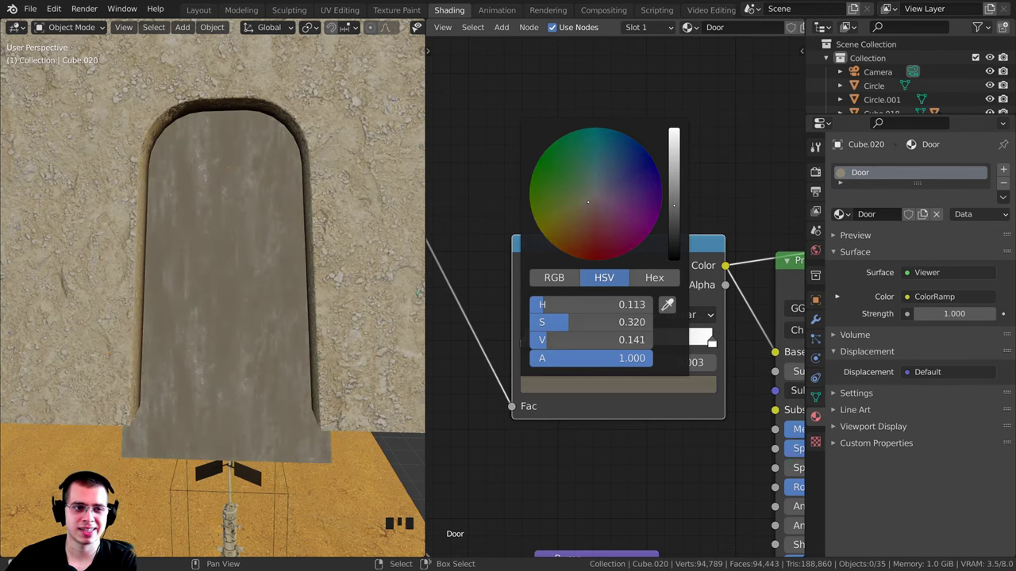
- Recolor the ColorRamp's white stop to a very dark brown with H 0.056, S 0.414, V 0.006 and move it to position 0.171
left_click(711, 342)
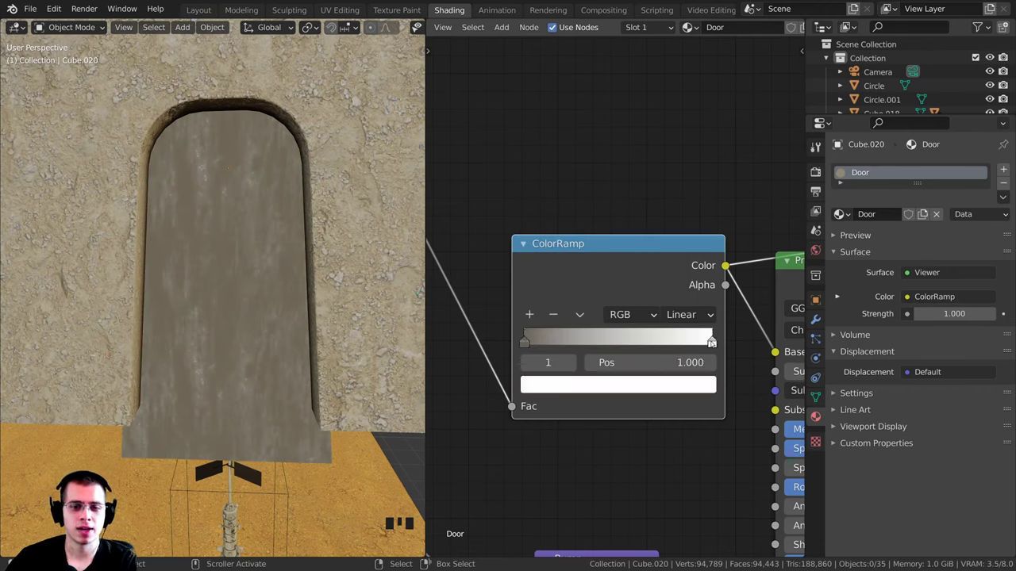
left_click(649, 386)
left_click_drag(589, 207, 578, 218)
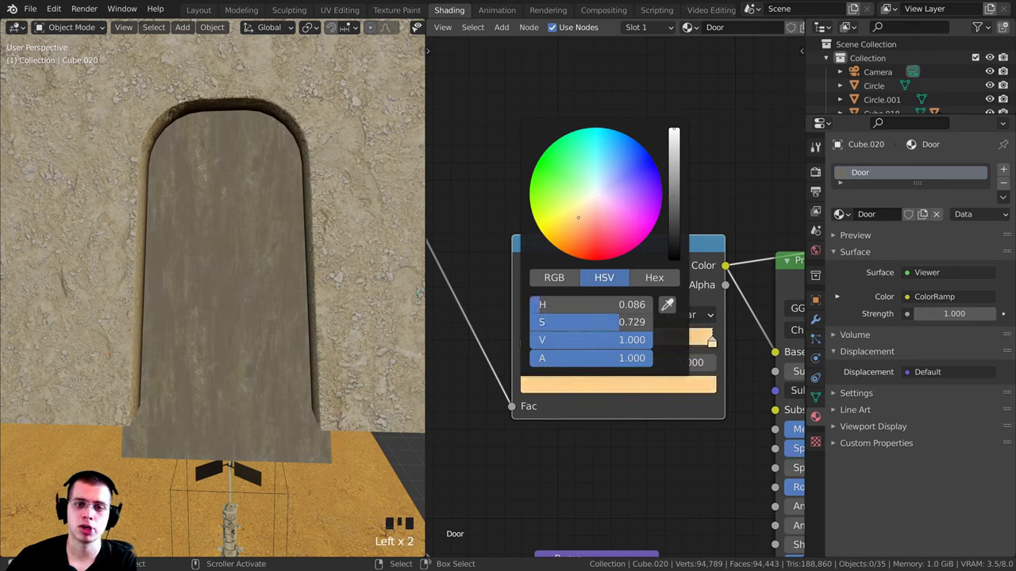
left_click_drag(668, 182, 673, 256)
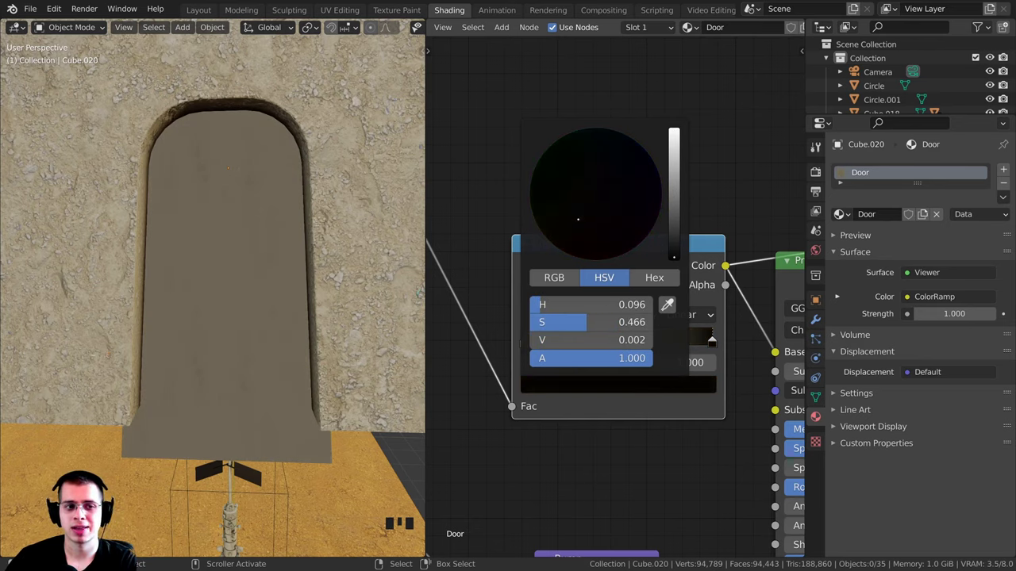
left_click(560, 384)
scroll(585, 221, "up", 1)
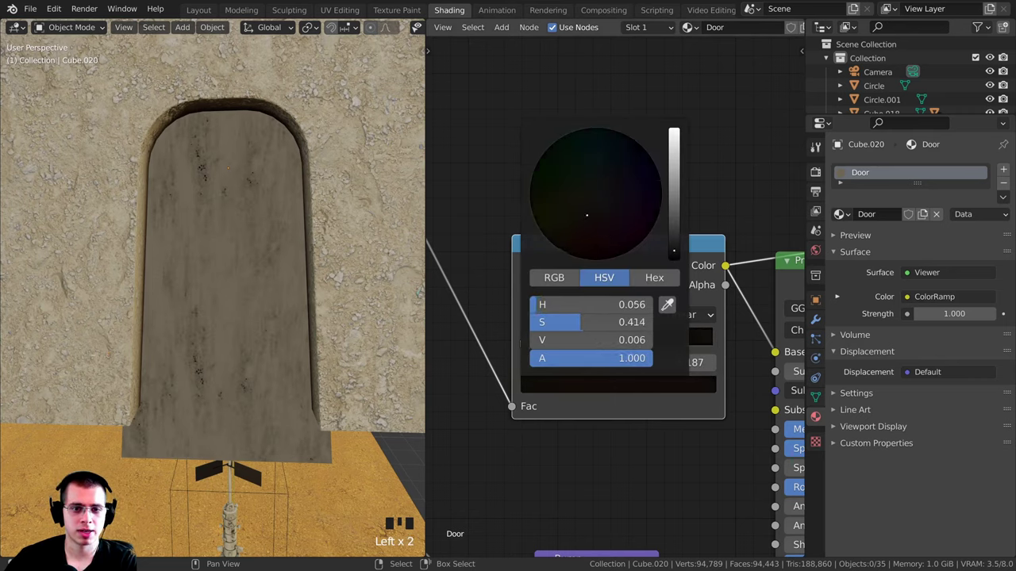
left_click_drag(559, 341, 555, 341)
middle_click_drag(238, 333, 230, 358)
scroll(229, 358, "up", 4)
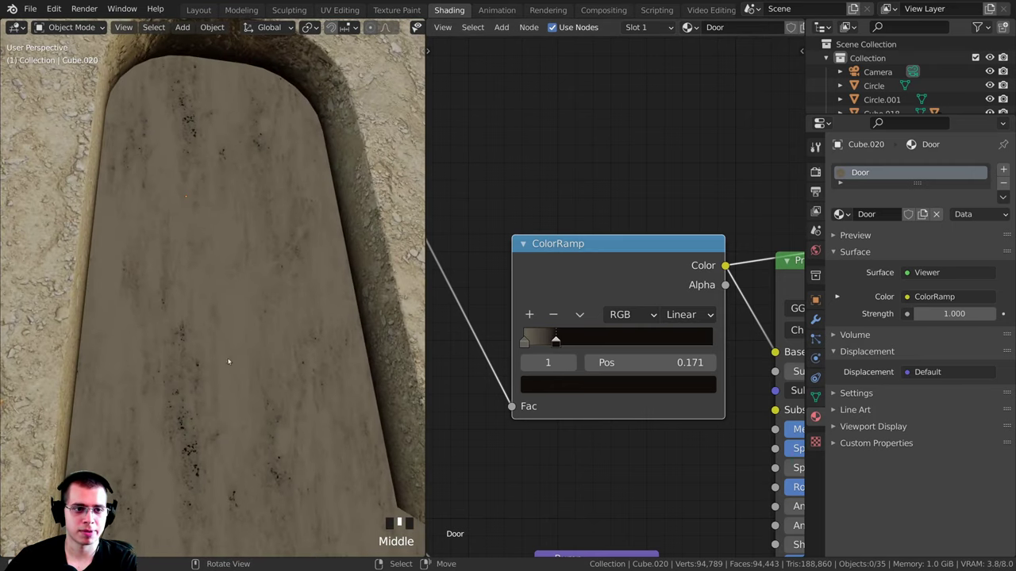
- Preview the Principled BSDF on the door and inspect the metallic grooves up close
scroll(777, 288, "down", 6)
middle_click_drag(777, 288, 701, 271)
left_click(702, 272, "ctrl+shift")
scroll(220, 254, "down", 4)
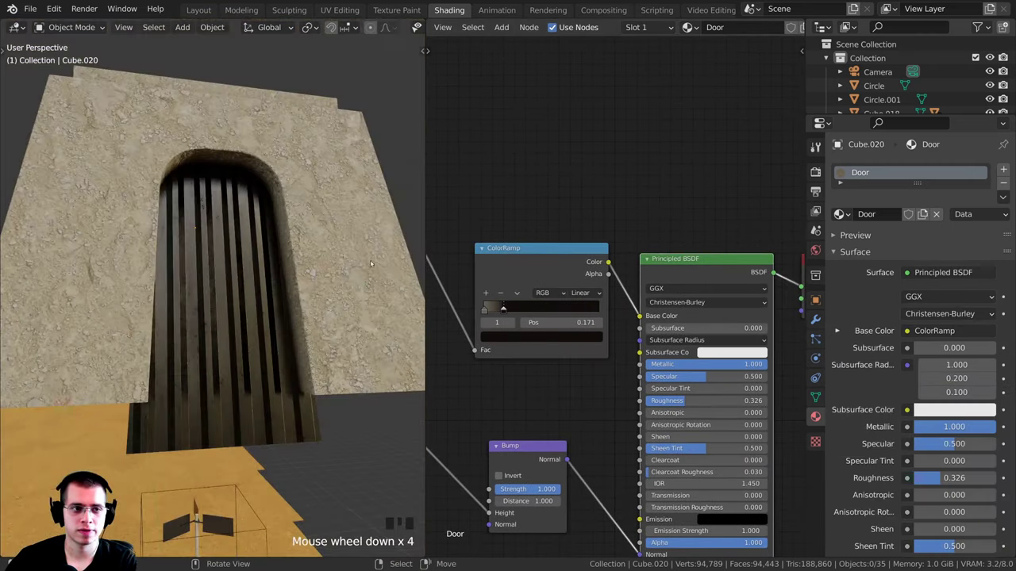
mouse_move(220, 254)
middle_mouse_down()
mouse_move(305, 265)
mouse_move(256, 297)
mouse_move(222, 252)
middle_mouse_up()
scroll(326, 257, "up", 4)
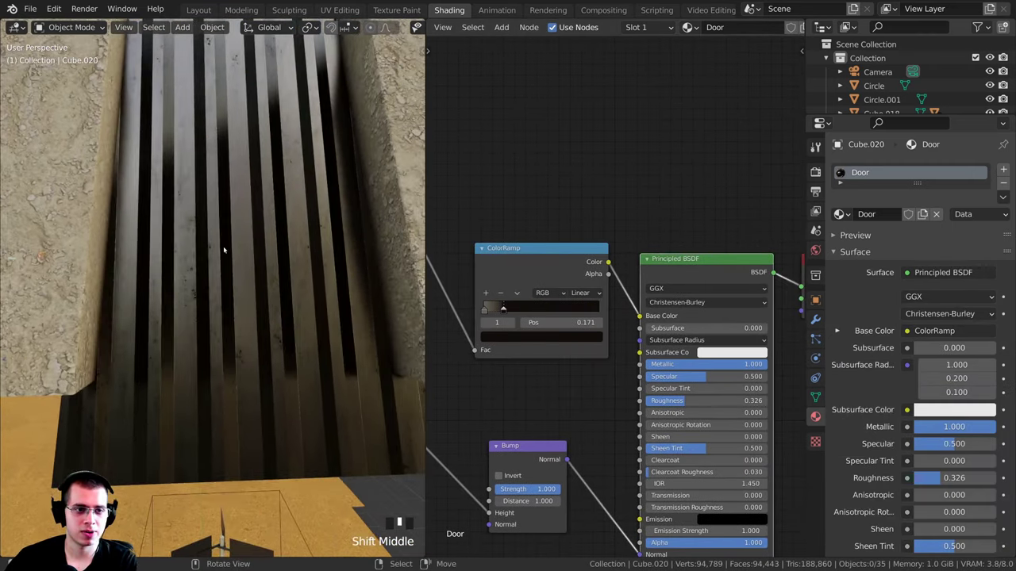
scroll(222, 252, "up", 2)
scroll(618, 297, "up", 2)
- Brighten the ColorRamp's grey-brown stop and move its dark stop slightly closer to it
middle_click_drag(527, 339, 647, 337)
scroll(646, 337, "up", 1)
left_click(518, 309)
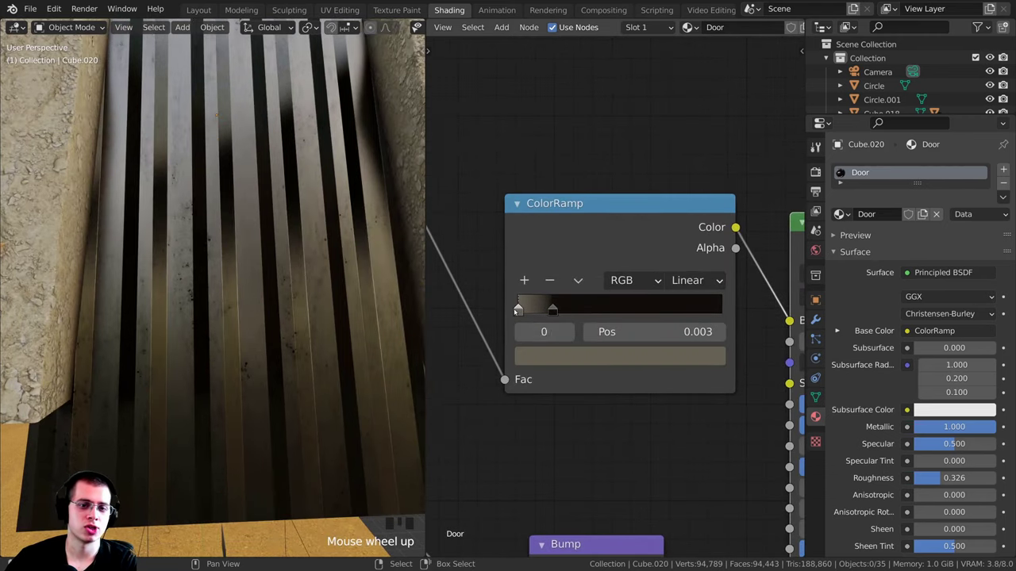
left_click(579, 357)
left_click_drag(685, 169, 685, 148)
left_click_drag(559, 313, 541, 309)
- Save the file and select the house building to bring up its House material
scroll(389, 268, "down", 4)
middle_click_drag(238, 268, 294, 301)
scroll(264, 266, "down", 3)
key("ctrl+s")
right_click(182, 186)
right_click(179, 192)
middle_click_drag(180, 192, 230, 118)
scroll(239, 135, "up", 3)
middle_click_drag(230, 117, 258, 141, "shift")
key("ctrl+s")
- Move the Normal Map node slightly lower in the House material's node tree
scroll(659, 182, "down", 2)
middle_click_drag(667, 203, 643, 124)
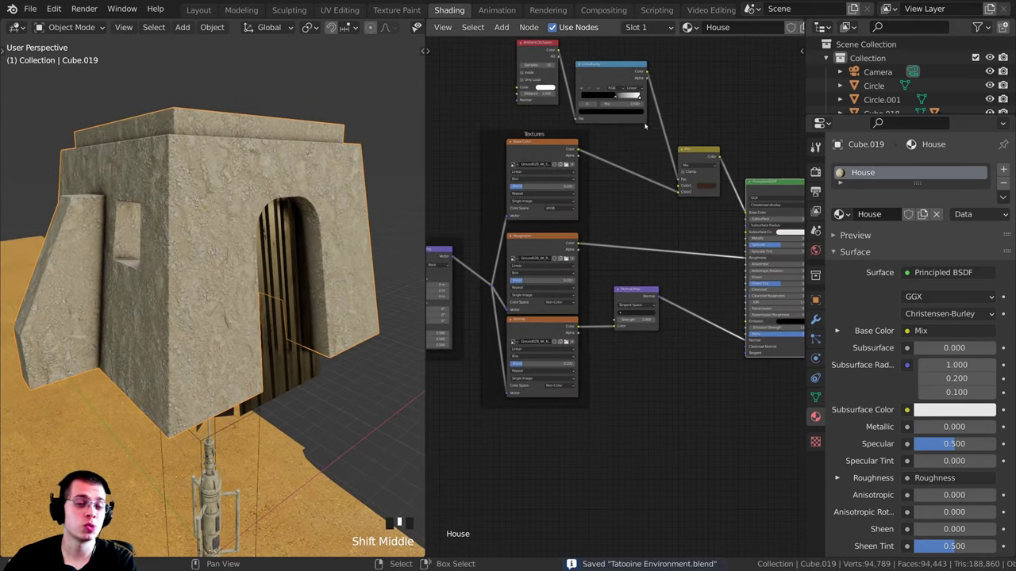
scroll(239, 158, "up", 2)
middle_click_drag(240, 158, 224, 158)
middle_click_drag(223, 158, 230, 189)
scroll(617, 291, "up", 1)
left_click_drag(623, 291, 631, 313)
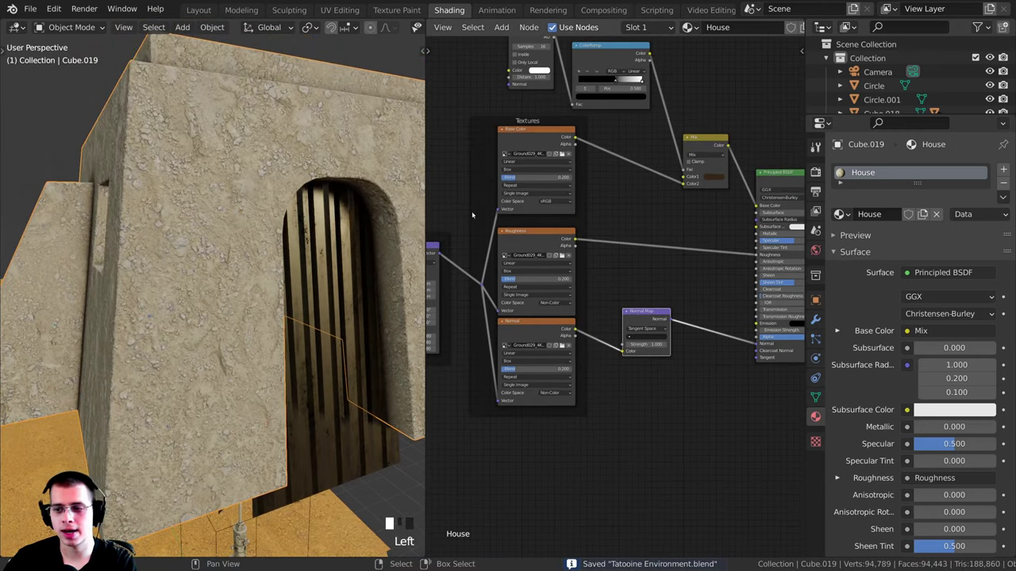
- Add a Noise Texture node below the Normal image texture in the House material
scroll(318, 277, "down", 5)
mouse_move(271, 282)
middle_mouse_down()
mouse_move(317, 277)
mouse_move(279, 280)
middle_mouse_up()
scroll(317, 278, "up", 6)
middle_click_drag(707, 350, 723, 269)
scroll(721, 265, "up", 1)
key("shift+a")
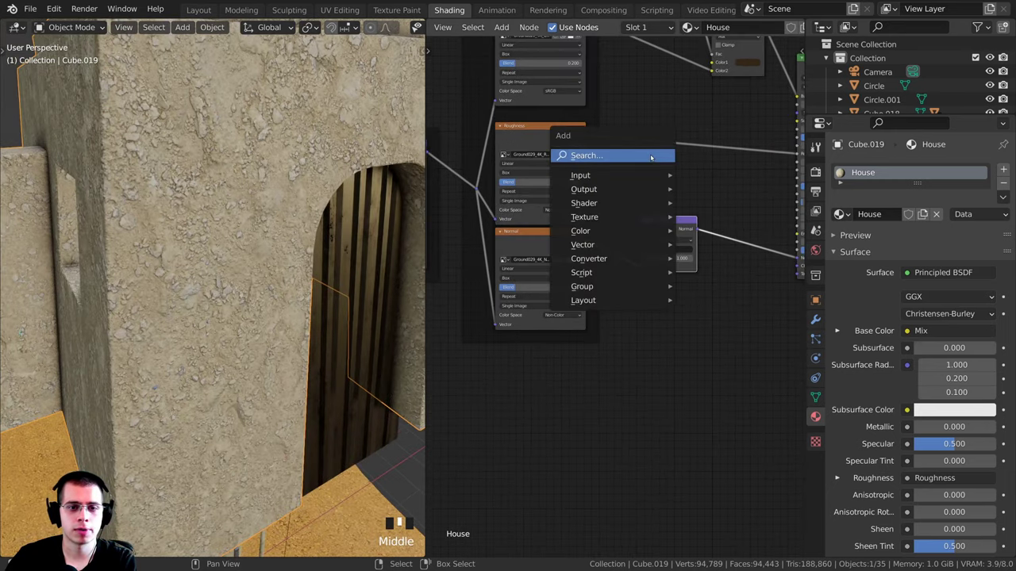
left_click(651, 155)
type("n")
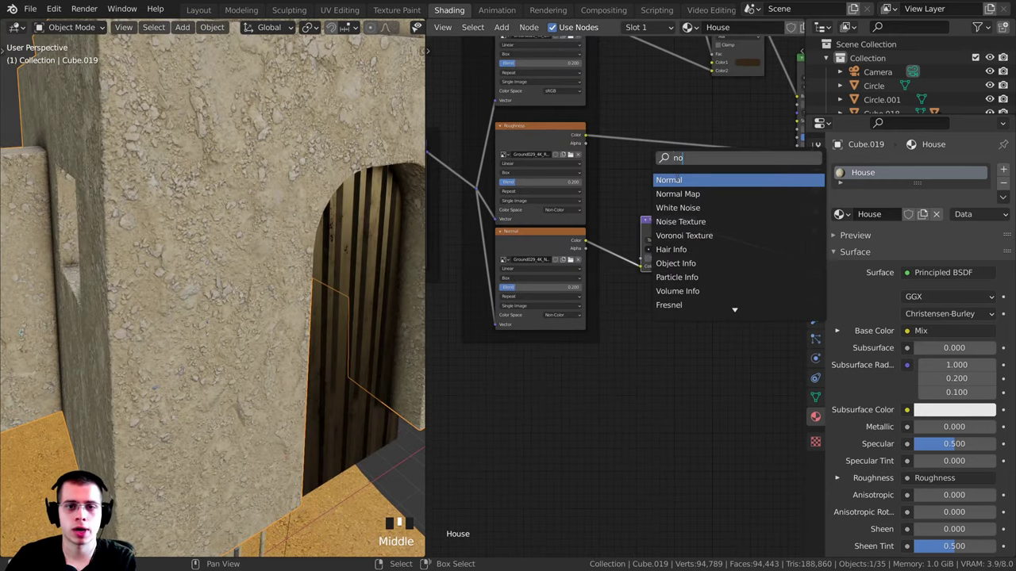
type("o")
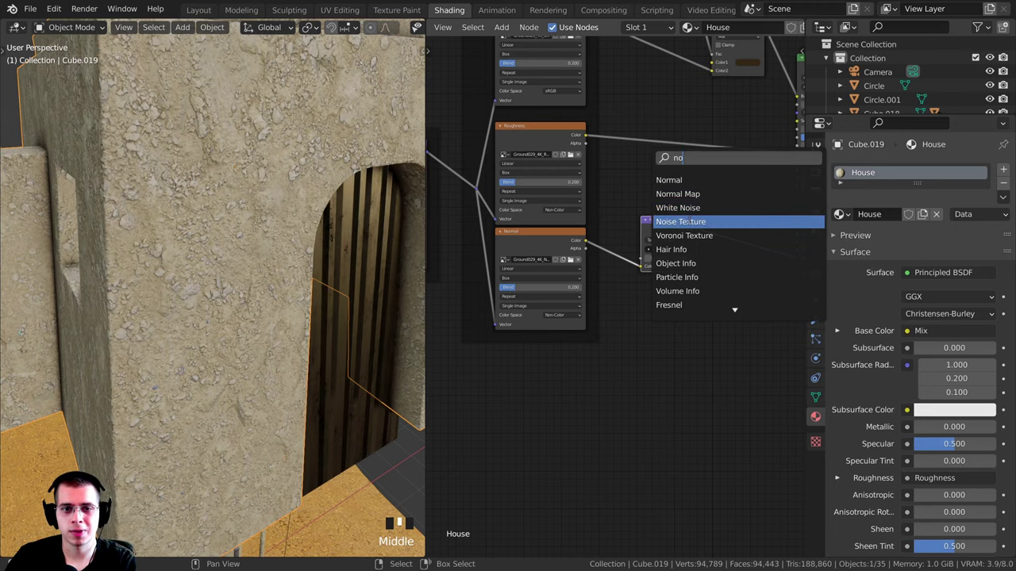
left_click(683, 221)
- Link the Mapping node's Vector to the Noise Texture's Vector and preview the noise on the house
middle_click_drag(431, 192, 546, 165)
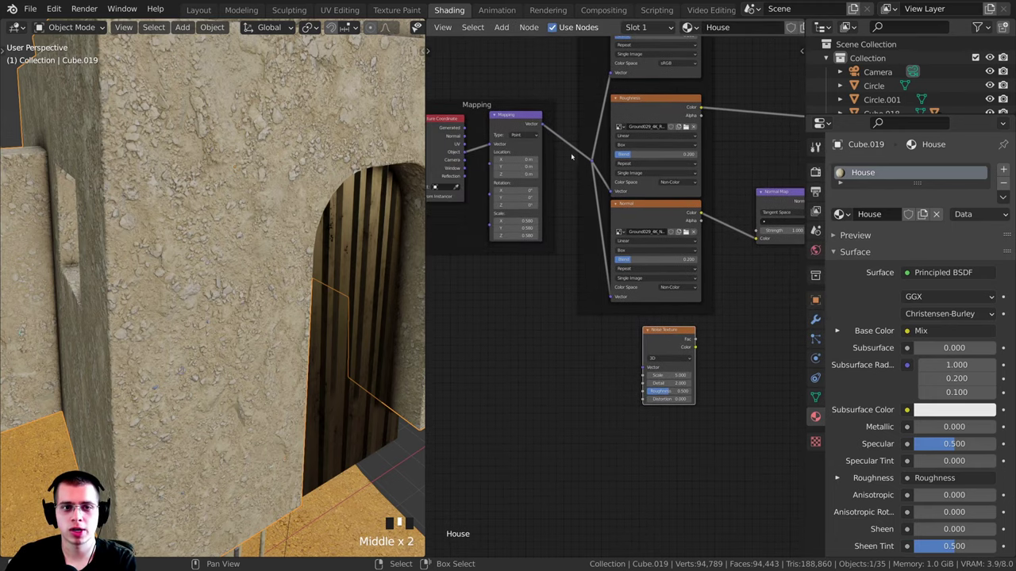
left_click_drag(541, 125, 657, 354)
middle_click_drag(664, 346, 597, 334)
scroll(591, 341, "up", 2)
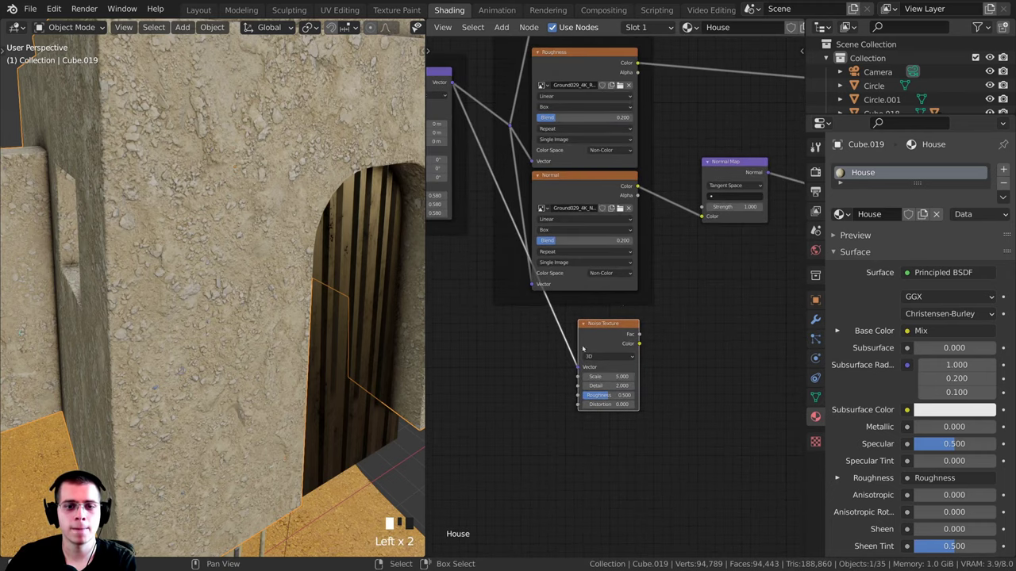
left_click(635, 337, "ctrl+shift")
scroll(339, 300, "down", 3)
middle_click_drag(340, 299, 337, 268)
- Set the Noise Texture's Detail to 16, Roughness to 0.643 and Scale to 14.6
middle_click_drag(600, 394, 604, 341)
scroll(591, 357, "up", 7)
left_click_drag(587, 367, 627, 367)
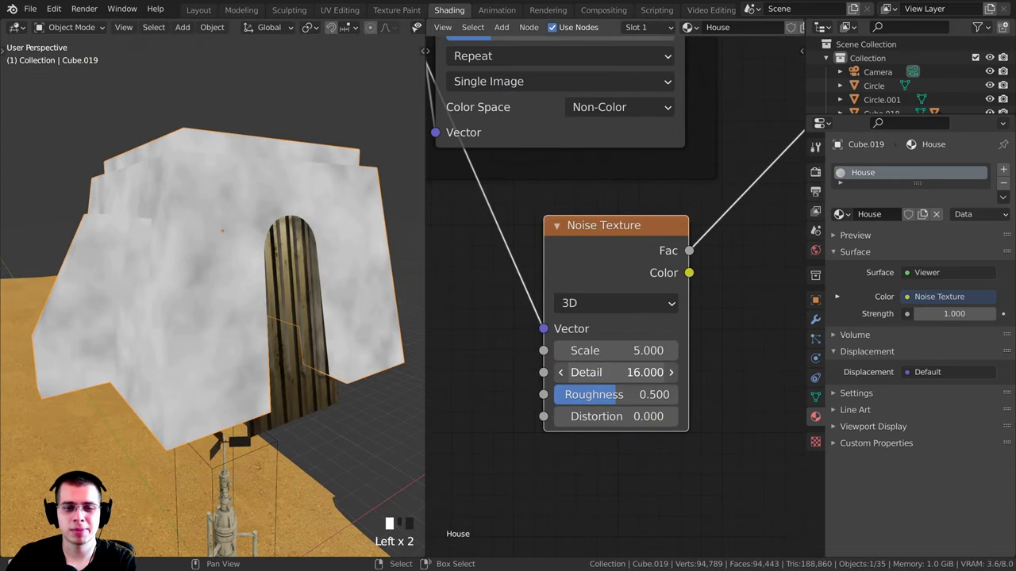
scroll(213, 223, "up", 2)
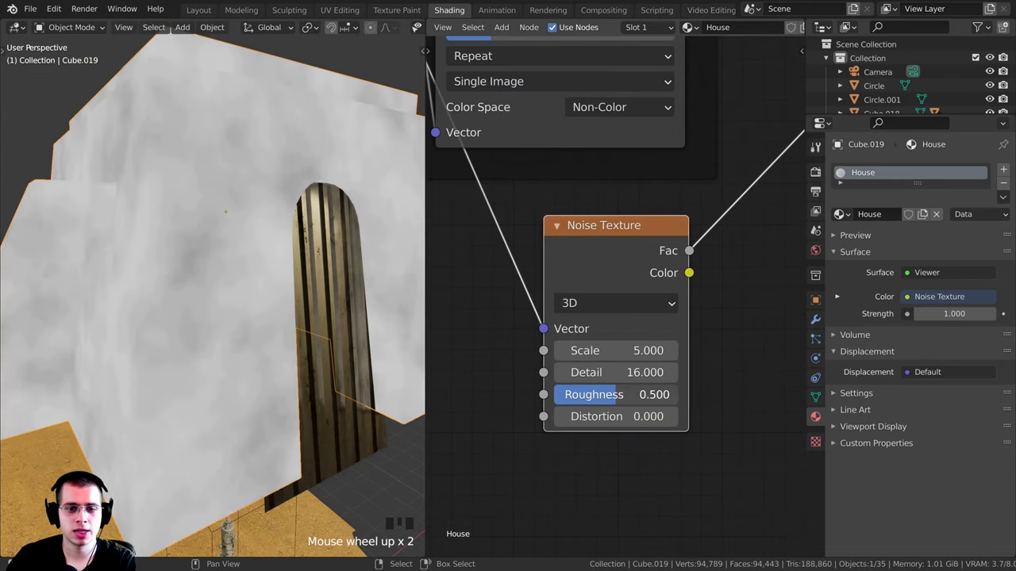
left_click_drag(631, 394, 635, 394)
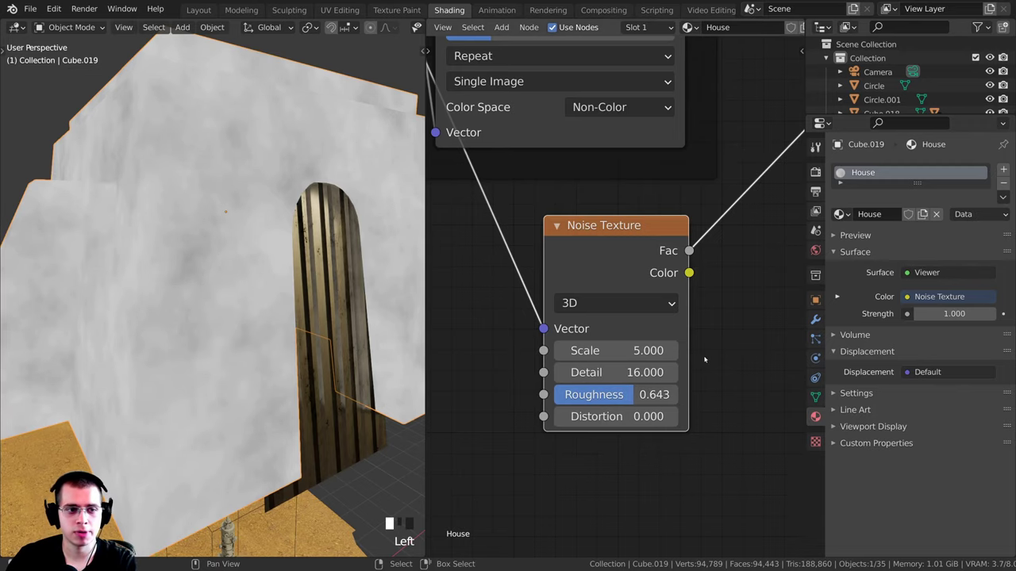
left_click_drag(627, 351, 693, 351)
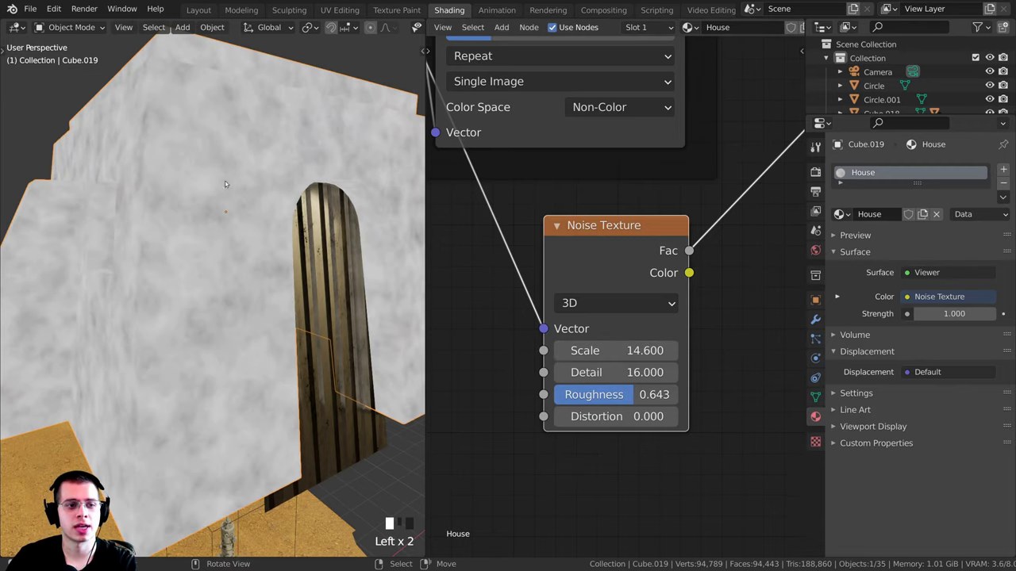
- Insert a Bump node between the Normal Map and the Principled BSDF, with the Normal Map feeding the Bump's Normal input
scroll(283, 260, "down", 4)
middle_click_drag(284, 262, 311, 258)
scroll(692, 247, "down", 6)
middle_click_drag(698, 218, 621, 243)
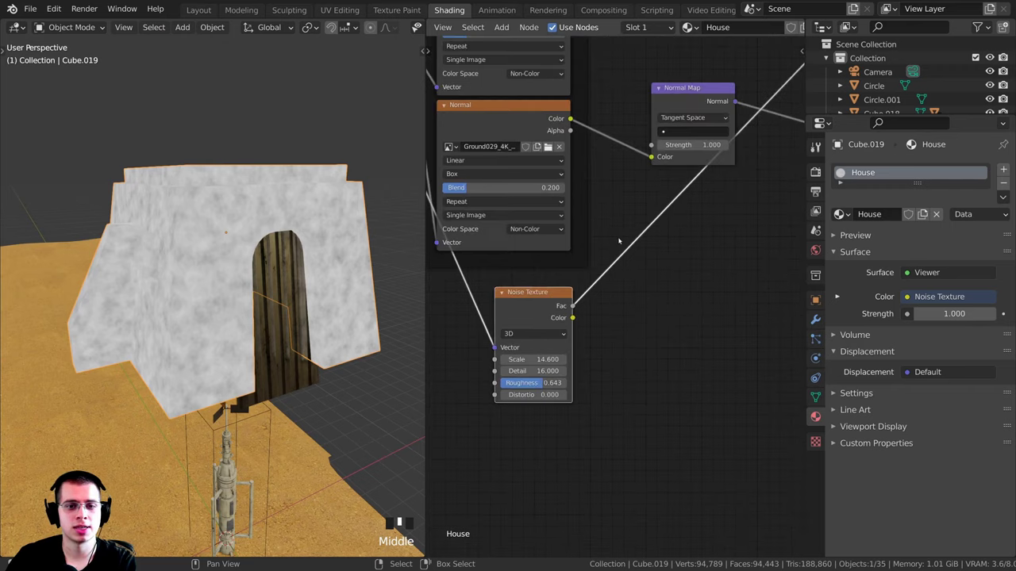
scroll(603, 258, "down", 3)
middle_click_drag(586, 273, 528, 333)
middle_click_drag(749, 225, 744, 227)
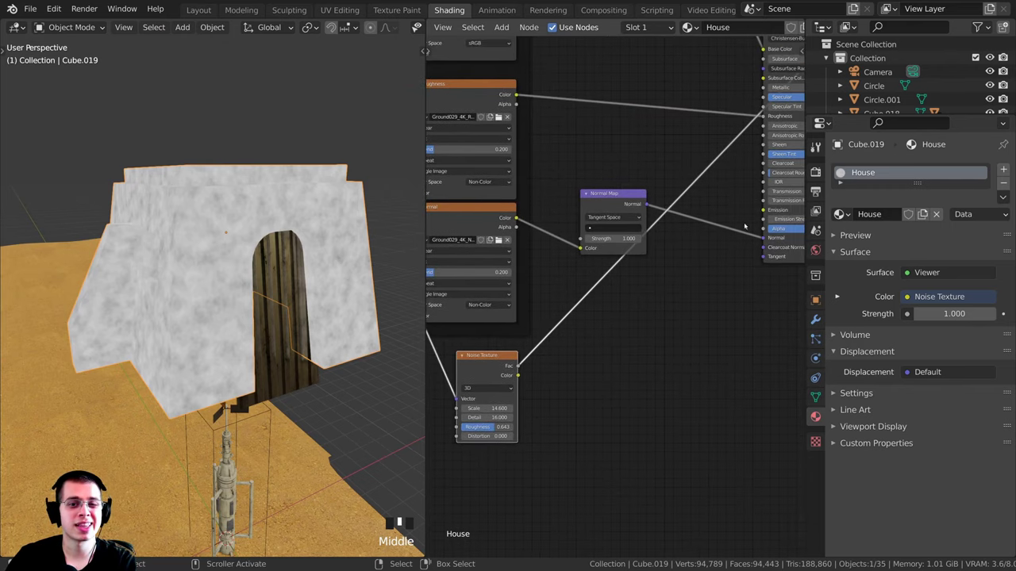
key("shift+a")
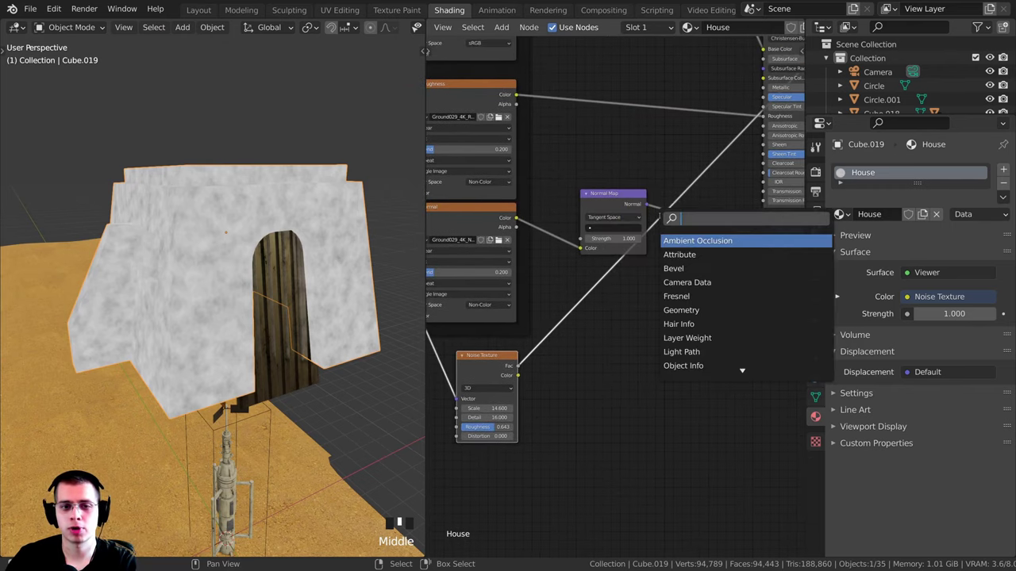
type("bum")
left_click(701, 242)
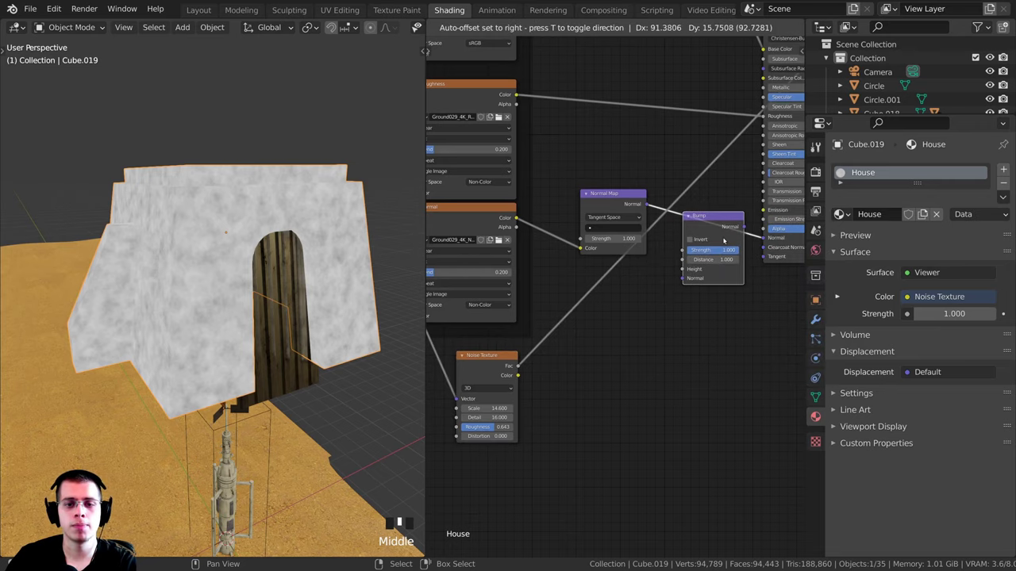
left_click(647, 228)
scroll(648, 229, "up", 2)
left_click(621, 204)
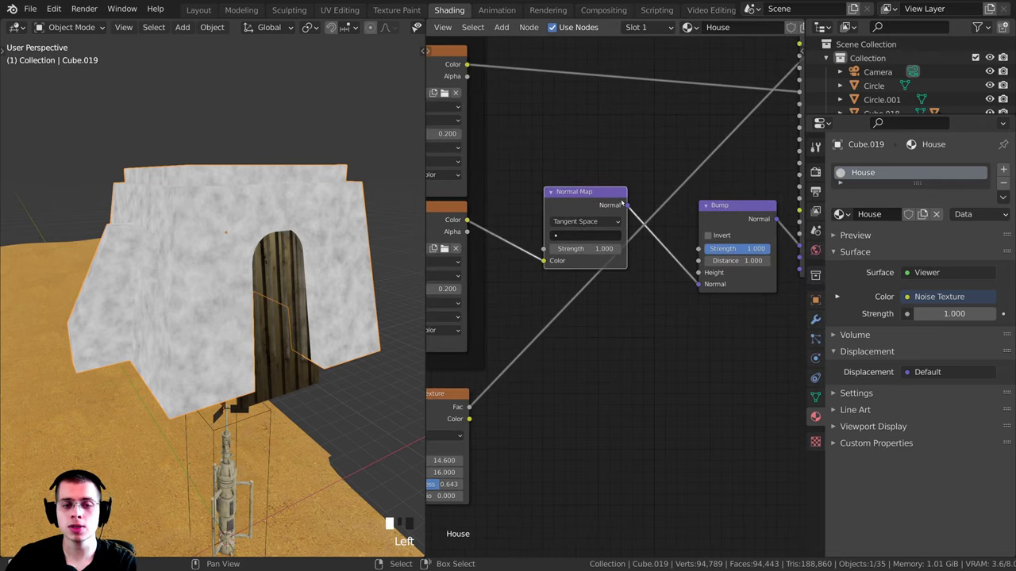
scroll(513, 390, "down", 1)
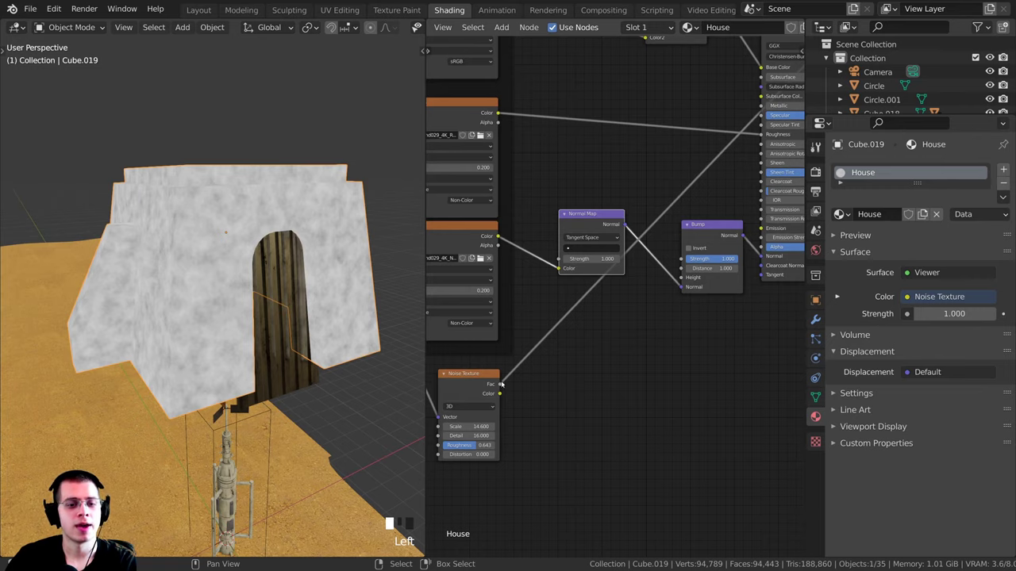
- Link the Noise Texture's Fac output to the Bump node's Height input
left_click_drag(499, 384, 647, 348)
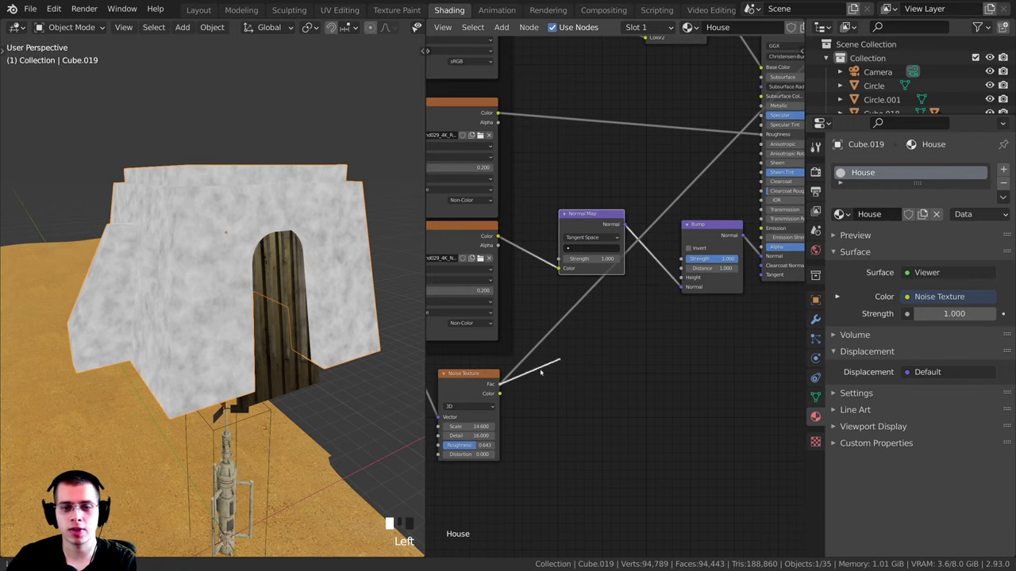
left_click_drag(647, 348, 682, 279)
scroll(660, 296, "up", 2)
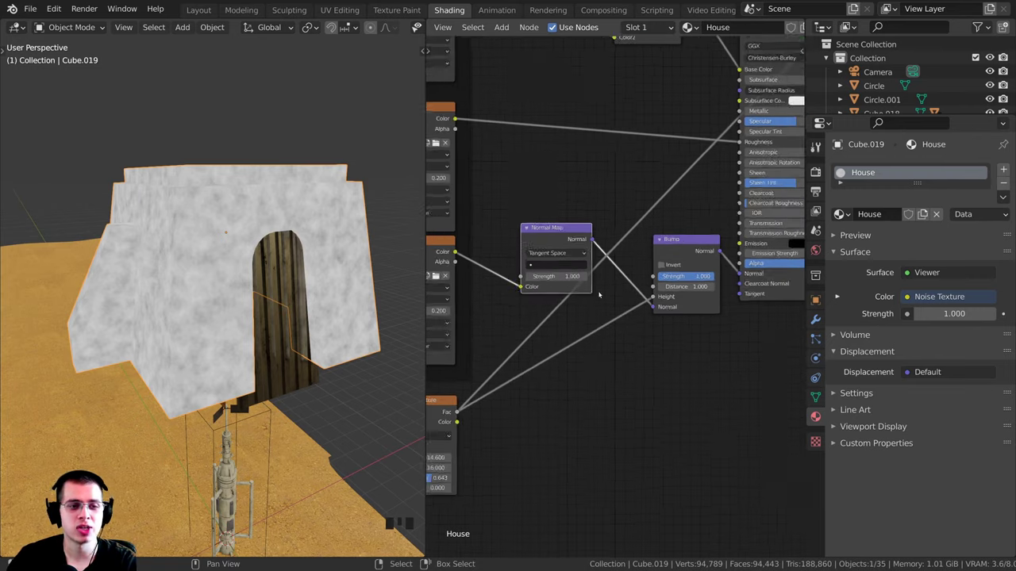
- Preview the Normal Map and the Bump output on the house to compare their surface detail
left_click(552, 238, "ctrl+shift")
mouse_move(151, 235)
middle_mouse_down()
mouse_move(202, 236)
mouse_move(158, 235)
middle_mouse_up()
scroll(192, 237, "up", 2)
left_click(680, 248, "ctrl+shift")
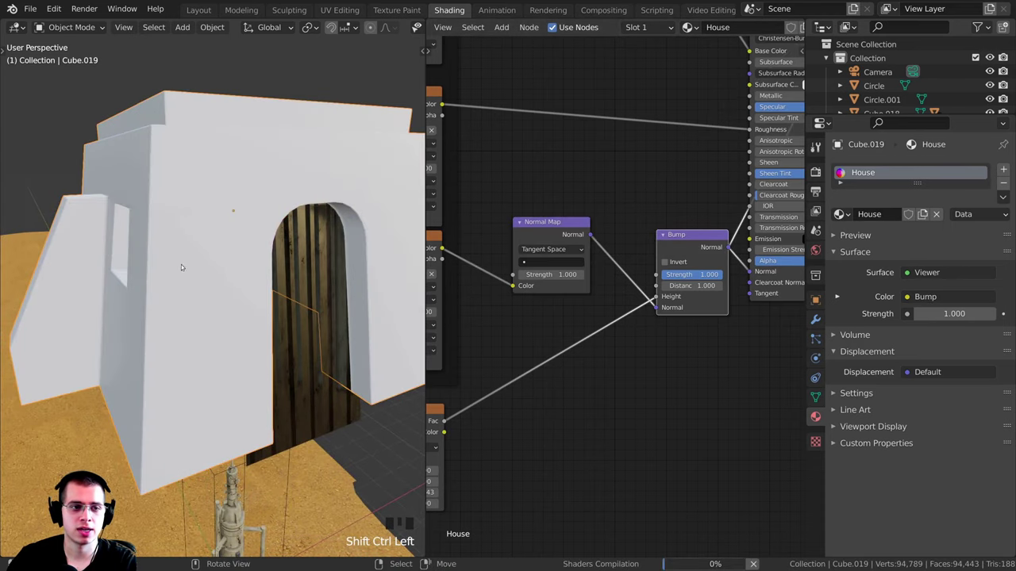
middle_click_drag(209, 261, 209, 346)
scroll(623, 296, "up", 2)
scroll(682, 295, "up", 2)
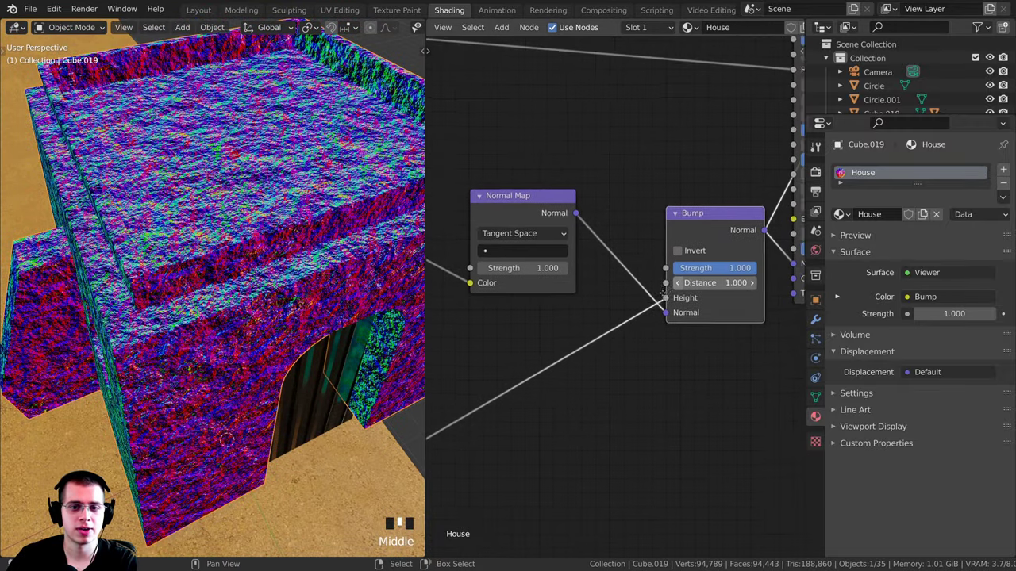
- Set the Bump's Strength to 0.538 and preview the Principled BSDF on the house
left_click_drag(682, 281, 639, 281)
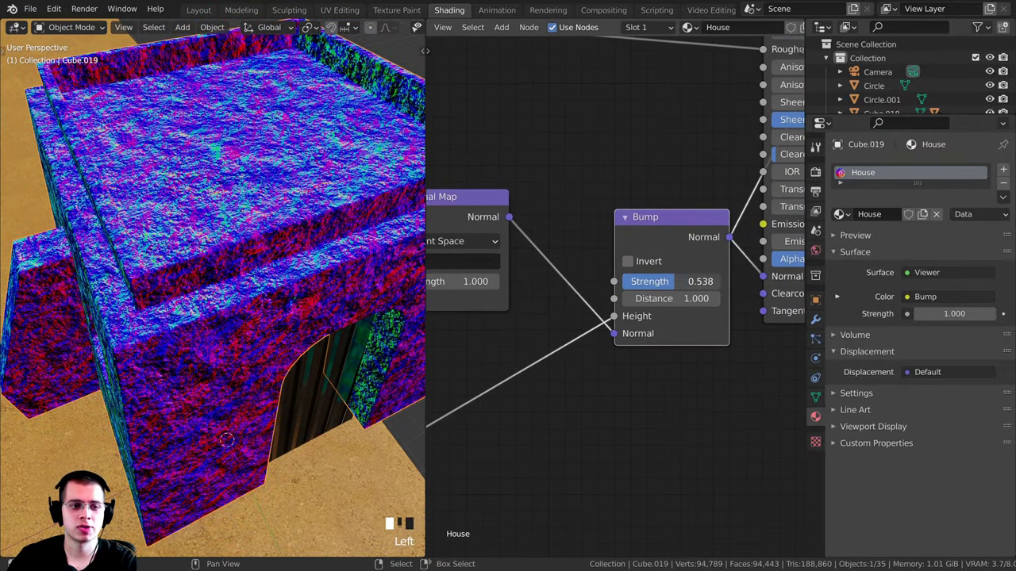
scroll(626, 275, "down", 3)
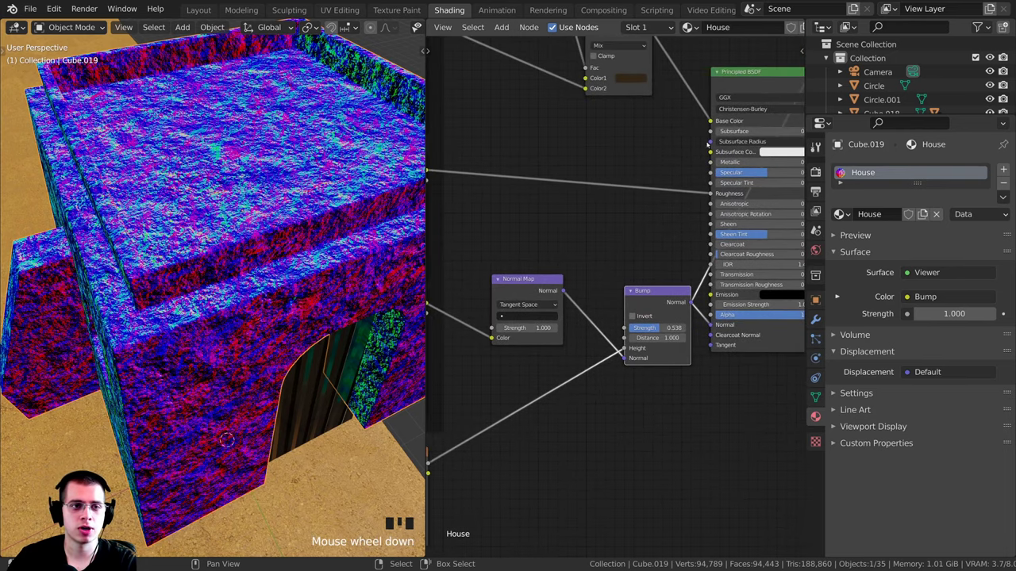
left_click(744, 93, "ctrl+shift")
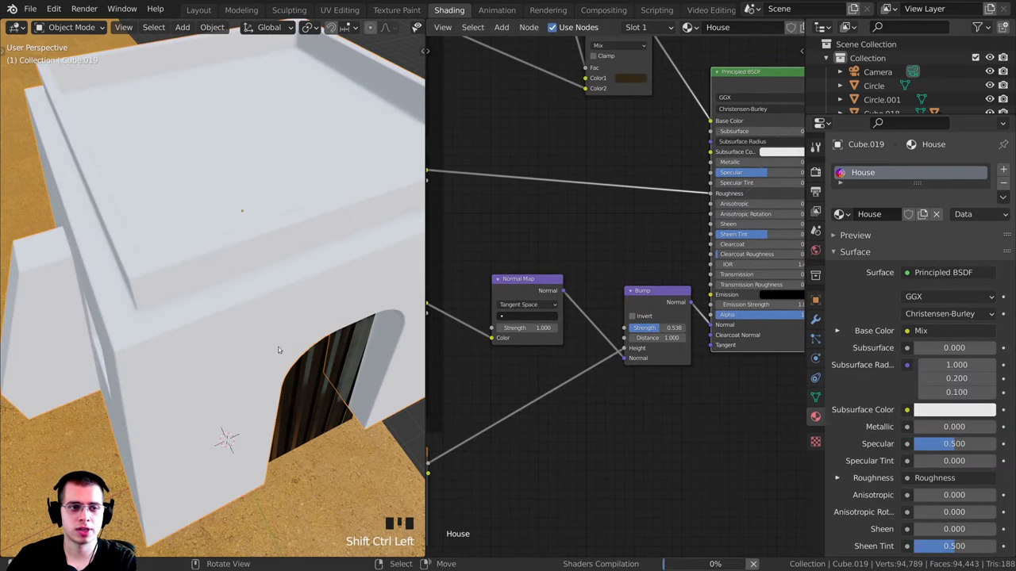
scroll(288, 286, "up", 2)
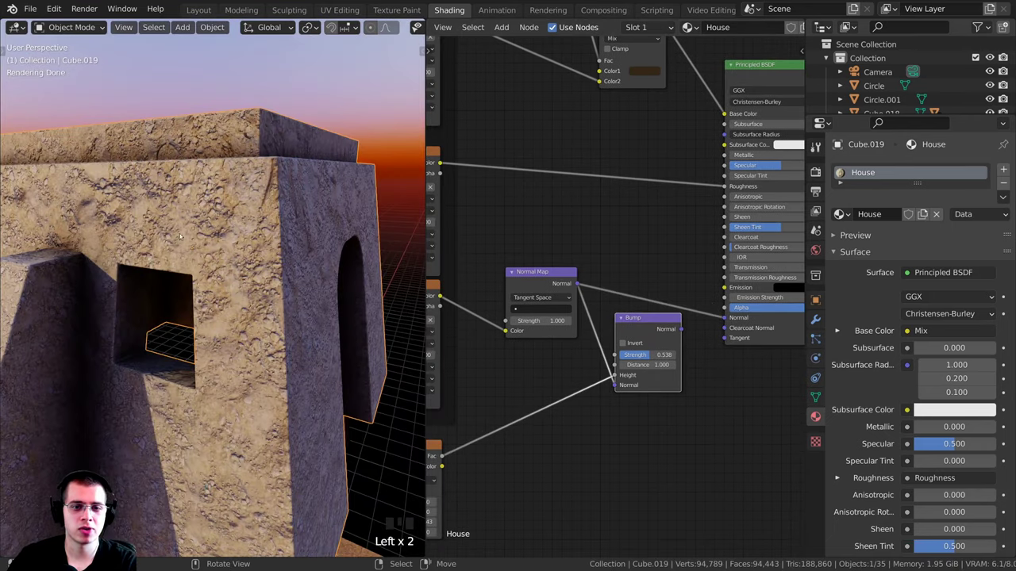
- Link the Bump's Normal output to the Principled BSDF's Normal input and set the Bump's Strength to 0.671
left_click_drag(680, 329, 724, 317)
mouse_move(577, 284)
left_mouse_down()
mouse_move(615, 385)
mouse_move(639, 355)
left_mouse_up()
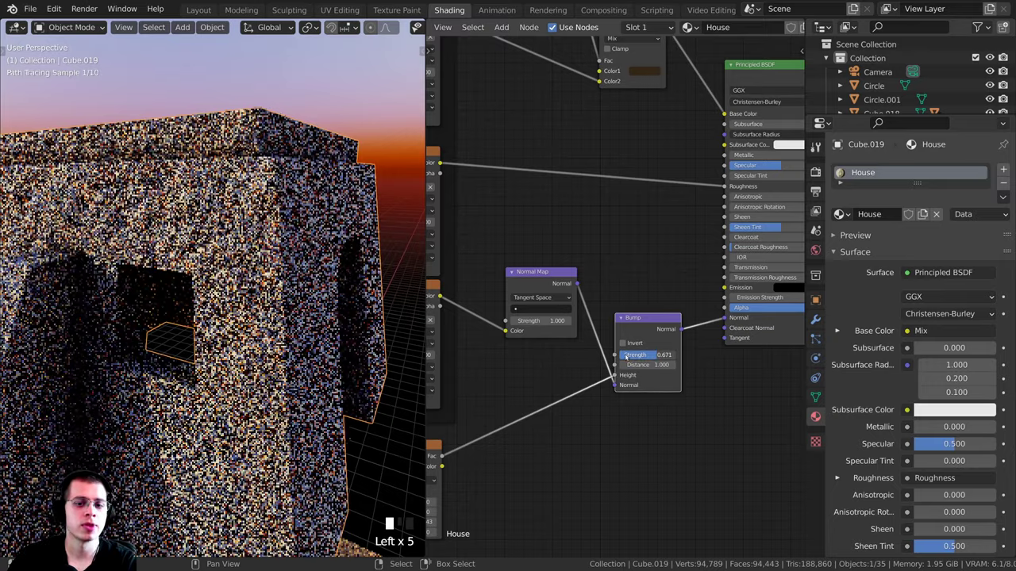
middle_click_drag(318, 198, 283, 204)
middle_click_drag(296, 250, 278, 270)
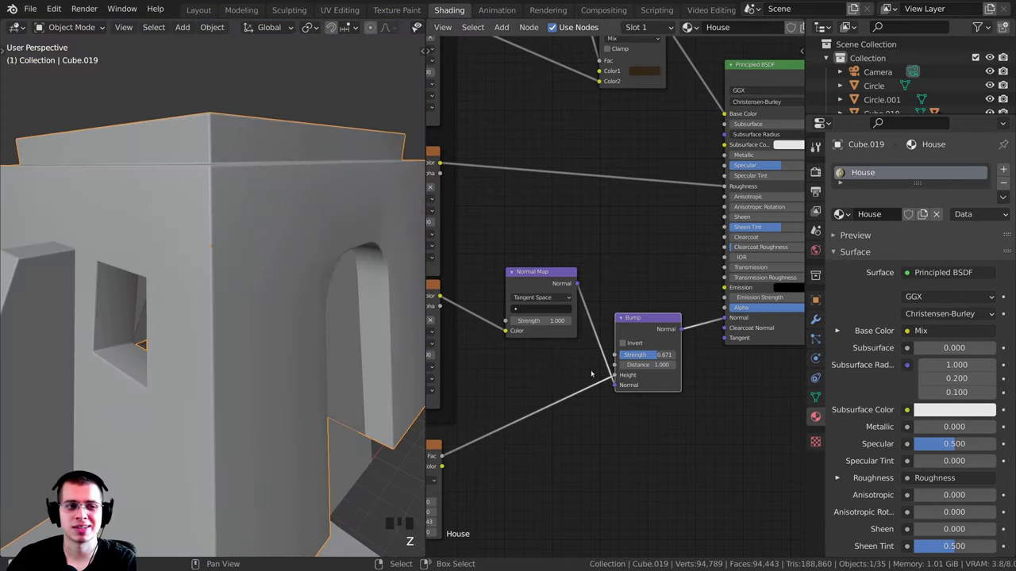
- Show the house in material preview shading and set the Noise Texture's Scale to 9.93
middle_click_drag(592, 374, 680, 297)
key("z")
left_click_drag(687, 393, 659, 393)
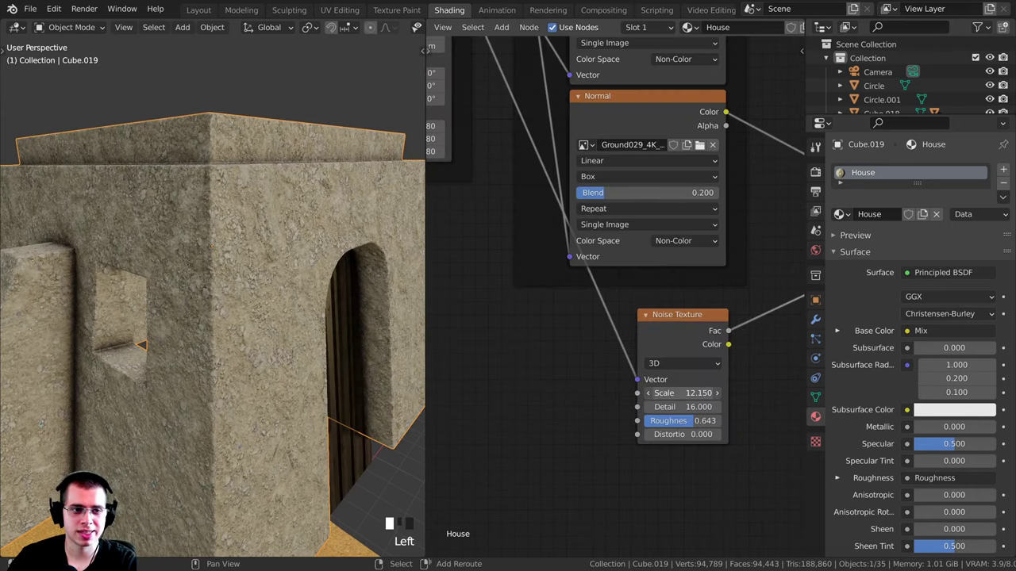
middle_click_drag(148, 383, 148, 340)
middle_click_drag(596, 326, 469, 395)
scroll(476, 389, "down", 2)
middle_click_drag(659, 297, 488, 340)
scroll(322, 305, "up", 2)
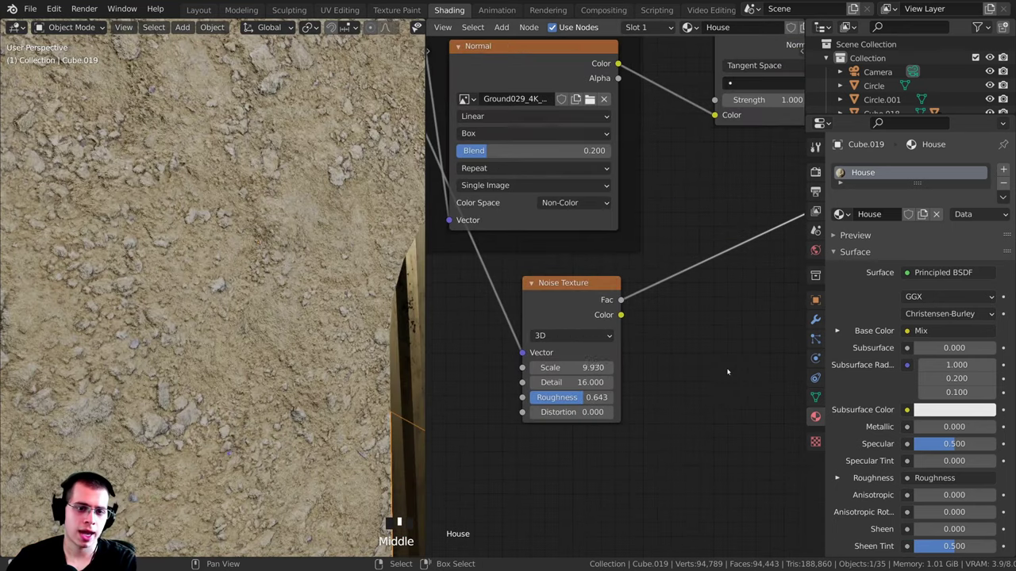
- Set the Noise Texture's Detail to 4.71
scroll(690, 377, "up", 1)
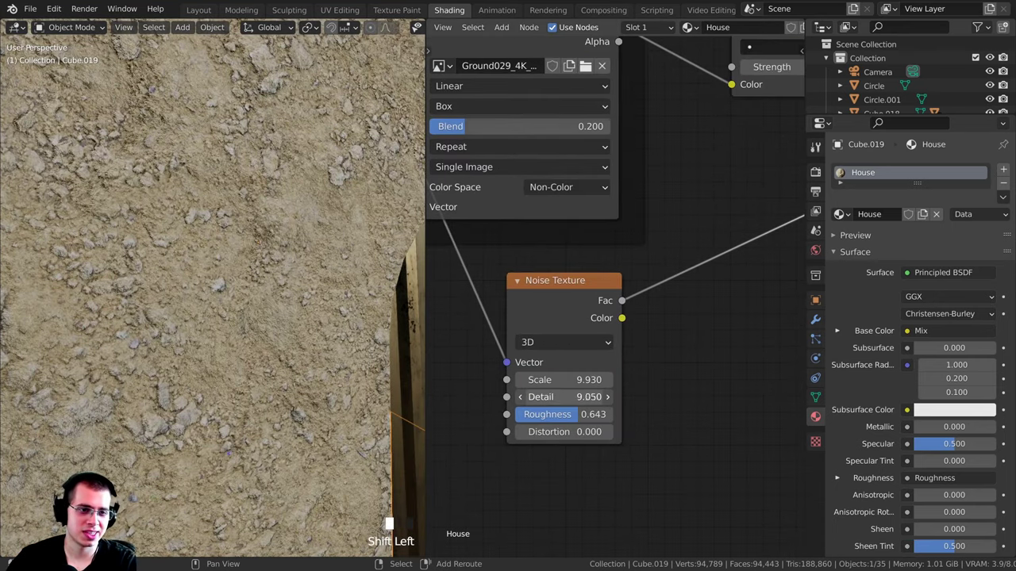
left_click_drag(563, 397, 587, 397)
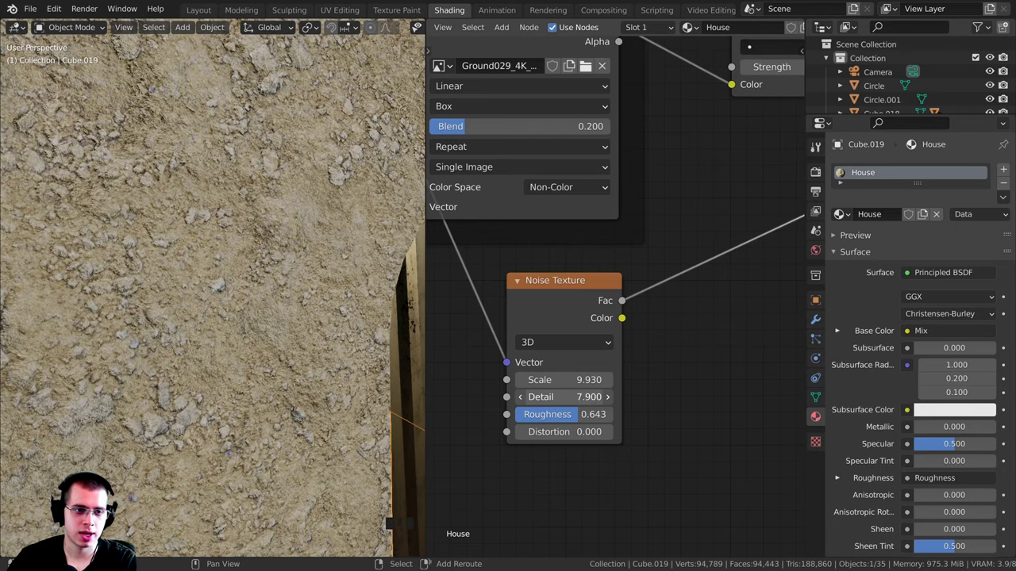
left_click_drag(588, 397, 575, 396)
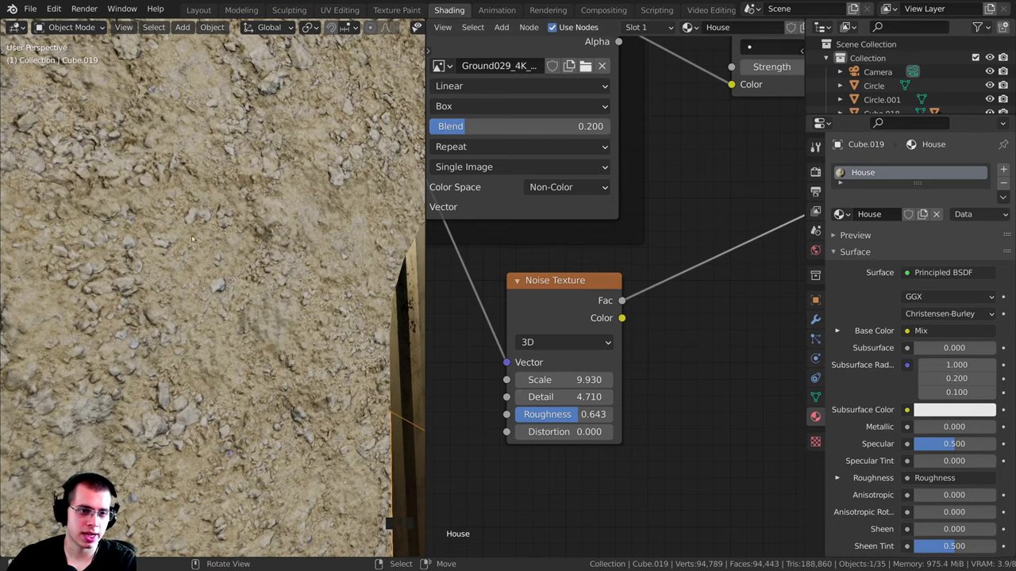
- Set the Bump node's Strength to 0.548 while checking the wall relief on the house
middle_click_drag(797, 183, 675, 275)
left_click_drag(742, 266, 776, 267)
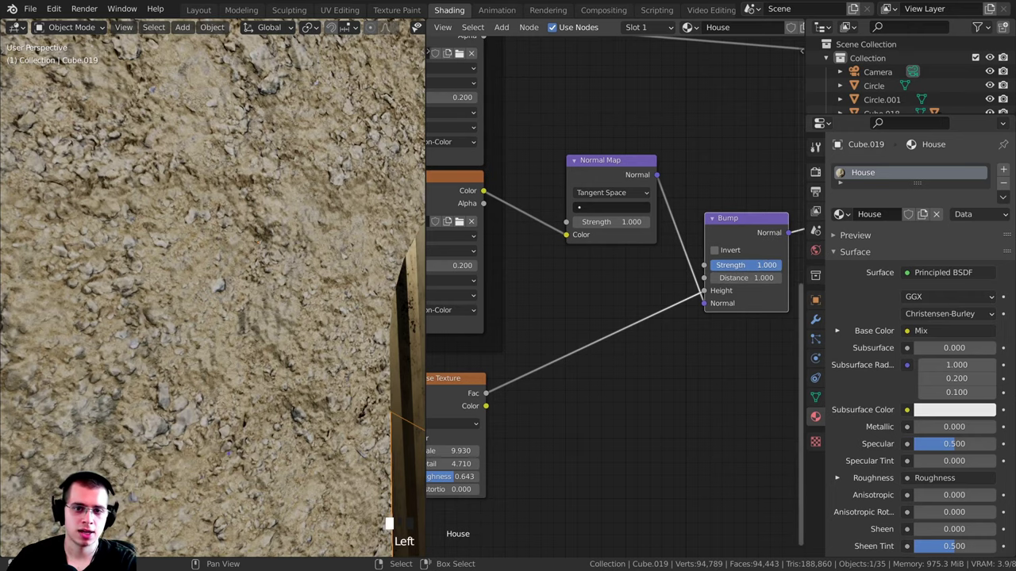
scroll(190, 305, "down", 5)
middle_click_drag(163, 305, 251, 312)
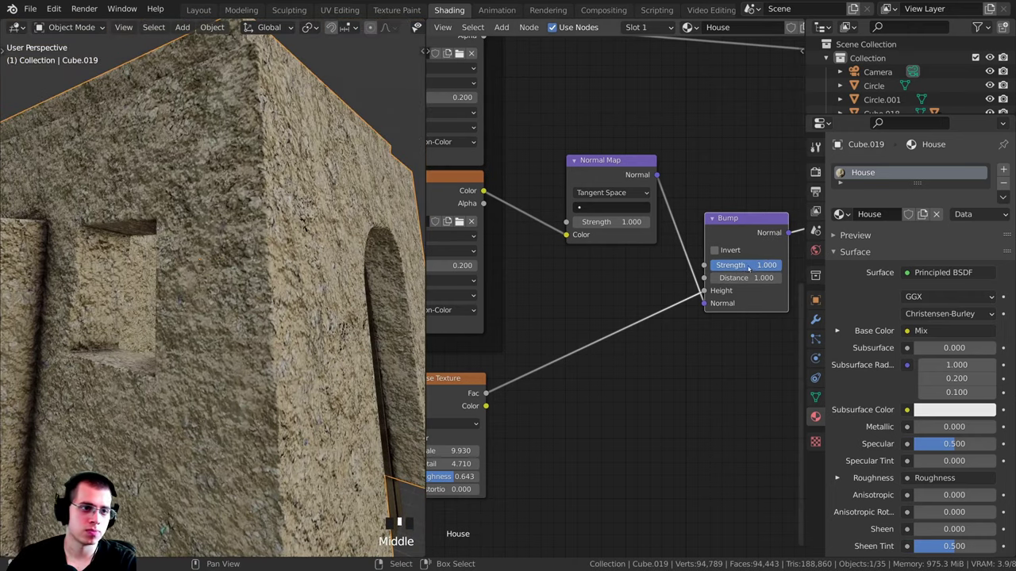
left_click_drag(747, 265, 749, 265)
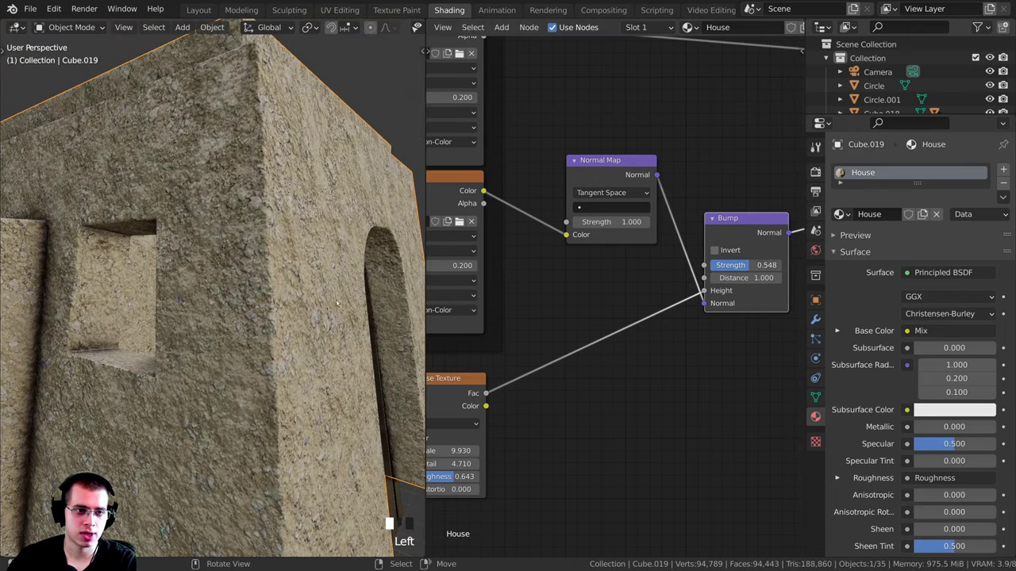
- Save the file, deselect everything and bring the whole house and its node setup into view
middle_click_drag(302, 294, 199, 369)
key("ctrl+s")
scroll(211, 341, "down", 4)
key("a")
key("a")
key("a")
key("a")
scroll(269, 355, "down", 3)
middle_click_drag(198, 369, 206, 385, "shift")
scroll(715, 243, "down", 5)
scroll(715, 244, "down", 2)
middle_click_drag(715, 244, 654, 302, "shift")
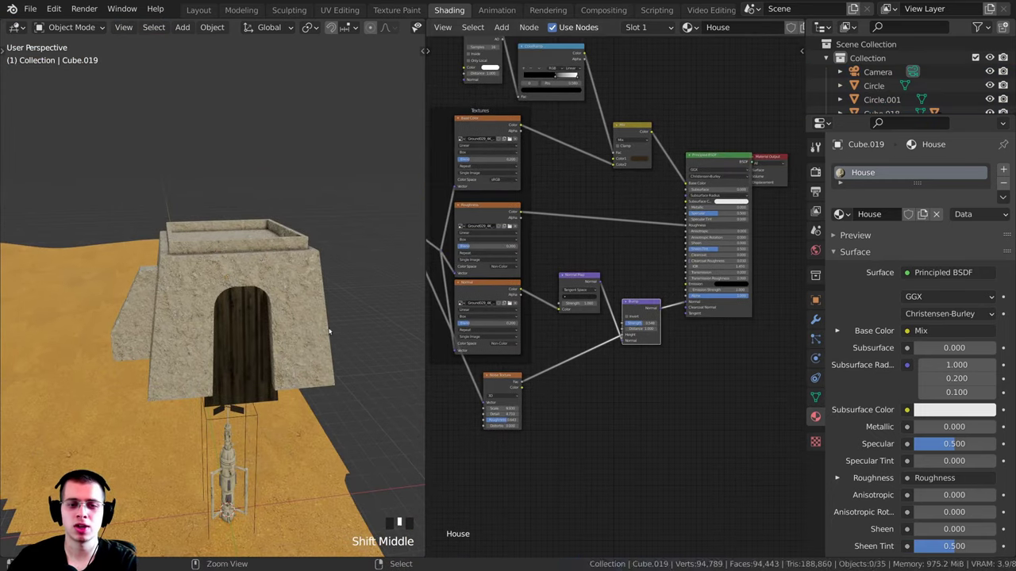
- Examine the textured house from several angles alongside its Principled BSDF node setup
scroll(262, 317, "up", 1)
middle_click_drag(262, 318, 314, 319)
middle_click_drag(313, 319, 276, 342, "shift")
middle_click_drag(675, 297, 619, 418, "shift")
left_click_drag(711, 281, 727, 281)
left_click(675, 214)
scroll(616, 210, "up", 2)
middle_click_drag(262, 325, 202, 314)
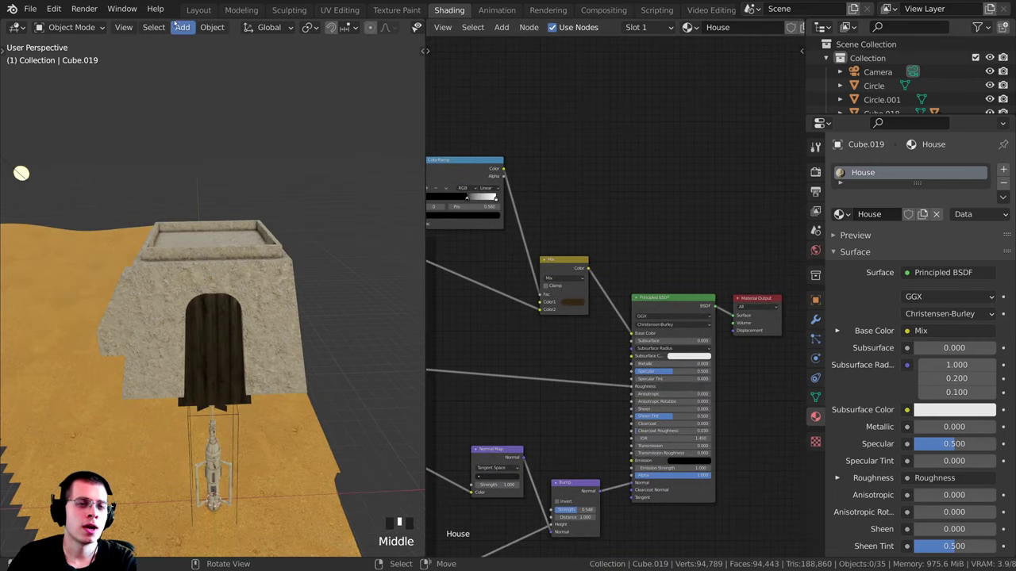
- Switch to the Layout workspace and select the building together with its door
left_click(199, 9)
mouse_move(461, 193)
middle_mouse_down()
mouse_move(318, 242)
mouse_move(414, 327)
middle_mouse_up()
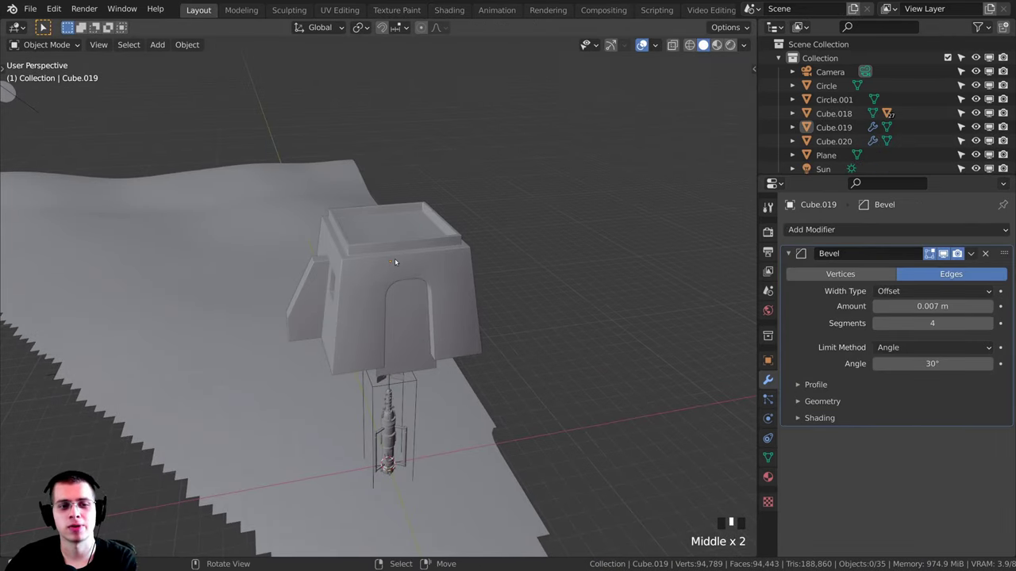
right_click(396, 261)
right_click(420, 304, "shift")
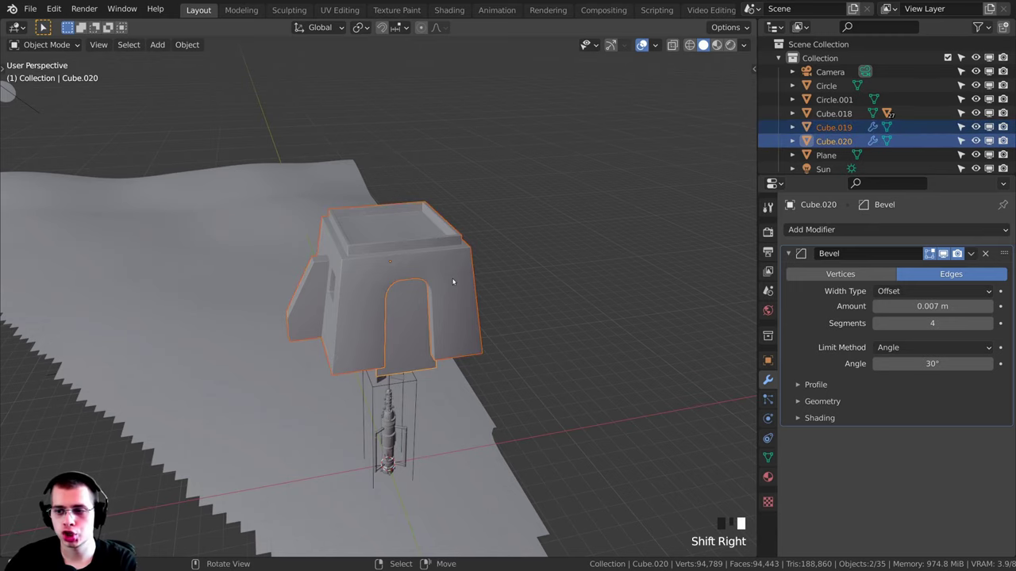
- From the top view, move the building and door away from the tower to the middle of the desert plane
key("KP_7")
scroll(453, 302, "down", 6)
scroll(445, 305, "up", 1)
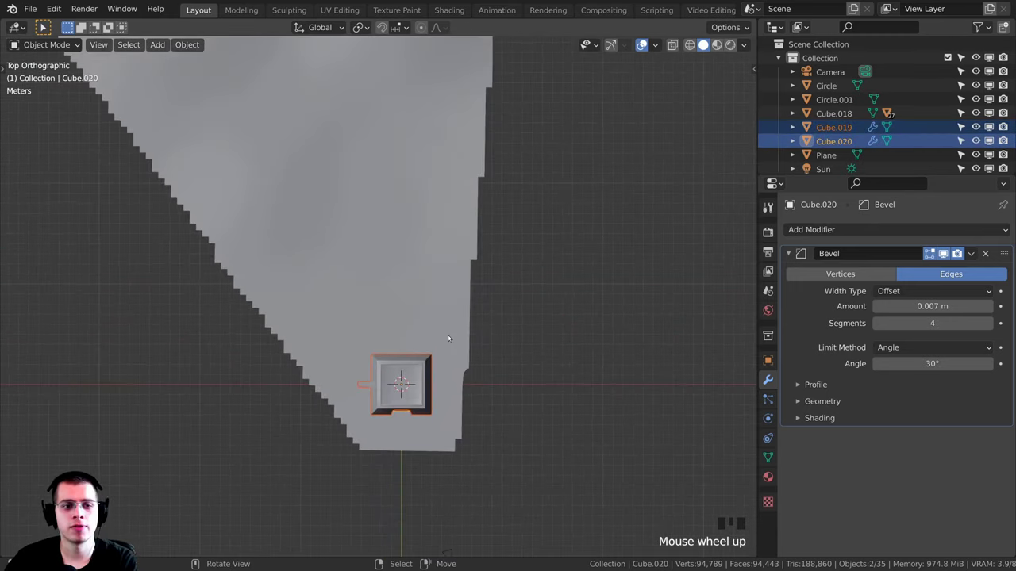
middle_click_drag(441, 306, 476, 346, "shift")
scroll(548, 425, "down", 4)
key("g")
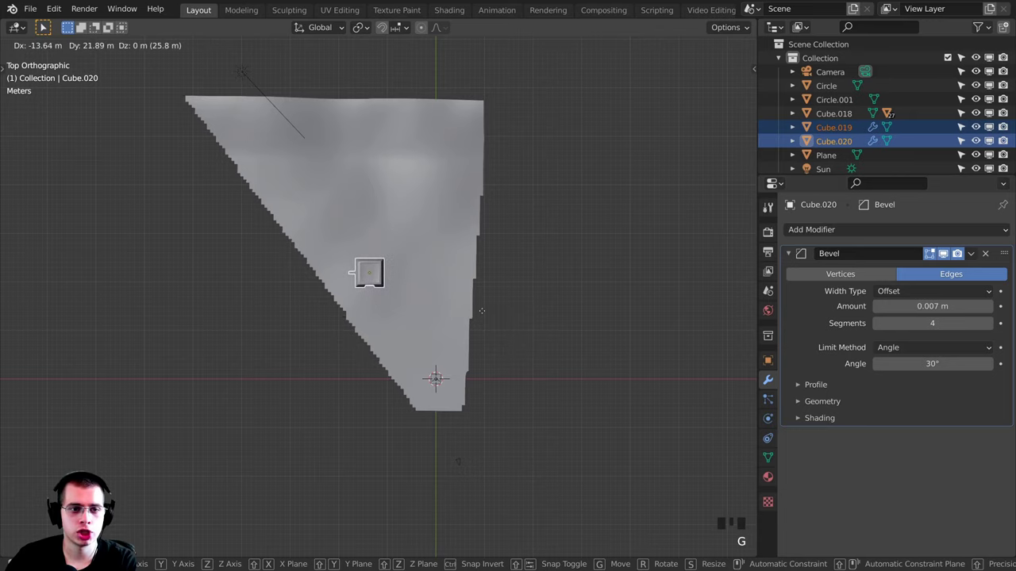
left_click(492, 317)
- Rotate the building and door by -92.4° plus about 12° more, and shift them -4.22 m along X
key("r")
scroll(461, 265, "up", 1)
key("r")
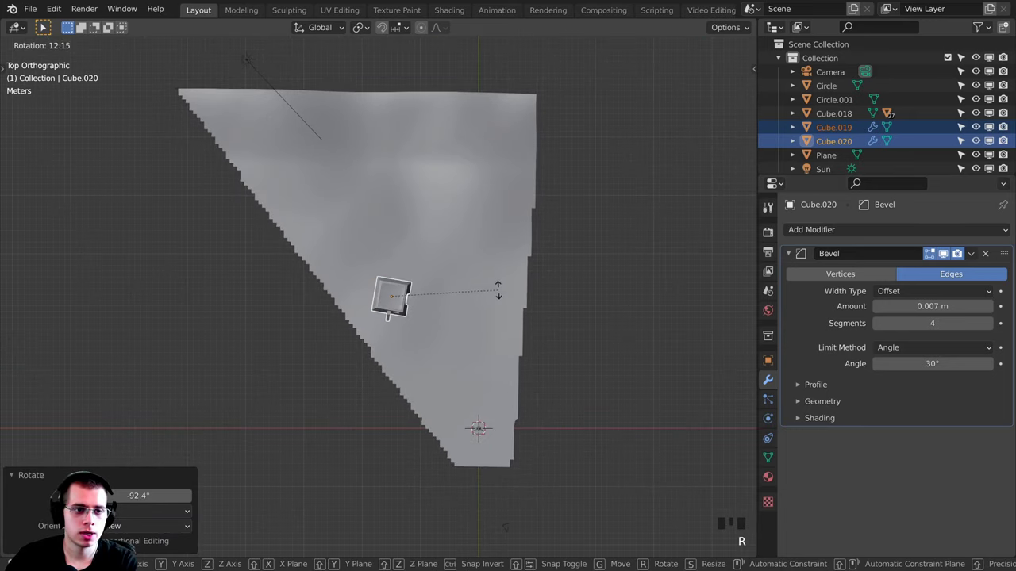
key("Return")
- Check through the camera and lower the building and door by 8.275 m along Z
key("KP_0")
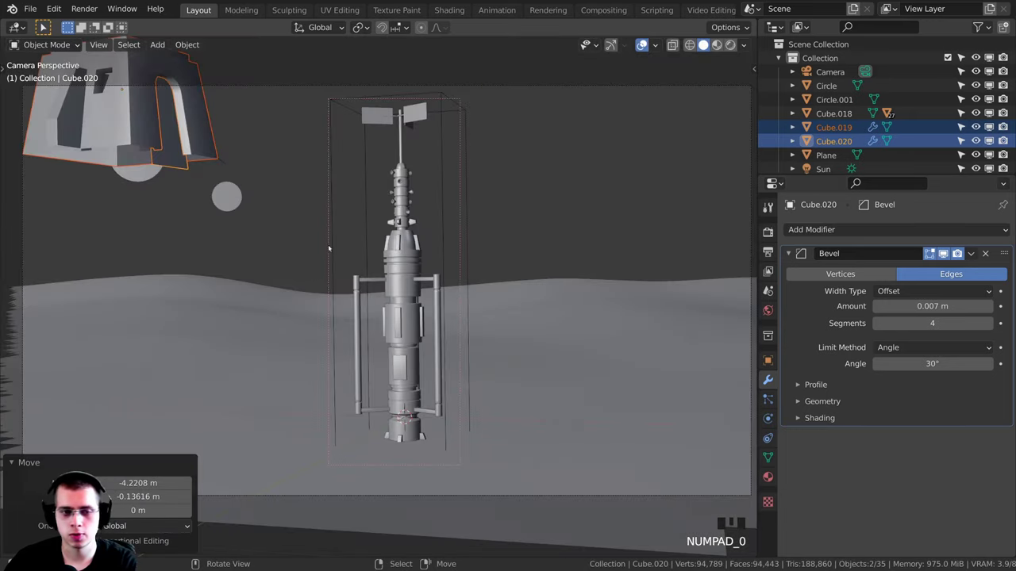
middle_click_drag(227, 107, 362, 135, "shift")
key("g")
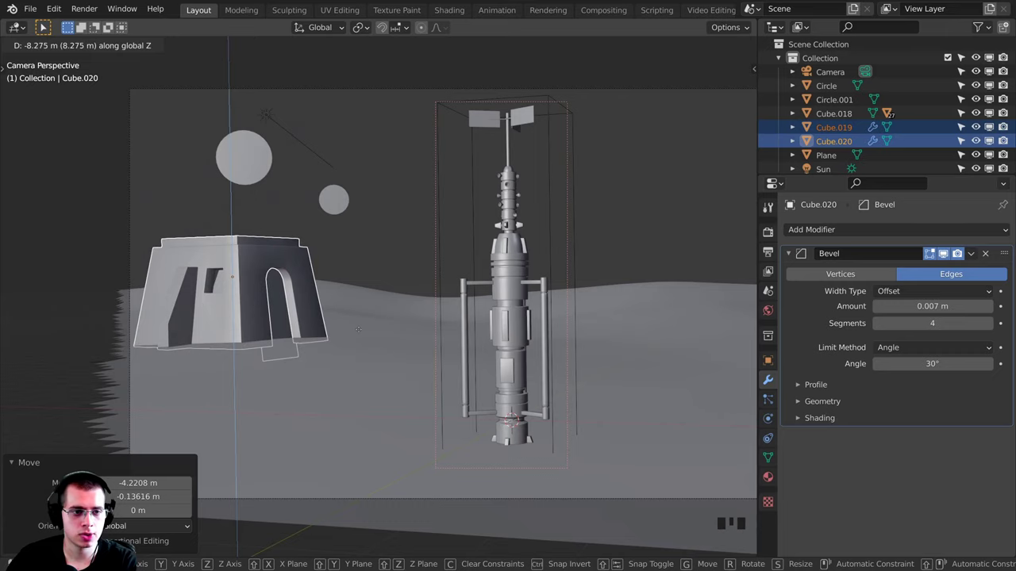
left_click(358, 330)
- From the top view, move the building and door farther back over the dunes and scale them to about 0.93
key("KP_7")
scroll(358, 321, "up", 2, "shift")
scroll(445, 337, "up", 2)
key("g")
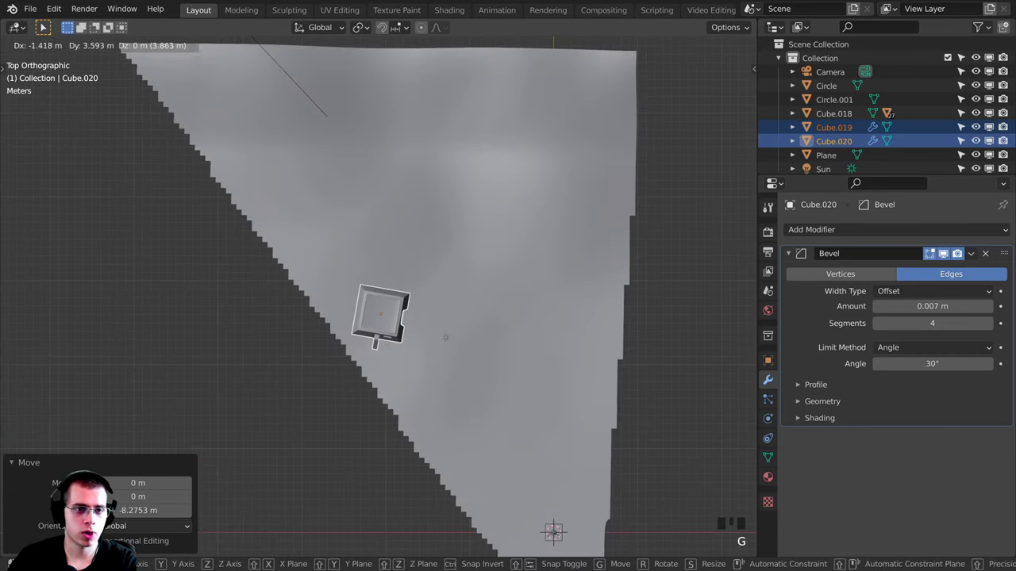
left_click(439, 315)
scroll(474, 333, "up", 2)
key("s")
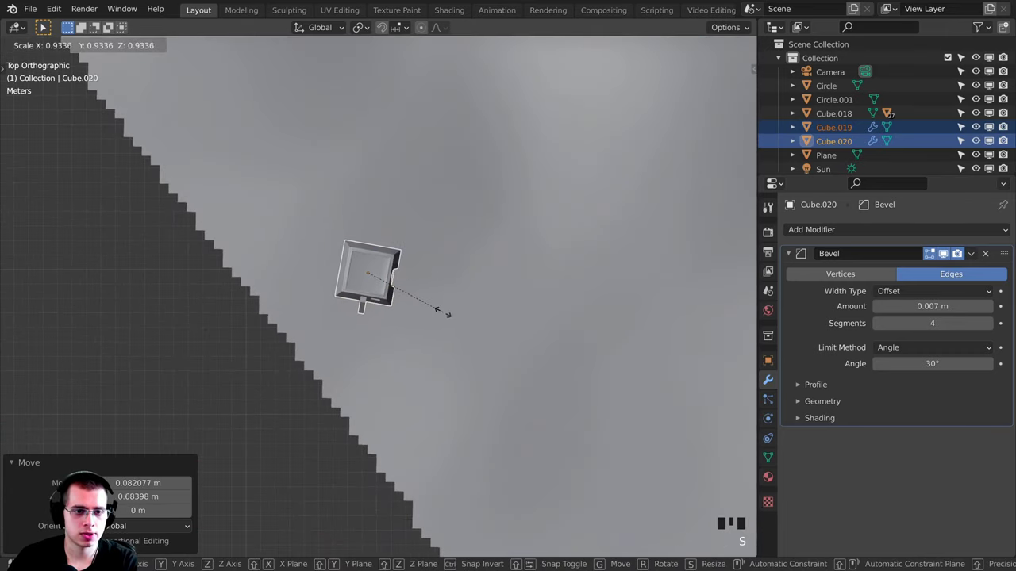
left_click(446, 316)
- In camera view, nudge the building and door 0.383 m along X, adjust their height along Z onto the sand, and save the file
key("KP_0")
scroll(445, 316, "up", 5)
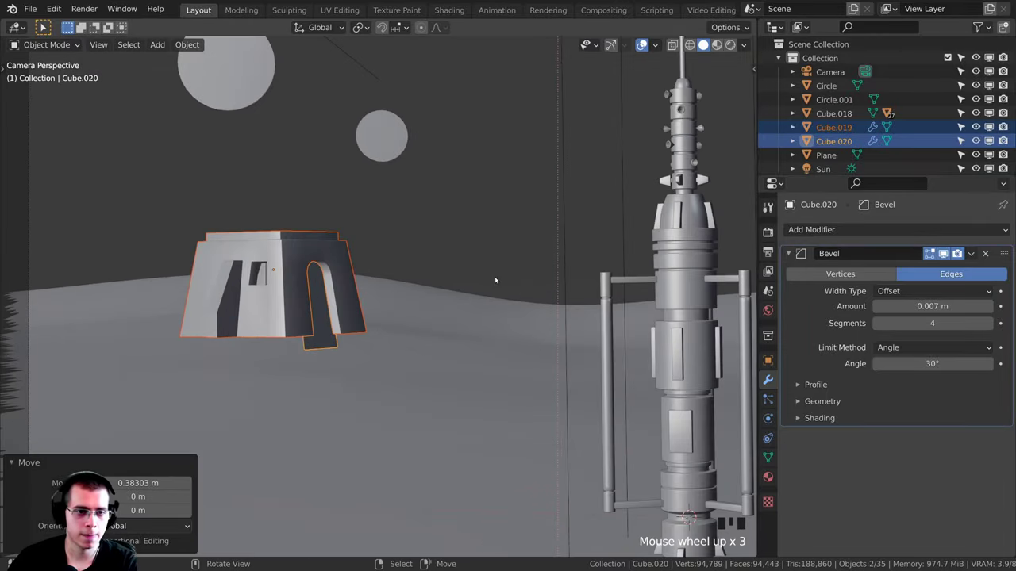
key("g")
key("z")
left_click(505, 308)
key("s")
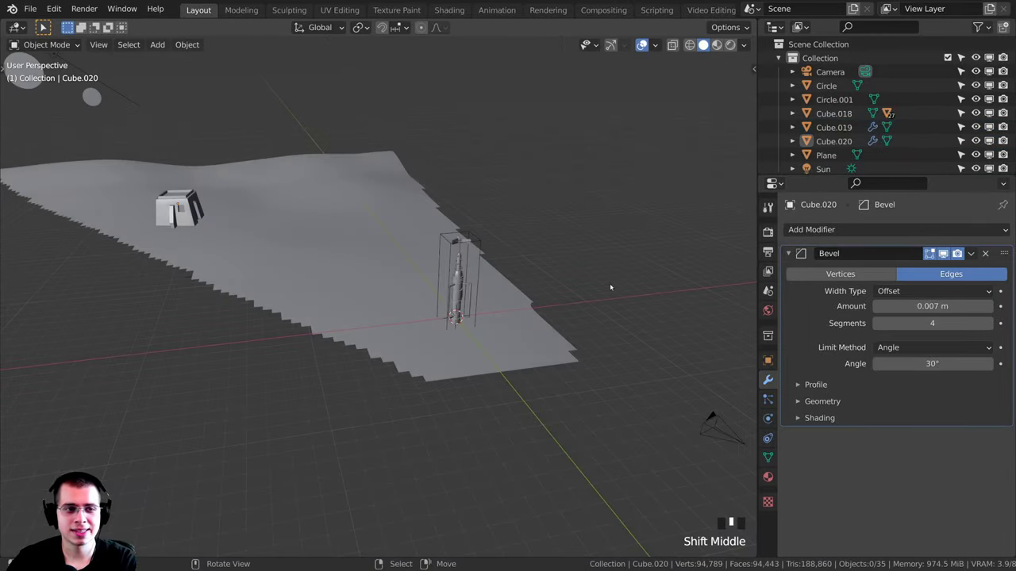
middle_click_drag(610, 287, 646, 318)
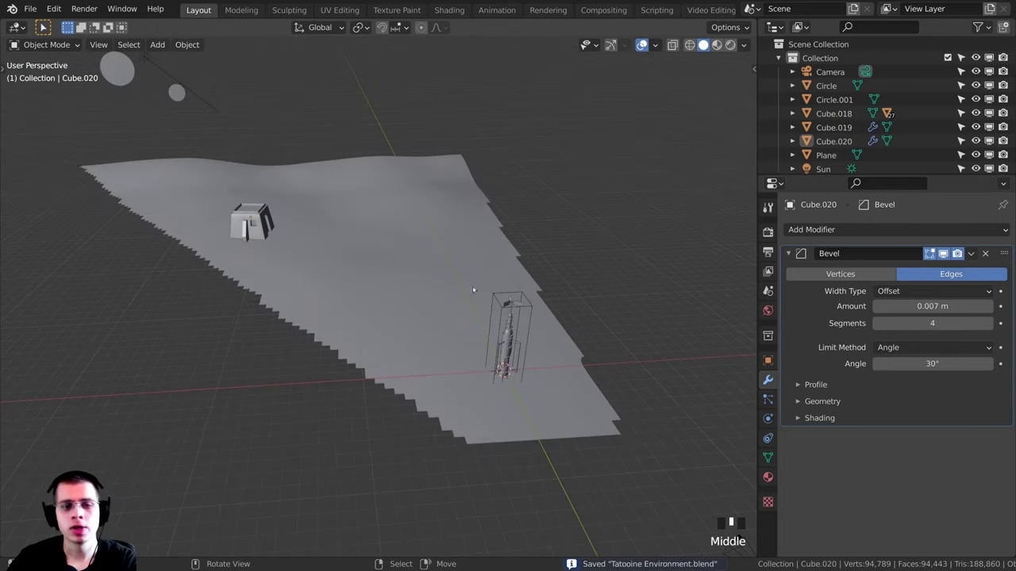
middle_click_drag(472, 289, 337, 304, "shift")
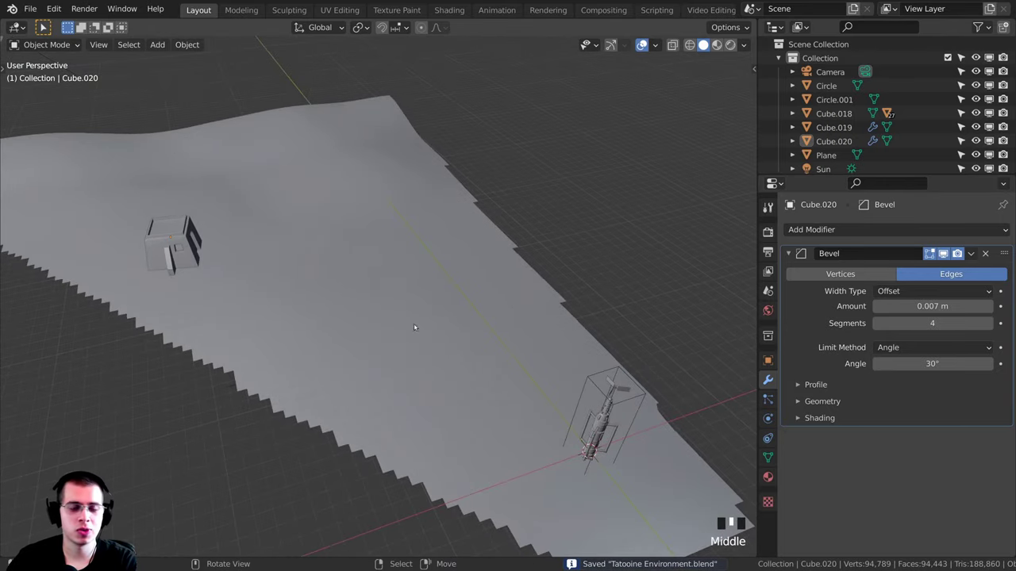
middle_click_drag(413, 327, 429, 233)
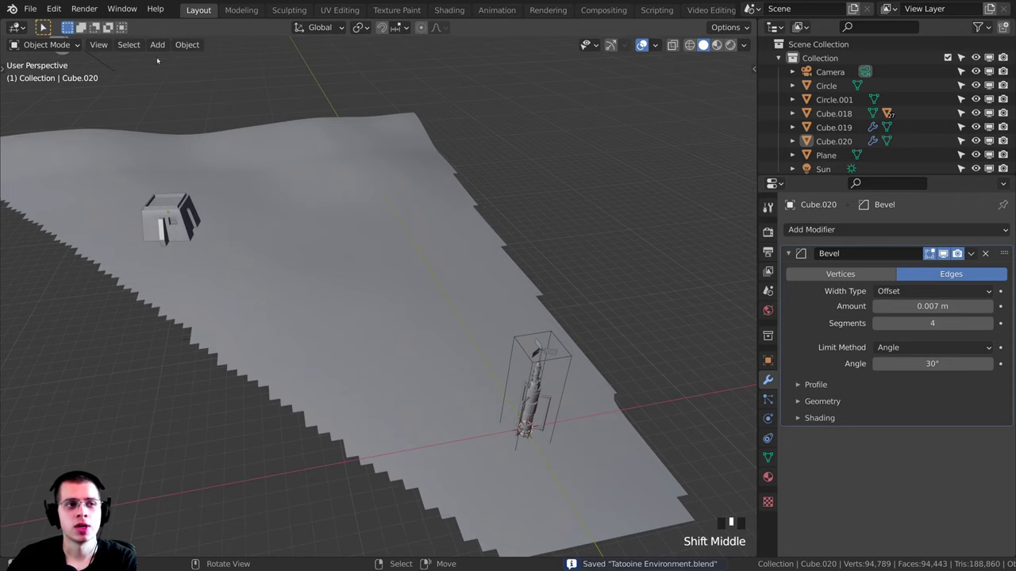
- Search the add-on preferences for "rig" and expand the Rigging: Rigify entry to check that it is enabled
left_click(54, 9)
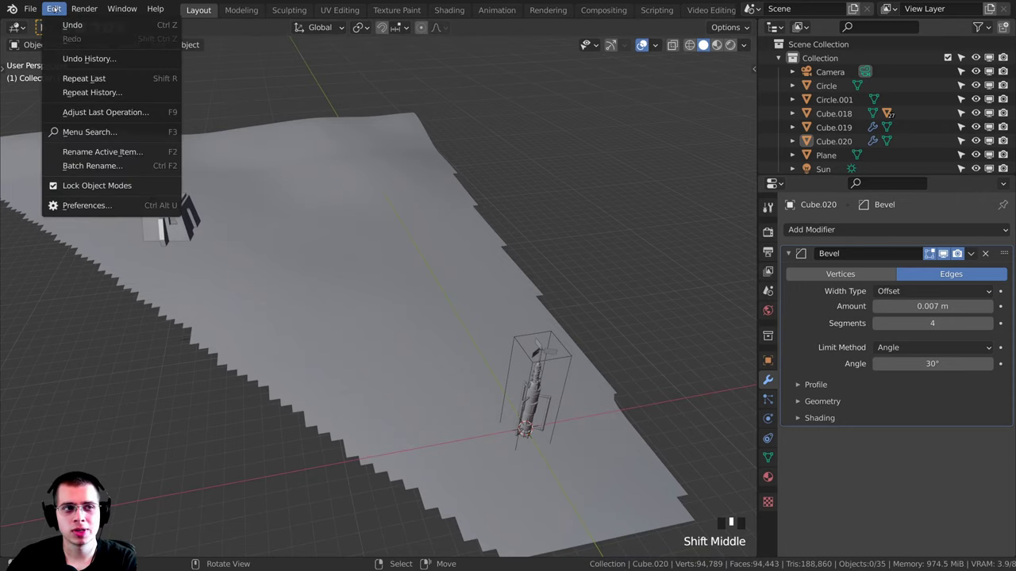
left_click(85, 206)
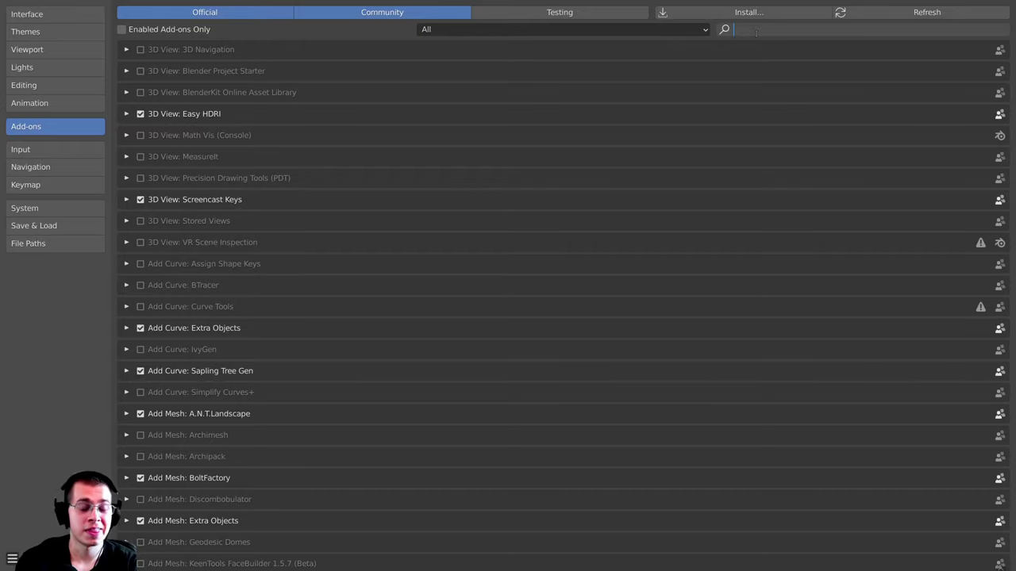
type("rig")
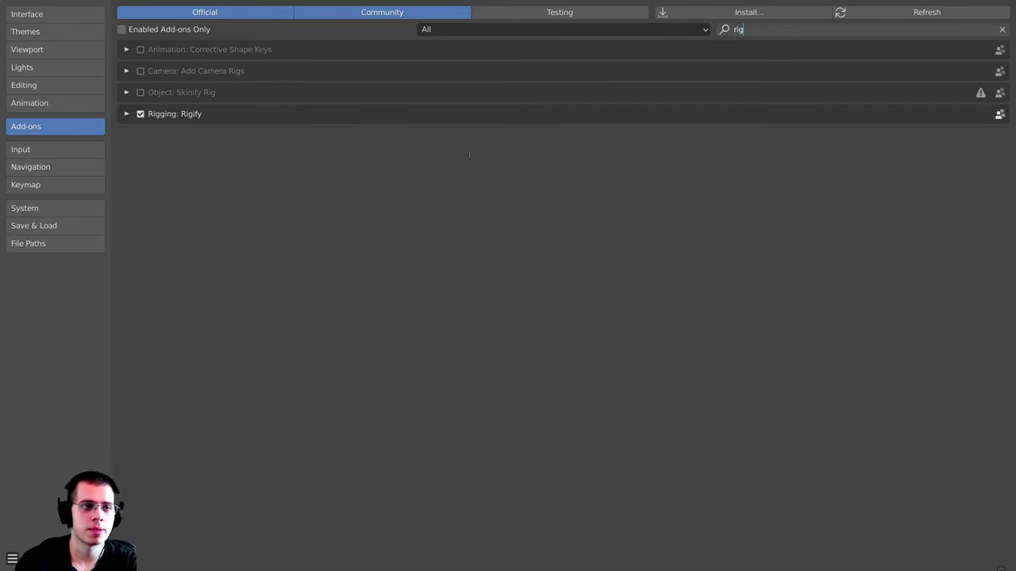
key("Return")
left_click(126, 114)
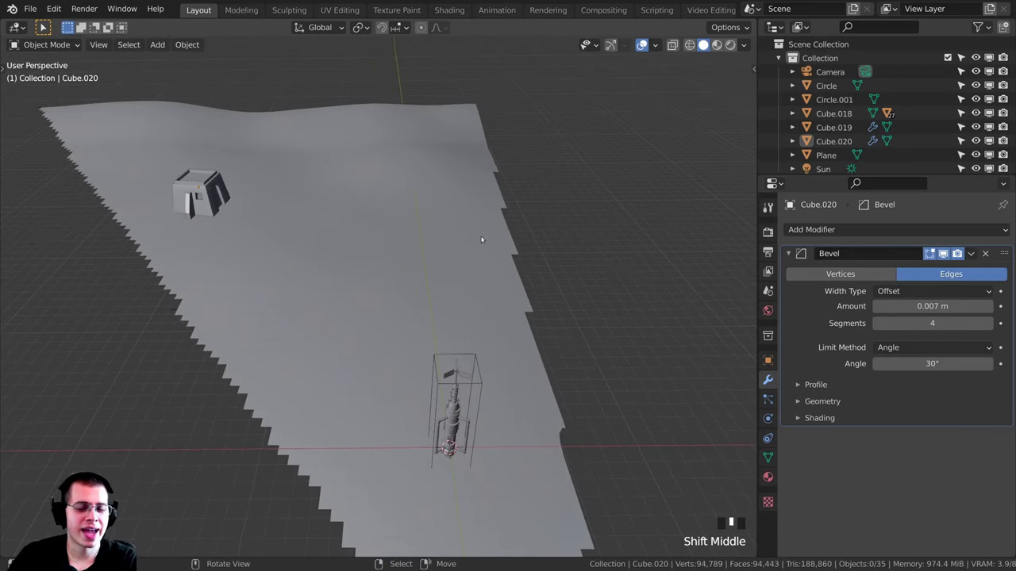
- Add a Human (Meta-Rig) armature and move it -1.4465 m along X, beside the tower
key("shift+a")
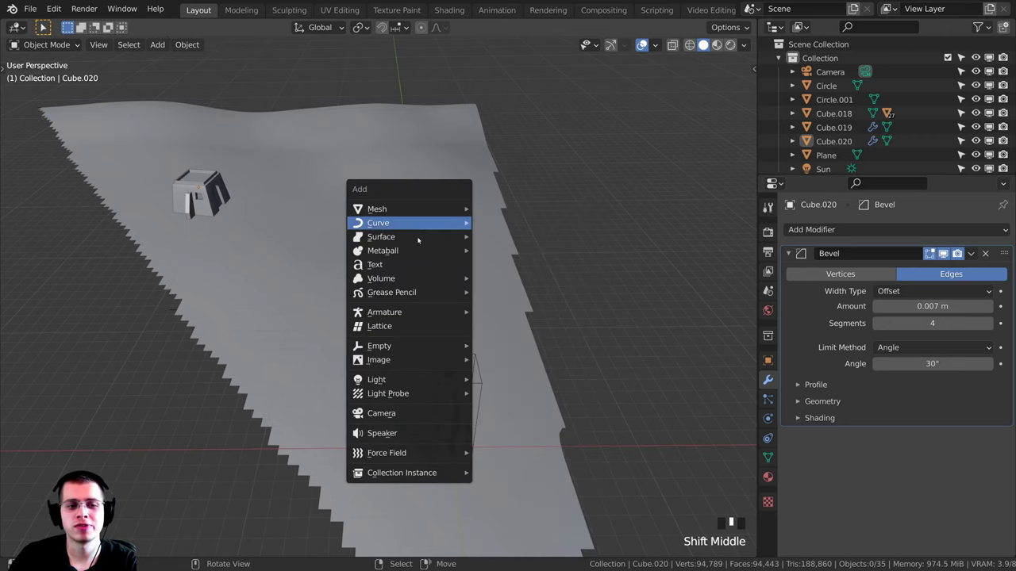
mouse_move(388, 311)
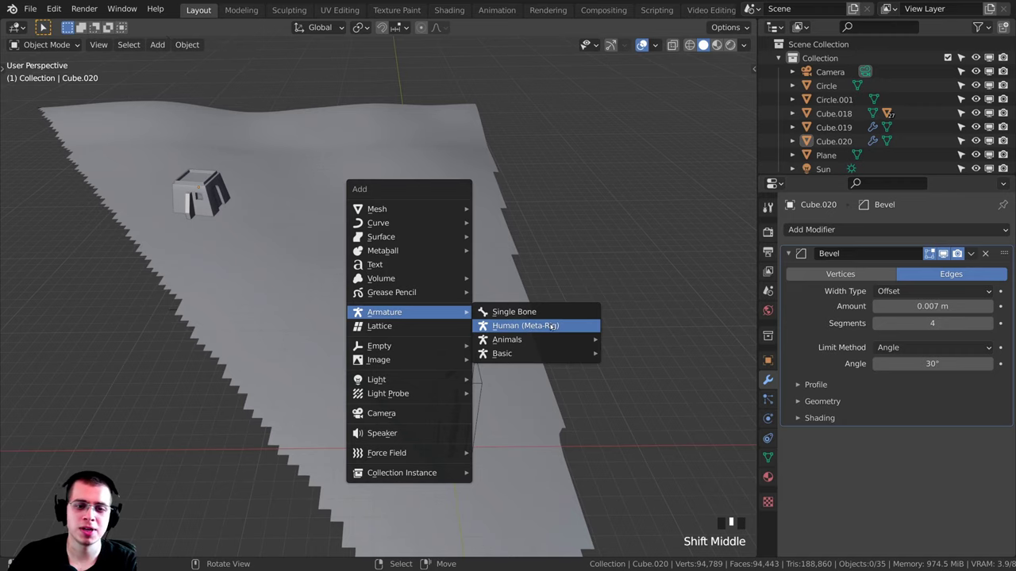
left_click(551, 326)
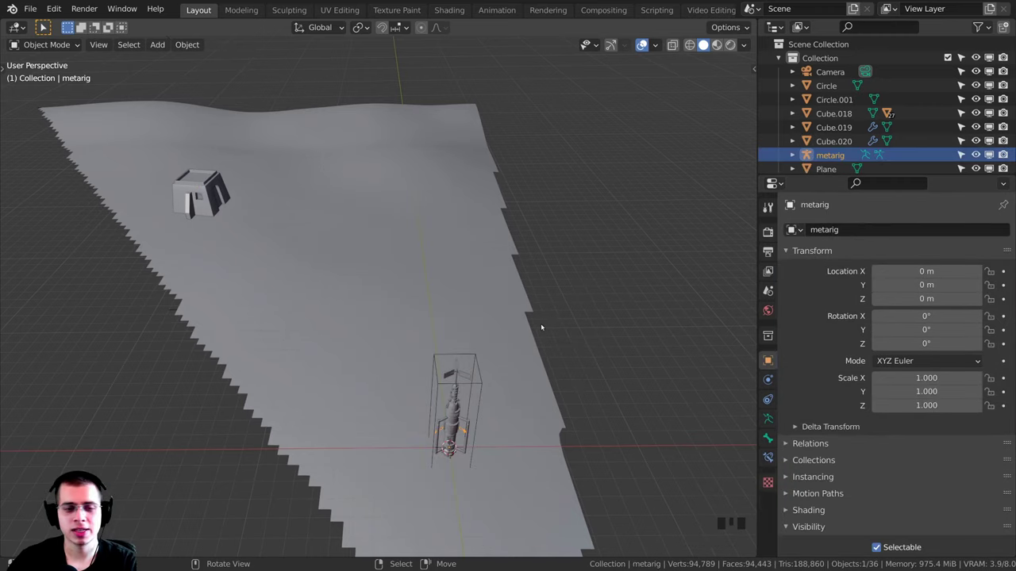
key("KP_Decimal")
scroll(540, 327, "down", 4)
key("g")
key("x")
left_click(315, 245)
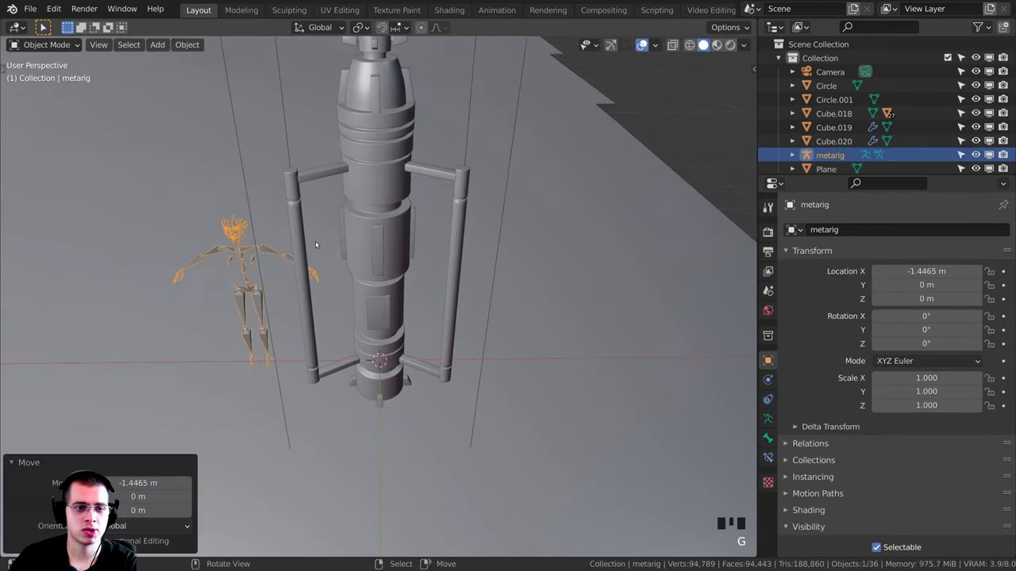
- Examine the human meta-rig's size against the tower from several angles, leaving the rig selected
middle_click_drag(311, 262, 433, 274, "shift")
scroll(421, 278, "up", 1)
middle_click_drag(412, 282, 381, 238)
key("alt+a")
scroll(380, 242, "up", 4)
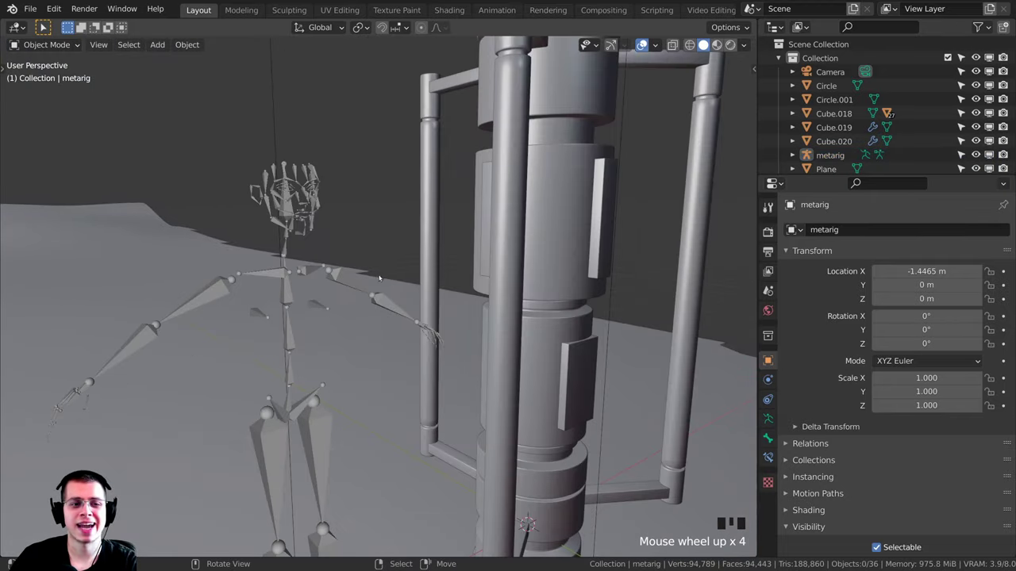
middle_click_drag(379, 278, 344, 343)
right_click(334, 286)
scroll(334, 287, "down", 4)
scroll(344, 344, "up", 1)
key("alt+a")
scroll(345, 346, "up", 2)
right_click(344, 343)
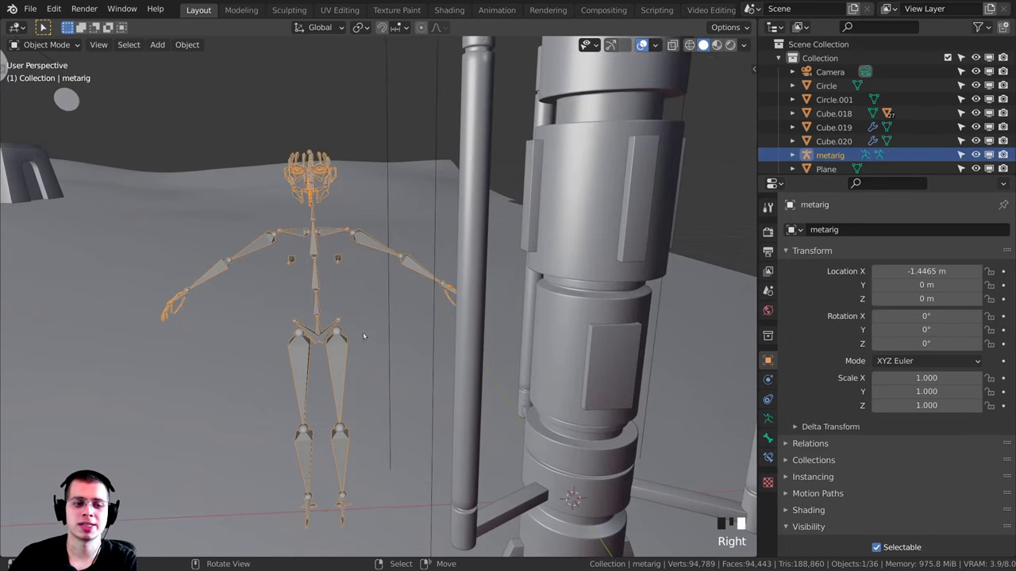
middle_click_drag(439, 337, 446, 314)
scroll(448, 311, "down", 2)
key("s")
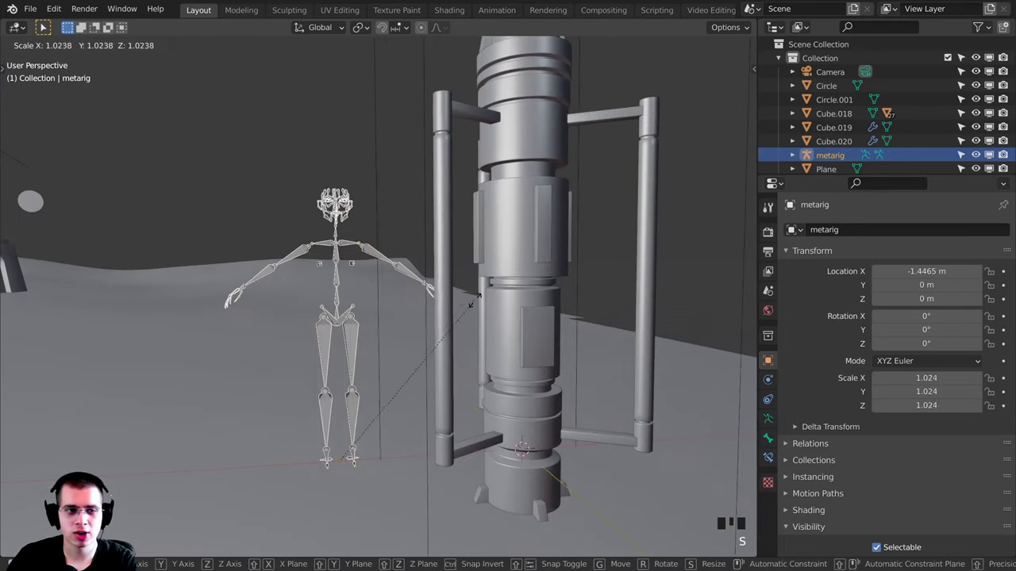
right_click(371, 239)
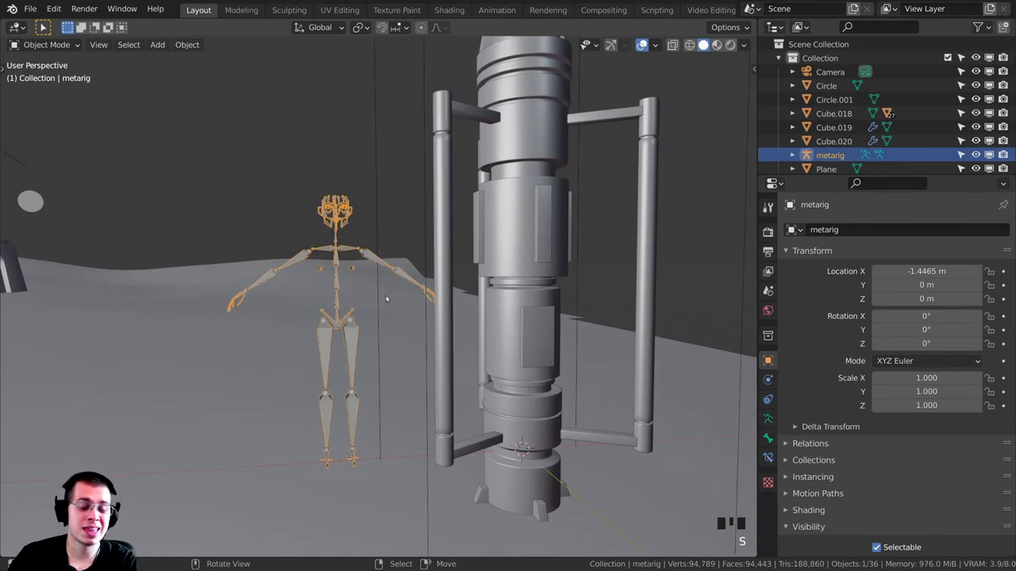
- Compare the human rig with the tower and the distant building, and show the scene from the top
middle_click_drag(386, 298, 129, 255)
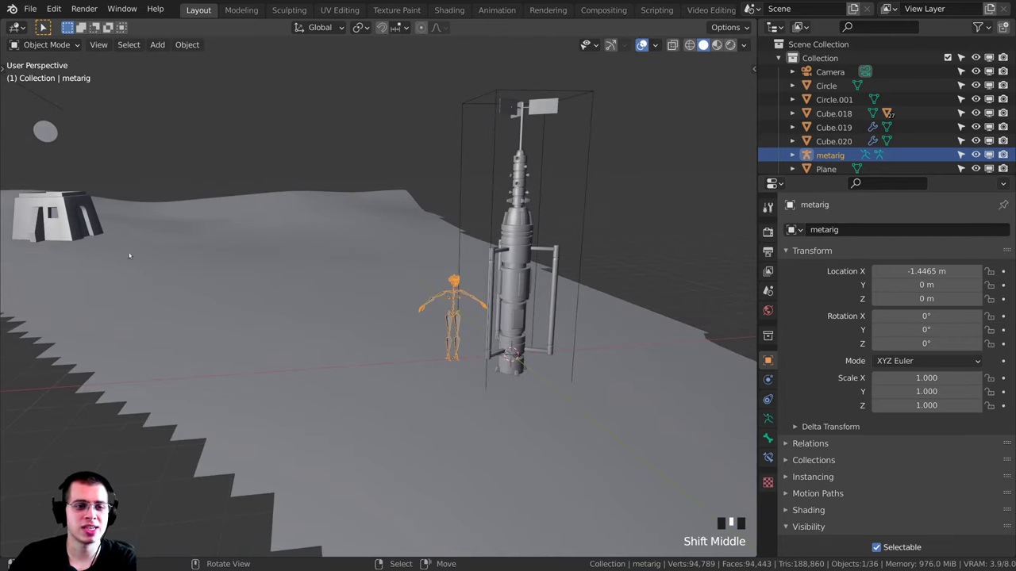
middle_click_drag(361, 285, 243, 290)
scroll(347, 274, "up", 2)
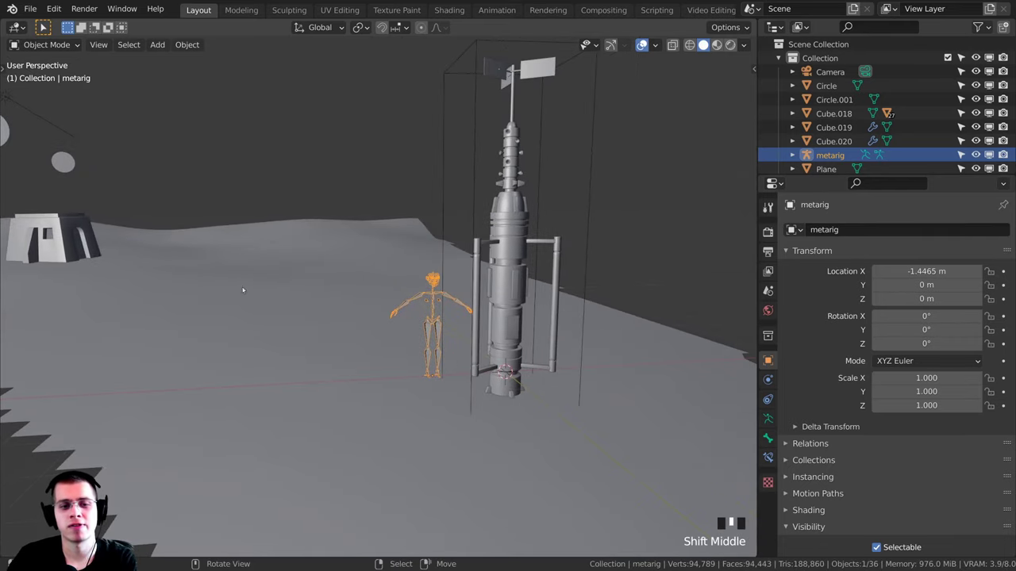
key("KP_7")
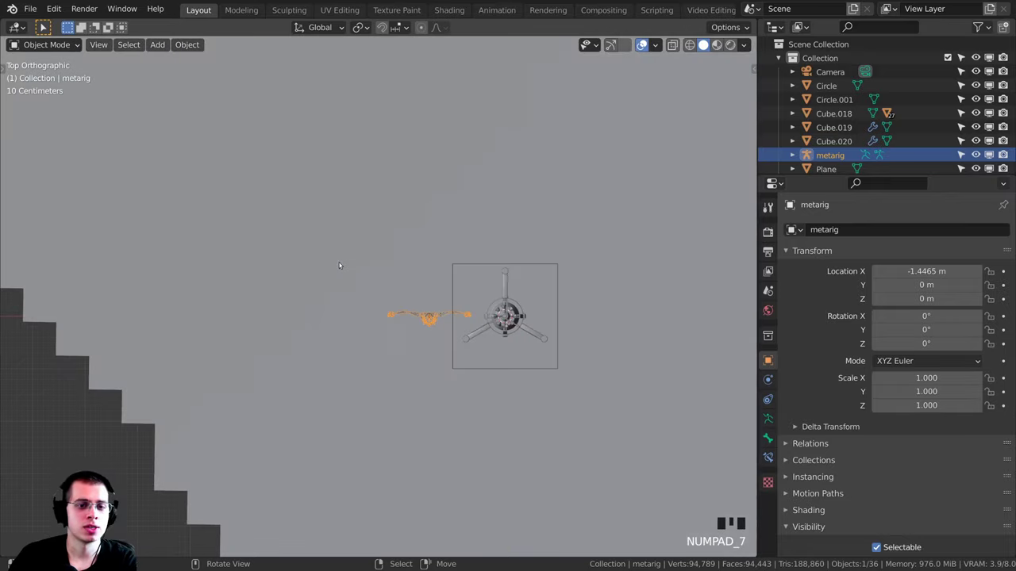
- Move the metarig from beside the tower across the terrain to the distant building's doorway
scroll(344, 269, "down", 1)
scroll(531, 303, "down", 4)
middle_click_drag(345, 269, 558, 384, "shift")
key("g")
left_click(350, 77)
middle_click_drag(351, 77, 420, 341, "shift")
key("g")
left_click(338, 134)
- Shift the metarig about -0.51 m along Y and raise it along Z to about 0.044 m at the doorway
key("KP_Decimal")
mouse_move(417, 224)
middle_mouse_down()
mouse_move(444, 214)
mouse_move(418, 215)
middle_mouse_up()
key("g")
key("y")
left_click(388, 238)
key("g")
key("z")
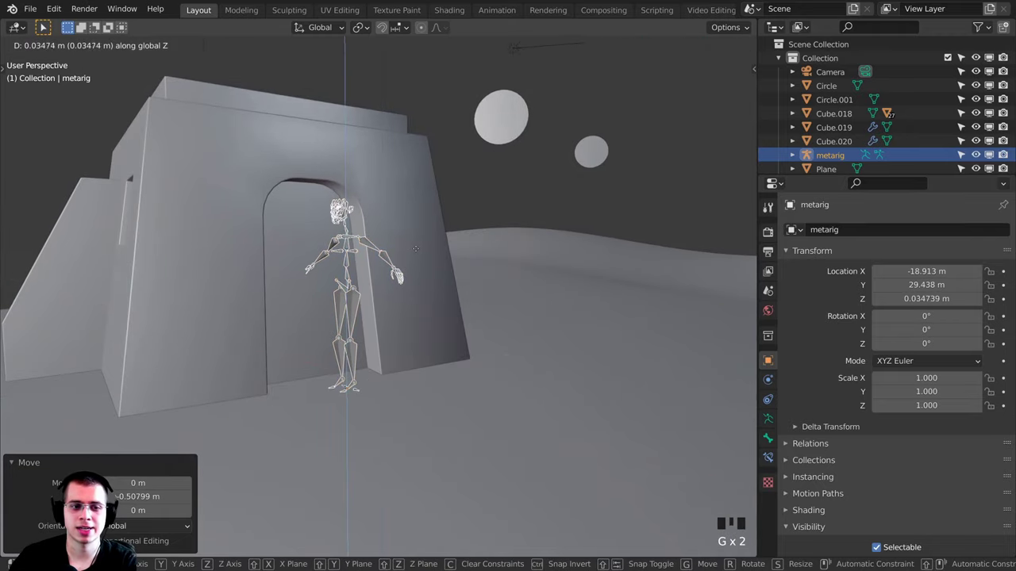
left_click(387, 232)
middle_click_drag(305, 159, 377, 206)
key("s")
right_click(449, 204)
middle_click_drag(381, 206, 459, 208)
key("g")
key("x")
right_click(422, 207)
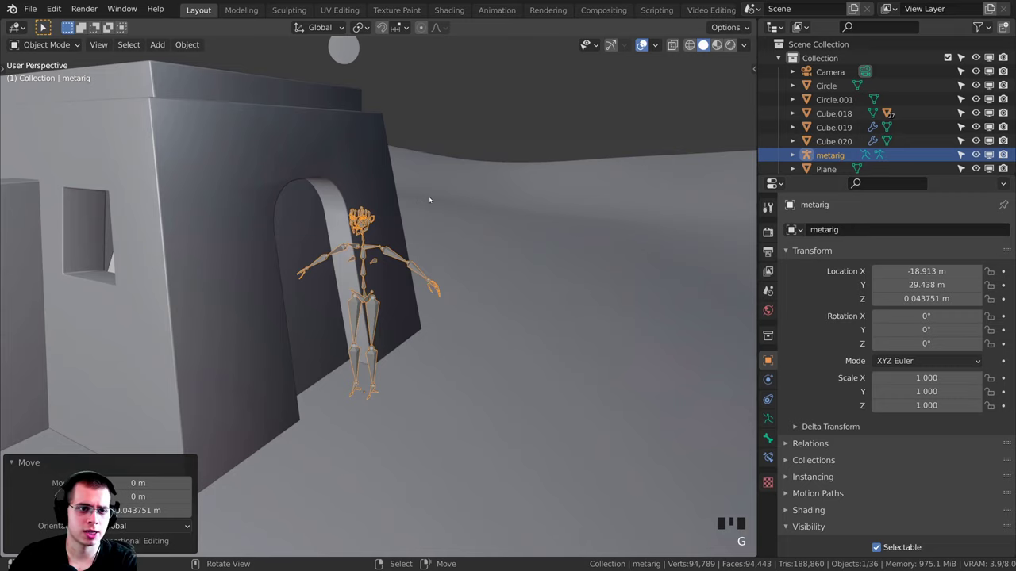
- Rotate the metarig to about 74° around Z and place it beside the building near X -19.2 m, Y 28.1 m
key("KP_7")
key("r")
left_click(331, 195)
key("g")
left_click(336, 225)
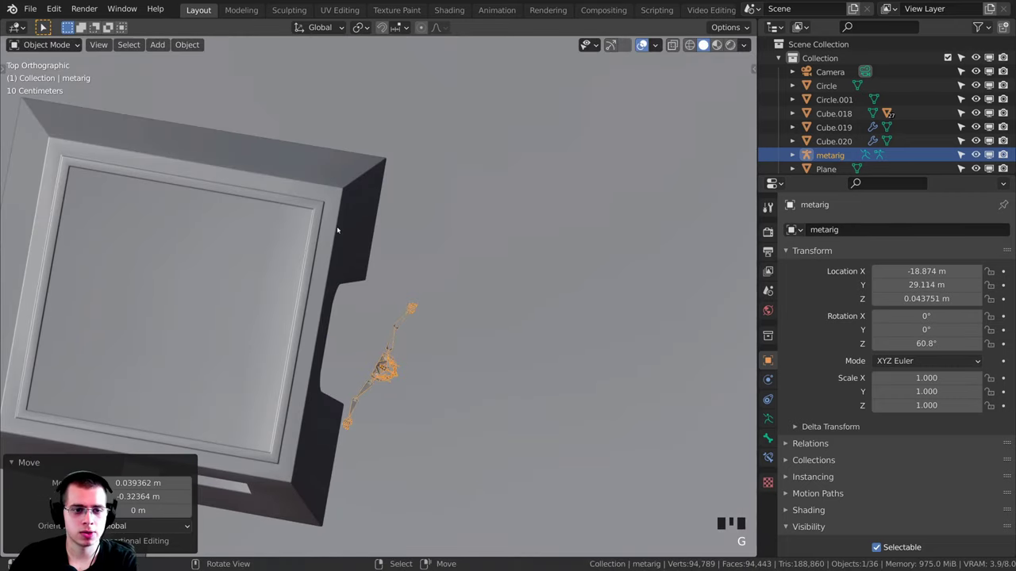
key("r")
left_click(385, 223)
key("g")
left_click(356, 308)
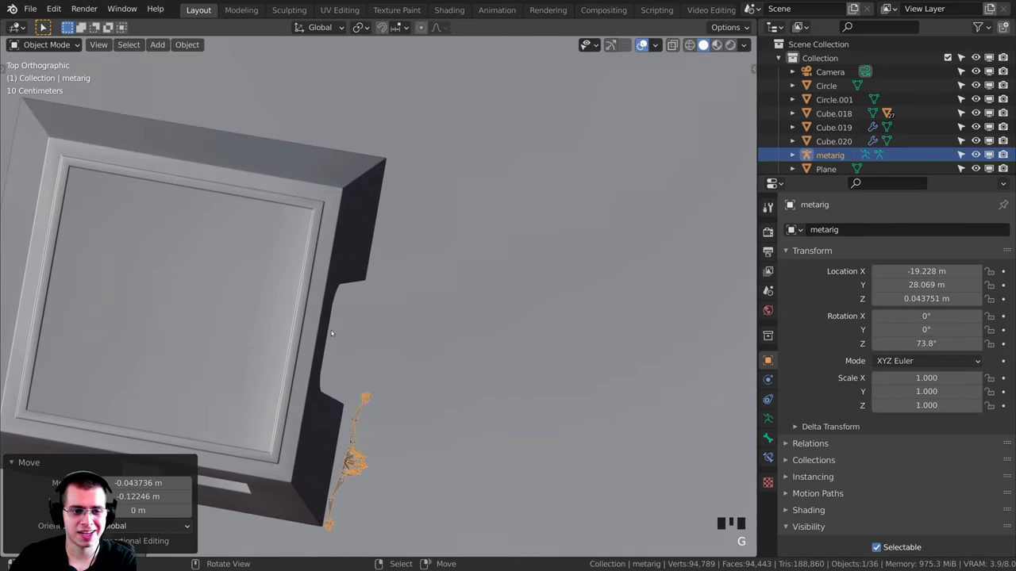
- Duplicate the metarig at the building and place the copy near the tower
scroll(331, 333, "down", 7)
scroll(447, 283, "down", 4)
middle_click_drag(418, 265, 335, 115, "shift")
key("shift+d")
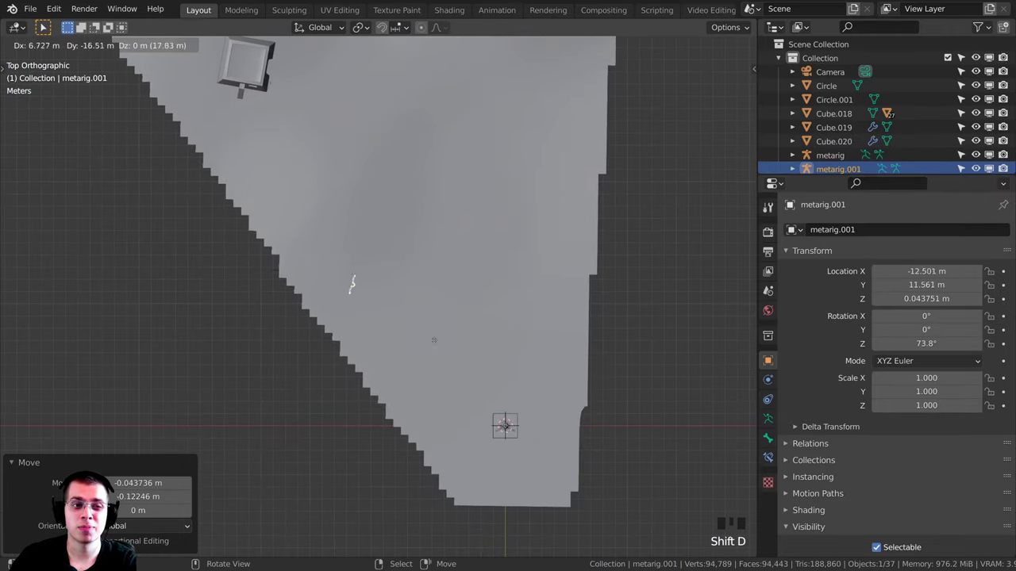
left_click(547, 447)
- Rotate the copied metarig to about 4.6° around Z and position it beside the tower at about X -1.43 m, Y -0.26 m
middle_click_drag(546, 441, 460, 312, "shift")
scroll(477, 274, "up", 9)
key("r")
left_click(531, 311)
key("g")
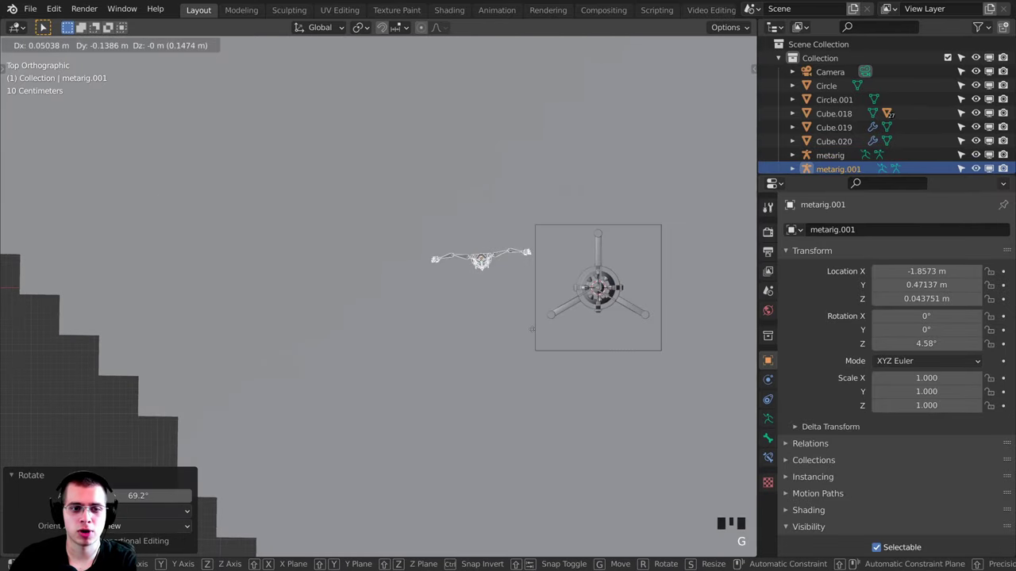
left_click(561, 365)
- Lower the metarig beside the tower along Z to about -0.39 m so its feet meet the ground
key("KP_Decimal")
middle_click_drag(559, 365, 434, 251)
key("a")
key("a")
left_click(371, 259)
key("g")
key("z")
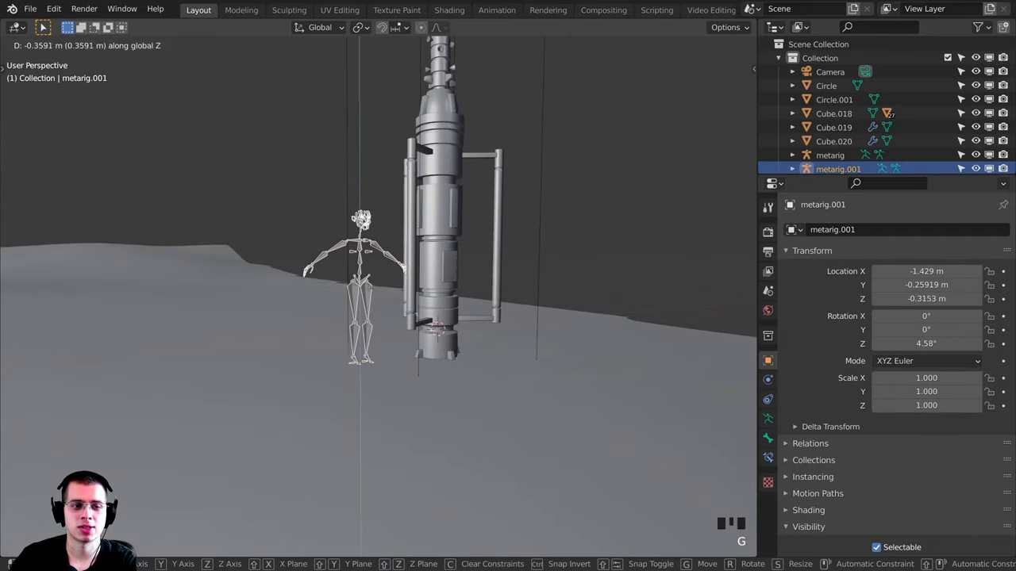
left_click(369, 292)
middle_click_drag(368, 292, 397, 305)
key("a")
key("a")
- Scale the tower (Cube.018) down by a factor of about 0.67 and fine-tune its size against the metarig
middle_click_drag(397, 306, 412, 316)
scroll(412, 316, "up", 4)
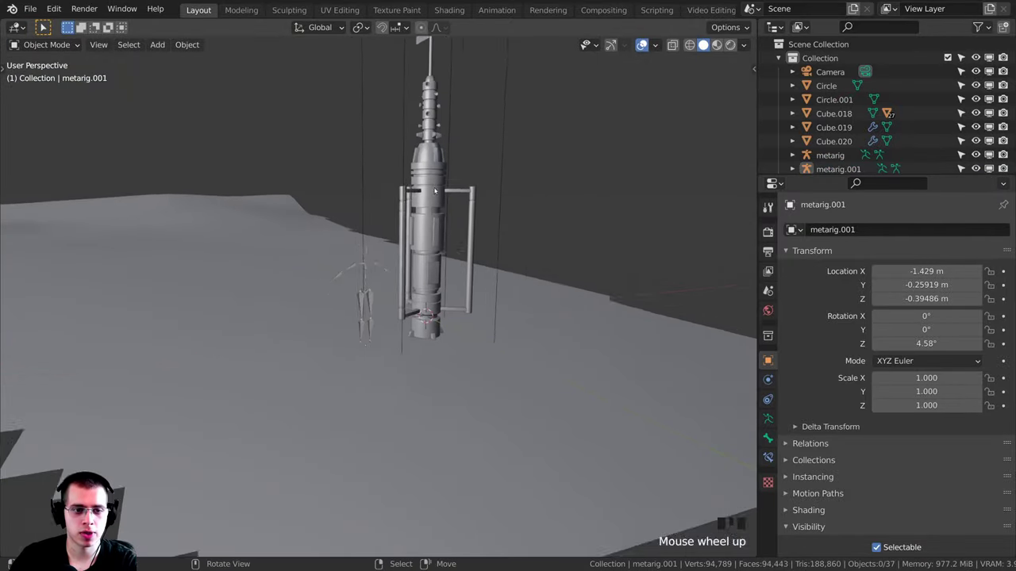
middle_click_drag(477, 91, 488, 111, "shift")
left_click(495, 134)
middle_click_drag(524, 195, 519, 175, "shift")
scroll(519, 174, "up", 2)
key("s")
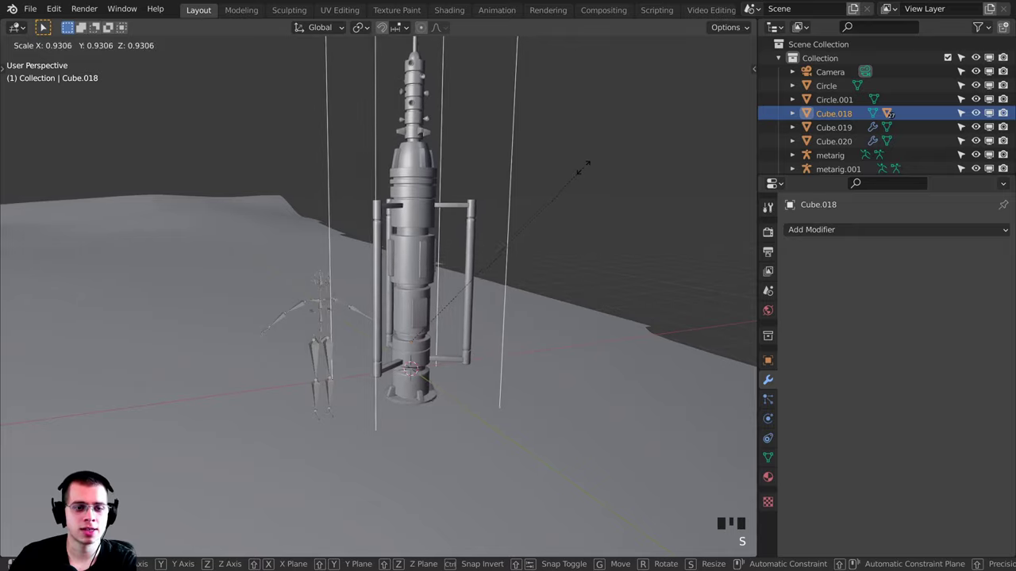
left_click(515, 201)
key("s")
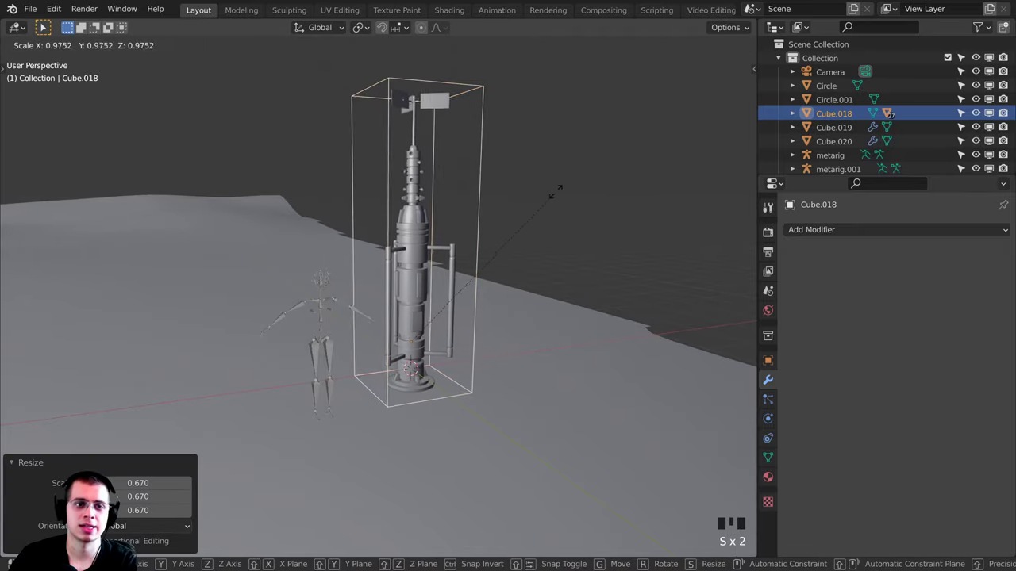
left_click(548, 196)
- Scale the tower up by a factor of about 1.138 and lower it about 0.12 m along Z
middle_click_drag(546, 195, 520, 169)
middle_click_drag(571, 180, 562, 120, "shift")
key("s")
left_click(623, 130)
scroll(579, 134, "up", 3)
key("g")
key("z")
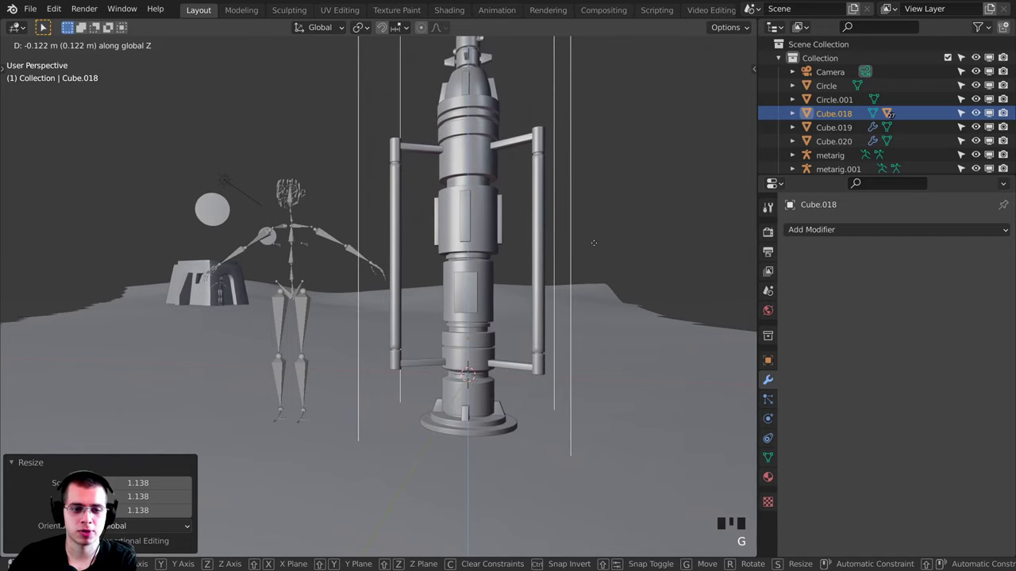
left_click(593, 243)
- Scale the tower up by a factor of about 1.035 and raise it about 0.021 m along Z
key("a")
scroll(587, 238, "down", 3)
mouse_move(508, 209)
middle_mouse_down()
mouse_move(569, 205)
mouse_move(503, 192)
middle_mouse_up()
right_click(487, 175)
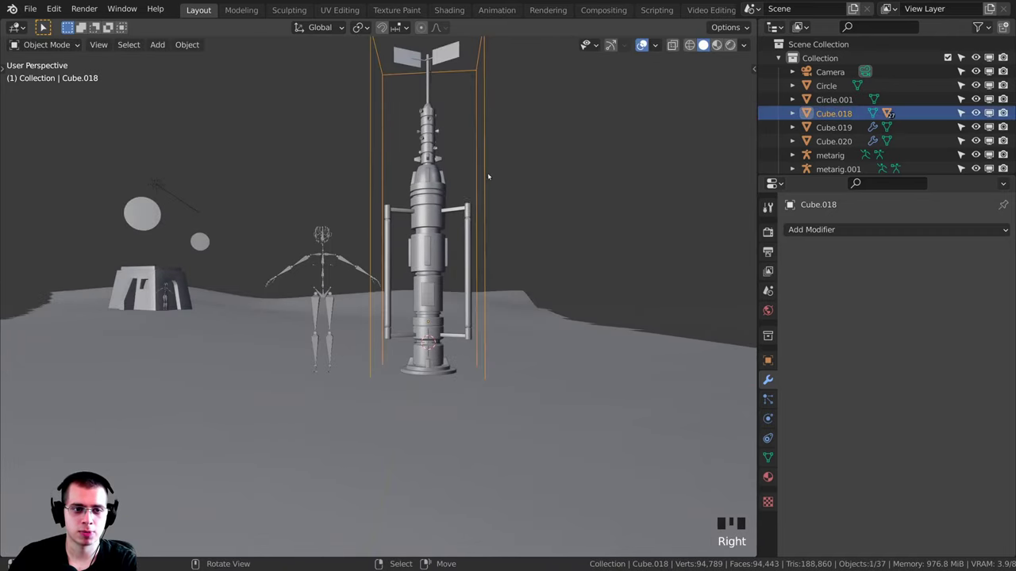
key("s")
left_click(497, 166)
key("g")
key("z")
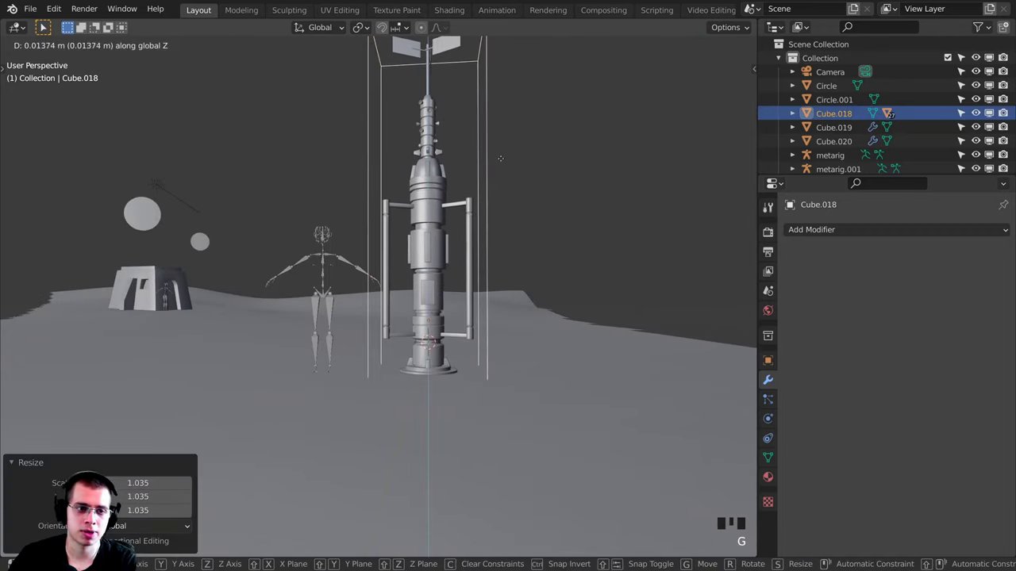
left_click(507, 155)
key("s")
right_click(519, 165)
key("g")
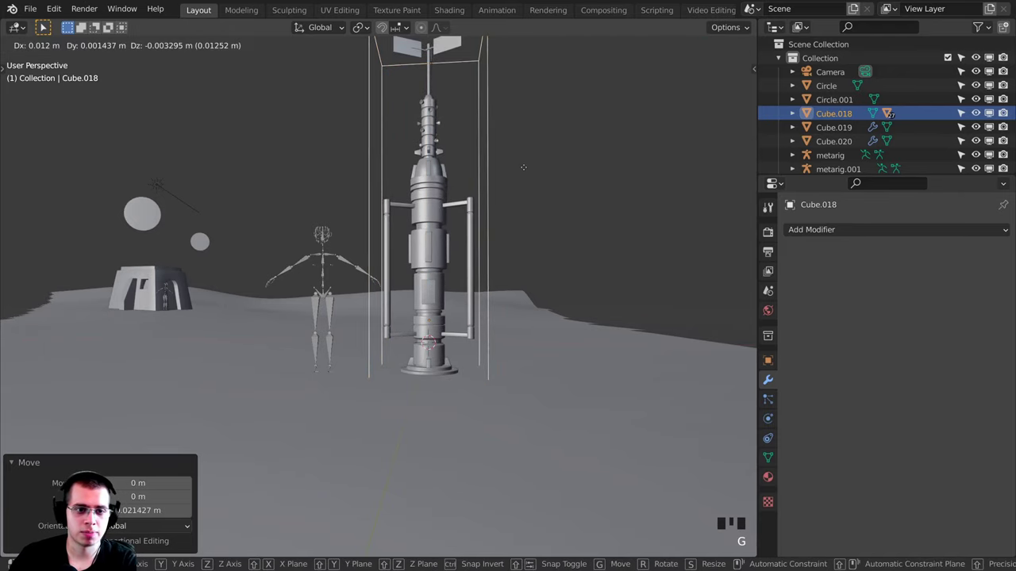
key("g")
right_click(527, 168)
right_click(527, 167)
middle_click_drag(524, 169, 465, 181)
scroll(505, 206, "down", 2)
right_click(454, 179)
key("g")
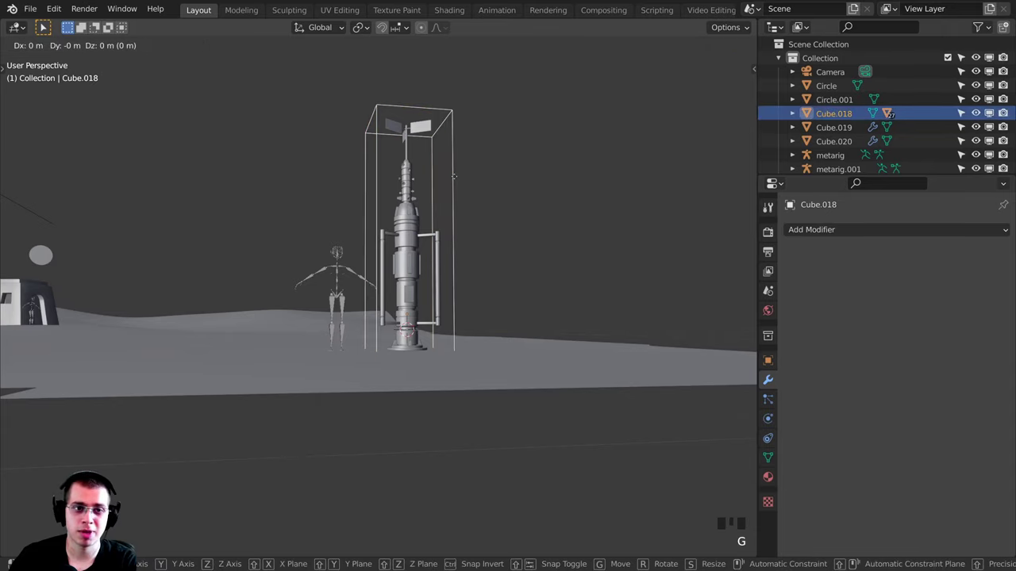
key("z")
right_click(476, 177)
- Scale the tower up by a factor of about 1.029, keeping its position
key("s")
left_click(503, 176)
key("g")
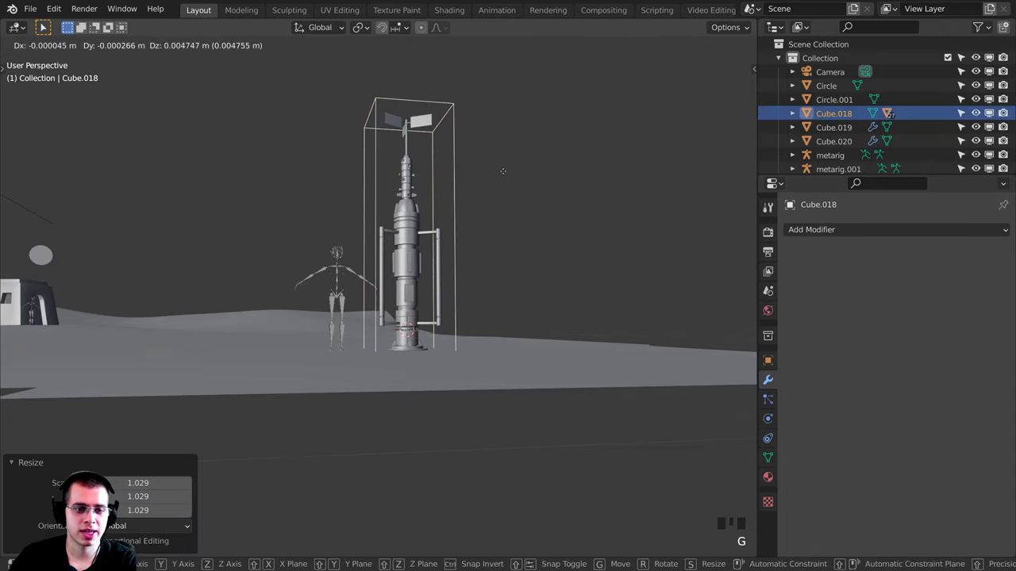
right_click(503, 171)
key("g")
key("z")
right_click(503, 163)
right_click(502, 165)
- Duplicate the metarig beside the tower and offset the copy about -9.2 m in X and 7.1 m in Y
middle_click_drag(399, 194, 333, 160)
right_click(475, 284)
right_click(470, 287)
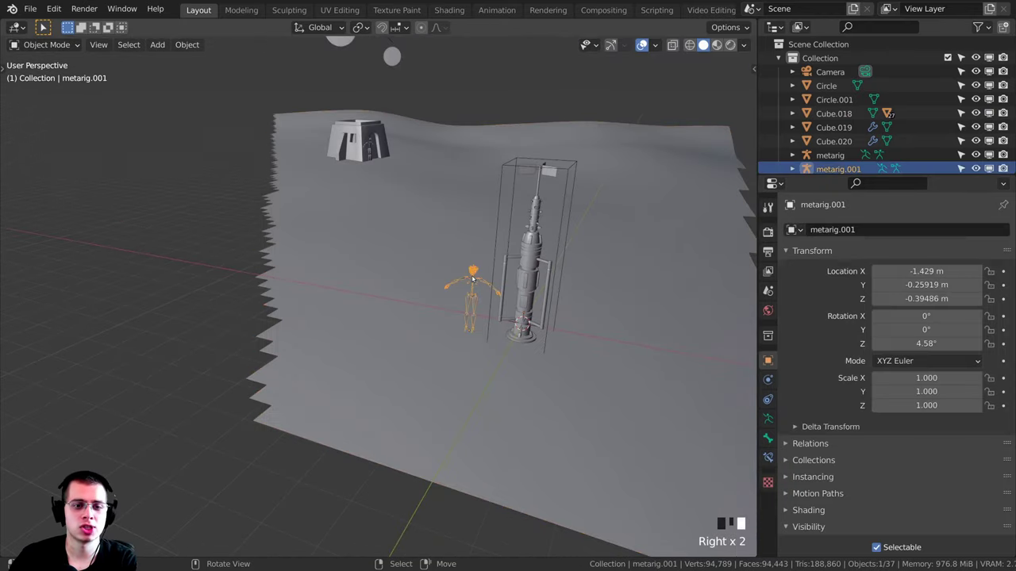
key("g")
middle_click_drag(479, 299, 477, 266)
middle_click_drag(476, 266, 477, 262, "shift")
scroll(483, 270, "up", 5)
key("KP_7")
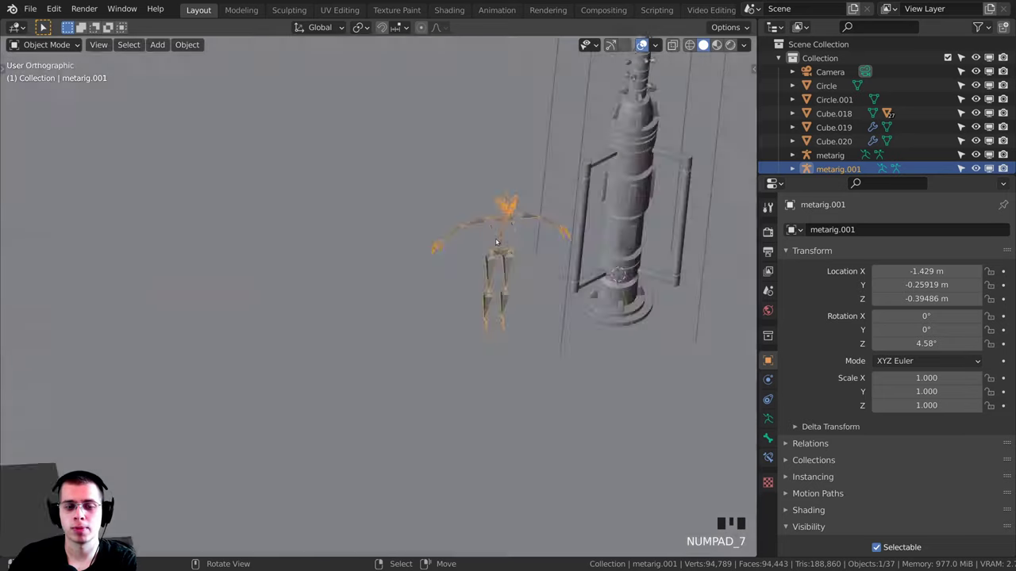
scroll(358, 246, "down", 7)
key("shift+d")
left_click(211, 115)
- Reposition the new metarig copy to about X -9.85 m, Y 8.29 m on the terrain
middle_click_drag(218, 119, 310, 258, "shift")
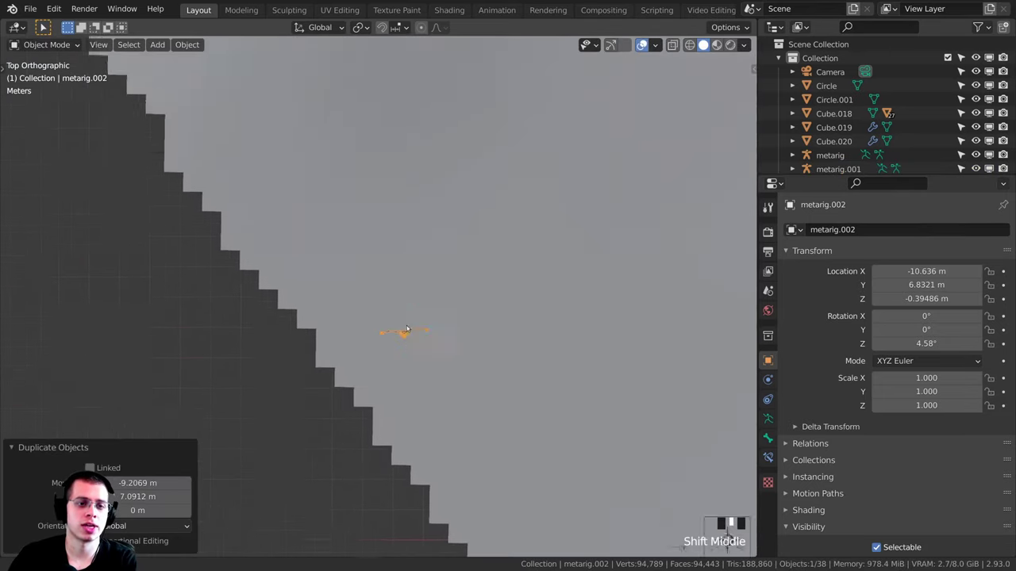
key("g")
left_click(487, 263)
- Duplicate that metarig toward the building, at about X -11.3 m, Y 15.4 m, and rotate the copy to about 50.5° around Z
scroll(490, 274, "down", 1)
middle_click_drag(493, 293, 551, 378, "shift")
key("shift+d")
key("r")
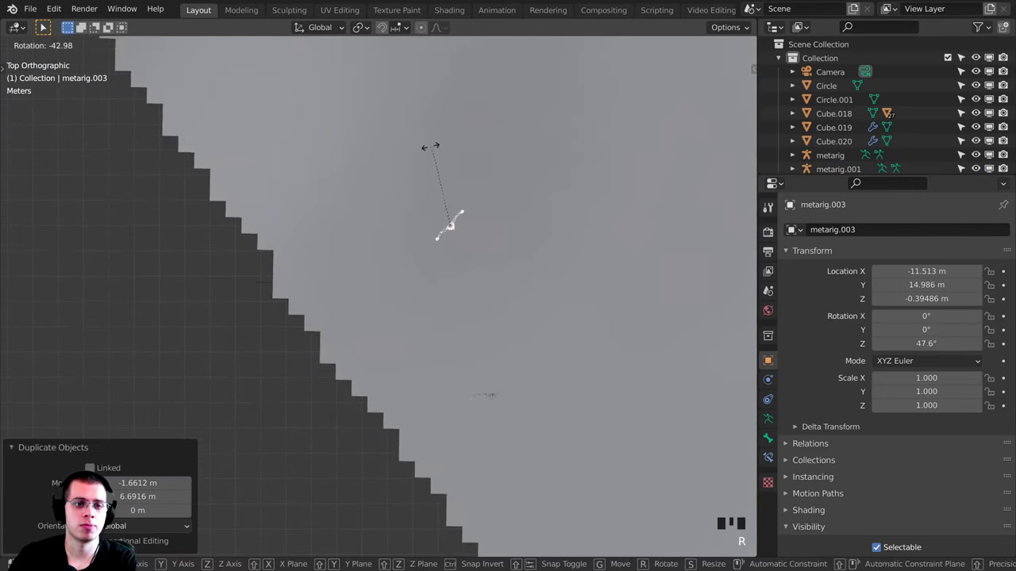
left_click(478, 136)
- In the camera view, raise the newest metarig copy about 0.29 m along Z onto the terrain
key("KP_0")
middle_click_drag(477, 133, 322, 208, "shift")
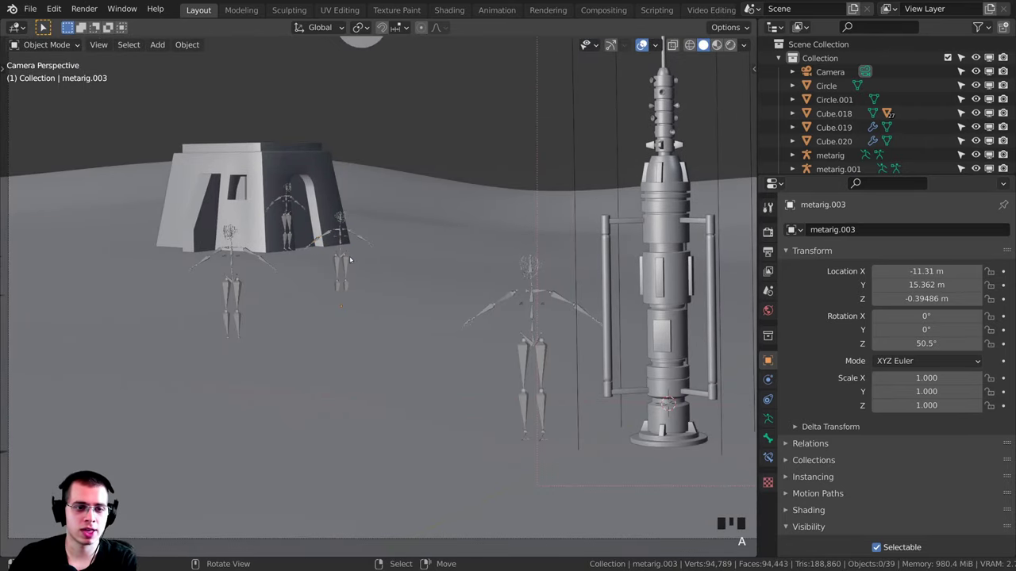
key("g")
key("z")
left_click(333, 247)
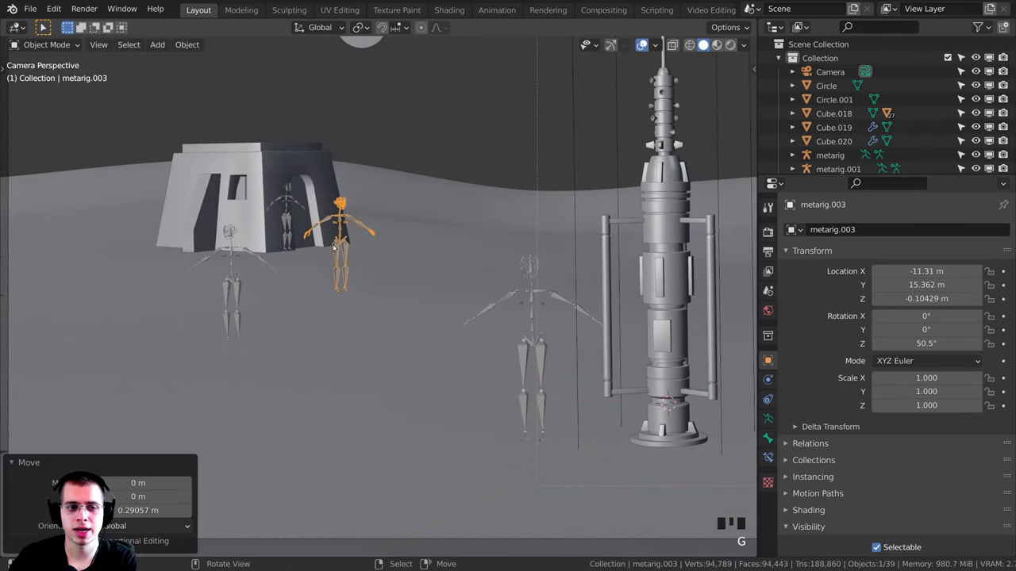
- Raise the metarig in front of the building (metarig.002) along Z to about -0.32 m and clear the selection
right_click(227, 299)
key("g")
key("z")
left_click(227, 294)
key("a")
- Save the Tatooine Environment file
scroll(370, 243, "down", 2)
middle_click_drag(371, 243, 274, 185, "shift")
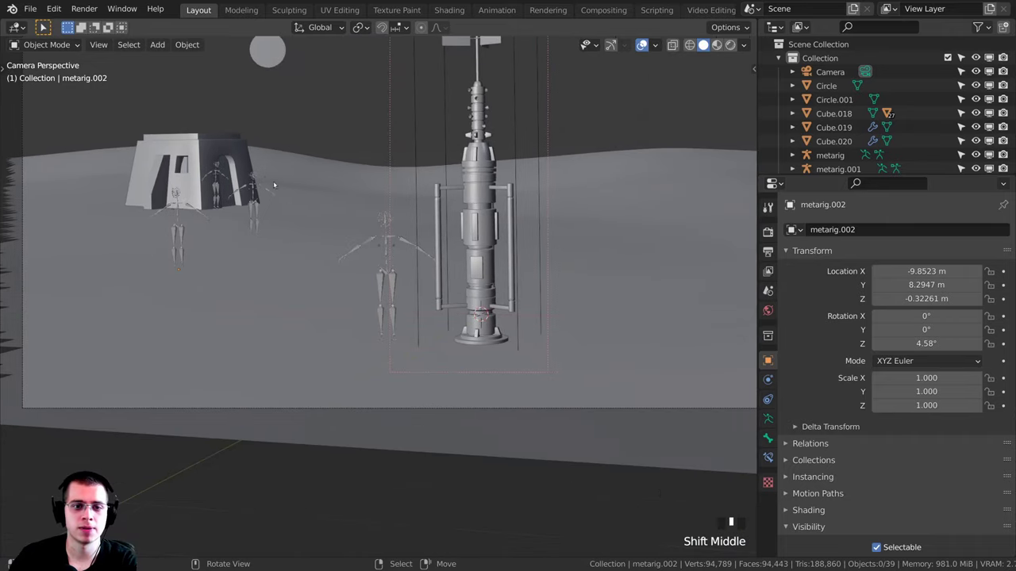
middle_click_drag(427, 351, 483, 389, "shift")
key("ctrl+s")
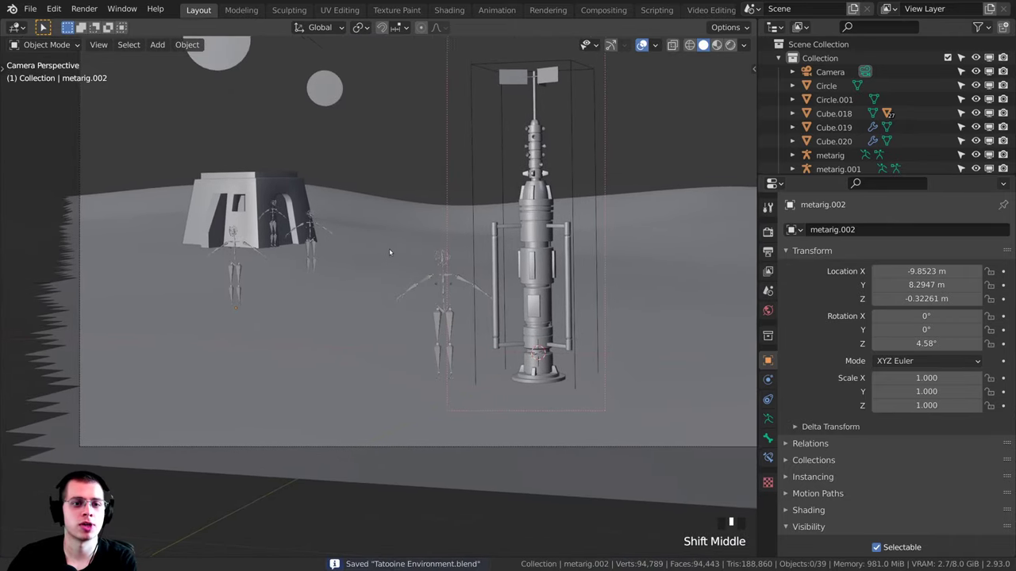
scroll(362, 265, "up", 2)
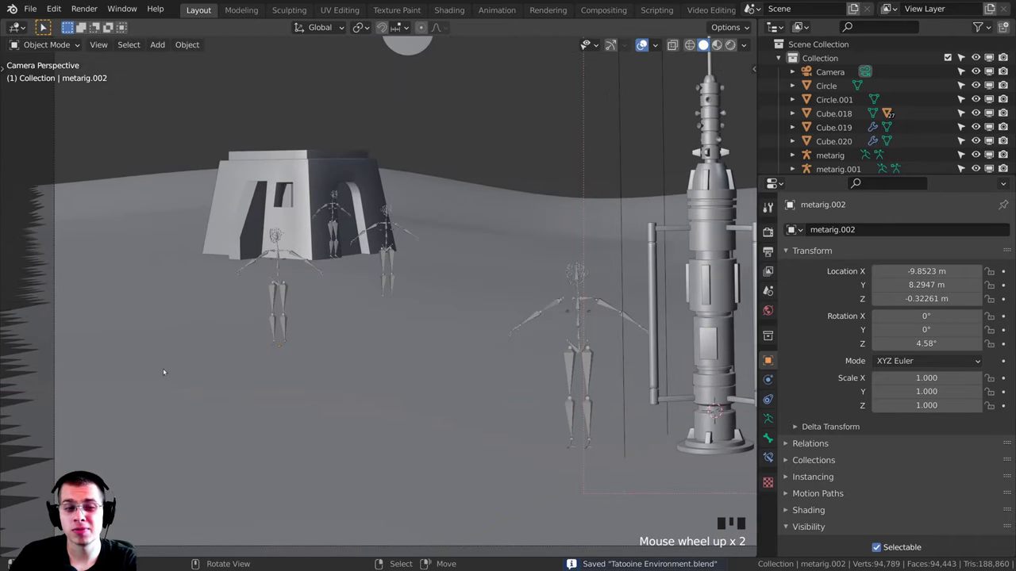
scroll(239, 360, "down", 4)
middle_click_drag(289, 362, 430, 351, "shift")
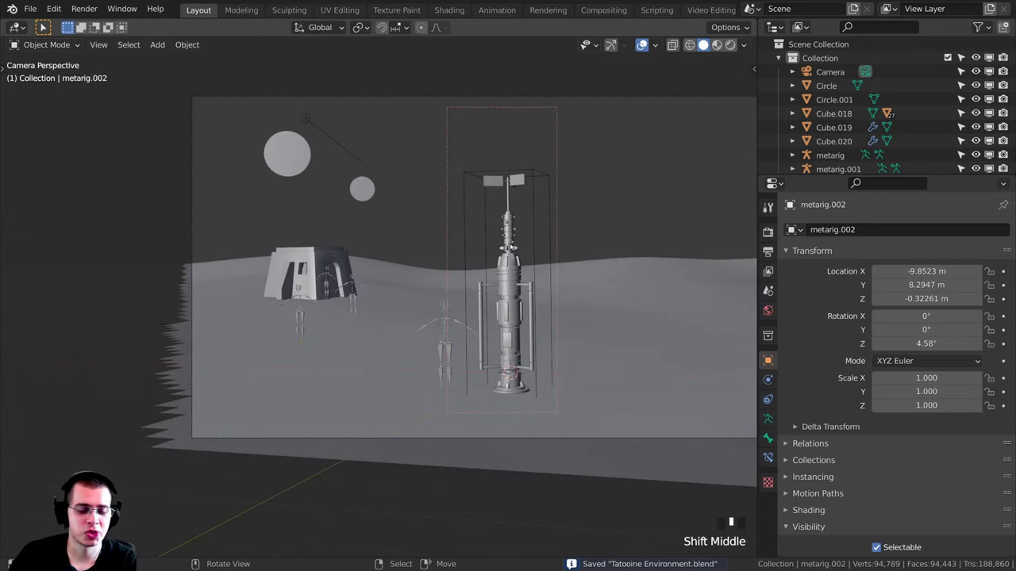
middle_click_drag(548, 212, 494, 226, "shift")
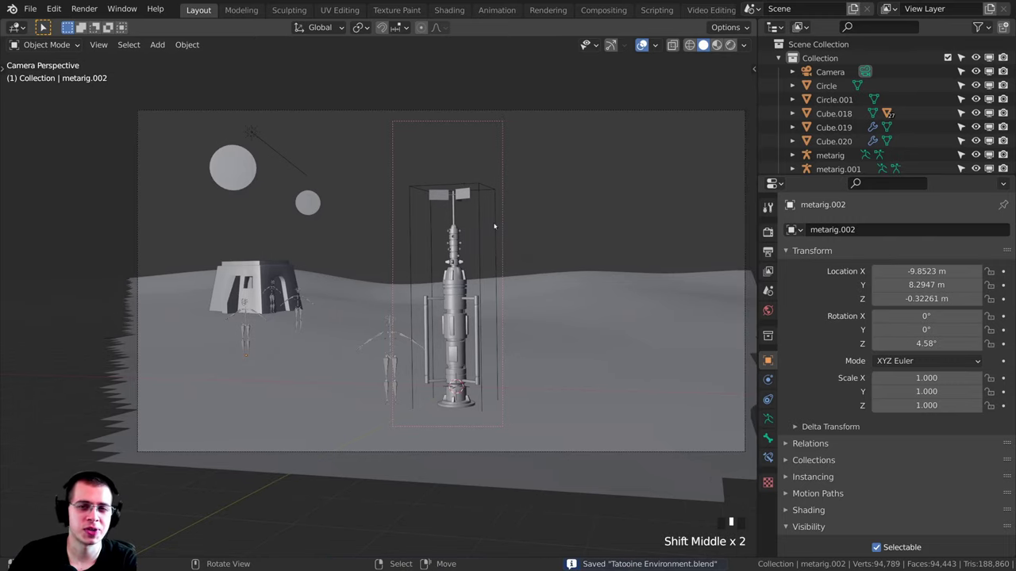
- Reset the 3D cursor to the world origin and add a UV sphere mesh there
middle_click_drag(451, 291, 552, 150)
key("shift+c")
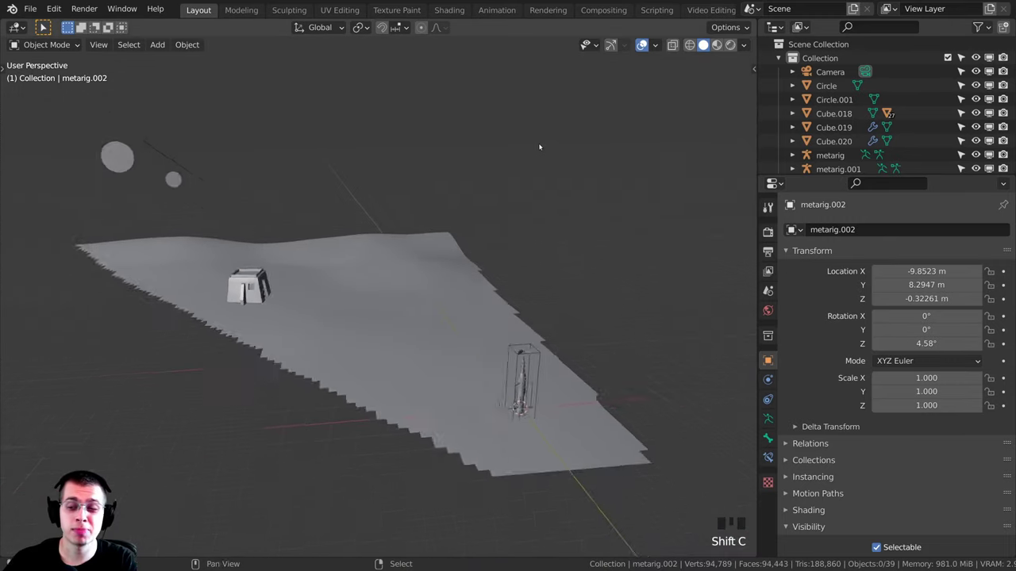
scroll(456, 250, "down", 2)
middle_click_drag(463, 257, 485, 317)
scroll(485, 302, "up", 3)
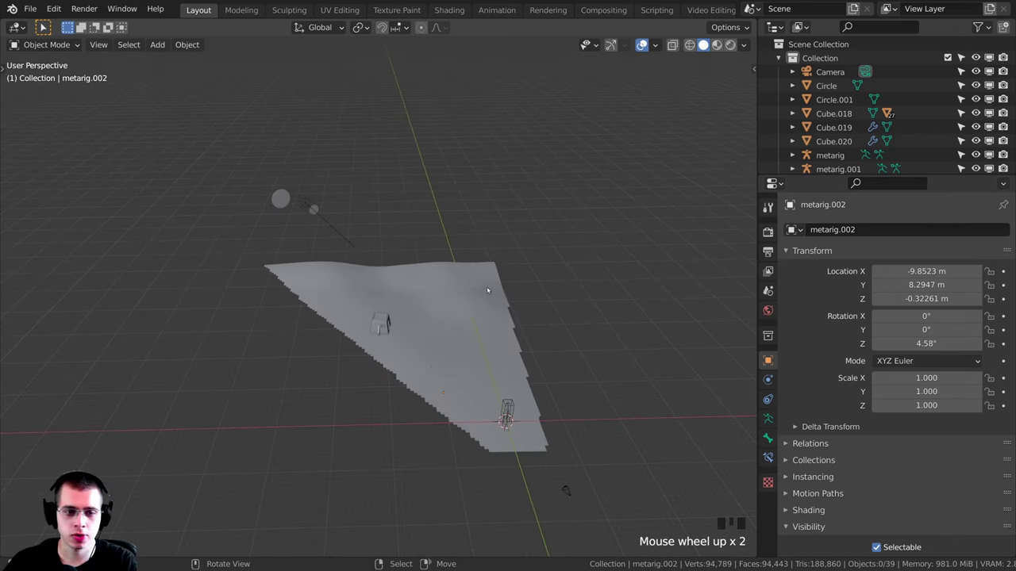
key("shift+a")
mouse_move(407, 166)
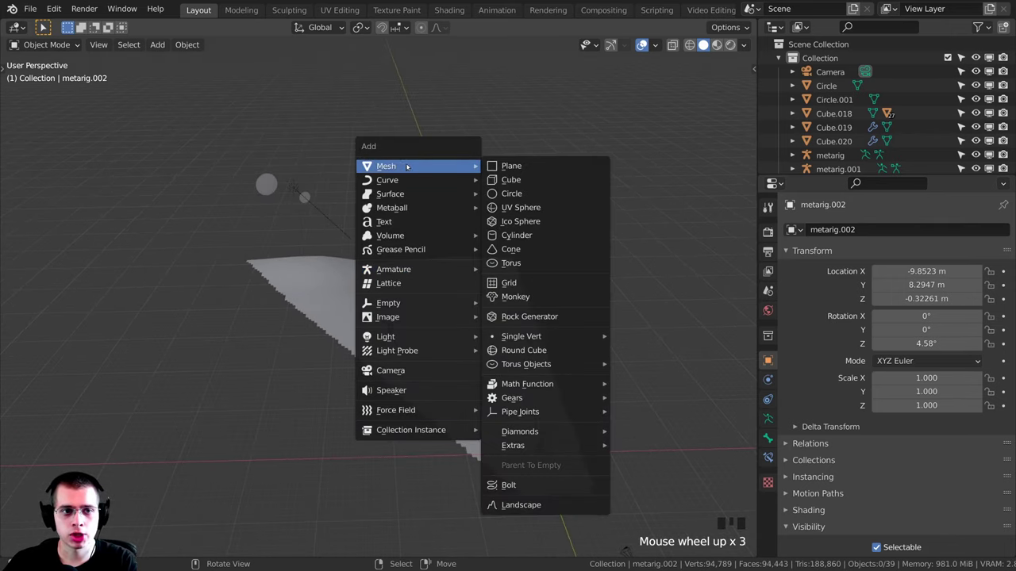
left_click(526, 210)
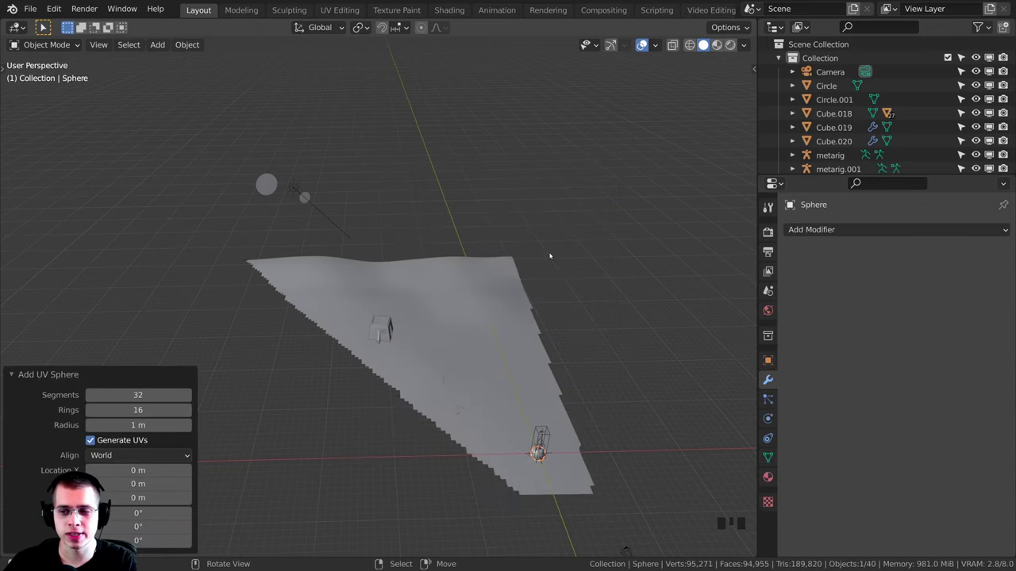
- Scale the new UV sphere at the tower's base up uniformly by about 2.4
middle_click_drag(559, 298, 481, 229, "shift")
key("KP_Decimal")
scroll(538, 256, "down", 5)
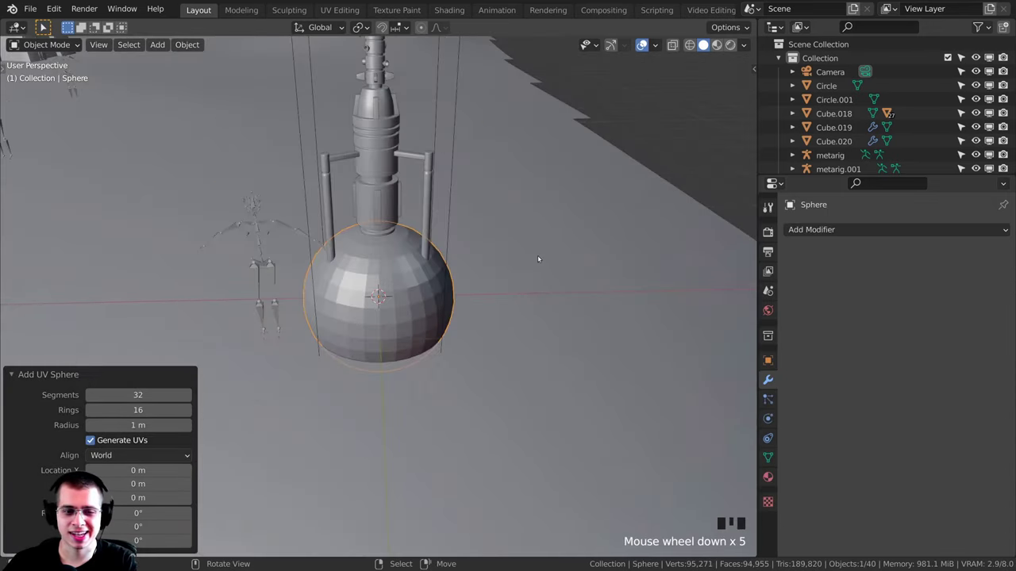
middle_click_drag(537, 256, 516, 214)
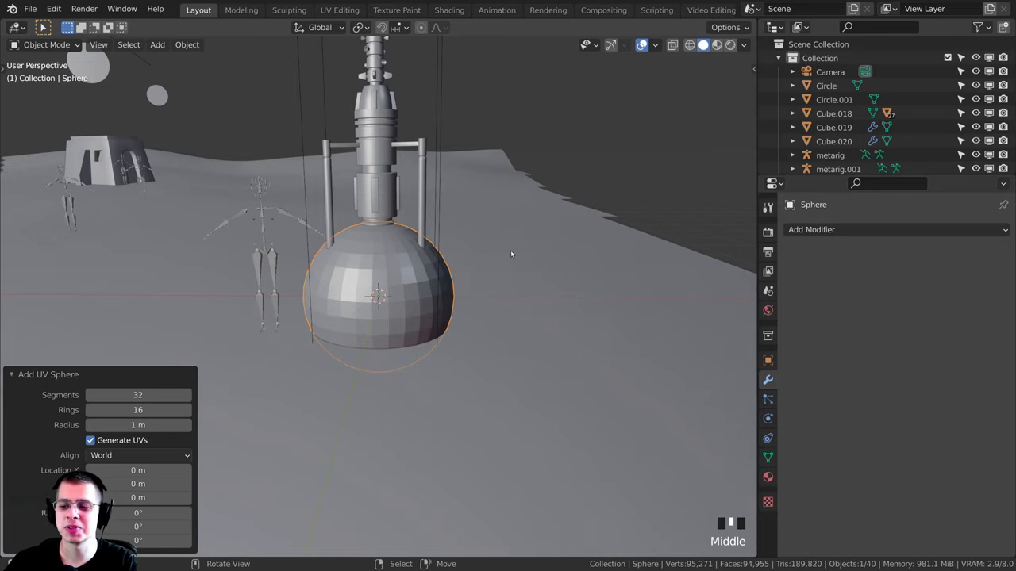
middle_click_drag(511, 253, 506, 235)
scroll(516, 251, "down", 8)
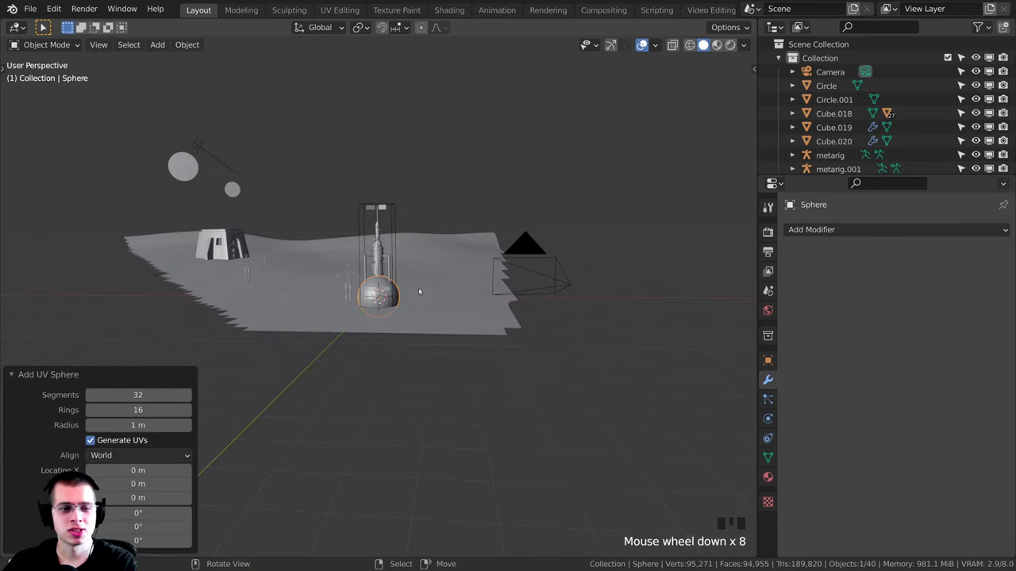
key("s")
left_click(480, 270)
- Raise the enlarged sphere along Z until it floats clear above the tower, ending with an adjustment of about 0.83 m
key("g")
key("z")
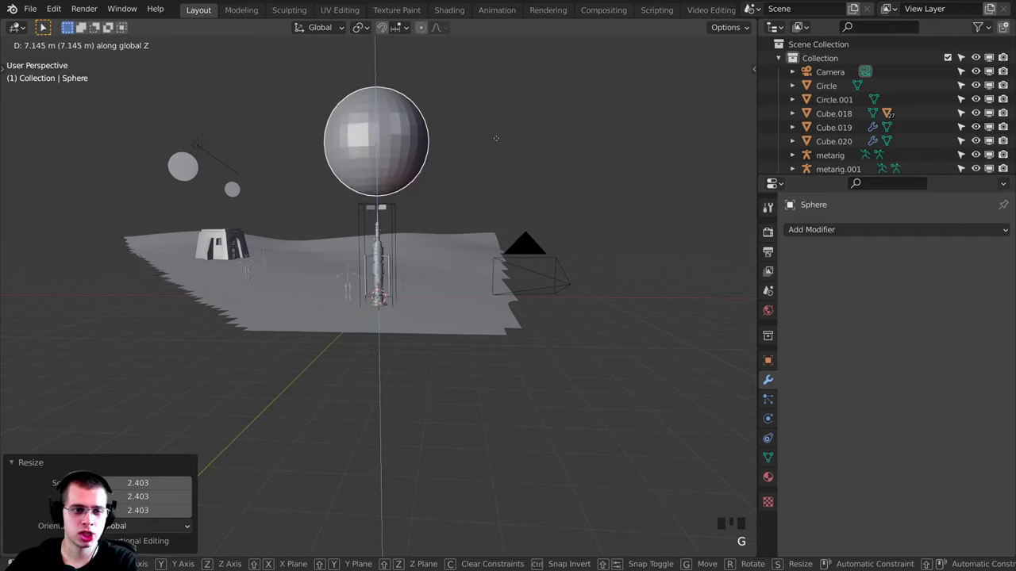
left_click(496, 109)
middle_click_drag(495, 110, 467, 188, "shift")
key("g")
key("z")
left_click(468, 173)
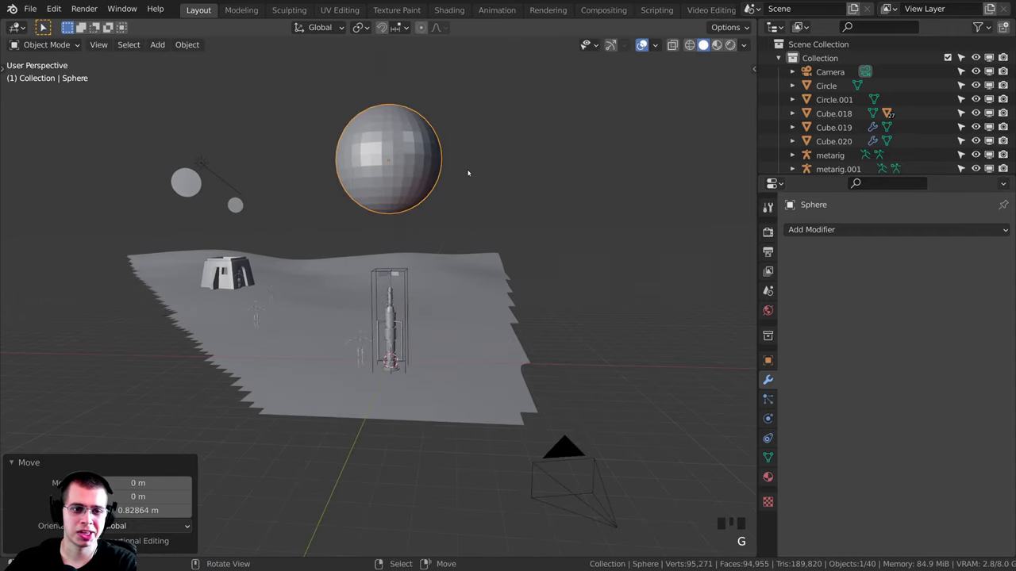
middle_click_drag(388, 294, 440, 328, "shift")
- In the front wireframe view, delete all the sphere's vertices below its equator, leaving an open-bottomed dome
key("KP_1")
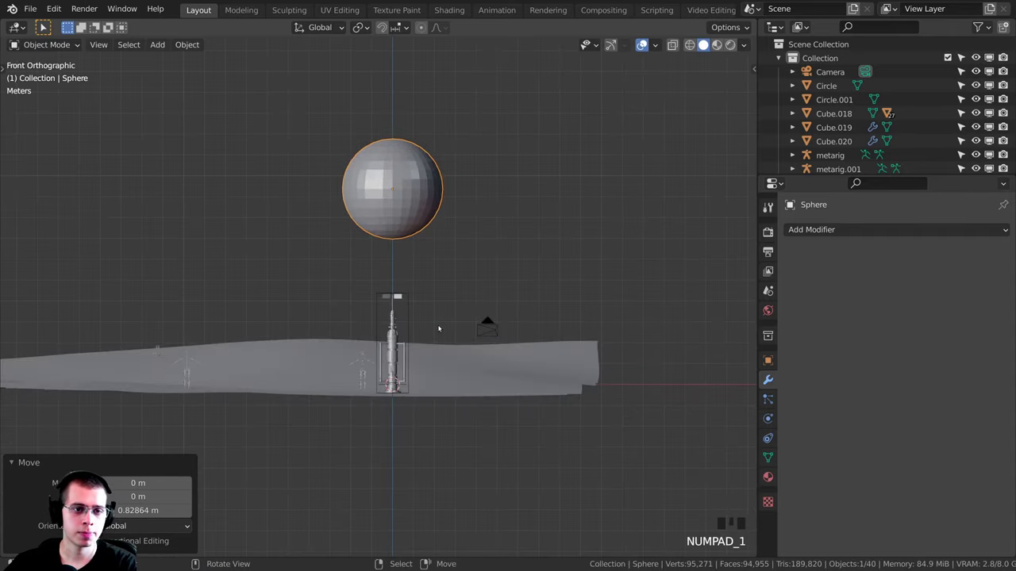
scroll(519, 275, "up", 4)
key("Tab")
middle_click_drag(639, 306, 603, 292, "shift")
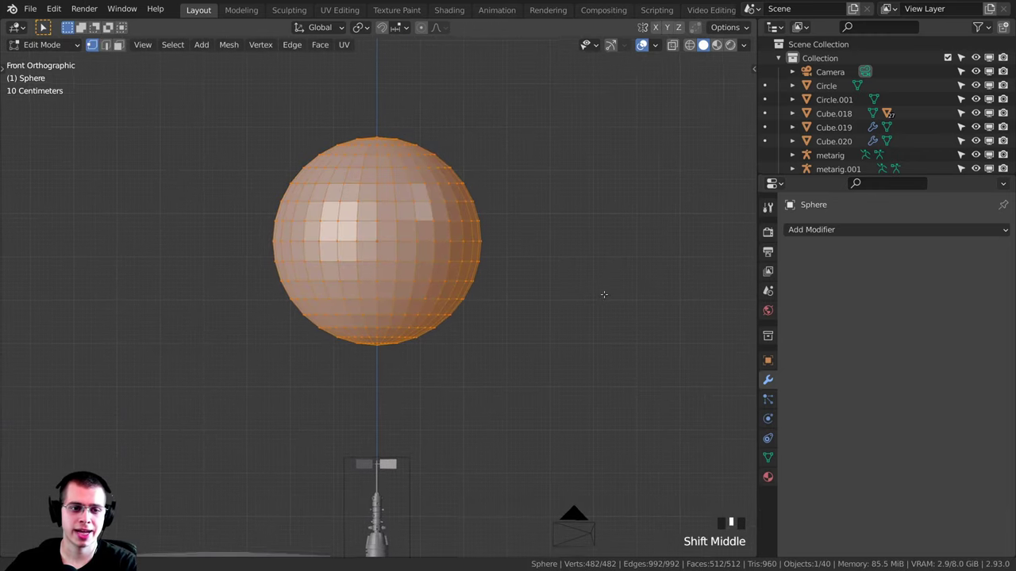
key("z")
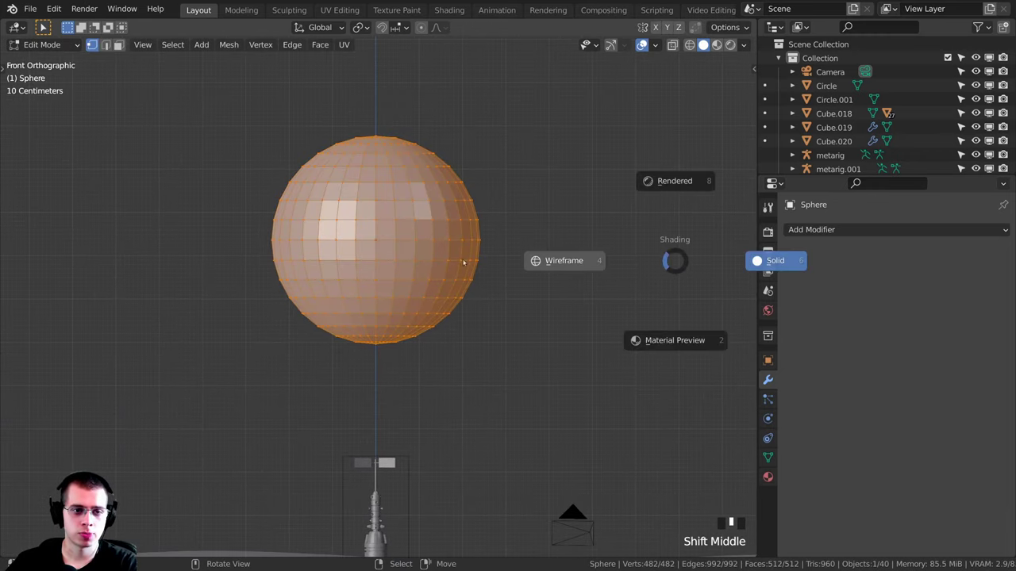
key("alt+a")
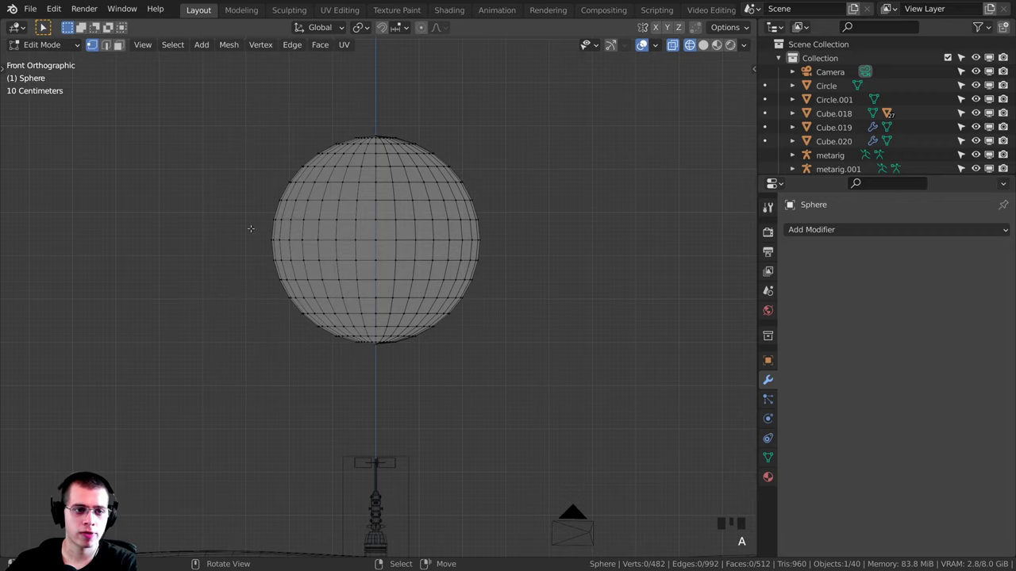
key("b")
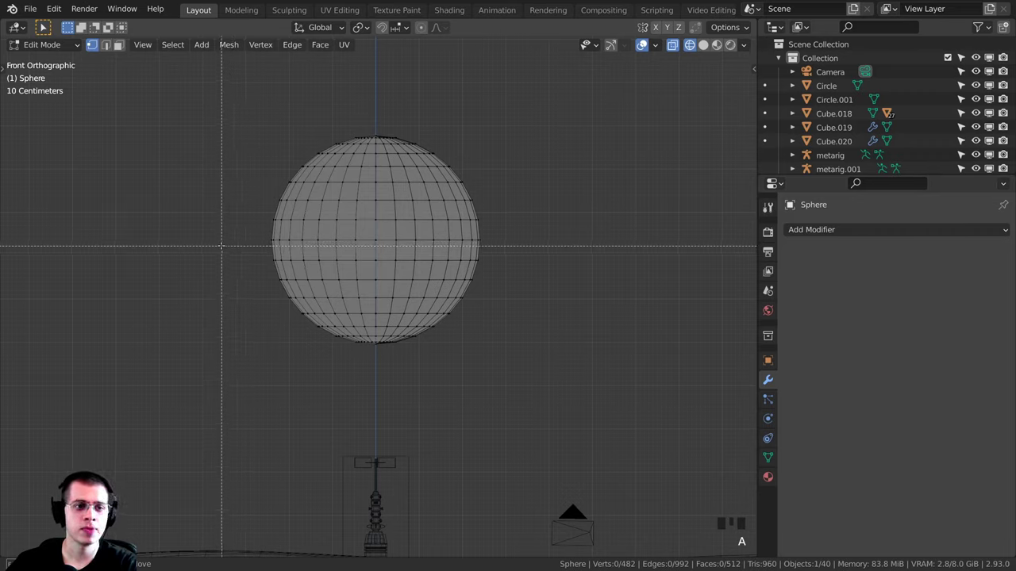
left_click_drag(222, 245, 674, 422)
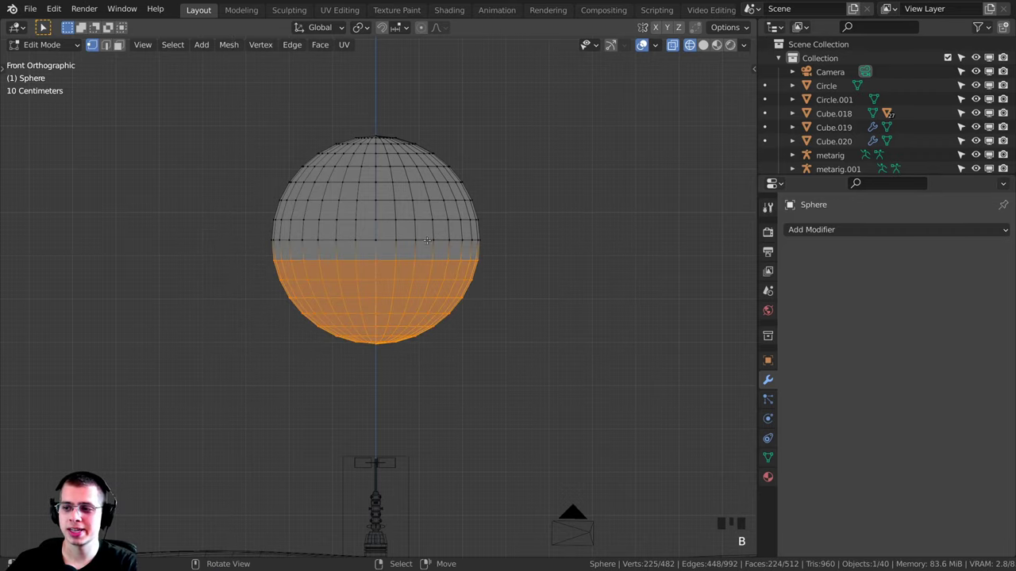
scroll(285, 253, "up", 2)
key("x")
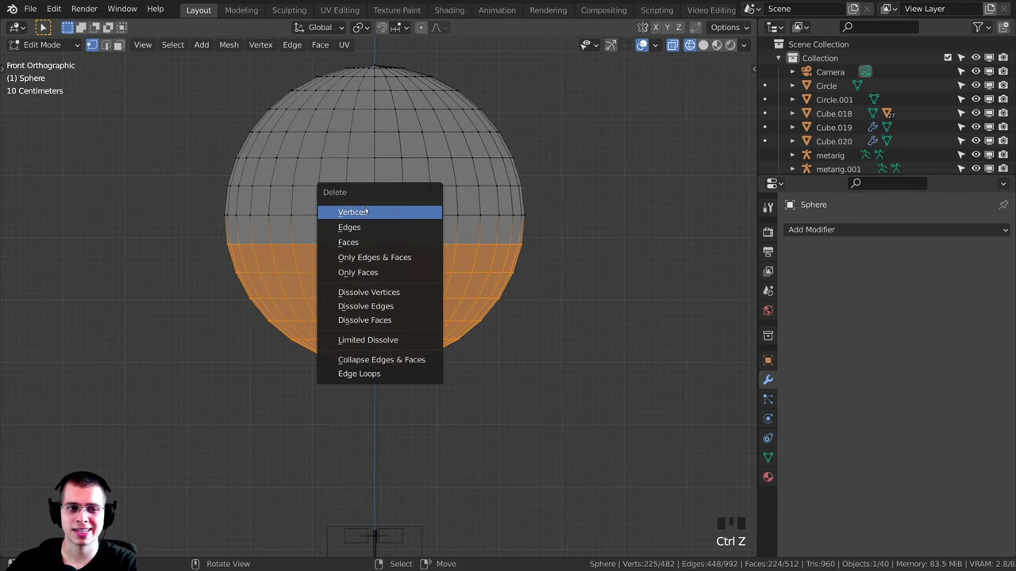
left_click(366, 212)
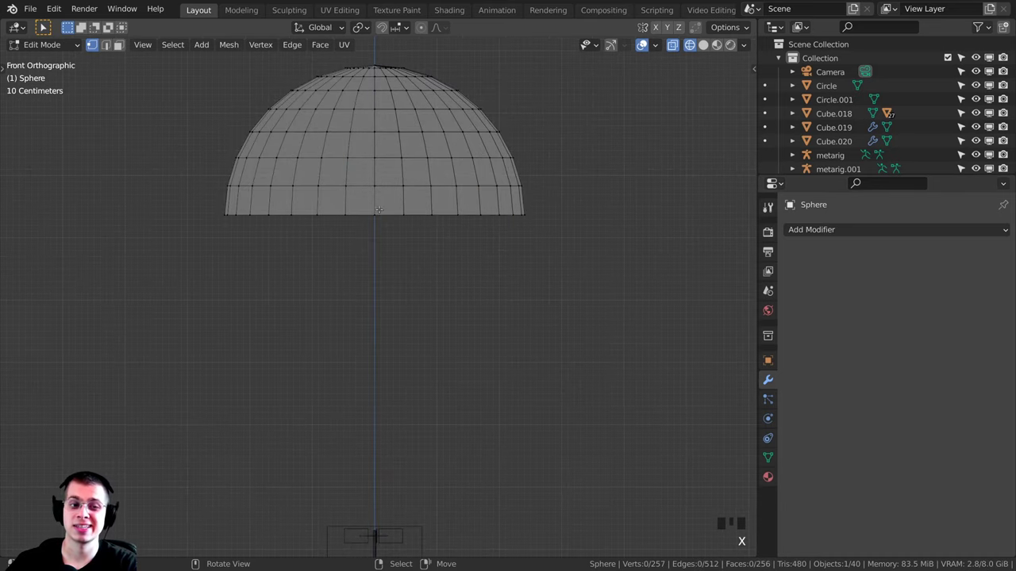
- Extrude the dome's open bottom edge loop straight down along Z to form a cylindrical wall beneath it
middle_click_drag(366, 212, 377, 218, "shift")
scroll(454, 203, "up", 1)
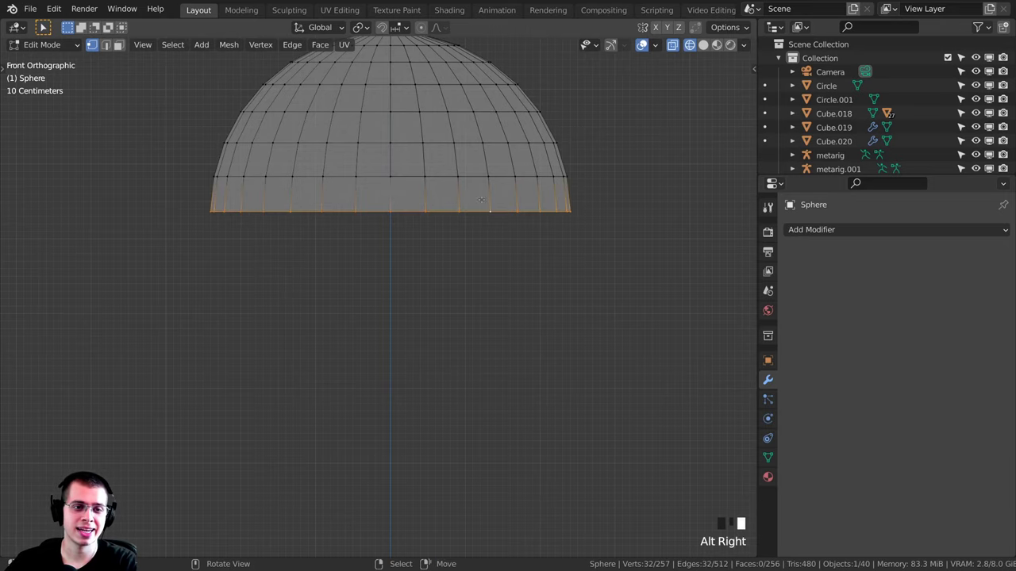
scroll(481, 200, "down", 2)
middle_click_drag(460, 203, 505, 208, "shift")
scroll(505, 208, "down", 1)
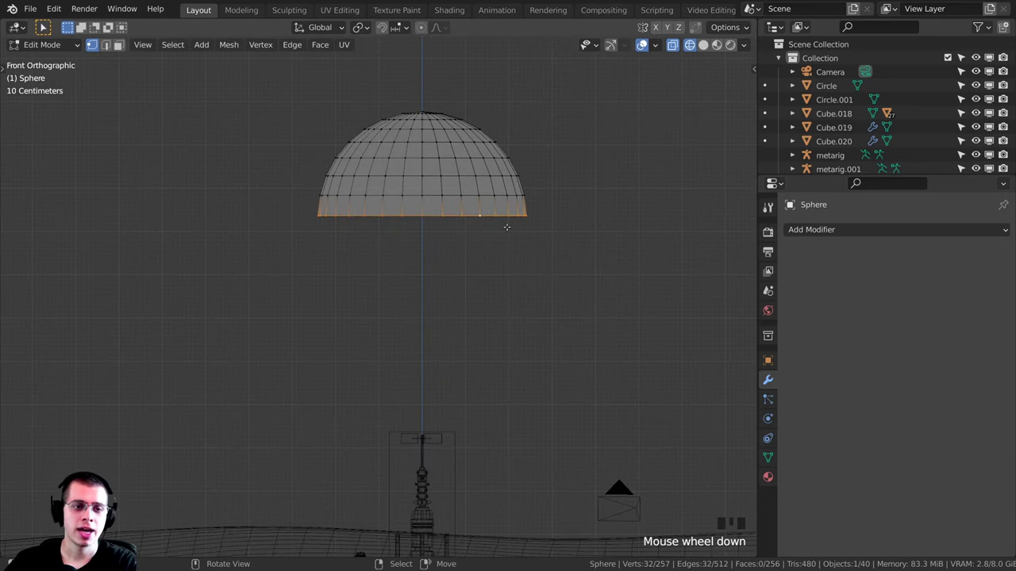
key("e")
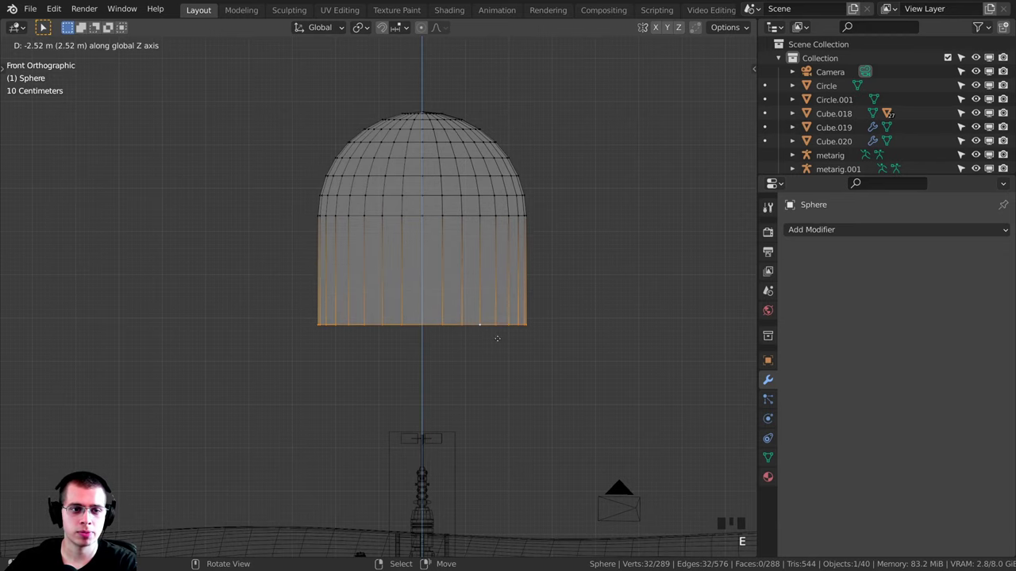
left_click(494, 303)
- Return to Object Mode with solid shading and apply Shade Smooth to the dome
middle_click_drag(493, 303, 539, 292)
scroll(554, 309, "down", 1)
scroll(465, 269, "down", 1)
key("Tab")
key("shift+z")
middle_click_drag(465, 269, 531, 352)
scroll(449, 173, "up", 2)
right_click(449, 174)
left_click(423, 175)
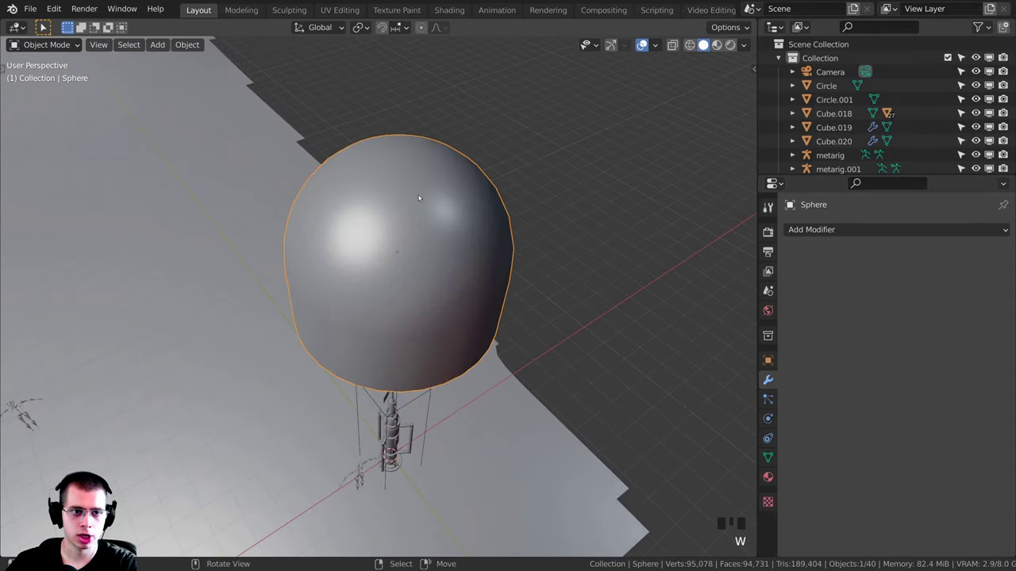
- Add a mesh circle with 32 vertices and a 1 m radius, and raise it along Z to the dome's height
mouse_move(422, 175)
middle_mouse_down()
mouse_move(419, 154)
mouse_move(380, 181)
mouse_move(492, 384)
middle_mouse_up()
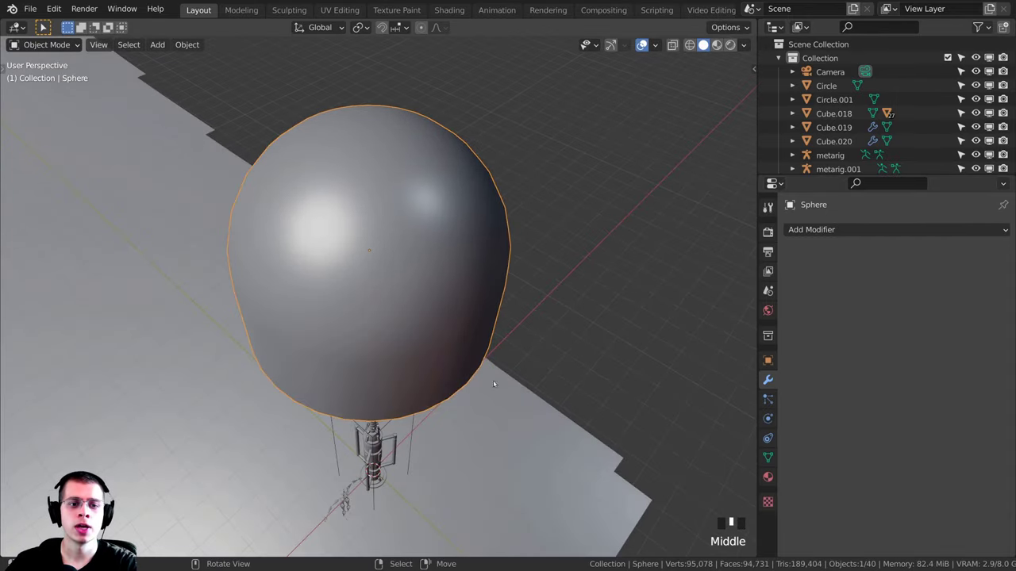
middle_click_drag(376, 321, 442, 151)
scroll(473, 382, "down", 2)
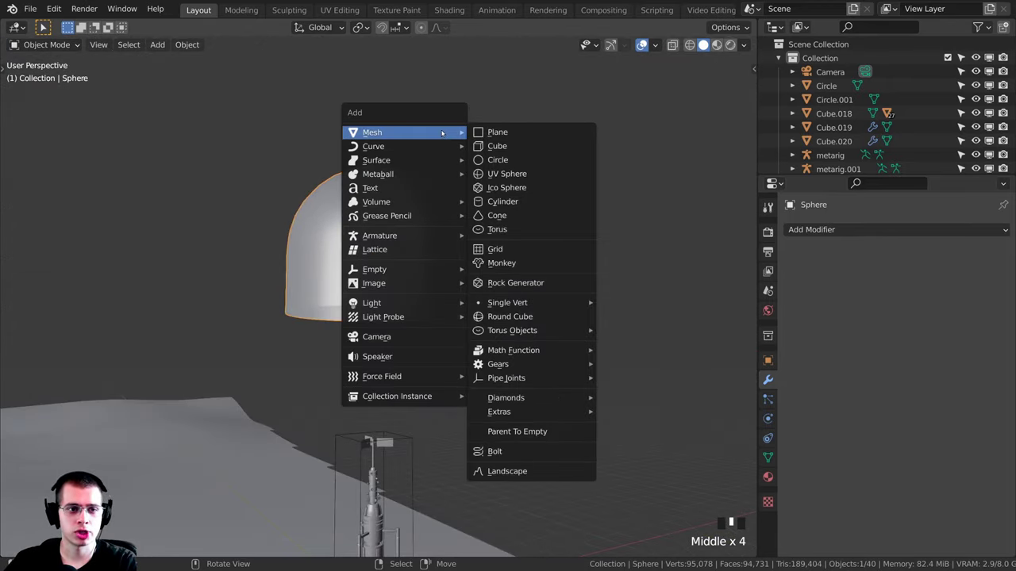
left_click(497, 161)
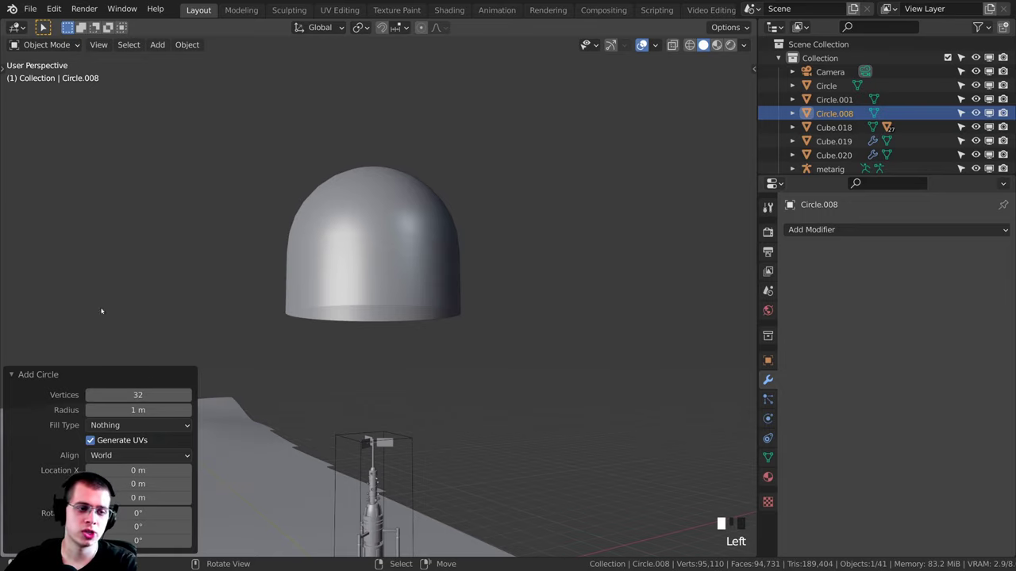
left_click(42, 376)
middle_click_drag(198, 333, 313, 307)
scroll(423, 347, "up", 3)
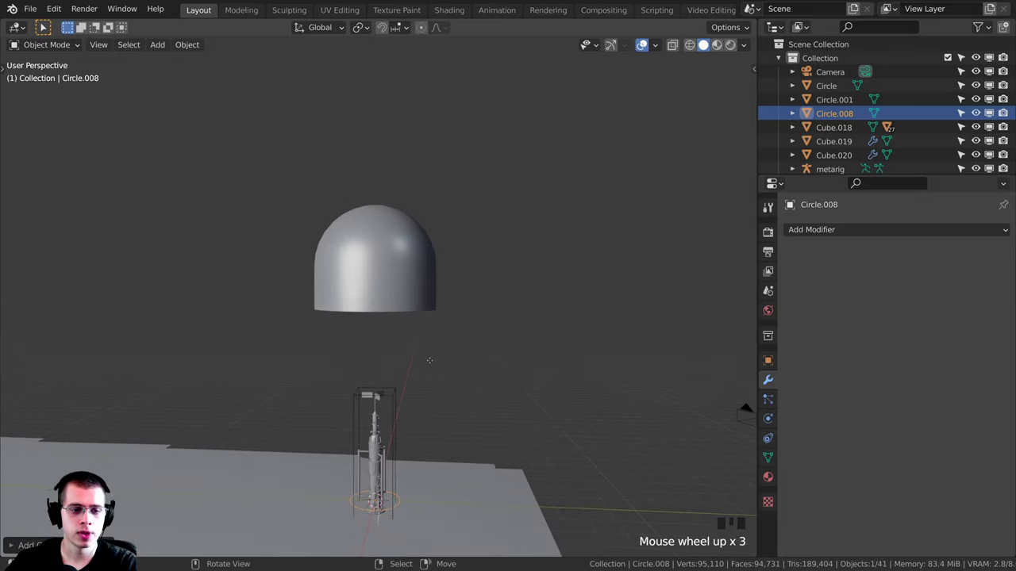
key("g")
key("z")
left_click(436, 139)
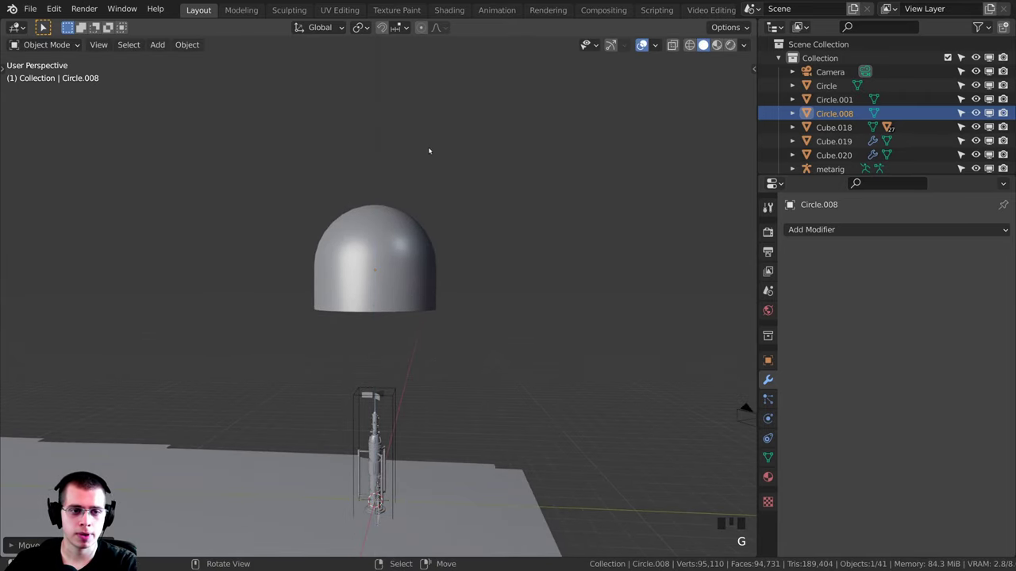
- Move the circle along negative Y until it sits outside the front of the dome
key("g")
key("y")
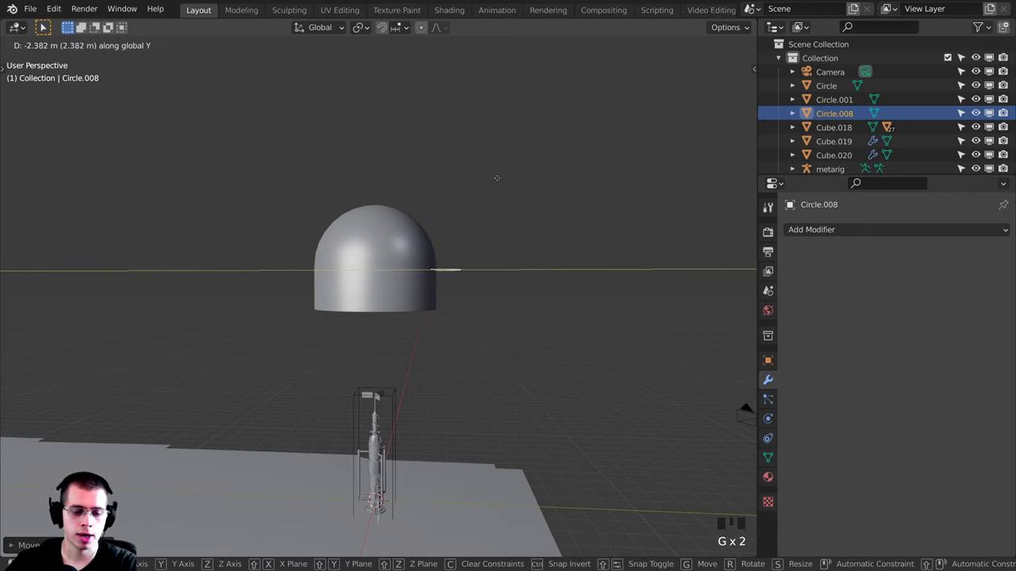
left_click(525, 182)
scroll(431, 264, "up", 3)
middle_click_drag(534, 218, 445, 201)
- In Edit Mode, rotate the circle's vertices about the X axis so the circle stands upright, facing the front
key("Tab")
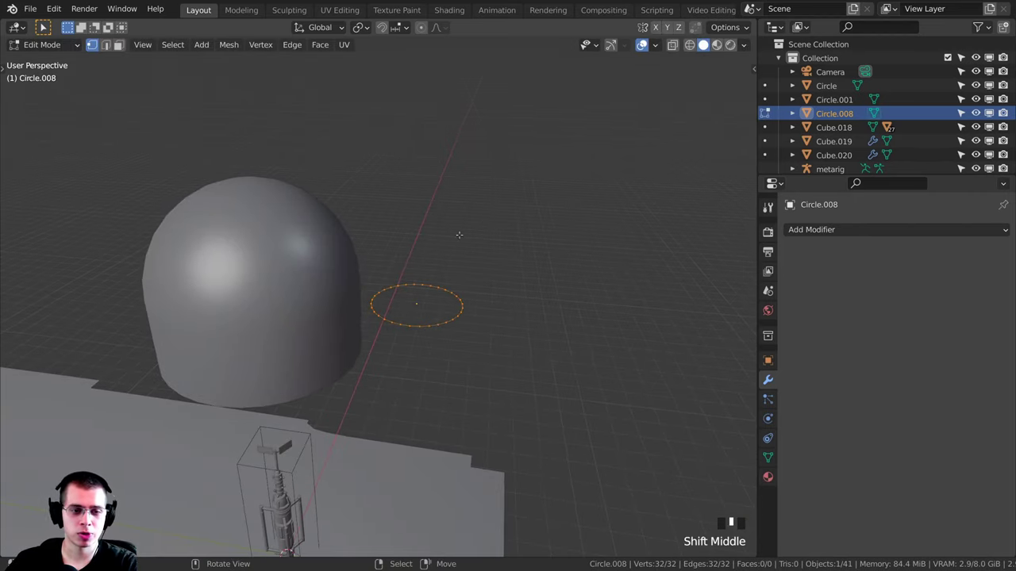
key("r")
key("x")
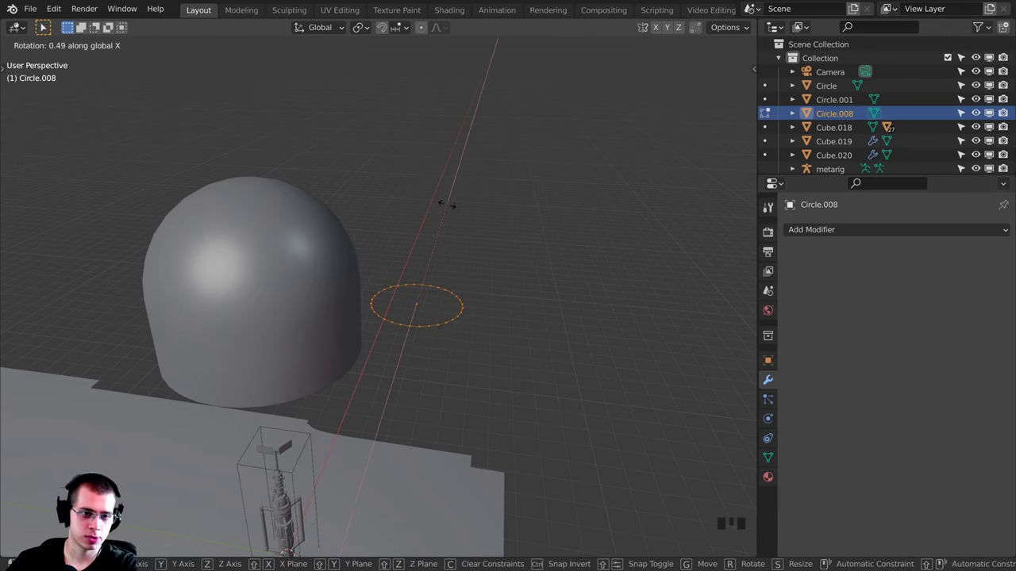
key("Return")
- In the front wireframe view, delete the circle's vertices below its midline, leaving a semicircular arch
middle_click_drag(484, 217, 429, 252)
scroll(429, 252, "up", 2)
key("KP_1")
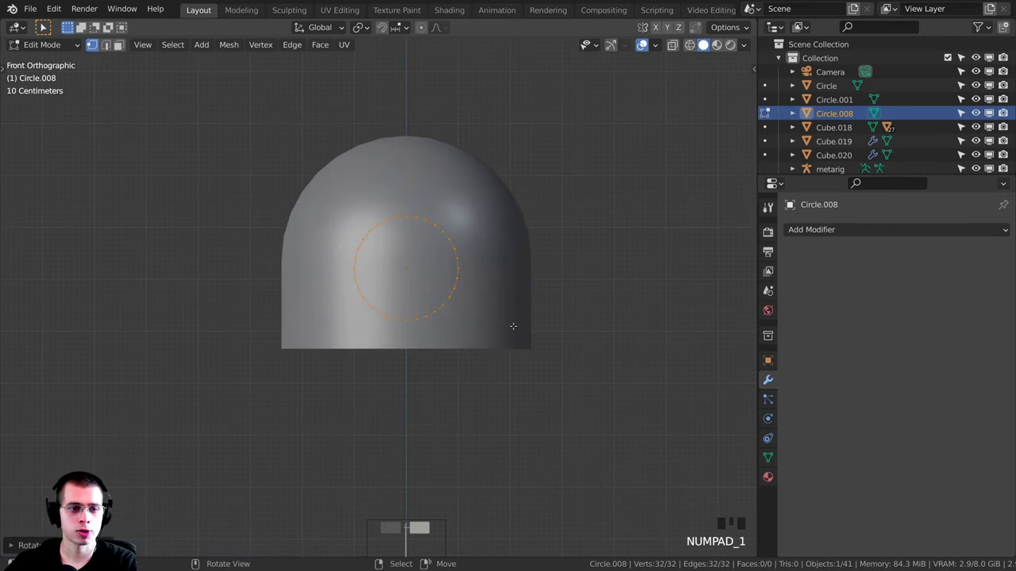
key("shift+z")
key("alt+a")
scroll(325, 314, "up", 4)
key("b")
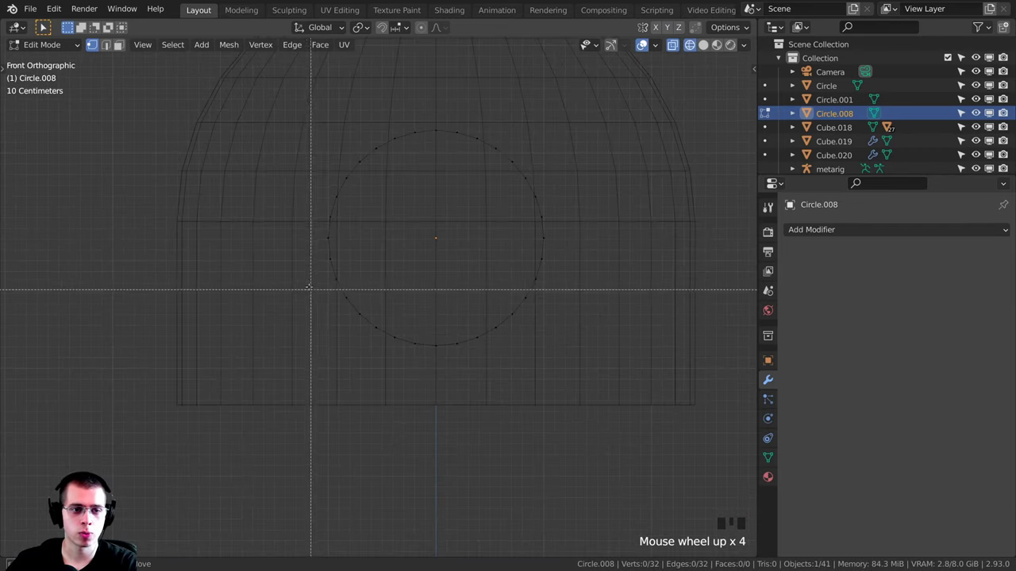
left_click_drag(285, 260, 738, 508)
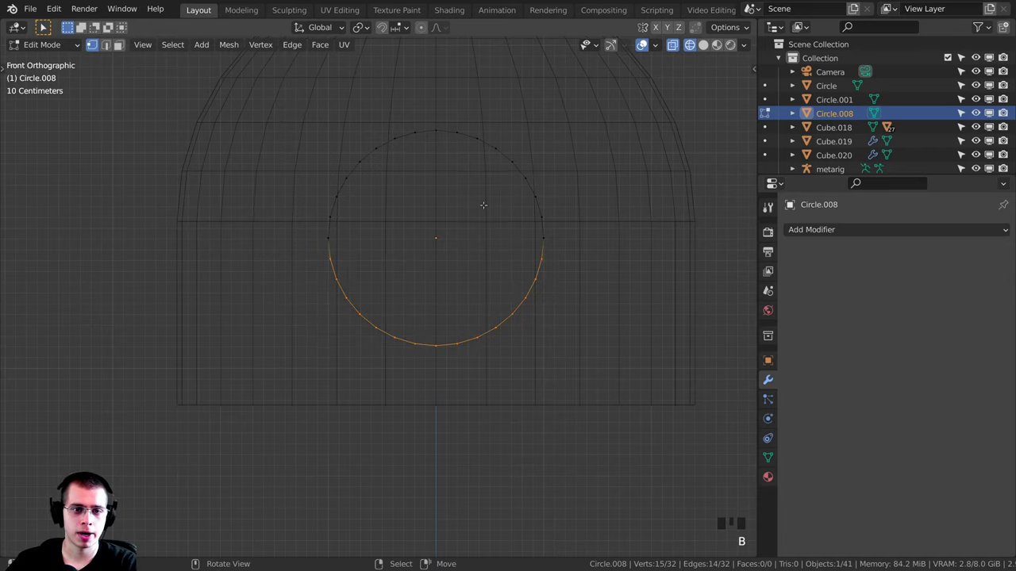
key("x")
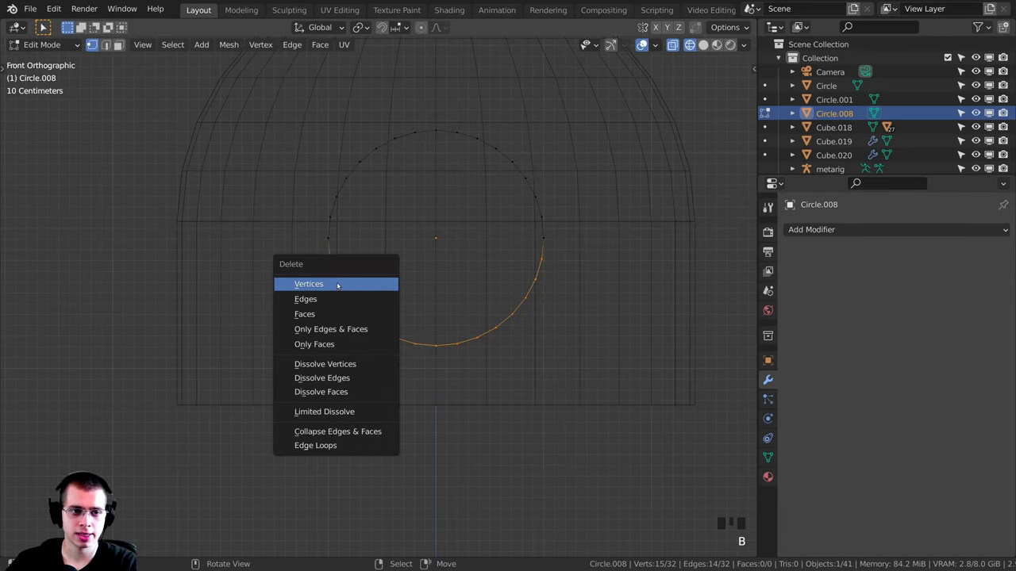
left_click(337, 285)
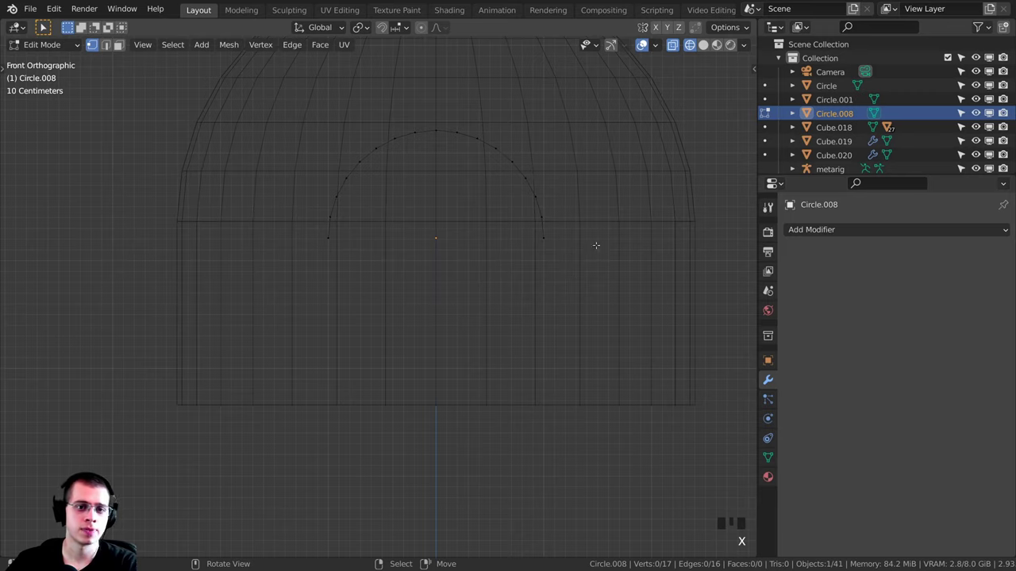
- Extrude the arch's two end vertices down along Z to slightly below the dome's bottom edge
key("b")
left_click_drag(626, 233, 179, 347)
scroll(436, 272, "down", 1)
key("e")
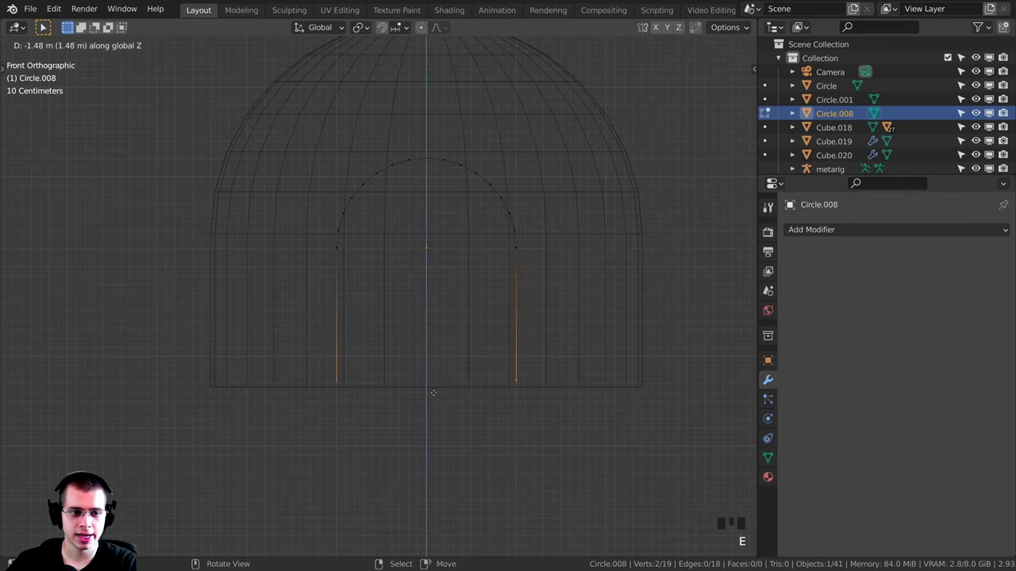
left_click(432, 412)
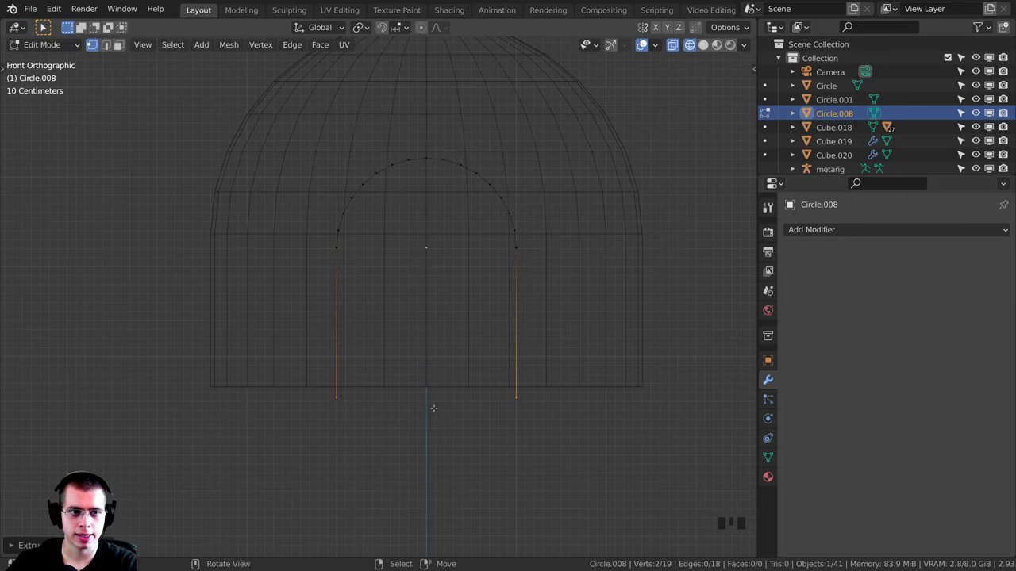
- Select the whole arch outline, switch back to solid shading, and move it along Y into the dome's front wall
mouse_move(433, 410)
middle_mouse_down()
mouse_move(401, 291)
mouse_move(357, 294)
mouse_move(394, 318)
middle_mouse_up()
key("a")
key("a")
key("a")
key("z")
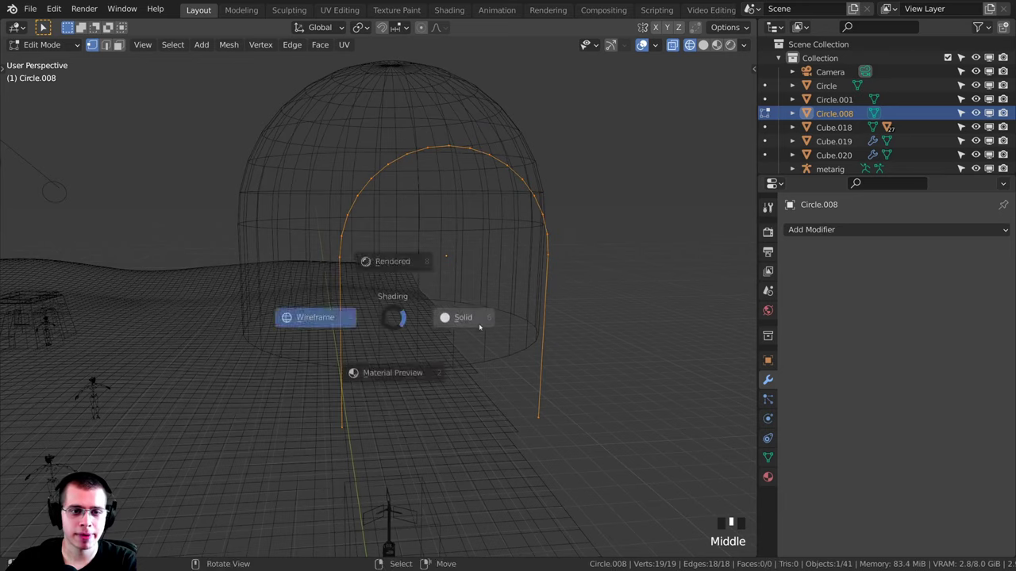
left_click(481, 326)
scroll(316, 240, "down", 2)
mouse_move(316, 241)
middle_mouse_down()
mouse_move(379, 268)
mouse_move(465, 277)
mouse_move(435, 251)
middle_mouse_up()
key("g")
key("y")
left_click(375, 270)
- Extrude the arch outline outward from the dome by about 2.56 m along Y, forming an entrance tunnel
key("e")
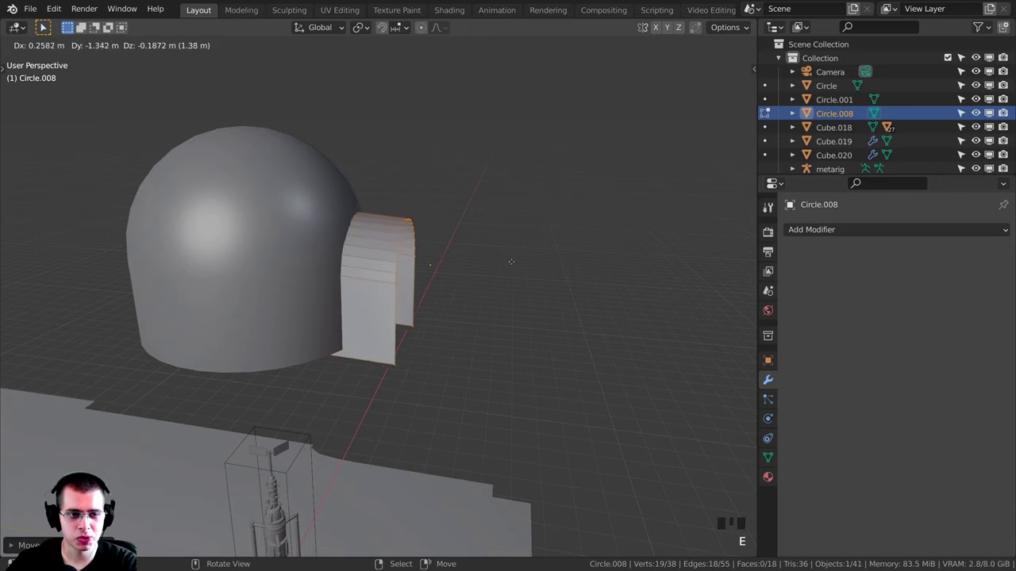
key("y")
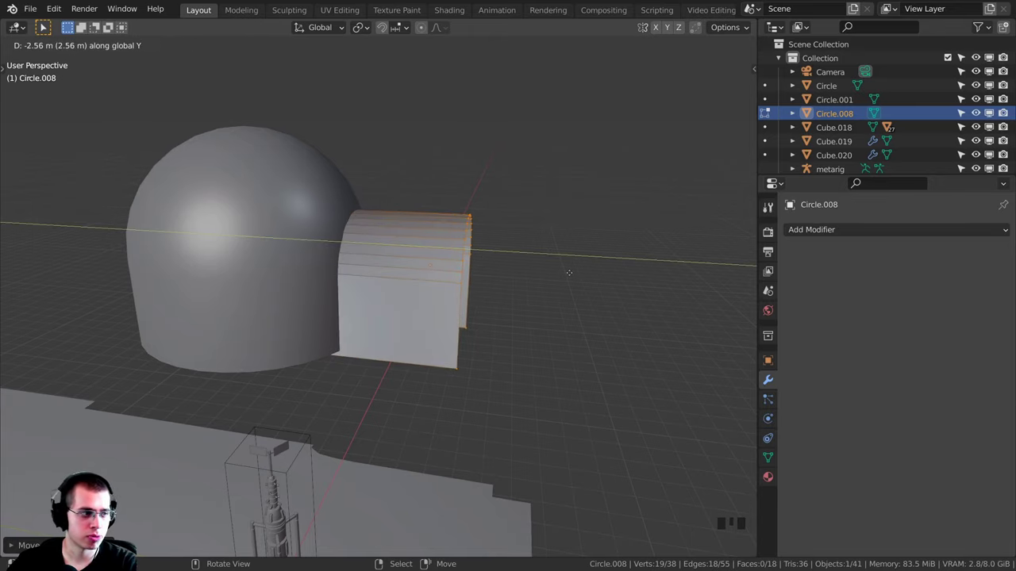
left_click(569, 272)
- Select the whole tunnel mesh, recalculate its normals to face outside, and return to Object Mode
middle_click_drag(569, 273, 267, 342)
key("a")
key("a")
key("a")
key("shift+n")
middle_click_drag(415, 235, 376, 164)
key("Tab")
scroll(413, 206, "up", 2)
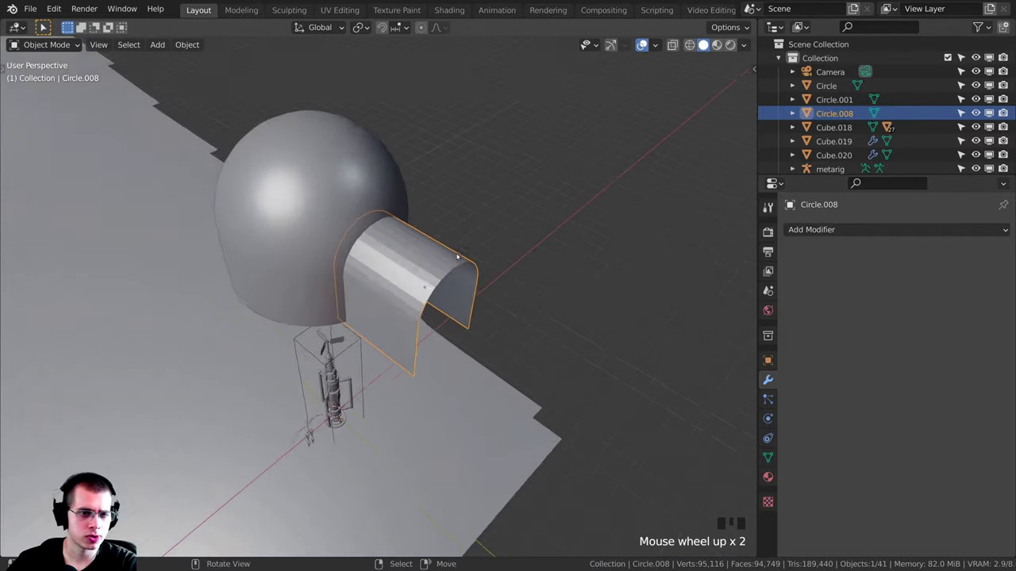
middle_click_drag(413, 206, 599, 264)
middle_click_drag(521, 274, 529, 249)
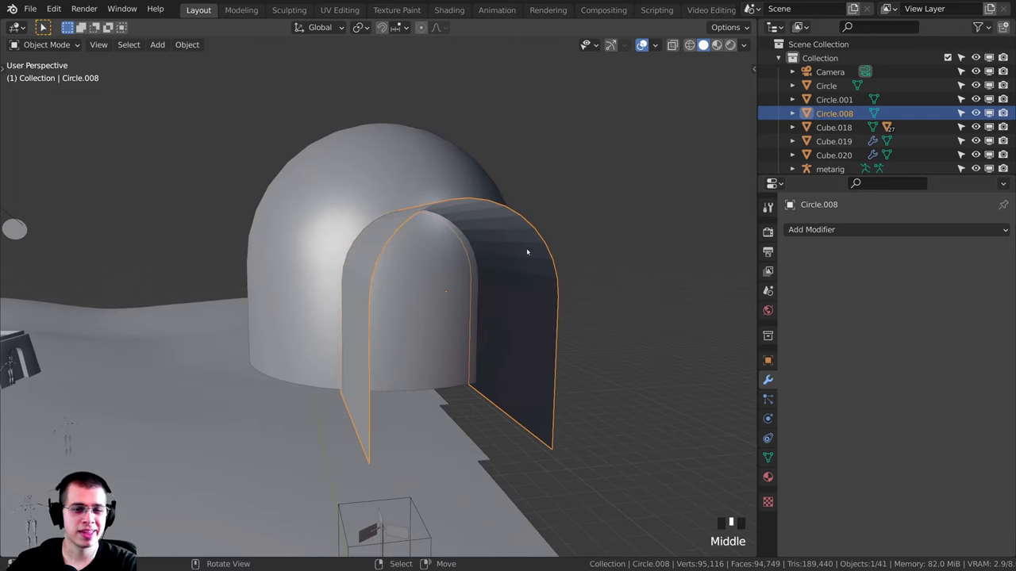
- Add a Solidify modifier to the entrance tunnel and set its thickness to 0.32 m
left_click(833, 230)
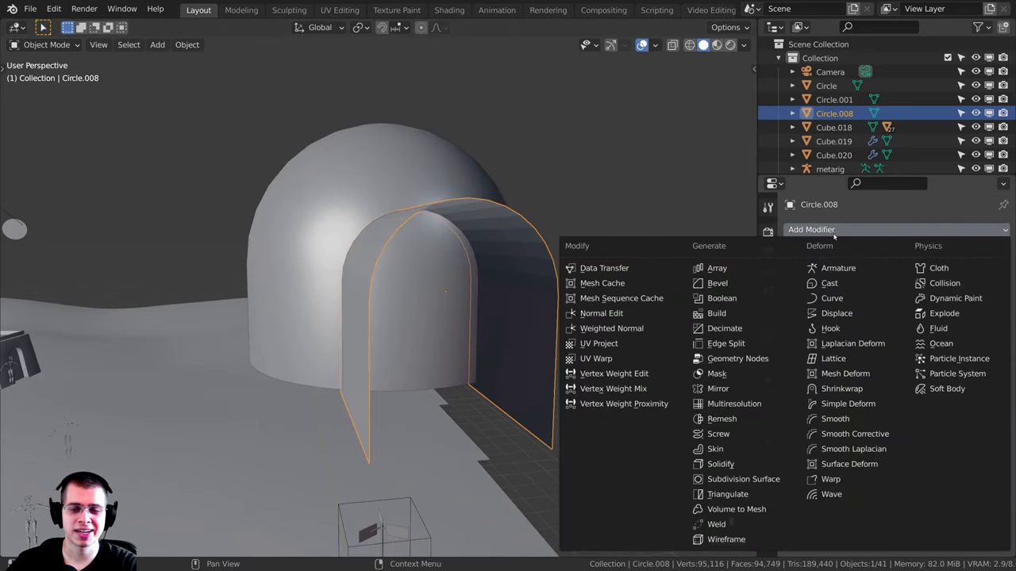
left_click(748, 464)
middle_click_drag(748, 464, 838, 333)
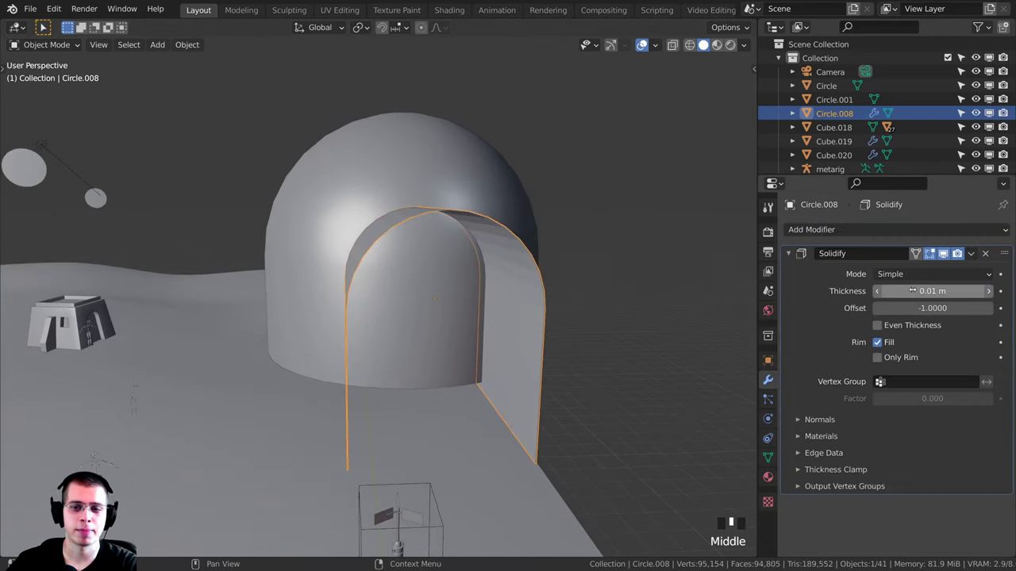
left_click_drag(933, 290, 996, 290, "shift")
middle_click_drag(698, 293, 520, 262)
scroll(520, 262, "up", 2)
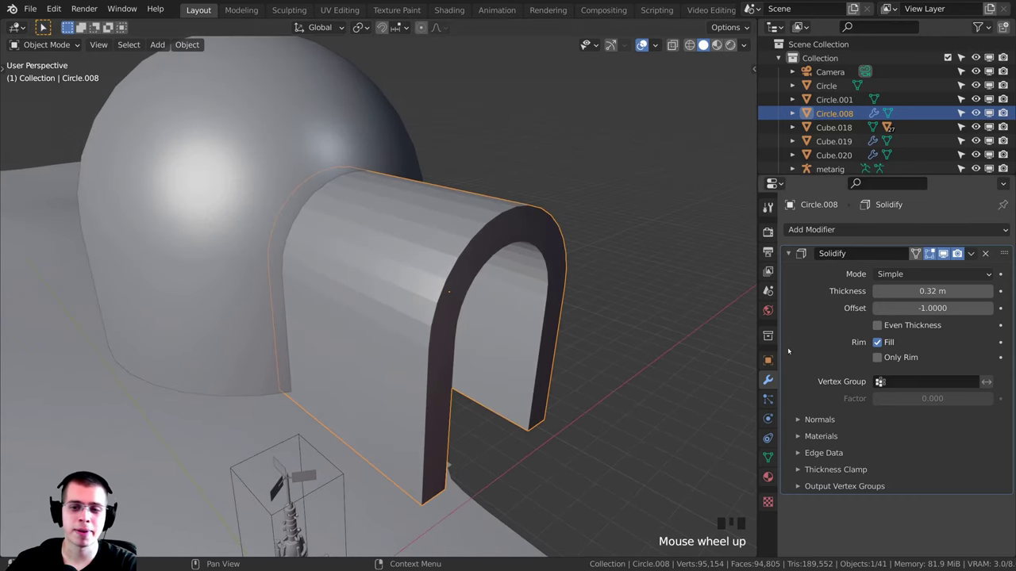
- Add a Bevel modifier to the entrance tunnel after the Solidify modifier
left_click(812, 230)
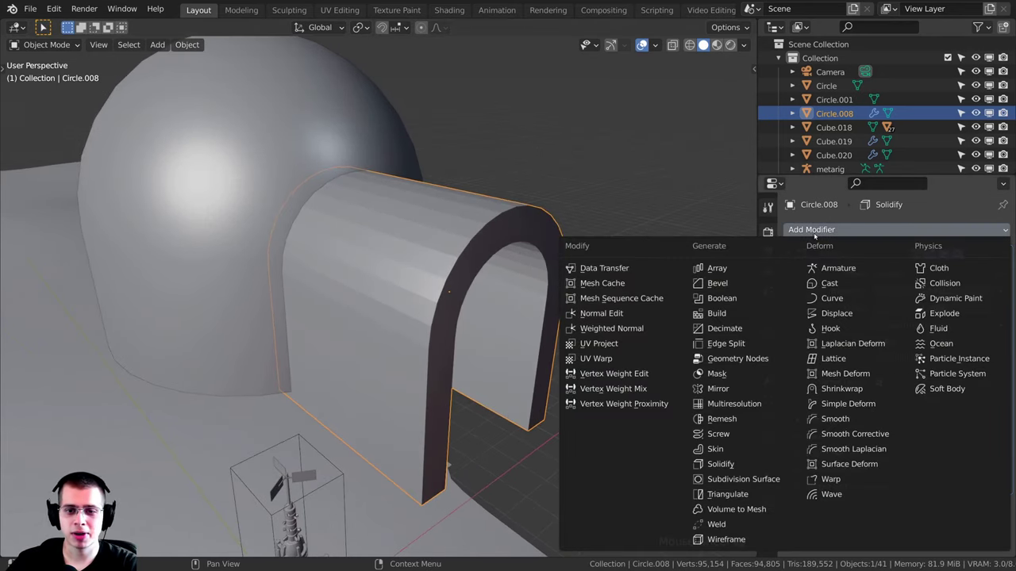
left_click(717, 284)
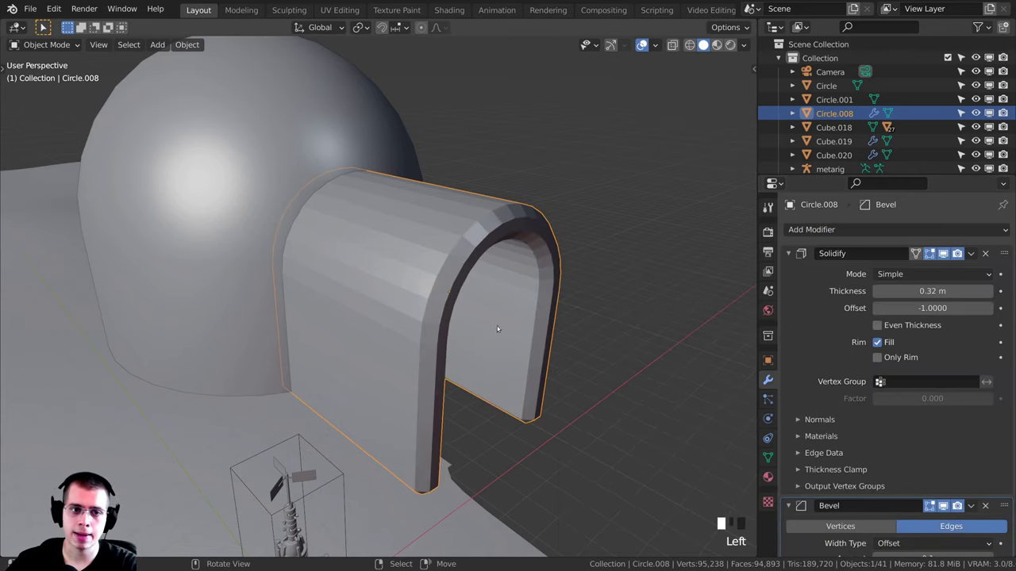
scroll(504, 336, "up", 2)
scroll(488, 287, "down", 1)
middle_click_drag(488, 287, 496, 228)
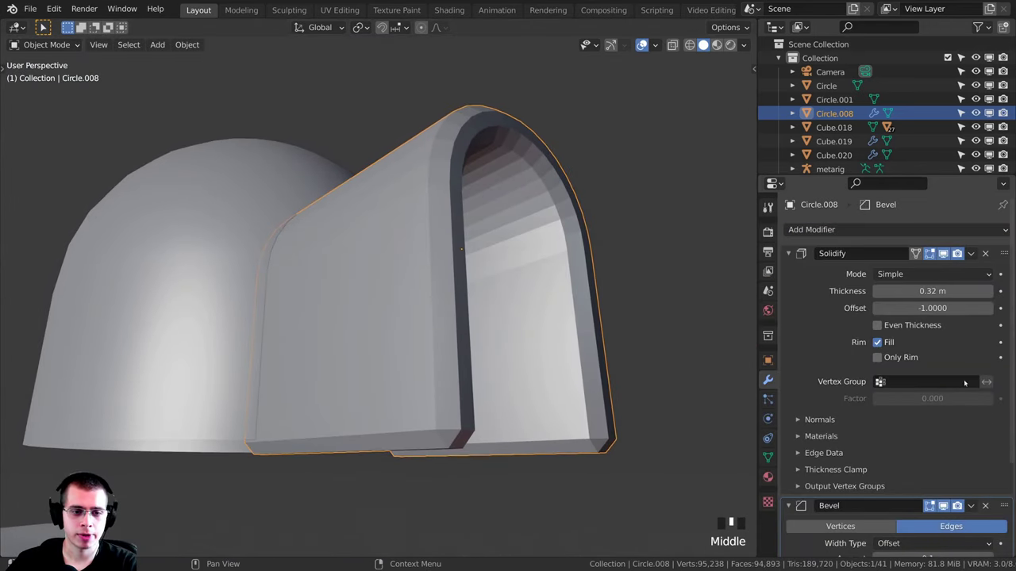
- Set the entrance tunnel's bevel amount to 0.019 m with 3 segments
scroll(958, 378, "down", 4)
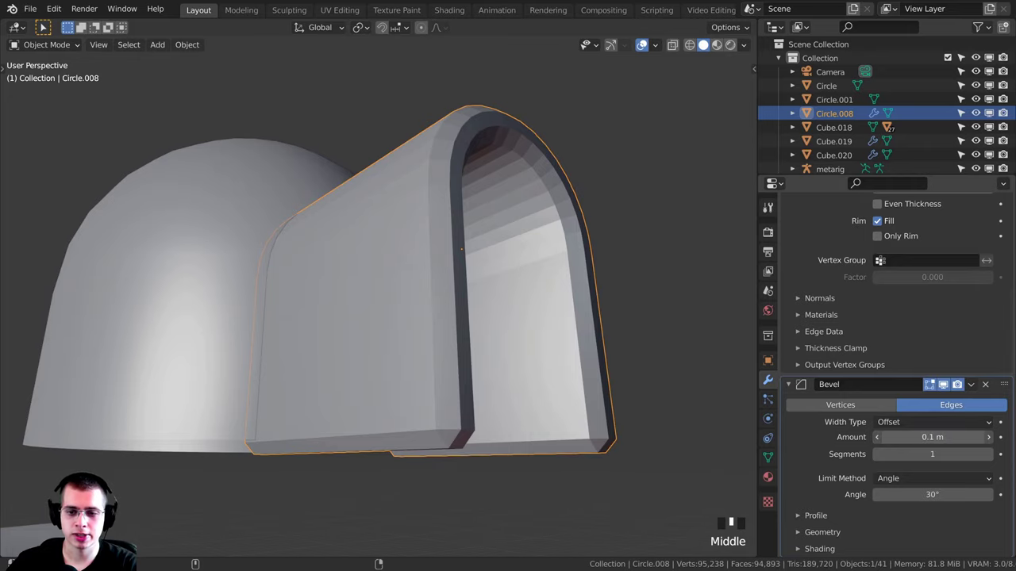
left_click_drag(933, 438, 881, 437, "shift")
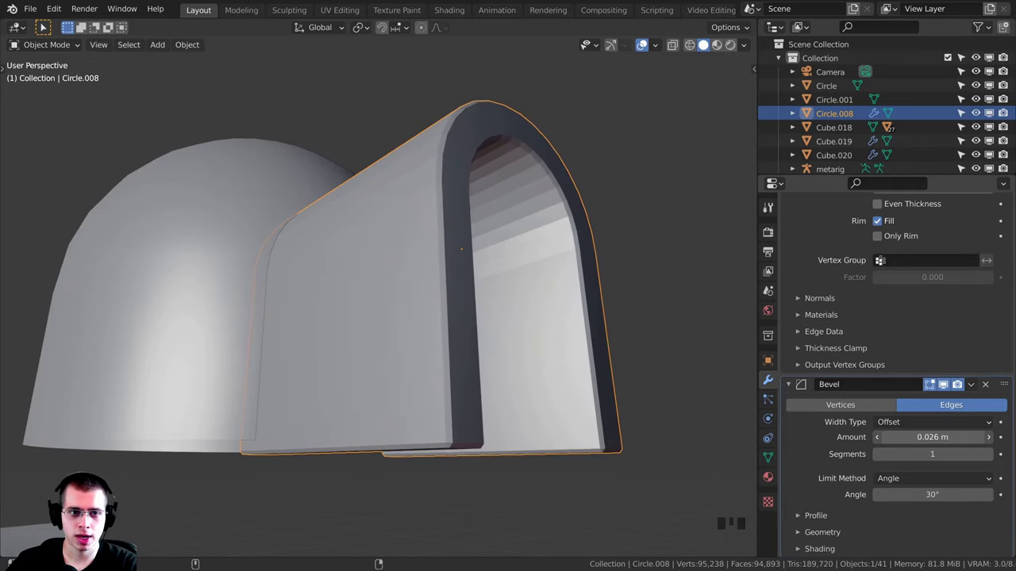
left_click(988, 455)
left_click(988, 455)
scroll(675, 380, "down", 1)
middle_click_drag(652, 376, 641, 401)
scroll(641, 402, "up", 1)
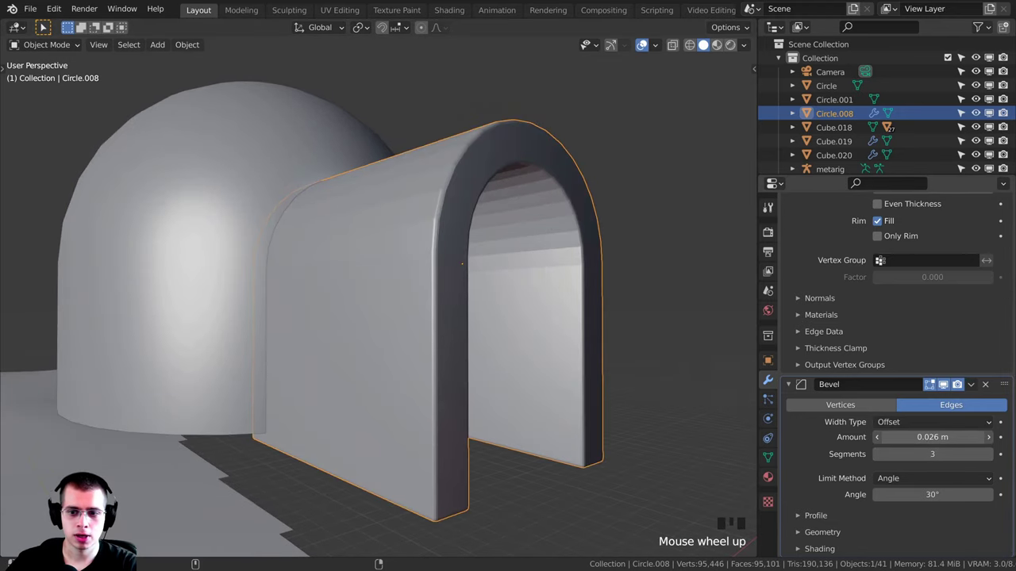
middle_click_drag(485, 431, 516, 473)
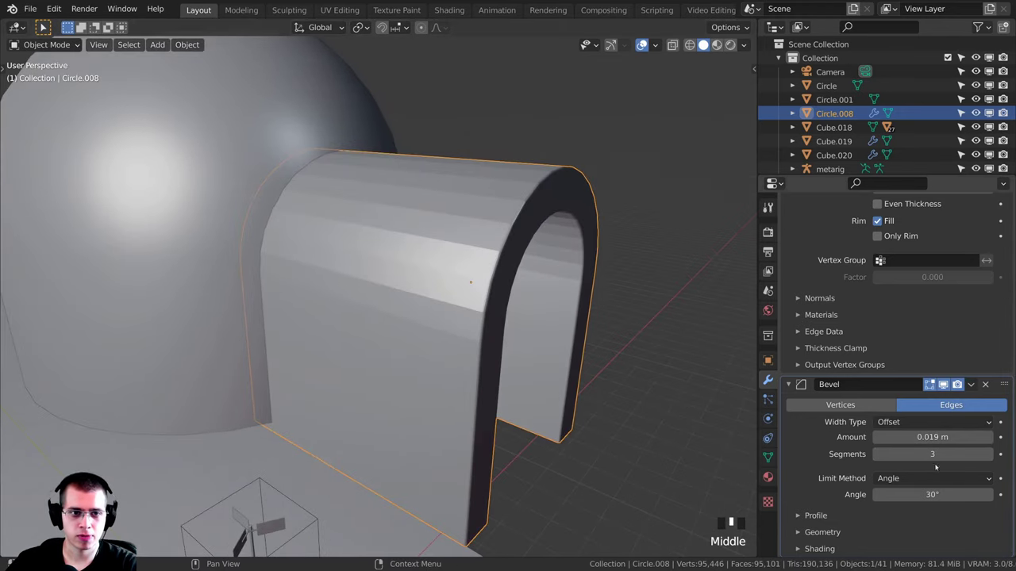
- Apply smooth shading to the entrance tunnel to remove its visible facets
middle_click_drag(585, 352, 612, 289)
middle_click_drag(476, 381, 346, 282)
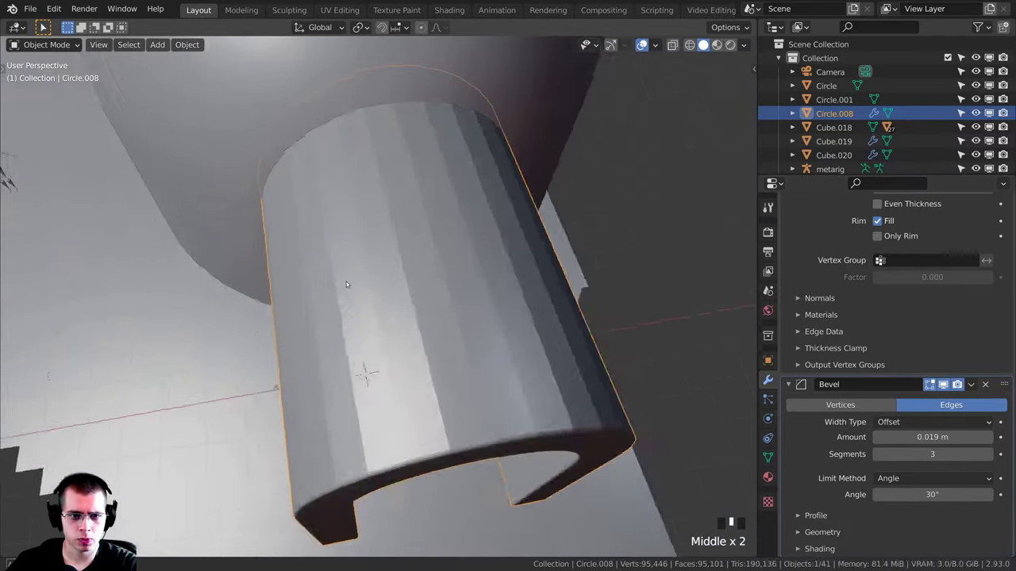
scroll(565, 240, "up", 2)
middle_click_drag(450, 282, 487, 199)
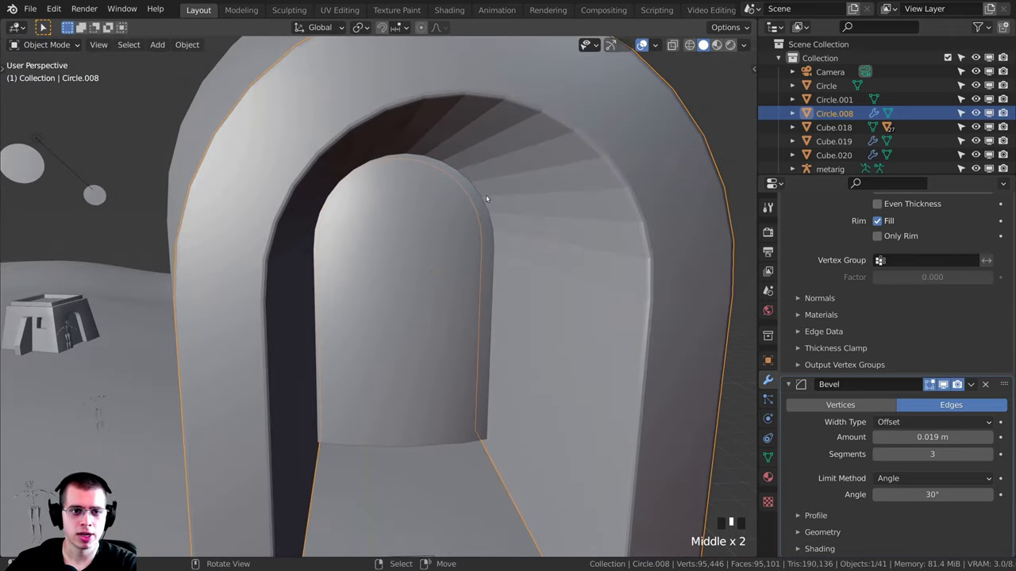
middle_click_drag(621, 189, 472, 189)
scroll(343, 277, "up", 2)
middle_click_drag(344, 277, 444, 182)
right_click(425, 167)
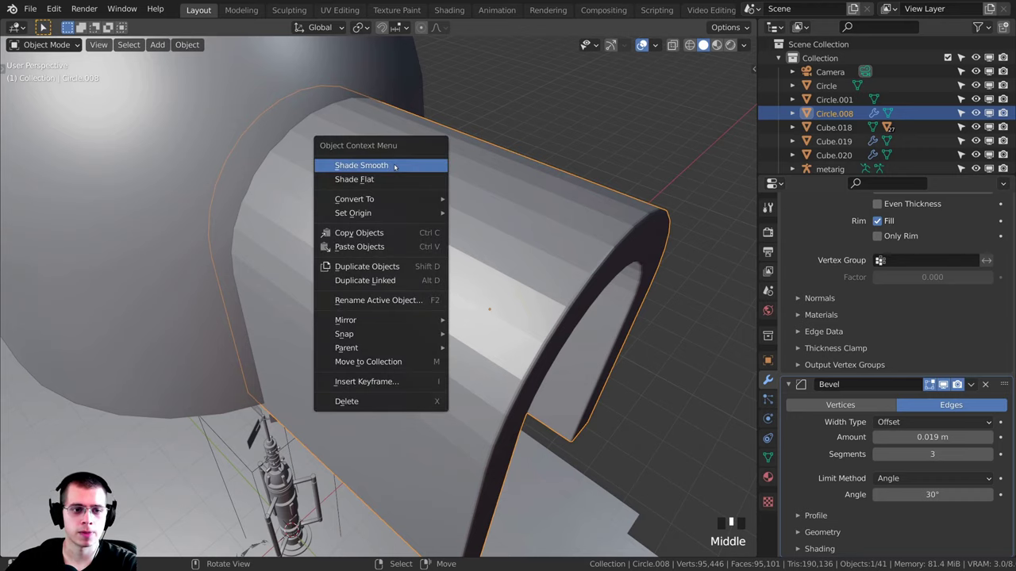
left_click(397, 166)
middle_click_drag(476, 335, 401, 343)
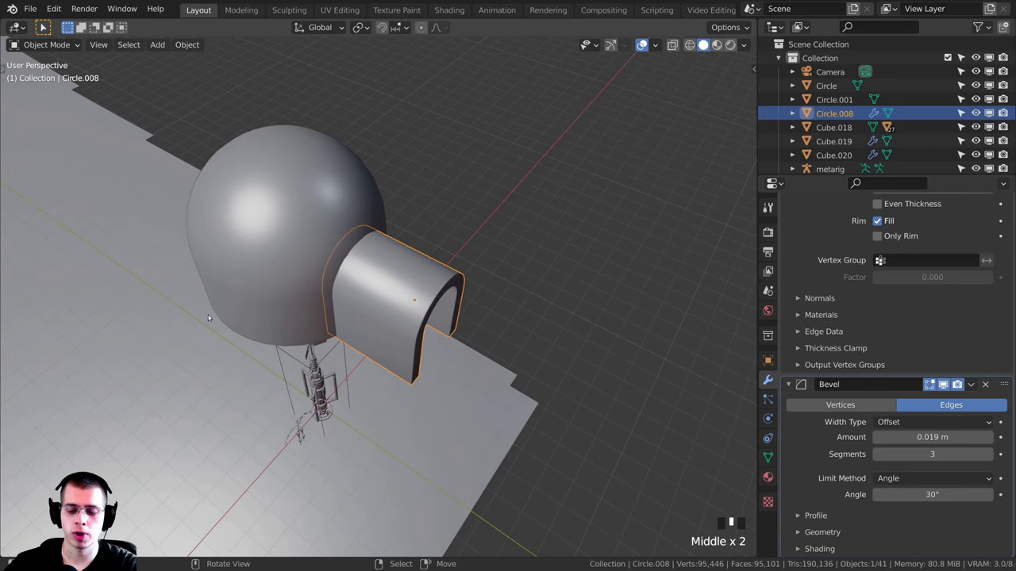
- In the top view, duplicate the entrance tunnel to the dome's left side and rotate the copy by 90°
key("KP_7")
middle_click_drag(422, 324, 441, 358, "shift")
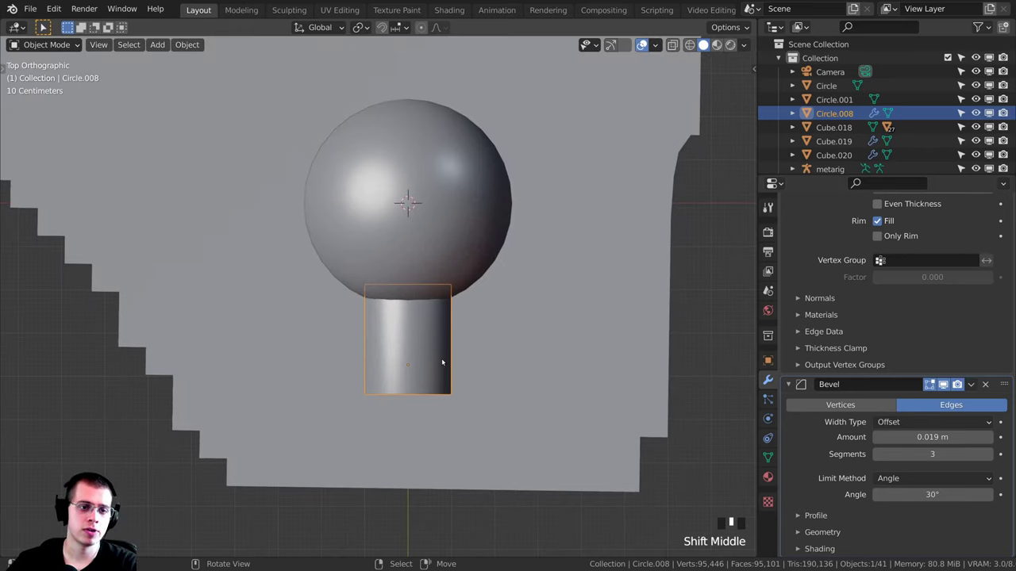
key("shift+d")
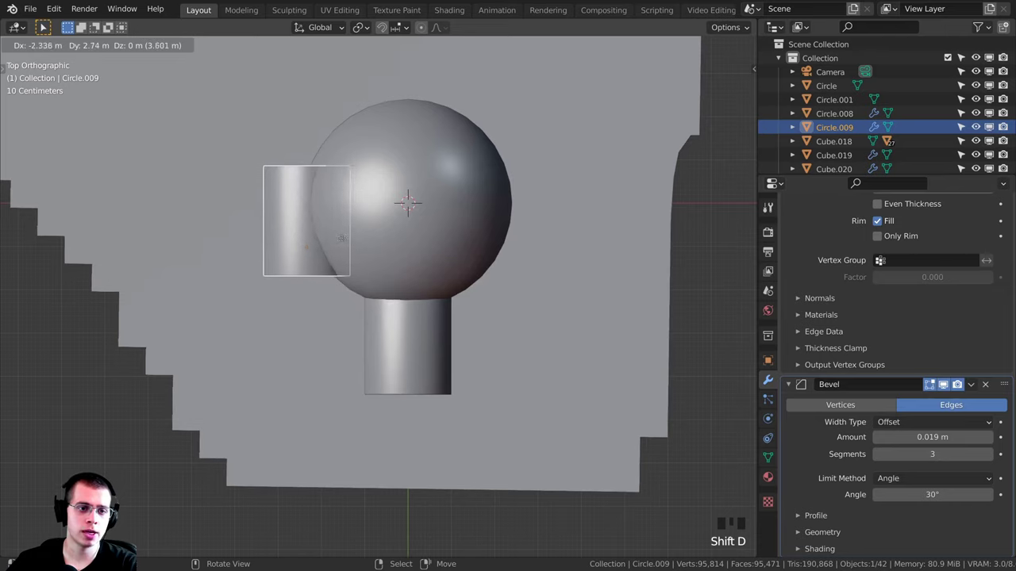
left_click(356, 215)
key("r")
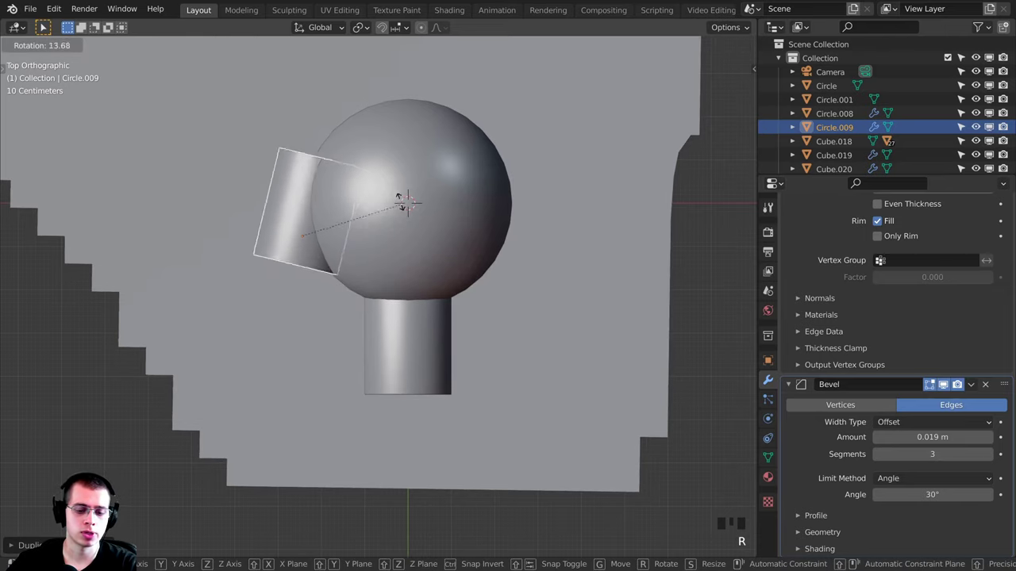
type("90")
key("Return")
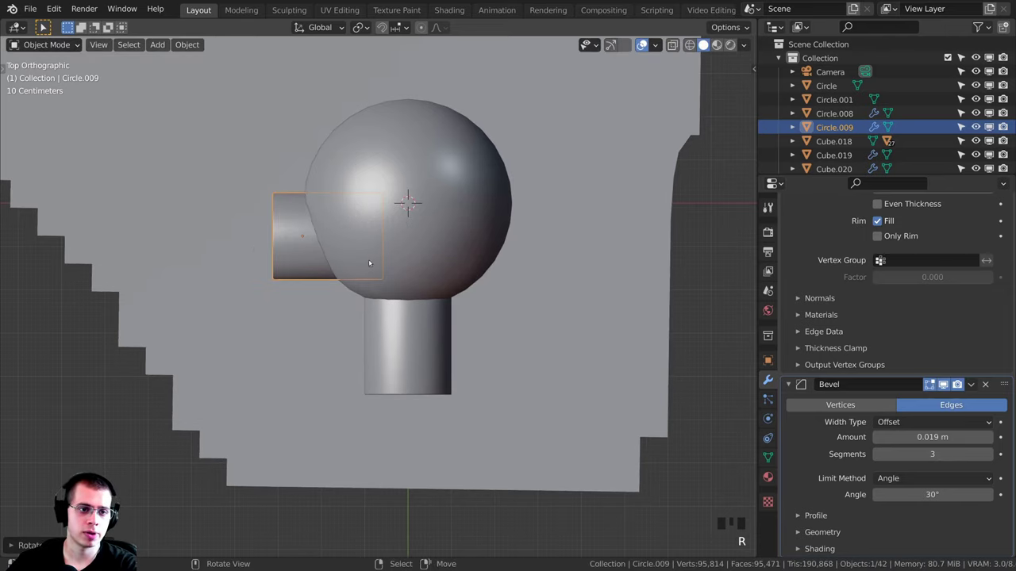
- Move the duplicated tunnel so its inner end overlaps the dome's left side, and open it in Edit Mode
middle_click_drag(404, 213, 469, 269, "shift")
key("g")
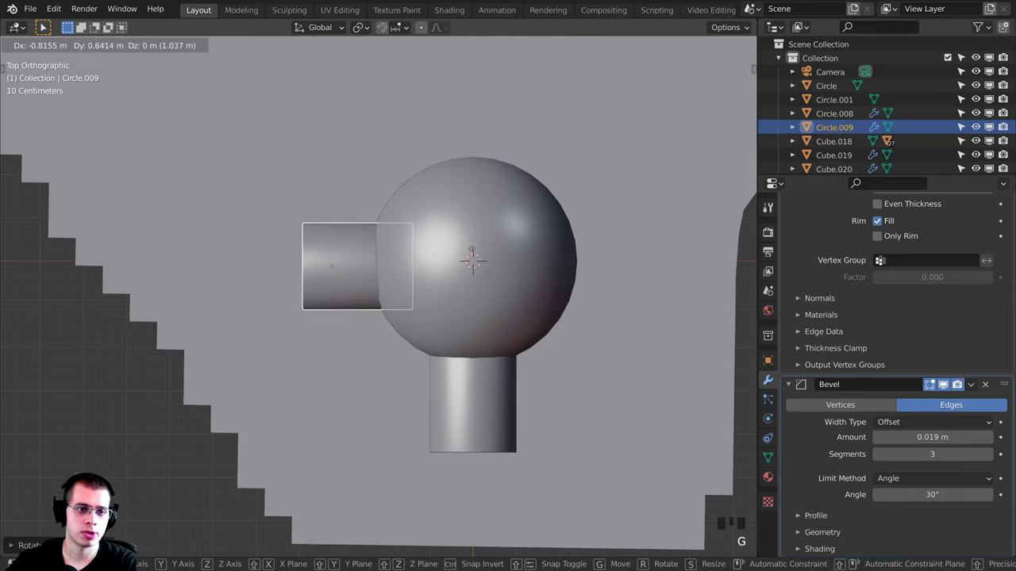
left_click(314, 358)
middle_click_drag(313, 359, 461, 249)
key("Tab")
scroll(461, 249, "up", 1)
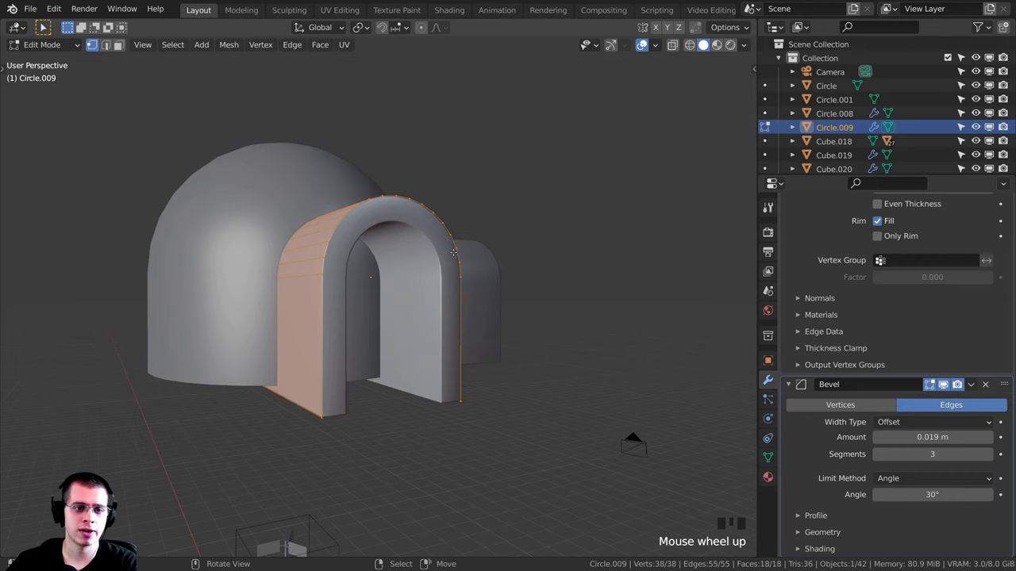
- Remove the Solidify modifier from the duplicated side tunnel
scroll(489, 297, "up", 3)
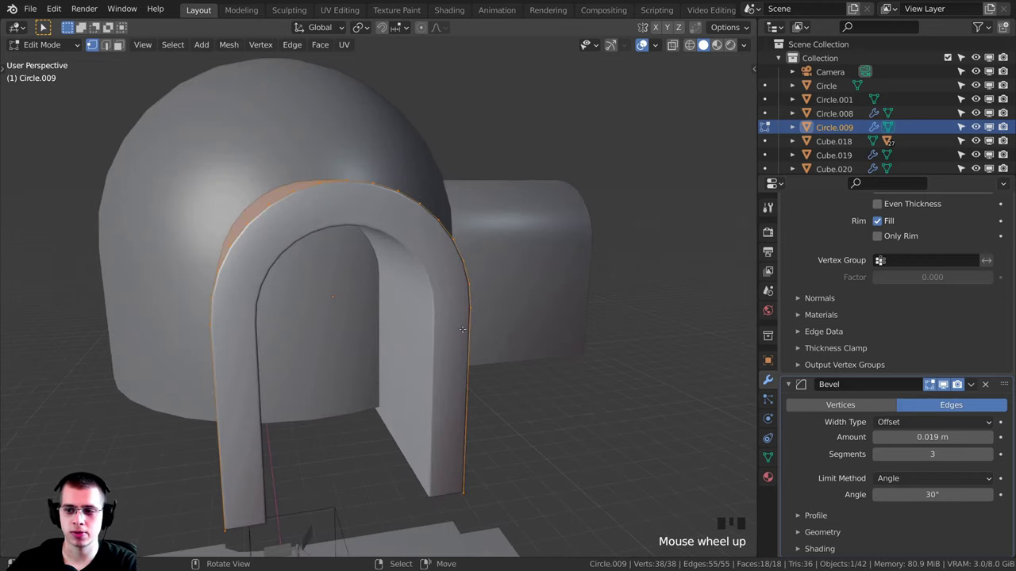
middle_click_drag(489, 297, 488, 284, "shift")
scroll(862, 364, "up", 5)
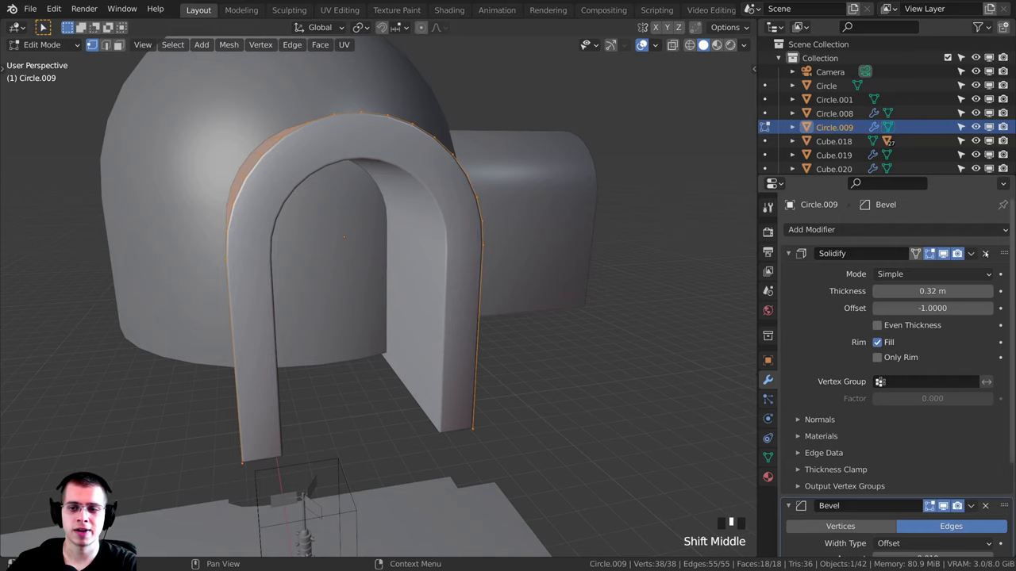
left_click(985, 254)
middle_click_drag(482, 292, 489, 295)
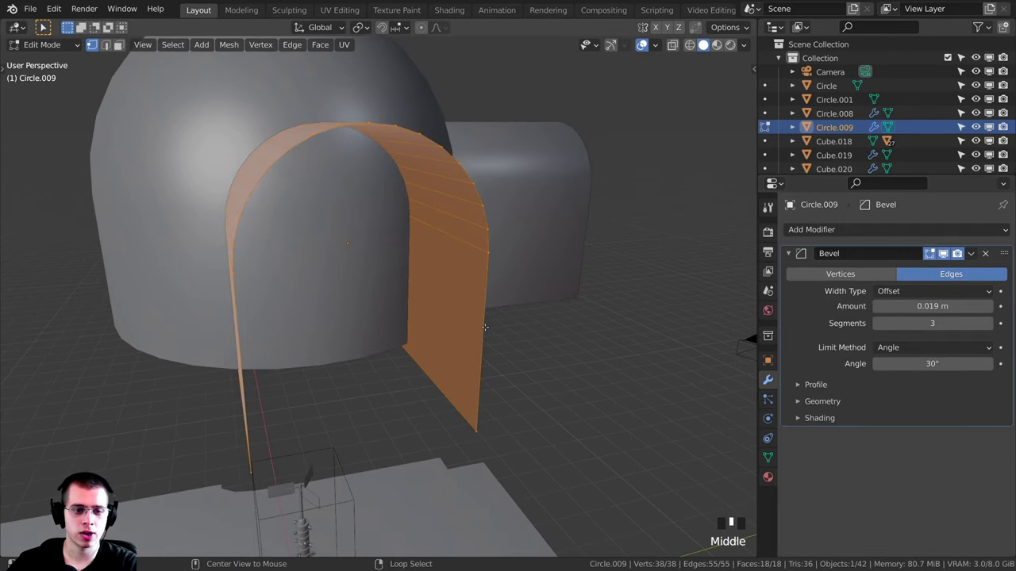
- Fill the side tunnel's open outer end with a face and return to Object Mode
key("alt+a")
middle_click_drag(485, 327, 493, 330)
scroll(496, 330, "down", 2)
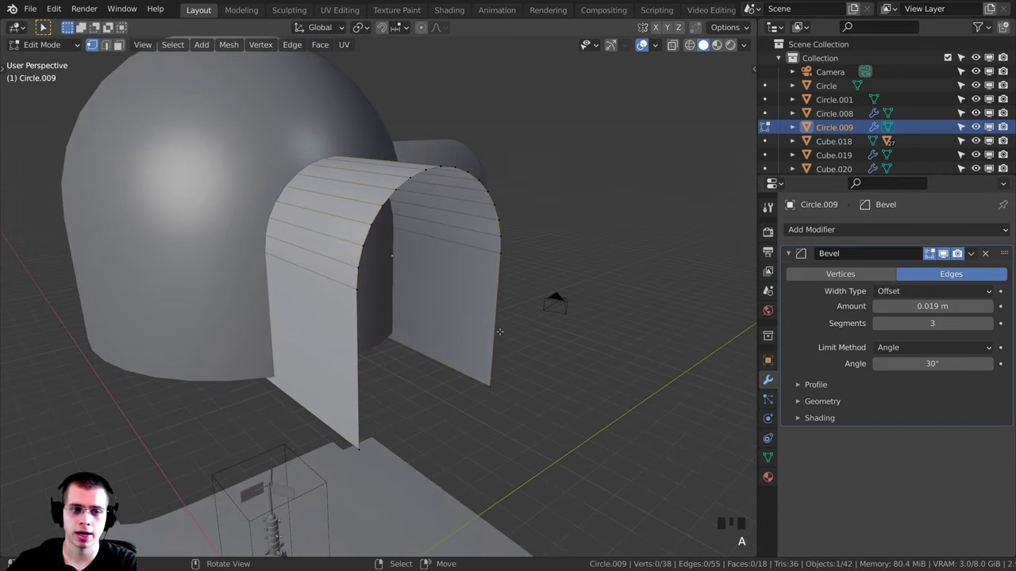
right_click(510, 320, "alt")
middle_click_drag(437, 284, 480, 289)
key("f")
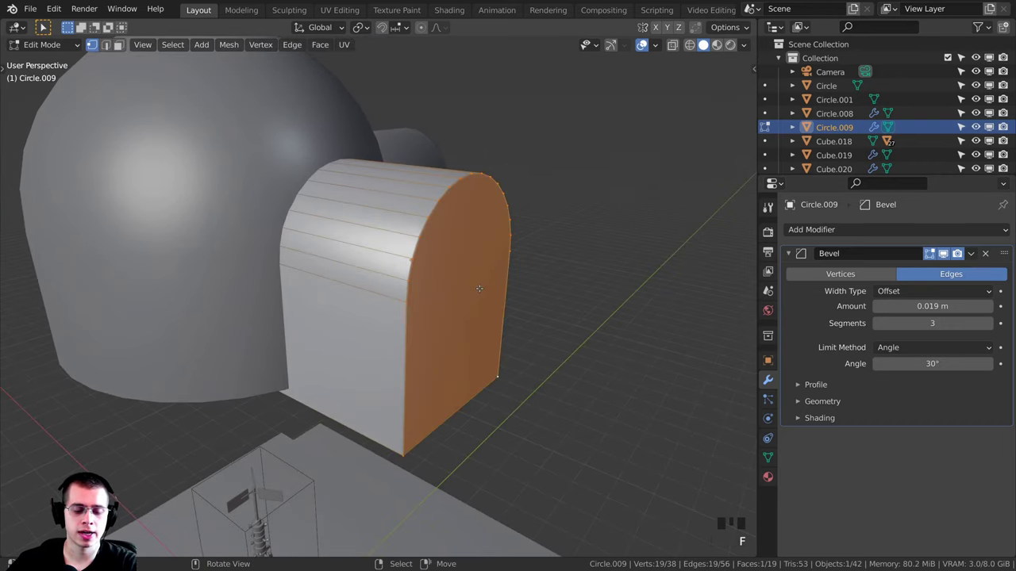
key("Tab")
scroll(465, 274, "down", 3)
scroll(506, 351, "down", 1)
middle_click_drag(505, 351, 374, 295)
scroll(389, 278, "down", 2)
scroll(397, 293, "up", 3)
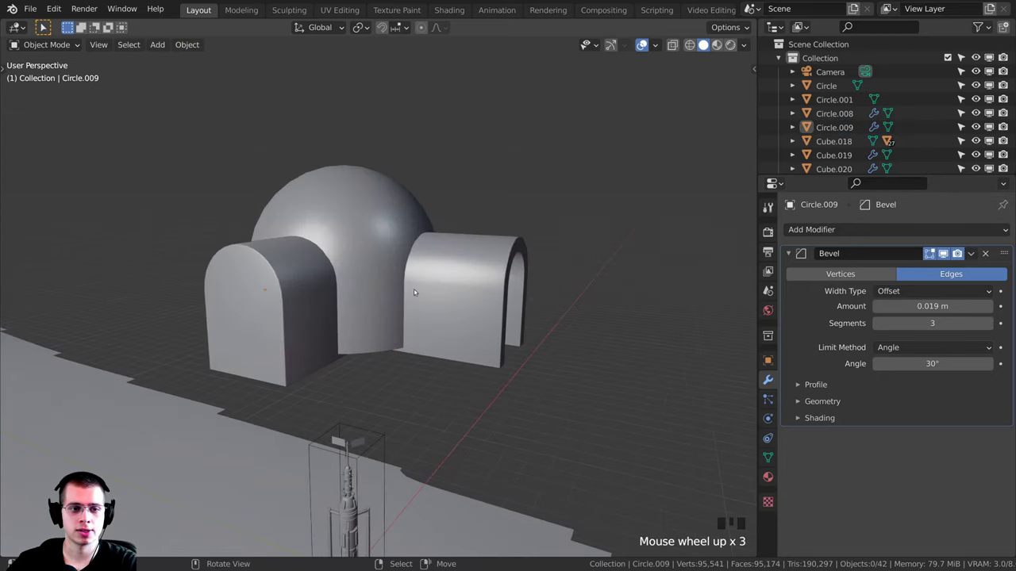
right_click(420, 293)
right_click(274, 297, "shift")
key("g")
key("z")
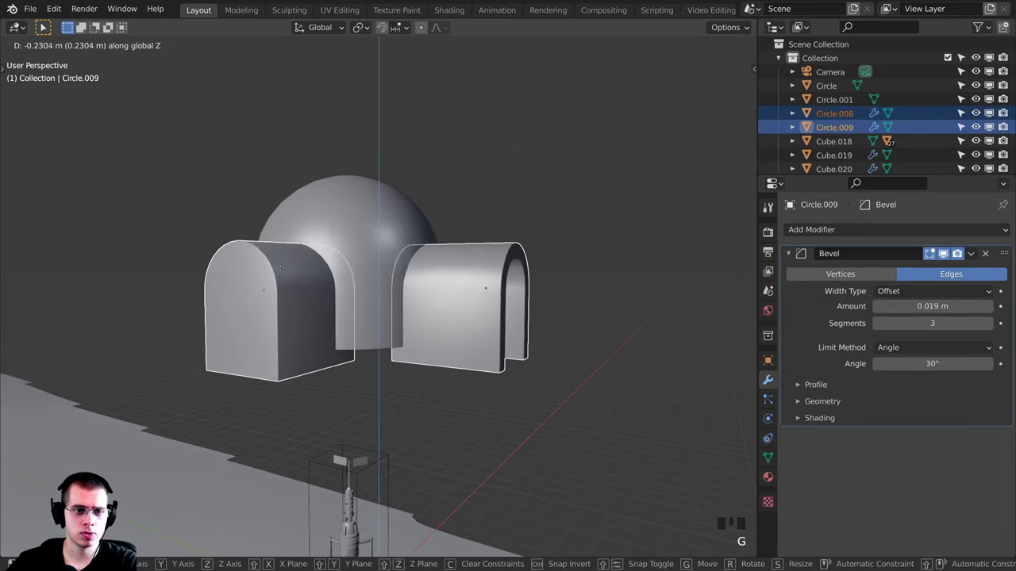
right_click(278, 262)
key("s")
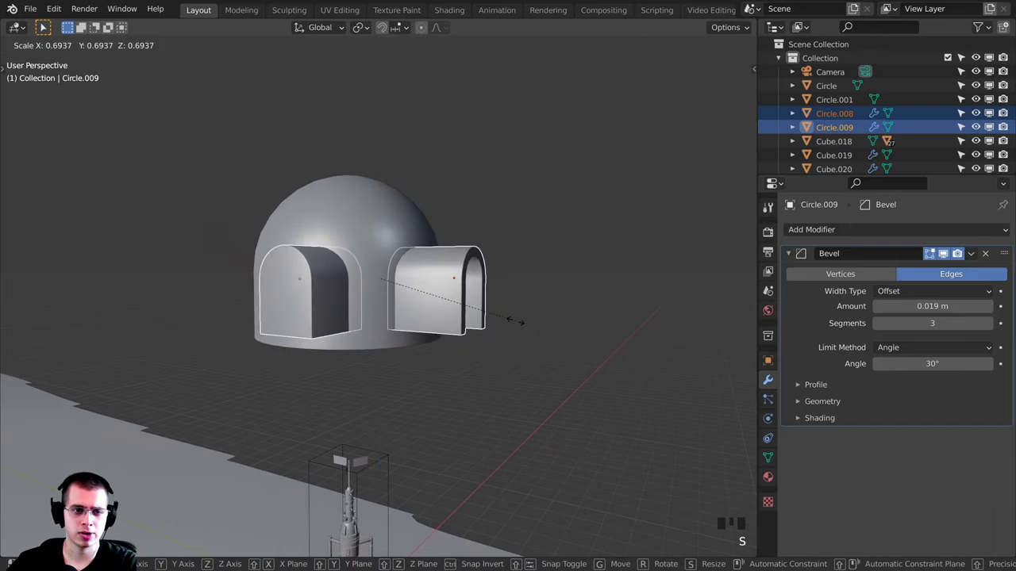
right_click(512, 316)
- Shift the side tunnel along Y against the dome, then deselect everything
key("a")
middle_click_drag(470, 286, 370, 386)
right_click(368, 384)
key("g")
key("z")
right_click(425, 361)
middle_click_drag(424, 361, 403, 294)
key("g")
key("y")
left_click(485, 330)
key("a")
scroll(481, 332, "down", 4)
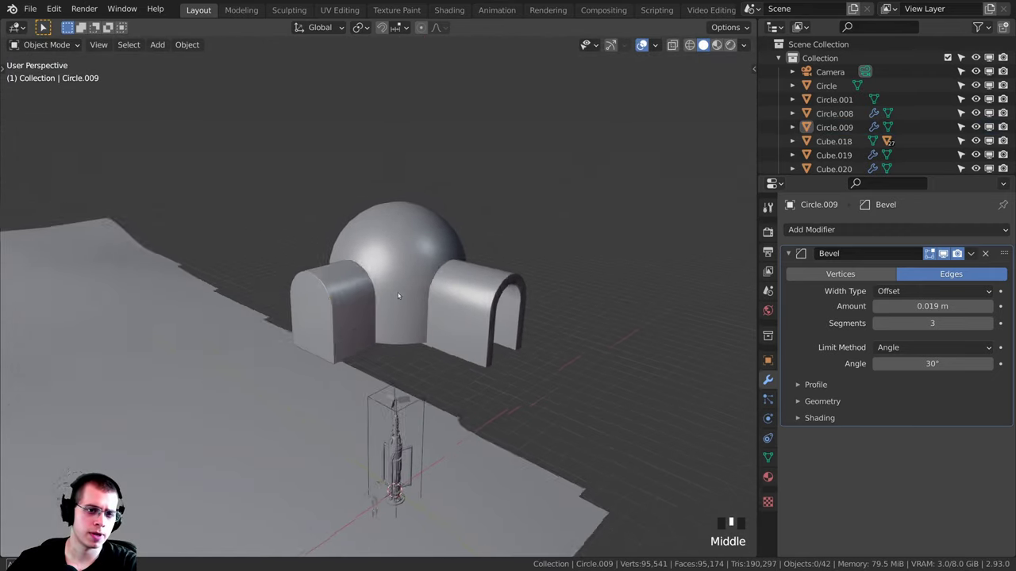
- Select both the side tunnel and the front entrance tunnel and scale them down slightly
right_click(321, 311)
right_click(490, 362, "shift")
key("s")
middle_click_drag(490, 361, 475, 328)
left_click(543, 326)
- Reposition the front entrance tunnel along Z and X so it sits properly against the dome
right_click(523, 296)
key("g")
key("z")
left_click(520, 303)
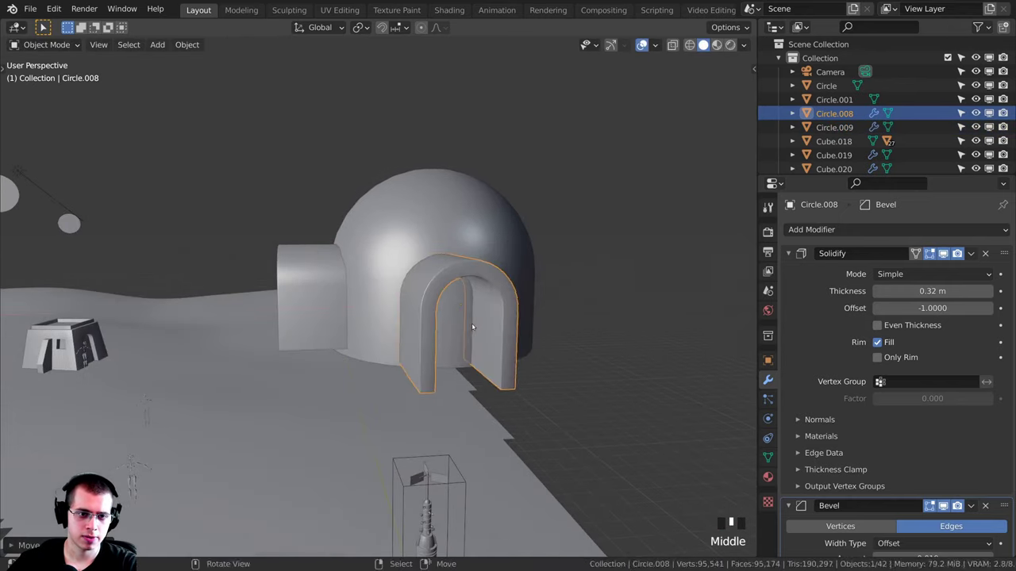
key("g")
key("x")
left_click(478, 326)
- Adjust the side tunnel's position along Y so it lines up with the dome's middle
right_click(319, 306)
middle_click_drag(319, 306, 409, 383)
key("g")
key("y")
left_click(415, 333)
key("g")
key("y")
left_click(406, 377)
- Reposition the front entrance tunnel along Y and nudge the side tunnel against the dome, then deselect everything
right_click(508, 317)
key("KP_7")
key("g")
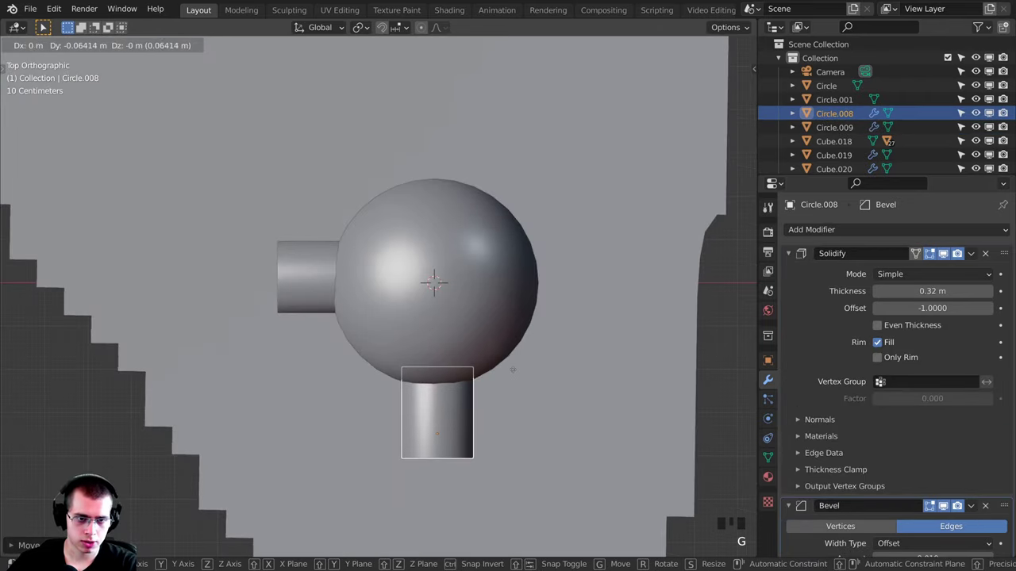
left_click(508, 367)
right_click(292, 282)
key("g")
left_click(298, 280)
middle_click_drag(299, 280, 365, 231)
key("a")
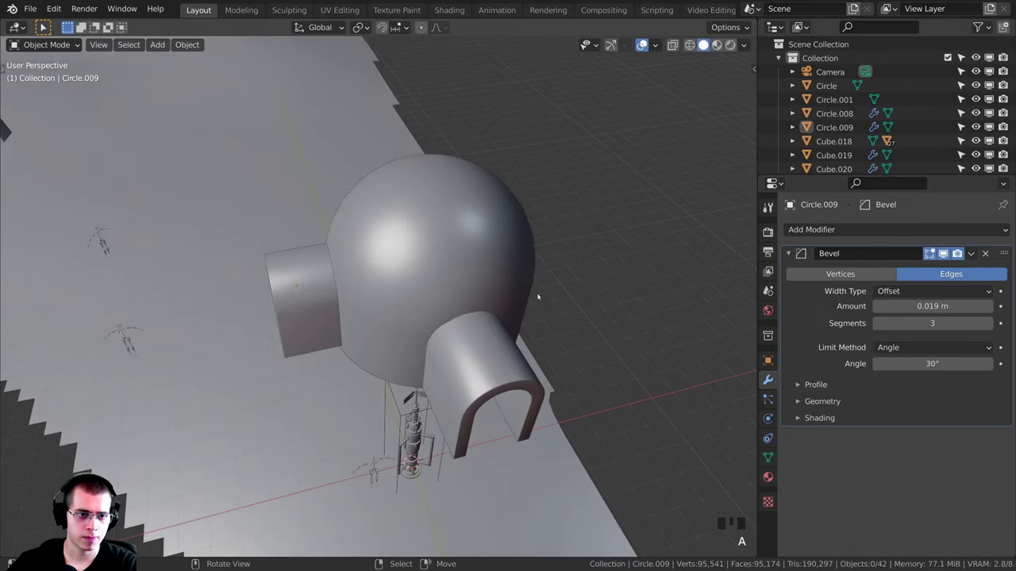
- Add a horizontal loop cut around the lower part of the dome's straight wall
middle_click_drag(202, 361, 233, 327)
middle_click_drag(331, 310, 424, 336)
right_click(424, 335)
scroll(478, 326, "up", 2)
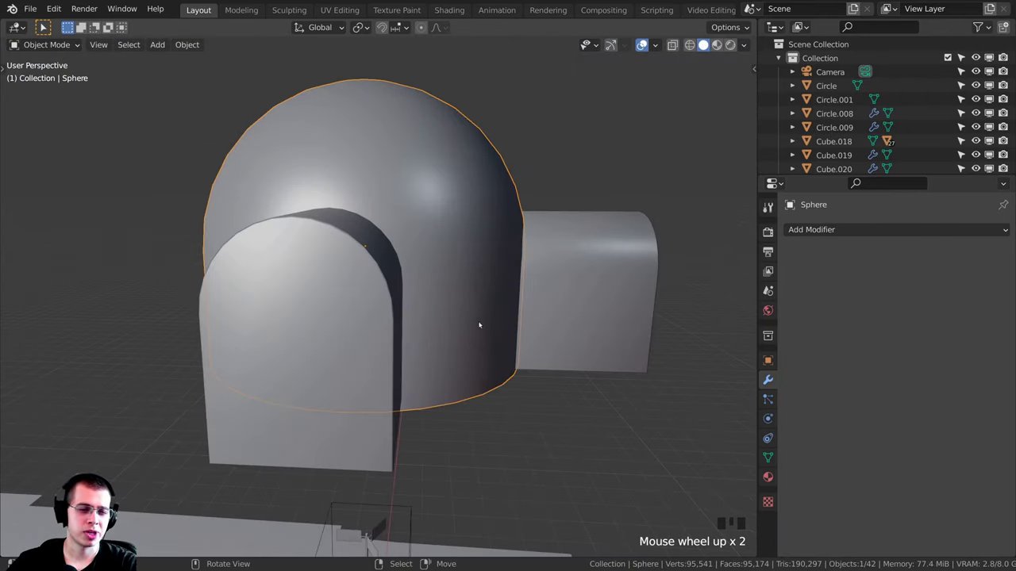
scroll(498, 346, "down", 2)
key("Tab")
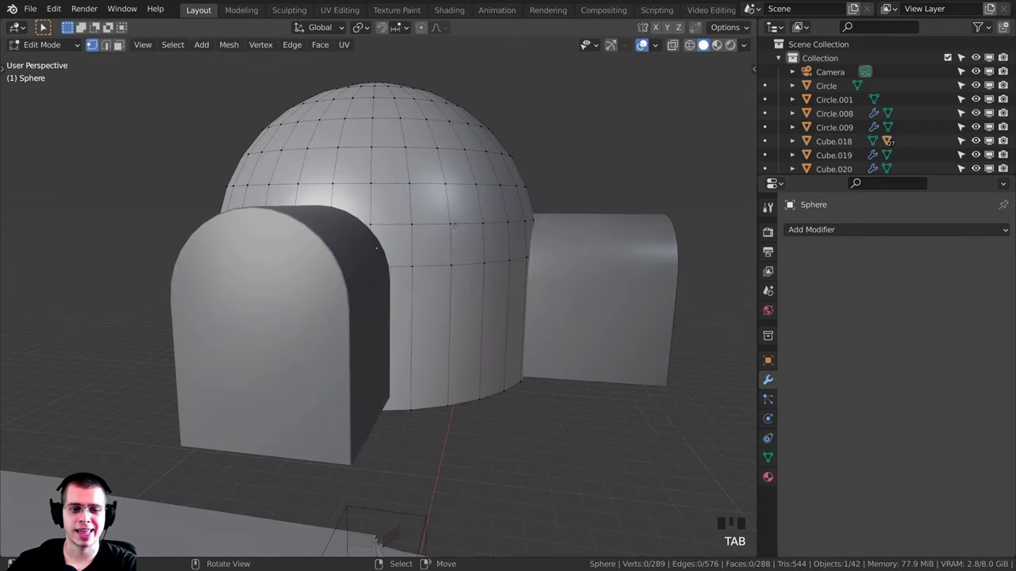
scroll(498, 346, "down", 1)
middle_click_drag(498, 346, 444, 342)
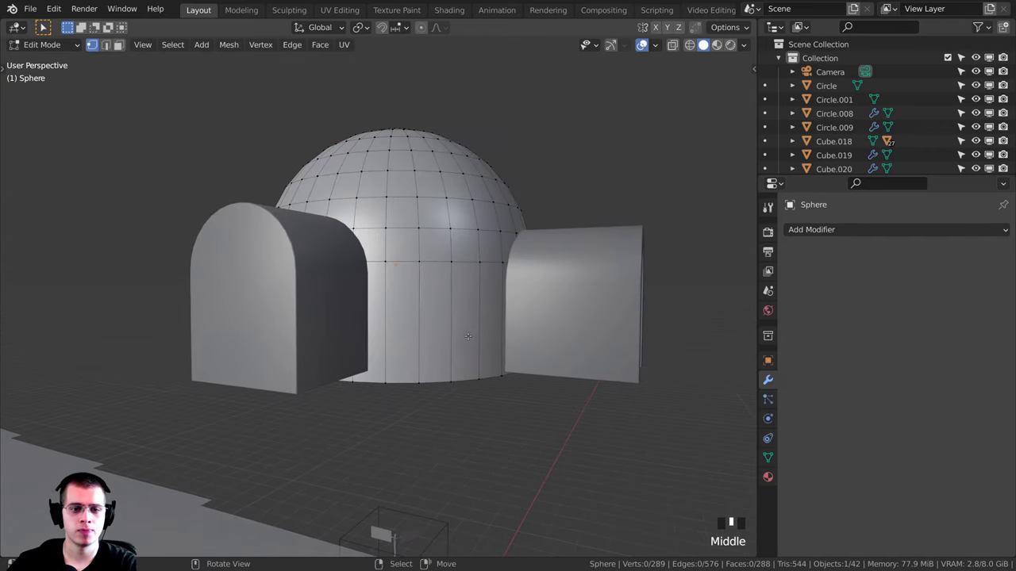
key("ctrl+r")
left_click(482, 320)
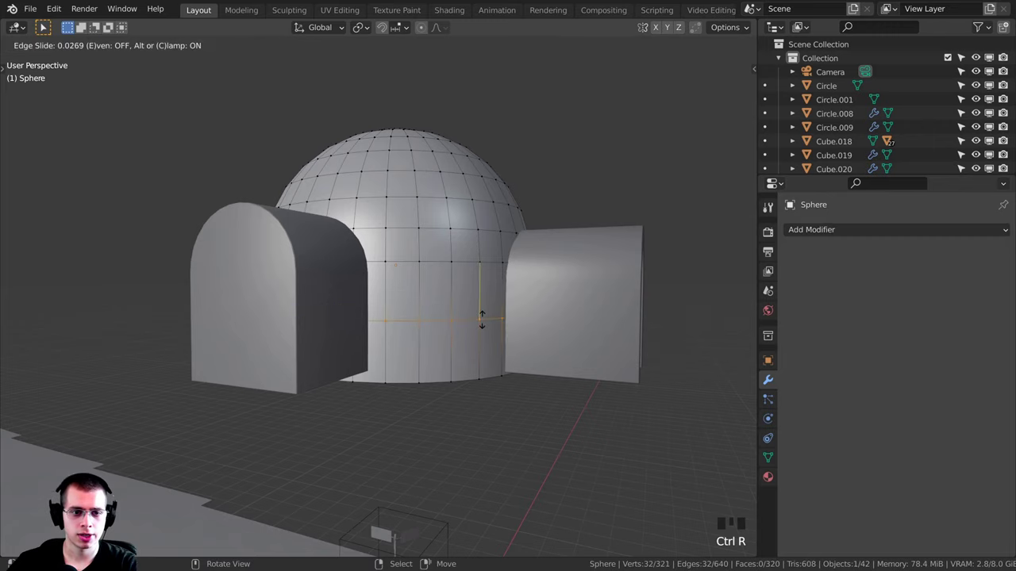
left_click(481, 316)
- Extrude the dome's lowest ring of faces and scale it outward on X and Y only to form a base ledge
mouse_move(482, 315)
middle_mouse_down()
mouse_move(450, 323)
mouse_move(473, 323)
mouse_move(463, 308)
middle_mouse_up()
scroll(461, 321, "up", 2)
key("3")
right_click(456, 308, "alt")
scroll(457, 309, "up", 1)
scroll(466, 308, "down", 1)
scroll(460, 302, "down", 2)
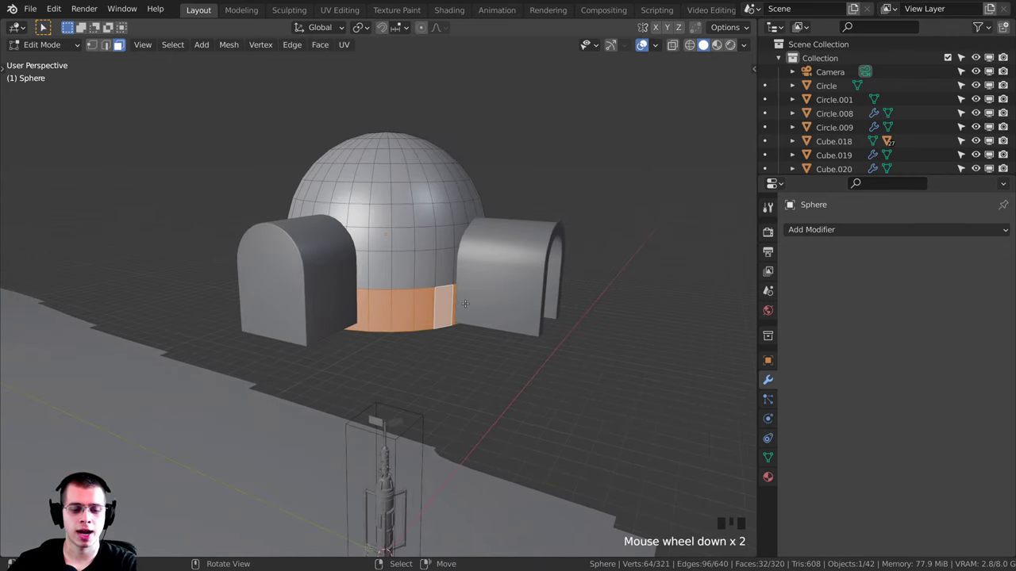
key("e")
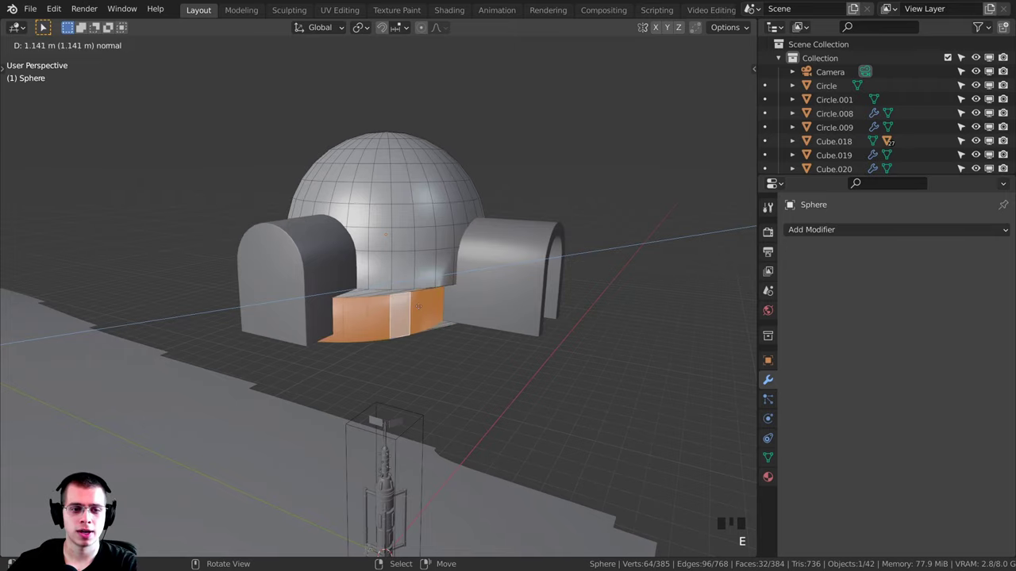
left_click(454, 301)
key("s")
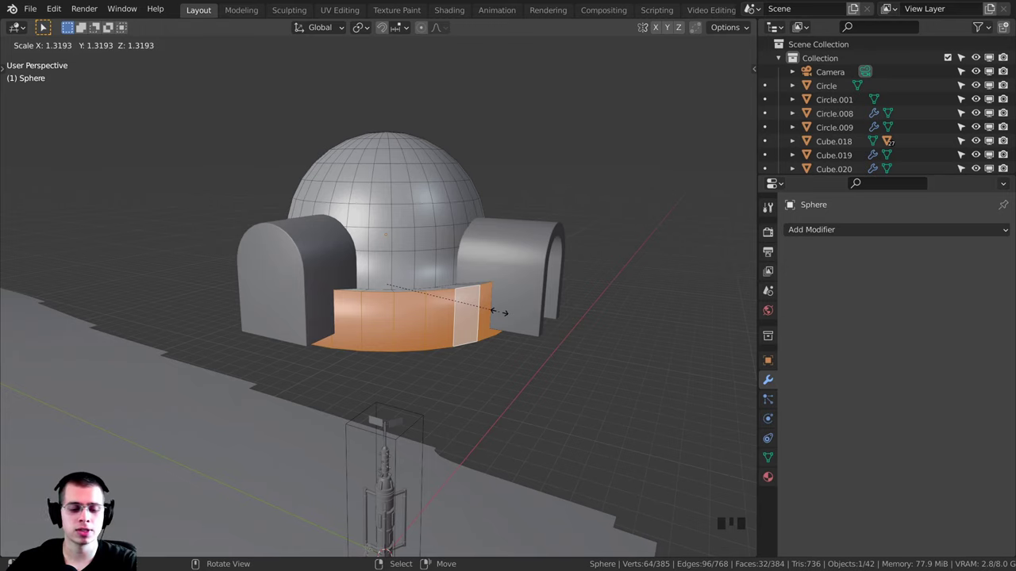
key("shift+z")
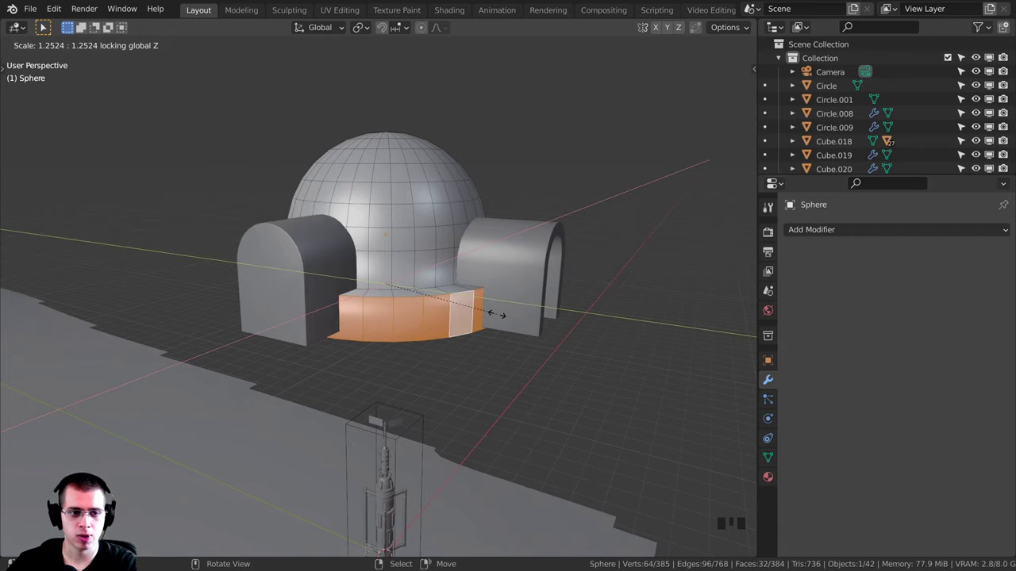
left_click(496, 314)
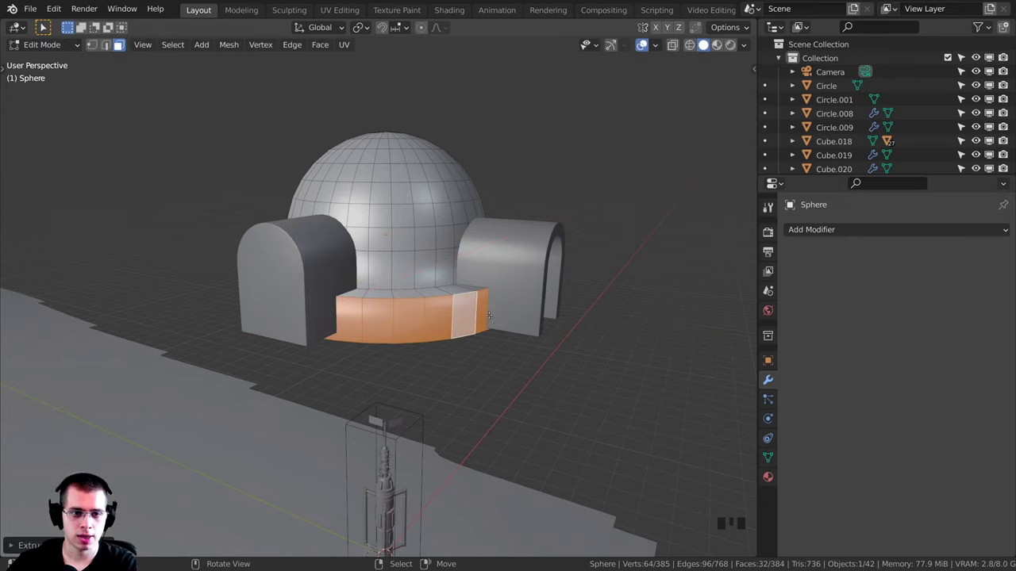
- Give the dome a Subdivision Surface modifier with a viewport level of 2
middle_click_drag(492, 312, 912, 307)
key("Tab")
scroll(436, 296, "up", 3)
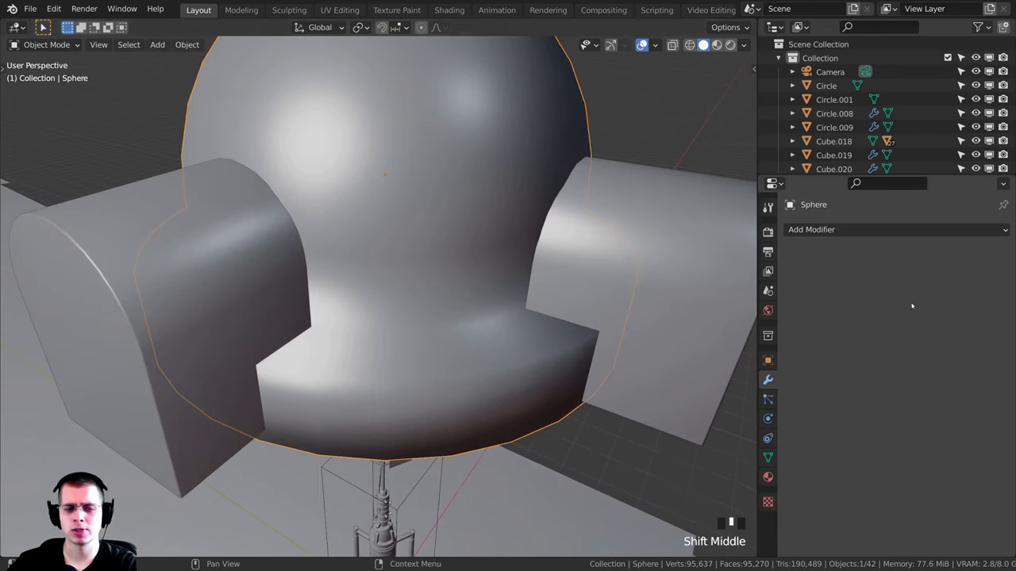
left_click(880, 230)
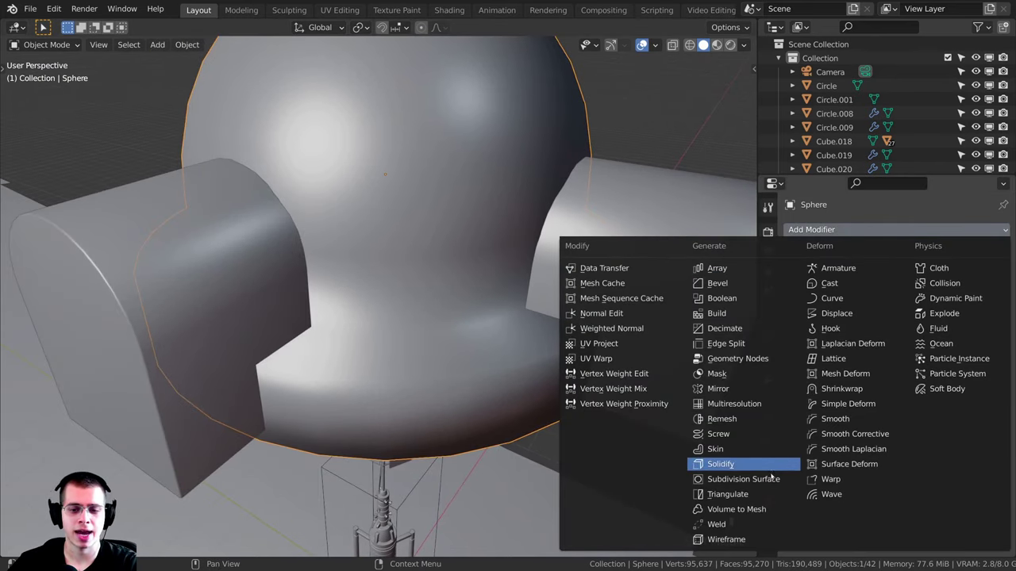
left_click(743, 479)
middle_click_drag(517, 334, 523, 342)
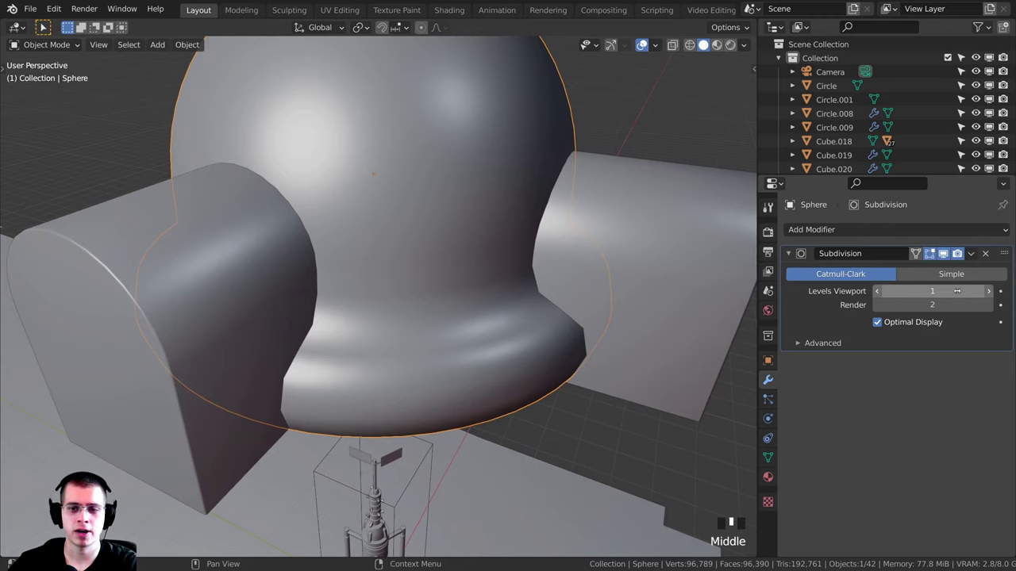
left_click(982, 291)
- Sharpen the base ledge with loop cuts just above the wall joint and near the outer and inner edges of its top face
middle_click_drag(373, 262, 370, 182)
key("Tab")
middle_click_drag(555, 284, 524, 230)
scroll(514, 222, "up", 2)
key("ctrl+r")
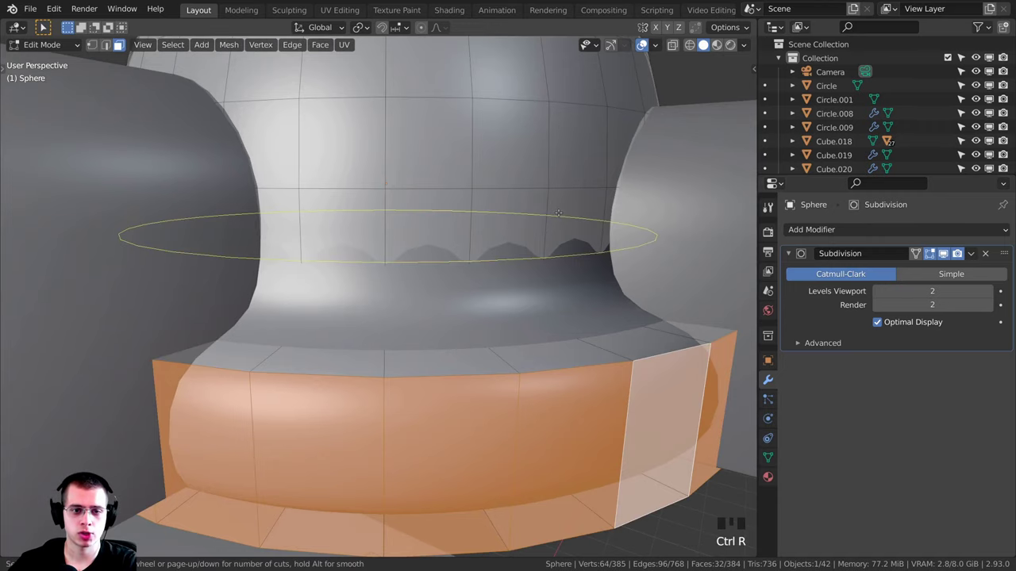
left_click(557, 236)
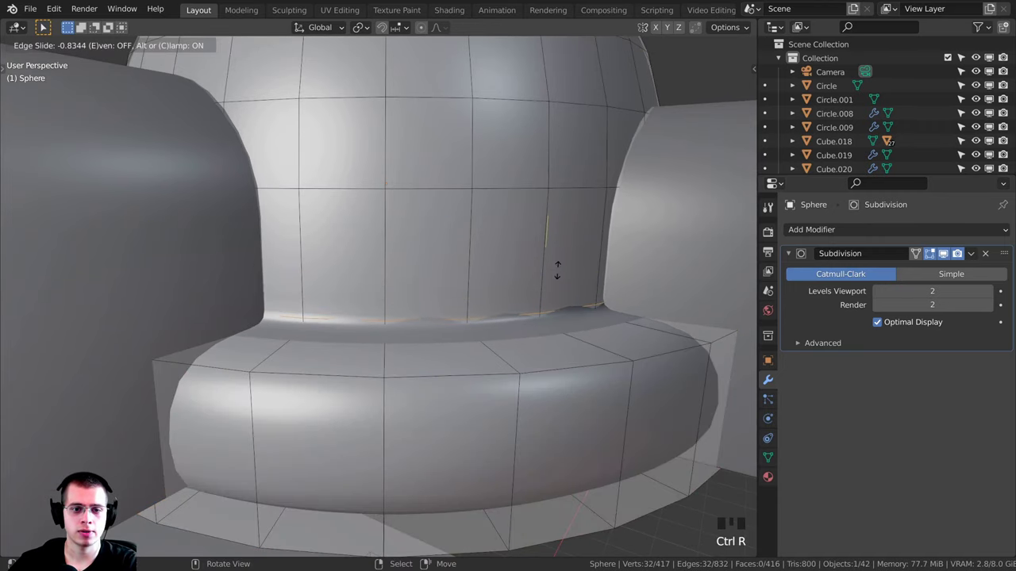
left_click(557, 271)
key("ctrl+r")
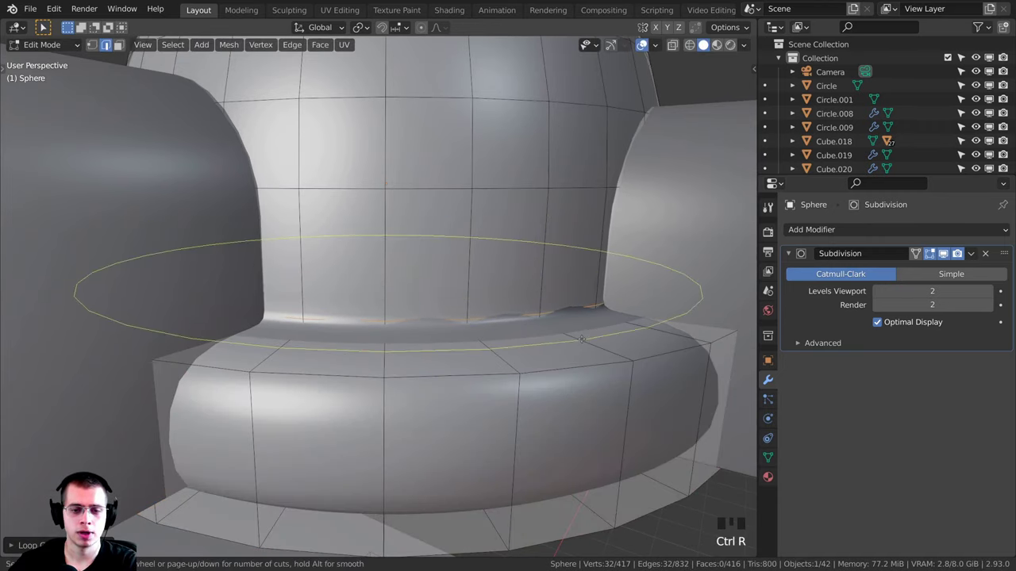
left_click(585, 343)
left_click(615, 361)
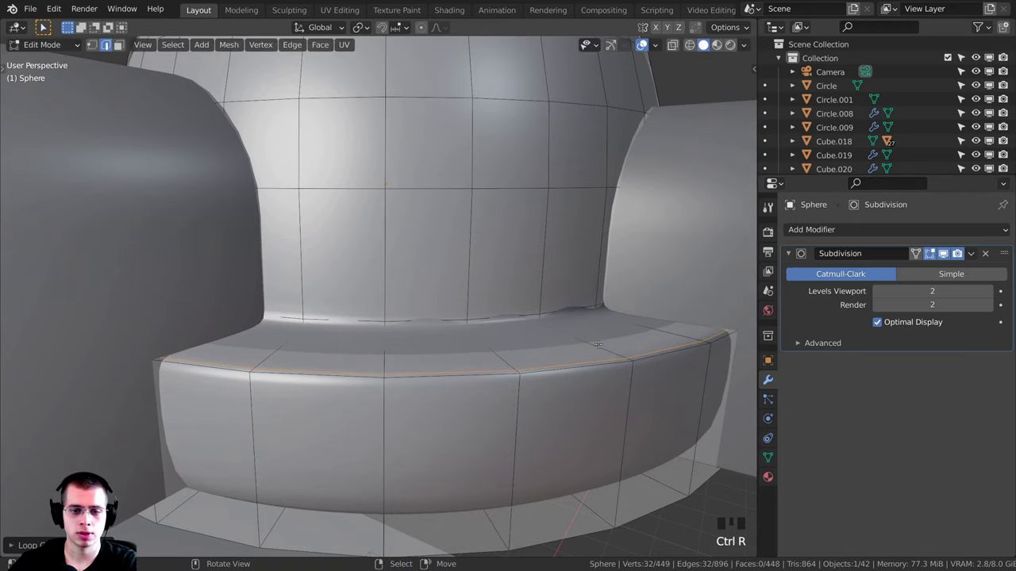
key("ctrl+r")
left_click(574, 335)
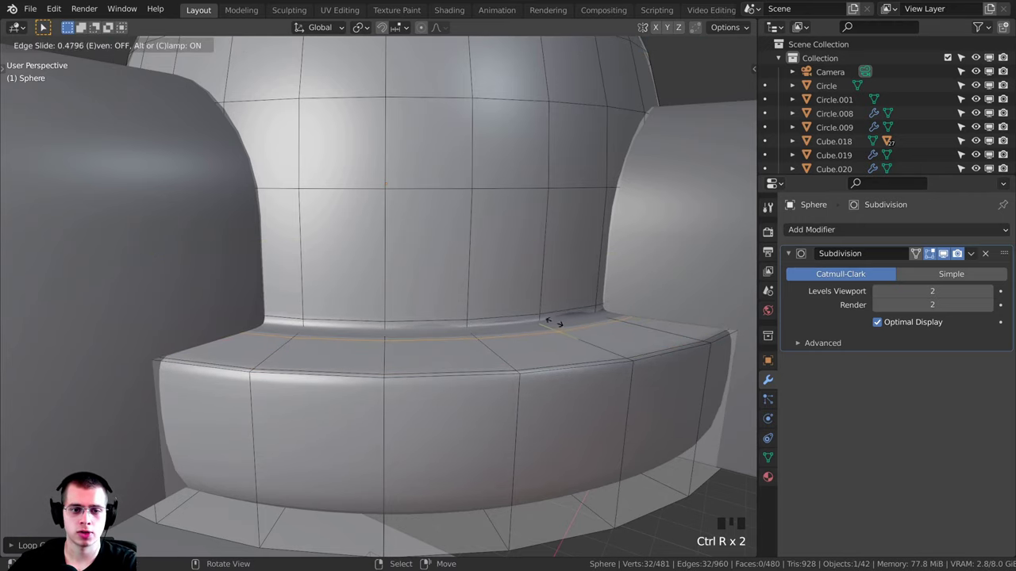
left_click(553, 323)
- Add loop cuts near the bottom and top edges of the base ledge's outer wall, leave mesh editing and save the file
scroll(553, 323, "down", 2)
middle_click_drag(553, 323, 517, 327)
key("ctrl+r")
left_click(517, 327)
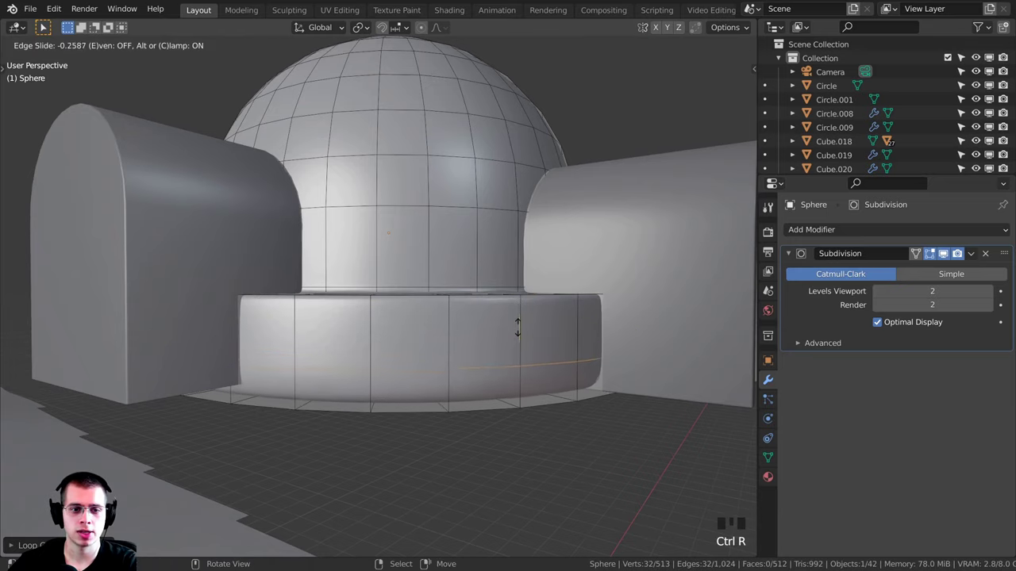
left_click(517, 358)
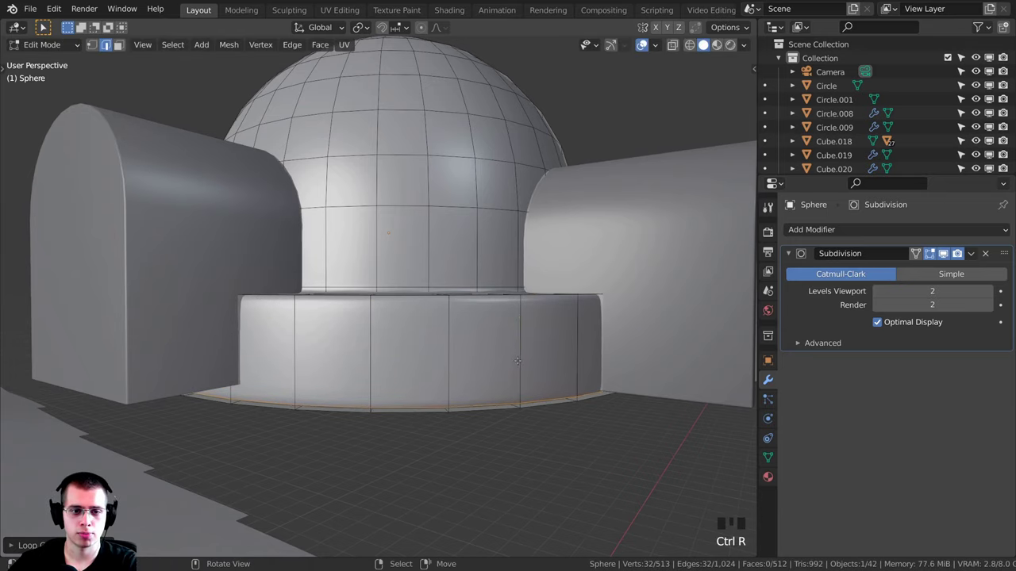
middle_click_drag(517, 359, 536, 364)
key("ctrl+r")
left_click(537, 362)
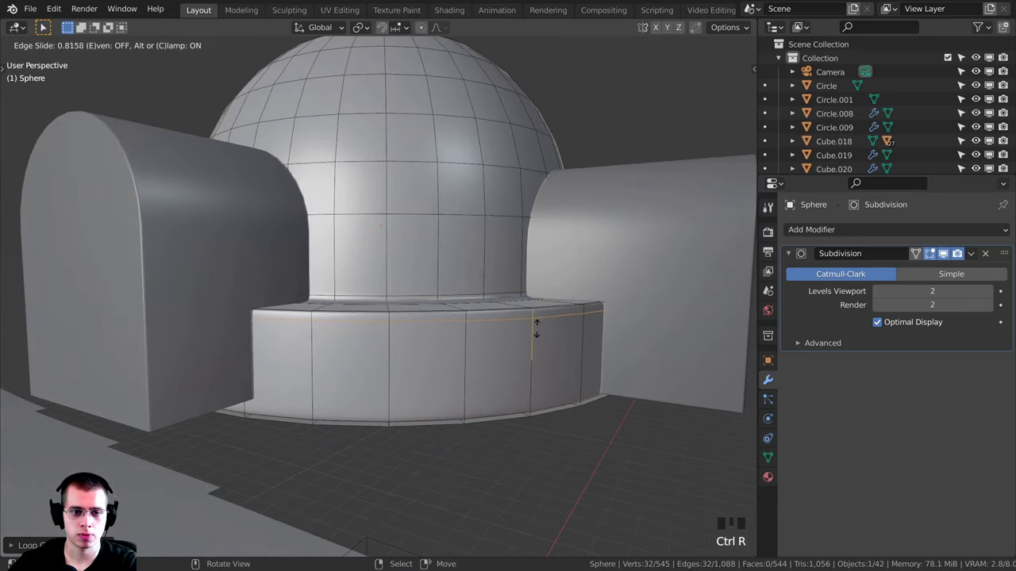
left_click(537, 328)
key("Tab")
scroll(537, 327, "down", 5)
middle_click_drag(537, 328, 824, 477)
key("ctrl+s")
- Assign the existing House material to the dome and switch the viewport to material preview
scroll(469, 292, "up", 2)
right_click(444, 283)
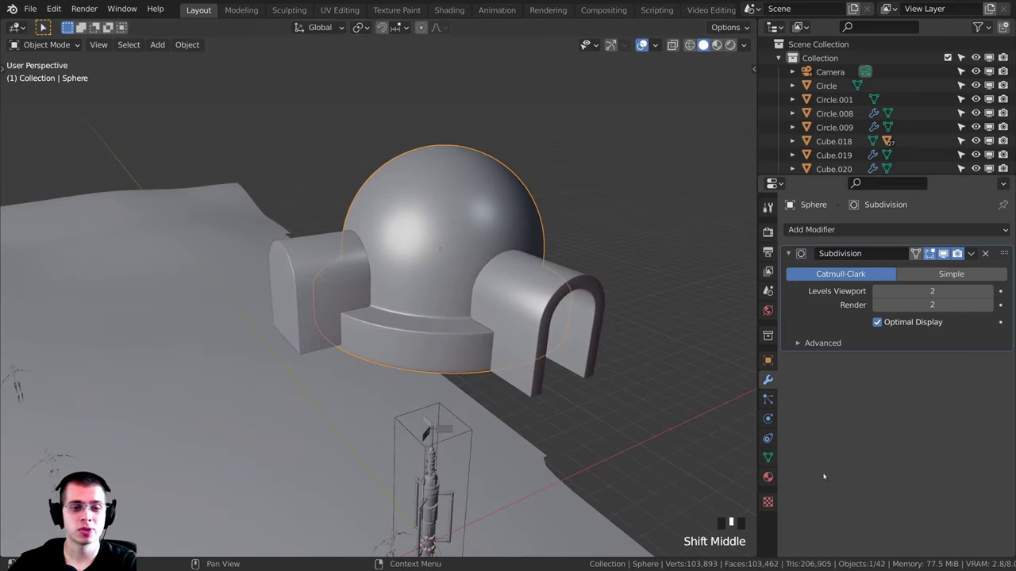
left_click(764, 480)
mouse_move(714, 341)
middle_mouse_down("shift")
mouse_move(673, 350)
mouse_move(695, 336)
middle_mouse_up("shift")
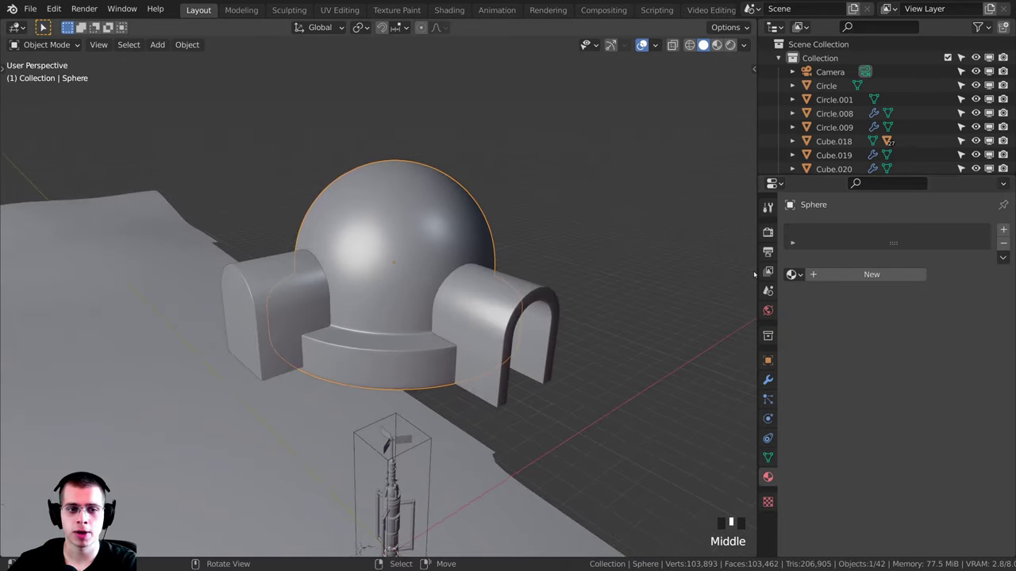
left_click(793, 275)
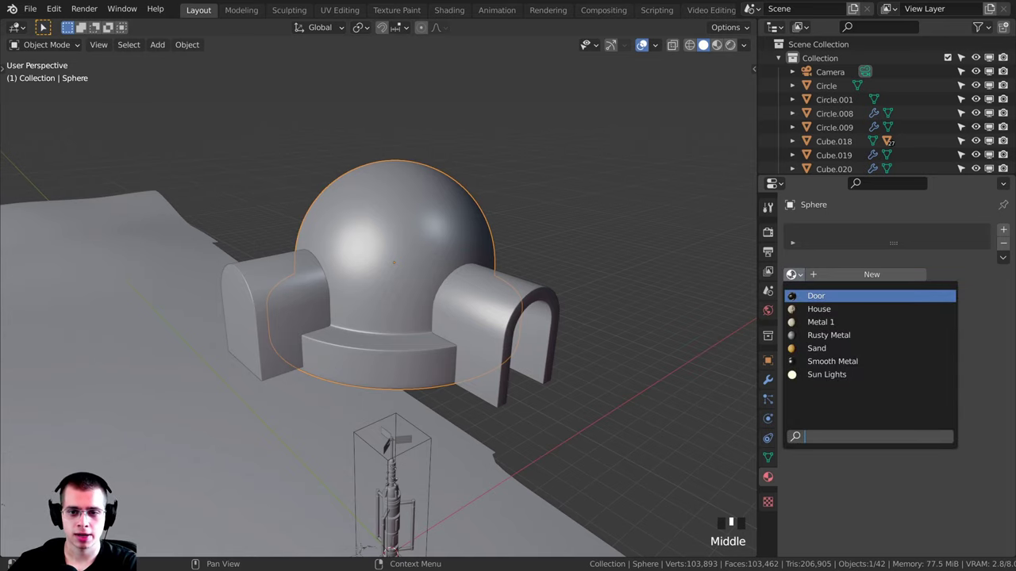
left_click(818, 309)
key("z")
left_click(468, 288)
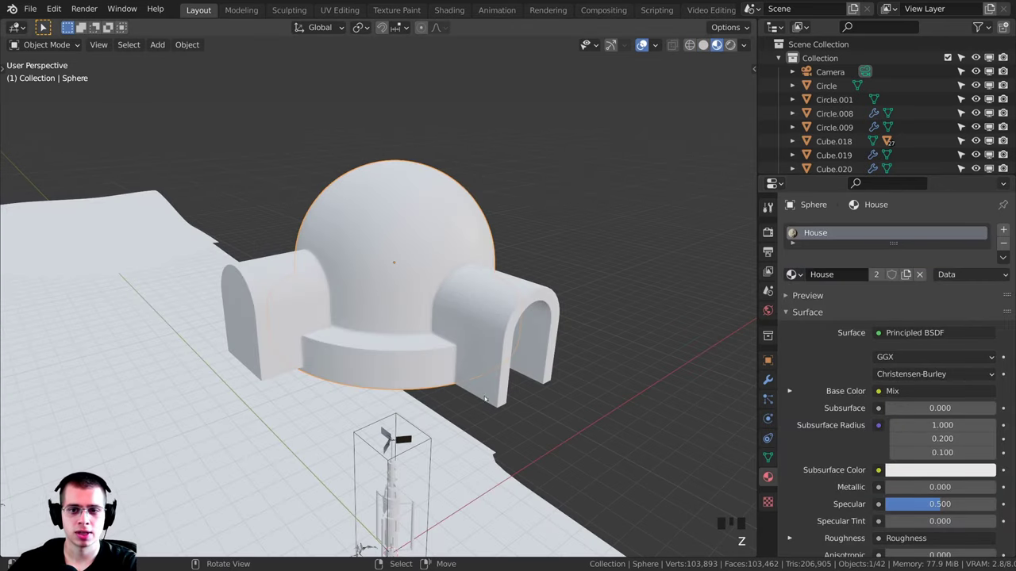
- Apply the dome's House material to the front entrance tunnel and the side tunnel
middle_click_drag(493, 351, 504, 332)
mouse_move(527, 297)
middle_mouse_down("shift")
mouse_move(499, 325)
mouse_move(461, 313)
mouse_move(476, 330)
mouse_move(490, 341)
mouse_move(496, 330)
mouse_move(454, 230)
middle_mouse_up("shift")
scroll(499, 325, "up", 1)
scroll(454, 231, "up", 2)
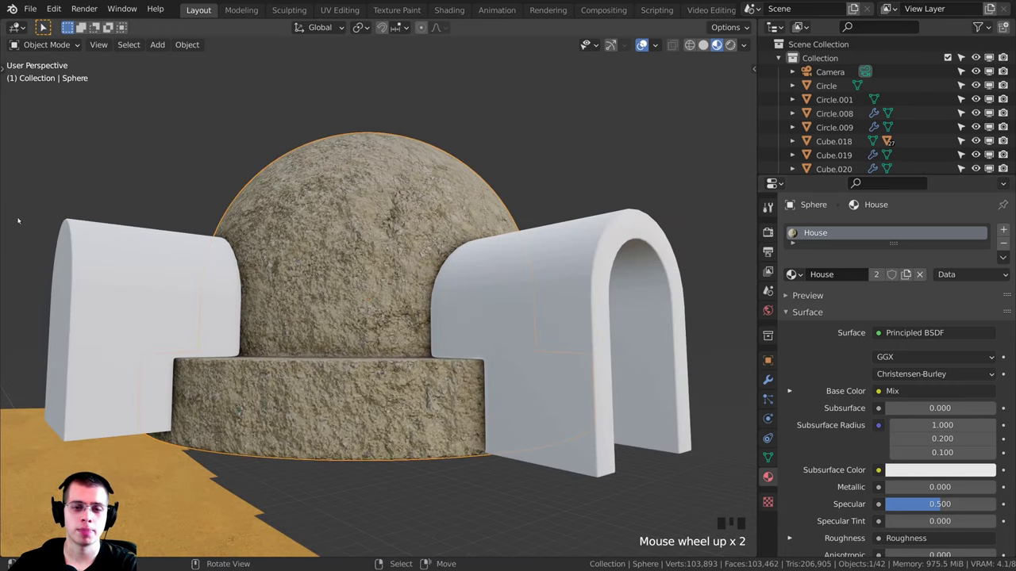
scroll(453, 301, "down", 2)
middle_click_drag(453, 301, 797, 329)
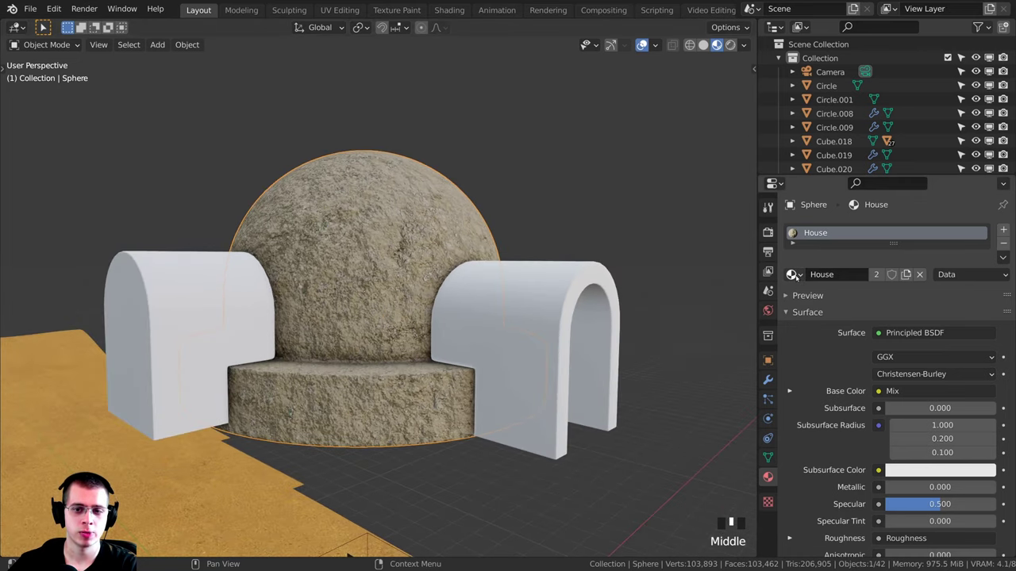
left_click_drag(792, 275, 519, 285)
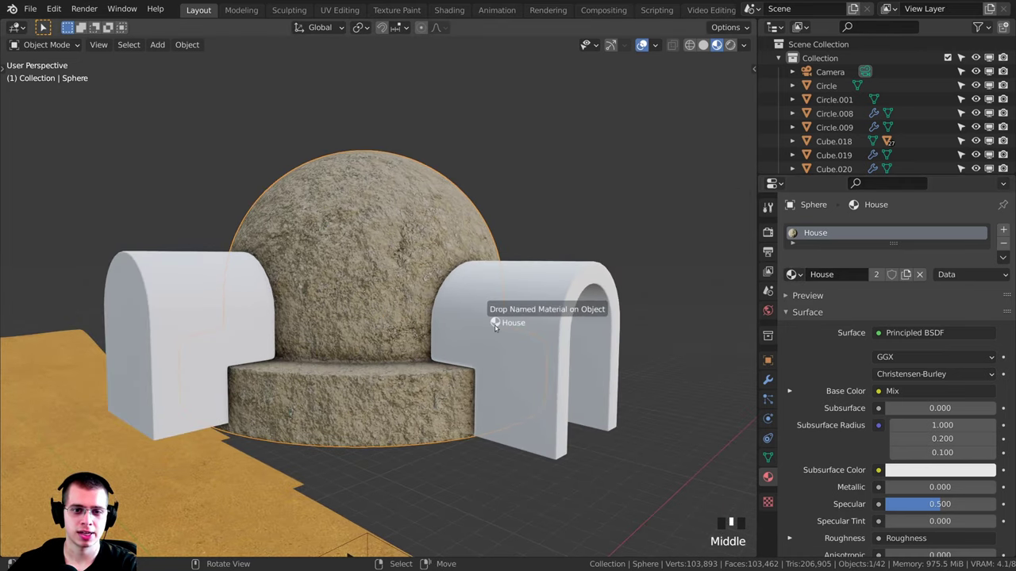
left_click_drag(495, 324, 495, 325)
left_click_drag(792, 276, 159, 283)
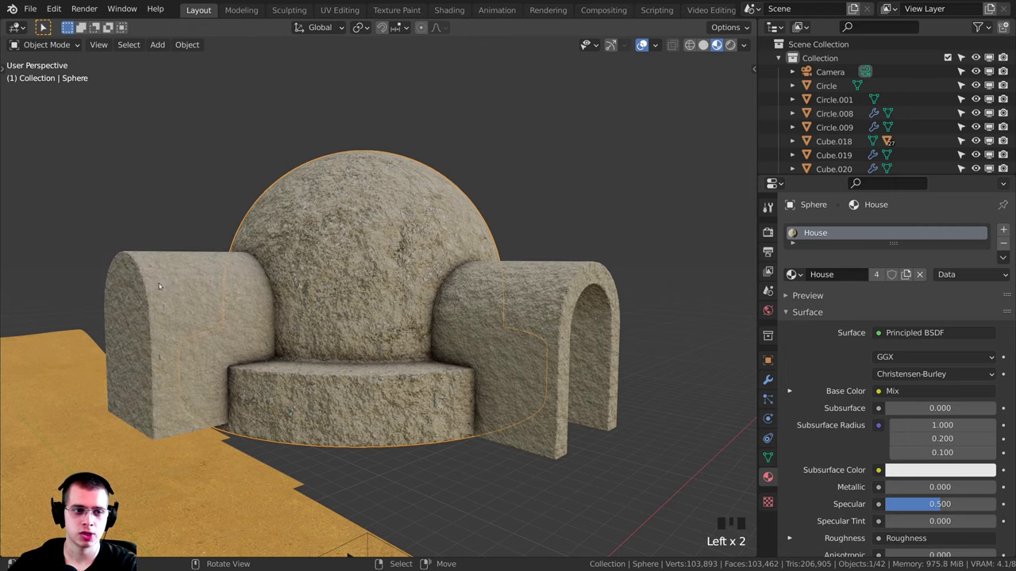
- Examine how the House texture looks on the dome and the tunnels from several angles
middle_click_drag(278, 304, 283, 332)
key("a")
right_click(460, 317)
middle_click_drag(460, 317, 403, 300)
right_click(340, 227)
key("g")
right_click(347, 272)
scroll(397, 293, "up", 3)
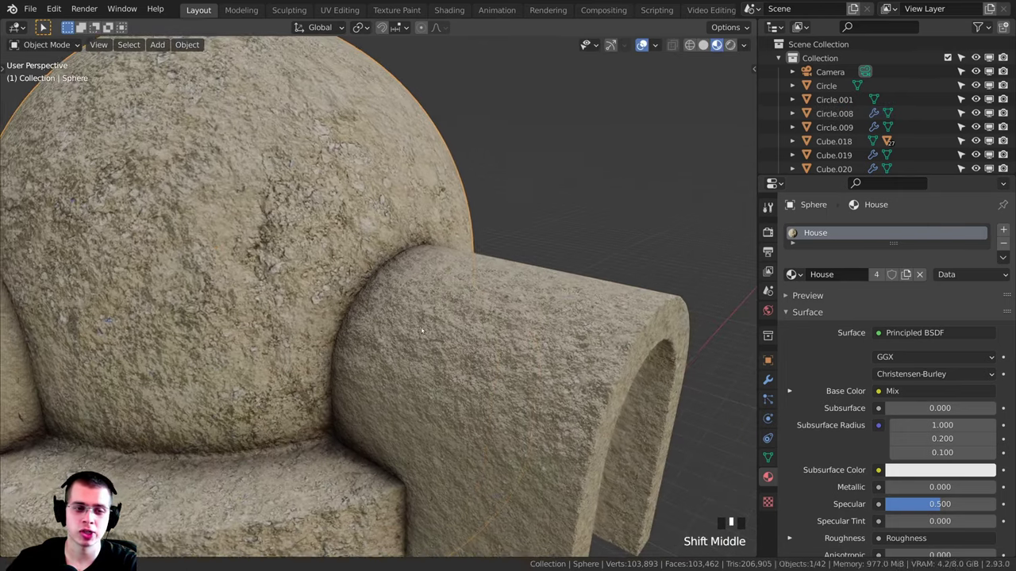
right_click(445, 317)
key("g")
right_click(403, 290)
scroll(403, 292, "down", 3)
middle_click_drag(333, 262, 346, 265)
middle_click_drag(317, 258, 310, 256)
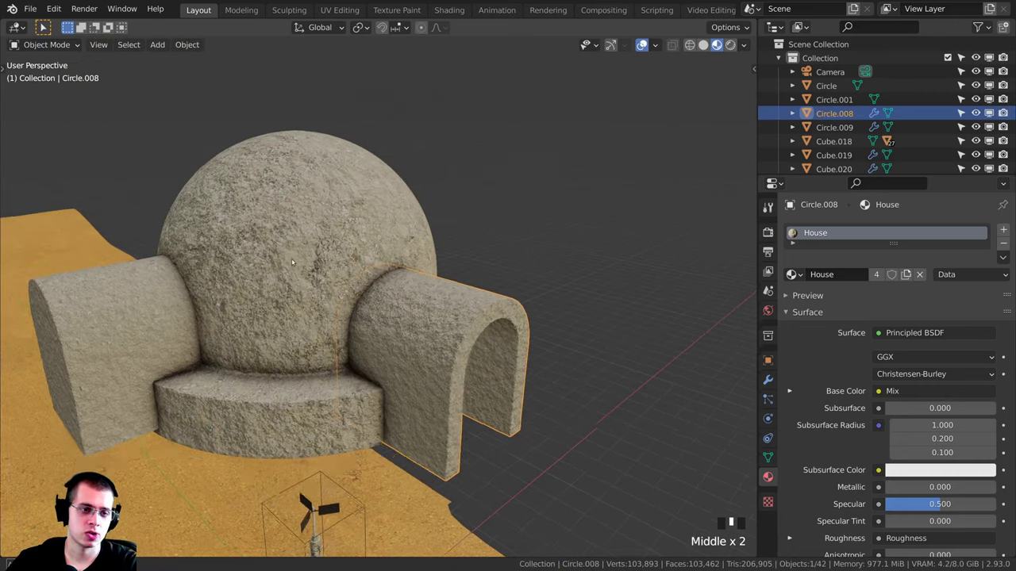
- Select the dome with its front and side tunnels and move the building across the sand beside the flat-roofed house
middle_click_drag(222, 236, 338, 222, "shift")
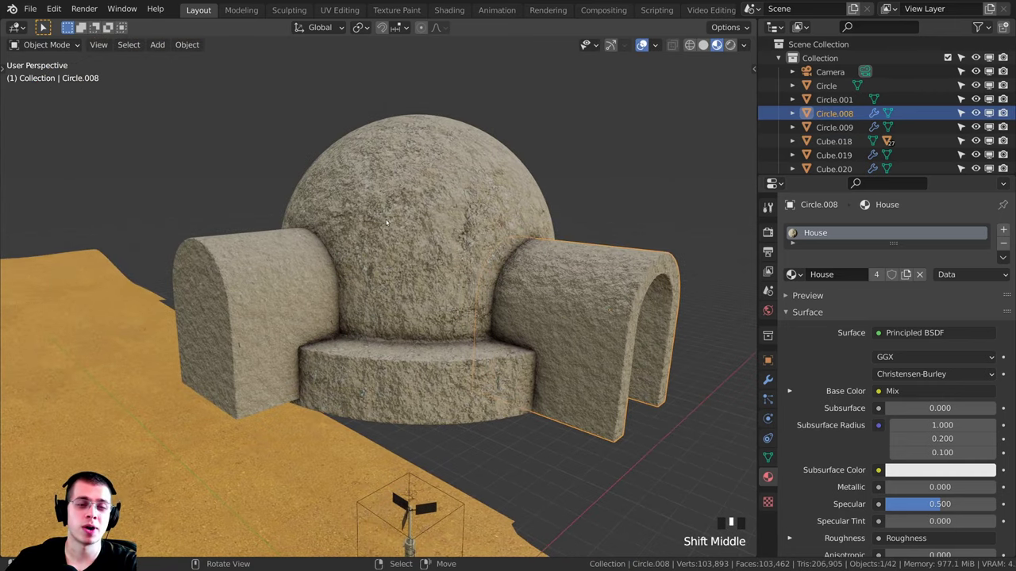
middle_click_drag(393, 227, 408, 175, "shift")
right_click(391, 175, "shift")
right_click(300, 259, "shift")
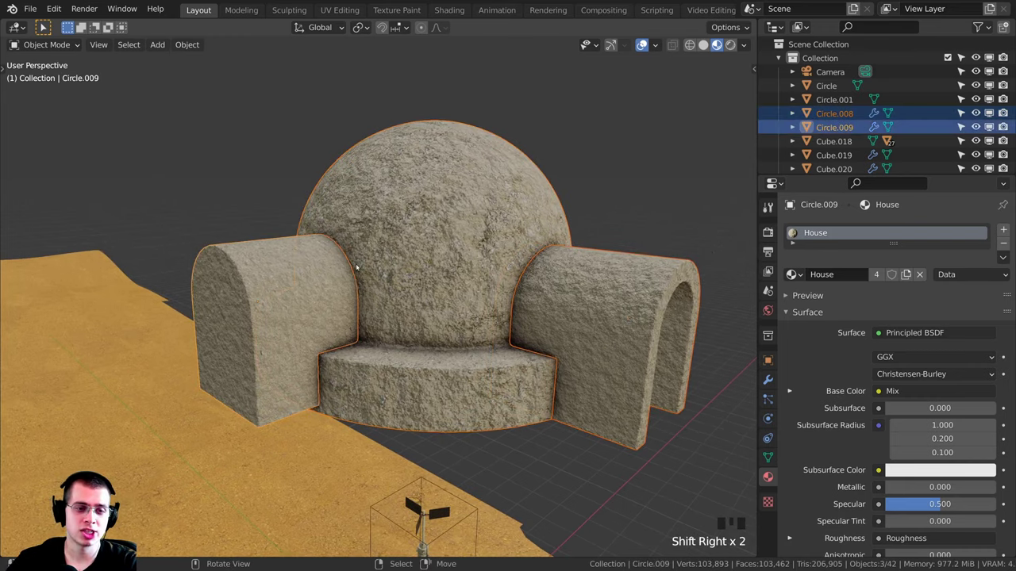
key("g")
key("Escape")
scroll(514, 225, "down", 4)
middle_click_drag(514, 225, 516, 319)
key("KP_7")
scroll(489, 278, "down", 5)
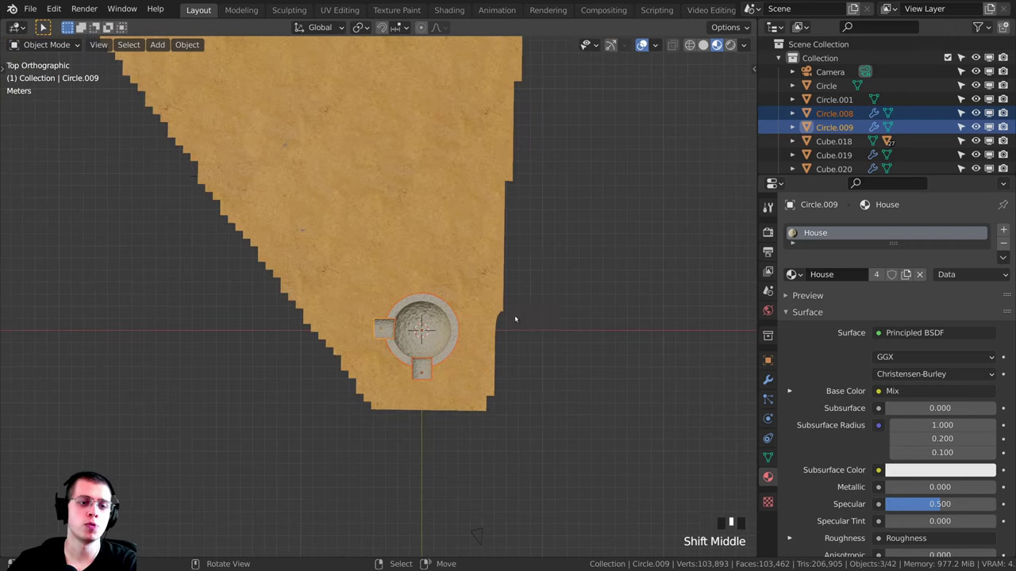
scroll(409, 293, "down", 2)
middle_click_drag(444, 343, 460, 388, "shift")
scroll(495, 414, "up", 1)
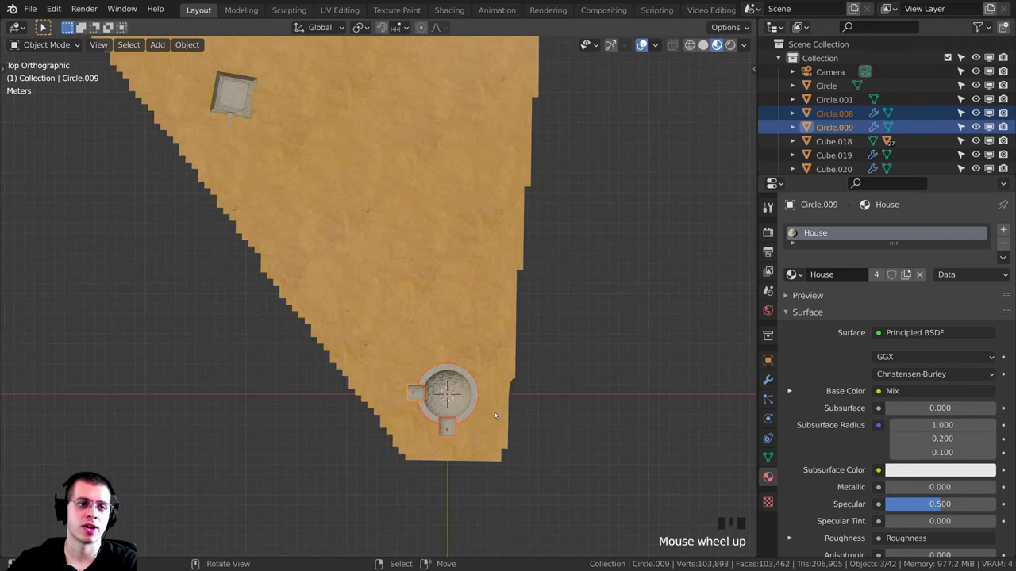
key("g")
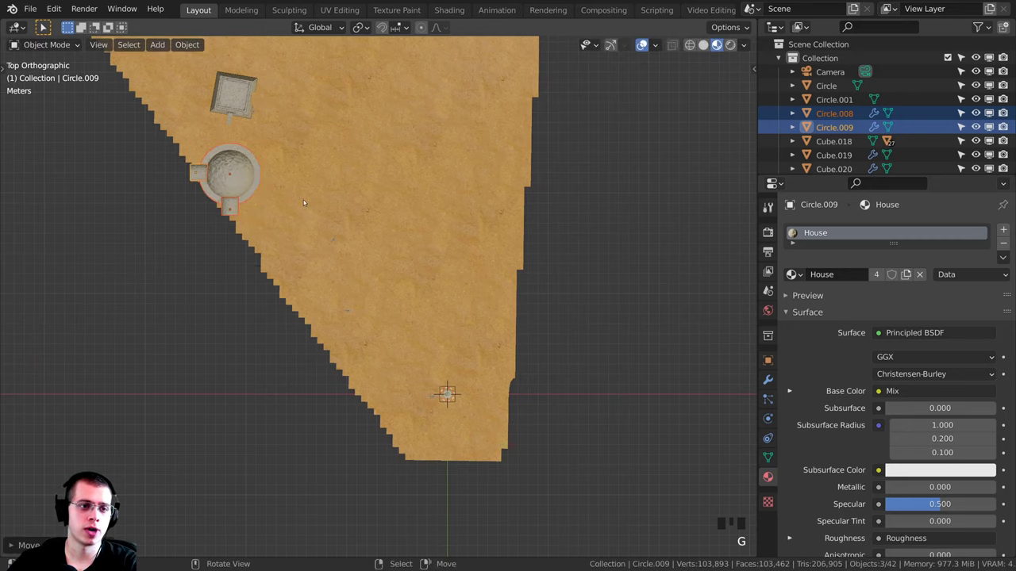
left_click(278, 197)
- Rotate the domed building in top view so both tunnels face the open sand, and shift it towards the flat-roofed house
key("r")
left_click(167, 131)
middle_click_drag(268, 210, 370, 298, "shift")
scroll(372, 299, "up", 1)
key("g")
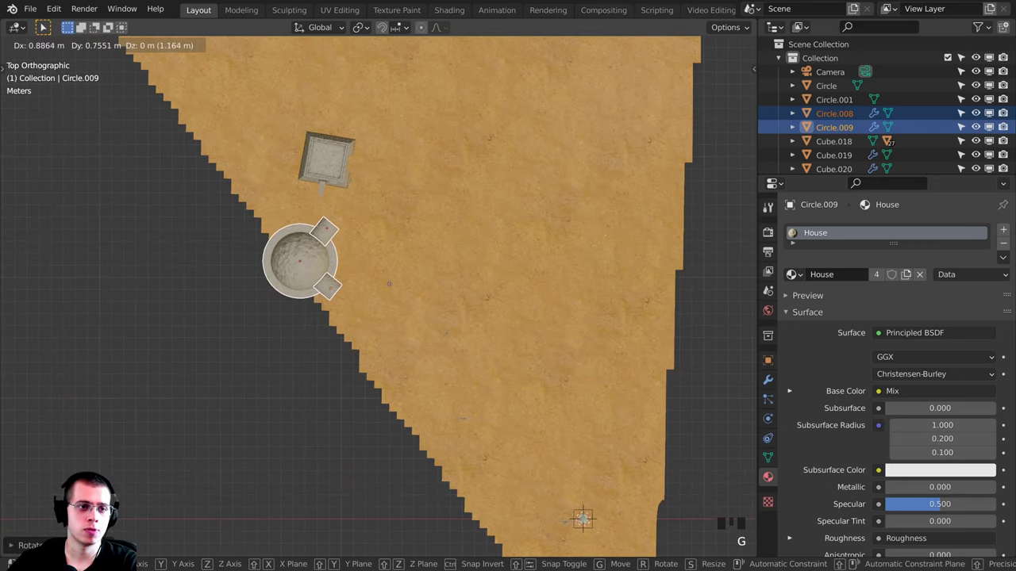
left_click(392, 287)
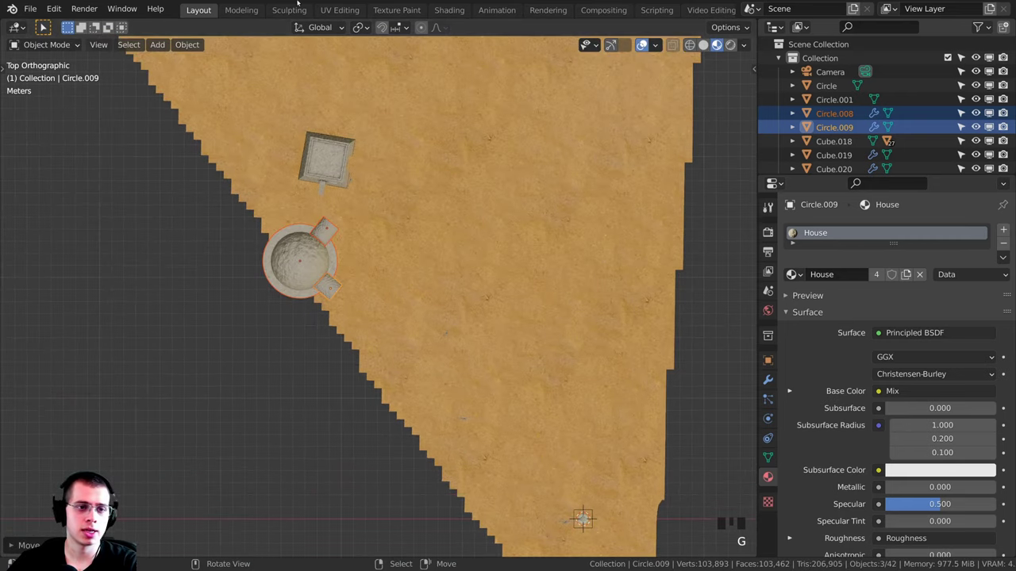
- Scale the domed building down and reposition it just in front of the flat-roofed house within the sand's edge
key("s")
left_click(370, 220)
scroll(458, 334, "up", 3)
scroll(459, 334, "up", 3)
key("g")
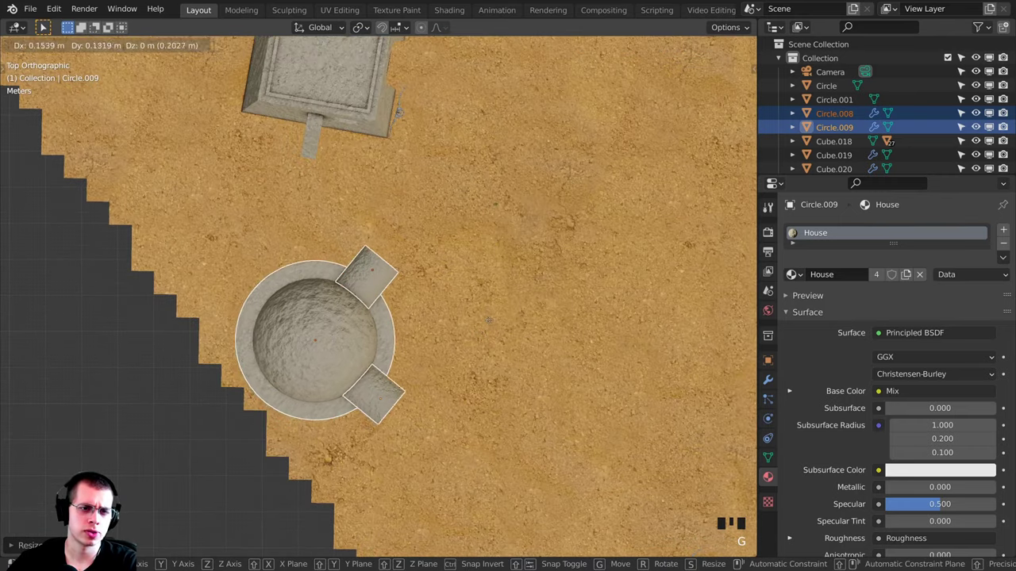
left_click(466, 328)
- Lower the domed building along the Z axis in camera view until its base sits on the sand
key("KP_0")
middle_click_drag(474, 230, 508, 255, "shift")
scroll(508, 255, "up", 3)
key("g")
key("z")
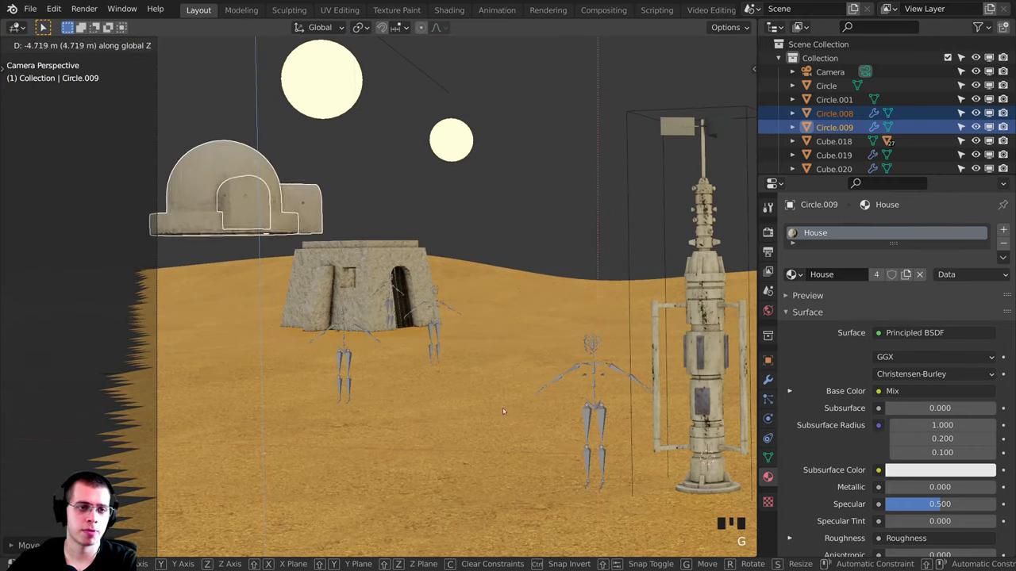
left_click(413, 394)
middle_click_drag(341, 289, 376, 266, "shift")
key("g")
key("z")
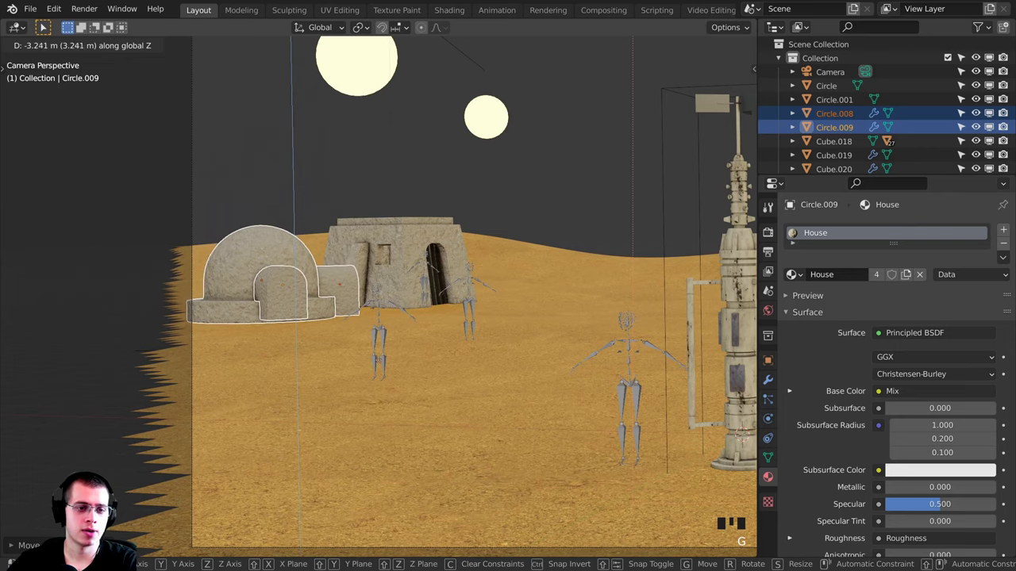
left_click(449, 230)
- Rotate the domed building about -47 degrees around the global Z axis
scroll(449, 230, "up", 4)
key("r")
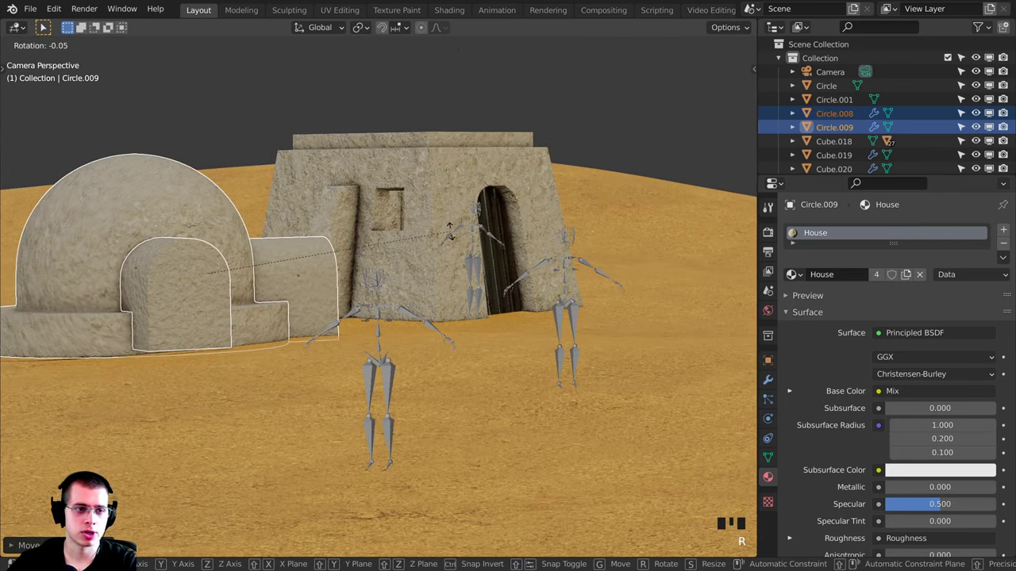
key("z")
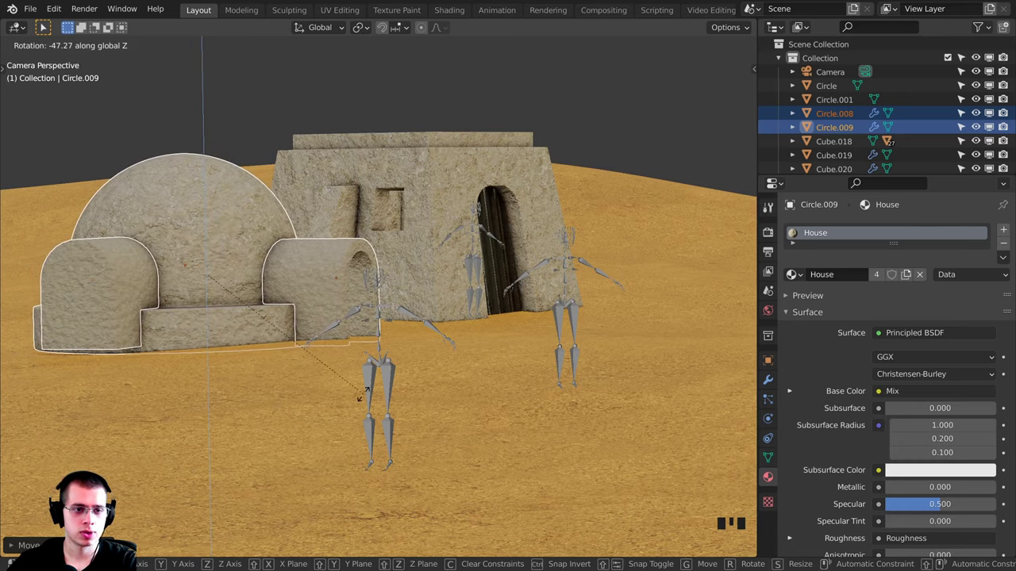
left_click(316, 309)
- Slide the domed building along the global X axis next to the flat-roofed house and fine-tune its position
scroll(316, 309, "down", 3)
middle_click_drag(316, 309, 344, 249, "shift")
key("g")
key("x")
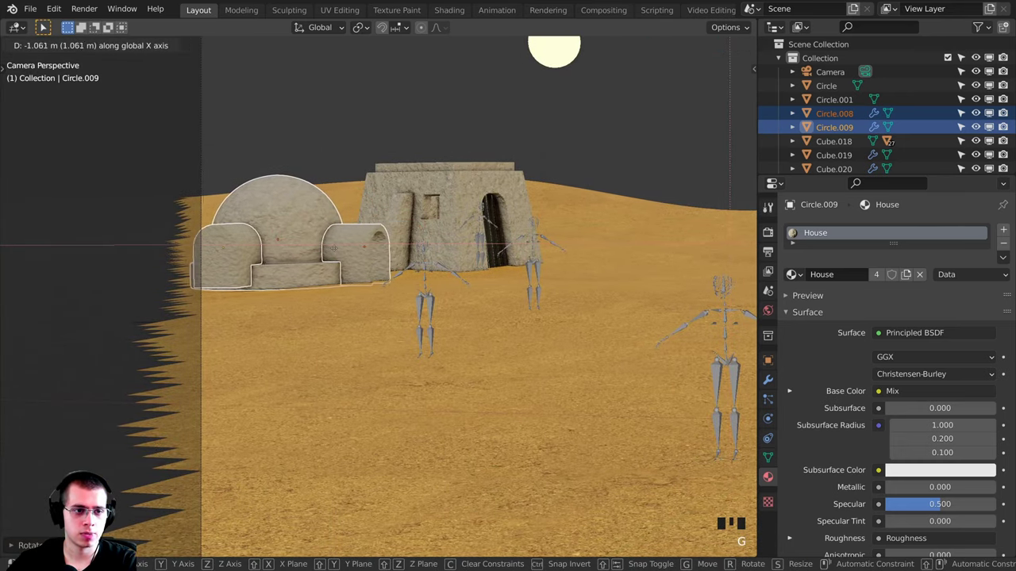
left_click(326, 246)
key("g")
left_click(326, 248)
- Enlarge the domed building slightly and reposition it beside the flat-roofed house
key("s")
left_click(374, 245)
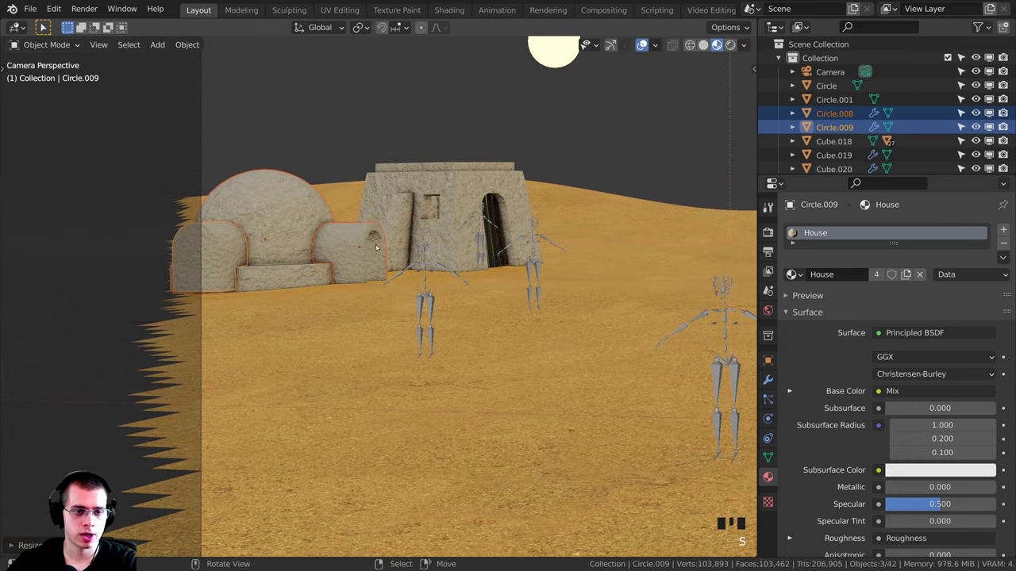
key("g")
left_click(363, 243)
left_click(389, 244)
scroll(386, 241, "up", 4)
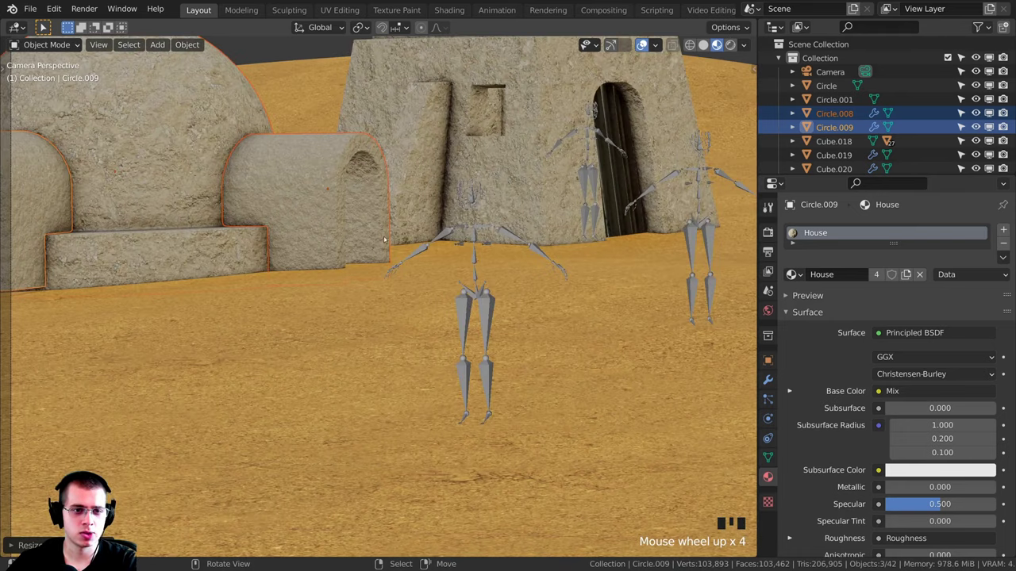
scroll(371, 201, "down", 3)
key("g")
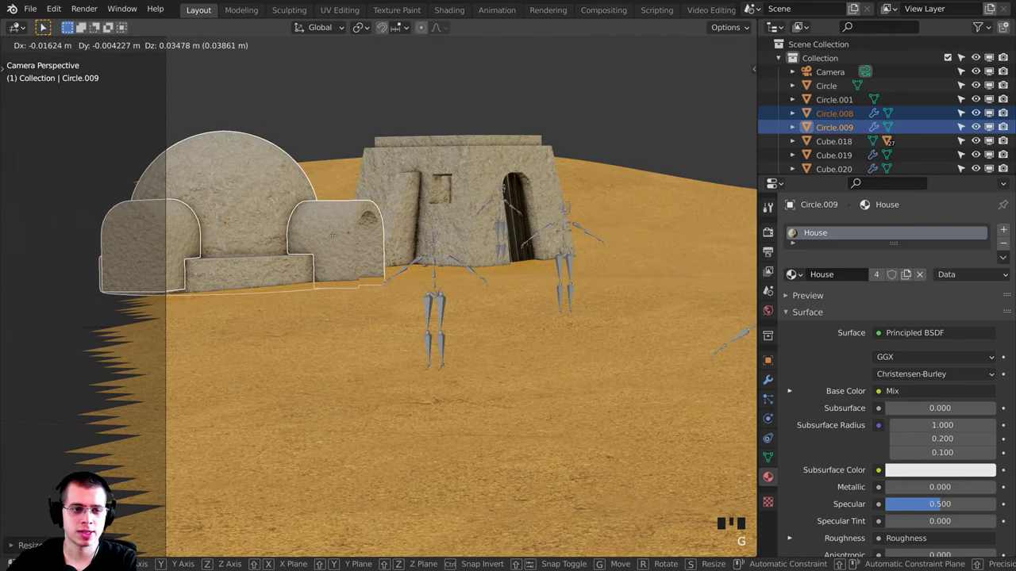
key("s")
key("g")
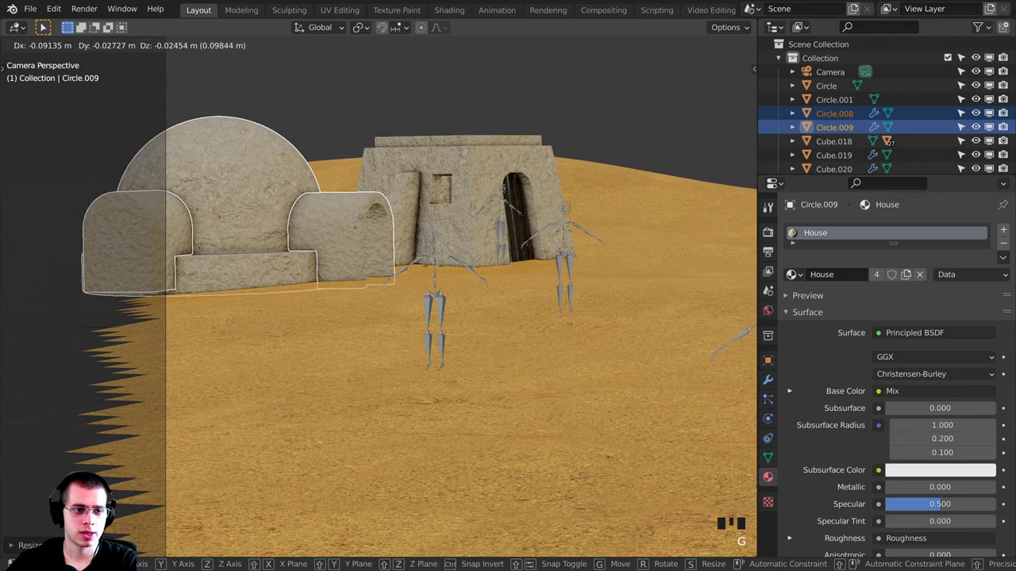
left_click(359, 217)
- Add the flat-roofed house and its door to the selection and shift both buildings further into the camera frame
middle_click_drag(360, 217, 305, 255, "shift")
right_click(388, 205, "shift")
right_click(456, 223, "shift")
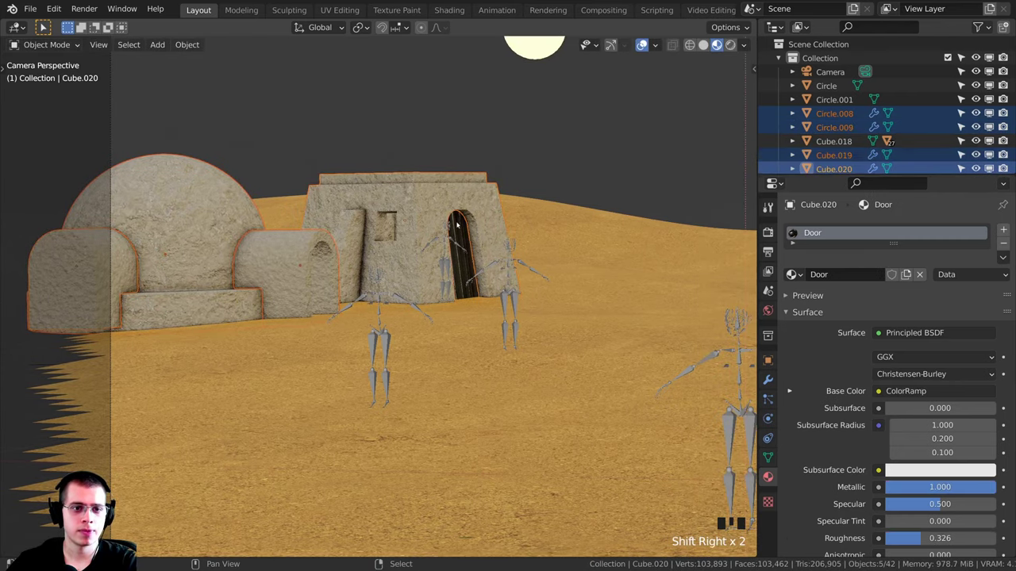
key("KP_7")
middle_click_drag(457, 225, 319, 203, "shift")
key("g")
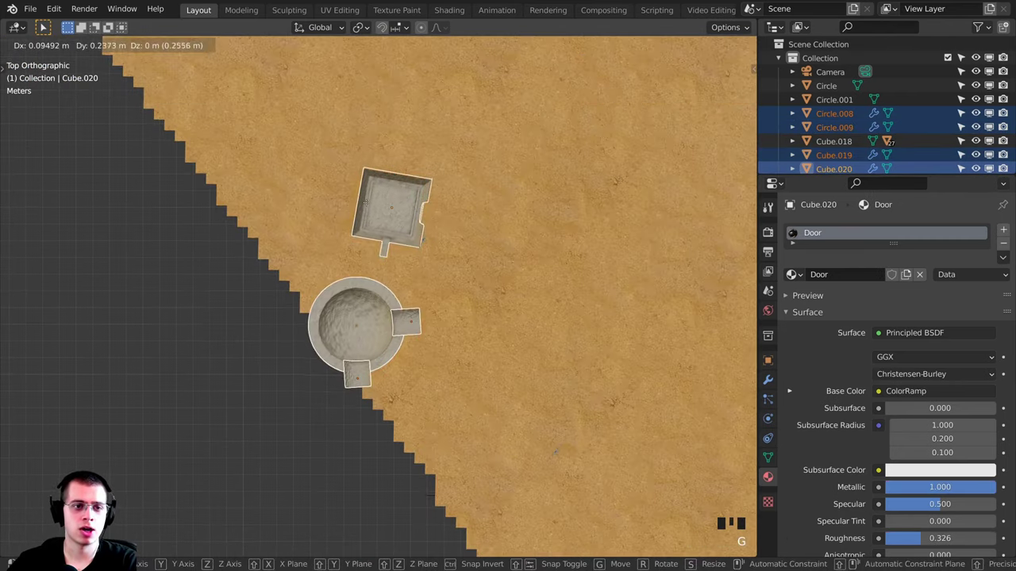
left_click(378, 178)
key("KP_0")
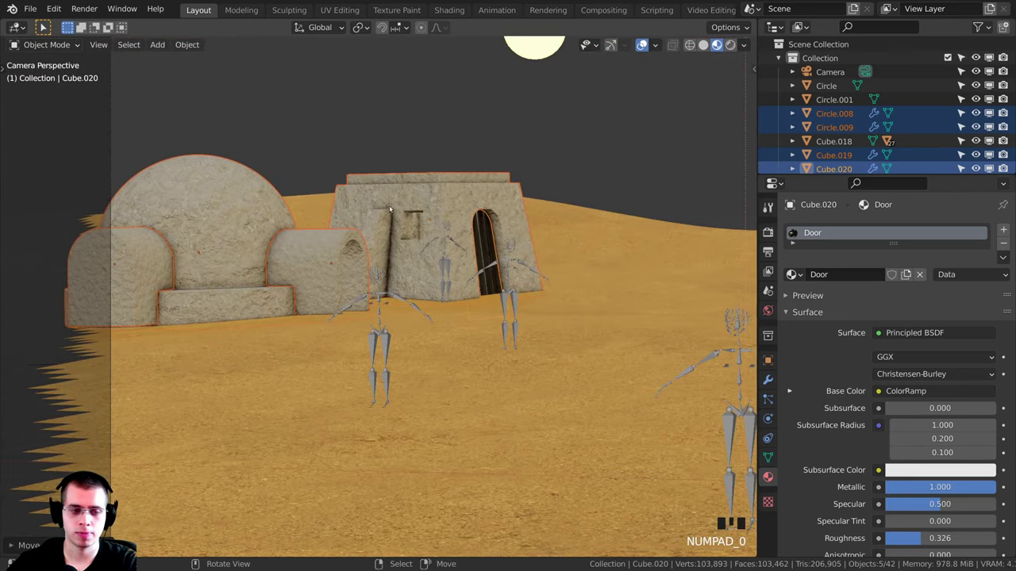
key("g")
left_click(414, 208)
- Select the tunnel on the dome's outer side and adjust its height along the Z axis
right_click(184, 274)
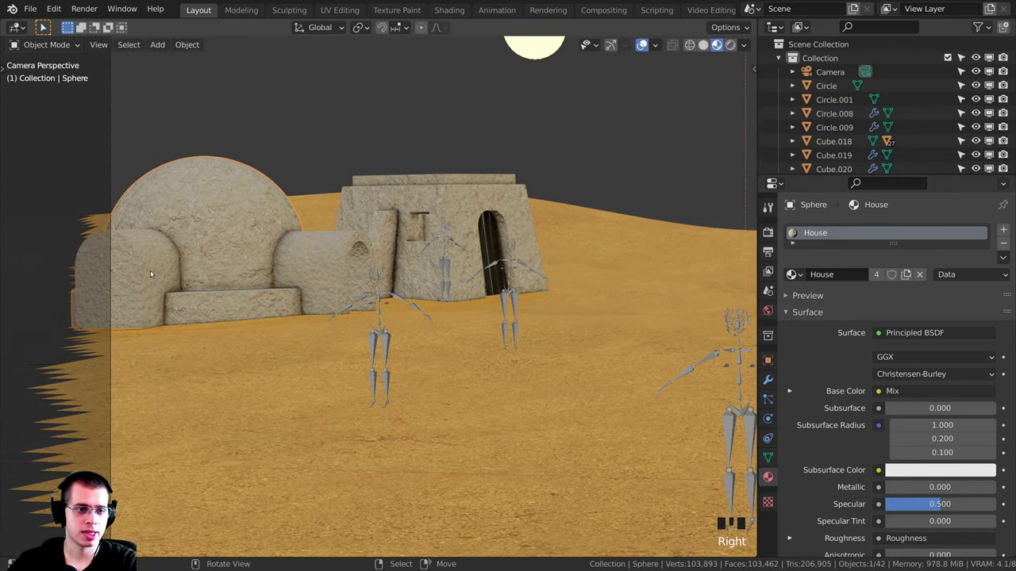
right_click(158, 271)
key("g")
key("z")
left_click(159, 276)
- Duplicate the human armature, rotate the copy and place it at the dome's open tunnel for scale
right_click(213, 258, "shift")
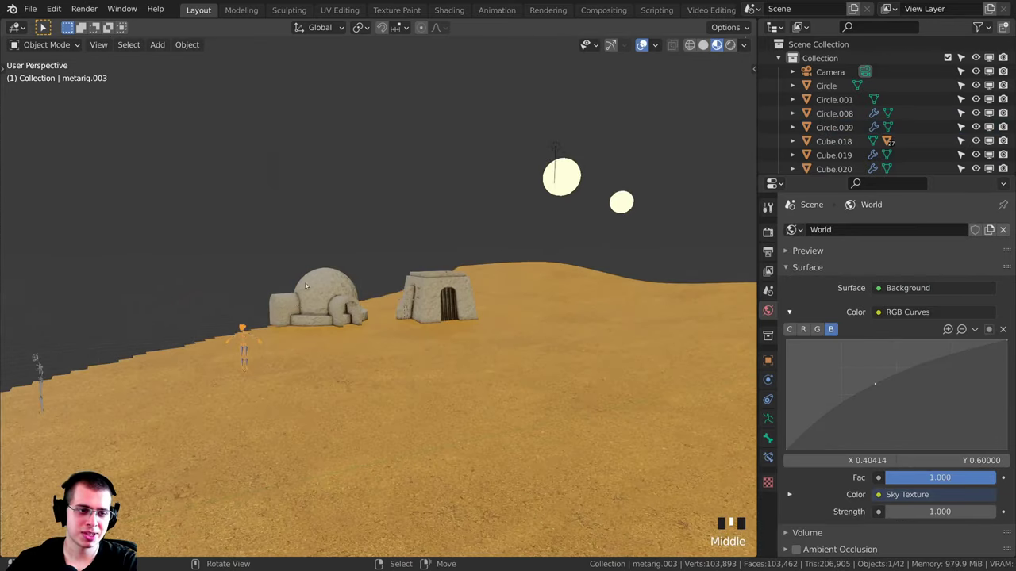
middle_click_drag(308, 290, 404, 256)
key("KP_7")
key("shift+d")
scroll(346, 362, "up", 4)
key("r")
left_click(349, 375)
scroll(402, 256, "up", 2)
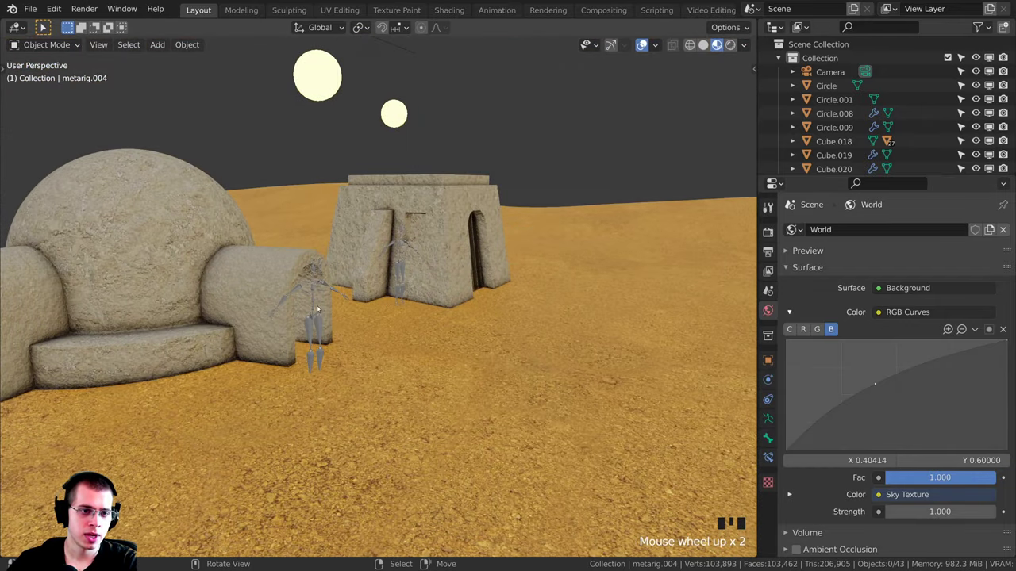
key("g")
left_click(447, 295)
middle_click_drag(447, 295, 373, 278)
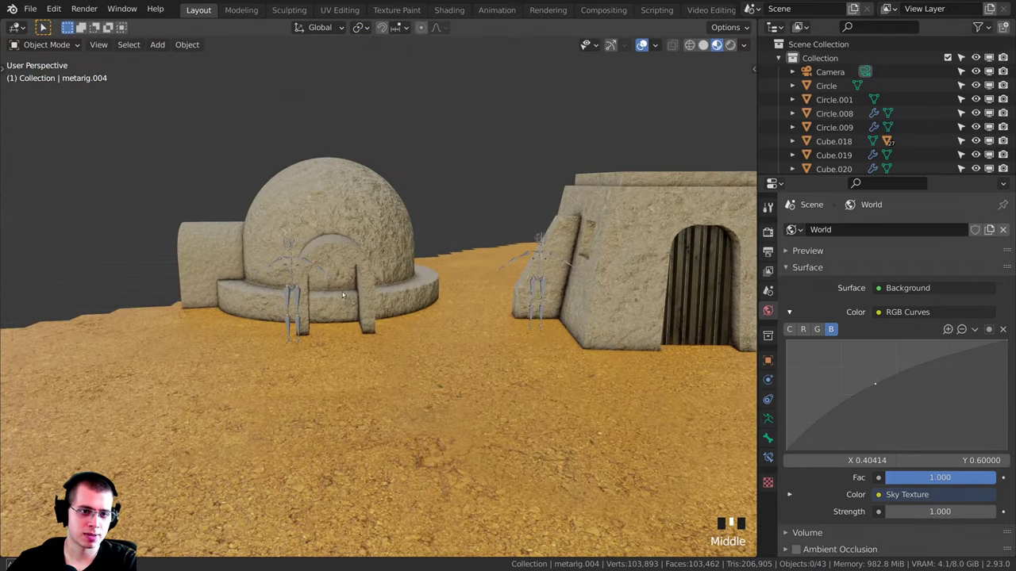
- Select the dome and both tunnels, enlarge the building relative to the human armature and reposition it on the sand
scroll(366, 274, "down", 2)
right_click(333, 272)
right_click(228, 247, "shift")
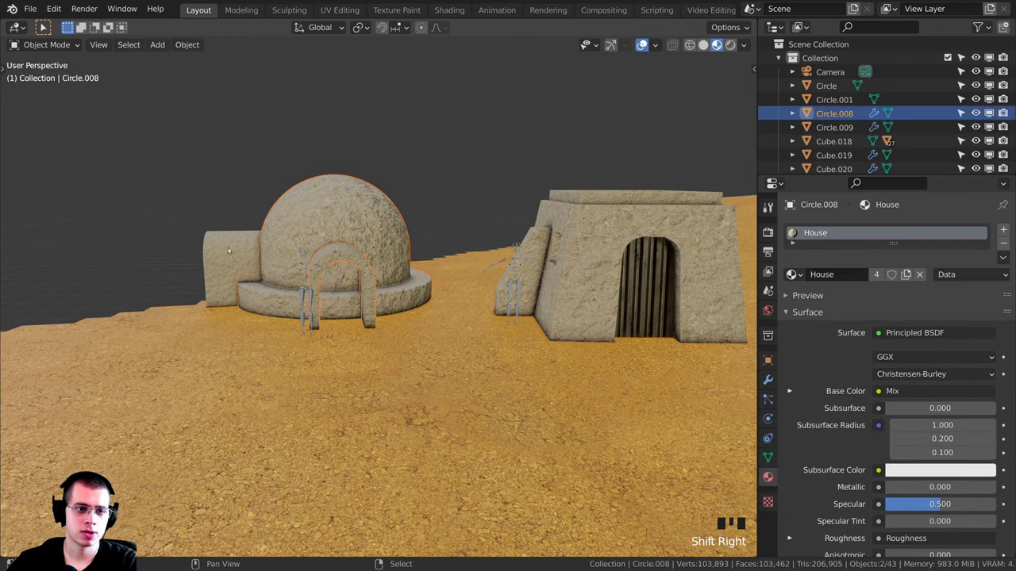
right_click(232, 250, "shift")
middle_click_drag(232, 250, 499, 239)
key("s")
left_click(466, 287)
key("g")
left_click(466, 280)
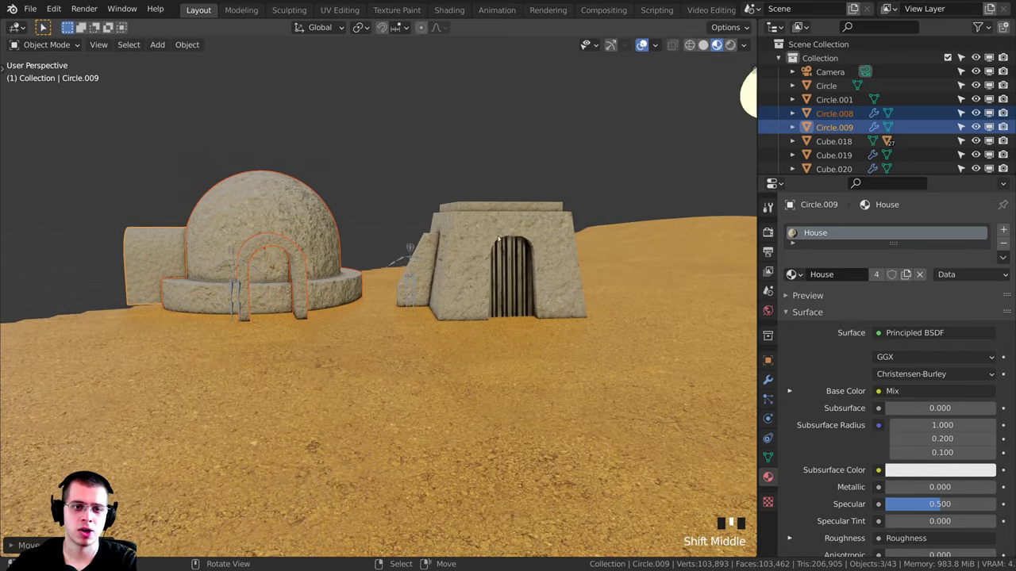
- Compare the proportions of the two buildings and examine their placement through the camera
scroll(523, 266, "down", 2)
left_click(512, 266)
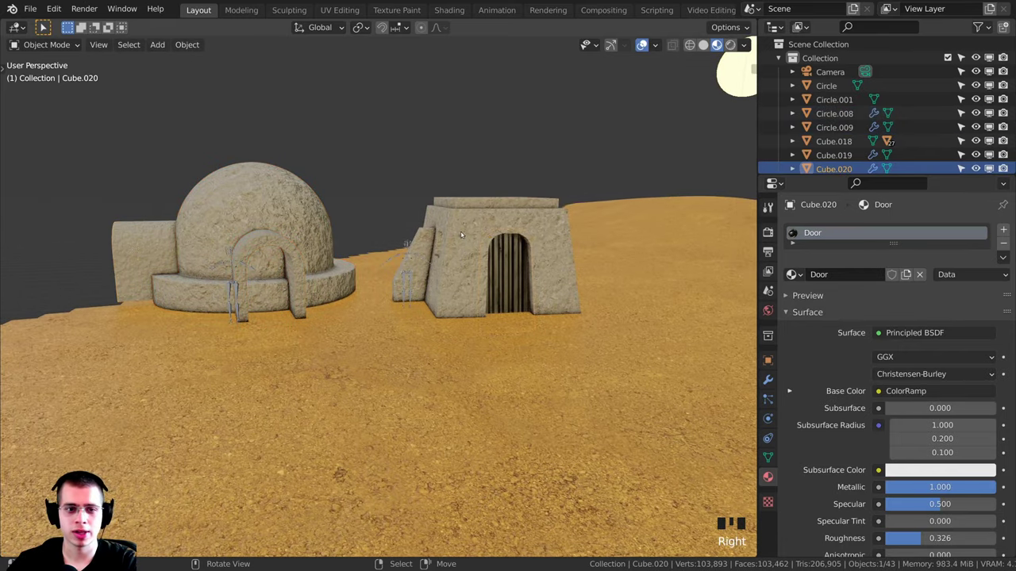
scroll(512, 262, "up", 2)
key("KP_0")
middle_click_drag(512, 266, 412, 270, "shift")
scroll(247, 255, "down", 2)
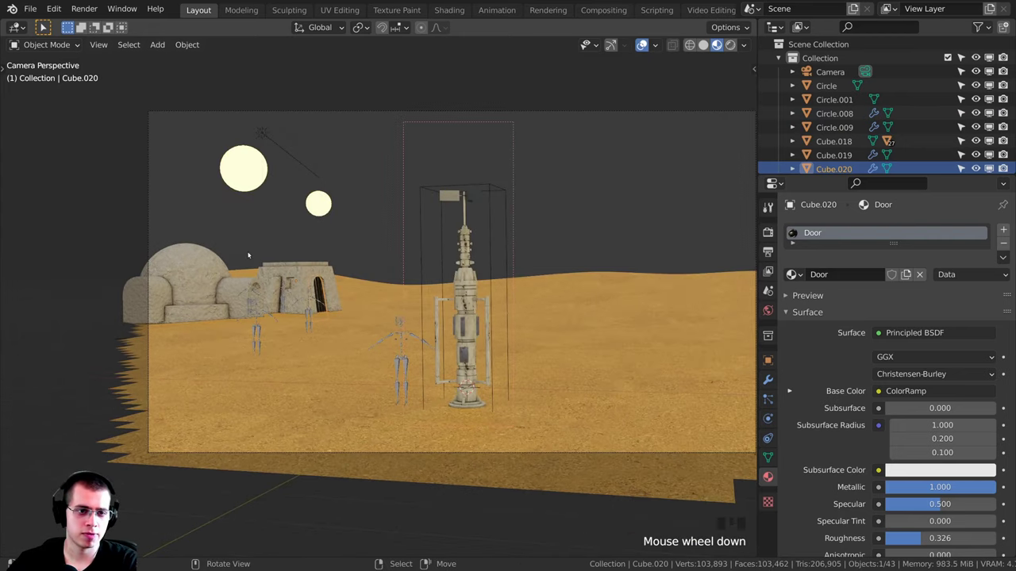
middle_click_drag(239, 251, 169, 188, "shift")
scroll(298, 285, "up", 2)
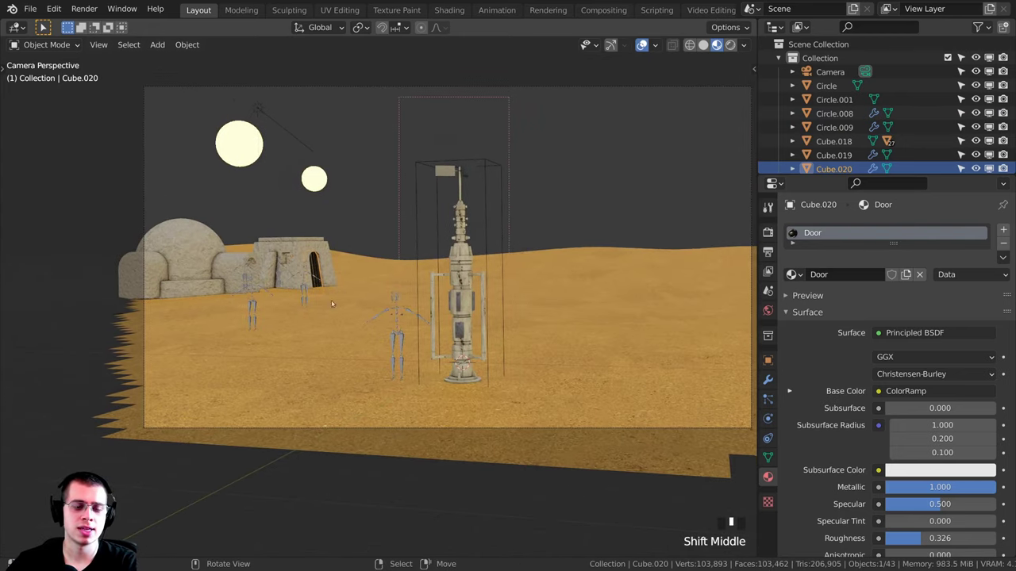
- Enlarge and reposition both buildings together with their door and tunnels, and save the file
right_click(297, 246, "shift")
right_click(200, 241, "shift")
right_click(228, 270, "shift")
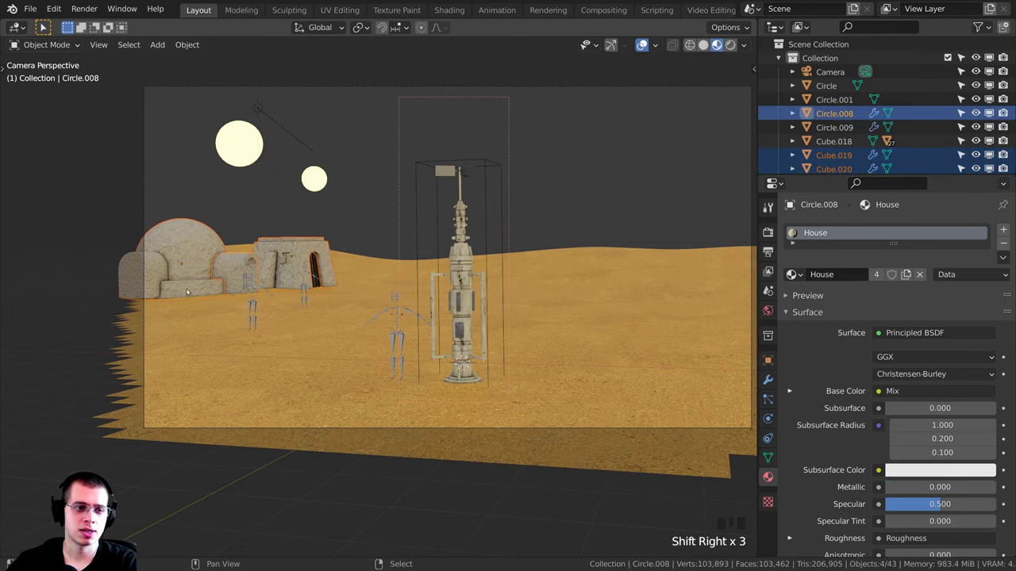
right_click(173, 268, "shift")
key("g")
right_click(148, 268)
right_click(147, 268, "shift")
key("g")
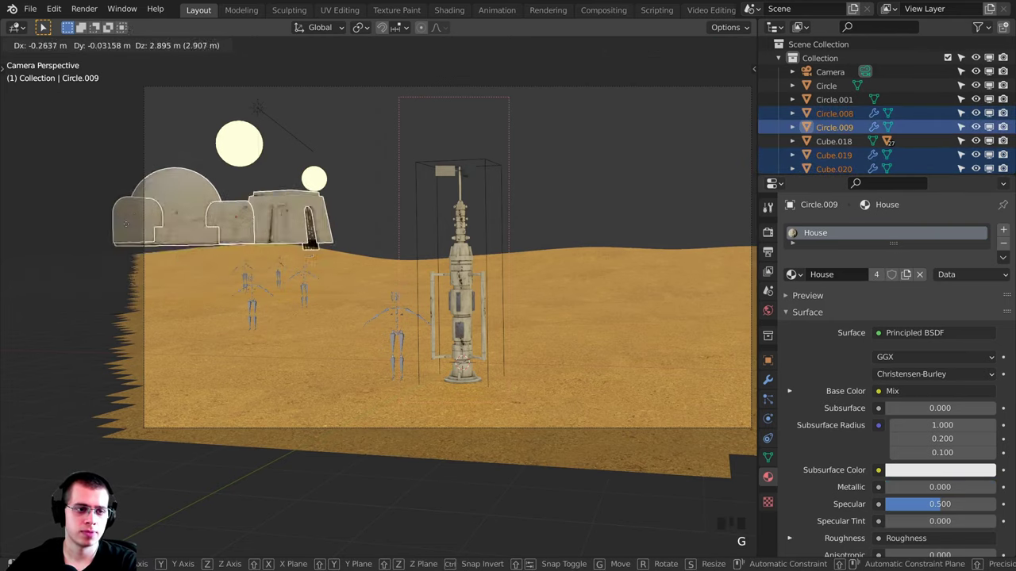
right_click(263, 277)
scroll(263, 276, "up", 3)
key("g")
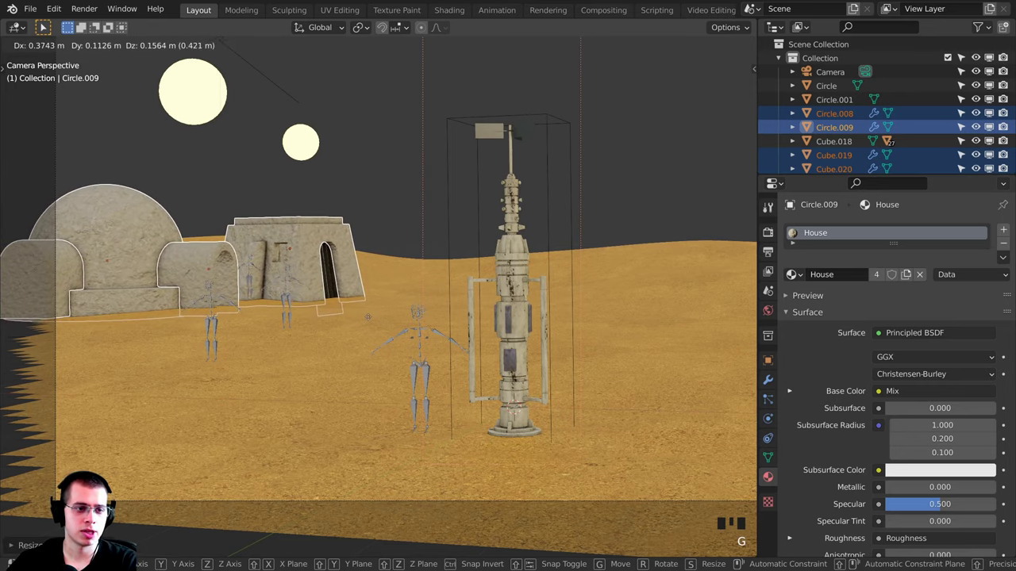
scroll(378, 294, "down", 3)
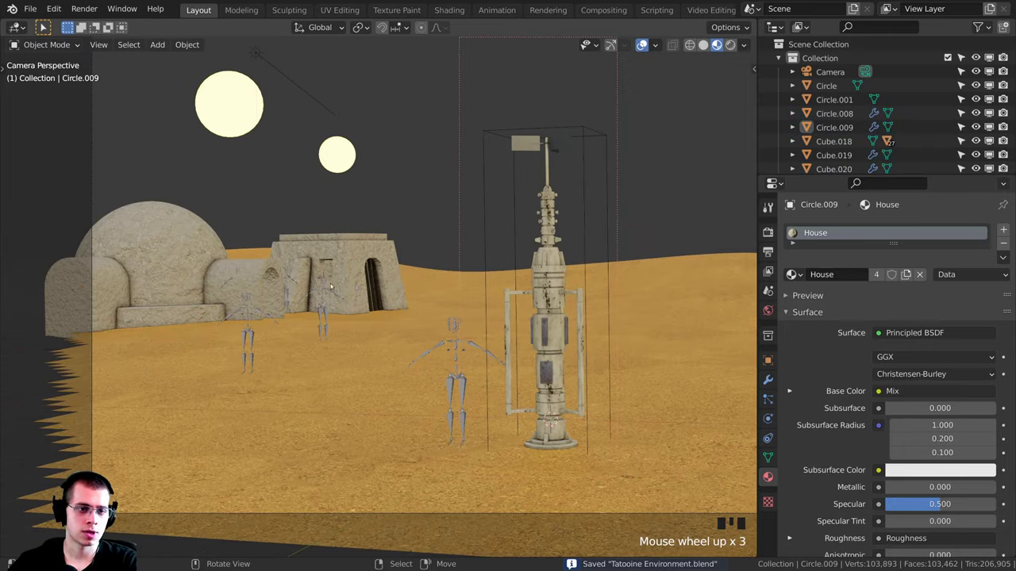
- Move the human armature near the flat-roofed house along the X and Y axes to the house's doorway
middle_click_drag(389, 290, 408, 292, "shift")
scroll(408, 291, "up", 4)
scroll(408, 291, "down", 3)
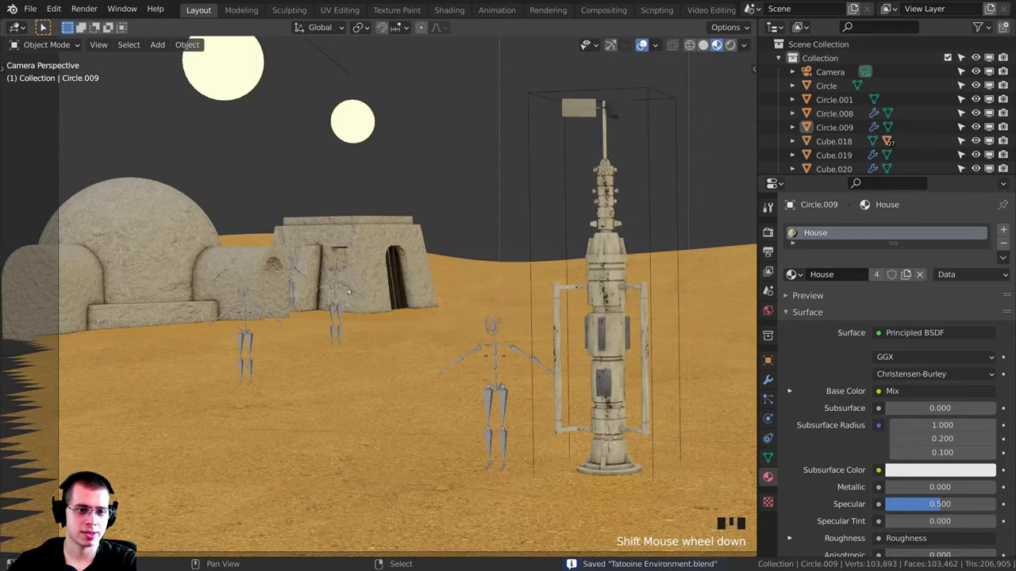
middle_click_drag(319, 286, 506, 275, "shift")
right_click(480, 235)
right_click(453, 297)
key("g")
key("x")
left_click(532, 310)
key("g")
key("y")
left_click(459, 282)
key("g")
key("x")
left_click(478, 278)
key("alt+a")
- Shift the other human armature along the X axis to the dome's tunnel entrance
scroll(505, 274, "up", 2)
scroll(505, 274, "down", 1)
middle_click_drag(198, 310, 393, 305, "shift")
scroll(331, 307, "down", 3)
key("g")
key("x")
left_click(373, 302)
- Select both tunnels of the domed building and move them together along the Z axis to adjust their height
scroll(349, 294, "up", 2)
right_click(297, 278)
right_click(118, 265, "shift")
key("g")
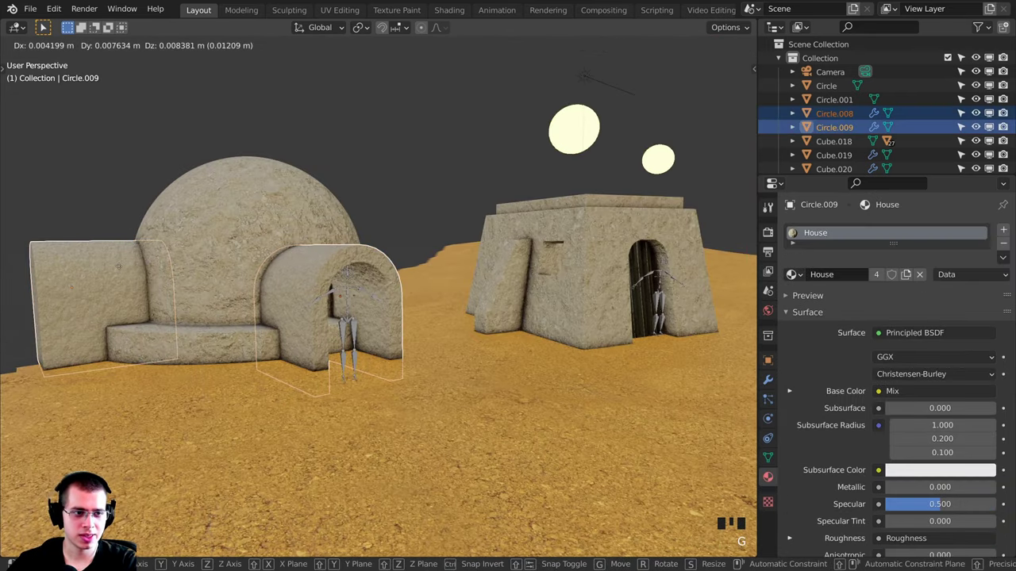
key("z")
left_click(119, 261)
- Adjust the height of the dome's entrance tunnel along the Z axis at the armature, and save the file
scroll(333, 274, "up", 2)
right_click(346, 280)
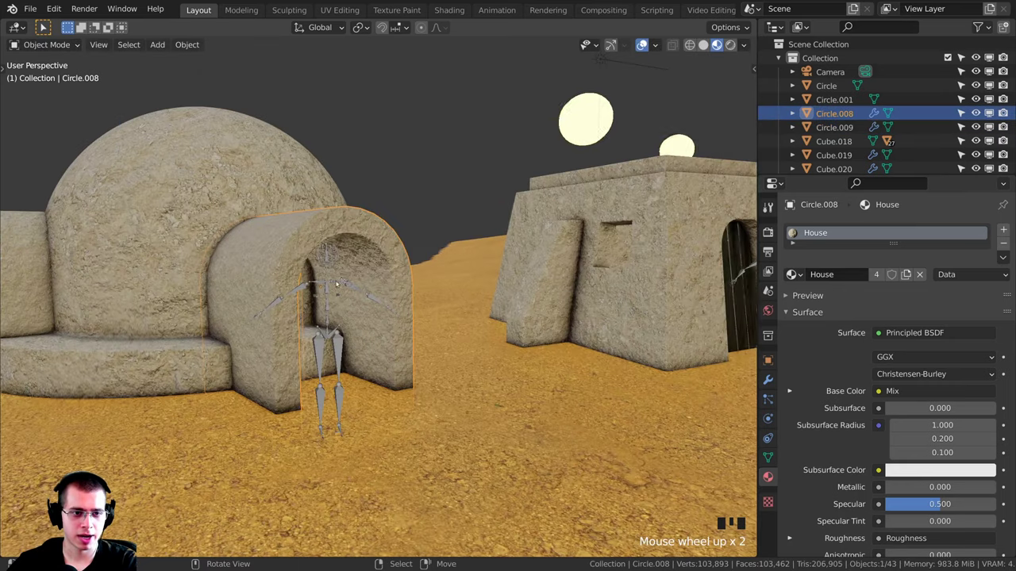
key("g")
key("z")
left_click(345, 275)
key("alt+a")
middle_click_drag(345, 275, 459, 258)
key("ctrl+s")
scroll(458, 258, "down", 2)
key("KP_0")
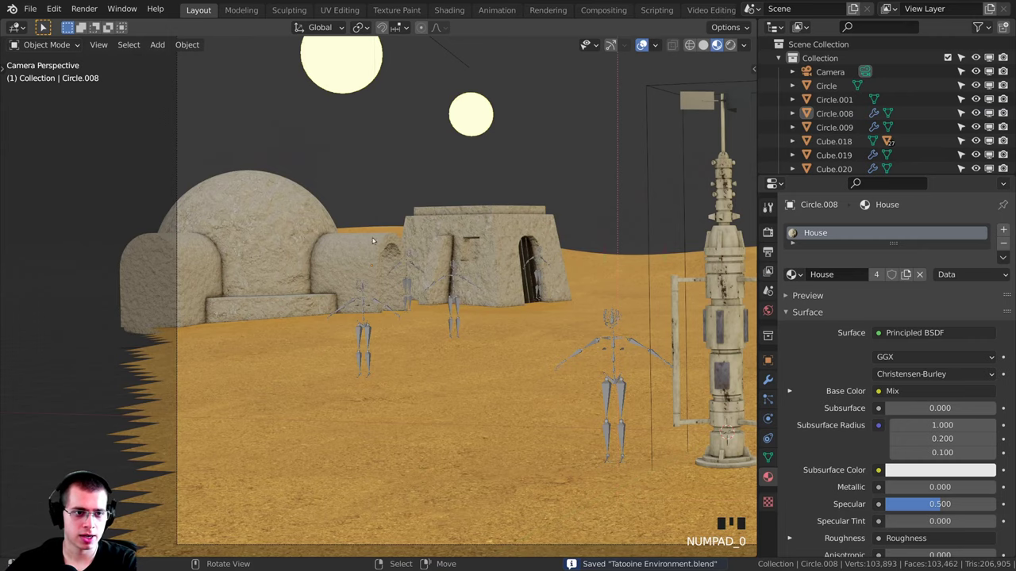
- Move the tall machinery tower in the foreground about 1.7 m along the X axis, away from the nearby armature
middle_click_drag(394, 304, 371, 310, "shift")
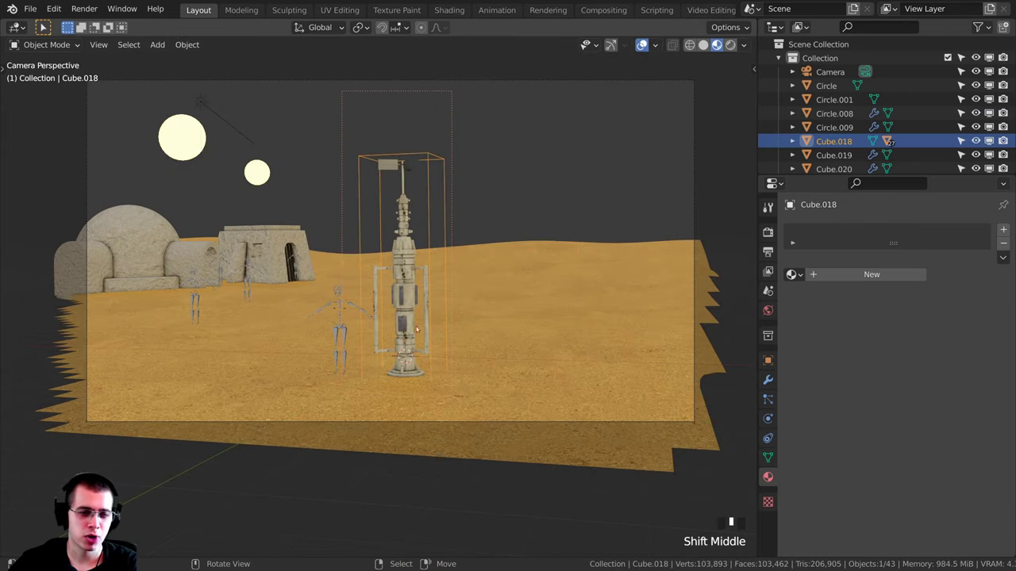
scroll(416, 330, "up", 1)
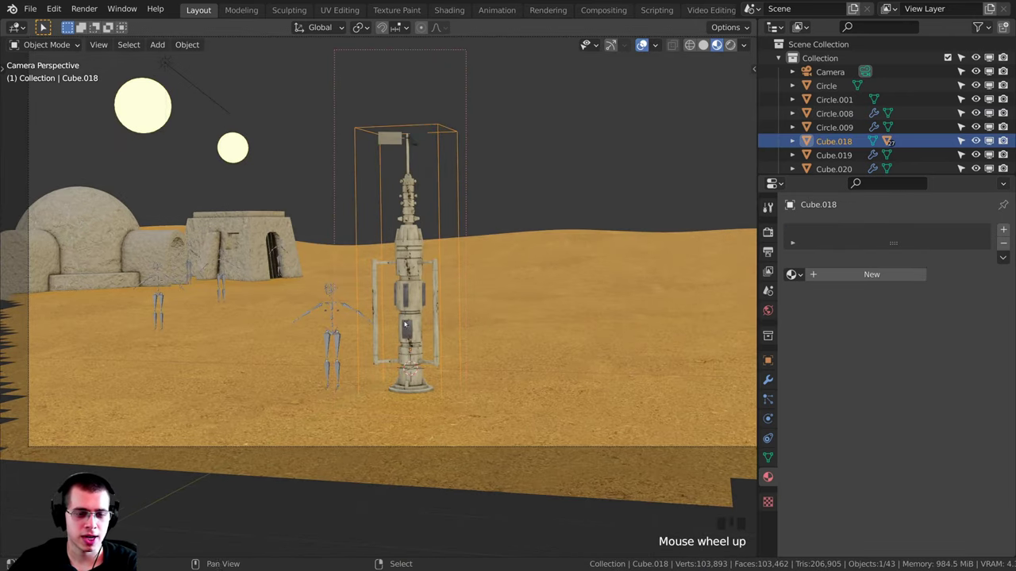
middle_click_drag(405, 325, 374, 326, "shift")
key("g")
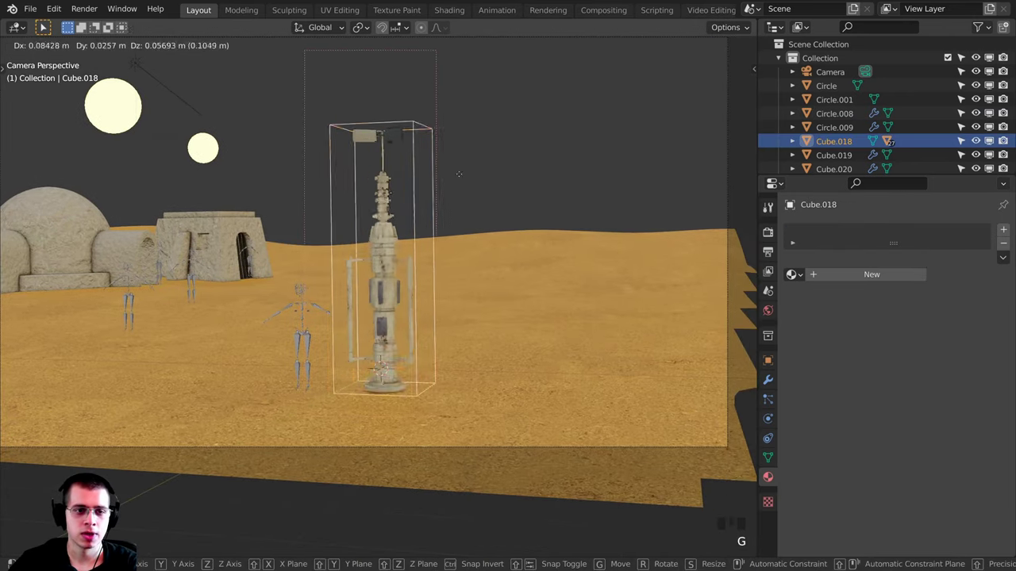
right_click(411, 348)
scroll(411, 347, "down", 1)
key("g")
key("x")
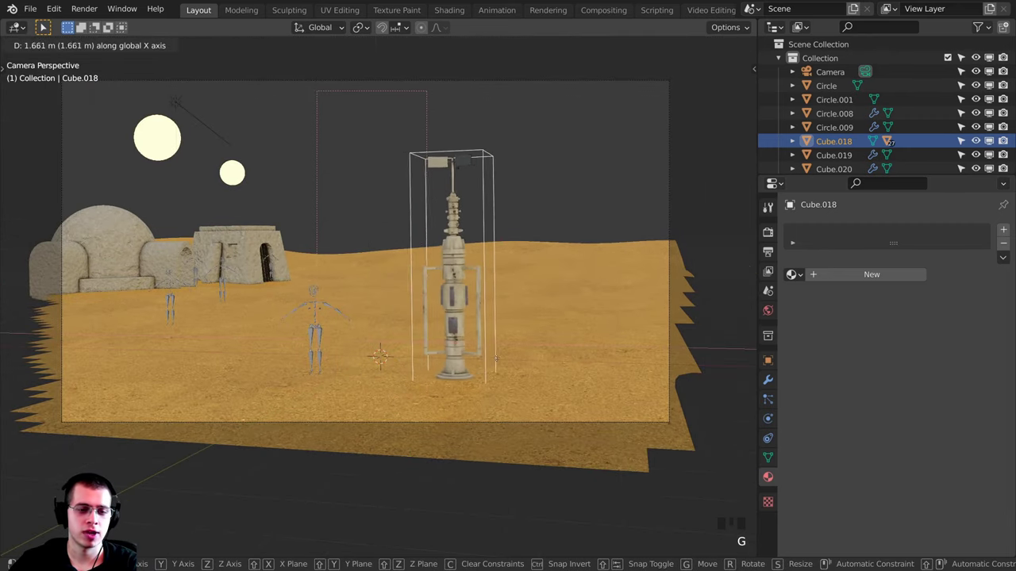
left_click(497, 362)
middle_click_drag(497, 361, 581, 337, "shift")
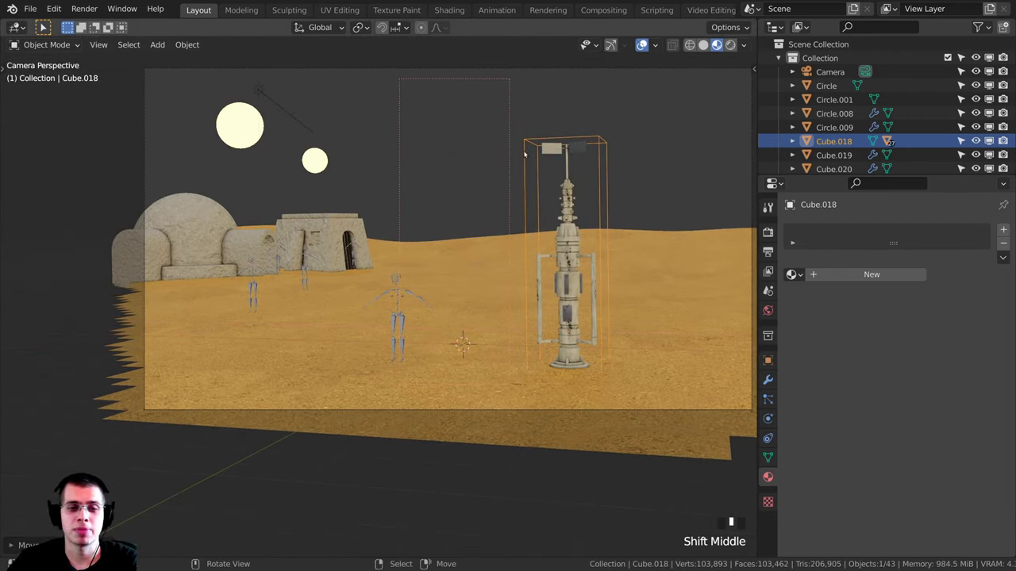
- Examine the scene composition within the camera frame
scroll(567, 154, "down", 3)
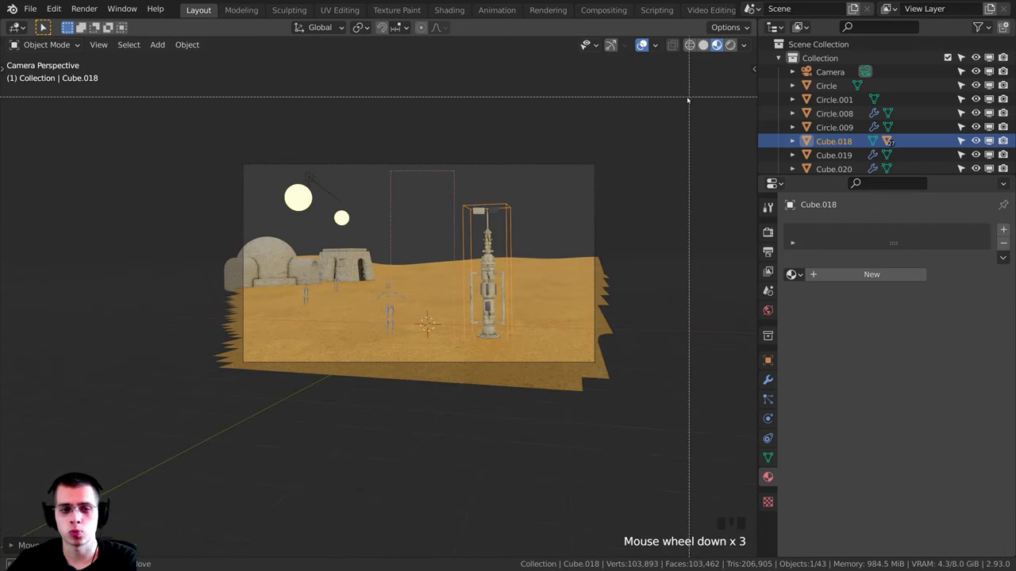
left_click_drag(689, 96, 88, 478)
middle_click_drag(493, 277, 491, 280, "shift")
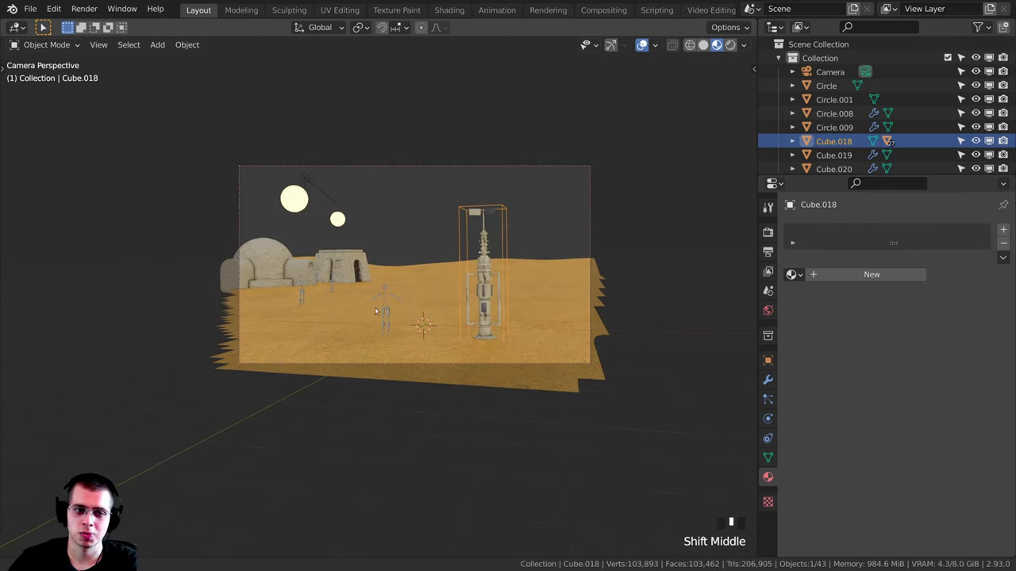
scroll(490, 279, "up", 1)
middle_click_drag(615, 142, 600, 156, "shift")
scroll(601, 156, "up", 2)
middle_click_drag(407, 248, 418, 228, "shift")
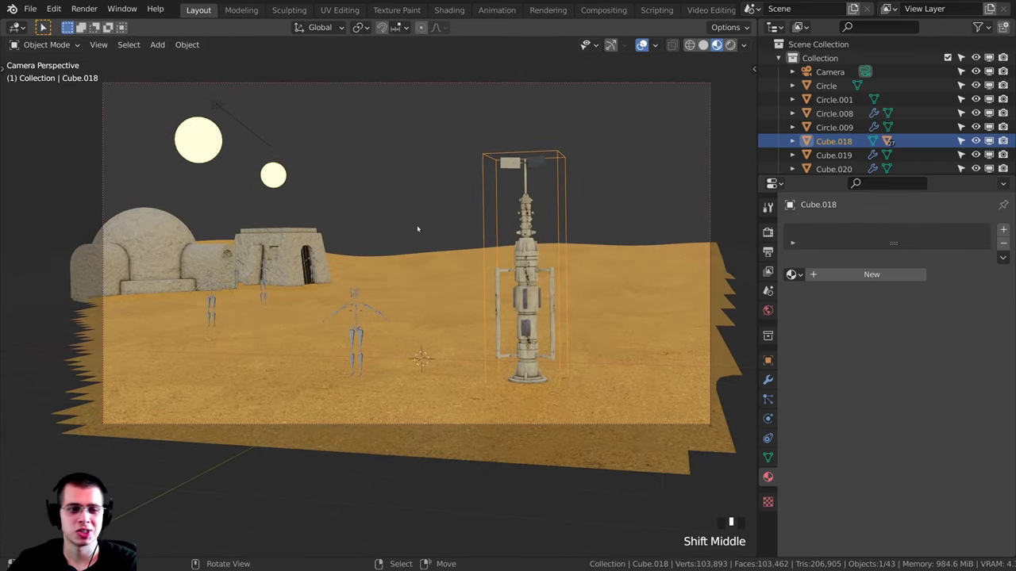
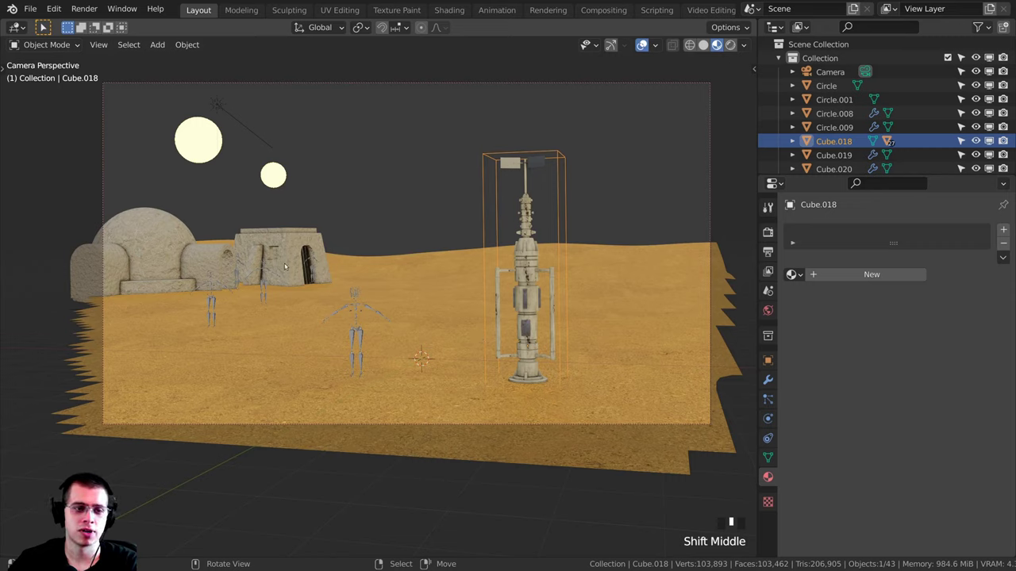
- Rotate the machinery tower about -23 degrees around the Z axis and save the file
scroll(419, 243, "up", 1)
key("r")
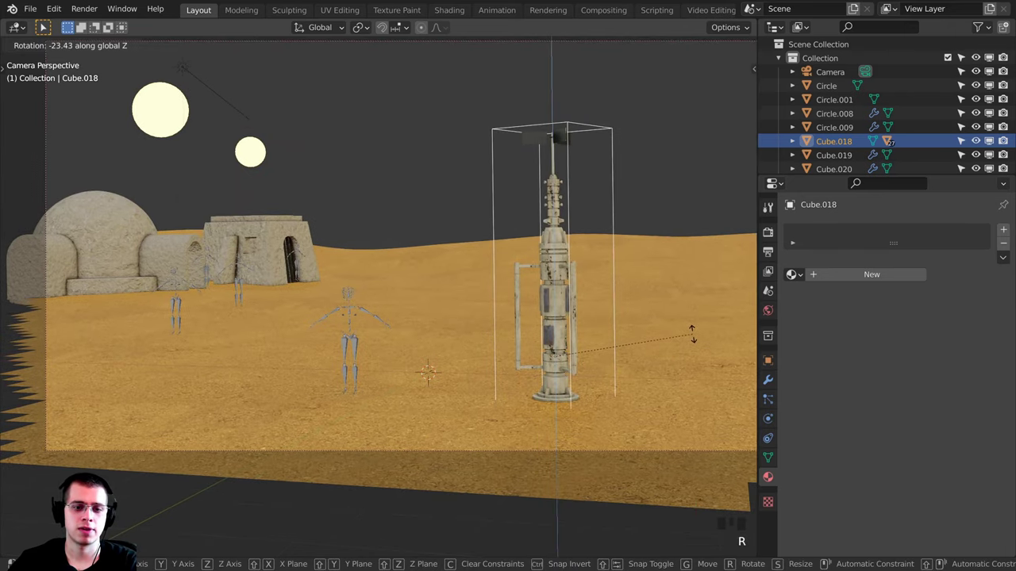
left_click(690, 334)
scroll(537, 310, "down", 2)
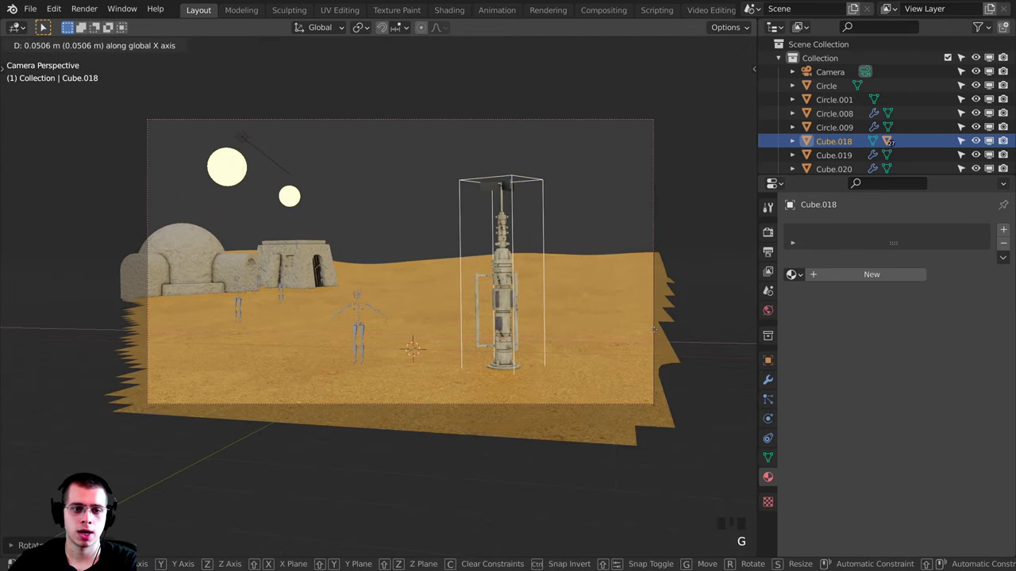
key("alt+a")
middle_click_drag(538, 311, 544, 309)
scroll(544, 309, "up", 2)
key("KP_0")
key("ctrl+s")
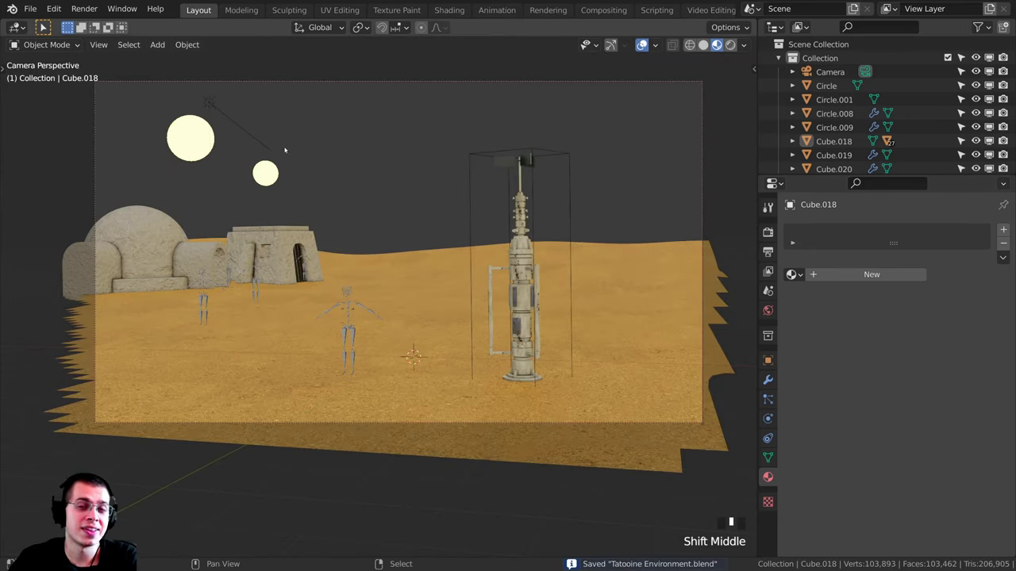
- Reset the 3D cursor to the world origin, switch to solid shading and add a UV sphere
middle_click_drag(257, 143, 358, 191, "shift")
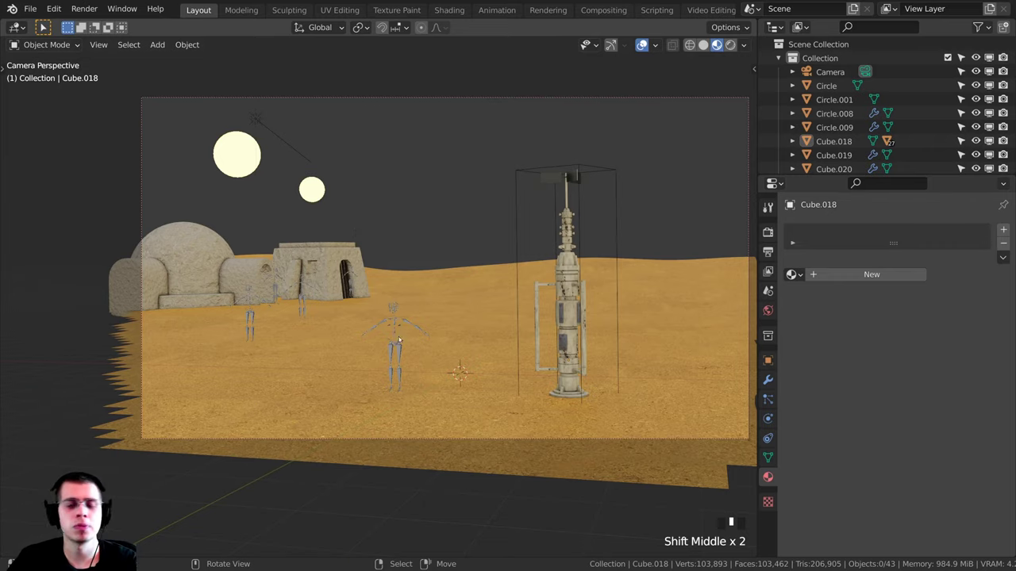
middle_click_drag(355, 230, 397, 204)
key("shift+c")
key("z")
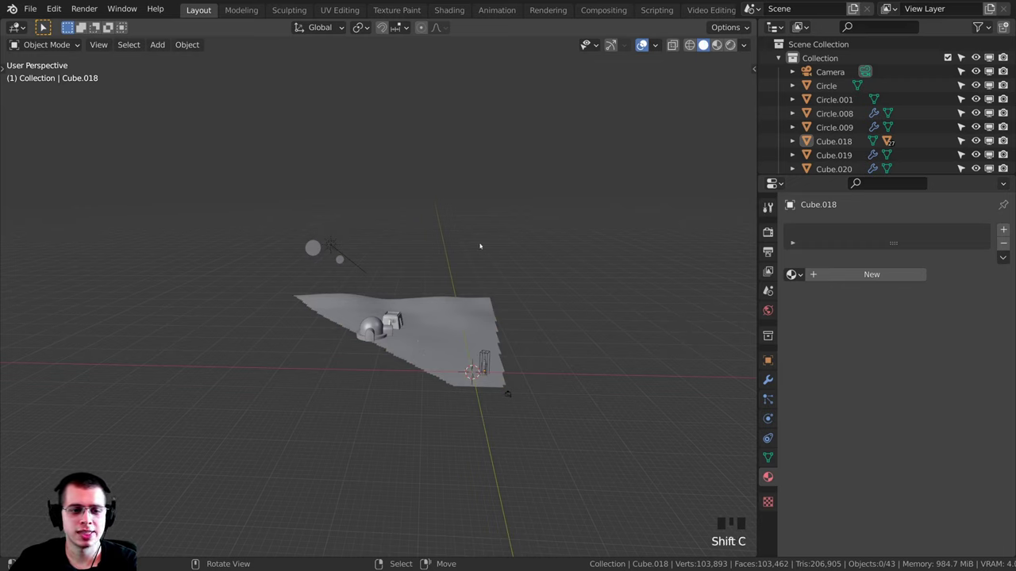
key("shift+a")
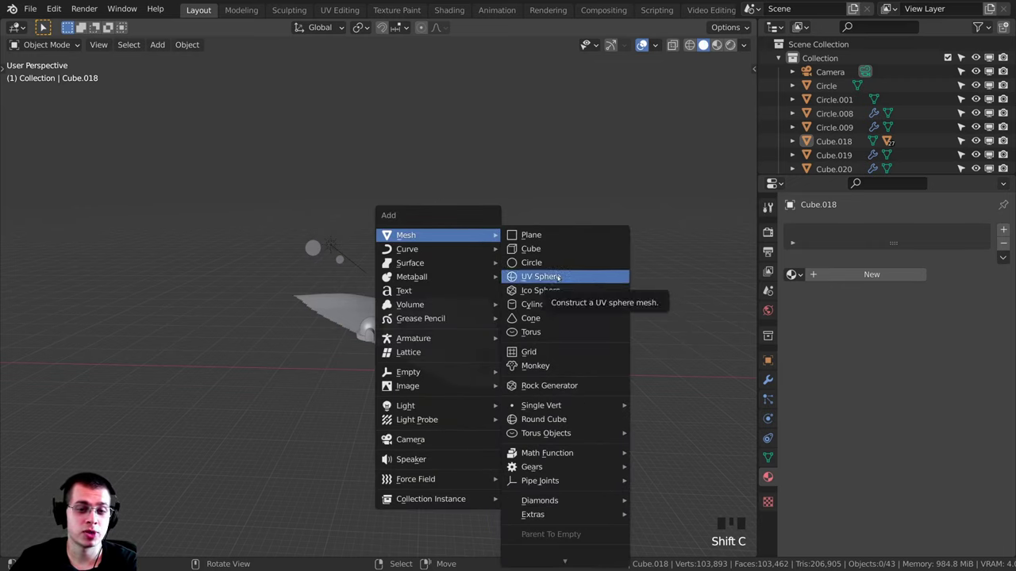
left_click(559, 277)
- Enlarge the new sphere and raise it along the Z axis until it floats above the terrain
scroll(538, 291, "up", 4)
middle_click_drag(444, 373, 439, 325, "shift")
key("s")
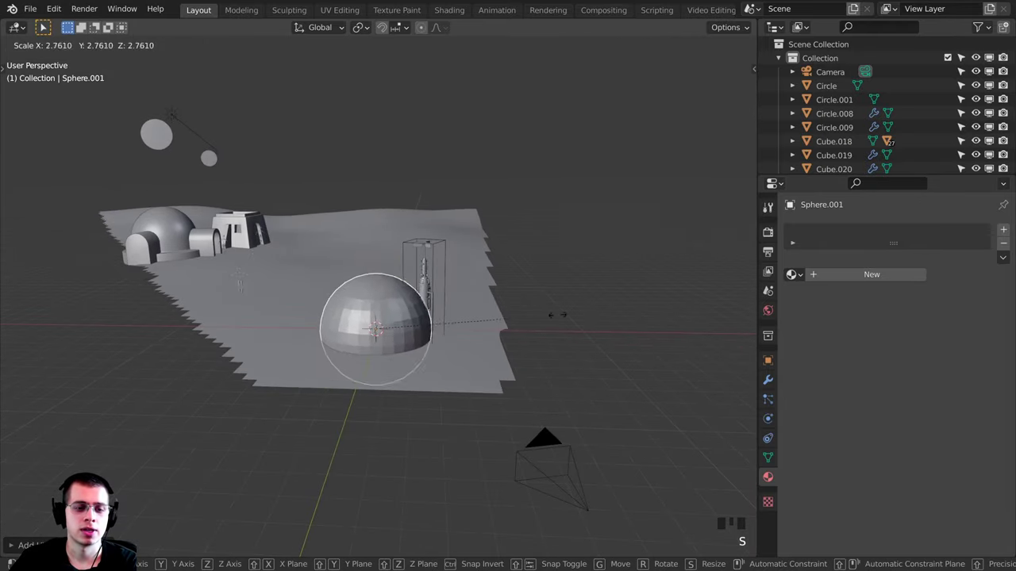
left_click(596, 309)
key("g")
key("z")
left_click(587, 136)
- Delete the vertices of the sphere's lower half in front wireframe view, leaving a hemisphere
key("KP_1")
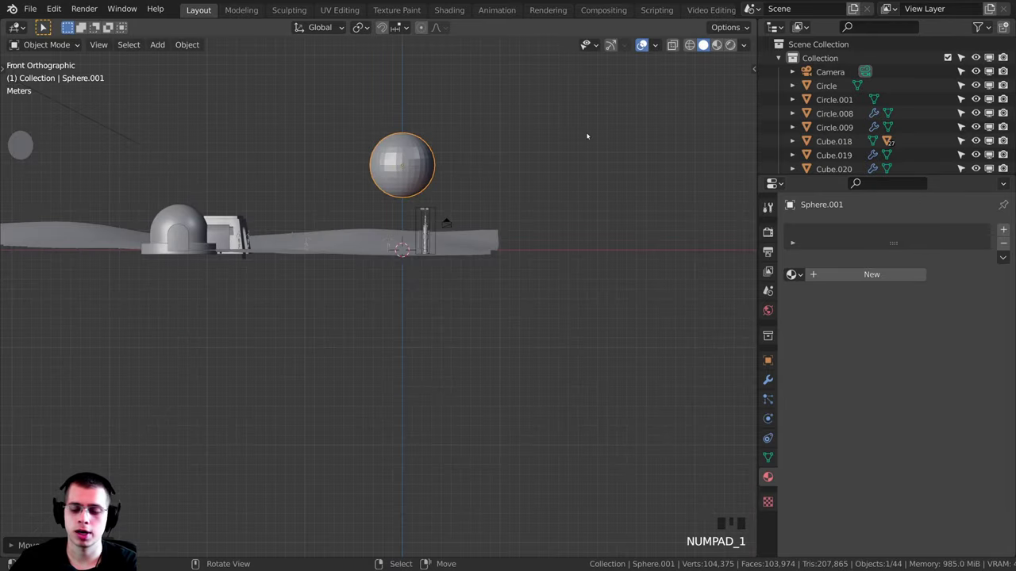
scroll(587, 336, "up", 1, "shift")
scroll(601, 370, "up", 4)
key("Tab")
middle_click_drag(587, 419, 538, 379, "shift")
scroll(615, 320, "up", 3)
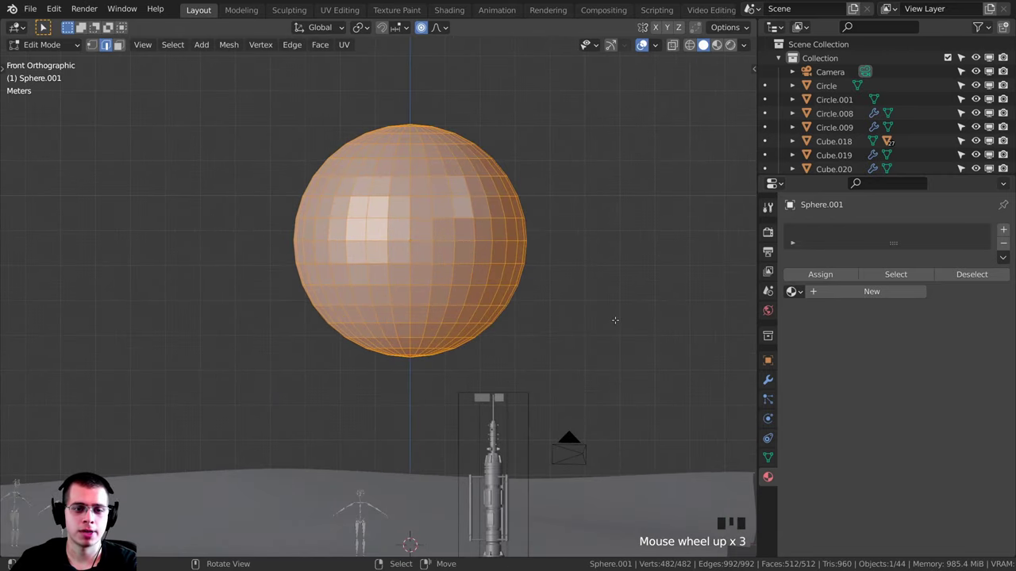
key("z")
left_click(594, 317)
key("alt+a")
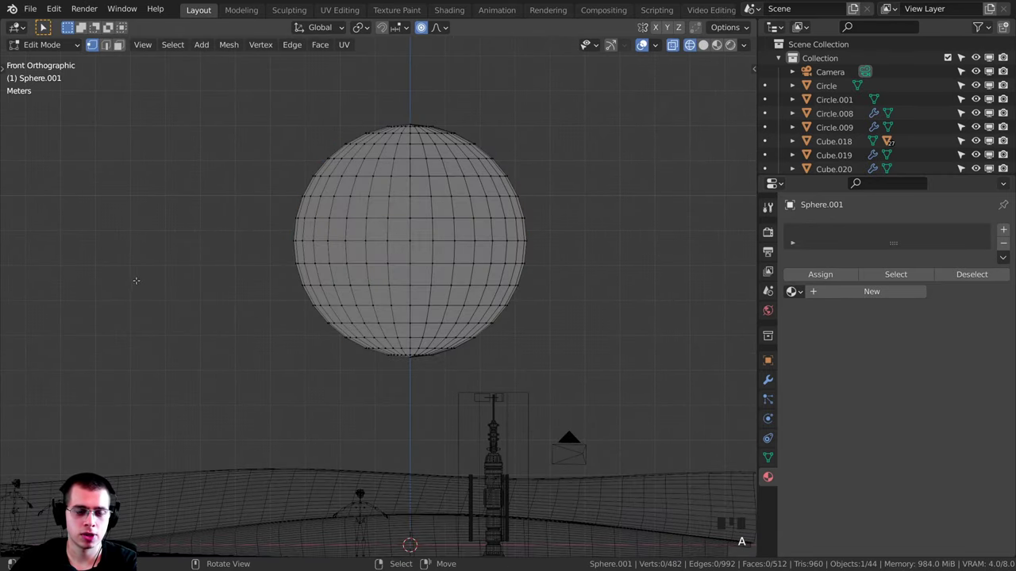
left_click_drag(124, 251, 630, 473)
key("x")
left_click(429, 291)
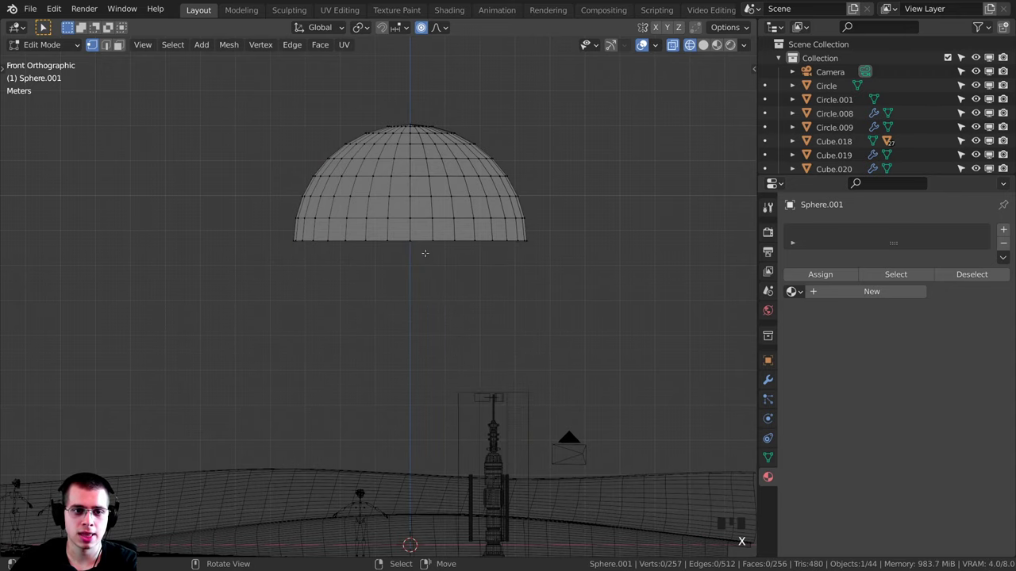
- Extrude the dome's bottom edge loop inward to a scale of about 0.92, and extrude it down about 0.3 m
right_click(422, 240, "alt")
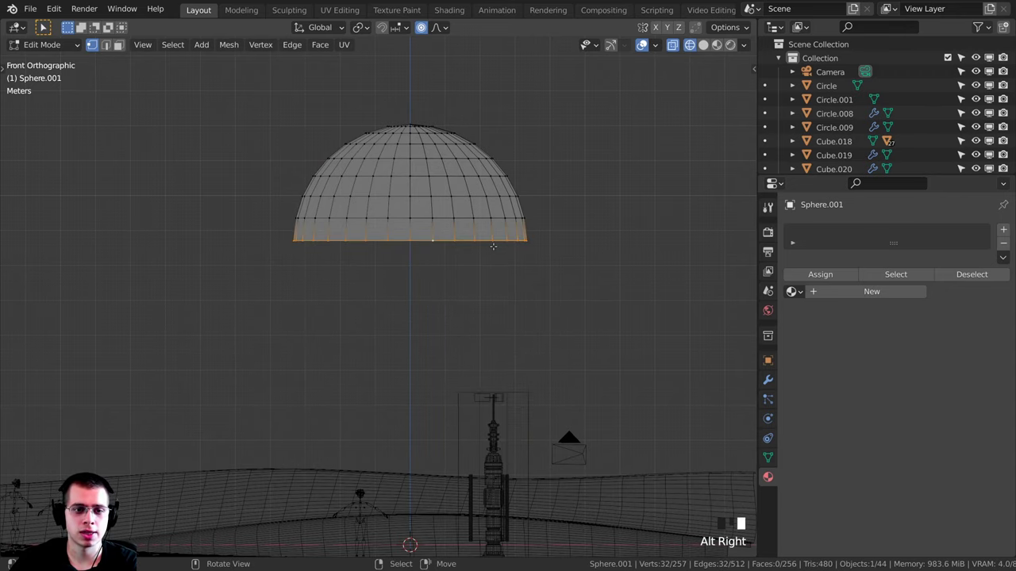
scroll(492, 247, "up", 3)
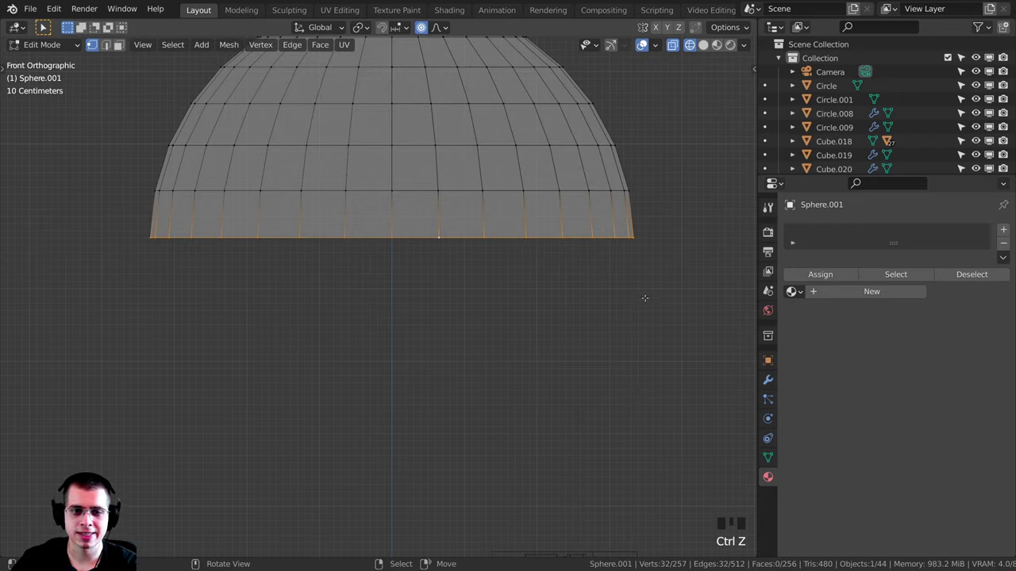
key("e")
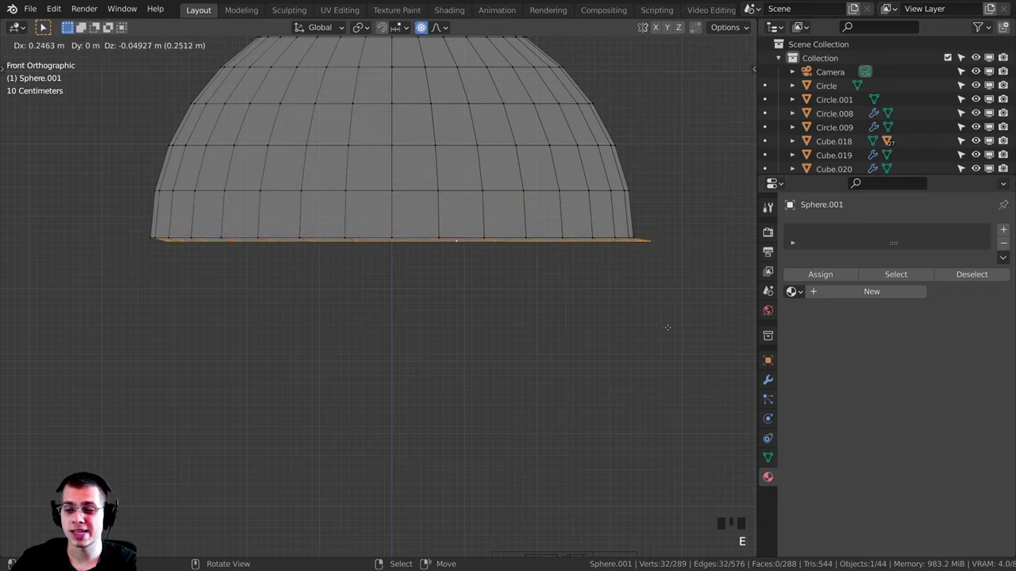
key("s")
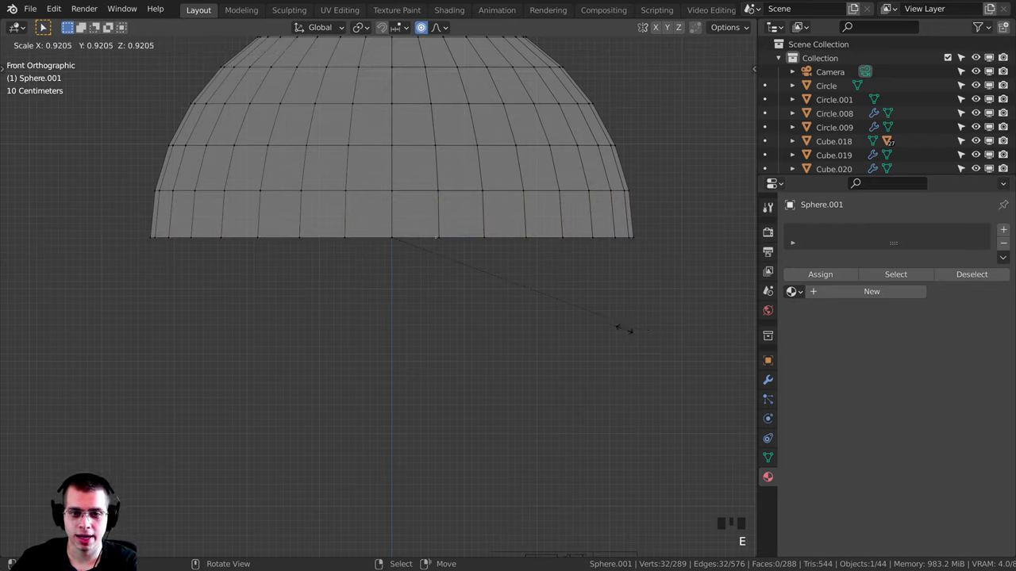
left_click(623, 329)
key("e")
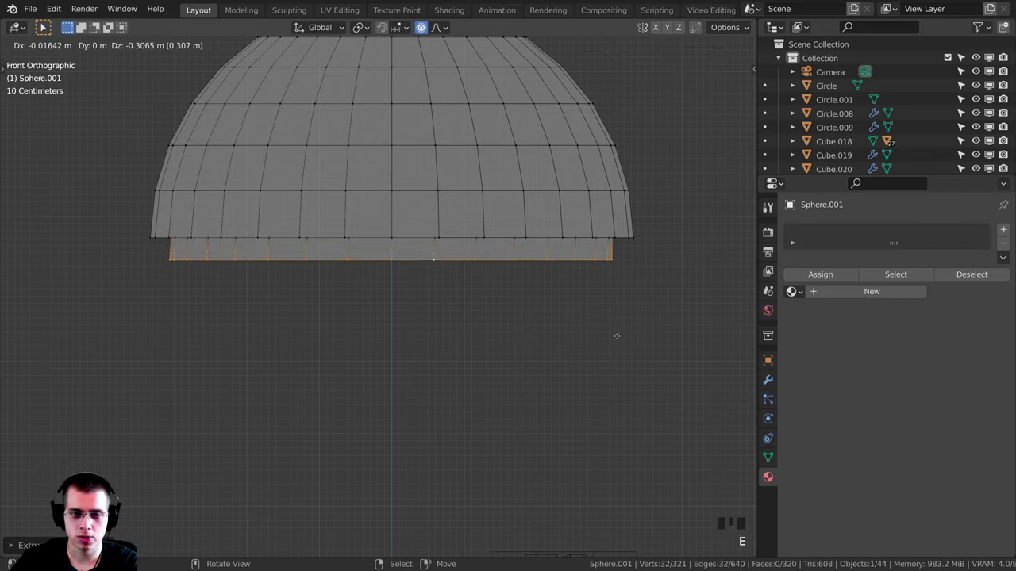
key("z")
left_click(617, 335)
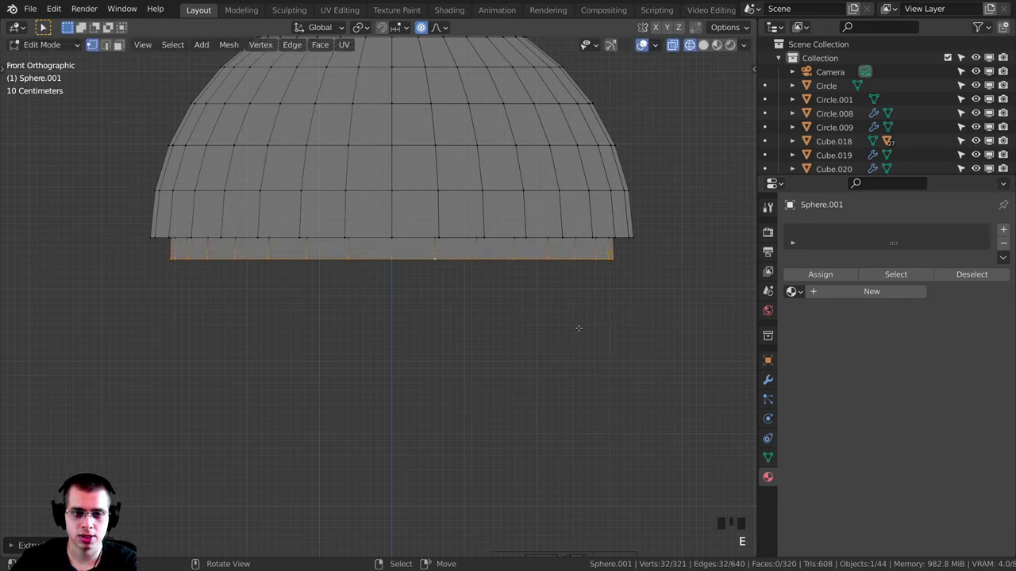
- Extrude the bottom loop outward to about the dome's width and down along Z into a tall cylindrical wall, and return to solid shading
key("e")
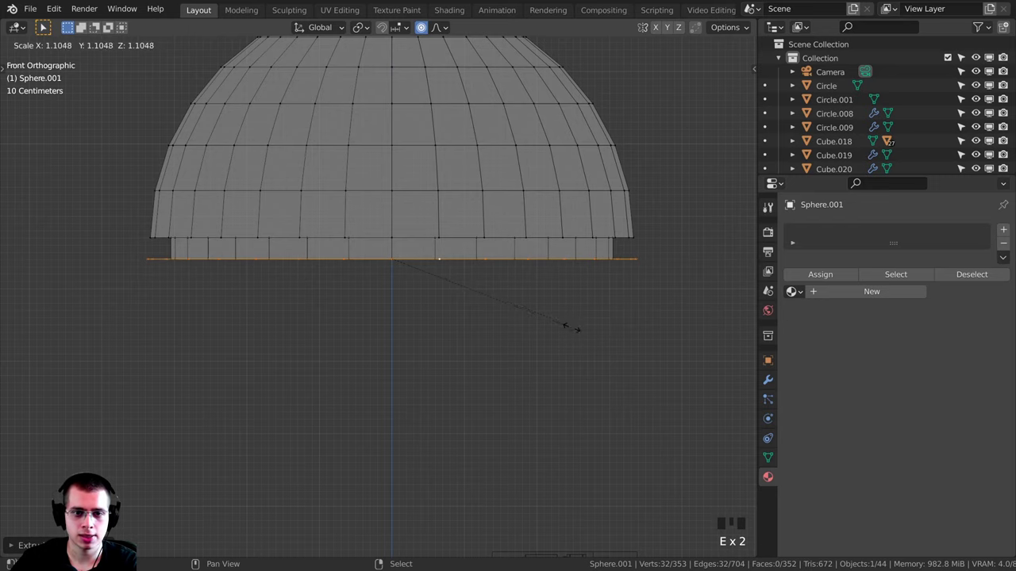
left_click(555, 324)
scroll(556, 324, "down", 5)
middle_click_drag(555, 308, 553, 182, "shift")
key("e")
key("z")
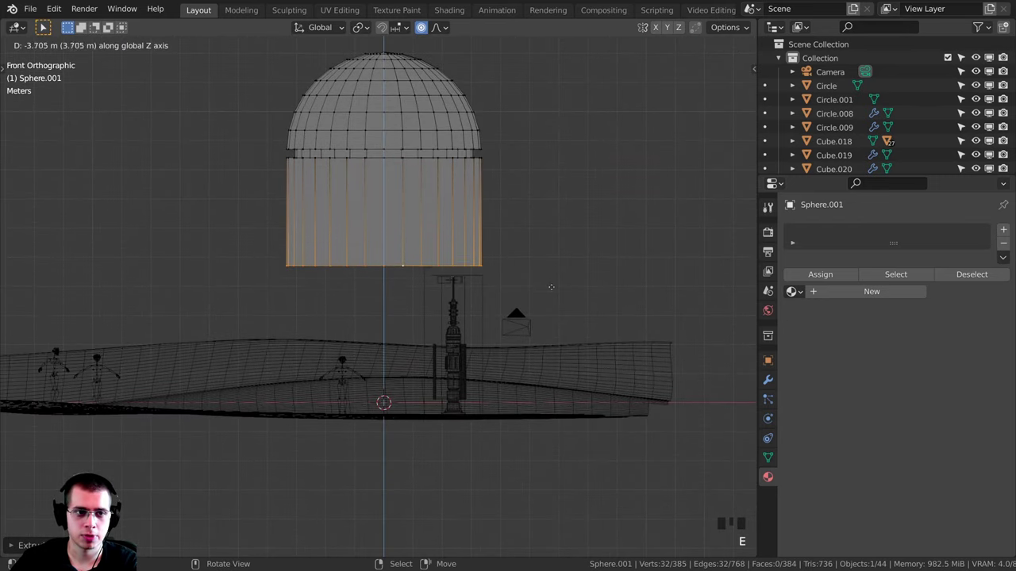
left_click(548, 315)
key("Tab")
key("z")
left_click(586, 236)
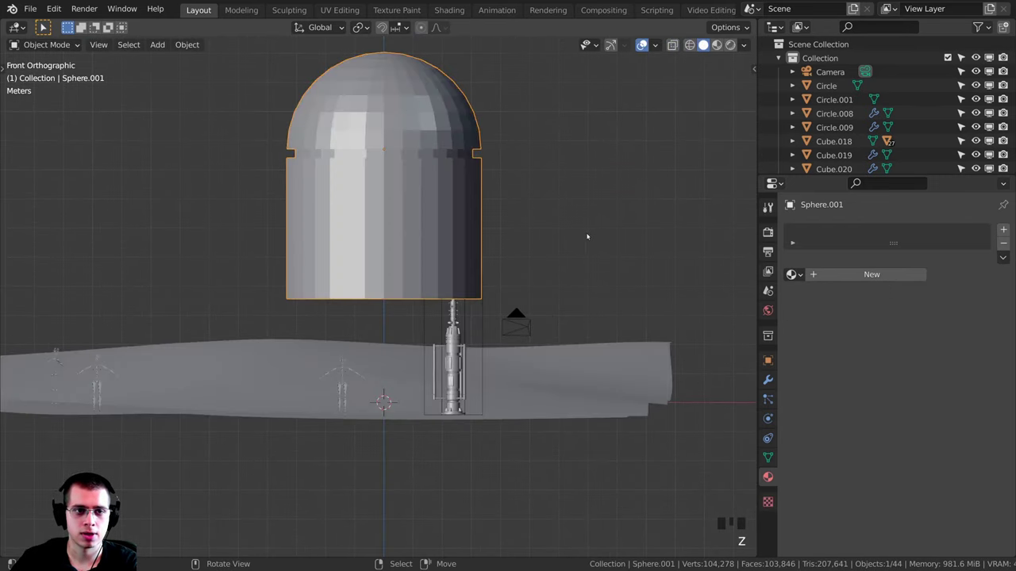
- Select the entire mesh of the domed tower and scale it along the Z axis
scroll(527, 242, "down", 5)
middle_click_drag(587, 236, 182, 386)
scroll(526, 242, "up", 3, "shift")
key("KP_Decimal")
scroll(476, 181, "down", 4)
key("Tab")
key("a")
key("a")
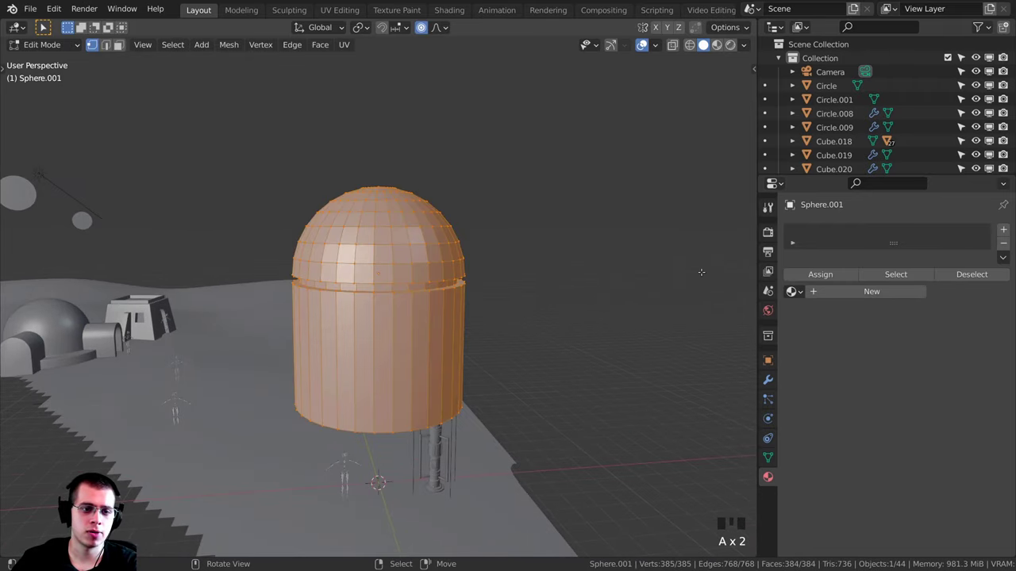
scroll(514, 243, "up", 1)
middle_click_drag(514, 243, 357, 417)
key("s")
key("z")
left_click(547, 250)
- Refine the domed tower's height with another Z-axis scaling of its mesh
key("Tab")
key("Tab")
key("s")
key("z")
left_click(558, 239)
key("Tab")
- Return the domed tower to Object Mode and shade it smooth
scroll(558, 240, "down", 1)
key("Tab")
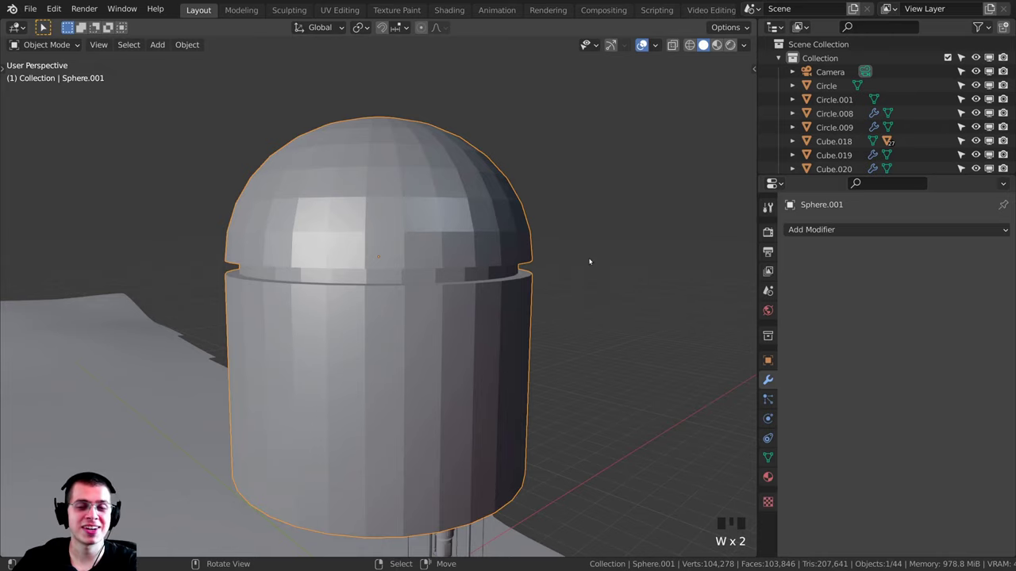
key("w")
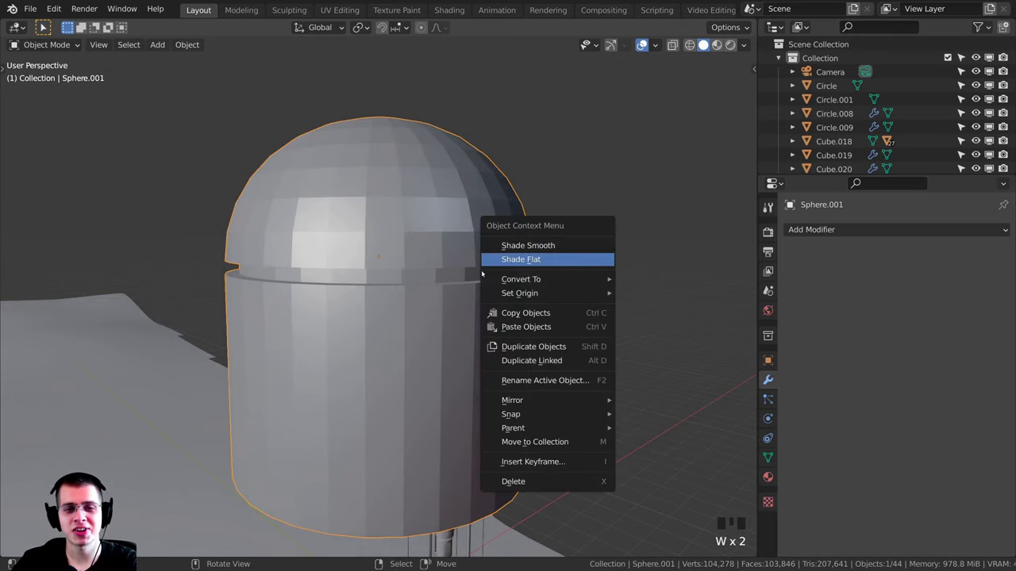
left_click(589, 243)
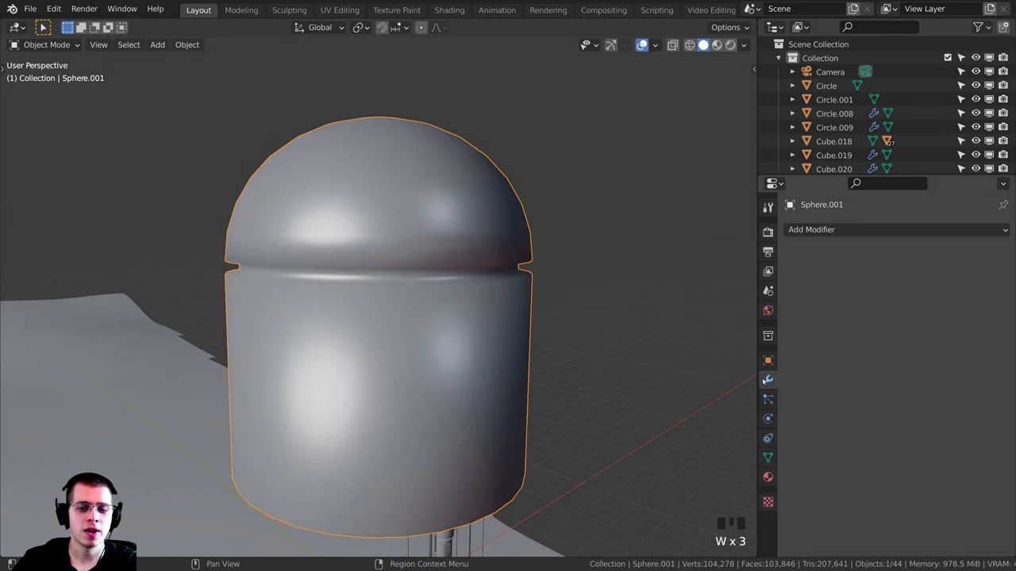
- Add a Bevel modifier to the domed tower with 4 segments and an amount of 0.005 m
left_click(831, 229)
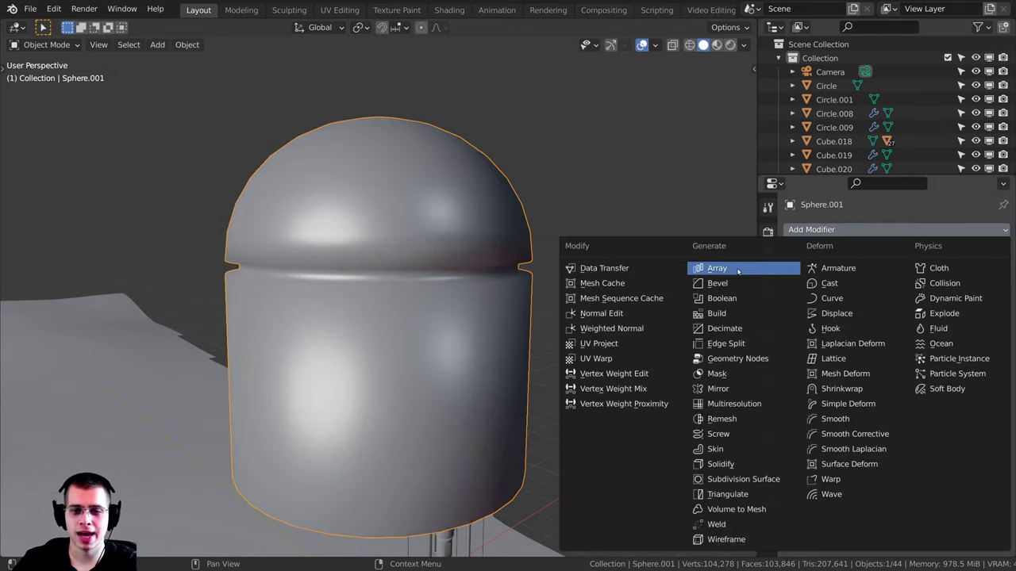
left_click(717, 284)
scroll(593, 283, "up", 2)
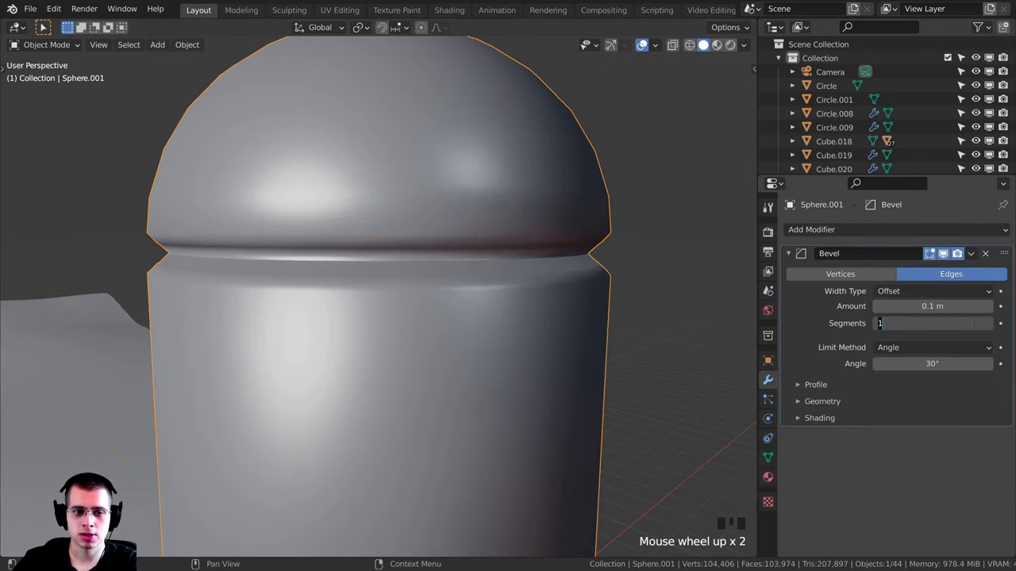
left_click(988, 323)
left_click(988, 323)
left_click(988, 323)
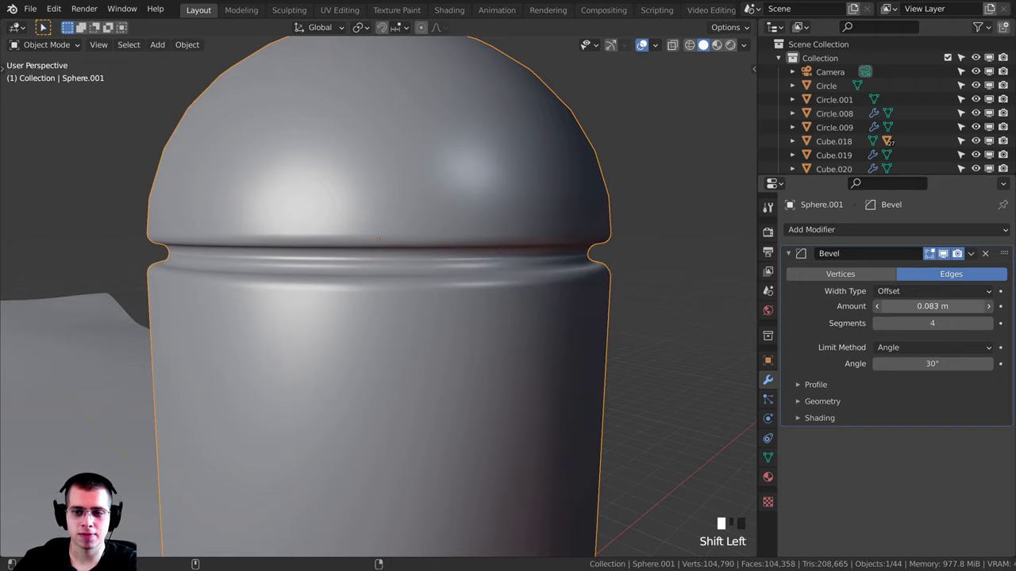
left_click_drag(932, 306, 889, 306, "shift")
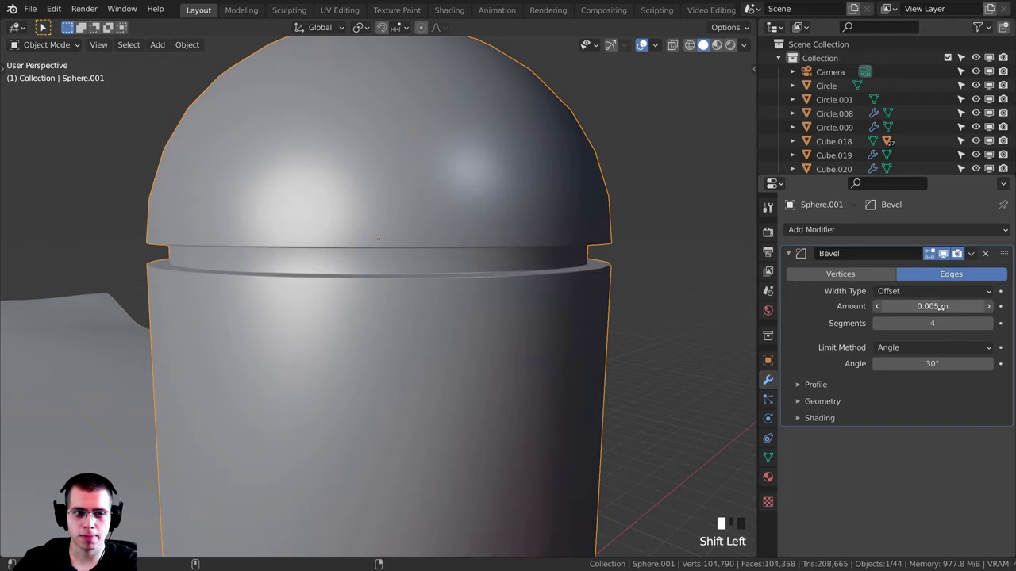
- Switch the domed tower to flat shading and inspect its bevelled edges
scroll(412, 318, "down", 5)
mouse_move(389, 329)
middle_mouse_down()
mouse_move(411, 297)
mouse_move(477, 312)
mouse_move(441, 298)
mouse_move(605, 442)
middle_mouse_up()
left_click(430, 287)
left_click(429, 299)
scroll(462, 324, "up", 3)
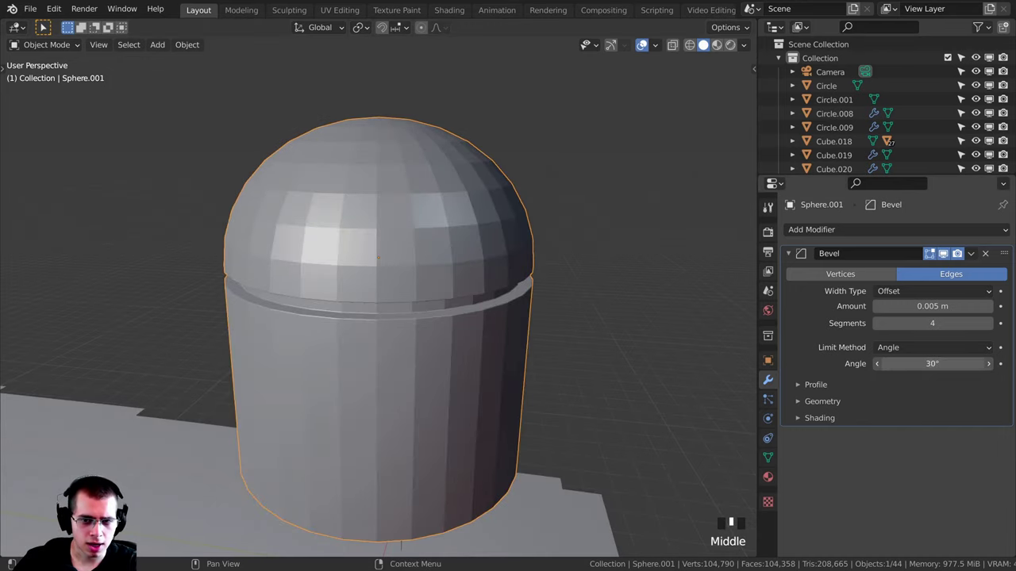
- Set the bevel's angle limit to 36° and shade the domed tower smooth
middle_click_drag(378, 256, 571, 370)
scroll(357, 253, "up", 2)
key("w")
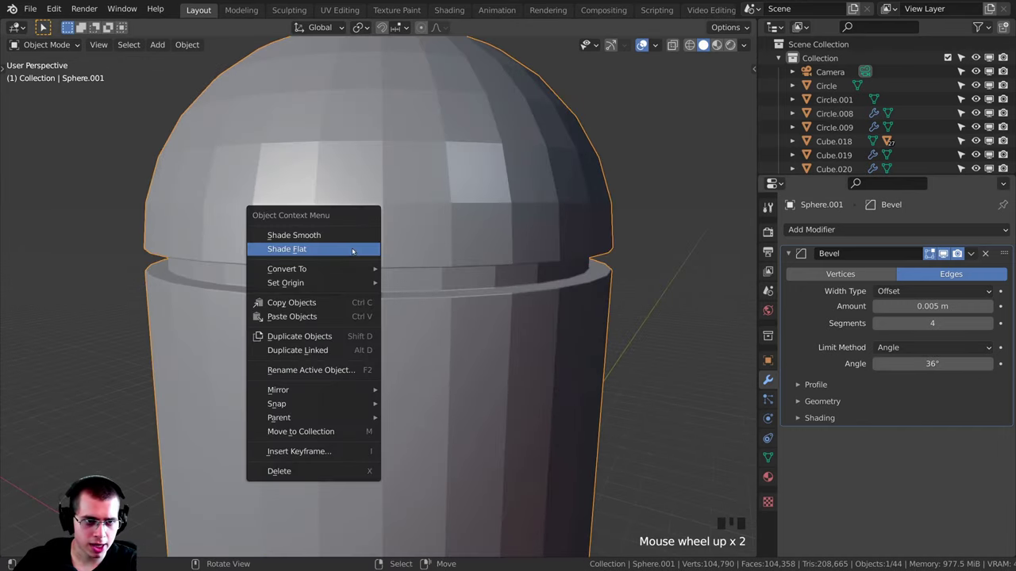
left_click(336, 231)
scroll(336, 231, "down", 4)
mouse_move(336, 231)
middle_mouse_down()
mouse_move(355, 202)
mouse_move(361, 246)
middle_mouse_up()
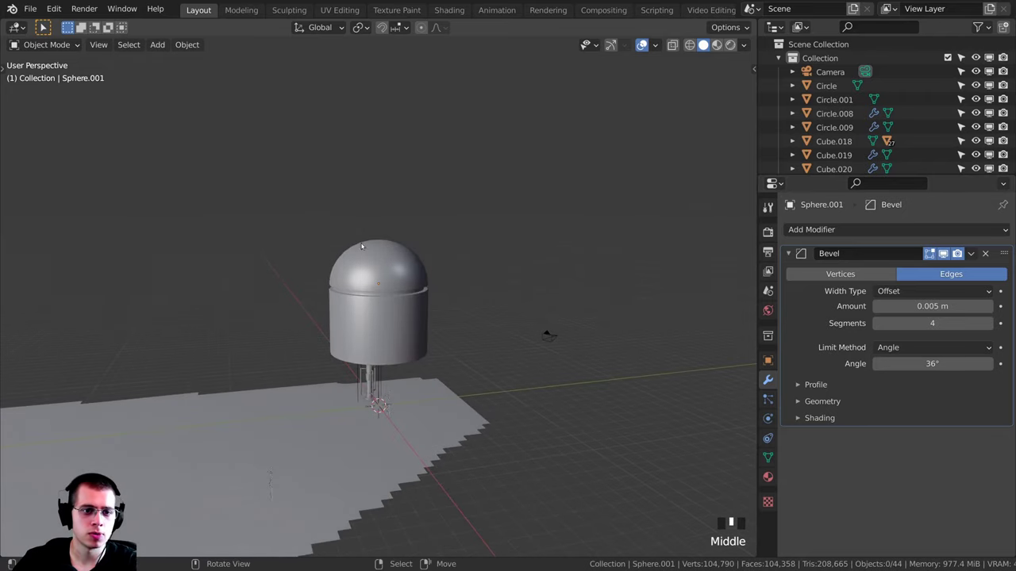
- In top view, move the domed tower to just behind the square house
key("KP_7")
scroll(448, 279, "down", 7)
middle_click_drag(328, 212, 393, 296, "shift")
key("g")
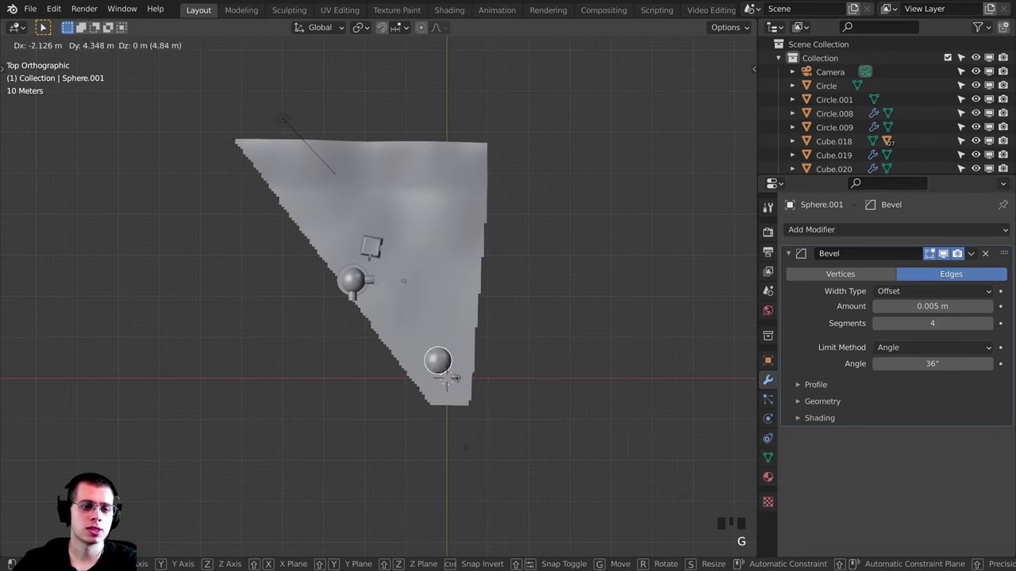
left_click(494, 228)
scroll(494, 227, "up", 4)
middle_click_drag(494, 227, 520, 289, "shift")
scroll(528, 278, "up", 1)
middle_click_drag(564, 233, 557, 251, "shift")
scroll(558, 251, "up", 1)
key("g")
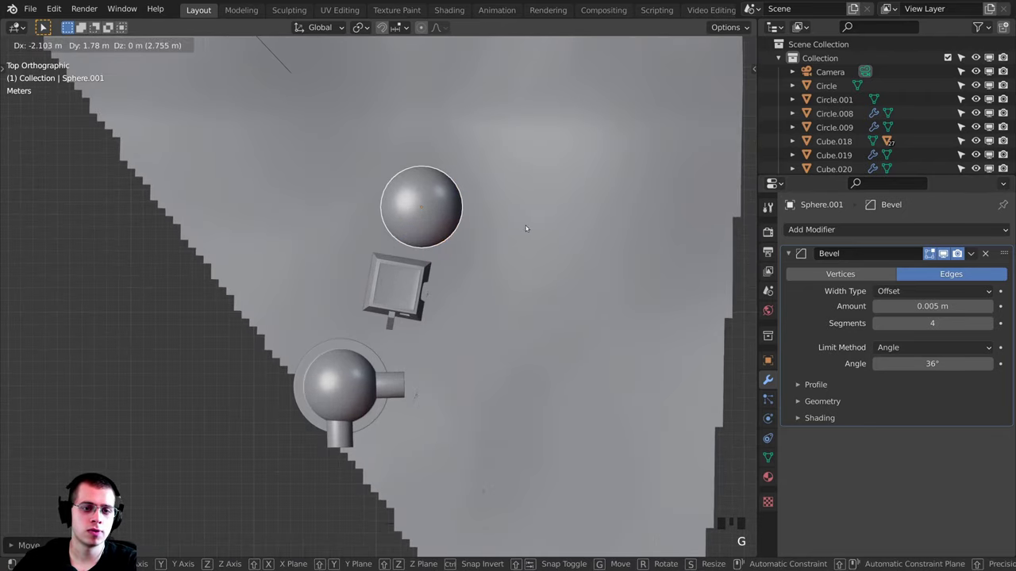
left_click(528, 228)
- Move the domed tower along the Z axis to adjust its elevation, and check it through the camera
scroll(528, 228, "down", 3)
middle_click_drag(500, 261, 377, 190)
key("g")
key("z")
left_click(435, 236)
key("KP_0")
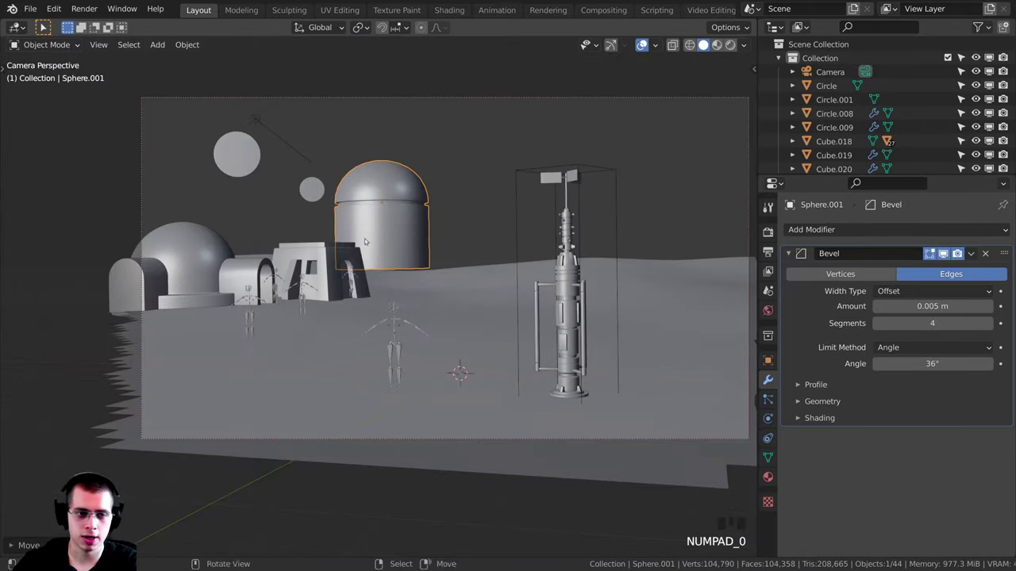
- Scale the domed tower down and reposition it behind the square house in the camera view
scroll(381, 241, "up", 2)
key("s")
left_click(477, 225)
key("g")
left_click(431, 239)
middle_click_drag(403, 224, 428, 325, "shift")
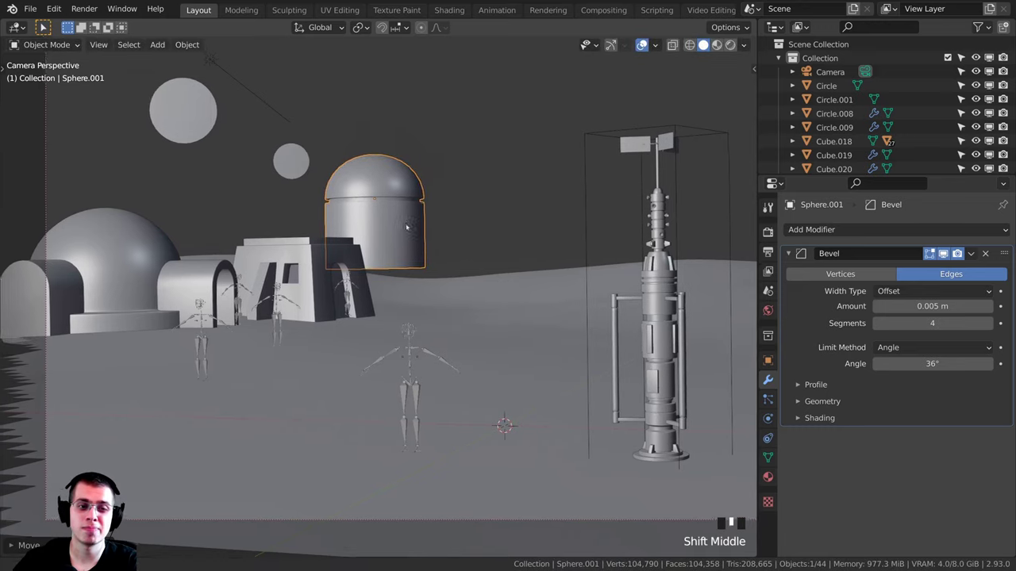
- Frame the domed tower, move it closer to the ground, and return to the camera view
key("KP_Decimal")
key("g")
left_click(416, 341)
key("KP_0")
scroll(530, 277, "up", 2)
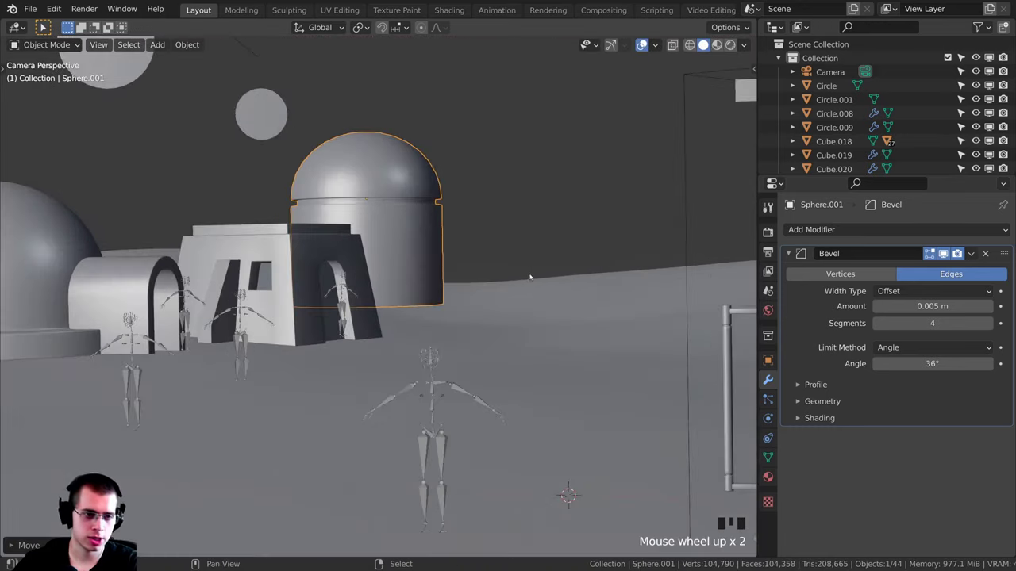
- Fine-tune the domed tower's position behind the square house with two small moves in the camera view
middle_click_drag(530, 277, 533, 290, "shift")
key("g")
middle_click(534, 295)
left_click(535, 295)
key("g")
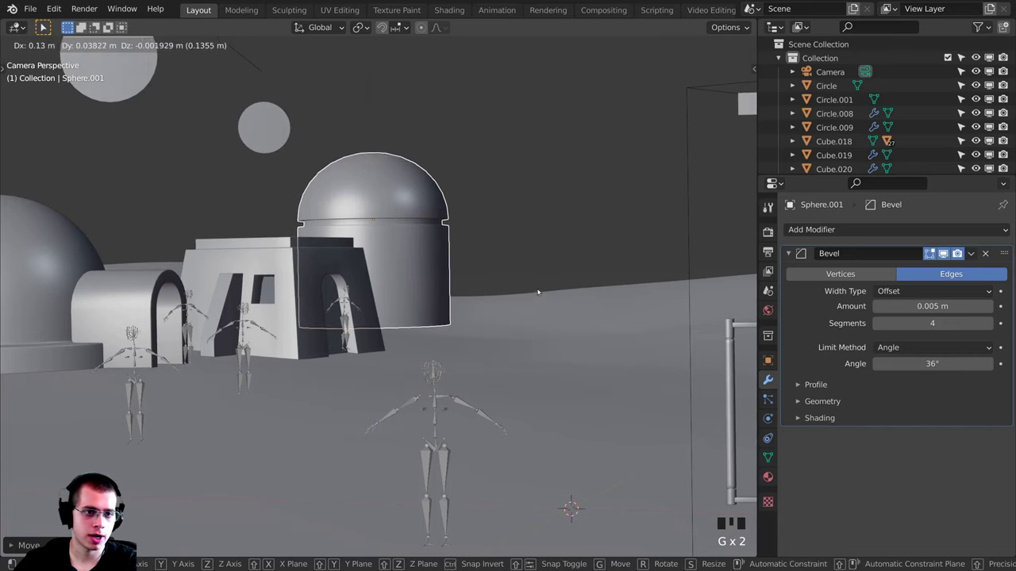
left_click(537, 292)
- Select the bottom edge loop of the domed tower and move it down along Z into the sand
middle_click_drag(441, 331, 475, 331, "shift")
scroll(475, 331, "up", 1)
key("Tab")
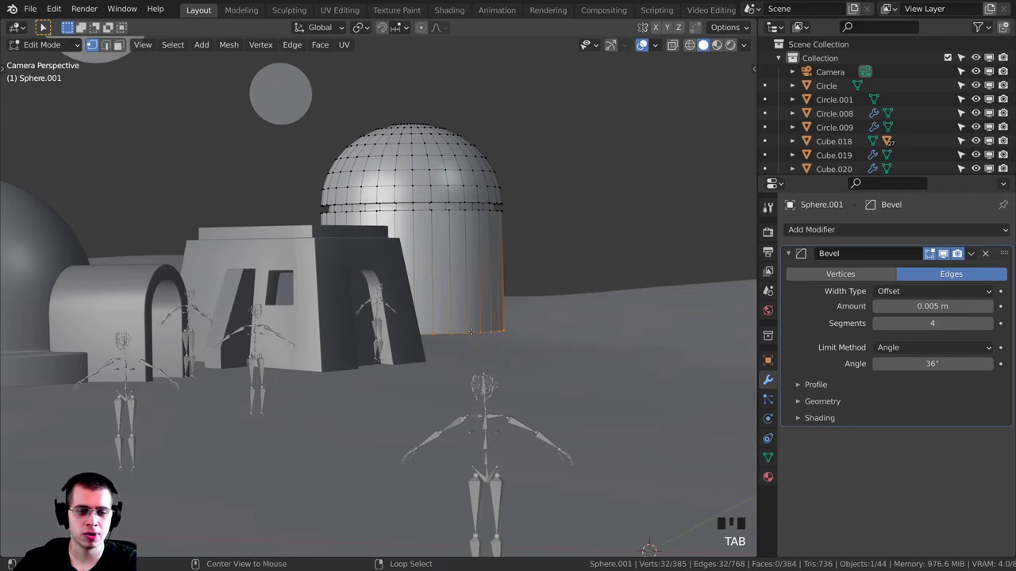
middle_click_drag(472, 332, 413, 322)
key("KP_Decimal")
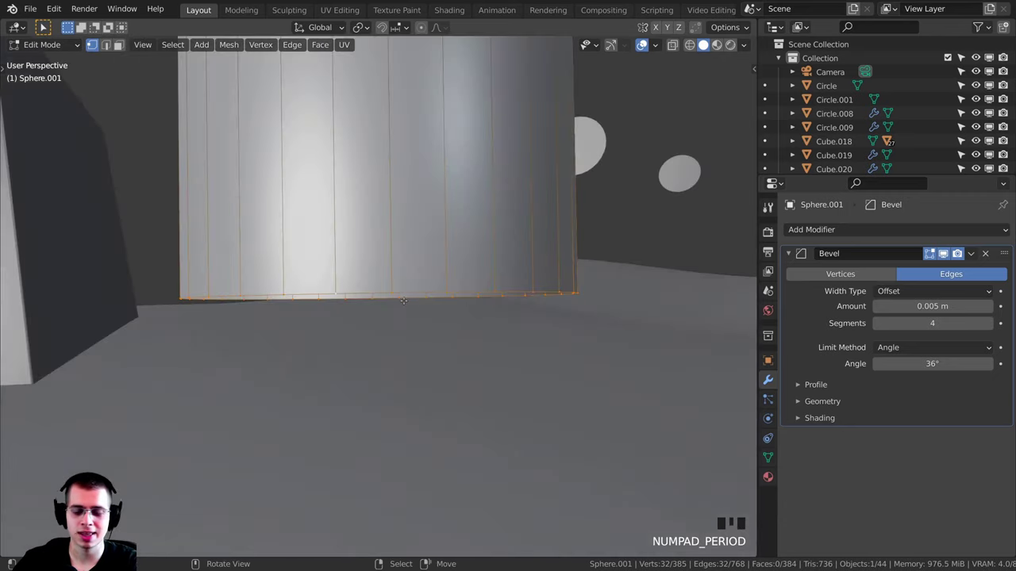
scroll(337, 312, "down", 5)
middle_click_drag(337, 312, 349, 302)
key("g")
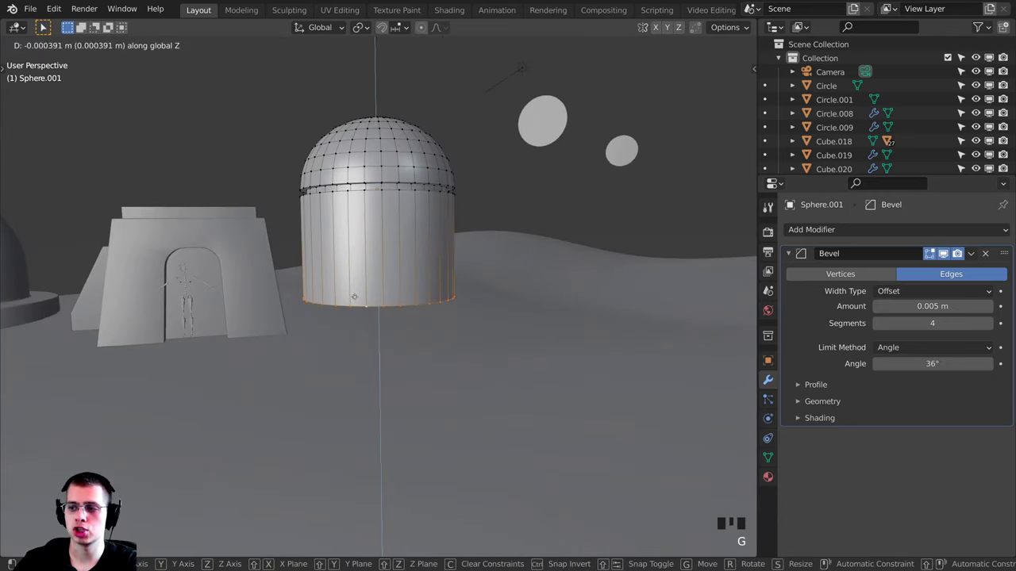
left_click(362, 345)
- Return to Object Mode, deselect everything, and show the camera view in Material Preview shading
key("Tab")
mouse_move(352, 281)
middle_mouse_down()
mouse_move(356, 229)
mouse_move(364, 271)
middle_mouse_up()
key("KP_0")
key("a")
key("z")
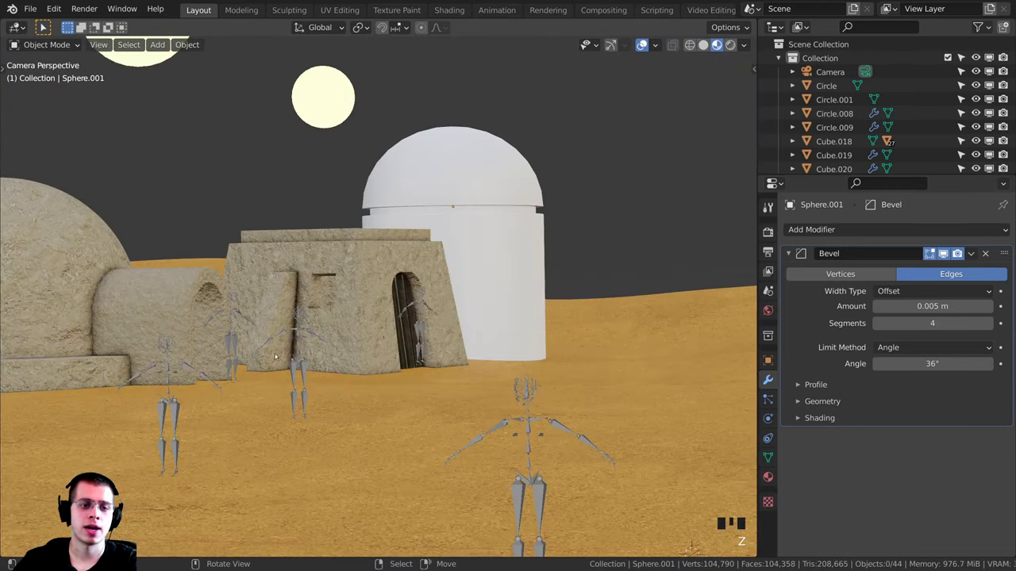
- Select the square house and open its material settings
mouse_move(409, 347)
middle_mouse_down()
mouse_move(360, 349)
mouse_move(382, 361)
middle_mouse_up()
scroll(383, 361, "up", 4)
middle_click_drag(287, 271, 352, 325, "shift")
left_click(332, 355)
scroll(373, 333, "up", 2)
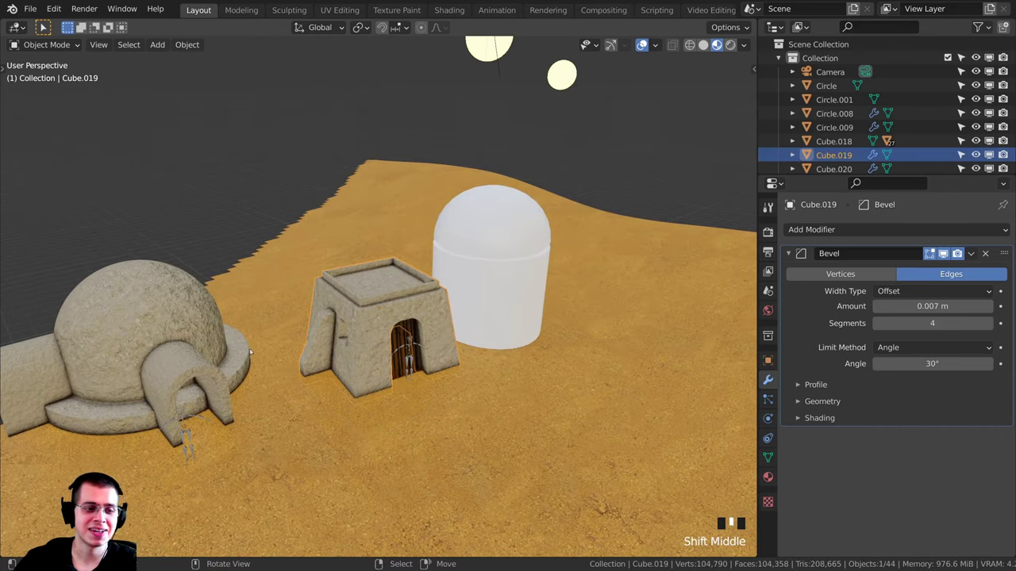
middle_click_drag(250, 352, 397, 315, "shift")
scroll(458, 242, "up", 2)
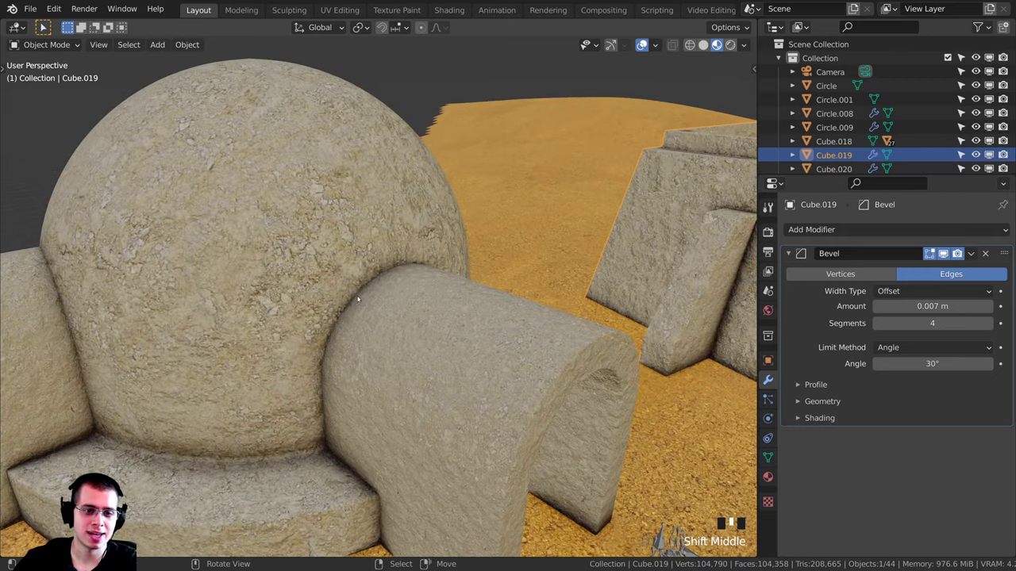
middle_click_drag(586, 277, 425, 311, "shift")
middle_click_drag(651, 291, 444, 321, "shift")
scroll(754, 314, "down", 1)
left_click(768, 476)
key("g")
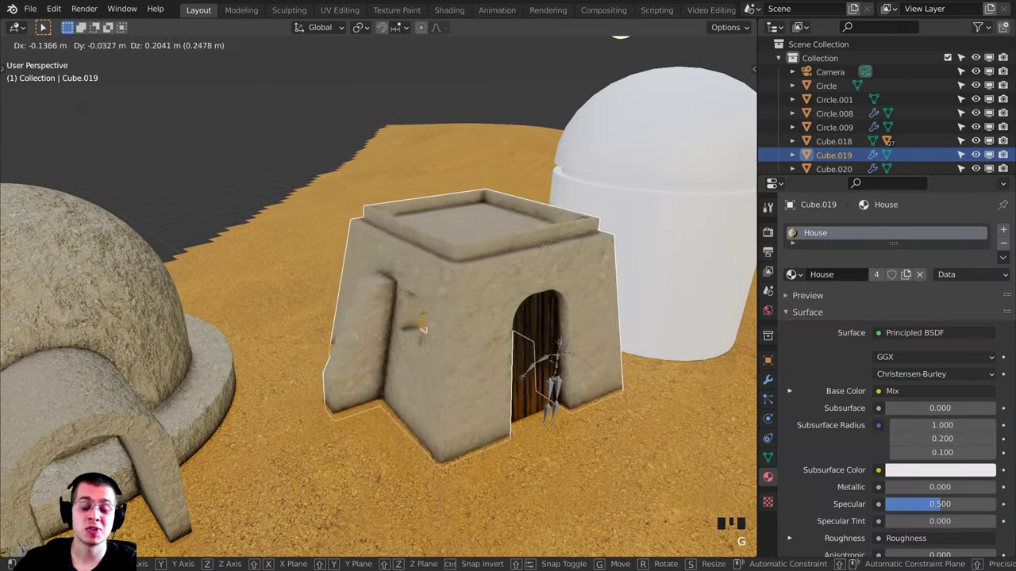
right_click(550, 245)
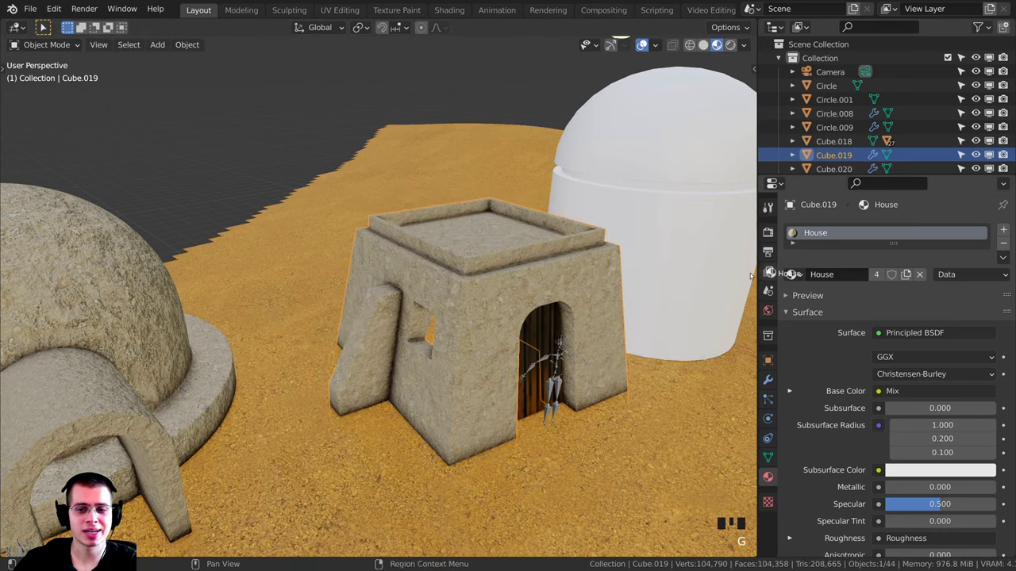
- Assign the square house's House material to the domed tower
left_click_drag(751, 276, 648, 149)
middle_click_drag(649, 150, 585, 267)
left_click(567, 246)
scroll(445, 304, "up", 1)
mouse_move(429, 279)
middle_mouse_down()
mouse_move(444, 304)
mouse_move(429, 276)
middle_mouse_up()
- Select the tower, square house, dome and both arched entrances, apply their scale, and deselect them
right_click(442, 274, "shift")
right_click(177, 362, "shift")
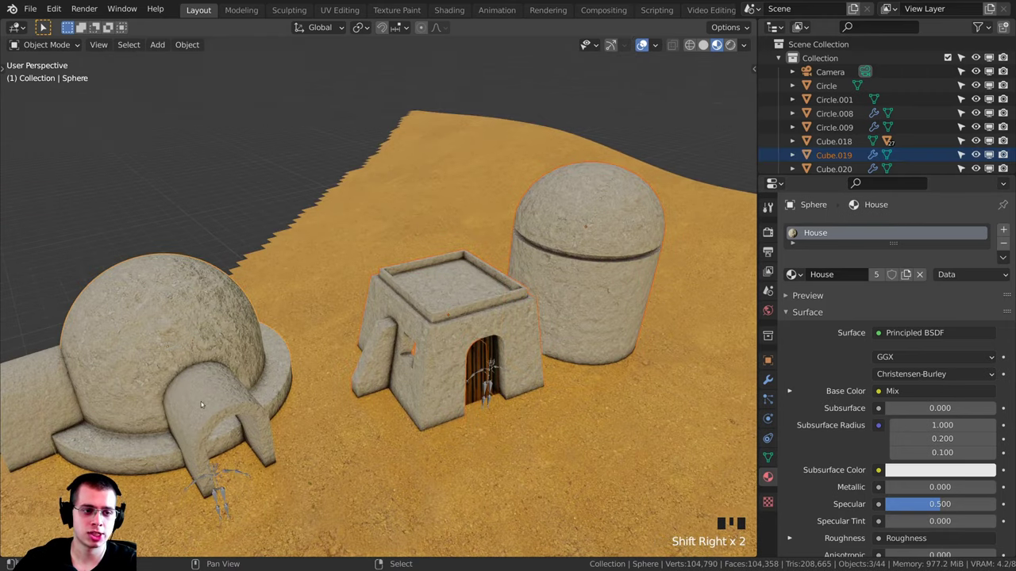
right_click(201, 401, "shift")
right_click(16, 405, "shift")
key("g")
key("Escape")
middle_click_drag(353, 373, 360, 272, "shift")
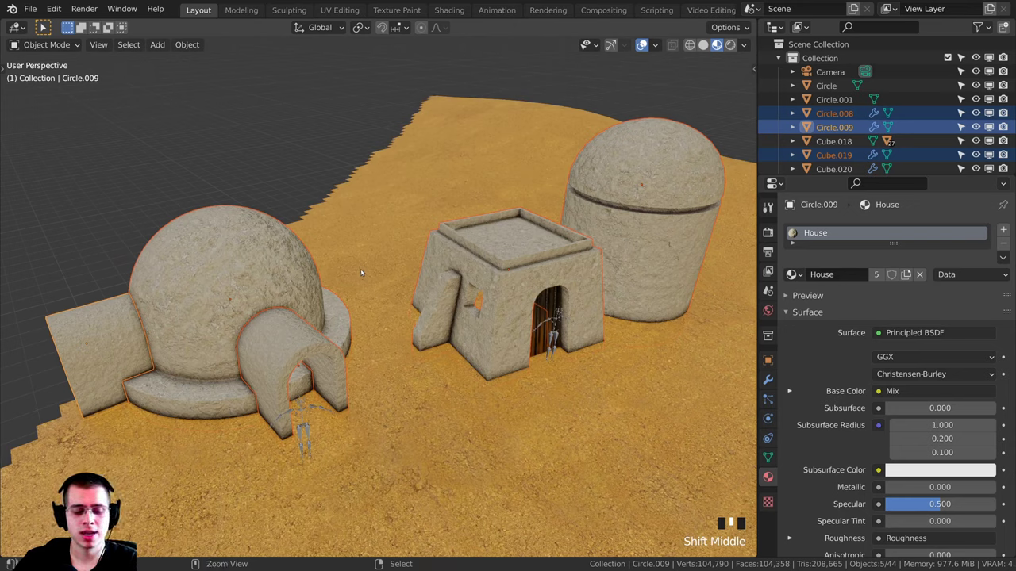
key("ctrl+a")
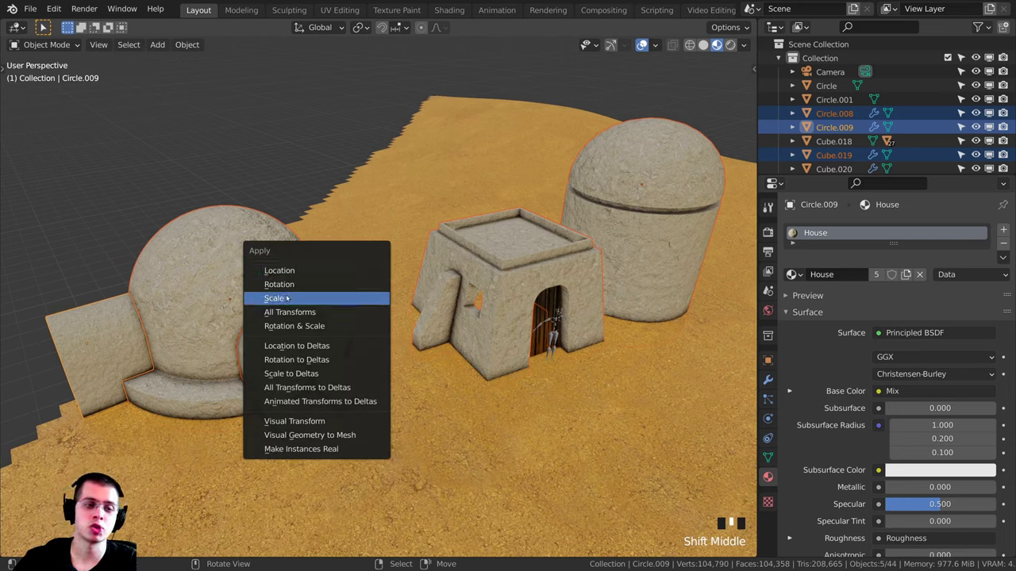
left_click(277, 299)
key("alt+a")
middle_click_drag(284, 294, 359, 261)
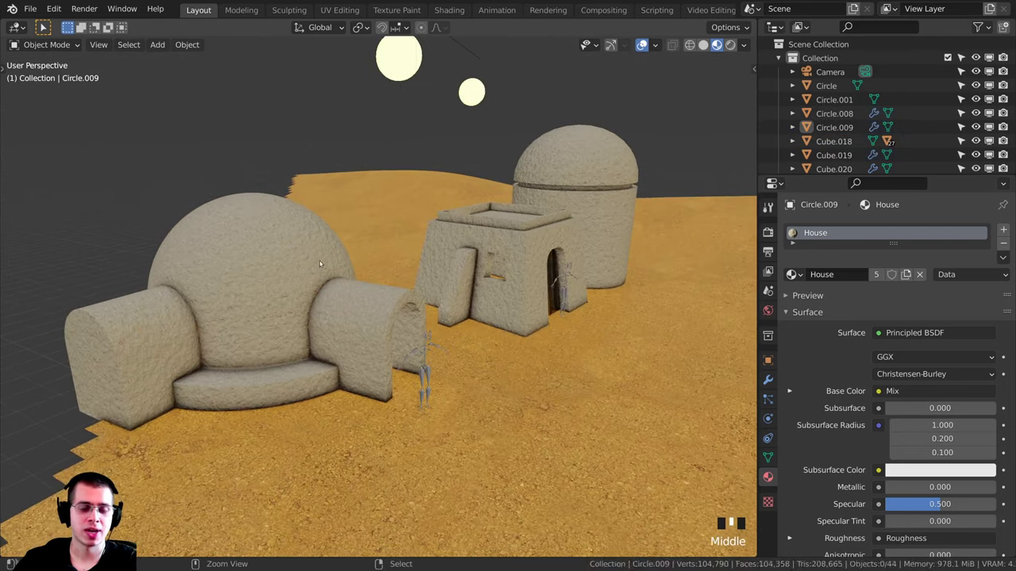
- Save the scene file and look closely at the House texture on the buildings
key("ctrl+s")
scroll(359, 261, "up", 2)
scroll(361, 263, "up", 3)
key("ctrl+s")
middle_click_drag(320, 297, 305, 293)
scroll(310, 292, "down", 2)
key("ctrl+s")
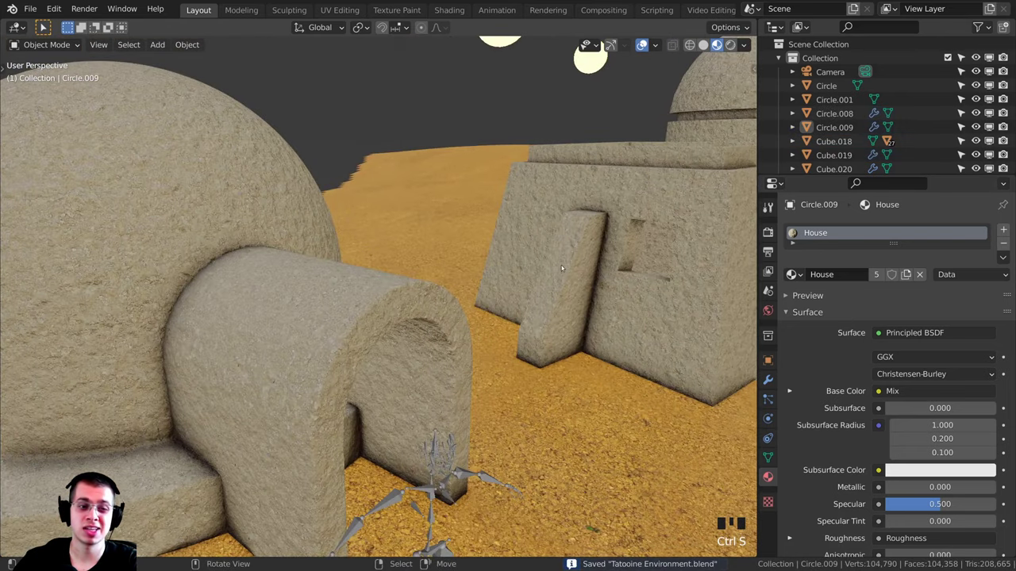
- Select the square house and show its House material's Mapping nodes in the Shading workspace
scroll(552, 268, "down", 1)
middle_click_drag(541, 272, 564, 273, "shift")
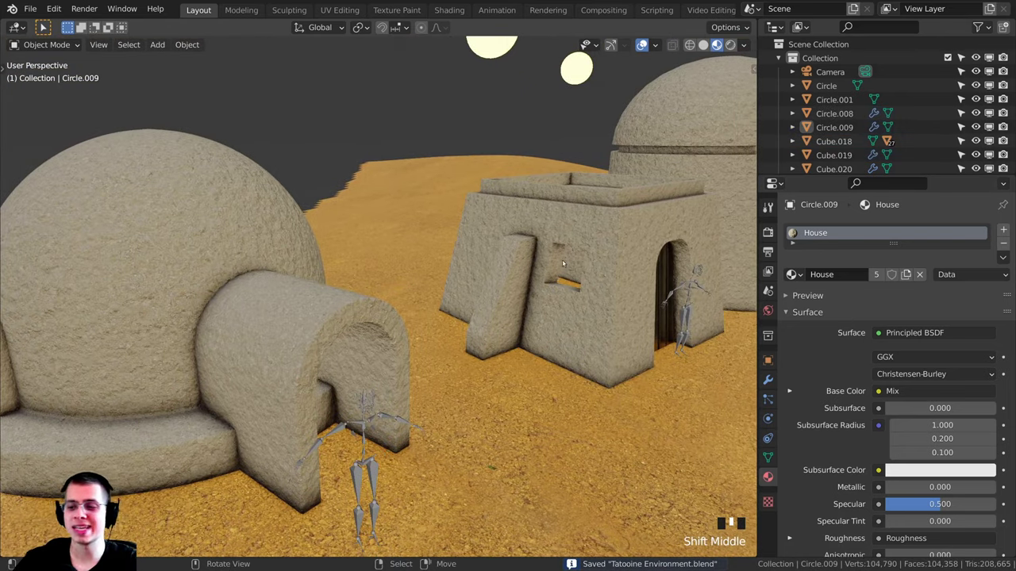
right_click(562, 254)
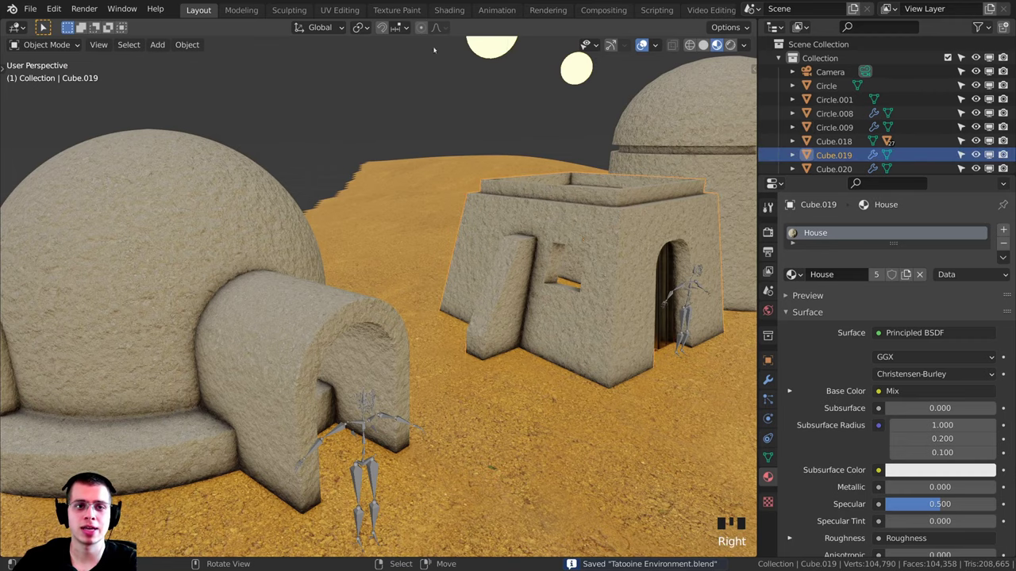
scroll(596, 145, "down", 2)
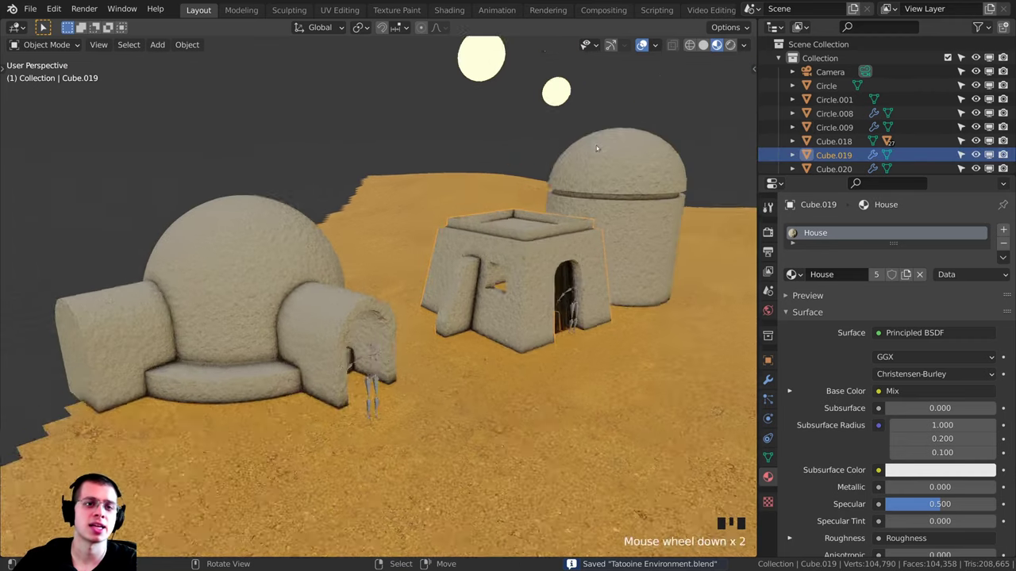
scroll(624, 234, "up", 2)
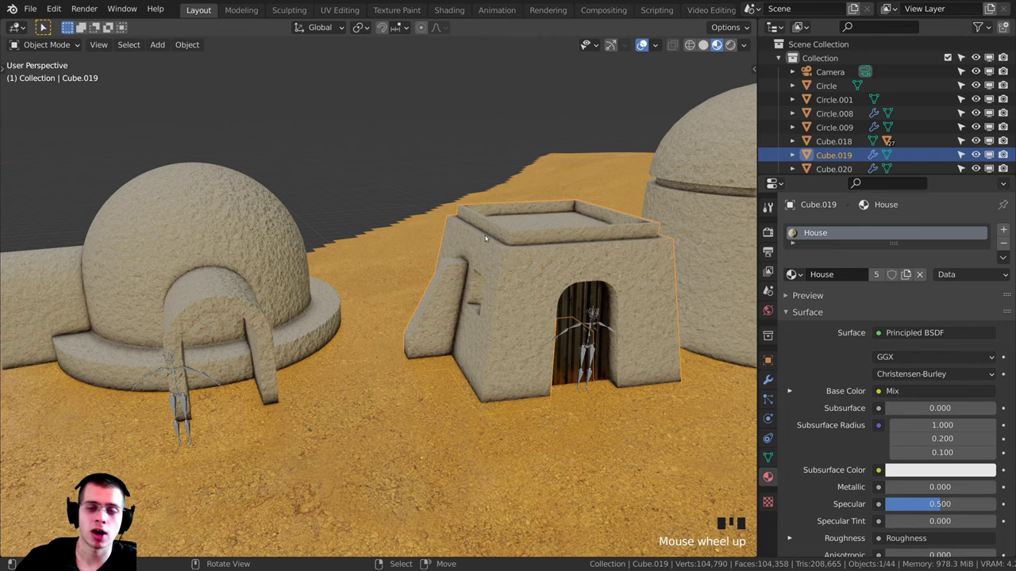
middle_click_drag(513, 236, 473, 192)
key("a")
left_click(449, 9)
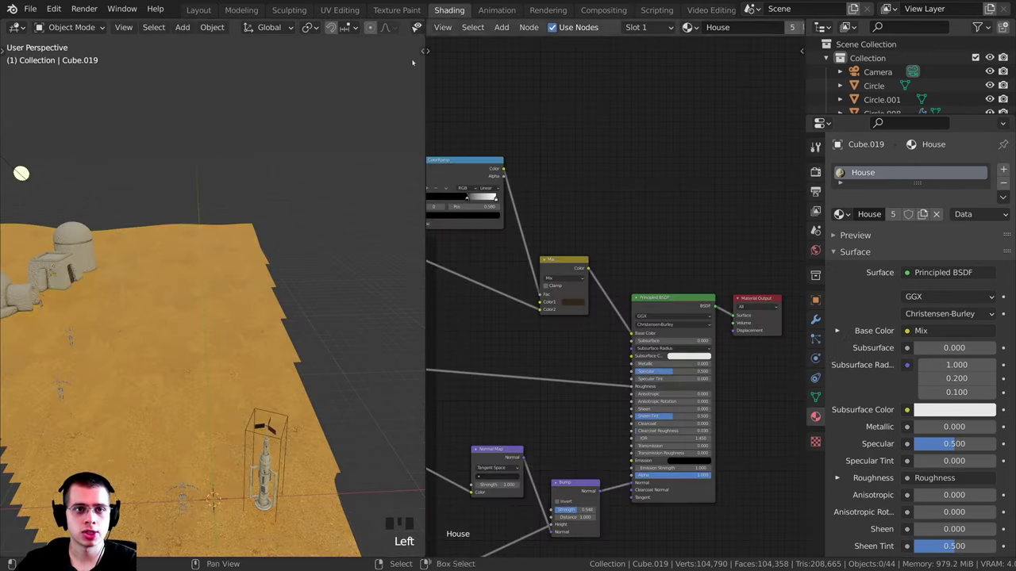
scroll(635, 294, "up", 10)
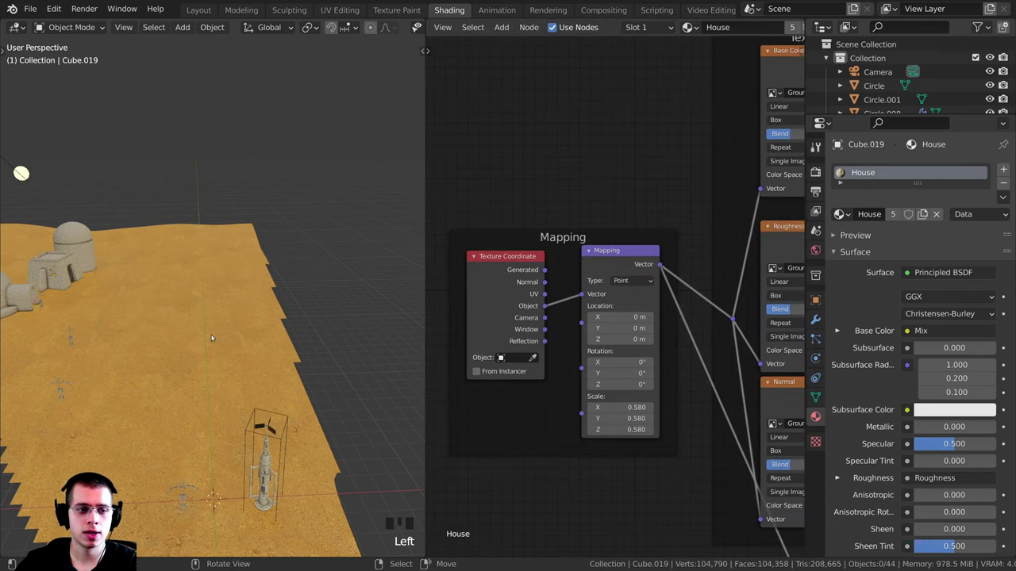
- Set the House material's Mapping scale to 0.330 on X, Y and Z while judging the texture through the camera
key("KP_0")
middle_click_drag(316, 254, 386, 316, "shift")
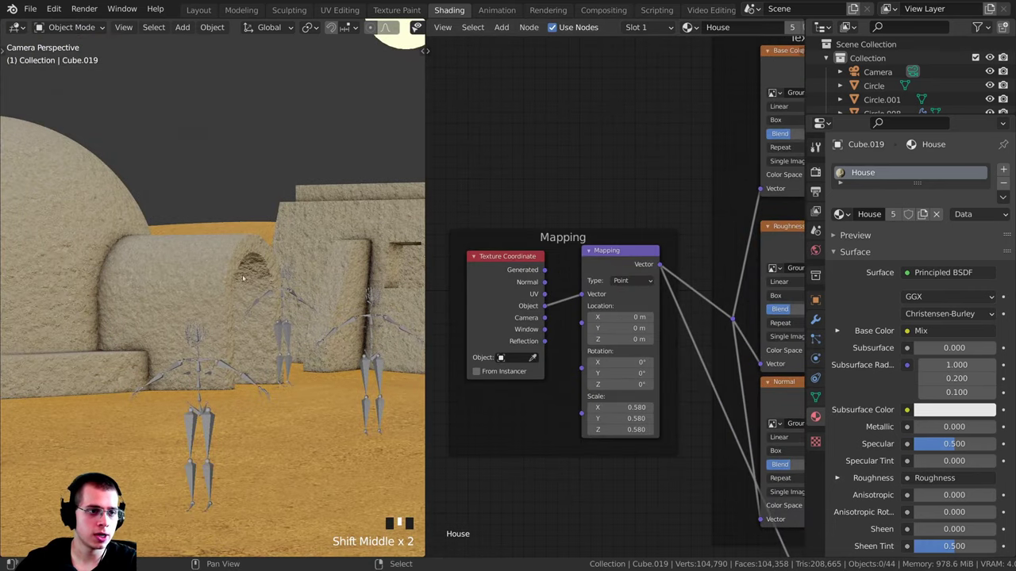
middle_click_drag(560, 257, 556, 228)
left_click_drag(556, 226, 543, 219)
scroll(619, 159, "down", 9)
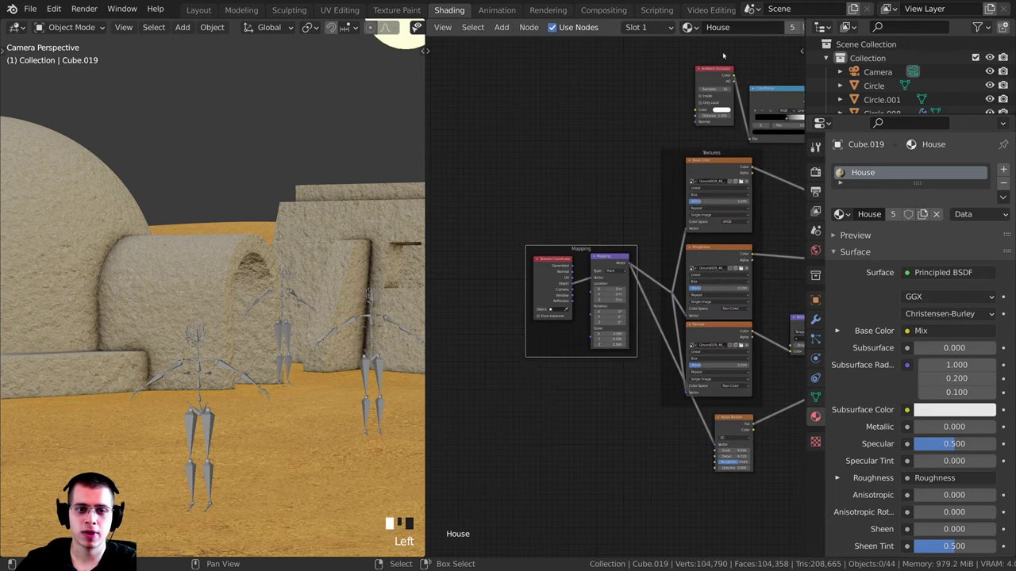
scroll(596, 421, "up", 10)
middle_click_drag(601, 391, 601, 326)
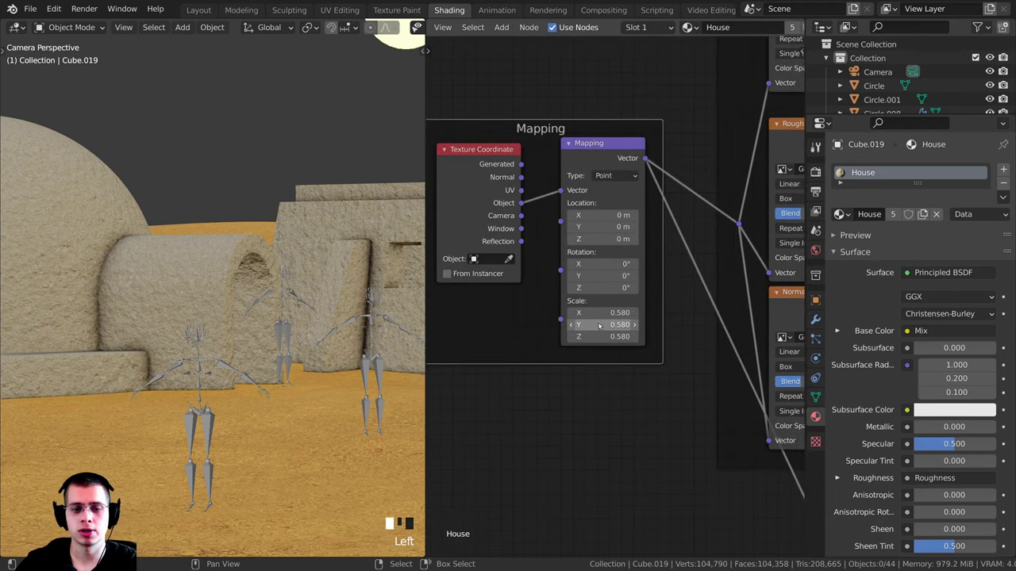
scroll(599, 326, "up", 4)
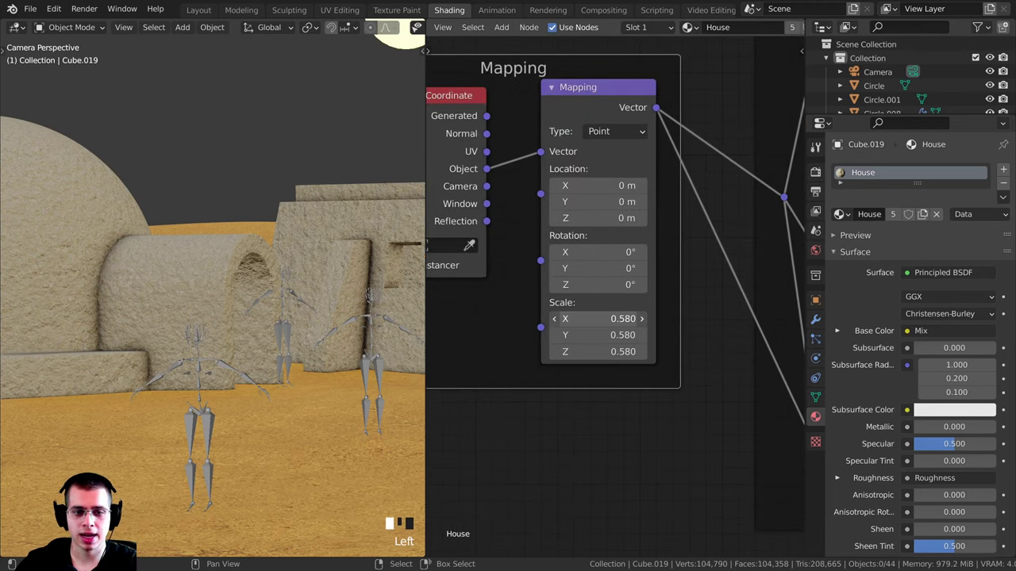
left_click_drag(603, 318, 564, 318)
middle_click_drag(318, 310, 339, 299, "shift")
scroll(339, 299, "up", 2)
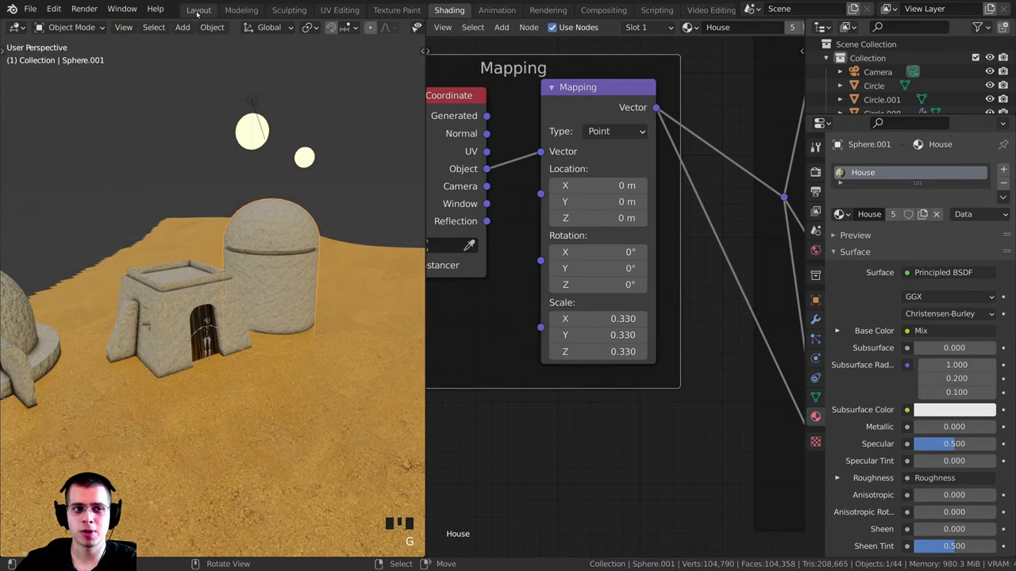
- Switch to the Layout workspace and reposition the domed tower beside the square house
left_click(199, 10)
scroll(341, 232, "down", 5)
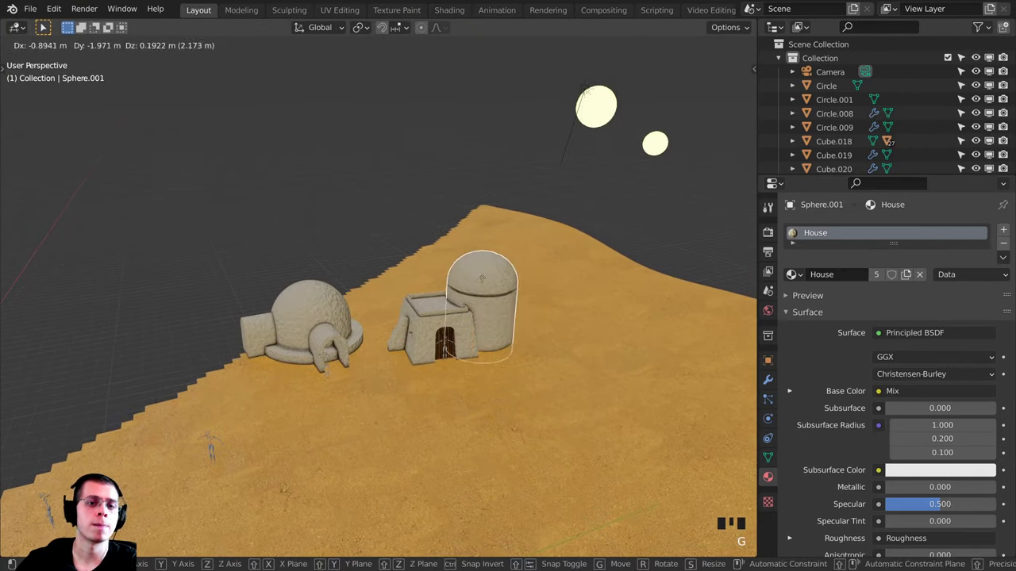
scroll(341, 232, "up", 3)
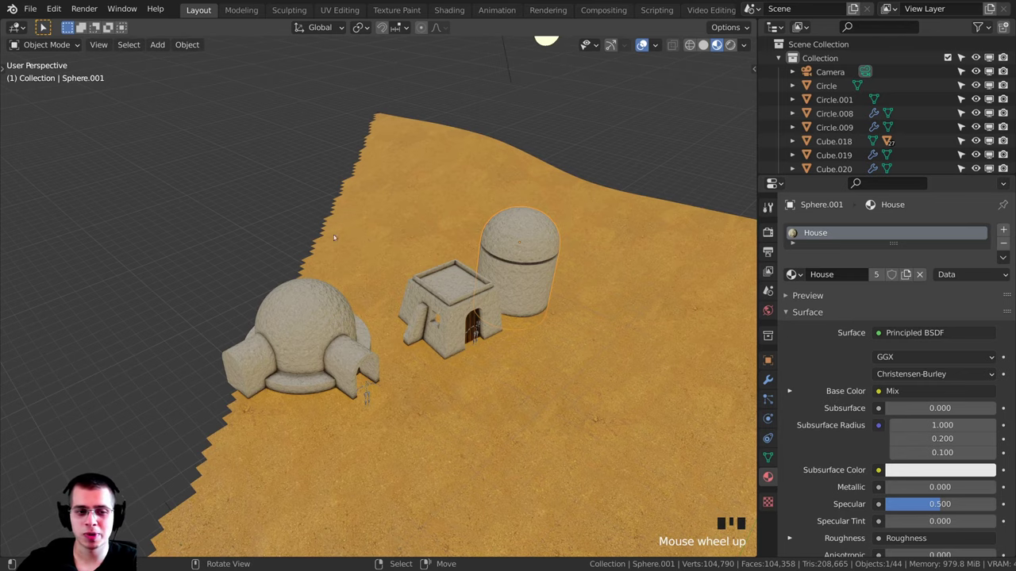
- Duplicate the domed tower in top view and place the copy near the terrain's edge, beyond the dome house
middle_click_drag(406, 277, 322, 308)
key("KP_0")
scroll(302, 311, "down", 5)
key("KP_7")
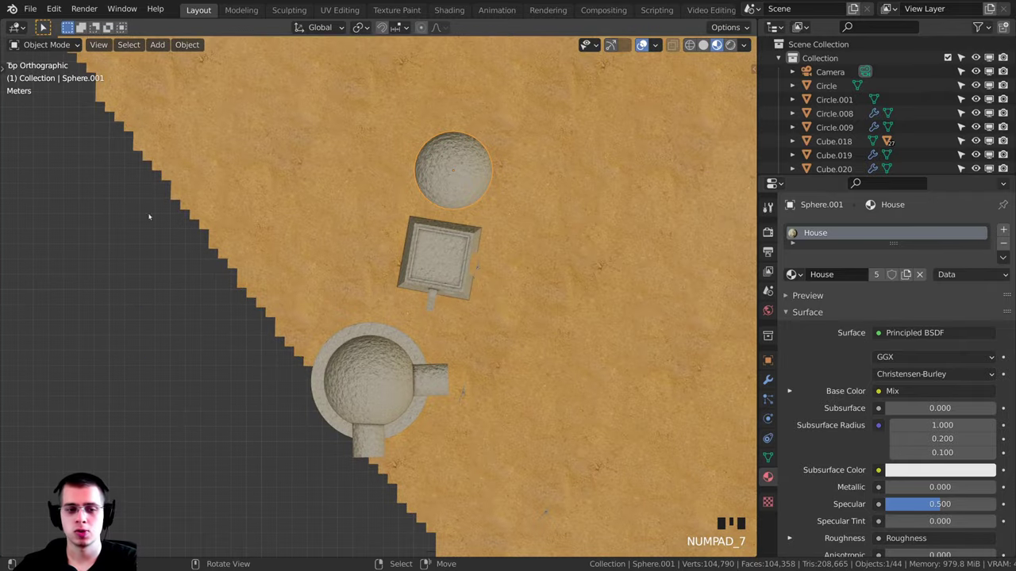
middle_click_drag(607, 230, 516, 150, "shift")
scroll(626, 233, "down", 2)
scroll(513, 224, "up", 1)
middle_click_drag(513, 224, 488, 217)
key("KP_7")
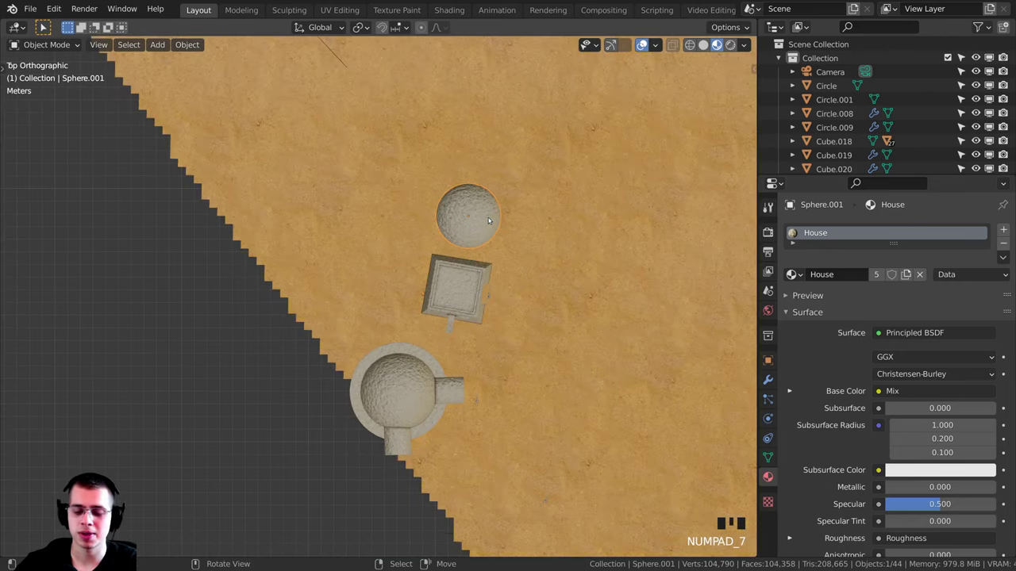
scroll(524, 219, "up", 3)
scroll(566, 219, "down", 4)
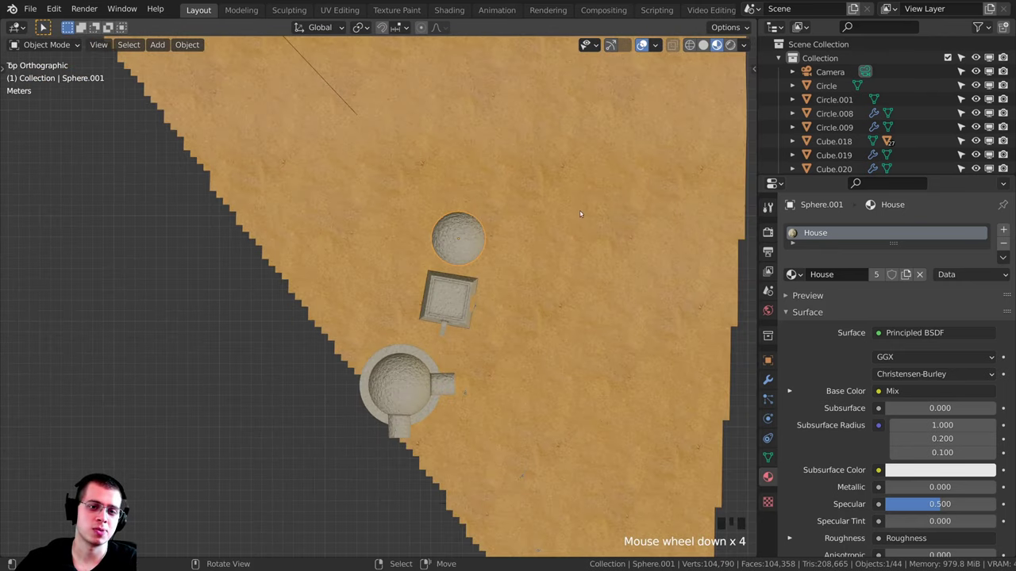
key("shift+d")
left_click(304, 266)
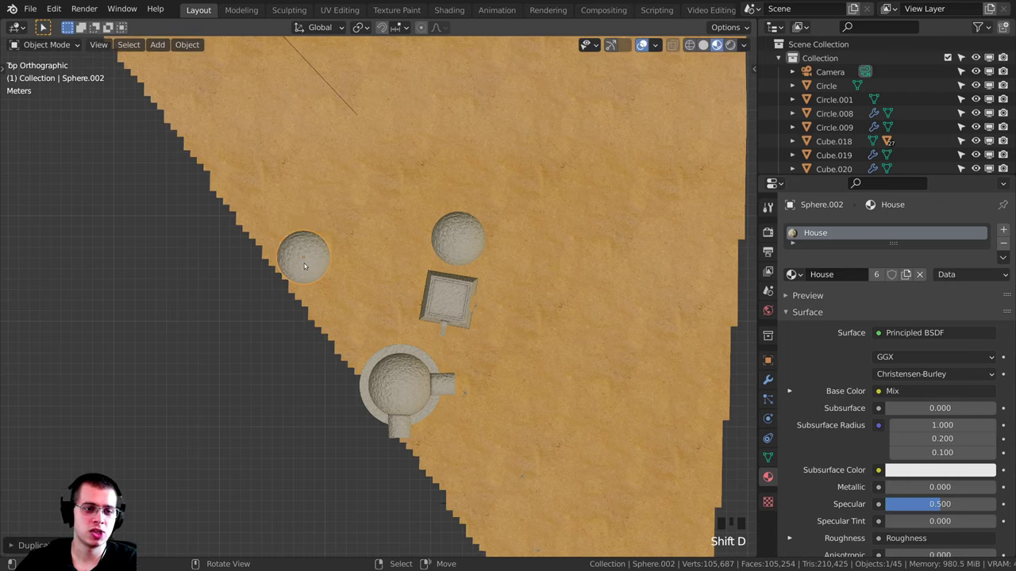
- Adjust the duplicated tower's position in camera and top views so it stands partly hidden behind the dome house
key("KP_0")
key("g")
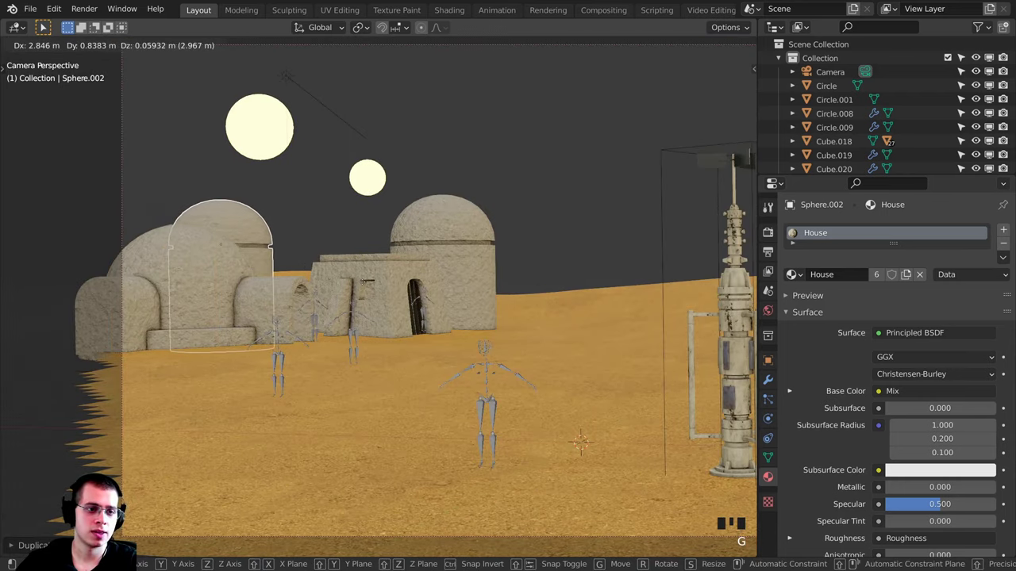
left_click(365, 282)
key("KP_7")
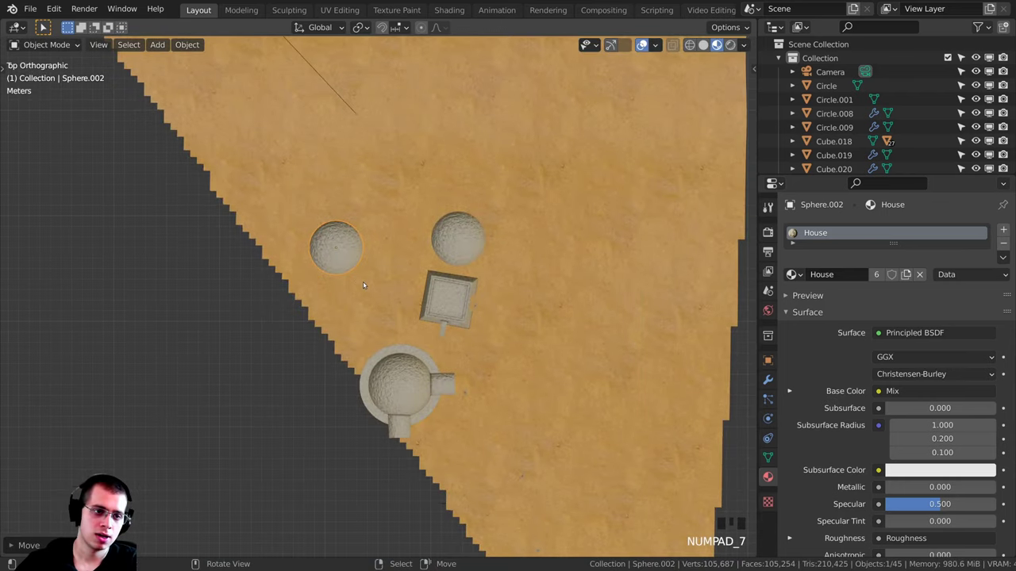
key("g")
left_click(328, 243)
key("KP_0")
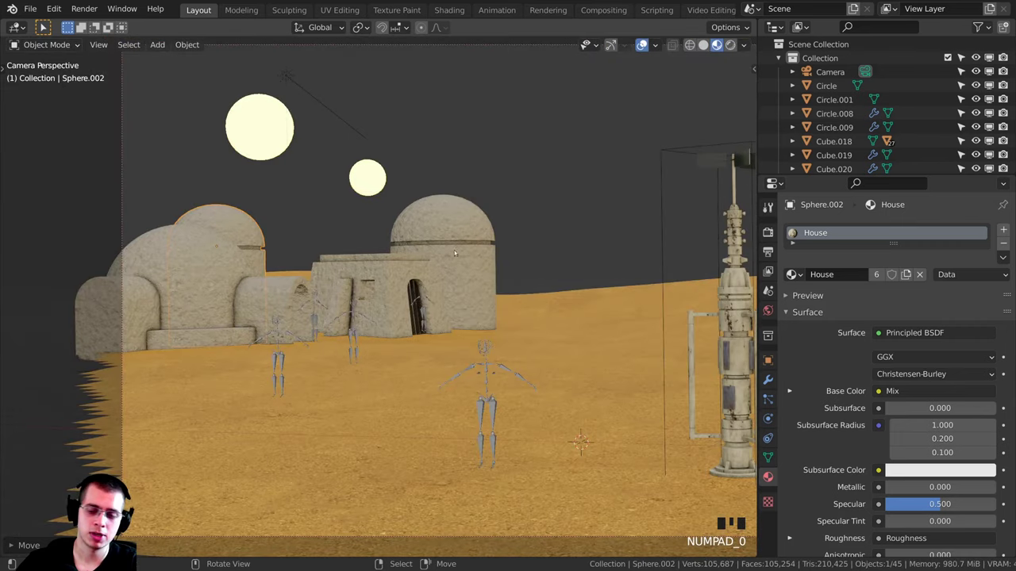
key("g")
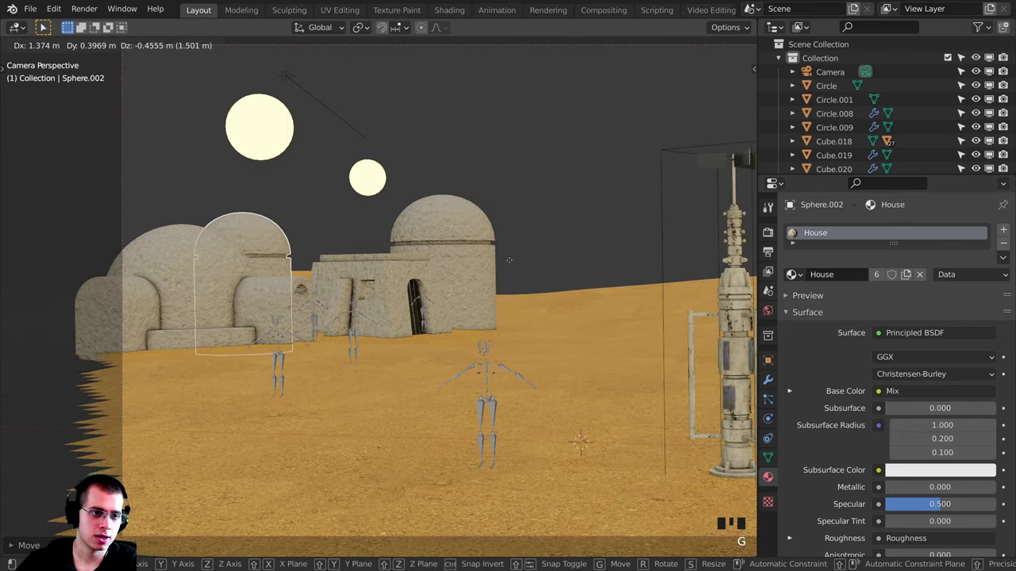
- Preview the camera view with rendered shading and save the scene file
key("z")
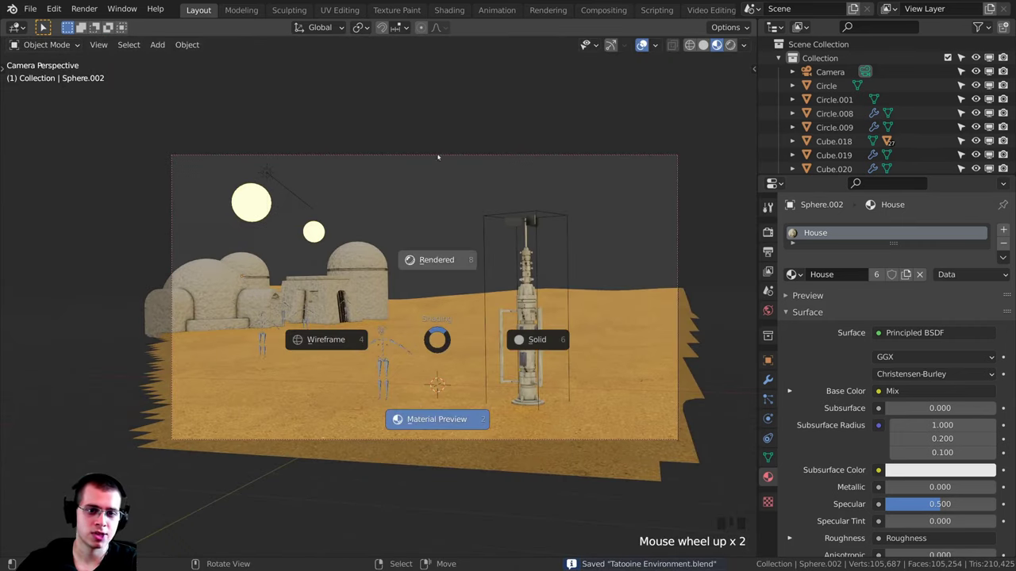
left_click(437, 259)
middle_click_drag(403, 313, 381, 307, "shift")
key("ctrl+s")
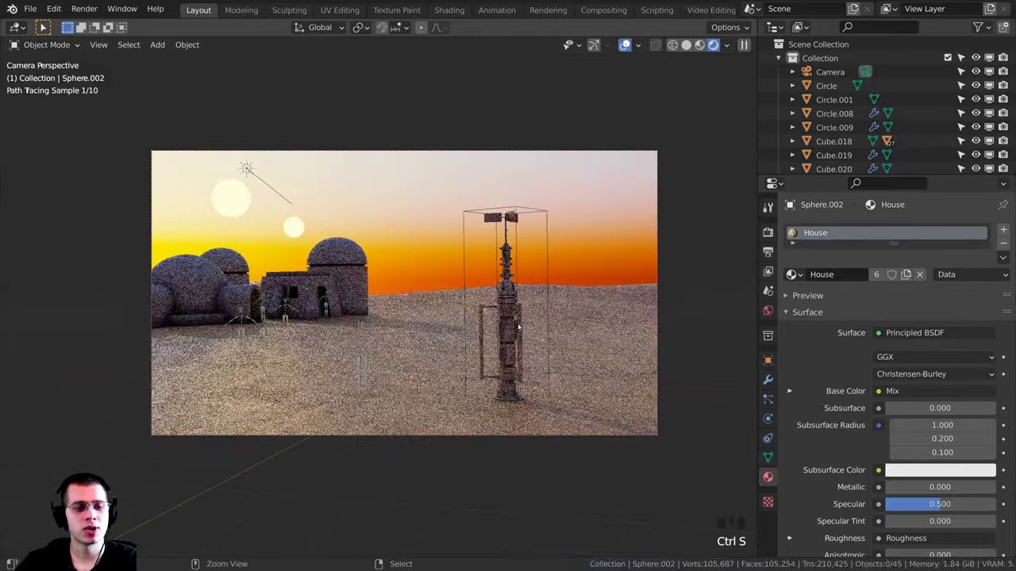
middle_click_drag(285, 293, 302, 293, "shift")
key("ctrl+s")
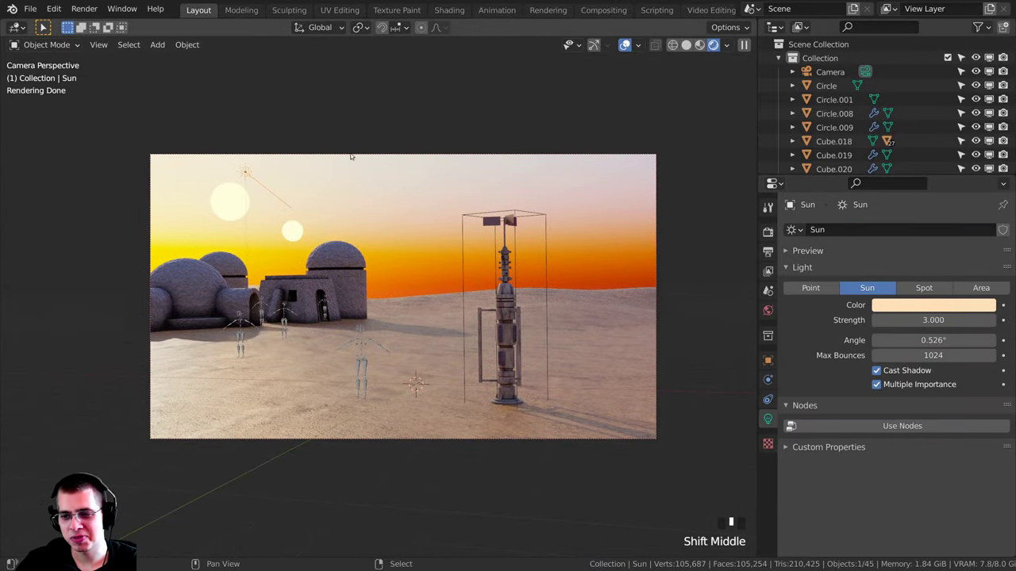
middle_click_drag(318, 258, 306, 272, "shift")
scroll(306, 272, "up", 1)
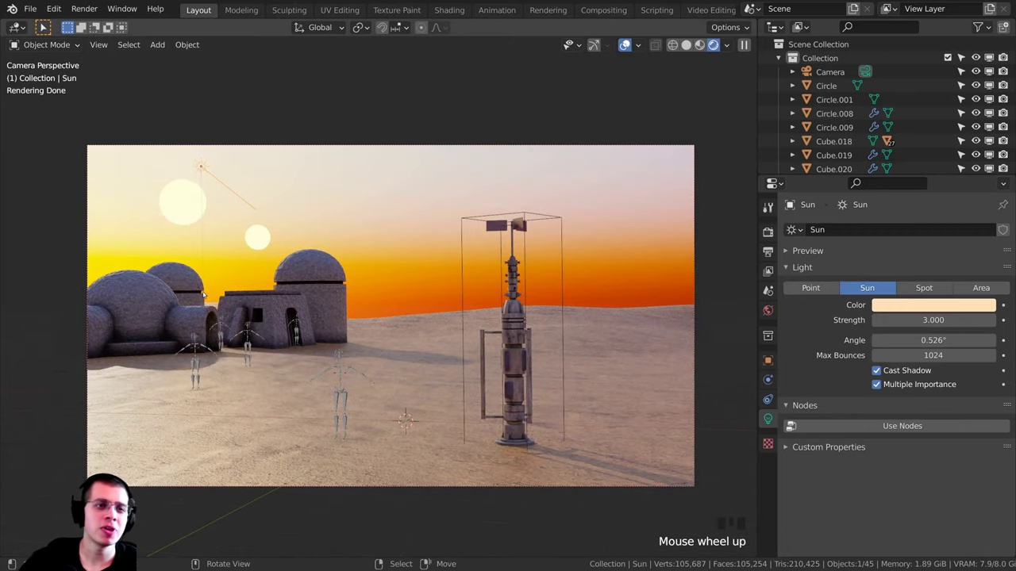
- Open the Shading workspace, widen the node editor and display the World shader nodes
key("z")
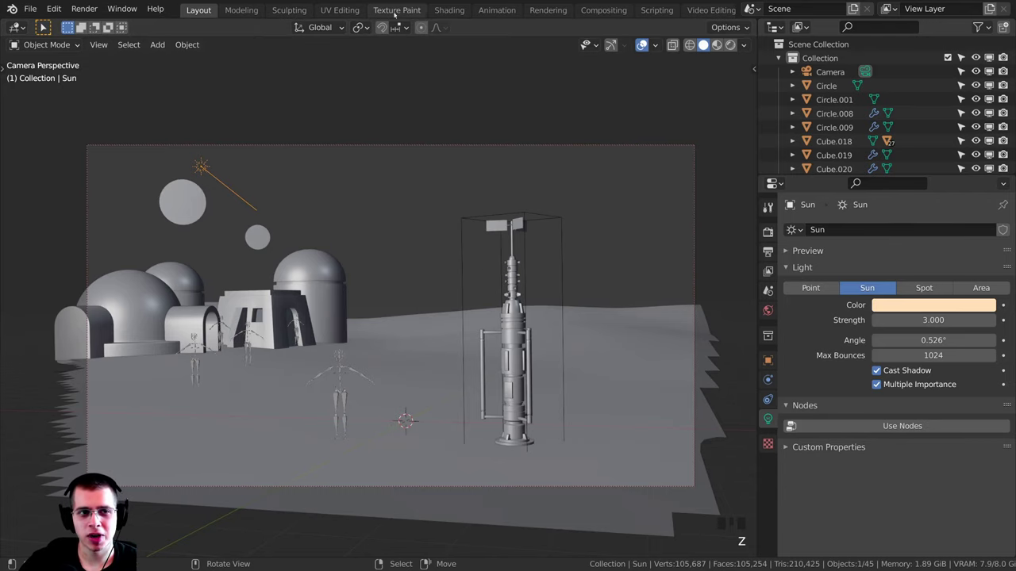
left_click(449, 9)
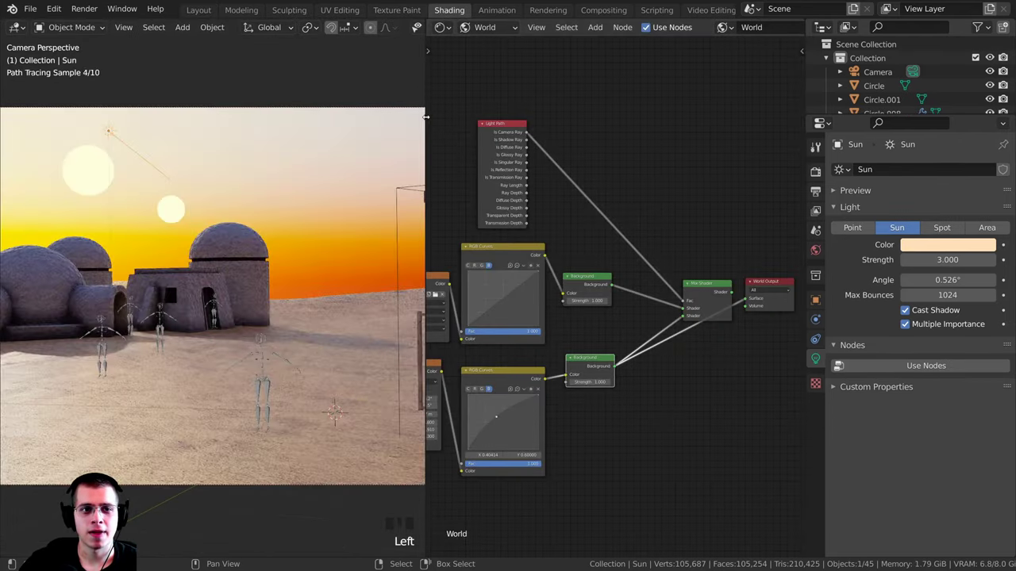
left_click_drag(427, 116, 367, 117)
left_click(420, 29)
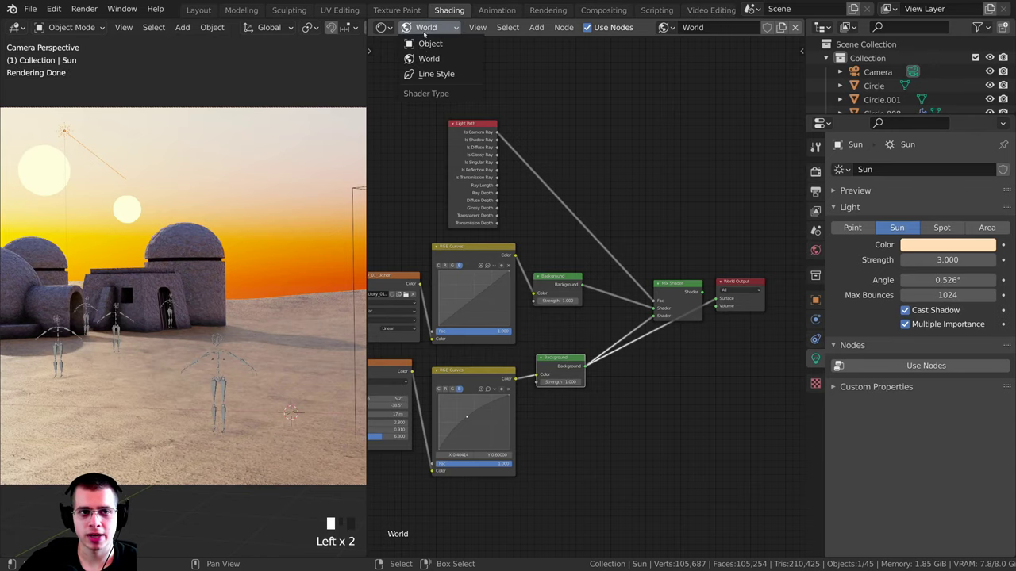
left_click(425, 59)
middle_click_drag(662, 329, 704, 283)
scroll(704, 284, "up", 2)
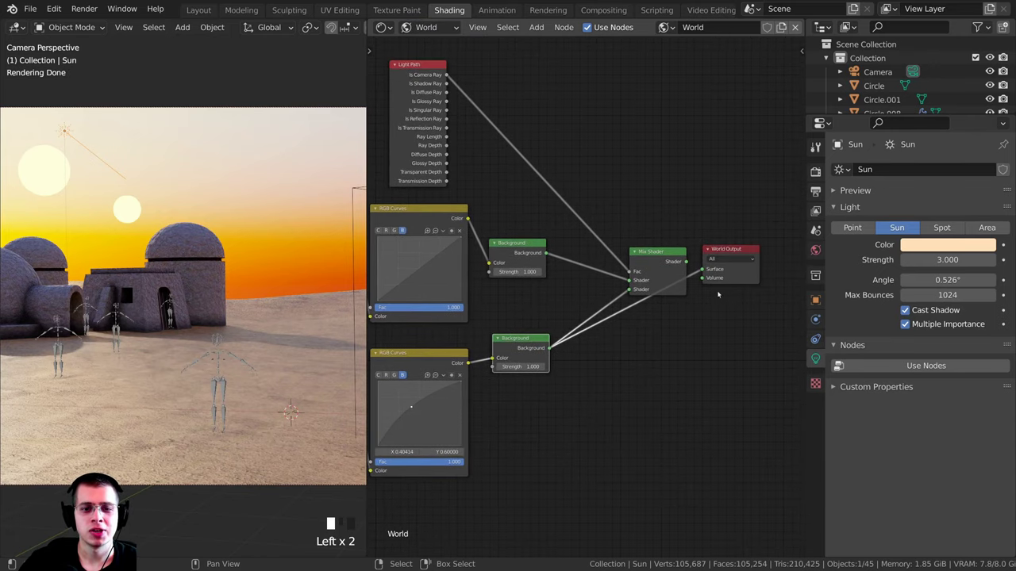
- Connect the World's Mix Shader output to the World Output surface
left_click(677, 279)
middle_click_drag(458, 294, 482, 286)
scroll(590, 274, "down", 2)
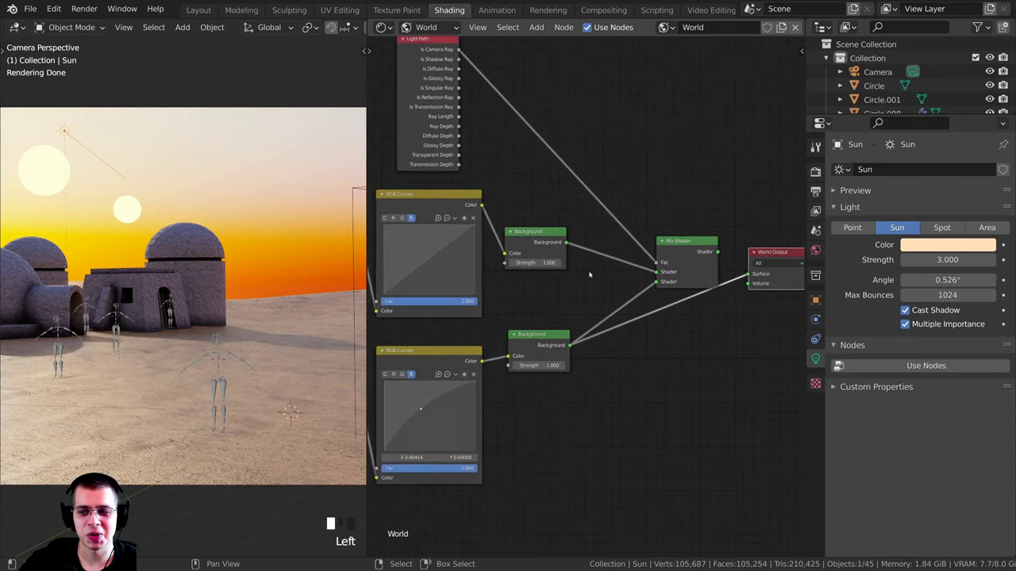
middle_click_drag(524, 315, 540, 302)
scroll(556, 324, "up", 1)
left_click_drag(555, 324, 556, 333)
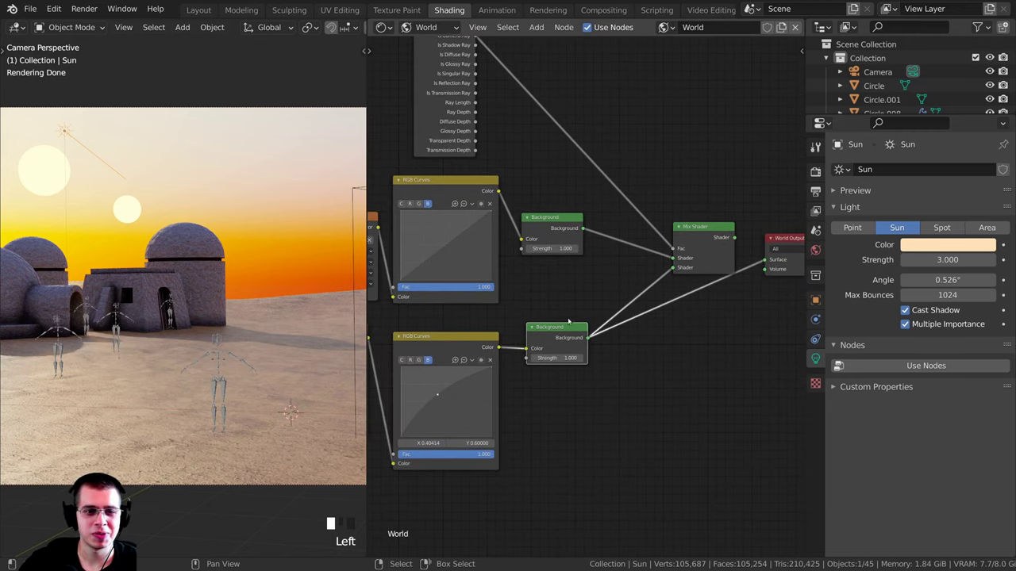
left_click(706, 243, "ctrl+shift")
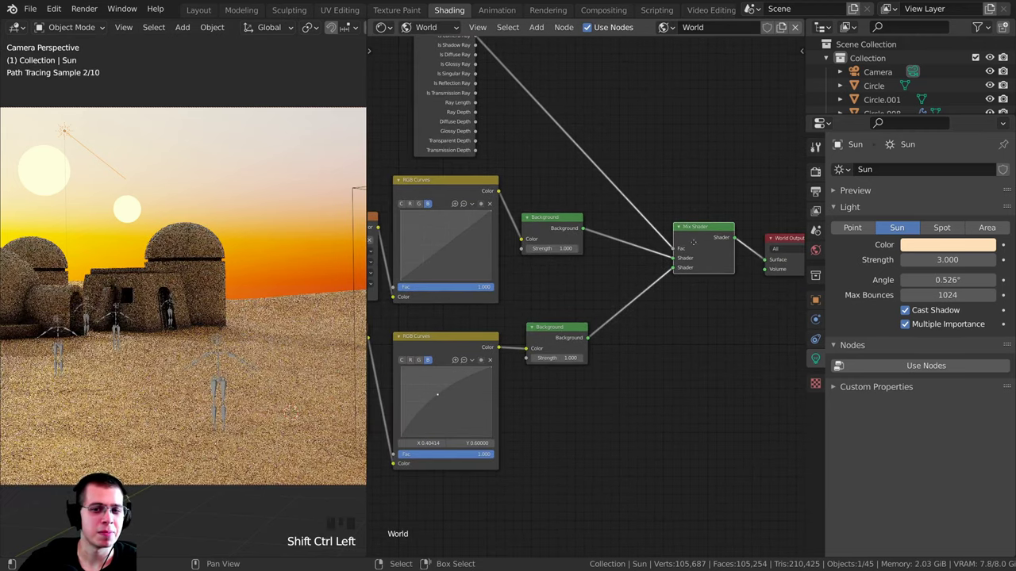
scroll(706, 243, "up", 1)
left_click_drag(767, 238, 770, 231)
scroll(250, 304, "down", 3)
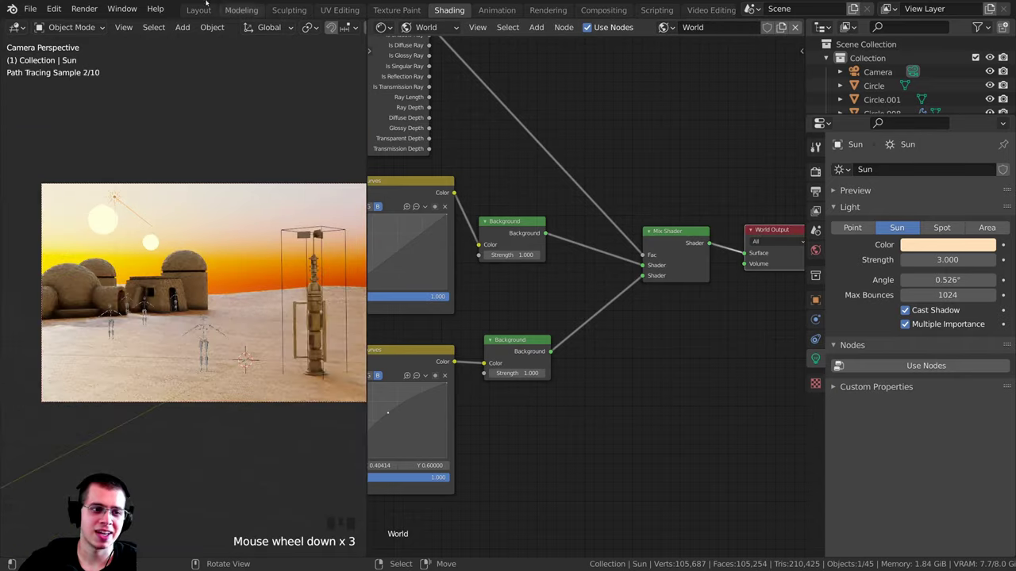
- Look around the scene and preview the upper Background node connected directly to the World Output surface
middle_click_drag(250, 304, 144, 209, "shift")
scroll(168, 242, "down", 2)
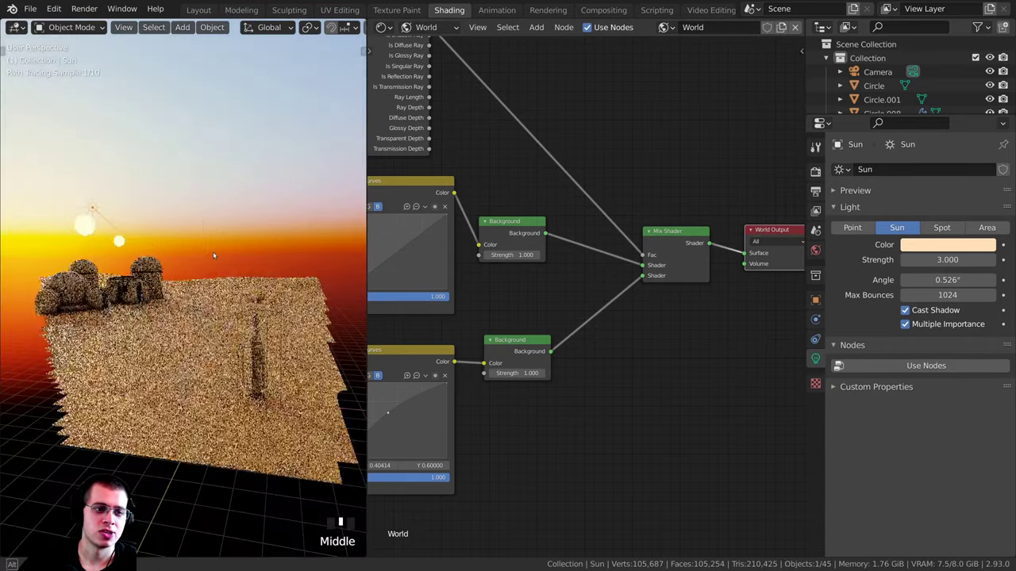
scroll(144, 210, "down", 5)
key("KP_0")
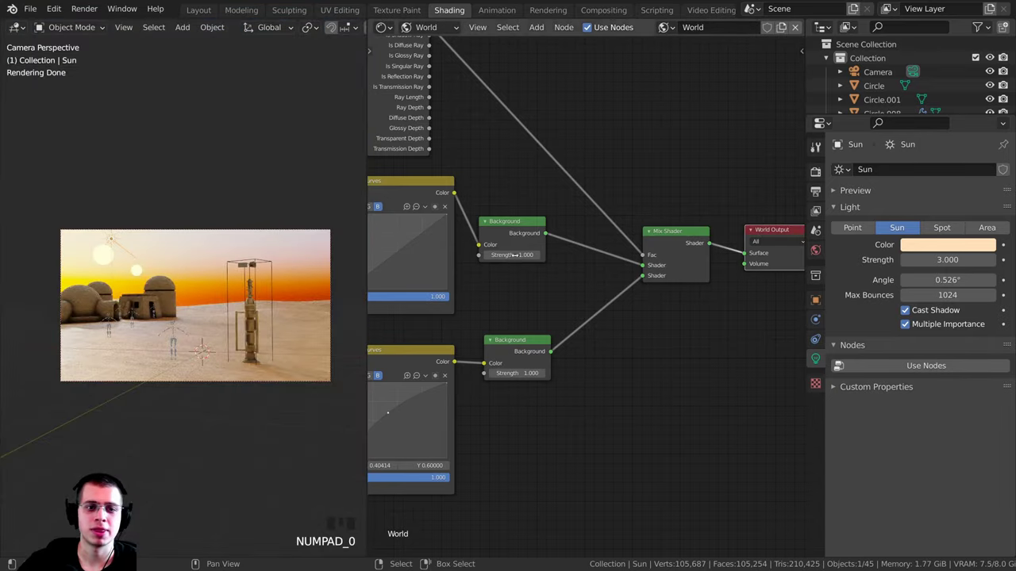
left_click(512, 227, "ctrl+shift")
middle_click_drag(111, 367, 107, 362, "shift")
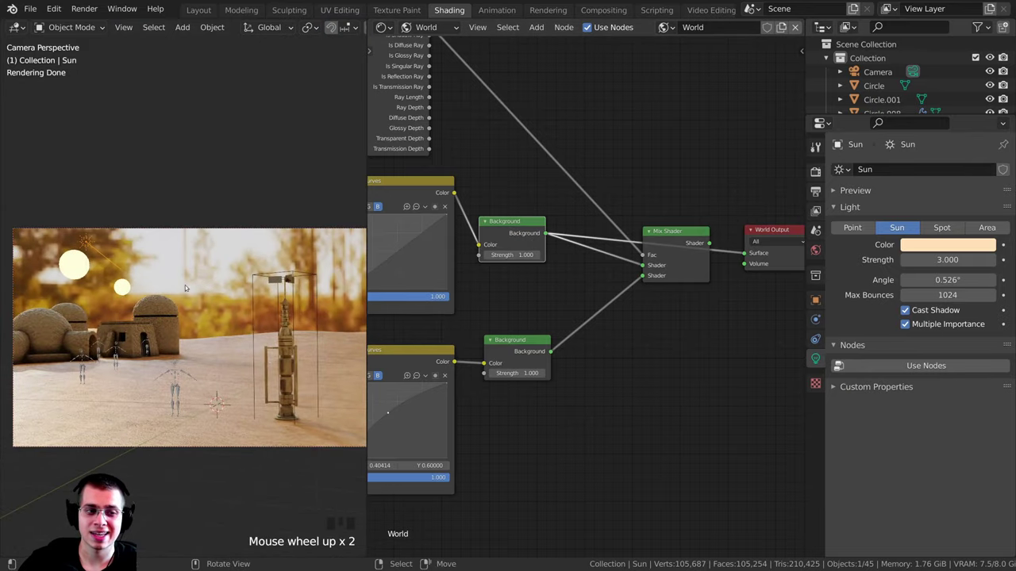
middle_click_drag(62, 354, 131, 381)
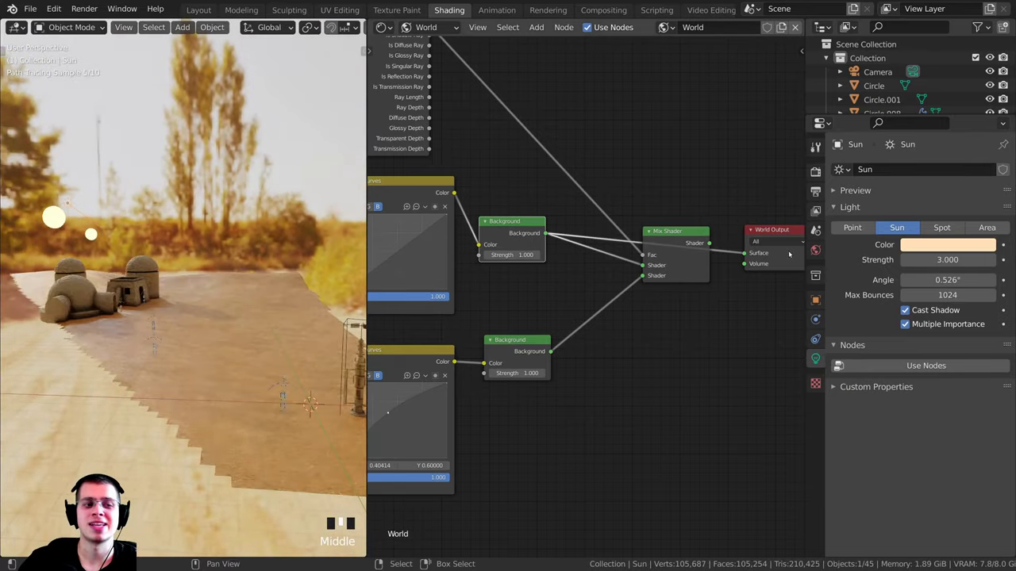
key("KP_0")
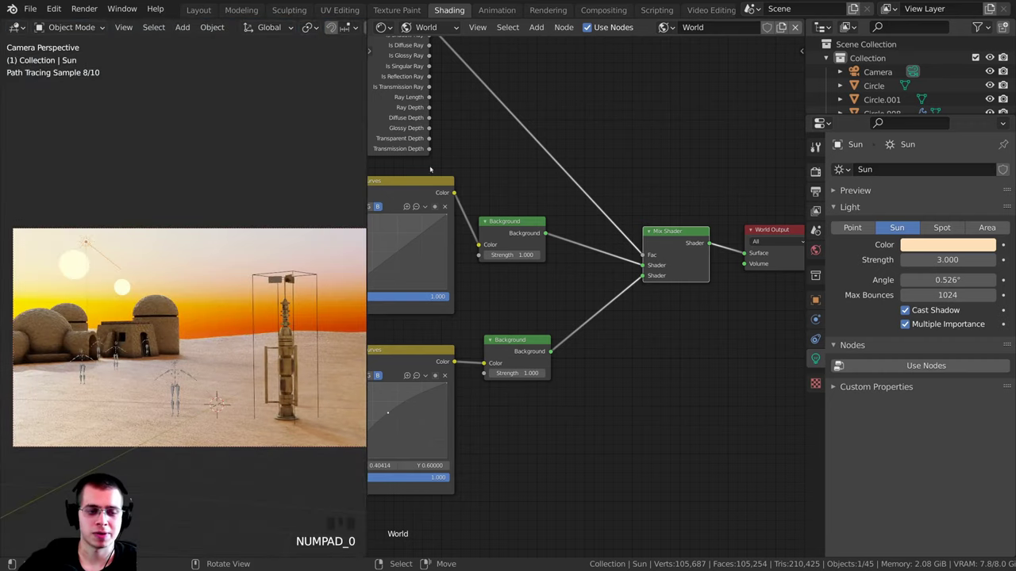
- Compare the upper Background with the Mix Shader, leave the Mix Shader feeding the World Output, and save the file
left_click(678, 248, "ctrl+shift")
left_click(505, 232, "ctrl+shift")
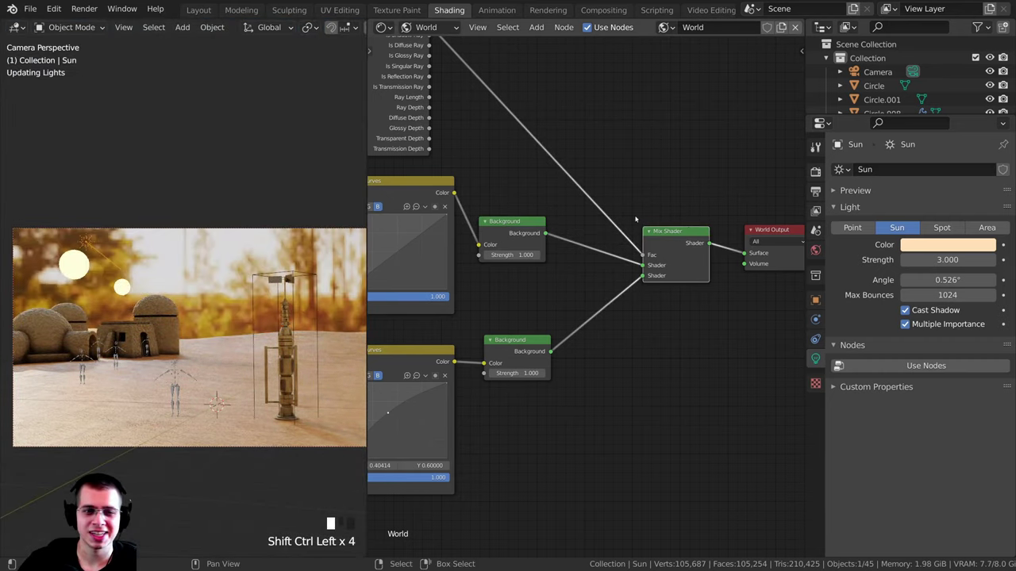
key("ctrl+s")
middle_click_drag(683, 245, 651, 267)
left_click_drag(636, 254, 642, 260)
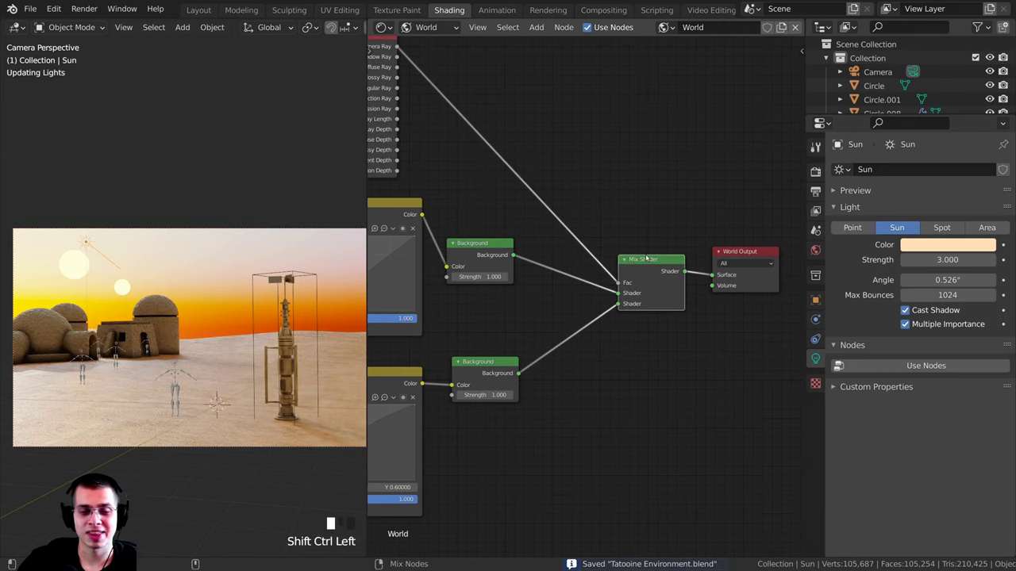
scroll(647, 259, "down", 2)
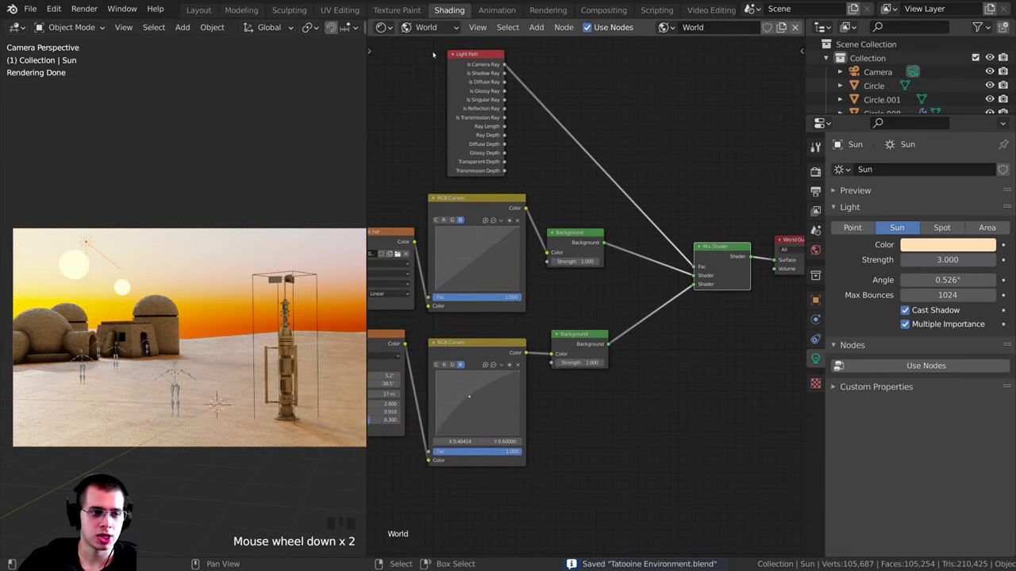
- Set the shader editor back to Object mode, return to the Layout workspace in rendered shading and save the file
left_click(430, 45)
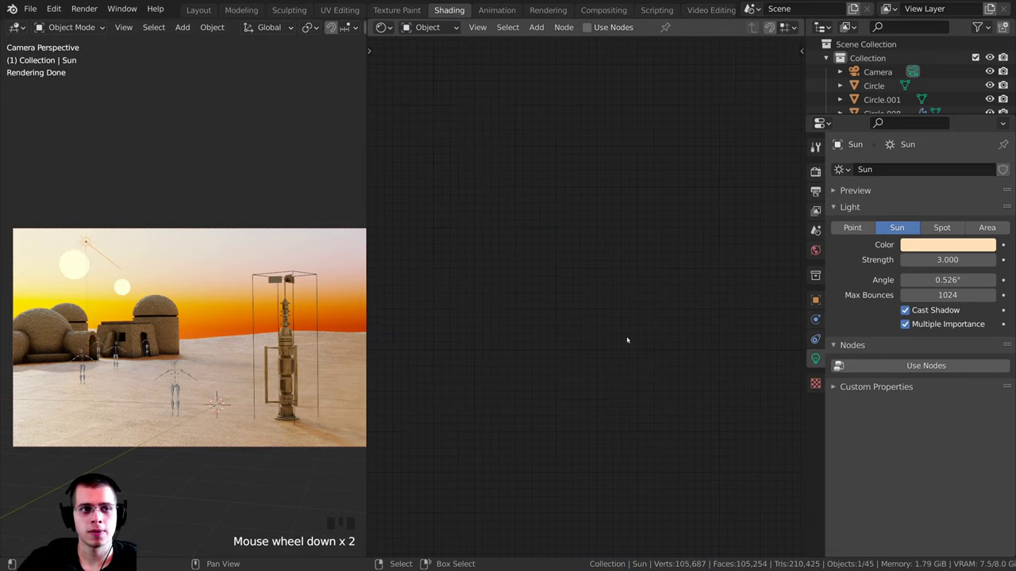
left_click(198, 11)
key("z")
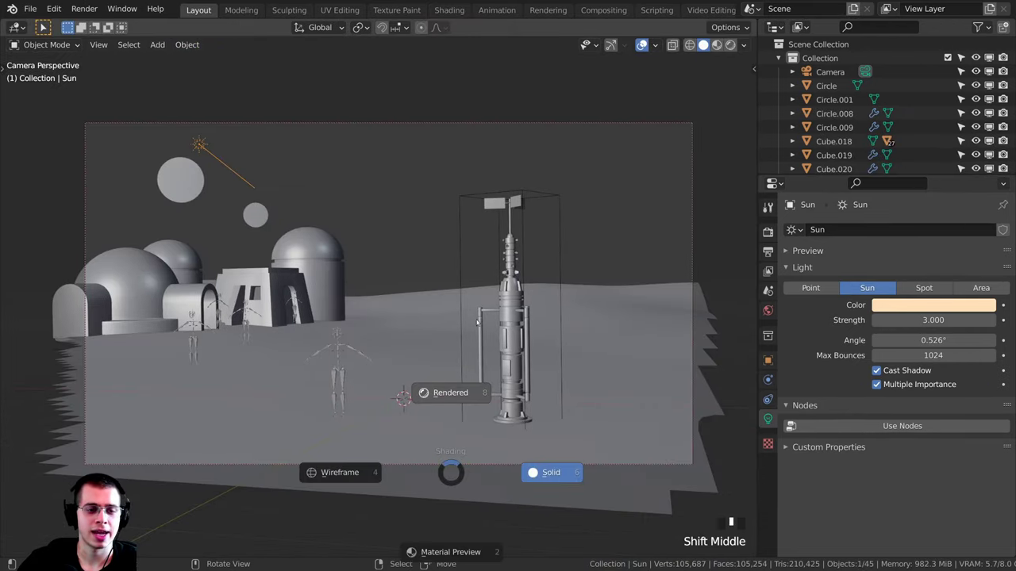
left_click(449, 393)
key("ctrl+s")
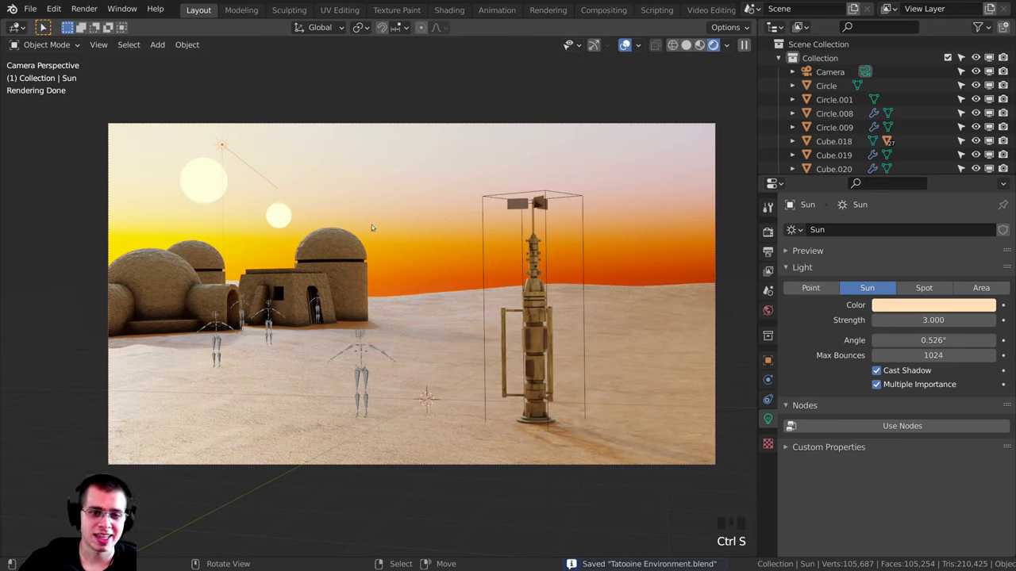
- Enable depth of field on the camera with the tall tower's Circle.002 as focus object, and show the rendered camera view
right_click(389, 127)
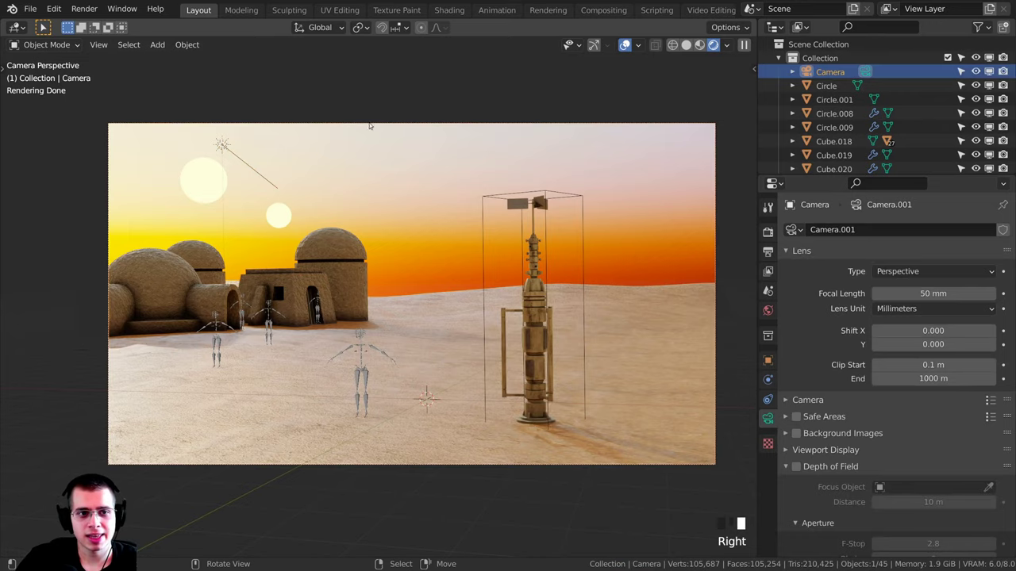
key("z")
left_click(484, 201)
scroll(510, 278, "down", 4)
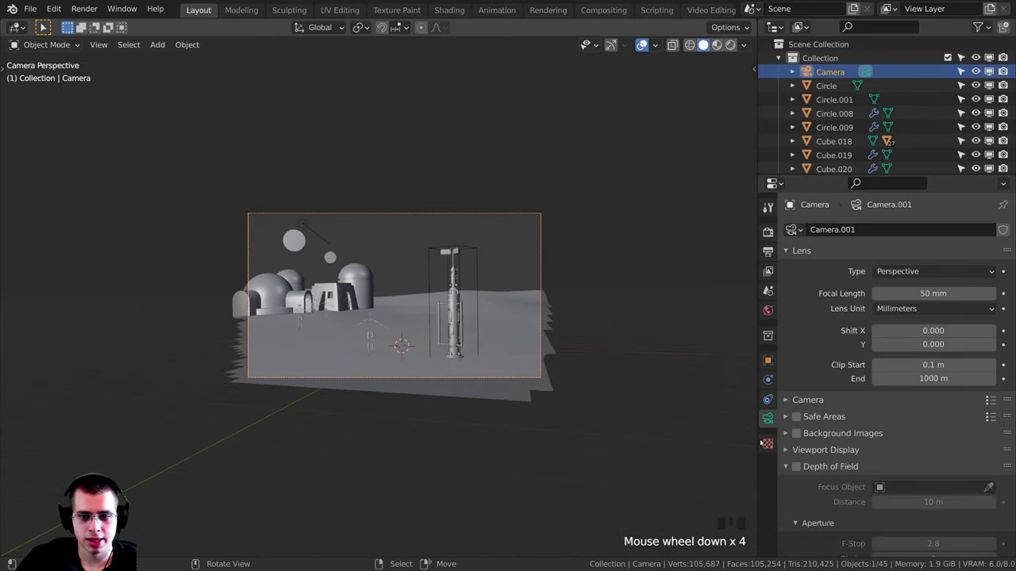
scroll(817, 372, "down", 2)
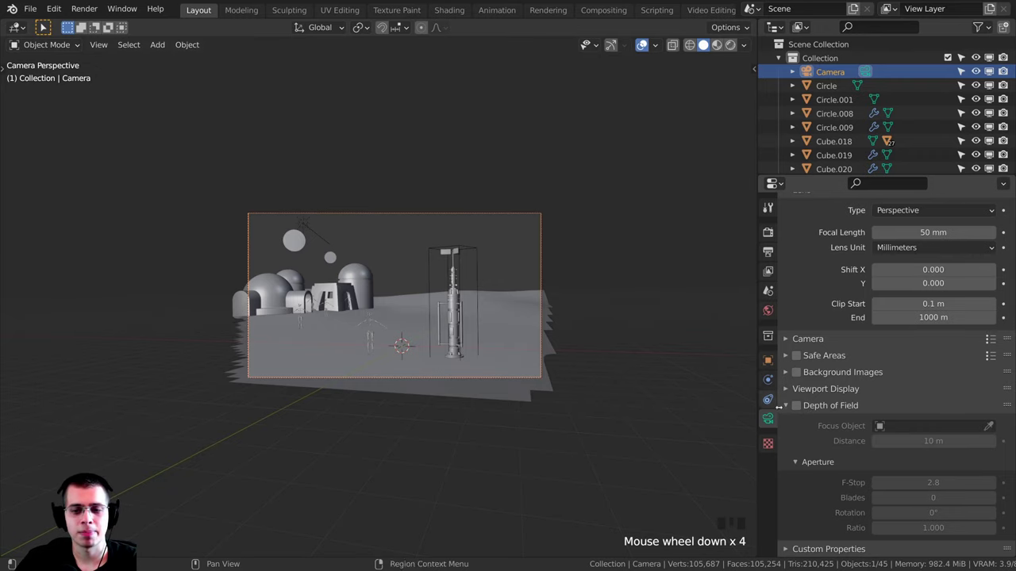
left_click(796, 405)
scroll(592, 375, "up", 6)
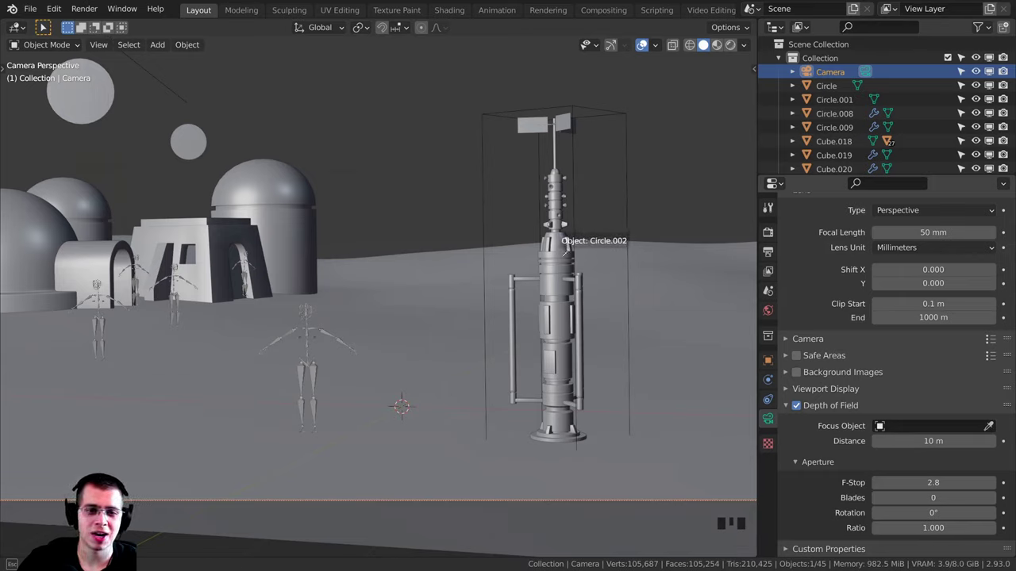
left_click(562, 252)
key("z")
scroll(491, 229, "down", 3)
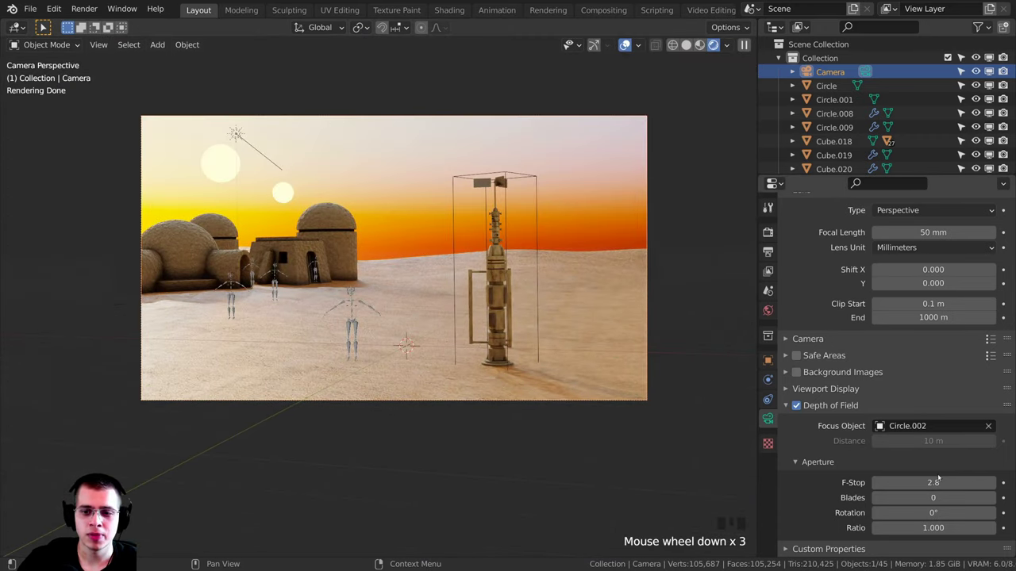
- Lower the camera's depth of field F-Stop to 0.1 and save the file
left_click_drag(930, 480, 877, 482)
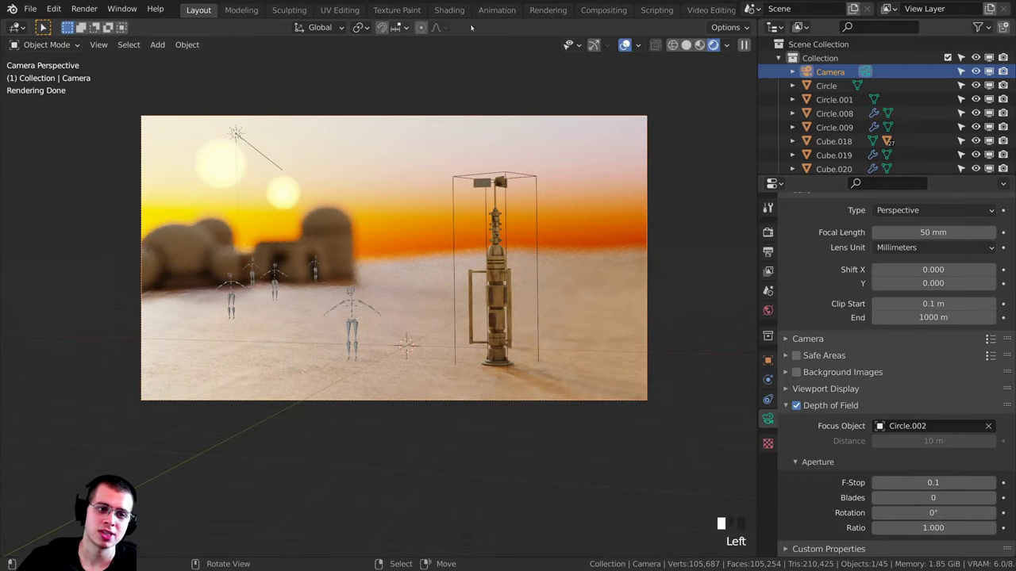
middle_click_drag(394, 256, 419, 270, "shift")
scroll(276, 231, "up", 1)
key("ctrl+s")
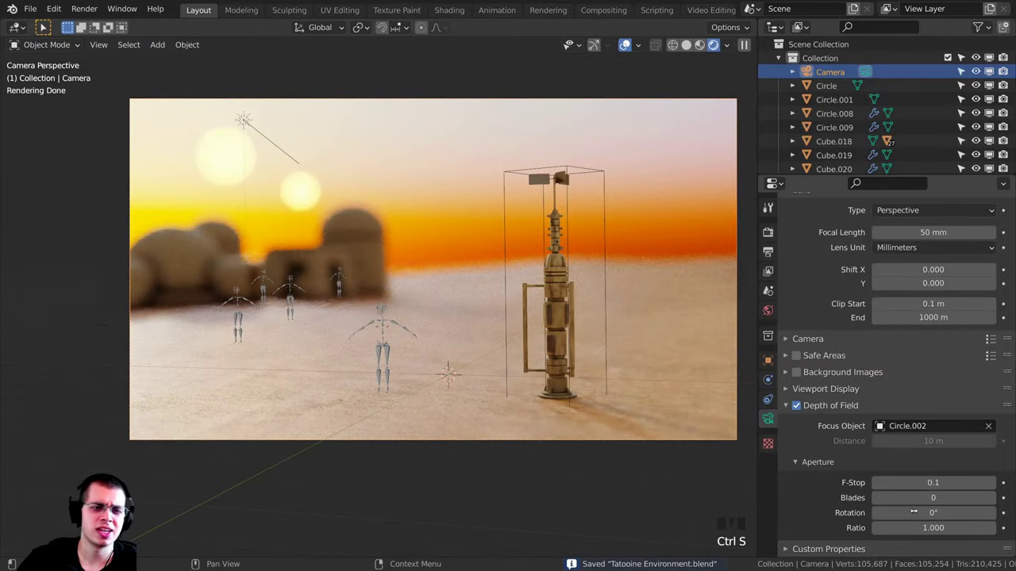
- Set the camera's F-Stop to 1.0 and check the blur on the domed buildings
left_click_drag(941, 483, 960, 483)
left_click_drag(940, 483, 960, 483)
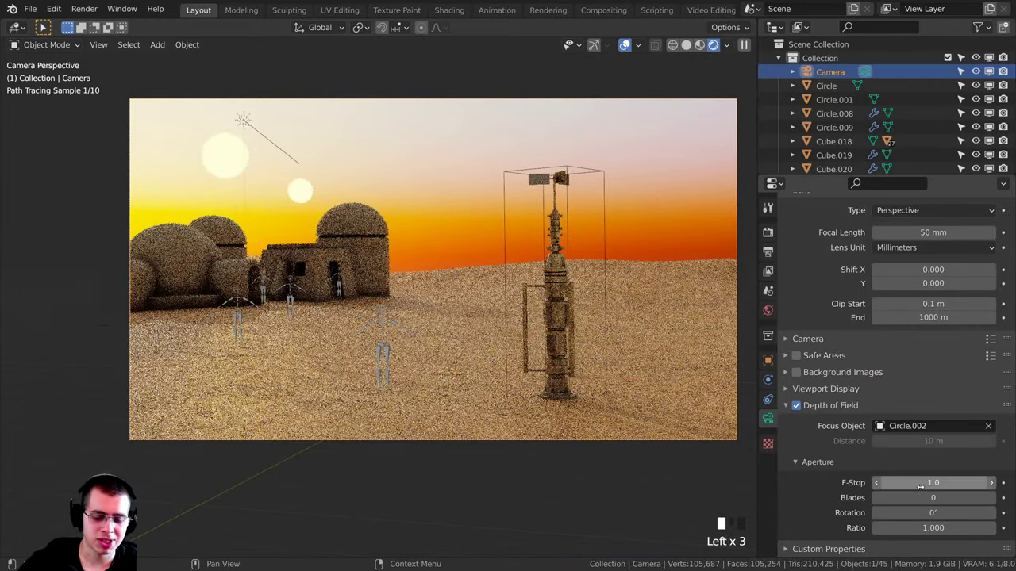
middle_click_drag(341, 257, 448, 270, "shift")
scroll(448, 270, "up", 3)
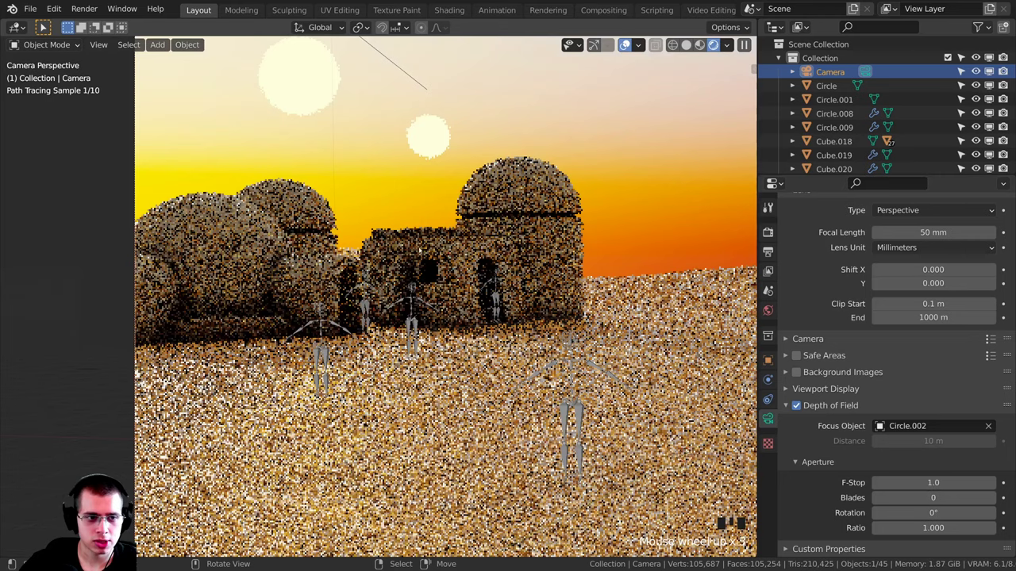
scroll(448, 271, "down", 3)
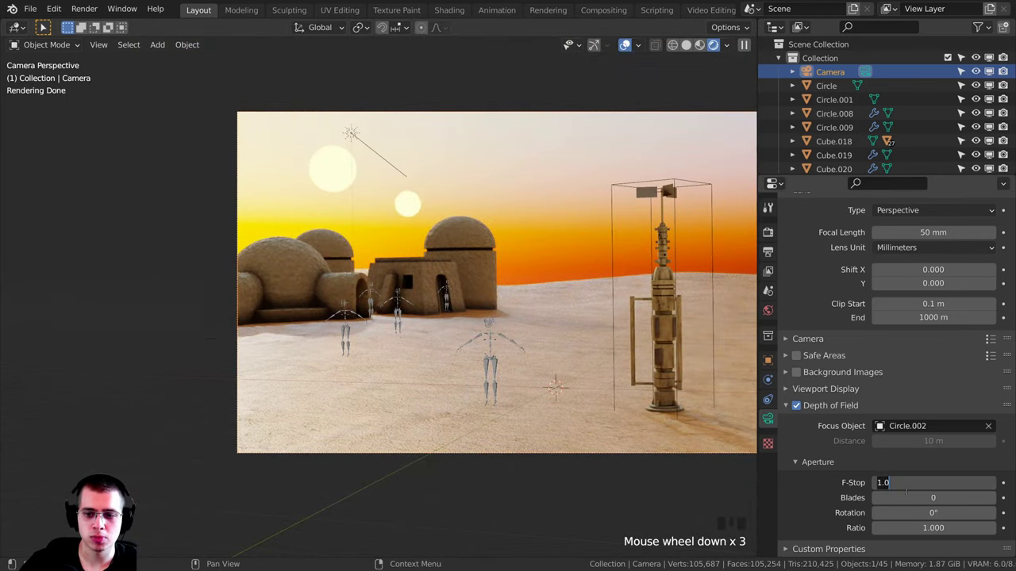
- Set the camera's F-Stop to 2.0, inspect the buildings' sharpness up close in the camera view and save the file
type("2")
key("Return")
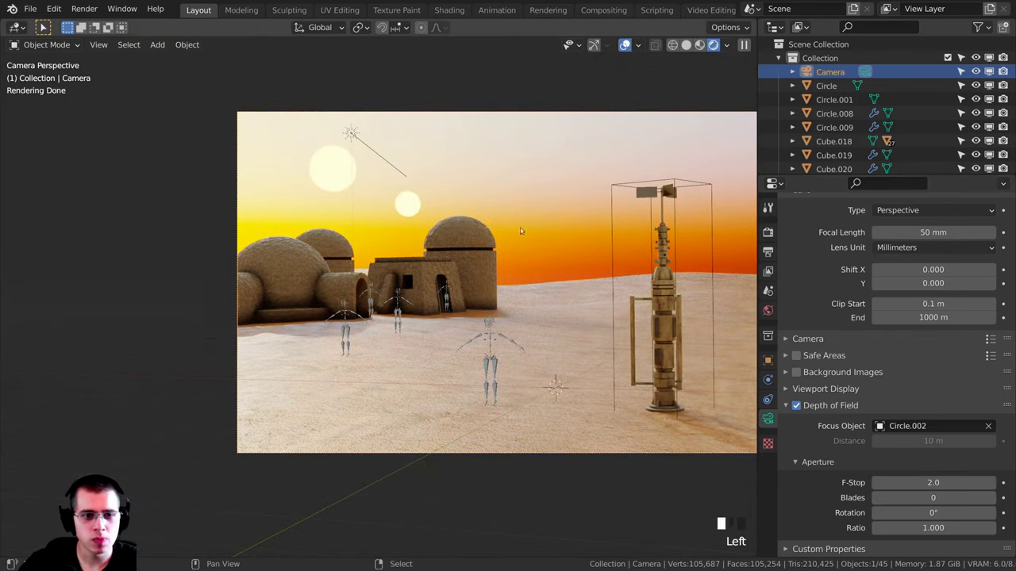
scroll(434, 244, "up", 6)
scroll(422, 306, "up", 3)
mouse_move(419, 339)
middle_mouse_down()
mouse_move(422, 306)
mouse_move(428, 349)
middle_mouse_up()
key("KP_0")
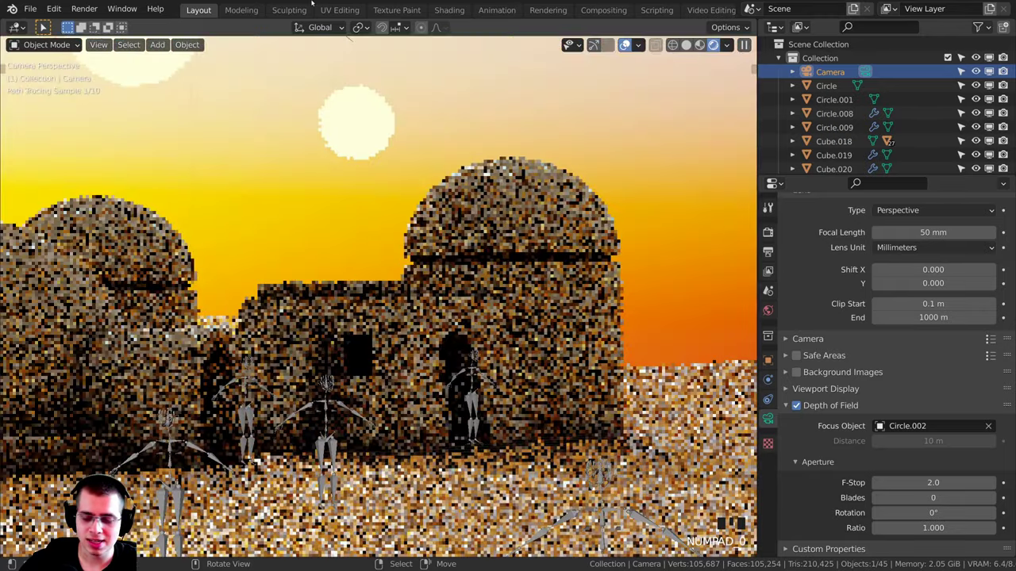
left_click(408, 339)
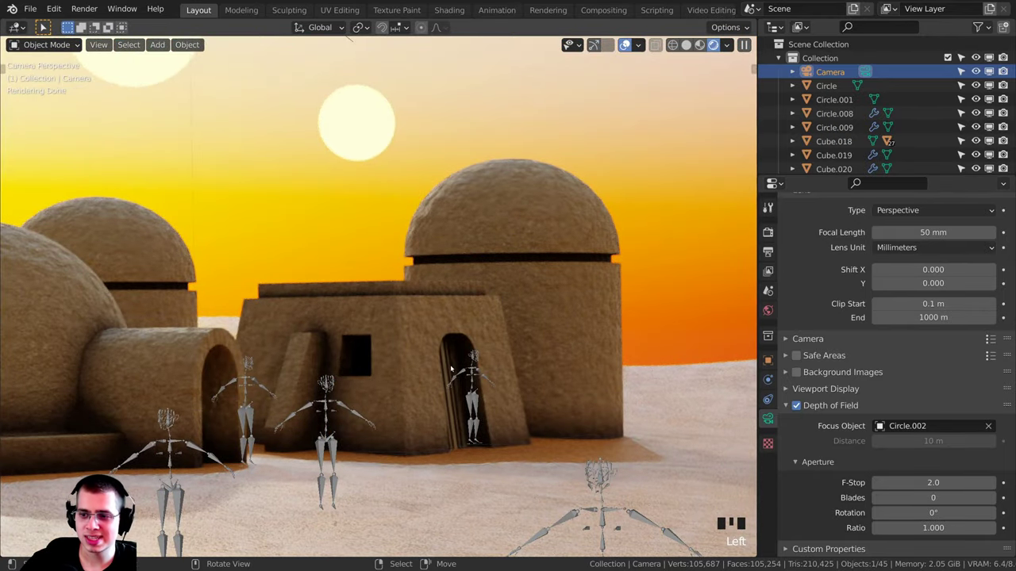
middle_click_drag(600, 174, 519, 368)
key("KP_0")
key("ctrl+s")
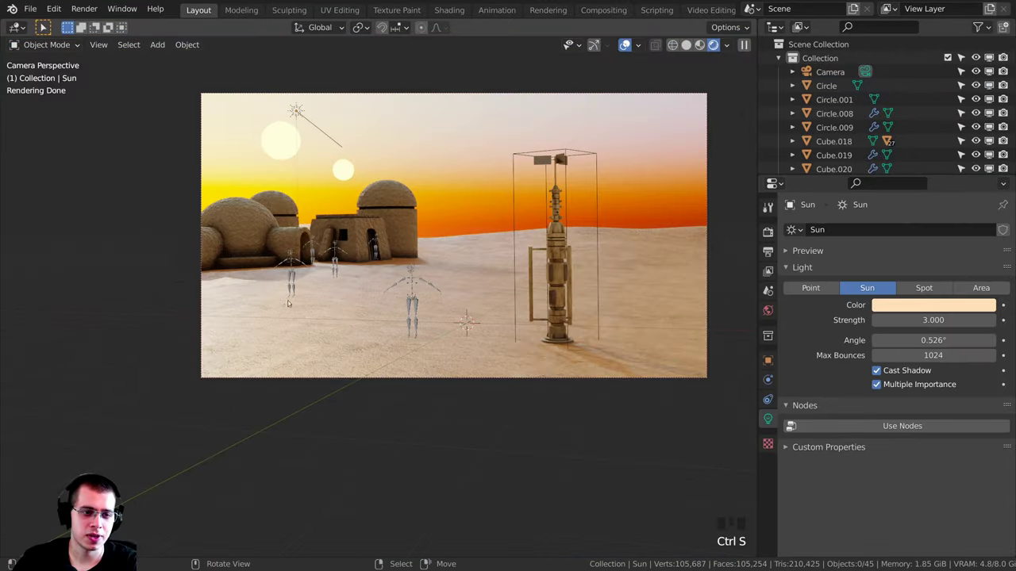
- Rotate the Sun light freely with trackball rotation to adjust the direction of light and shadows in the scene
key("r")
key("r")
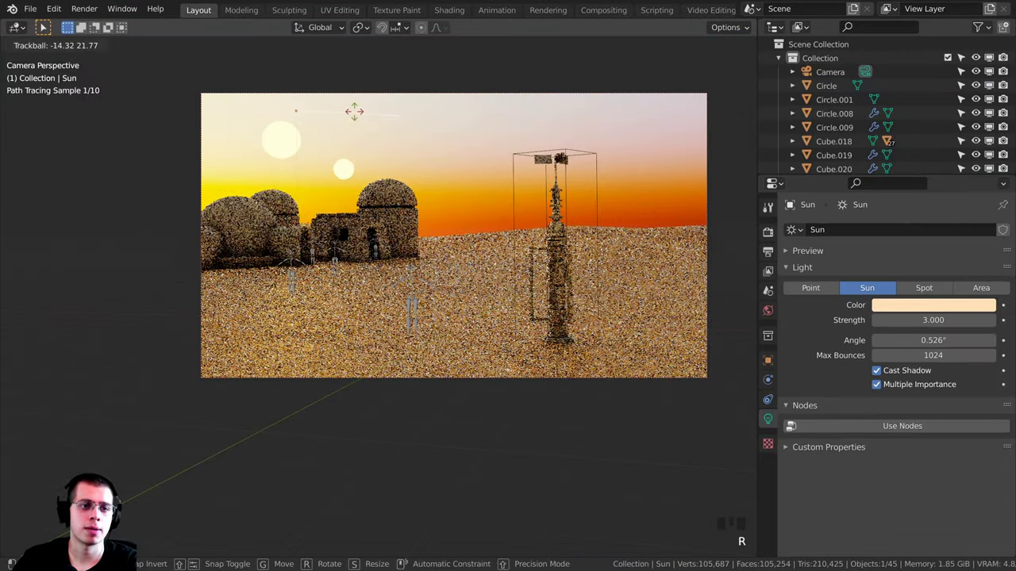
left_click(417, 194)
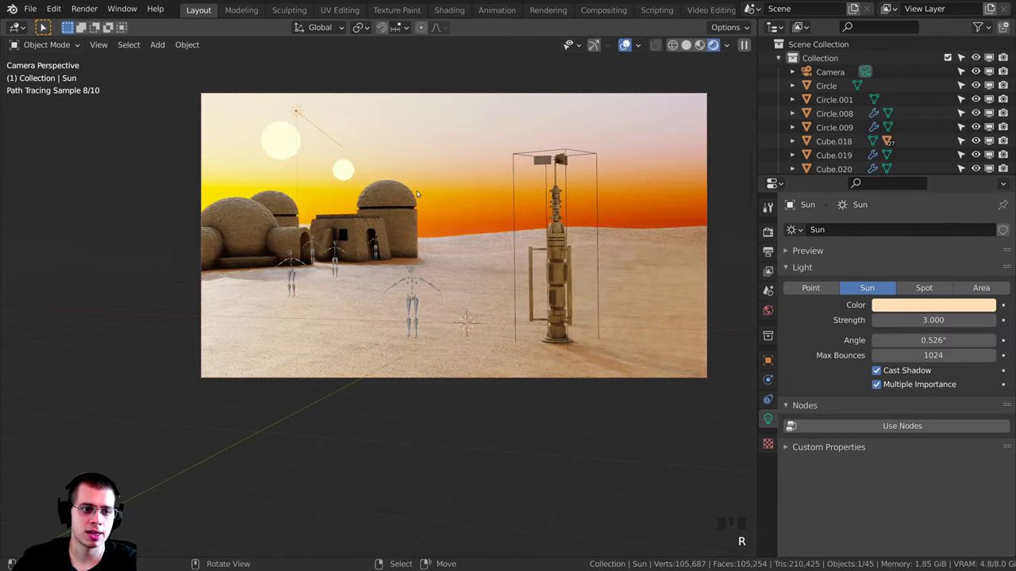
key("r")
key("r")
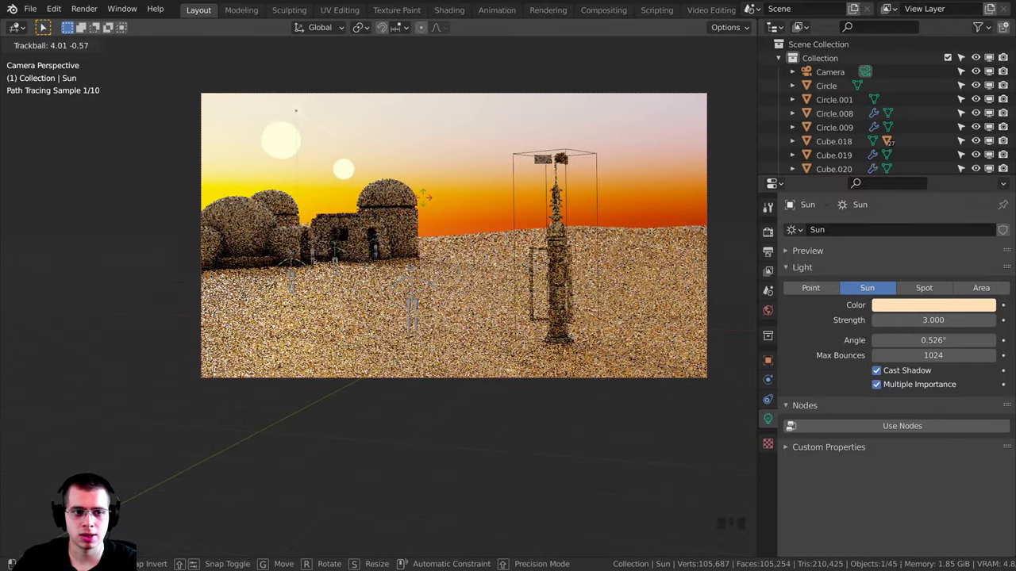
left_click(423, 195)
middle_click_drag(131, 349, 173, 345, "shift")
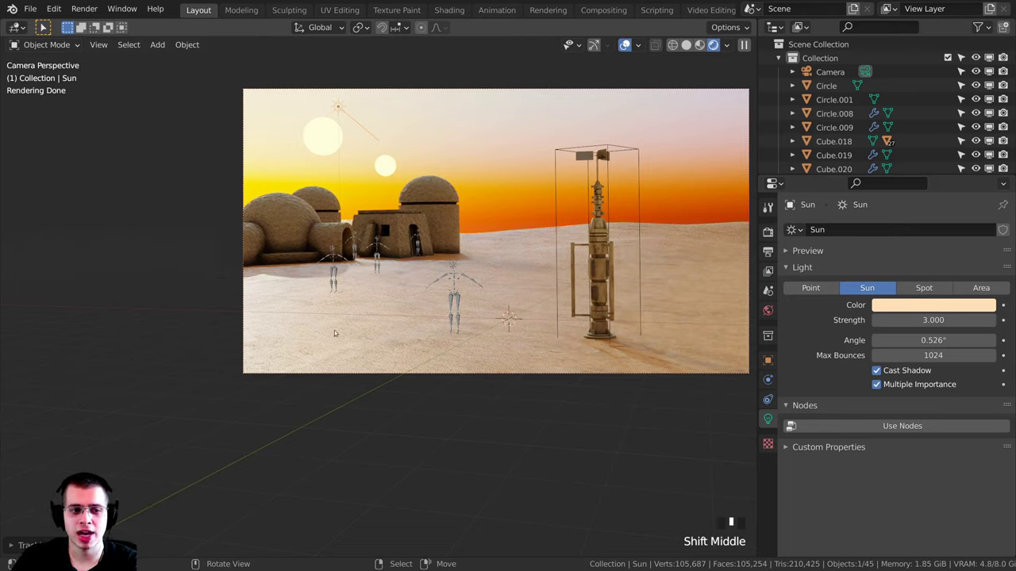
- Duplicate the square building with the doorway and place the copy beside the domed house, off the terrain's edge
right_click(378, 222)
key("z")
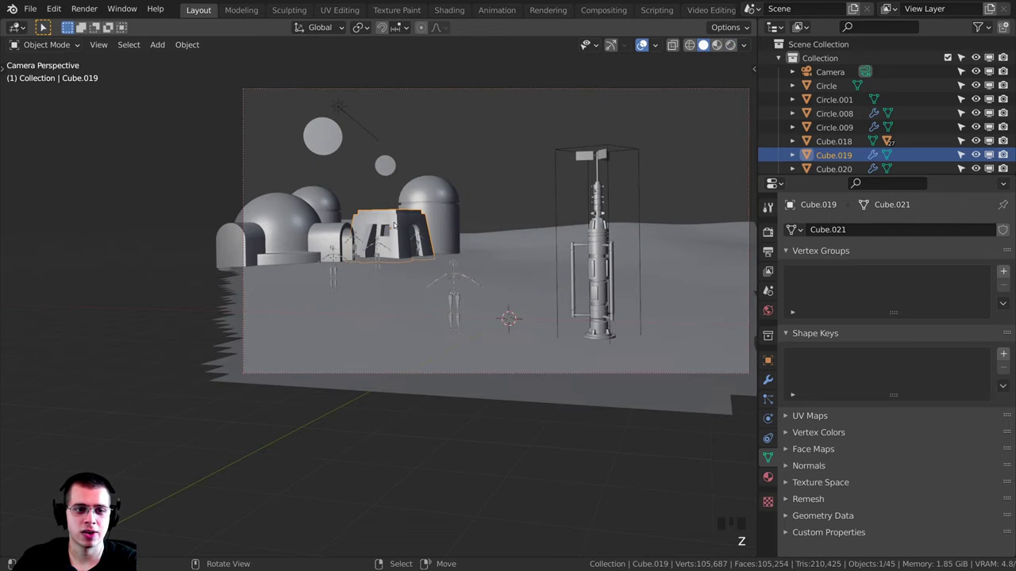
middle_click_drag(395, 225, 333, 252)
key("shift+d")
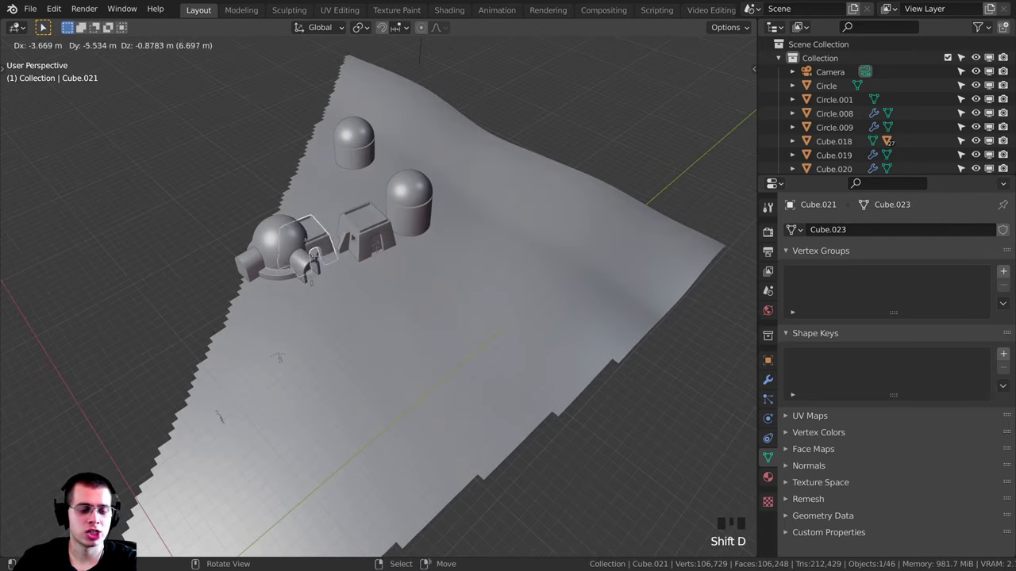
left_click(223, 282)
middle_click_drag(254, 280, 408, 278)
key("g")
left_click(482, 298)
middle_click_drag(481, 297, 466, 283)
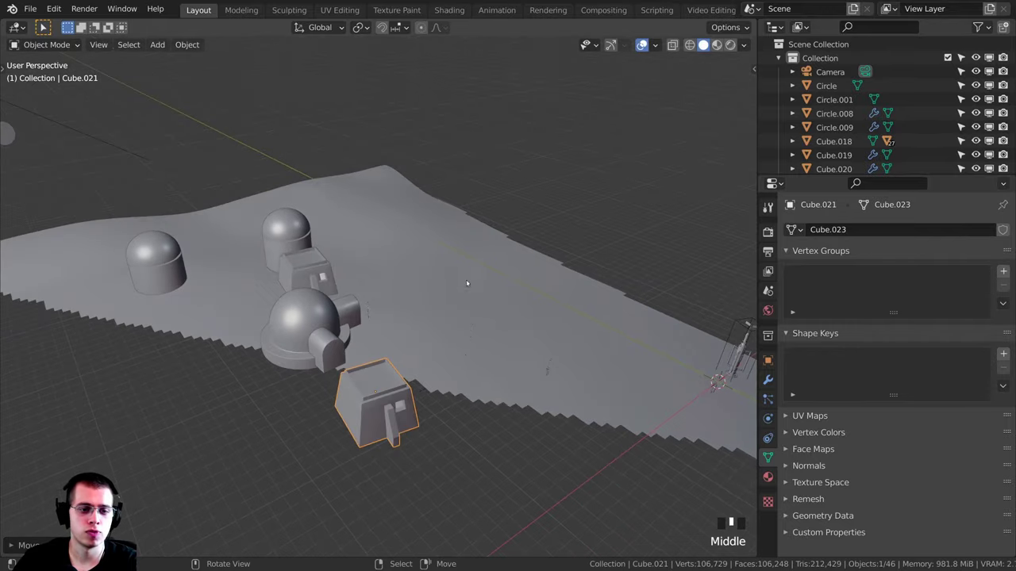
- In rendered shading, reposition the duplicated building alongside the terrain's edge, checking its placement from several angles
key("z")
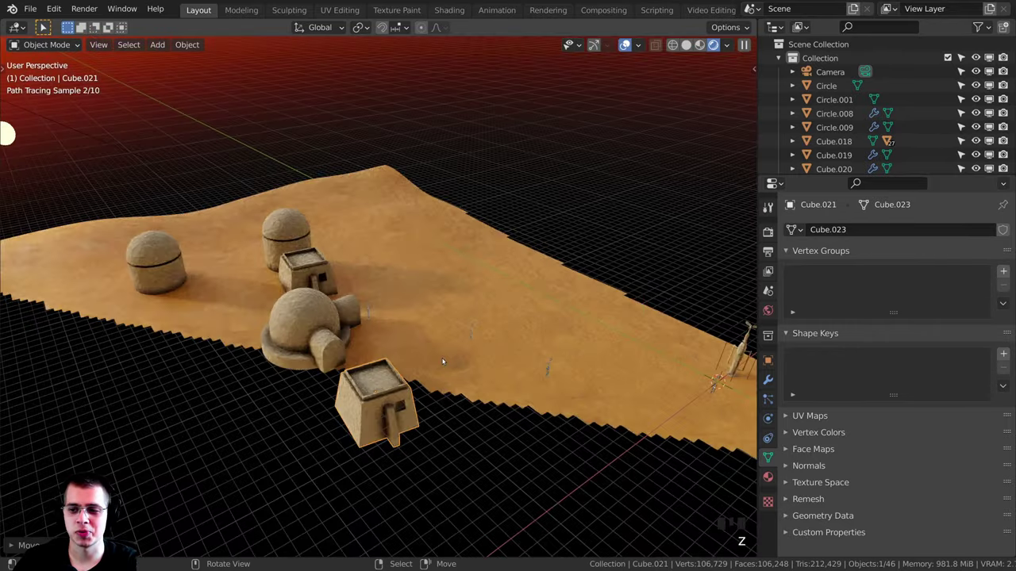
mouse_move(446, 360)
middle_mouse_down()
mouse_move(421, 388)
mouse_move(409, 433)
middle_mouse_up()
key("g")
left_click(317, 428)
middle_click_drag(318, 428, 302, 444)
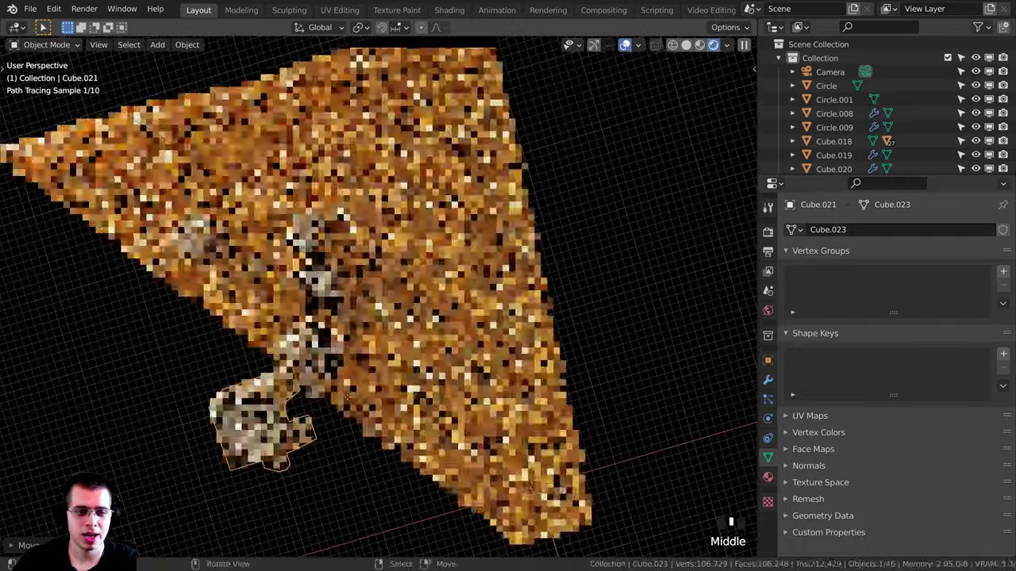
key("g")
left_click(262, 401)
middle_click_drag(261, 400, 265, 397)
middle_click_drag(356, 300, 447, 213)
scroll(448, 213, "down", 2)
middle_click_drag(397, 318, 429, 278)
key("g")
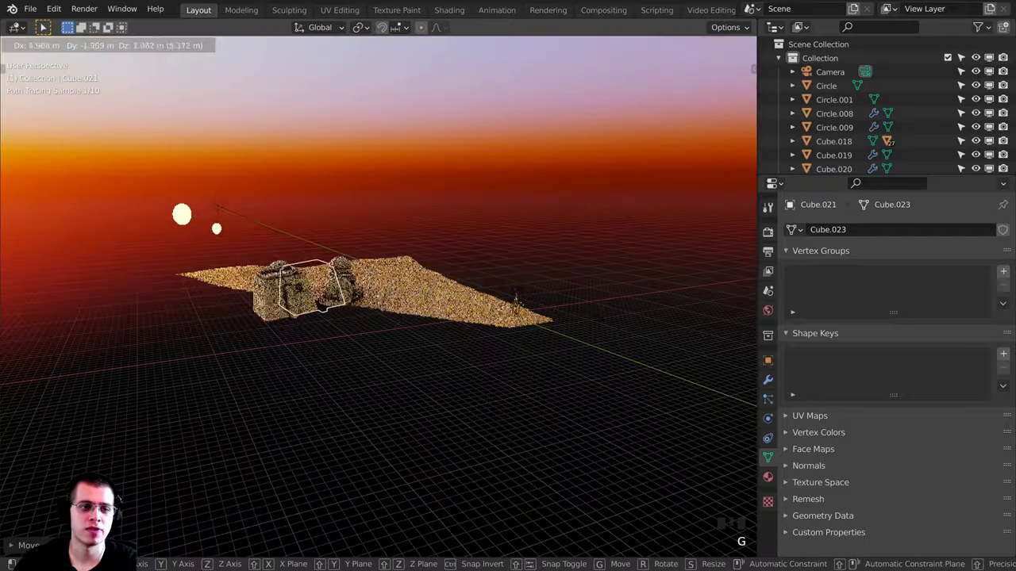
left_click(442, 331)
- Scale up the duplicated building in camera view so it casts a larger shadow across the sand
key("KP_0")
middle_click_drag(442, 331, 508, 325, "shift")
key("s")
middle_click_drag(358, 169, 372, 174, "shift")
left_click(349, 176)
scroll(372, 173, "up", 3)
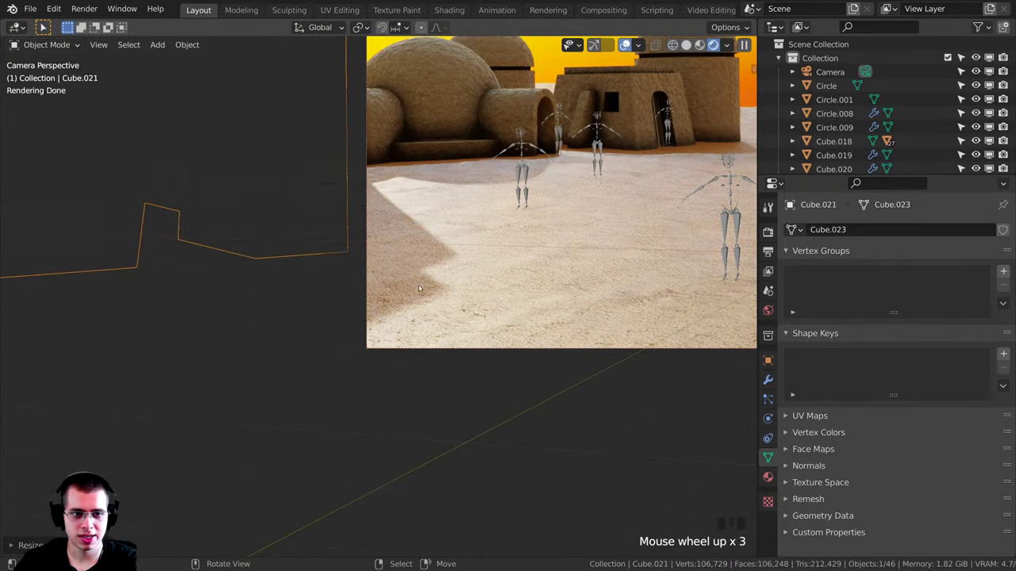
scroll(420, 289, "down", 4)
- Nudge the duplicated building just outside the camera frame and rotate it slightly with trackball rotation
key("g")
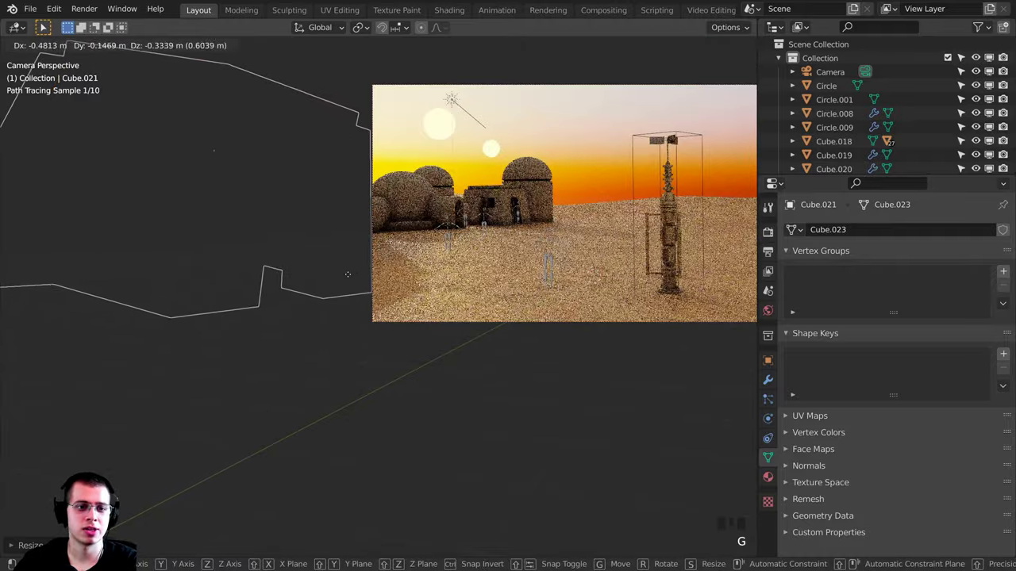
left_click(349, 276)
key("r")
key("r")
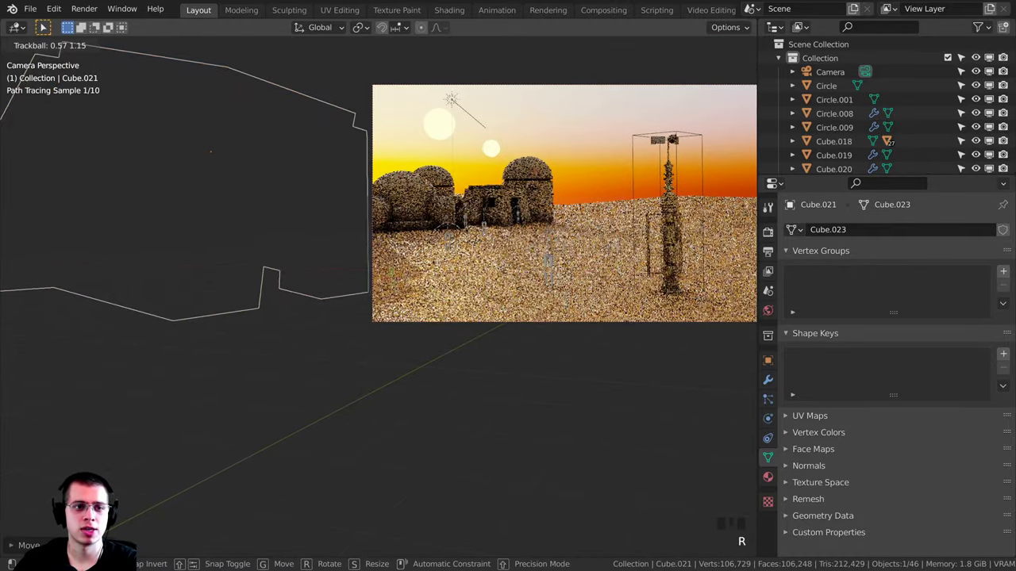
left_click(397, 238)
- Select the Sun light and rotate it slightly with trackball rotation to refine the off-screen building's shadow
left_click(451, 100)
key("r")
key("r")
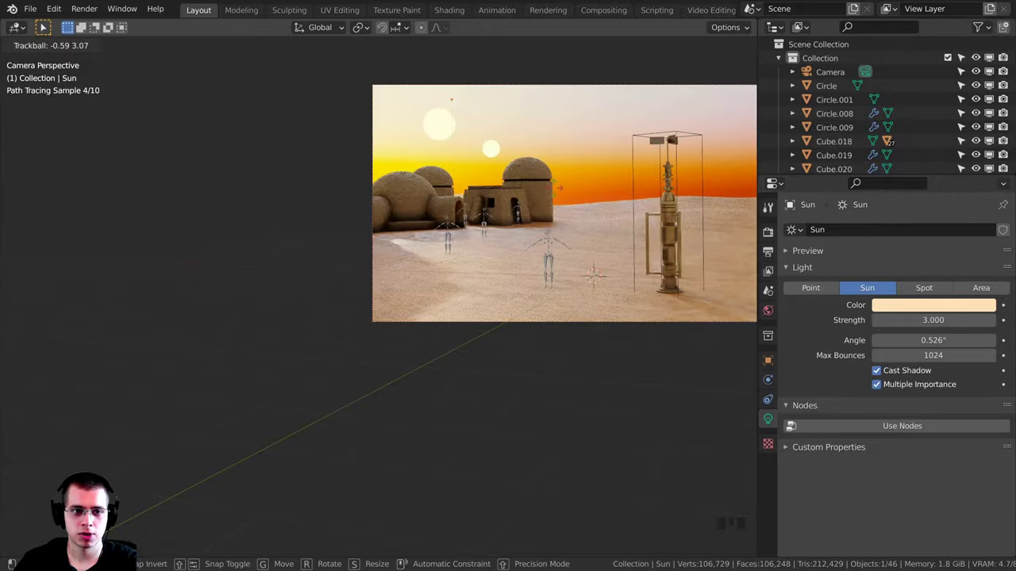
left_click(553, 189)
middle_click_drag(354, 248, 269, 272, "shift")
scroll(268, 271, "up", 2)
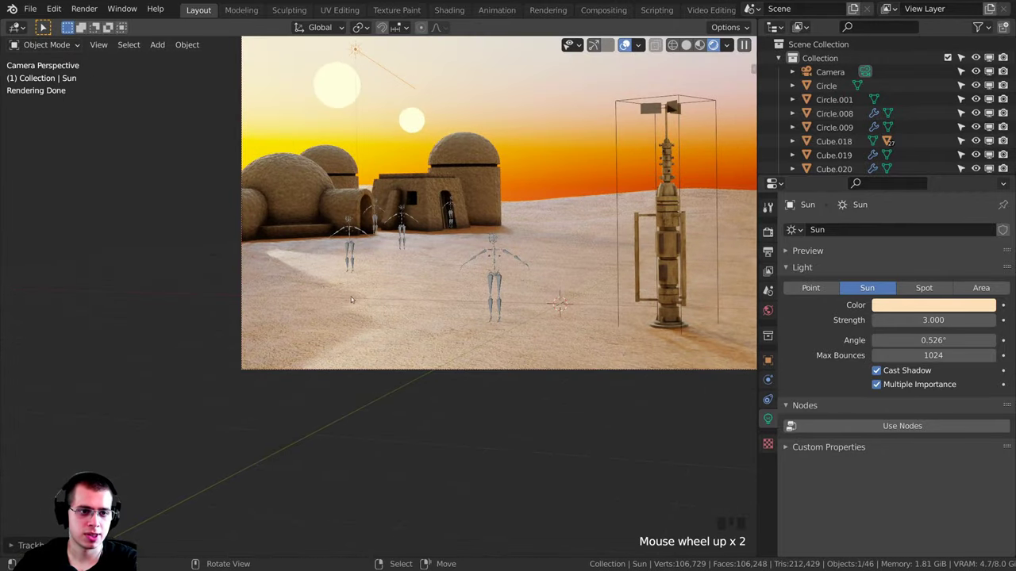
middle_click_drag(462, 99, 511, 119, "shift")
scroll(332, 156, "down", 1, "shift")
scroll(489, 91, "down", 2)
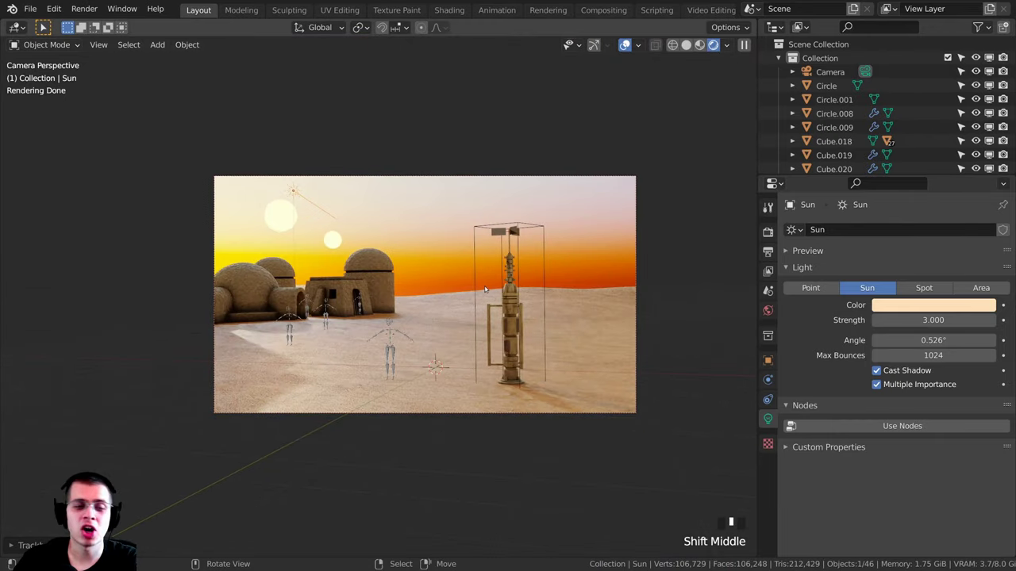
middle_click_drag(485, 289, 481, 308, "shift")
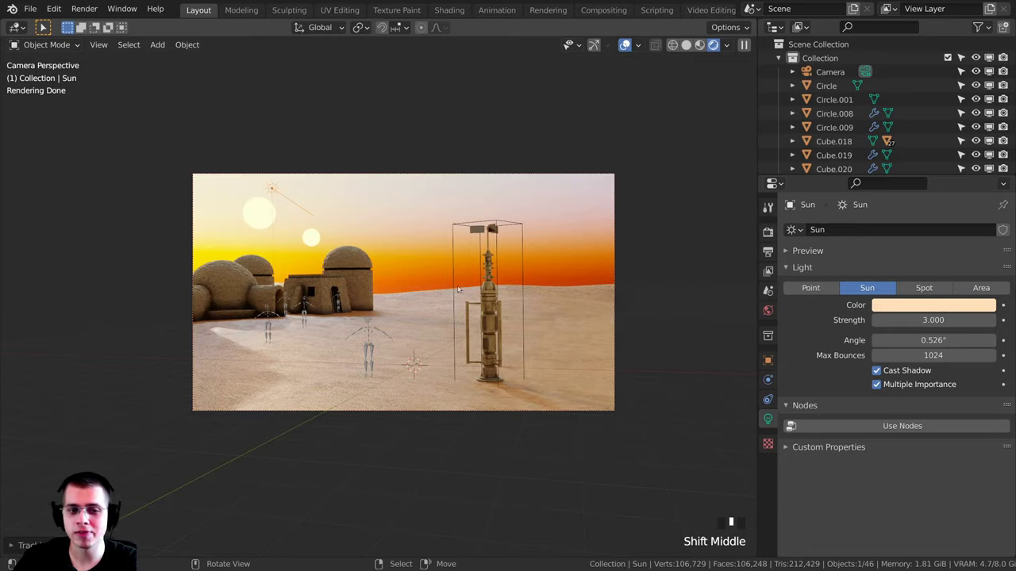
scroll(458, 290, "up", 1)
right_click(551, 248)
key("g")
key("g")
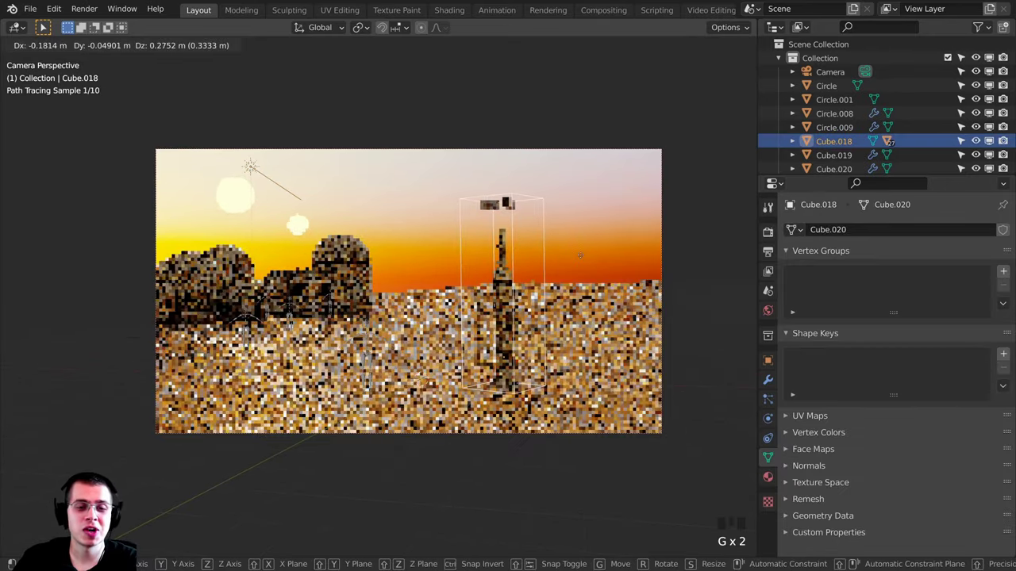
right_click(532, 252)
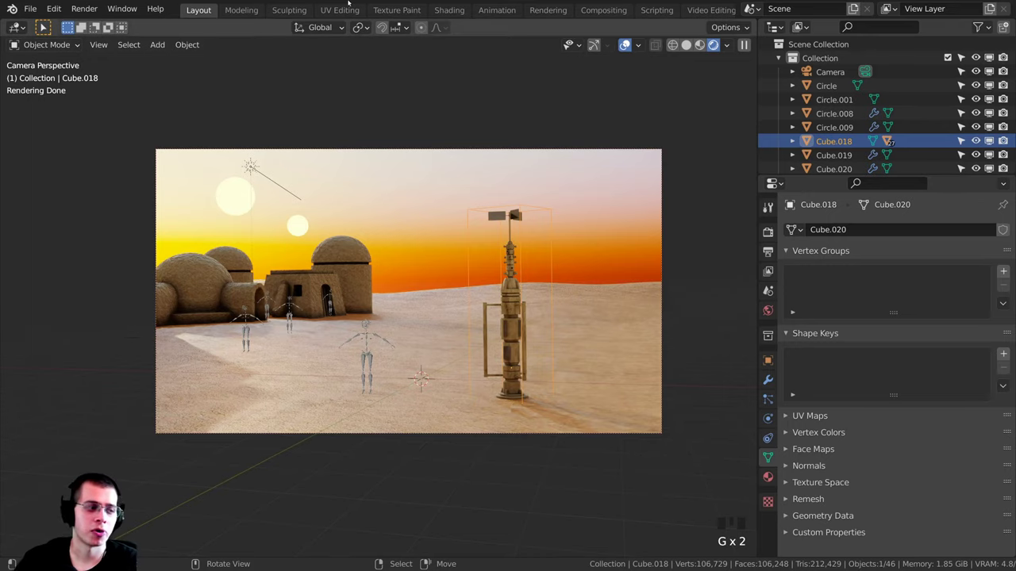
- Switch to solid shading and select all the parts of the moisture vaporator together
key("z")
middle_click_drag(397, 302, 535, 352)
key("KP_Decimal")
left_click_drag(315, 152, 415, 398)
middle_click_drag(417, 392, 346, 377)
key("g")
left_click(422, 326)
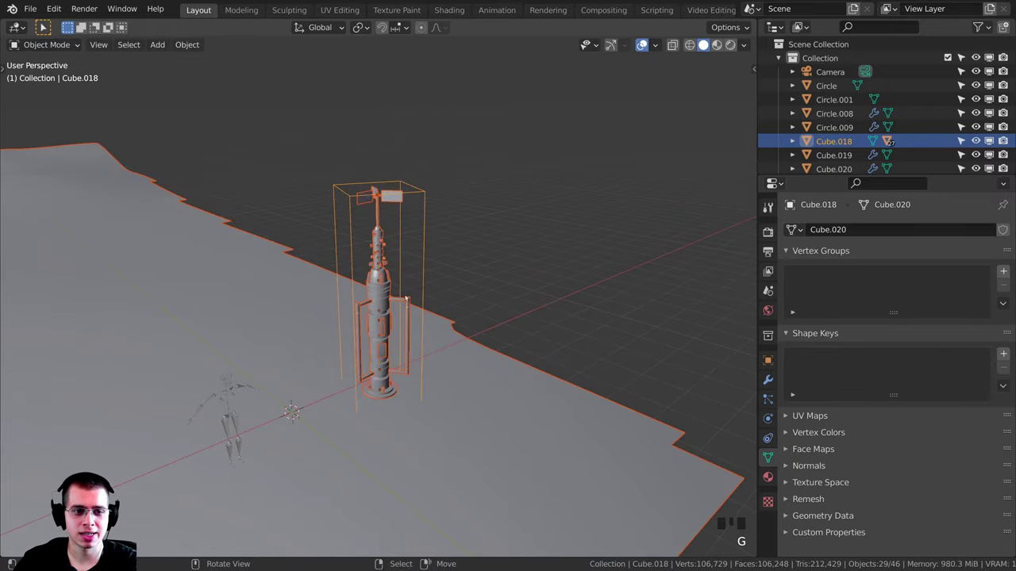
- Remove the terrain from the selection and test-move the vaporator's parts, checking its placement in camera view
scroll(405, 299, "down", 3)
middle_click_drag(440, 331, 529, 351)
scroll(528, 352, "up", 3)
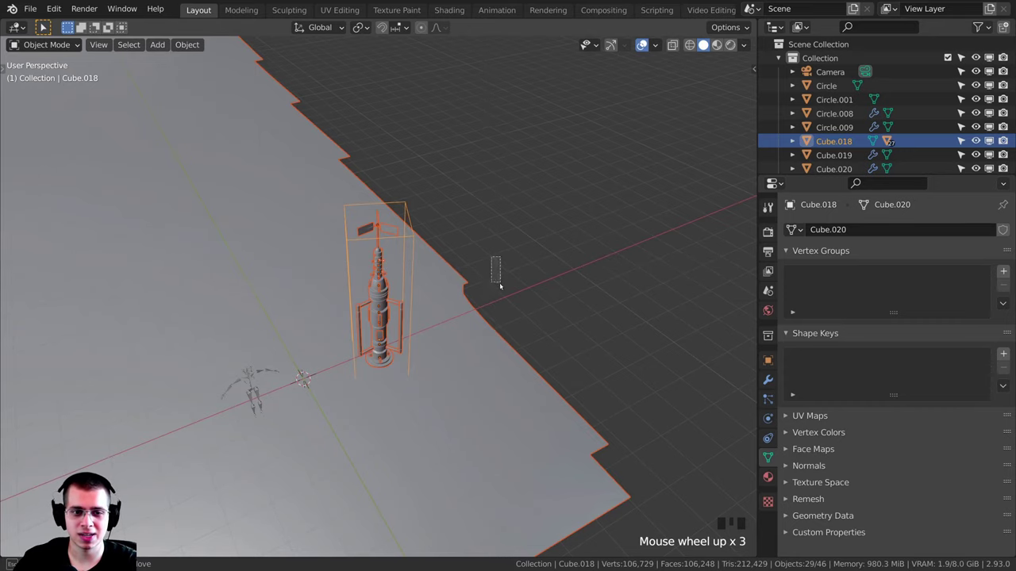
scroll(542, 417, "down", 2)
scroll(445, 314, "up", 2)
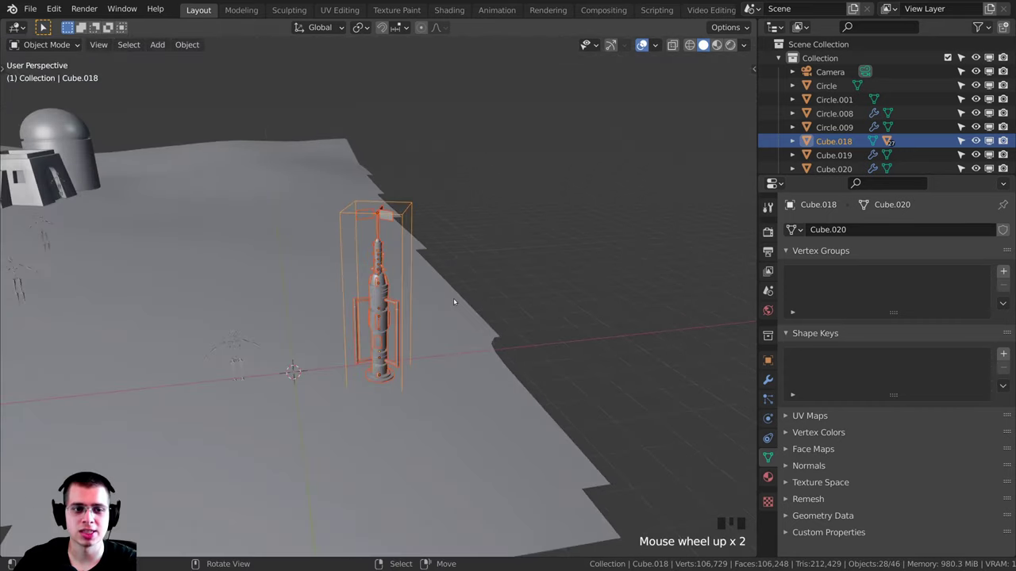
key("g")
left_click(419, 224)
middle_click_drag(419, 224, 414, 272)
key("KP_0")
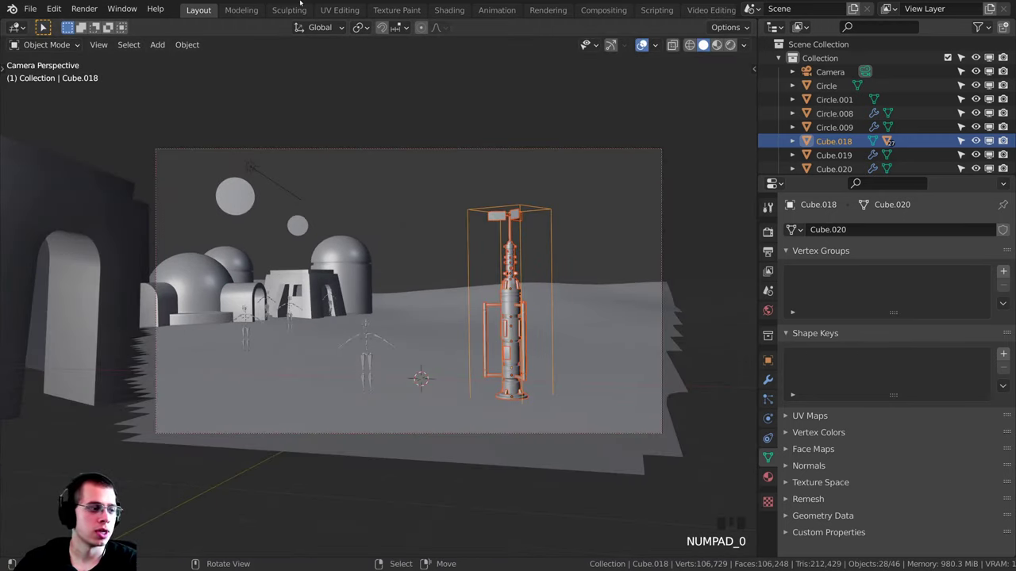
- Duplicate the whole vaporator in top view and place the copy on the open sand across from the small square building
middle_click_drag(529, 419, 512, 392)
key("KP_7")
key("shift+d")
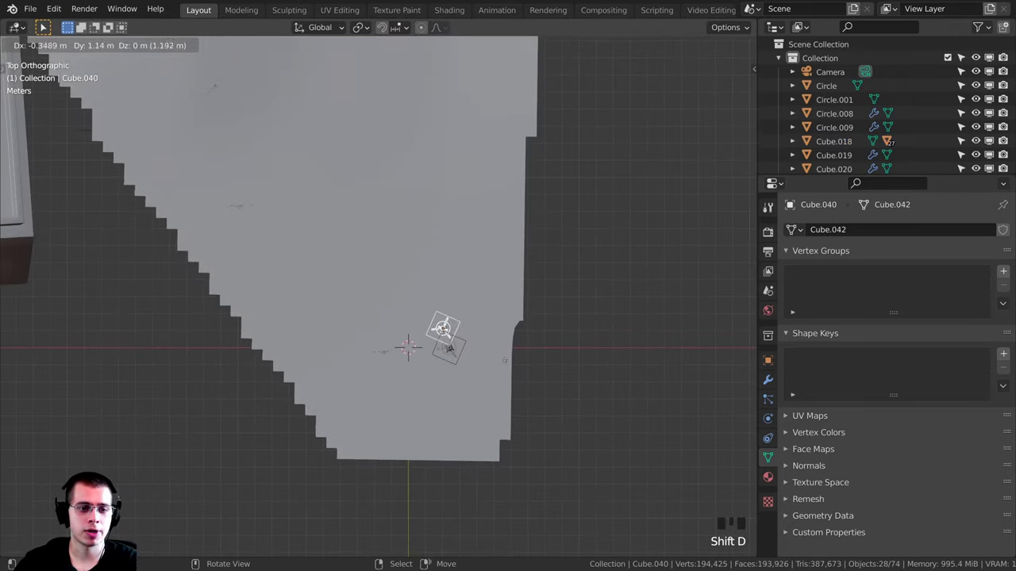
left_click(417, 198)
middle_click_drag(412, 204, 476, 417, "shift")
middle_click_drag(468, 361, 519, 502, "shift")
key("g")
left_click(477, 236)
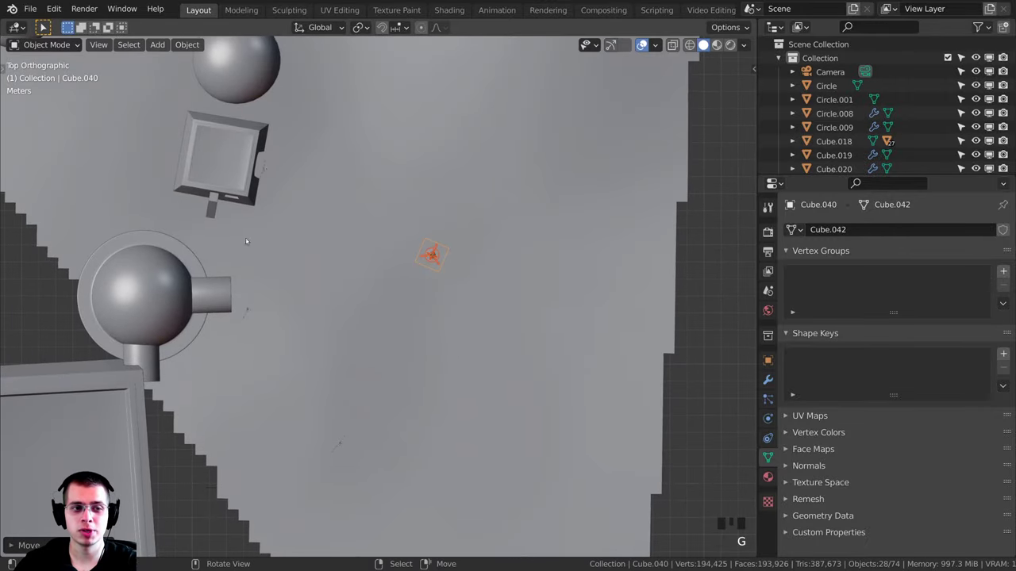
key("g")
left_click(430, 245)
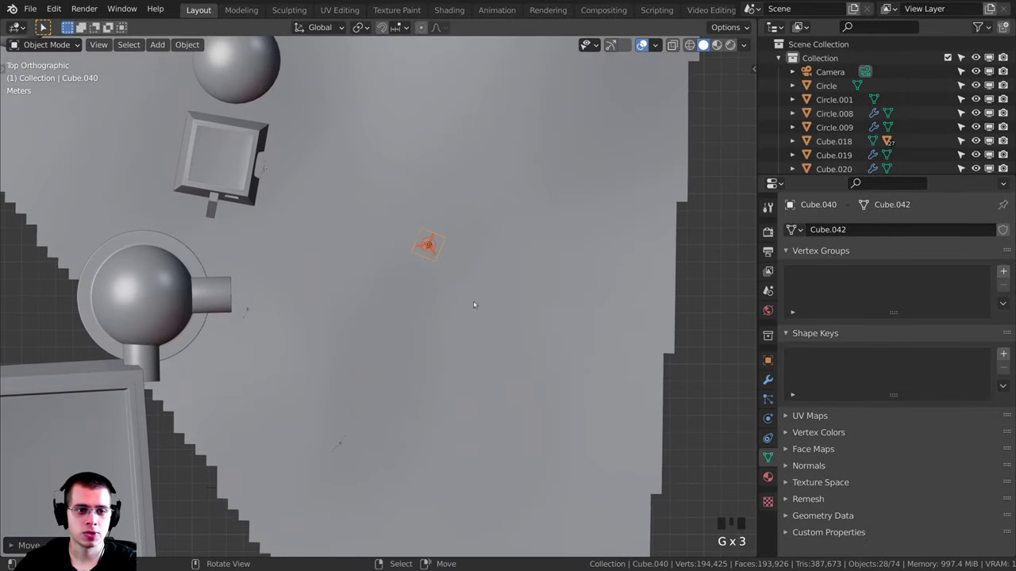
- Adjust the vaporator copy's height along the Z axis so its base meets the sand
middle_click_drag(474, 304, 584, 365)
scroll(482, 323, "up", 4)
scroll(570, 303, "up", 4)
key("g")
key("z")
left_click(572, 277)
- Rotate the vaporator copy around the Z axis to vary its facing, and adjust its rotation slightly in camera view
key("r")
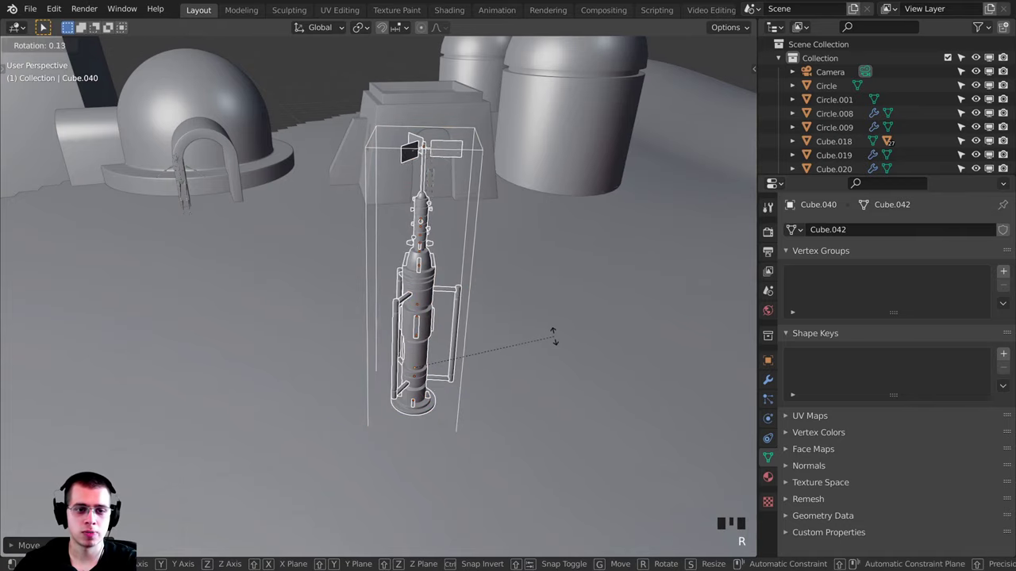
key("z")
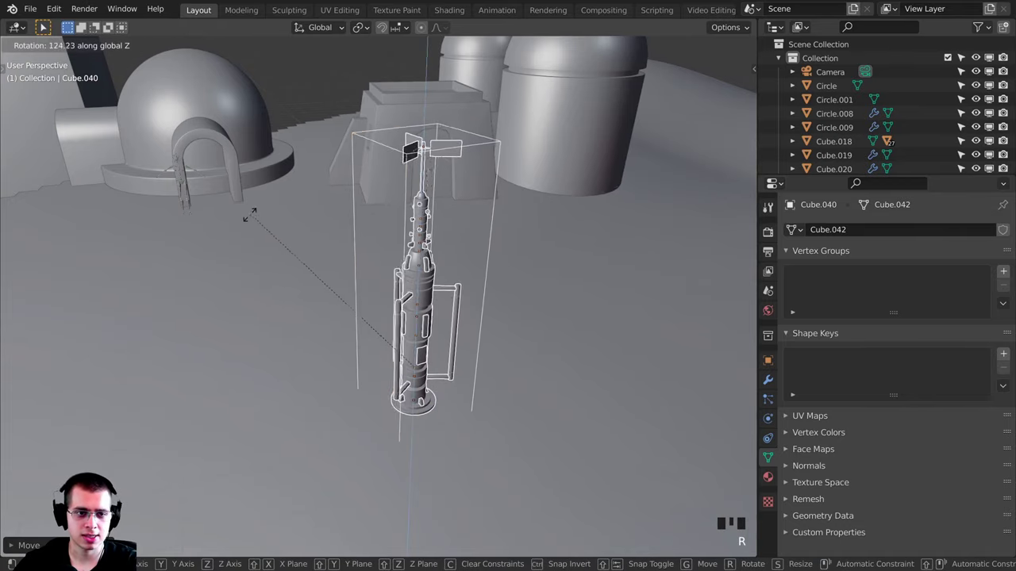
left_click(275, 204)
key("KP_0")
middle_click_drag(462, 300, 429, 298, "shift")
scroll(430, 299, "up", 5)
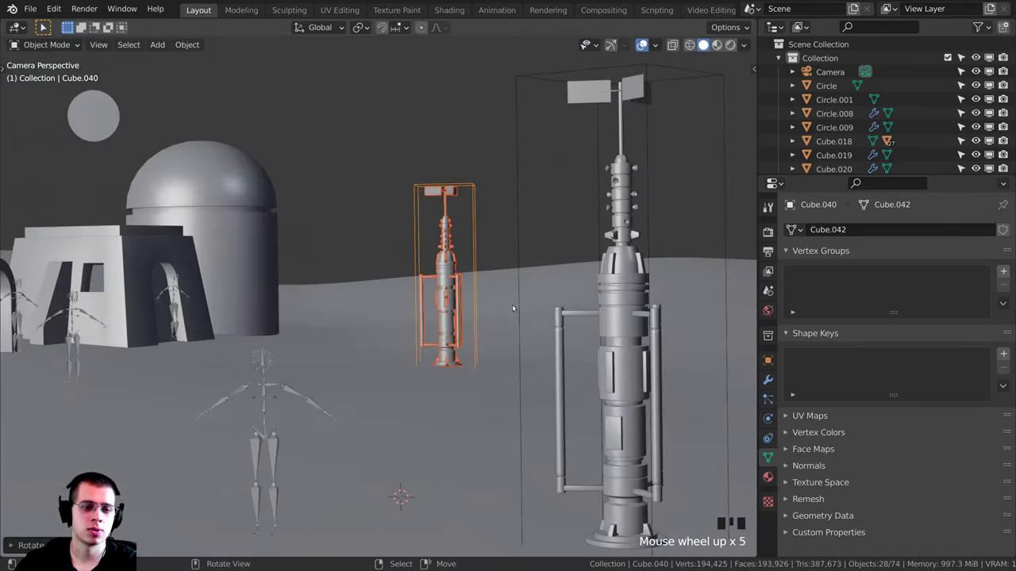
key("r")
left_click(526, 269)
scroll(527, 269, "down", 5)
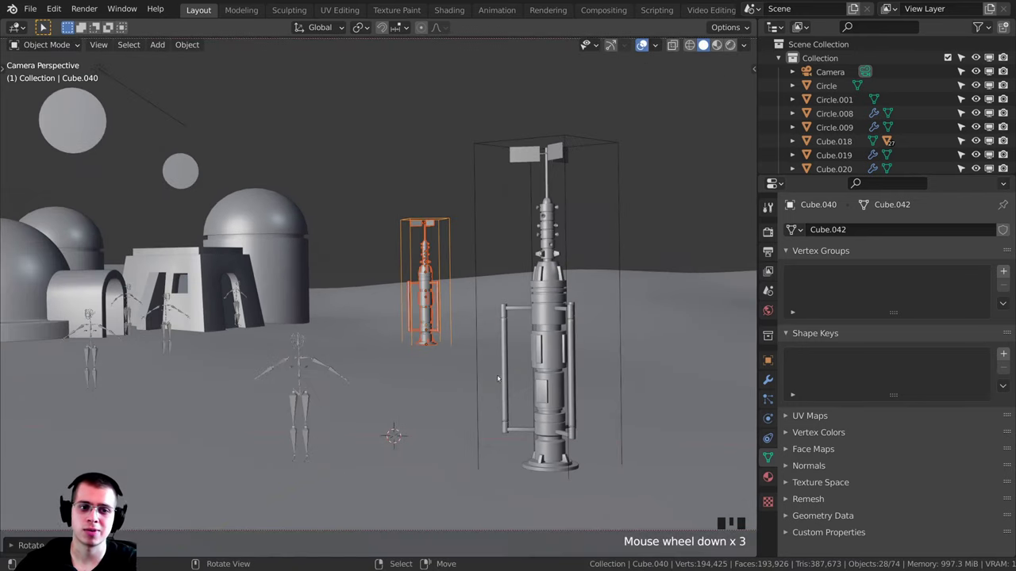
- Duplicate the vaporator again and move the new copy near the terrain's far corner in top view
scroll(476, 302, "down", 2)
middle_click_drag(429, 317, 365, 324, "shift")
key("shift+d")
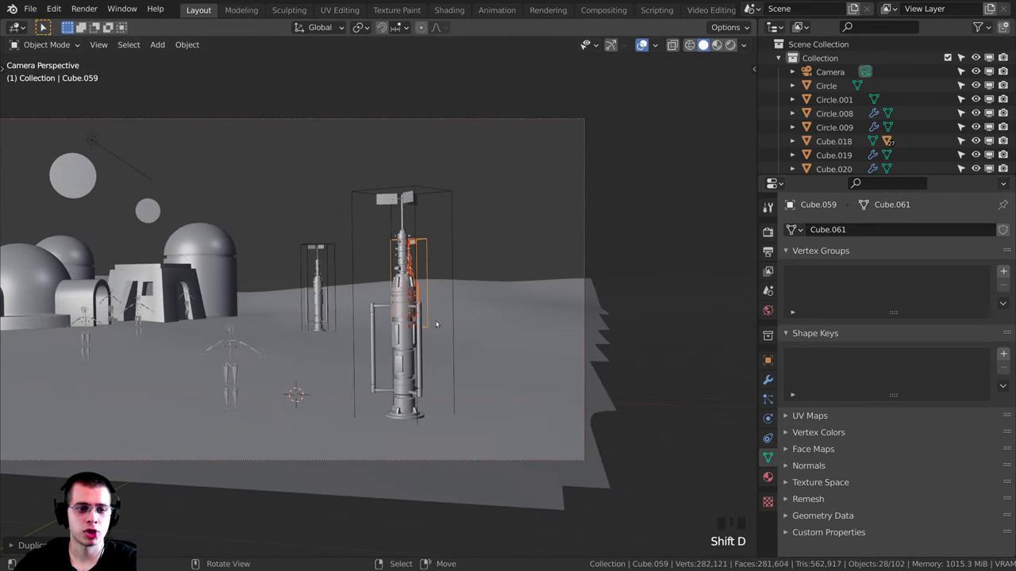
key("KP_7")
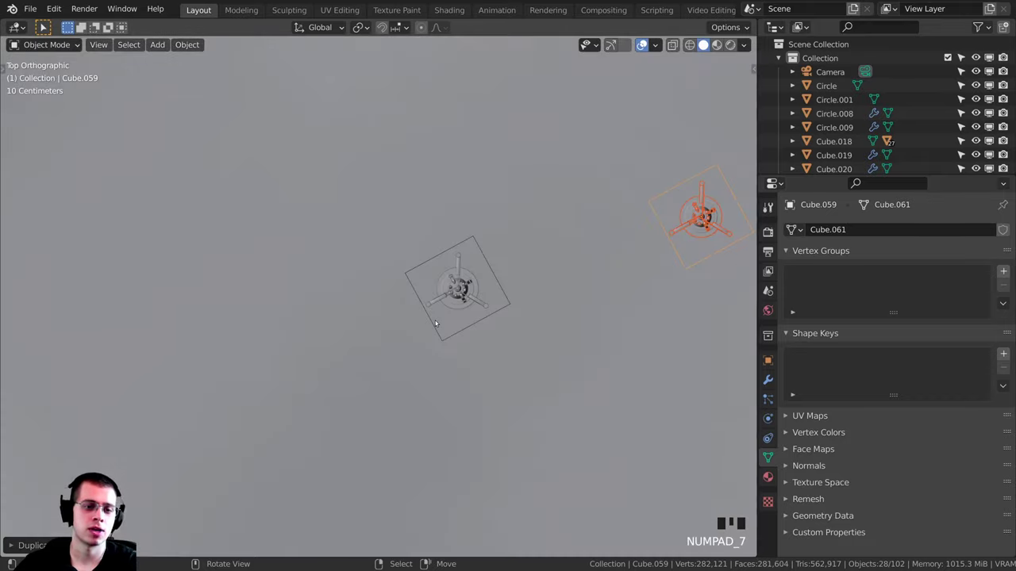
scroll(411, 331, "down", 6)
middle_click_drag(550, 204, 439, 497, "shift")
key("g")
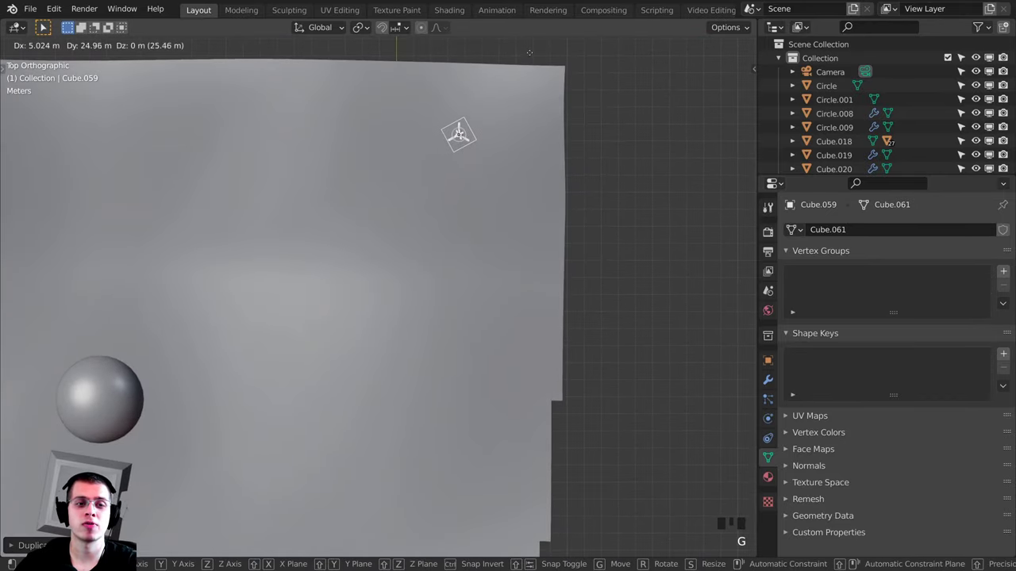
left_click(530, 48)
- Reposition the far-corner vaporator in perspective view and fine-tune its height along the Z axis to meet the dune
middle_click_drag(689, 397, 584, 290)
middle_click_drag(583, 290, 538, 301, "shift")
scroll(579, 262, "up", 2)
key("g")
left_click(612, 246)
key("g")
left_click(615, 254)
scroll(661, 314, "up", 1)
key("g")
left_click(619, 318)
scroll(631, 326, "up", 3)
key("g")
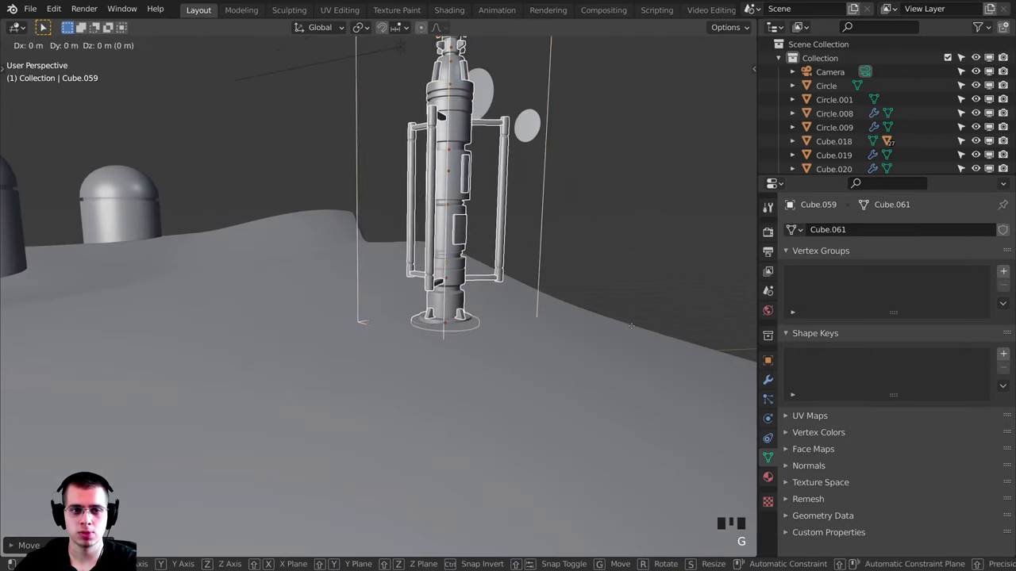
key("z")
left_click(631, 321)
- Rotate the far-corner vaporator slightly and nudge its base so it sits against the sloping sand
middle_click_drag(631, 321, 467, 335)
key("r")
left_click(641, 268)
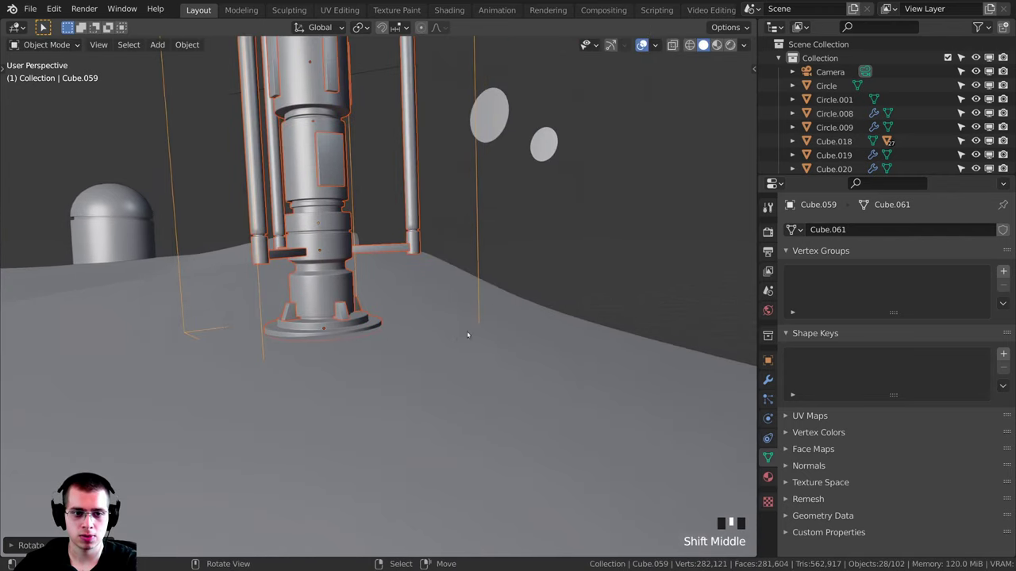
scroll(381, 377, "up", 2)
key("g")
left_click(385, 381)
key("r")
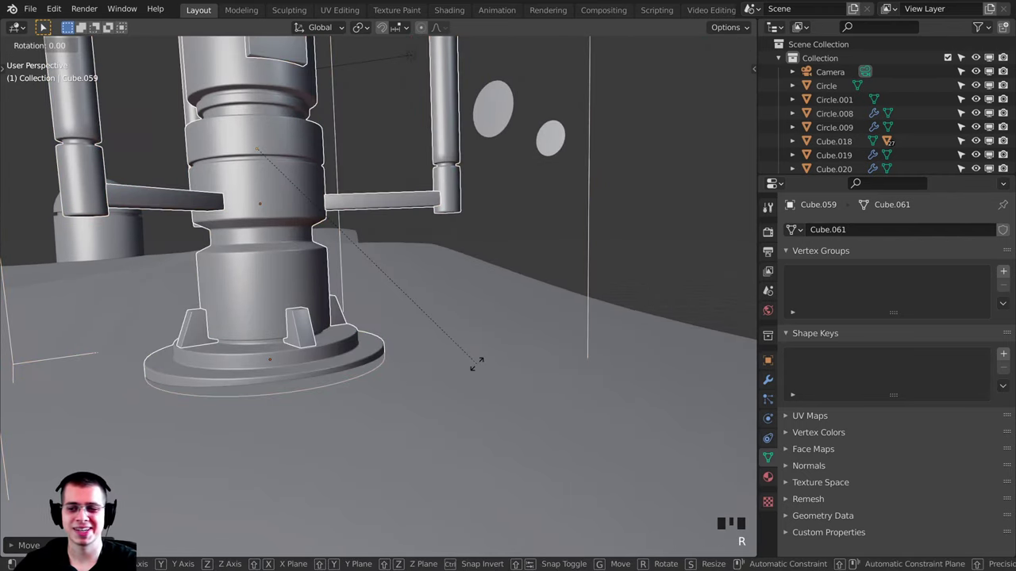
left_click(478, 364)
key("g")
left_click(481, 364)
key("g")
left_click(487, 357)
key("r")
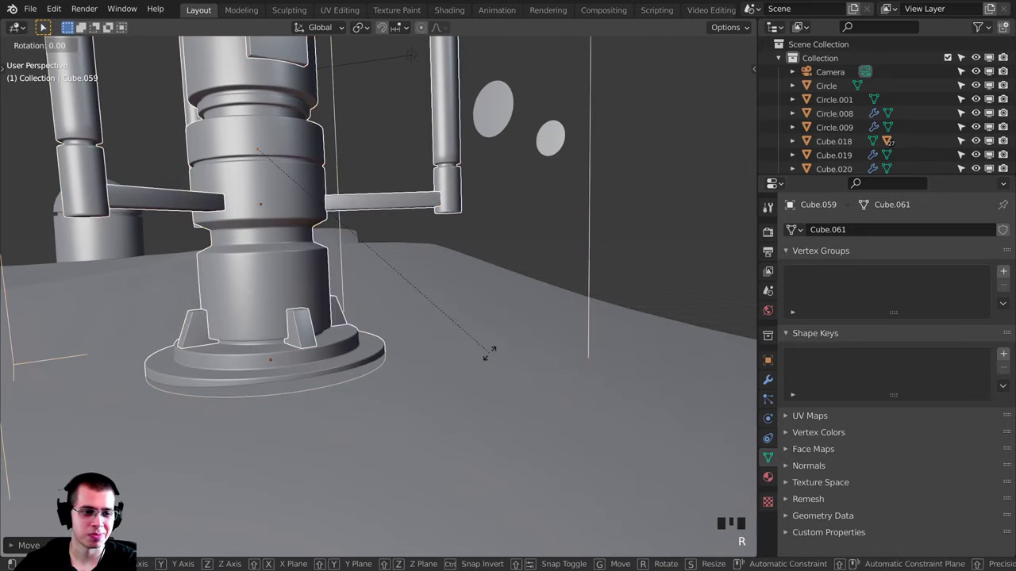
right_click(489, 354)
- Turn the far-corner vaporator around the Z axis, tilt it slightly with trackball rotation, and settle it onto the sand
scroll(471, 347, "down", 5)
key("r")
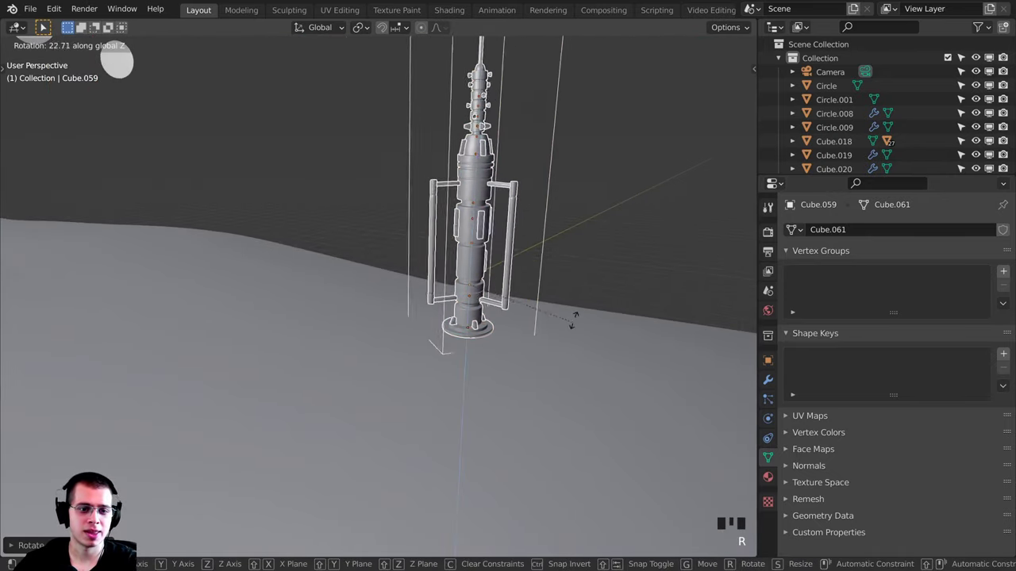
left_click(576, 250)
middle_click_drag(577, 251, 535, 262)
key("r")
key("r")
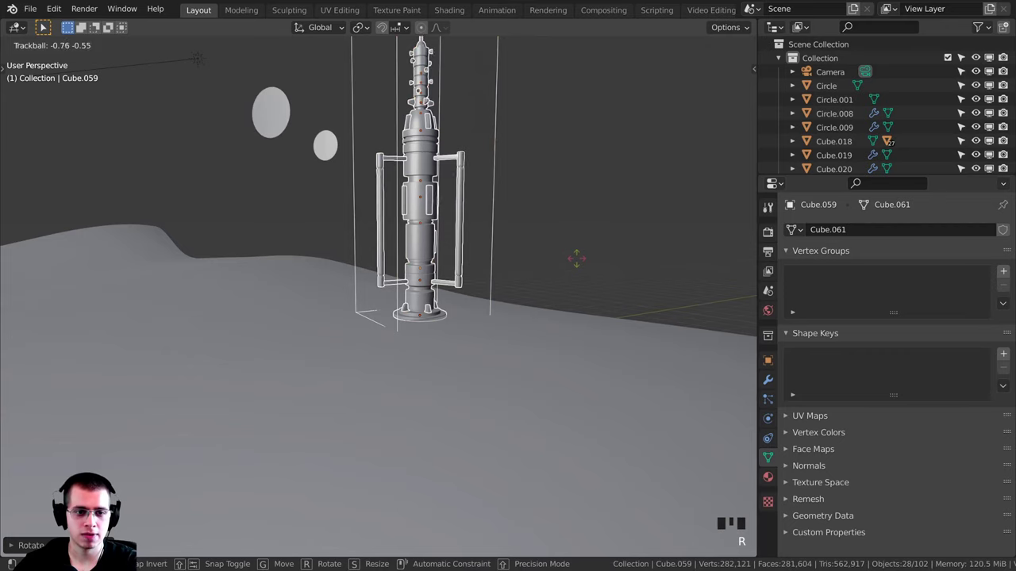
left_click(580, 255)
scroll(611, 378, "up", 2)
scroll(611, 377, "up", 2)
key("g")
left_click(611, 376)
- In camera view, duplicate the distant vaporator and place the copy between the domes and the small square building
key("KP_0")
middle_click_drag(246, 226, 342, 204, "shift")
scroll(342, 204, "up", 6)
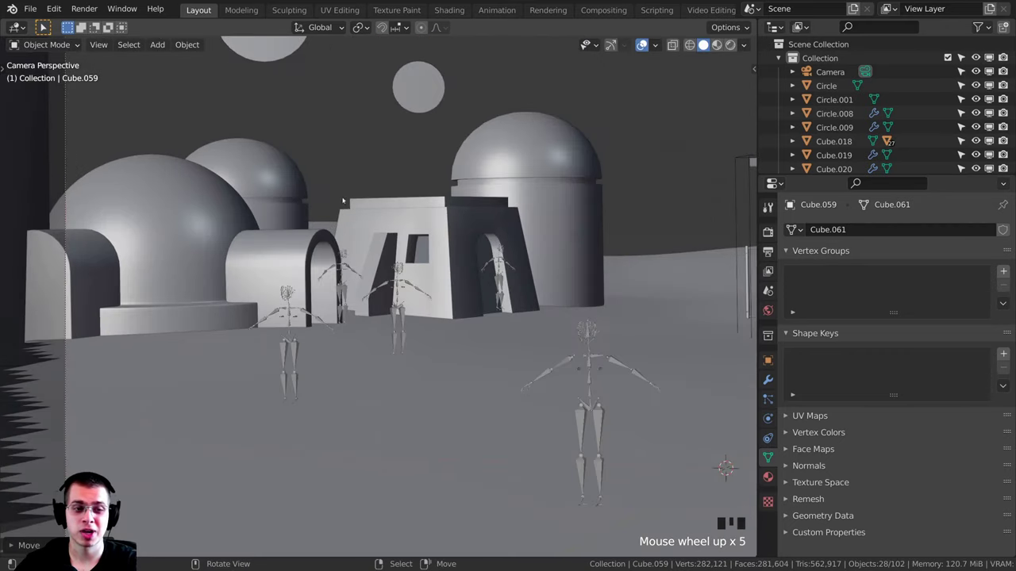
scroll(365, 219, "down", 5)
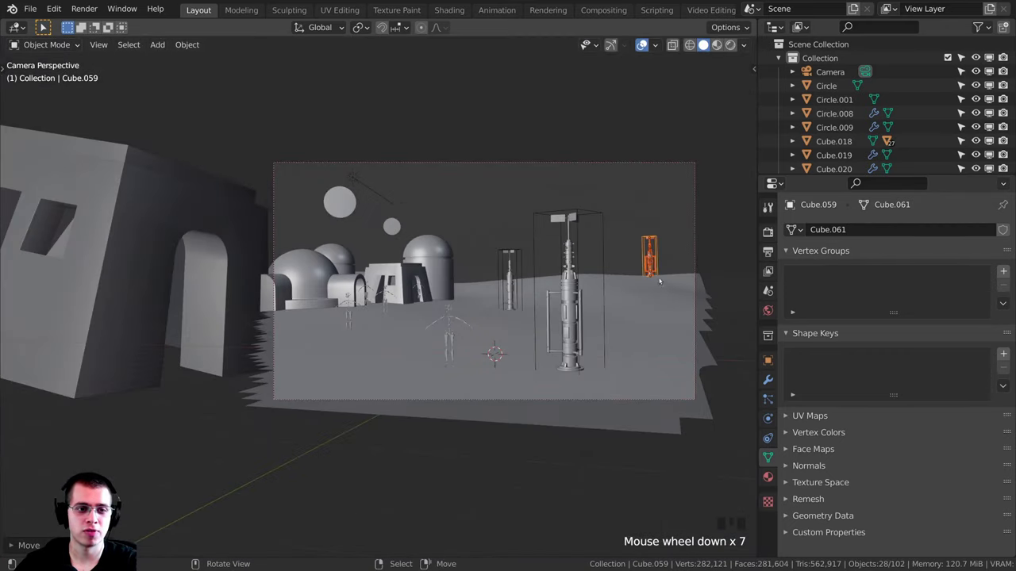
scroll(660, 281, "up", 2)
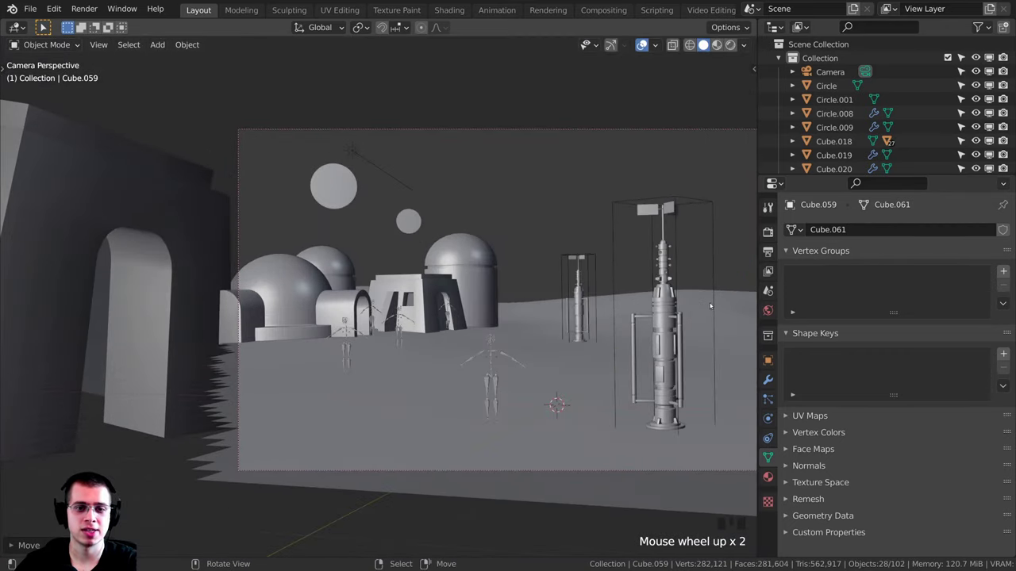
key("shift+d")
left_click(311, 313)
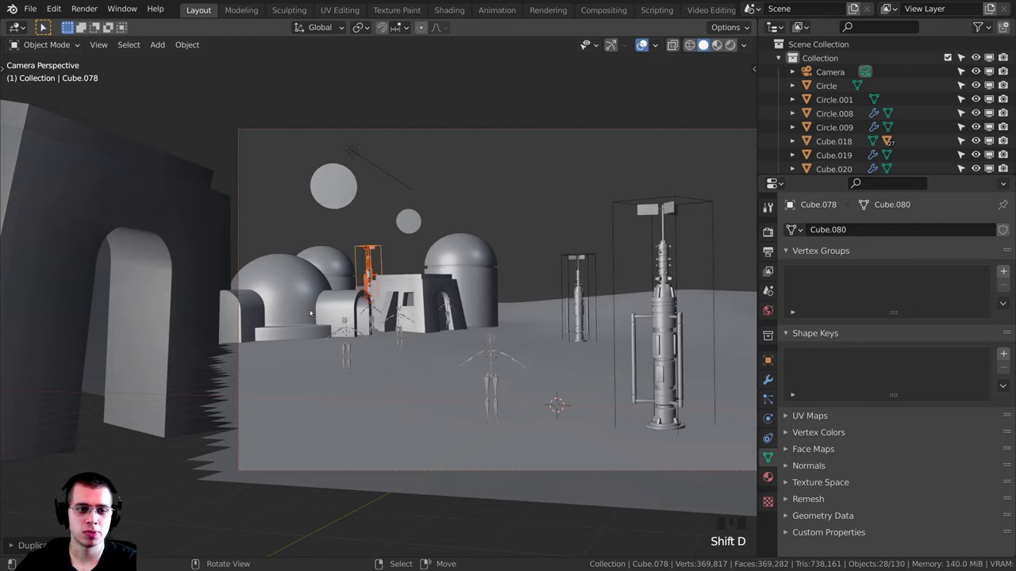
- Move the newest vaporator copy toward the terrain's far edge behind the domed buildings, using top and camera views
key("KP_7")
scroll(336, 315, "down", 8)
scroll(336, 315, "down", 3)
middle_click_drag(336, 315, 510, 384, "shift")
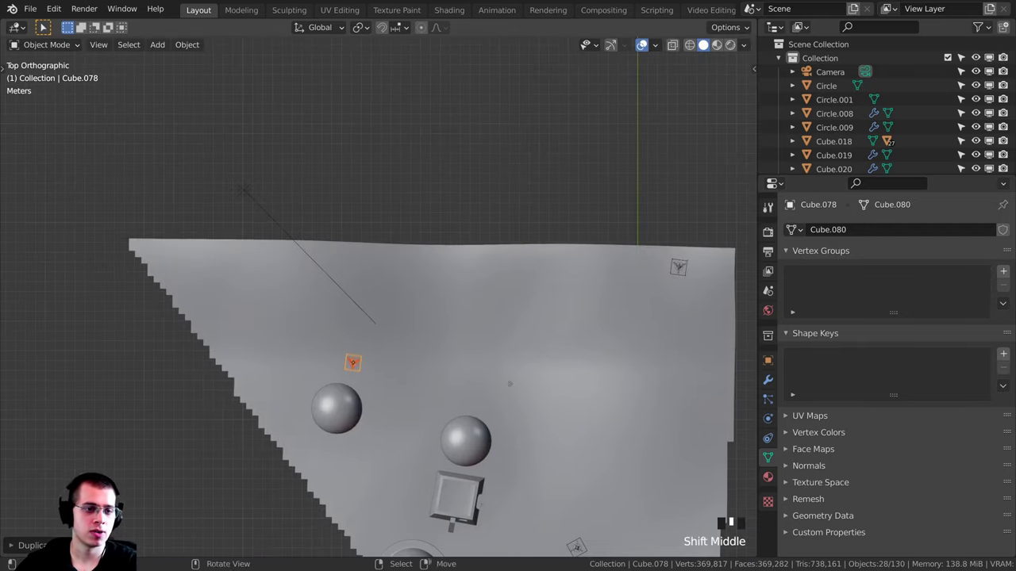
scroll(420, 363, "up", 2)
key("KP_0")
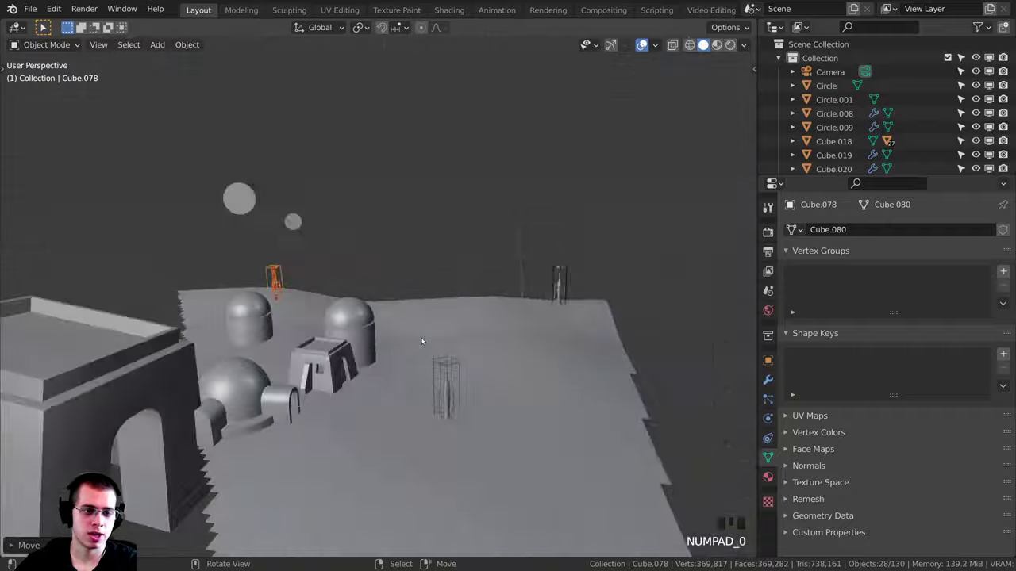
middle_click_drag(486, 324, 431, 319, "shift")
scroll(533, 311, "up", 5)
key("g")
left_click(520, 287)
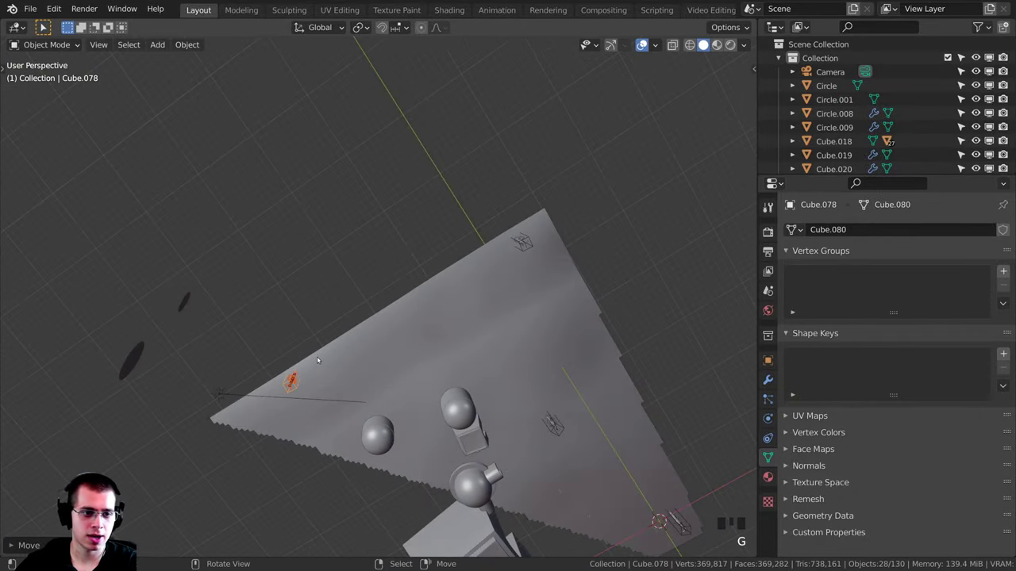
- Scale down the newest vaporator on the dune behind the domed buildings, judging its size against the camera composition
key("KP_Decimal")
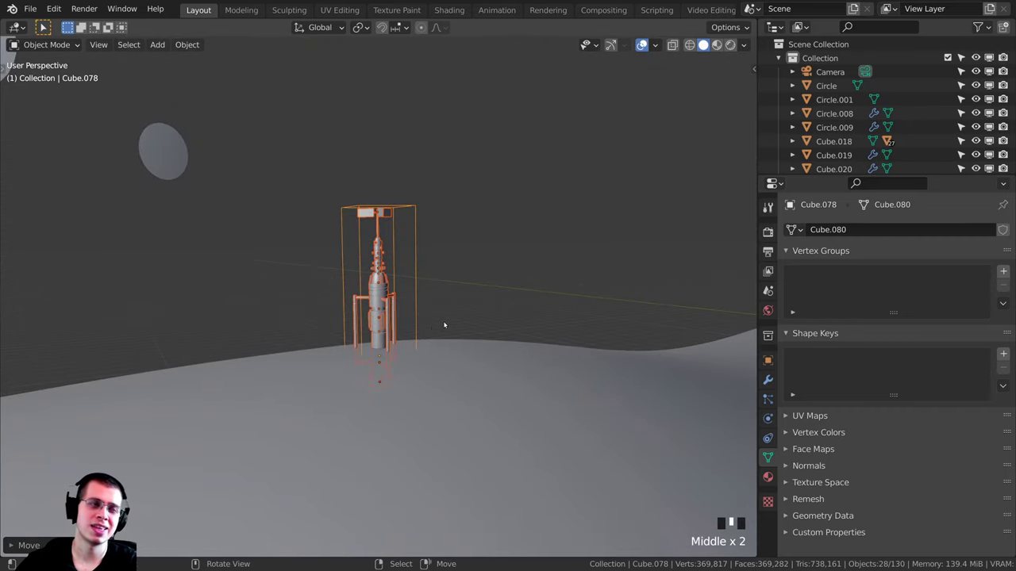
key("KP_0")
middle_click_drag(454, 260, 361, 231, "shift")
scroll(402, 218, "down", 4)
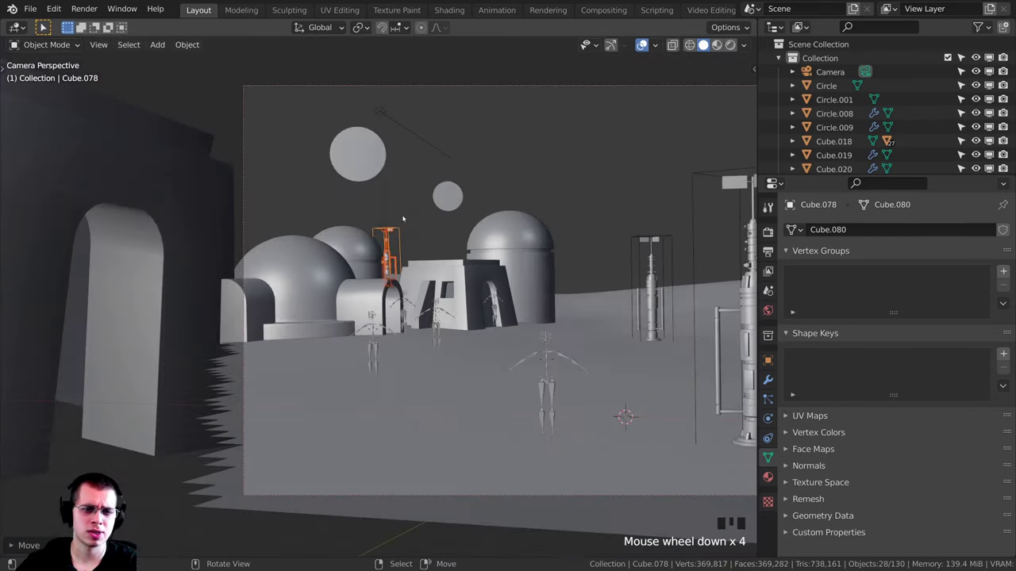
scroll(403, 218, "down", 3)
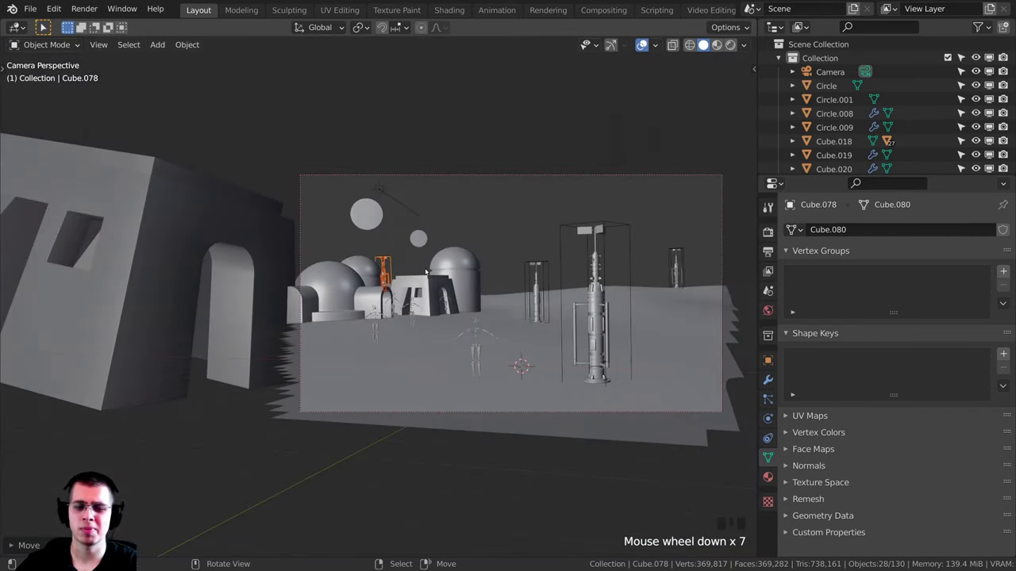
key("KP_Decimal")
middle_click_drag(424, 267, 528, 290)
key("s")
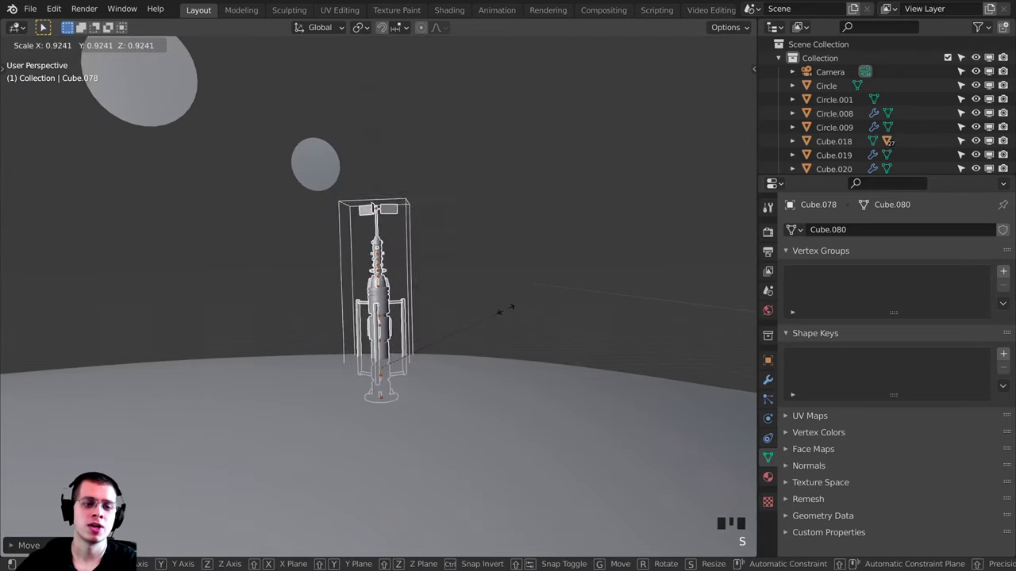
left_click(446, 326)
- Move the scaled vaporator so its base rests on the crest of the dune
mouse_move(435, 337)
middle_mouse_down()
mouse_move(454, 348)
mouse_move(475, 341)
mouse_move(448, 331)
middle_mouse_up()
key("g")
left_click(459, 320)
key("g")
left_click(446, 329)
key("KP_0")
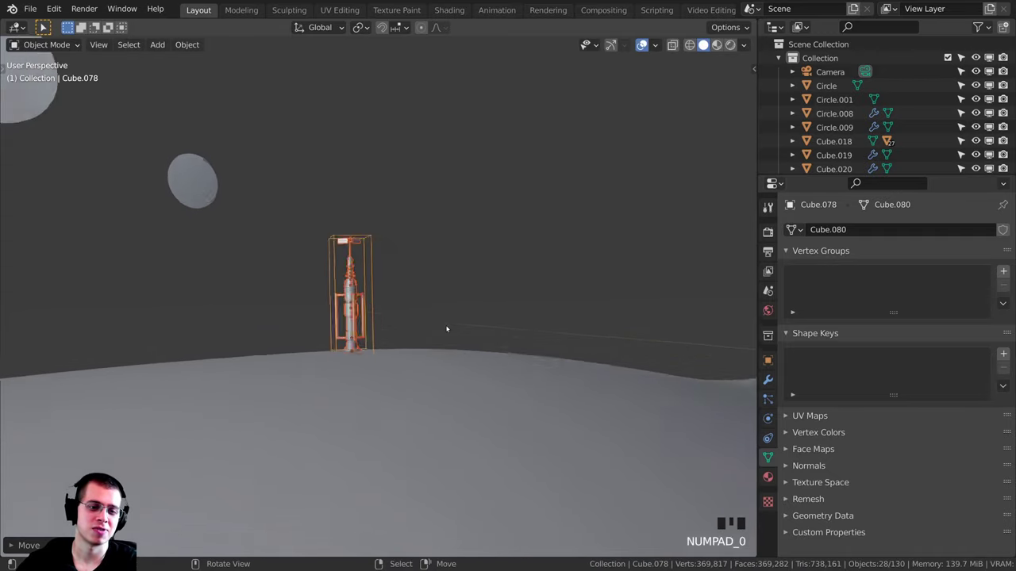
- In camera view, position the vaporator in the gap between the rear dome and the square building and scale it down slightly
scroll(316, 363, "up", 7)
key("g")
left_click(547, 252)
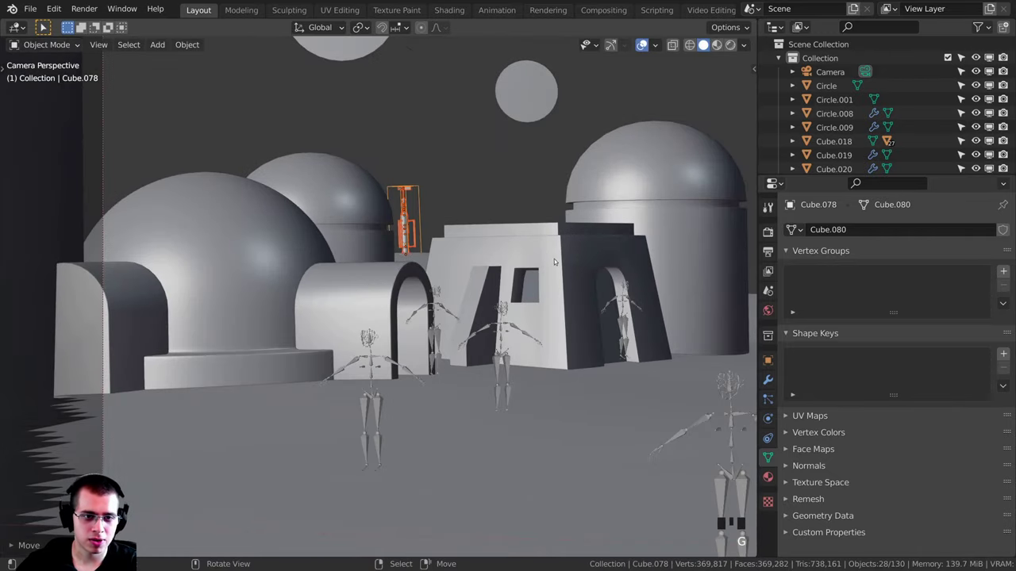
scroll(547, 252, "up", 3)
key("s")
left_click(557, 239)
- Frame the vaporator's base up close and rotate the vaporator slightly to follow the slope of the sand
key("KP_Decimal")
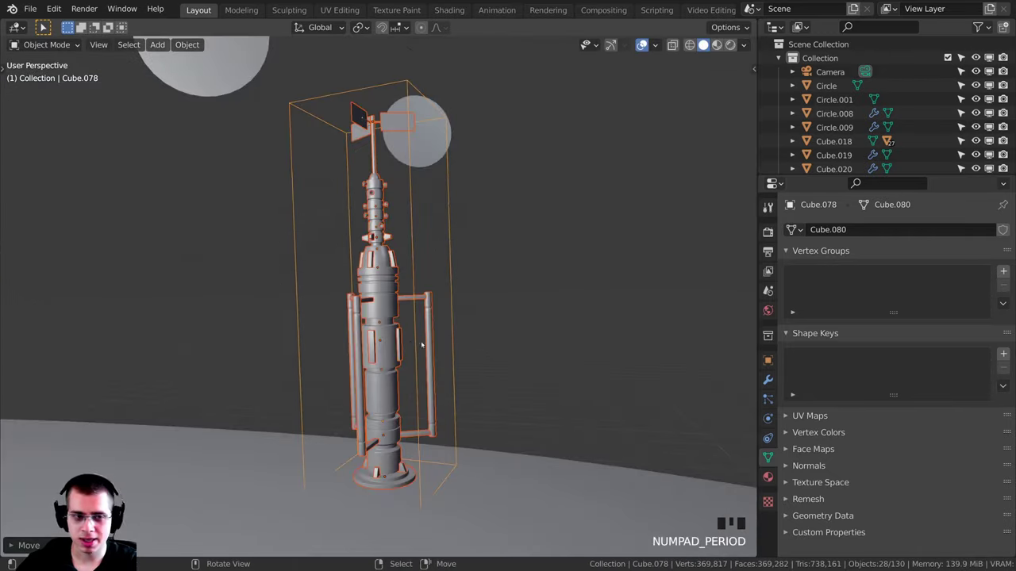
middle_click_drag(557, 239, 480, 206, "shift")
scroll(563, 188, "up", 2)
key("r")
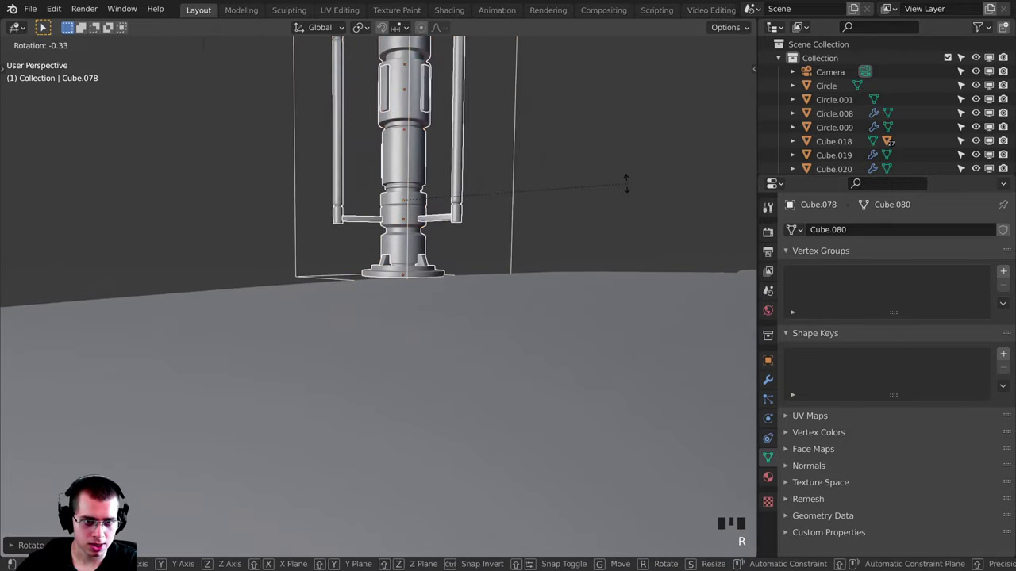
left_click(602, 211)
key("r")
left_click(572, 186)
- Nudge the vaporator's base against the sand and check its placement behind the buildings in camera view
middle_click_drag(572, 186, 664, 269)
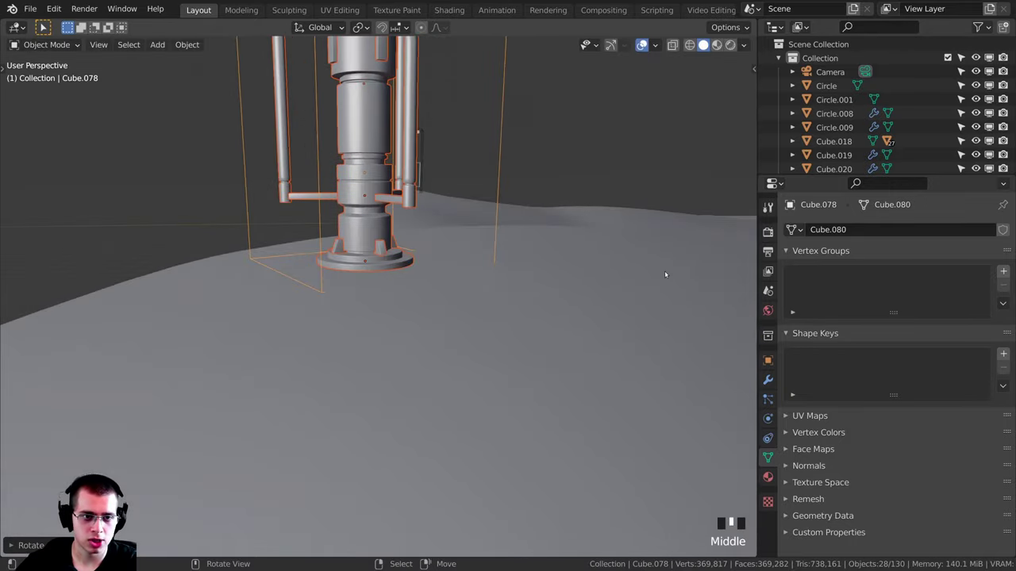
key("g")
left_click(694, 253)
key("KP_0")
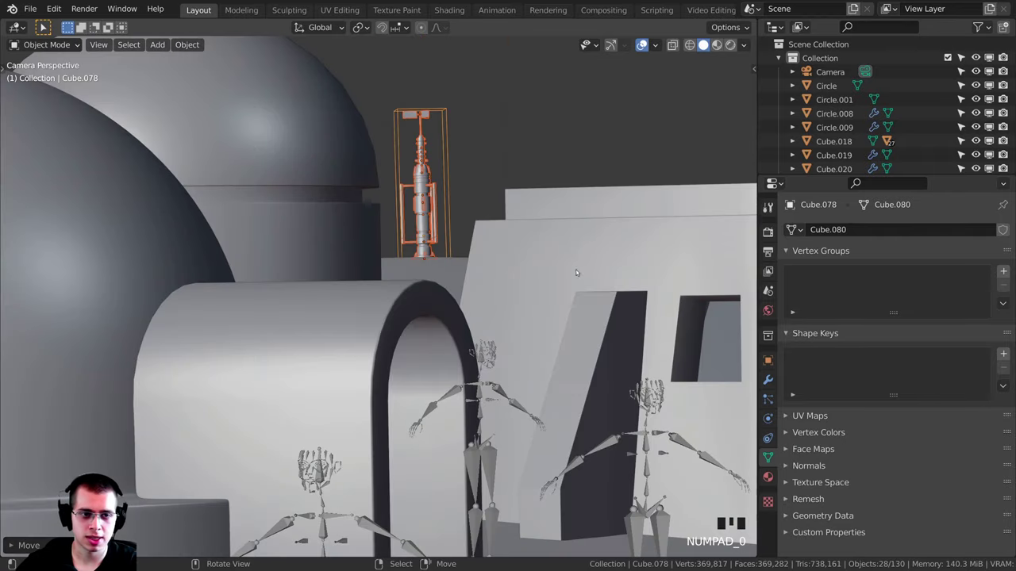
scroll(627, 239, "up", 2)
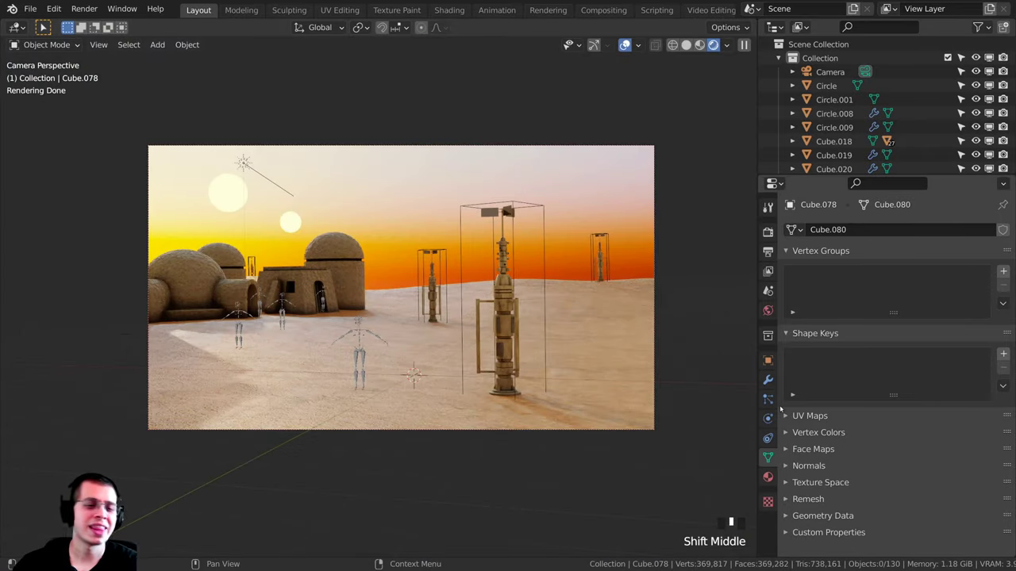